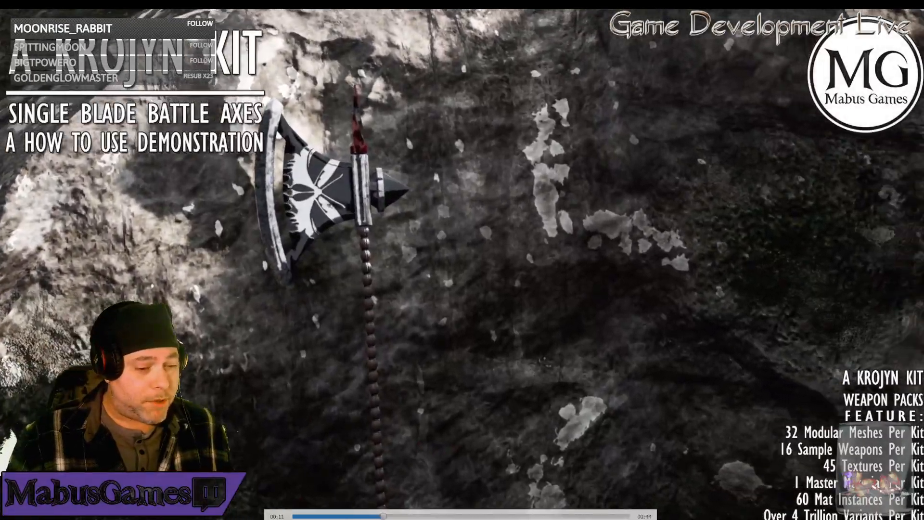
# Close the axe kit intro video and start a play session of the house kit level in the editor.
pyautogui.doubleClick(296, 469)
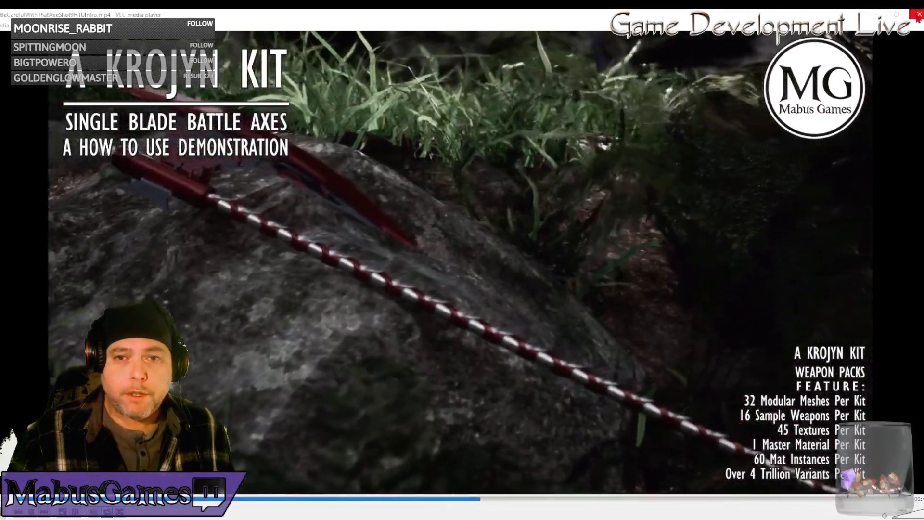
pyautogui.click(919, 14)
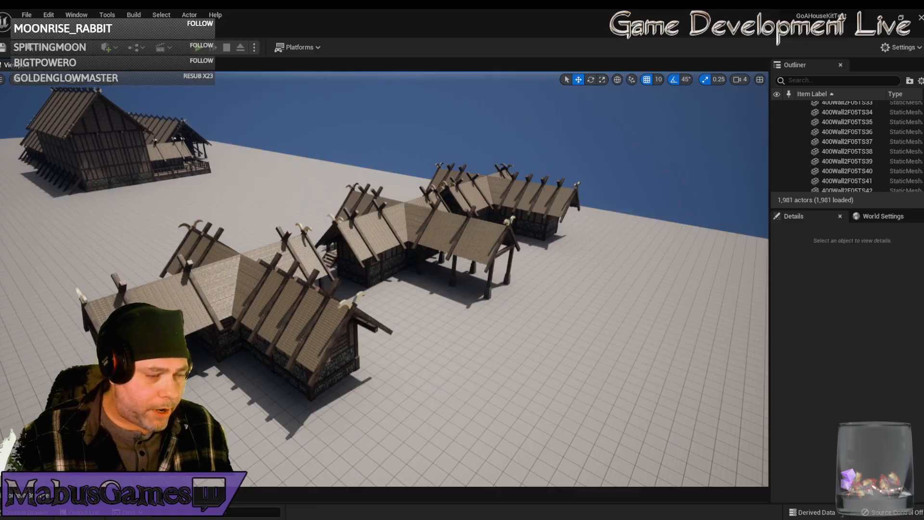
pyautogui.moveTo(433, 279); pyautogui.dragTo(309, 245, button='right')
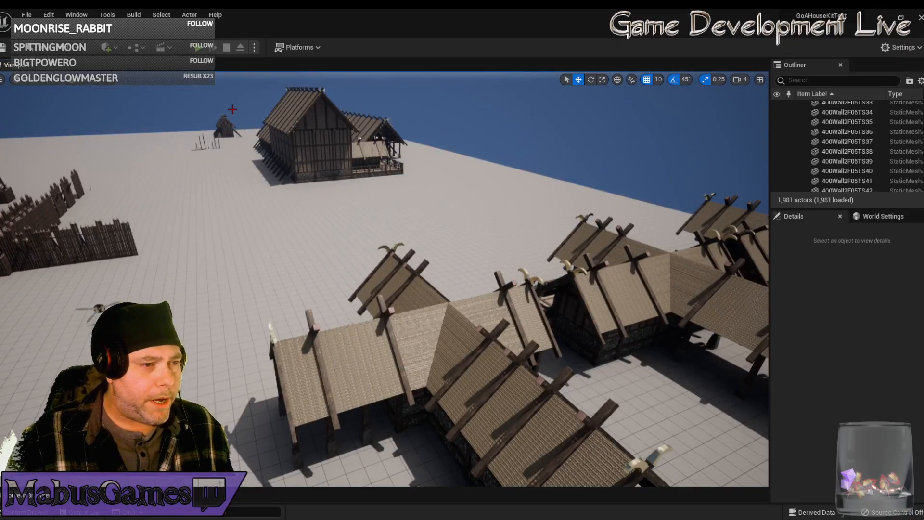
pyautogui.click(199, 47)
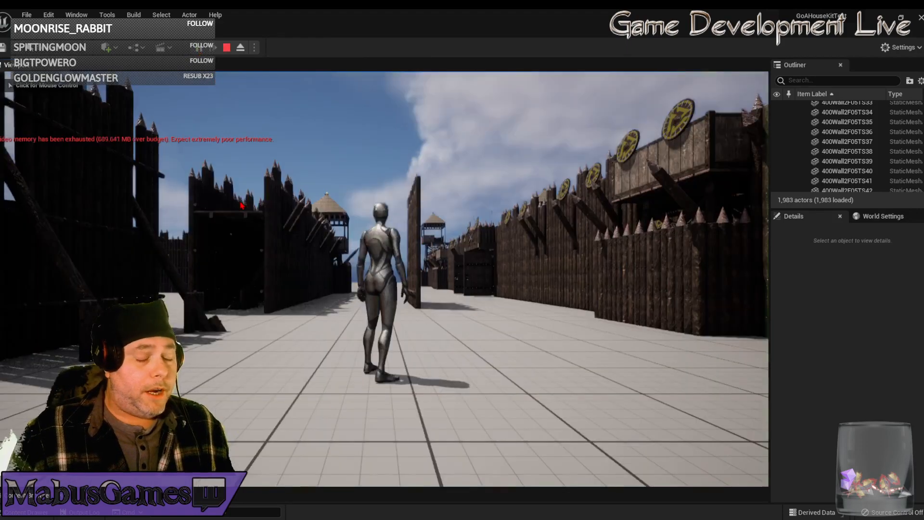
pyautogui.click(438, 398)
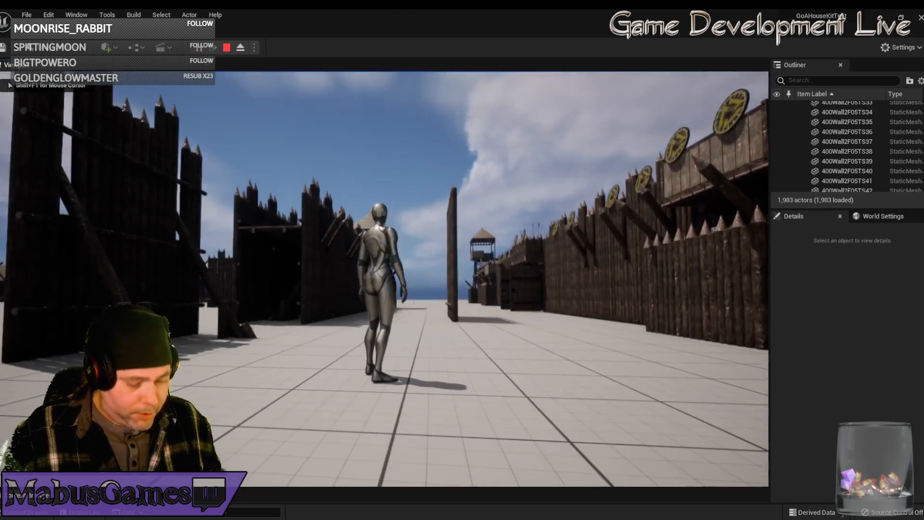
# Run and jump the character around the house porches and roofs to inspect the modular building pieces up close.
pyautogui.press('w')
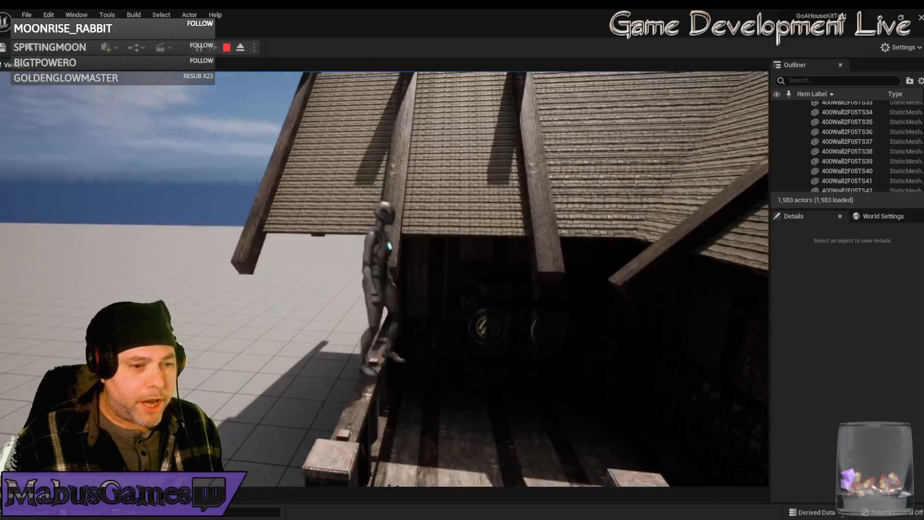
pyautogui.press('space')
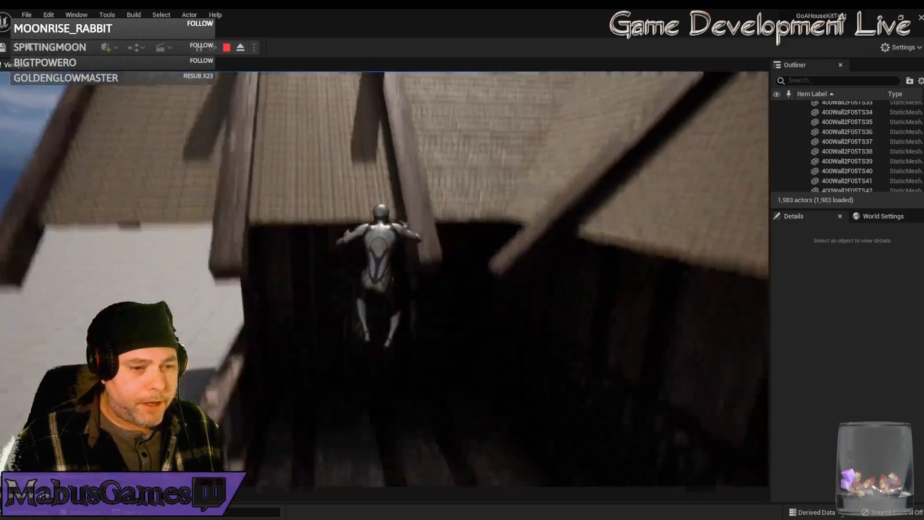
pyautogui.press('s')
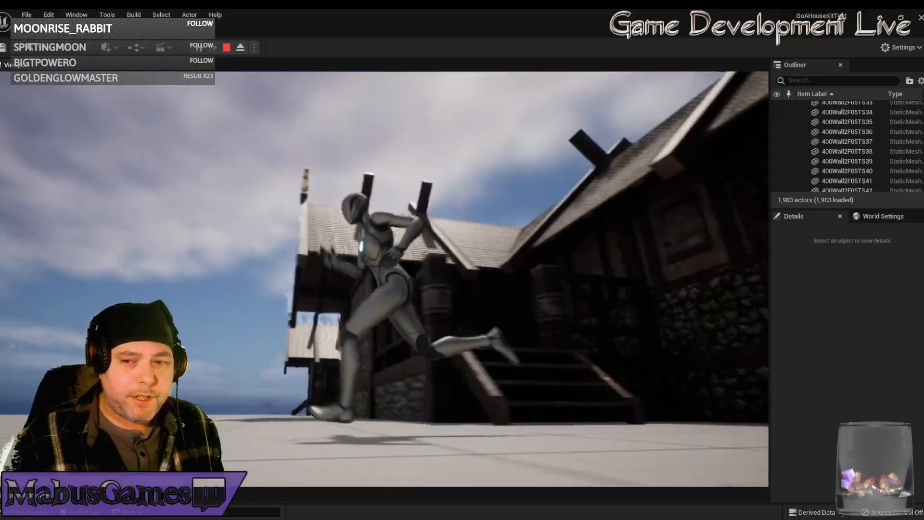
pyautogui.press('w')
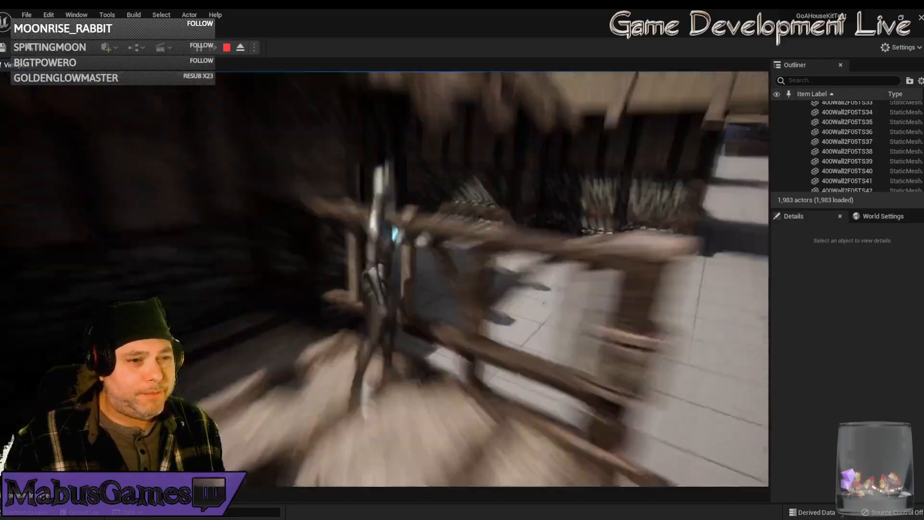
pyautogui.press('space')
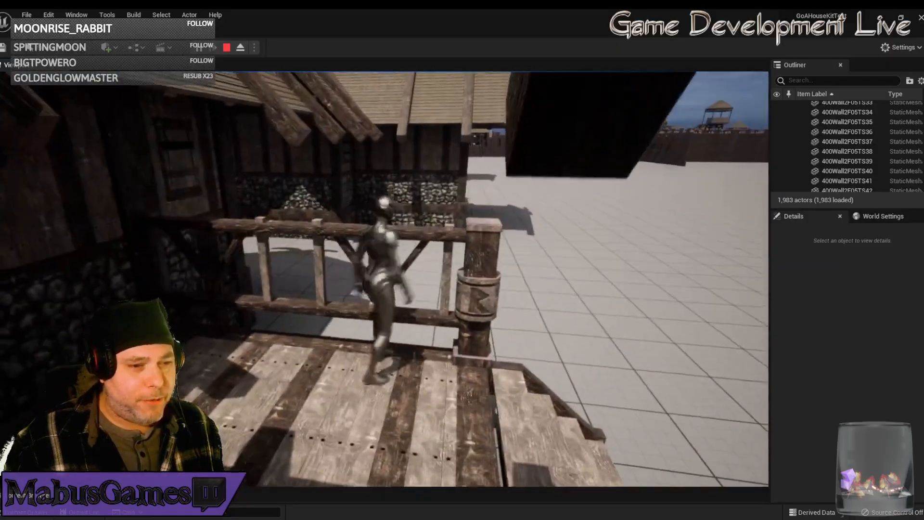
pyautogui.press('space')
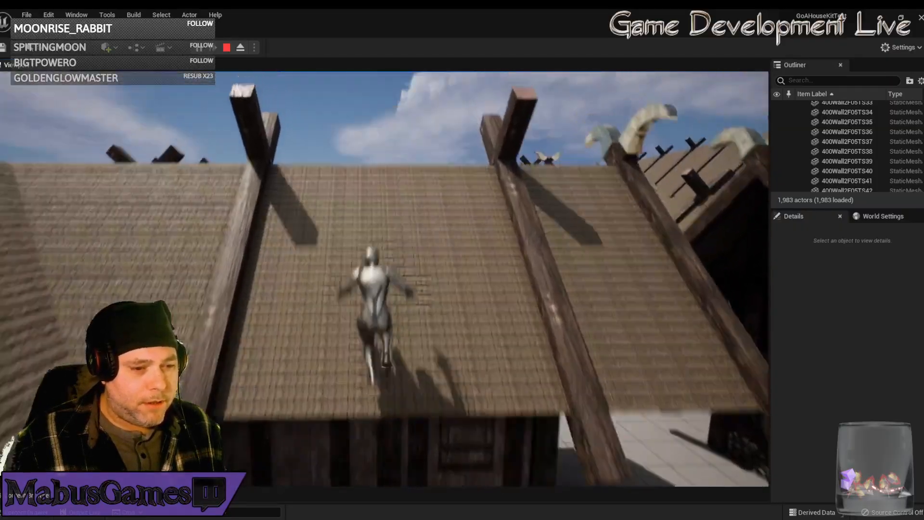
pyautogui.press('space')
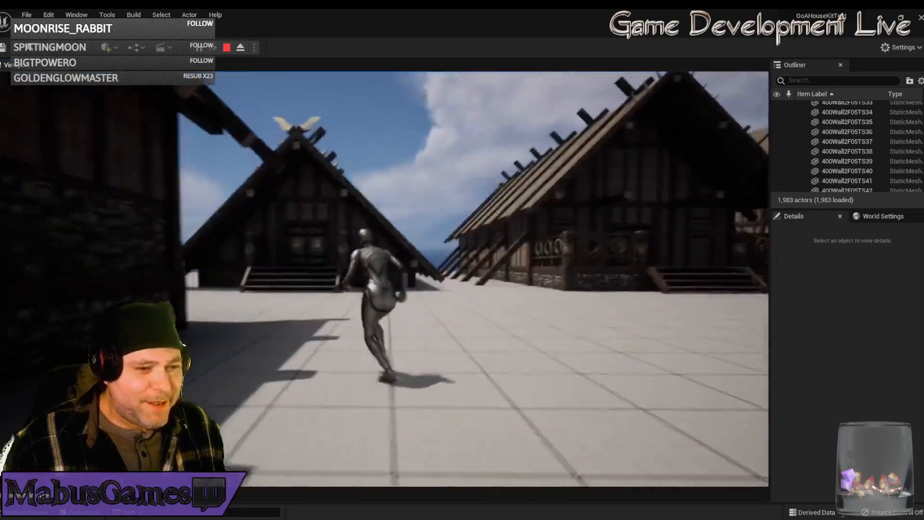
# Run the character between the timber houses to view their exteriors and end the play session.
pyautogui.press('a')
pyautogui.press('d')
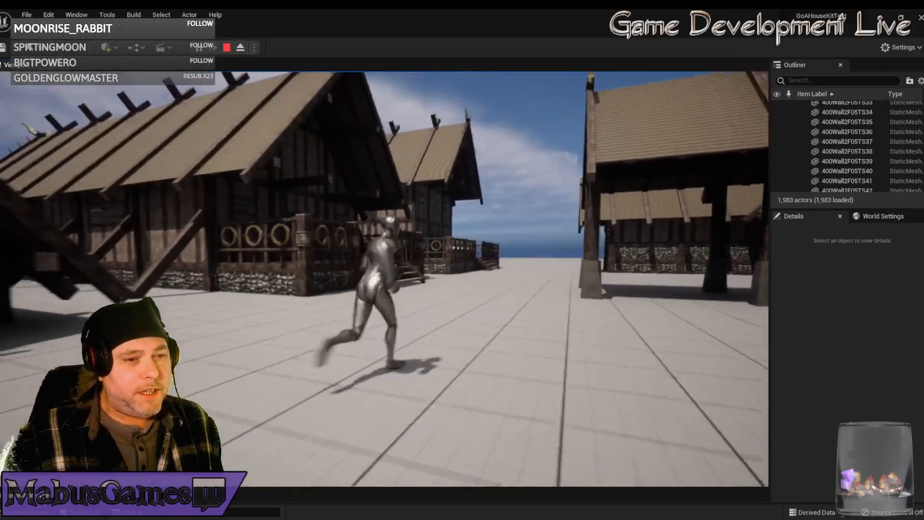
pyautogui.press('w')
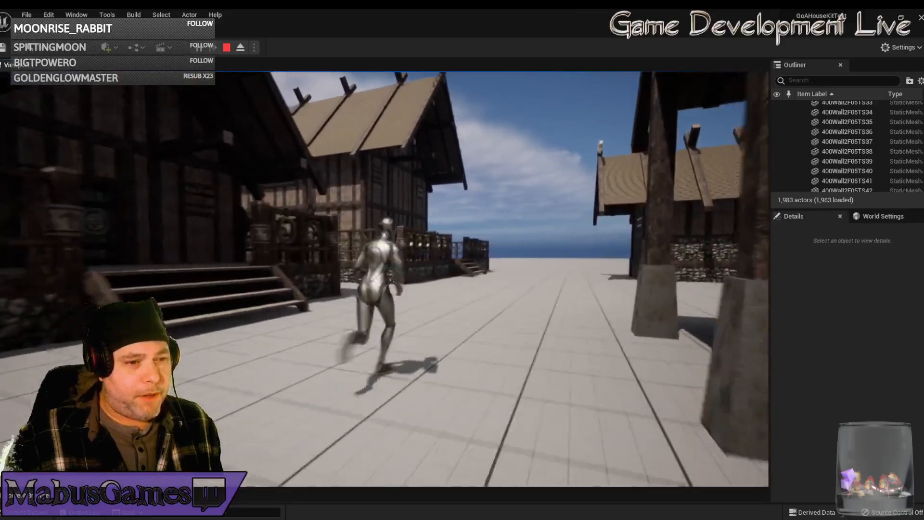
pyautogui.press('w')
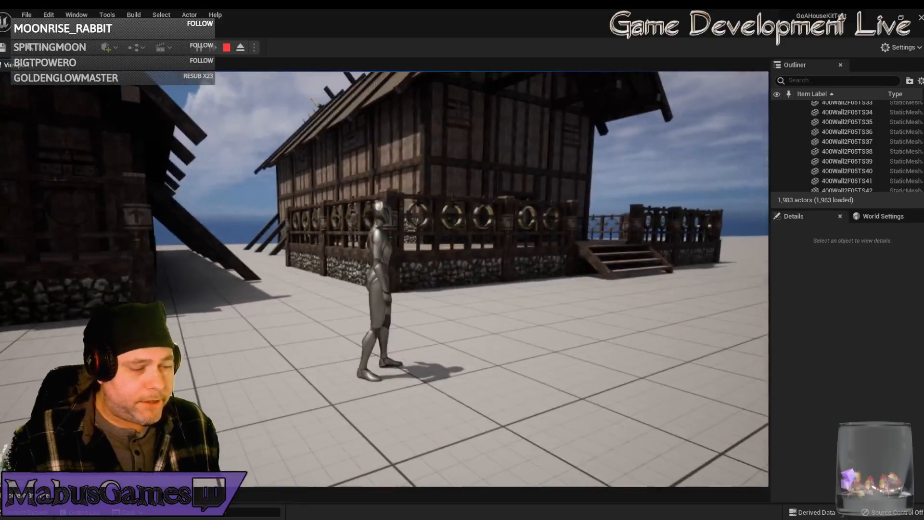
pyautogui.press('Escape')
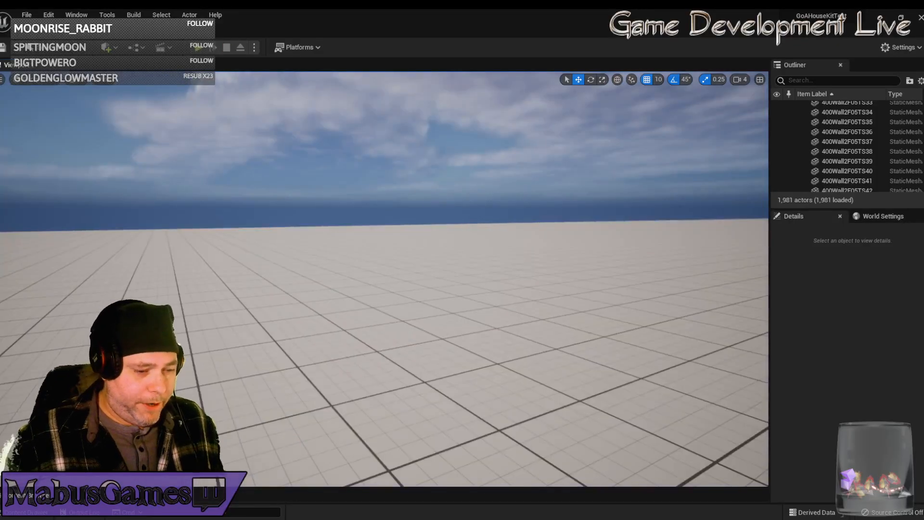
# Switch to Modo, deselect the large roof item in GoAHousingKit_0007 and view the assembled house at the origin.
pyautogui.moveTo(226, 519)
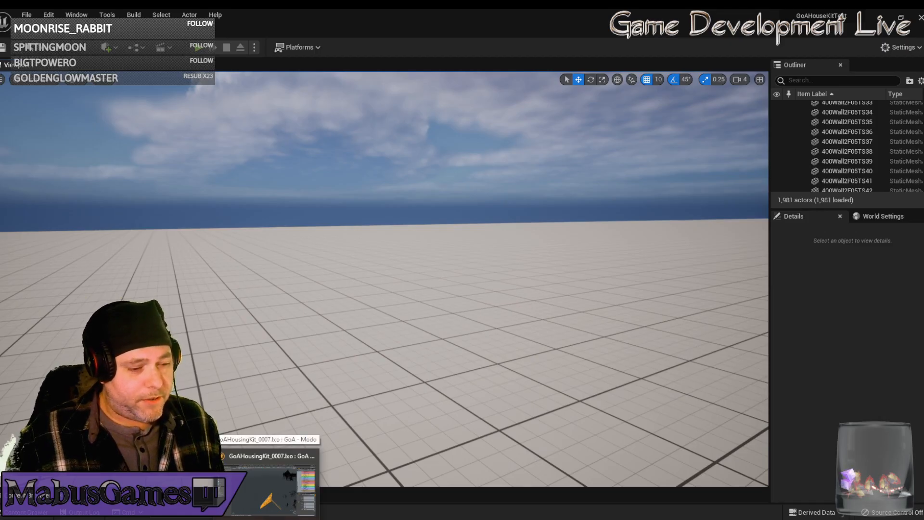
pyautogui.click(270, 486)
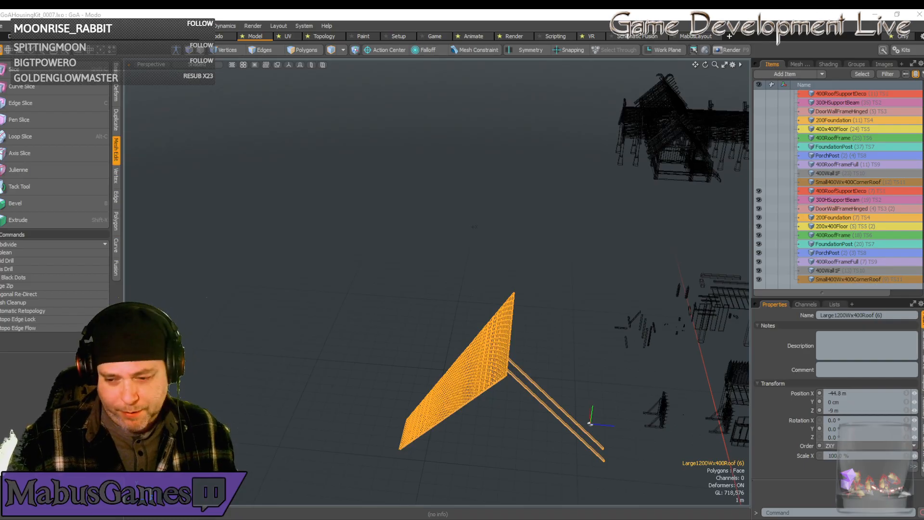
pyautogui.hotkey('alt', 'Tab')
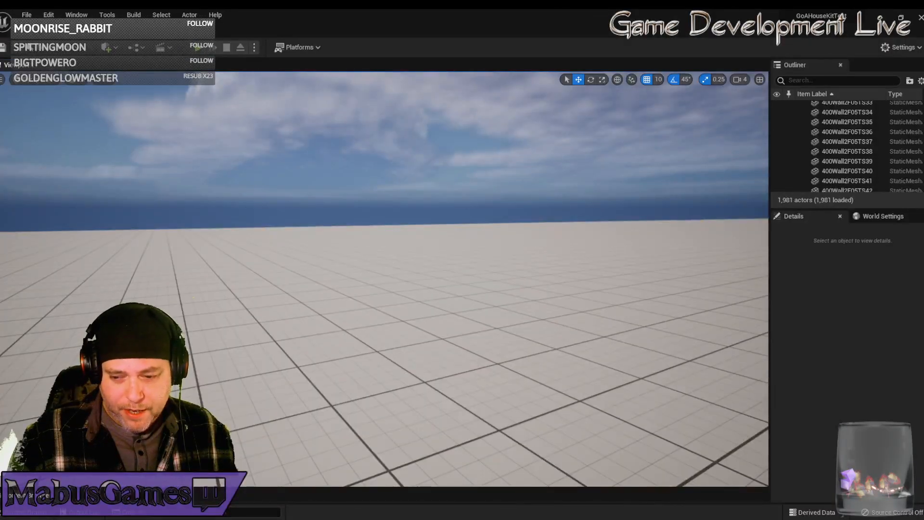
pyautogui.hotkey('alt', 'Tab')
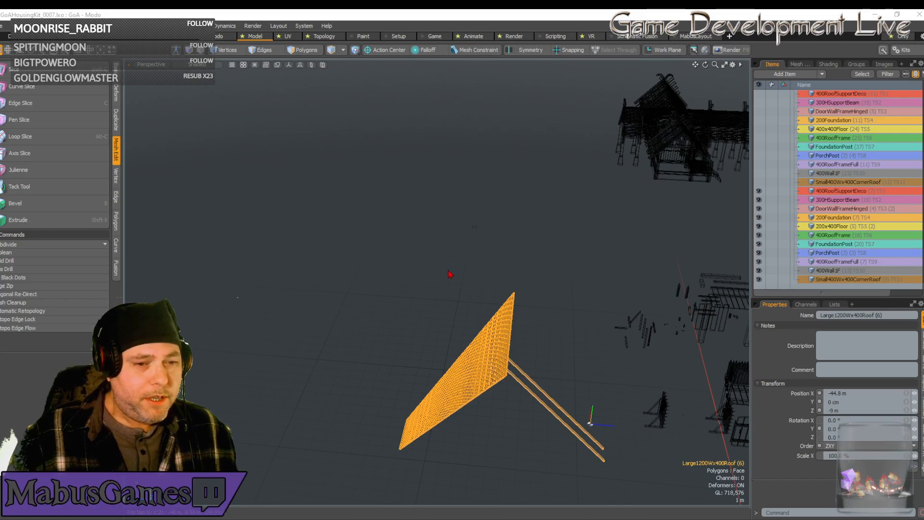
pyautogui.click(579, 247)
pyautogui.keyDown('alt'); pyautogui.moveTo(579, 248); pyautogui.dragTo(520, 348); pyautogui.keyUp('alt')
pyautogui.press('g')
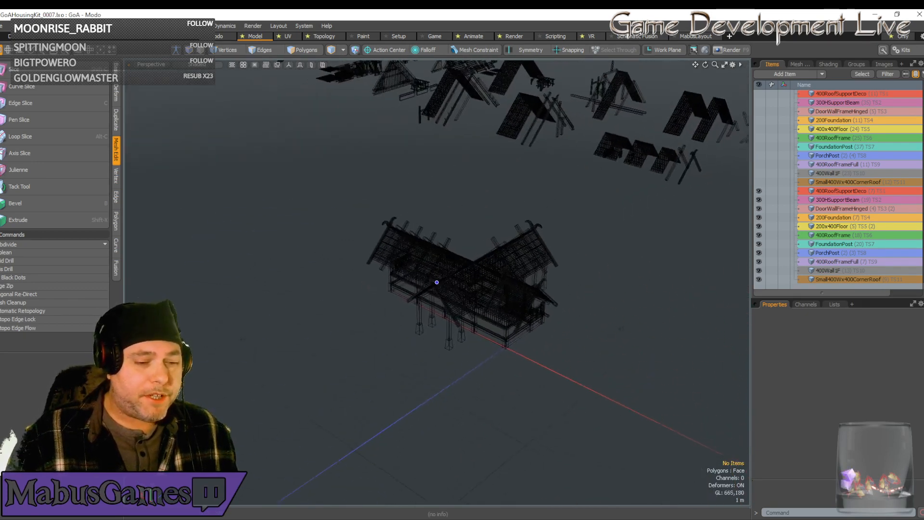
# Switch to Unreal Editor and fly over the finished timber houses to examine their layout.
pyautogui.hotkey('alt', 'Tab')
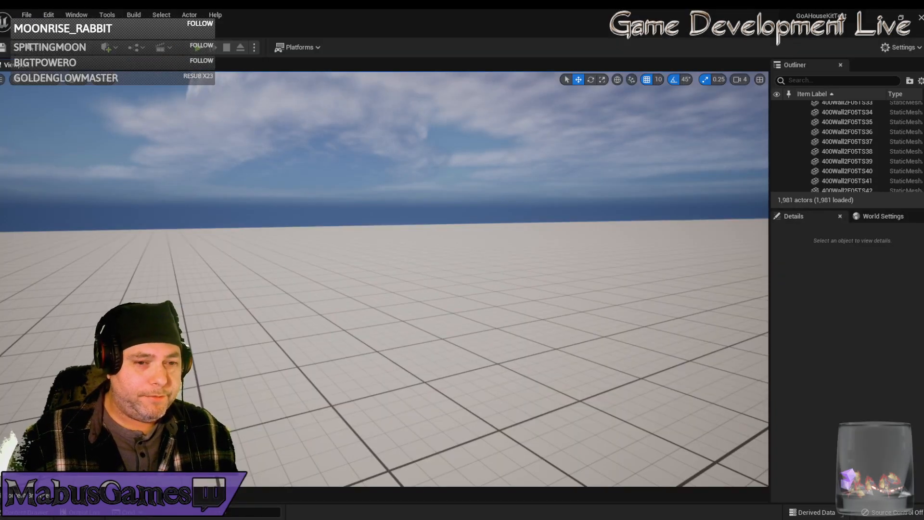
pyautogui.moveTo(530, 364); pyautogui.dragTo(628, 387, button='right')
pyautogui.press('e')
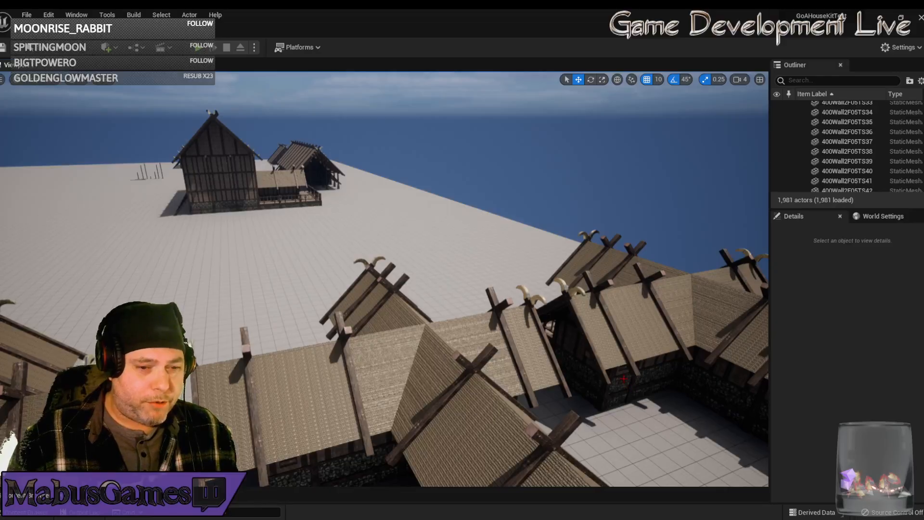
pyautogui.moveTo(487, 370); pyautogui.dragTo(626, 373, button='right')
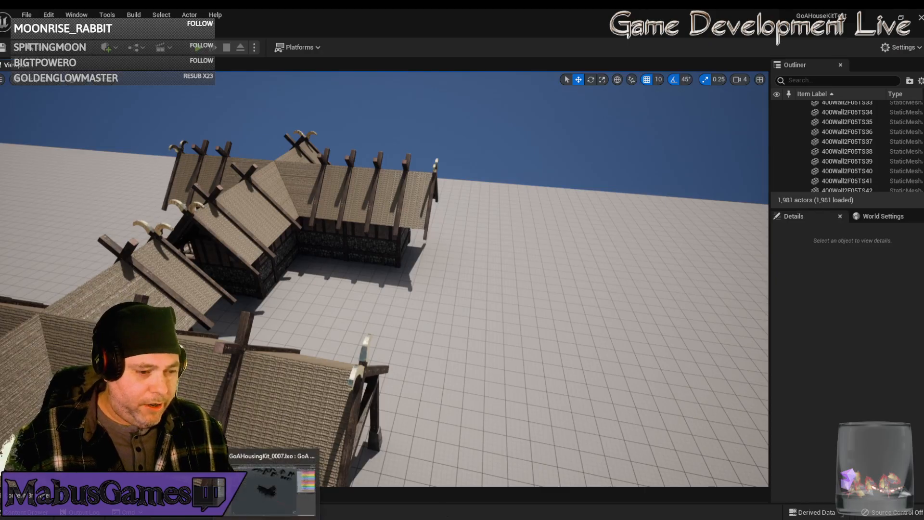
# Switch to Modo, select the hidden building items starting at 300WindowFrame in the item list and make them visible.
pyautogui.click(308, 482)
pyautogui.keyDown('alt'); pyautogui.moveTo(454, 367); pyautogui.dragTo(396, 370); pyautogui.keyUp('alt')
pyautogui.scroll(-5, 423, 323)
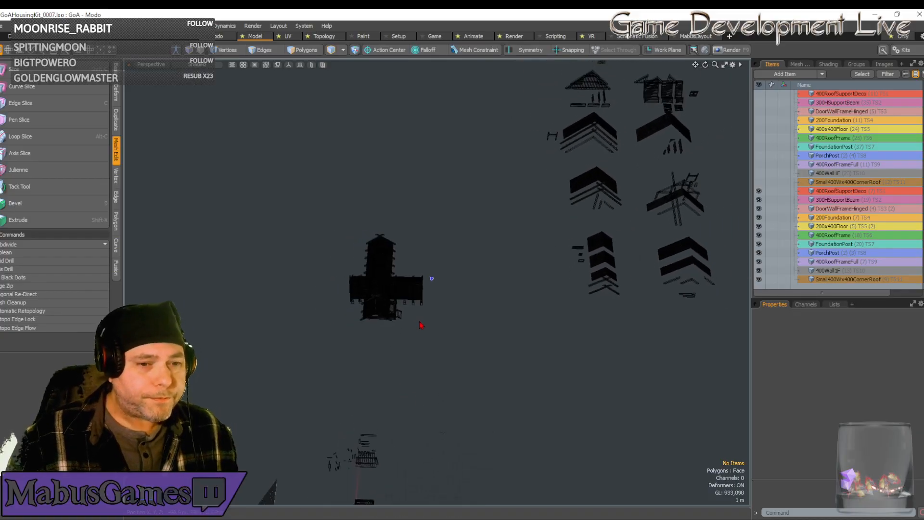
pyautogui.click(833, 183)
pyautogui.scroll(10, 833, 184)
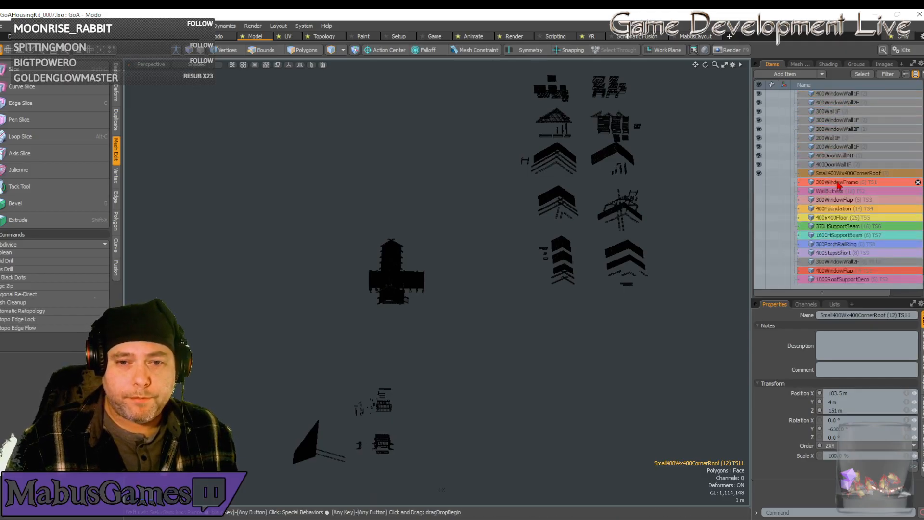
pyautogui.keyDown('shift'); pyautogui.click(838, 185); pyautogui.keyUp('shift')
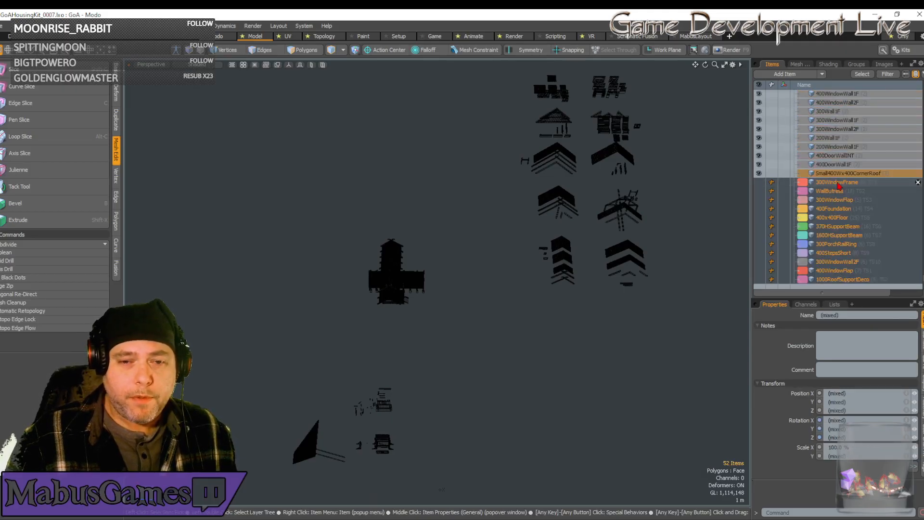
pyautogui.click(758, 191)
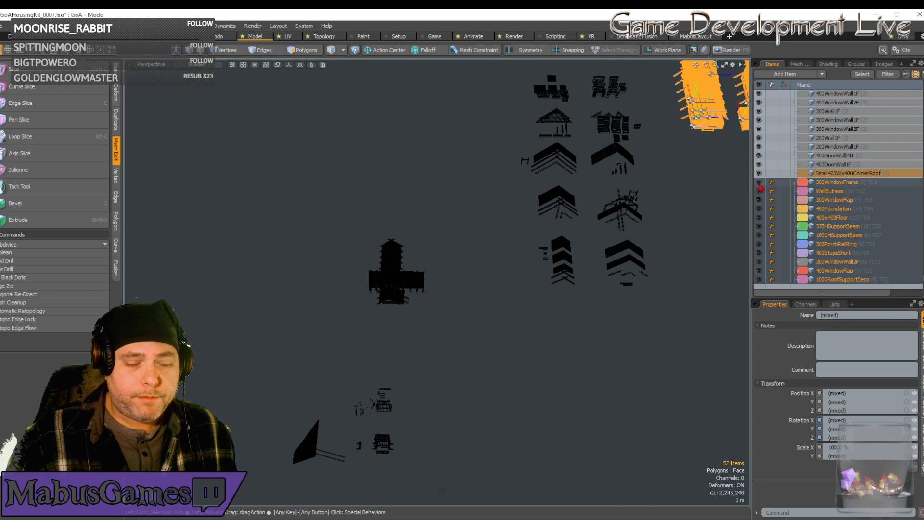
# Select all items of the assembled house at the origin and move it along the Z axis past the roof part rows.
pyautogui.scroll(-4, 568, 246)
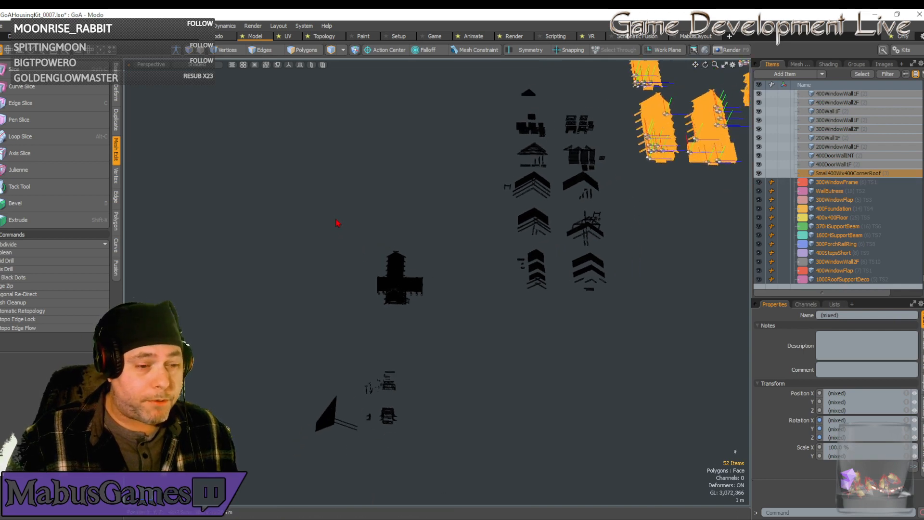
pyautogui.moveTo(331, 212); pyautogui.dragTo(458, 324, button='right')
pyautogui.press('a')
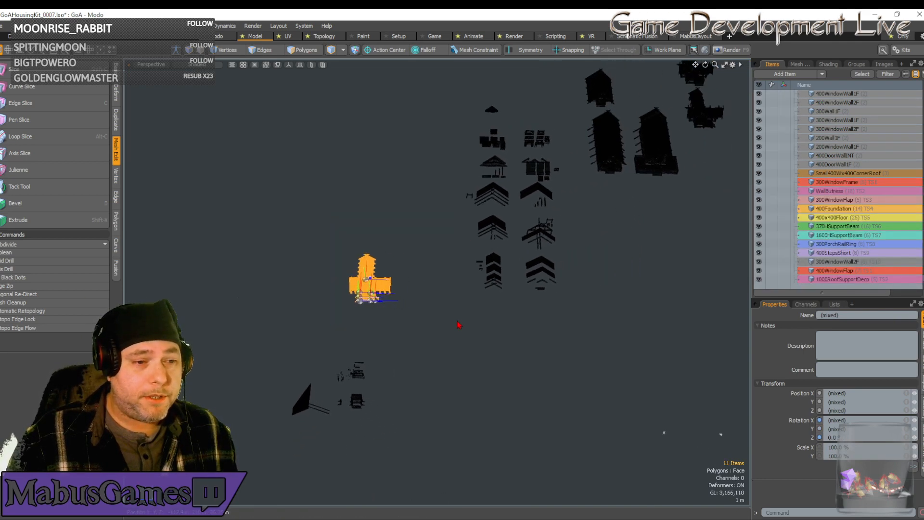
pyautogui.press('w')
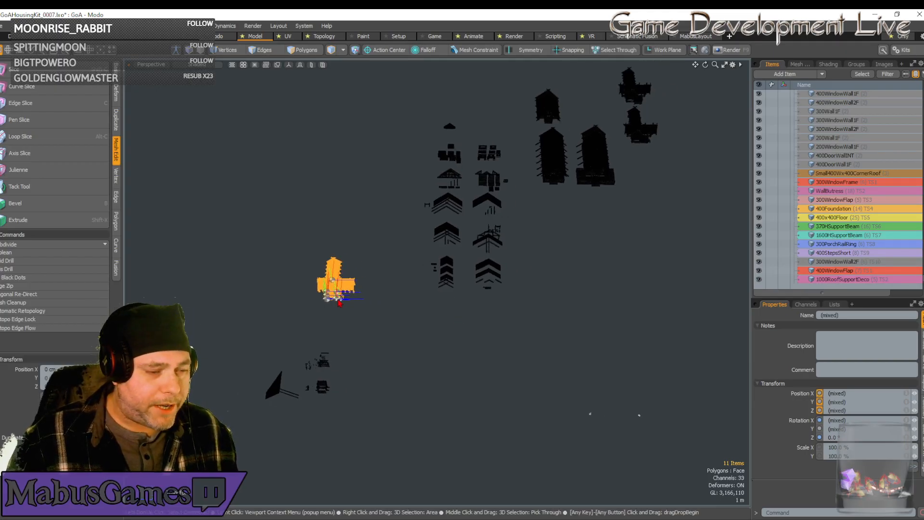
pyautogui.hotkey('shift', 'a')
pyautogui.scroll(-10, 339, 303)
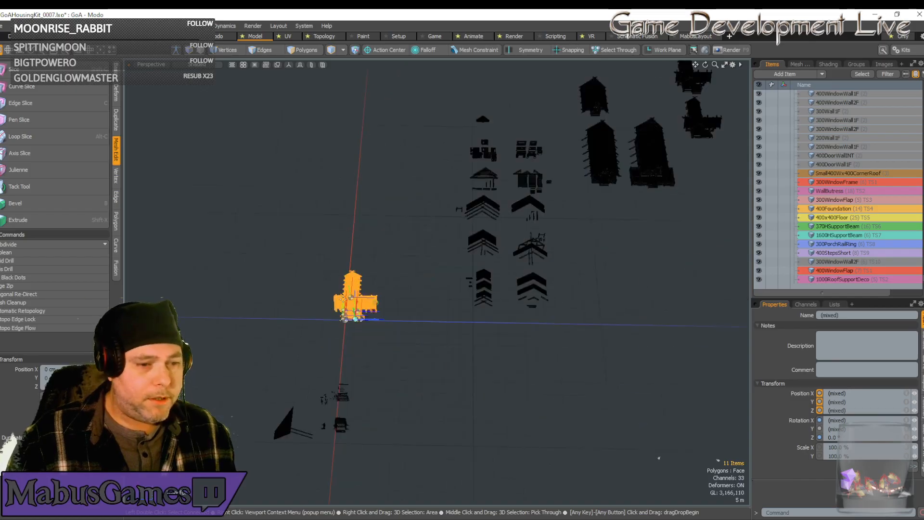
pyautogui.moveTo(366, 303); pyautogui.dragTo(507, 309)
pyautogui.keyDown('alt'); pyautogui.moveTo(452, 321); pyautogui.dragTo(452, 321); pyautogui.keyUp('alt')
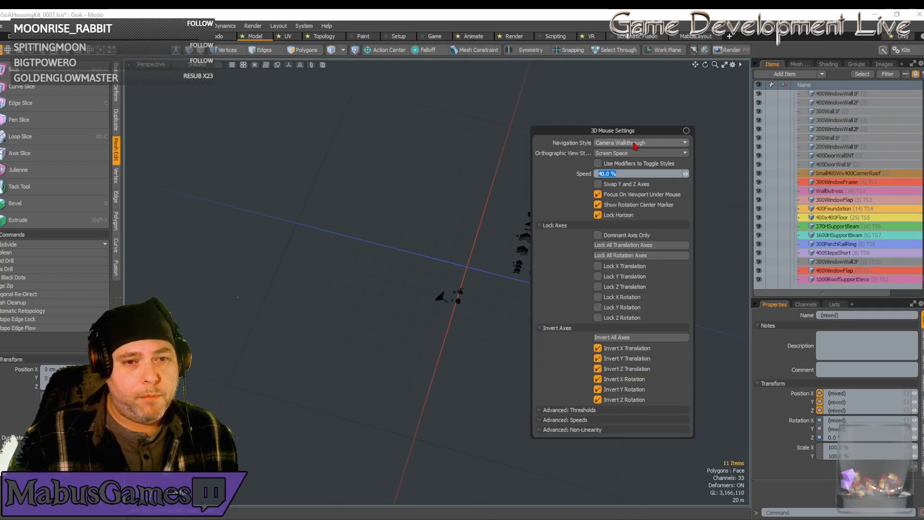
# Set the 3D mouse navigation style to Orbit Object and close its settings.
pyautogui.click(636, 143)
pyautogui.click(636, 137)
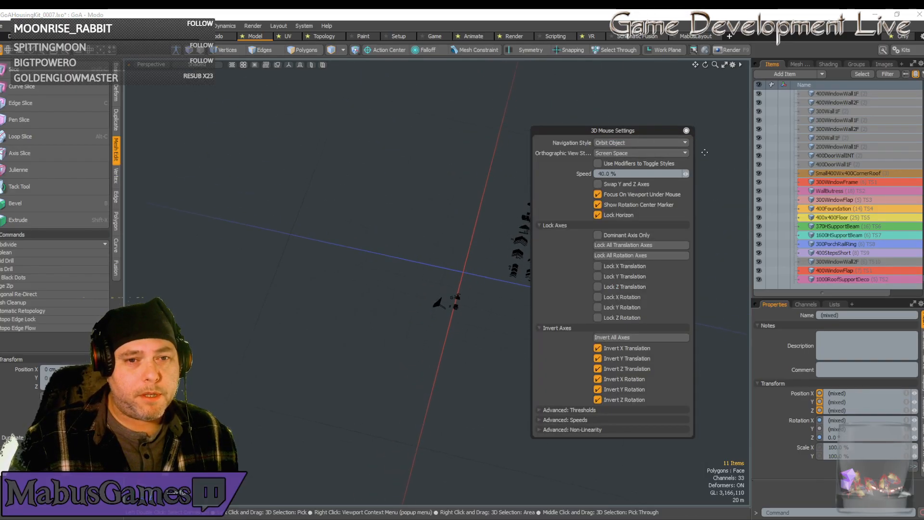
pyautogui.click(686, 131)
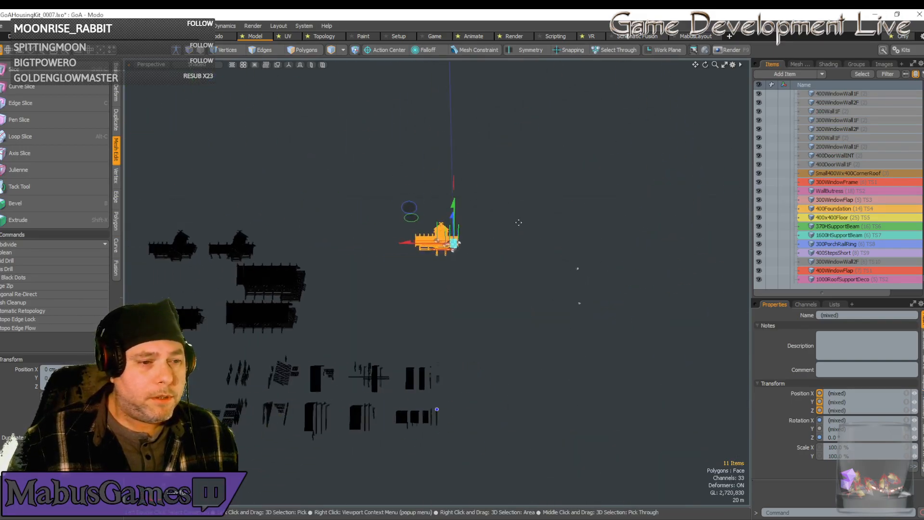
# Move the selected house about 68.5 m along the X axis to stand with the other assembled buildings.
pyautogui.moveTo(504, 236); pyautogui.dragTo(343, 238)
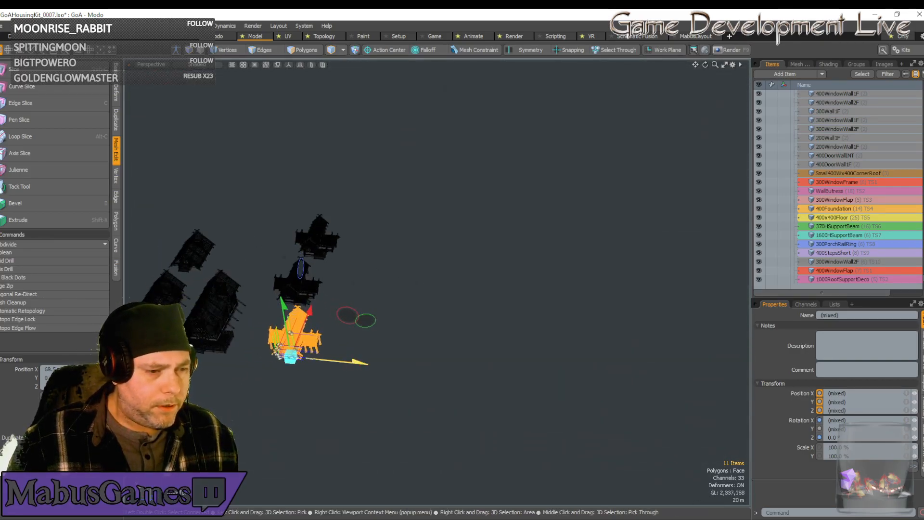
pyautogui.moveTo(359, 362); pyautogui.dragTo(342, 360)
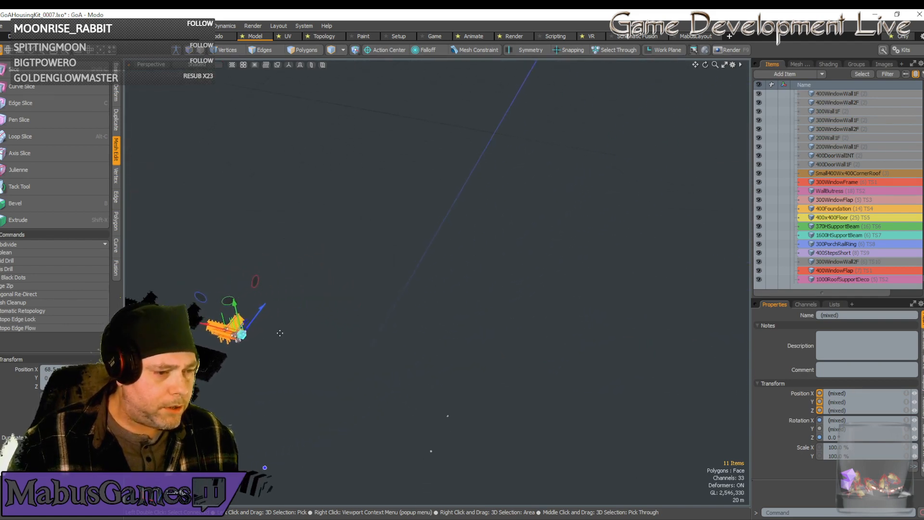
pyautogui.keyDown('alt'); pyautogui.moveTo(315, 372); pyautogui.dragTo(296, 370); pyautogui.keyUp('alt')
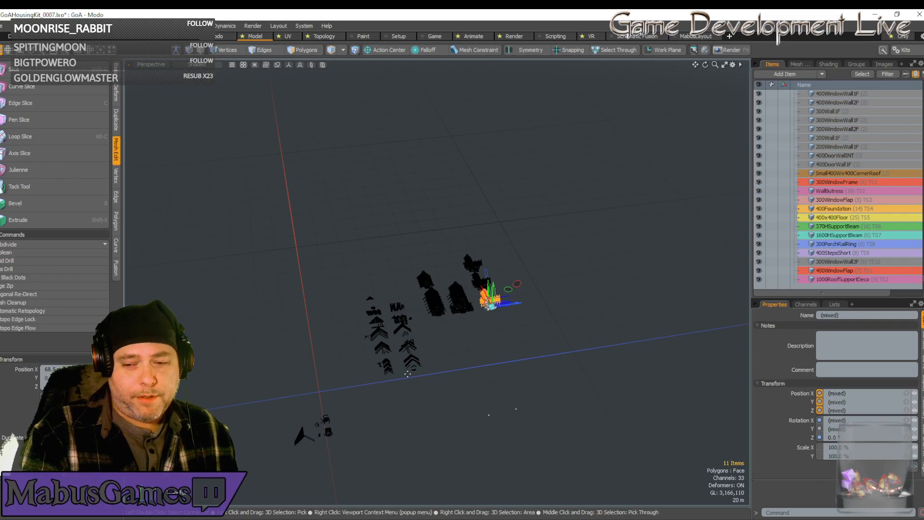
# Examine the layout of the kit part rows and the assembled buildings from several angles and distances.
pyautogui.keyDown('alt'); pyautogui.moveTo(407, 374); pyautogui.dragTo(407, 374); pyautogui.keyUp('alt')
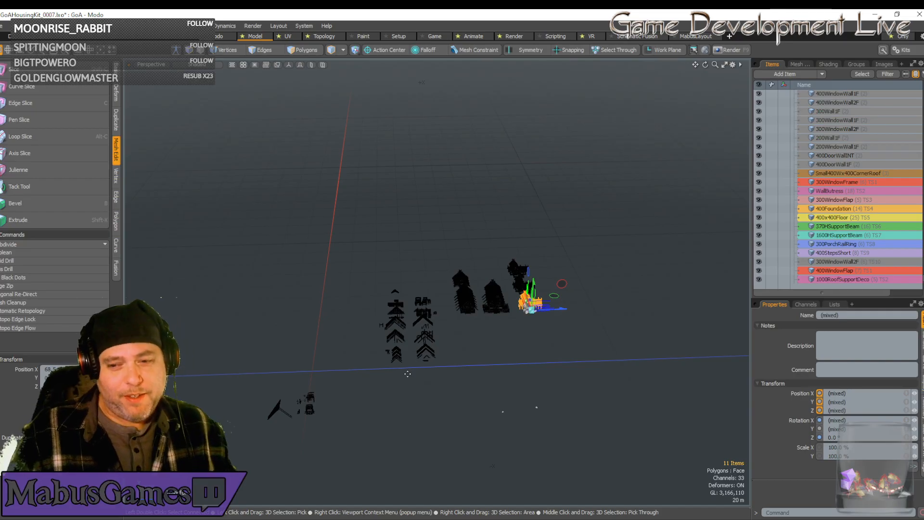
pyautogui.scroll(-2, 388, 386)
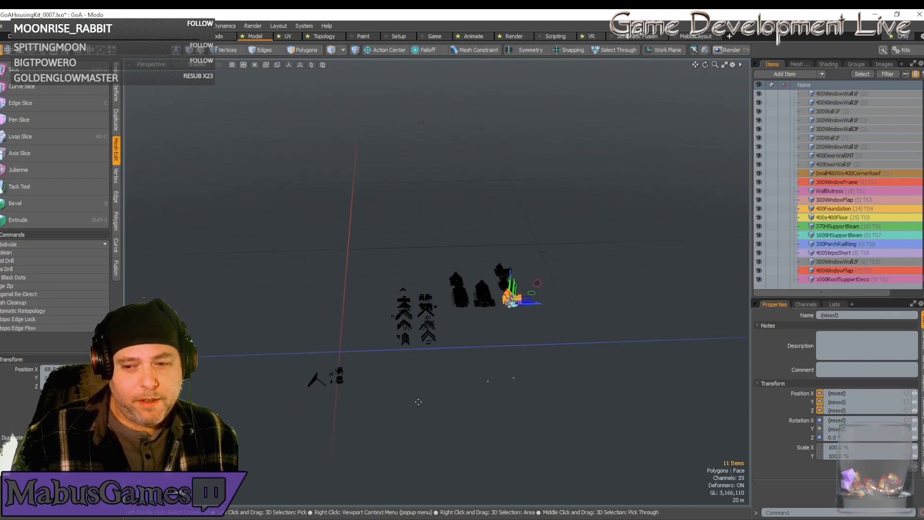
pyautogui.keyDown('alt'); pyautogui.moveTo(417, 400); pyautogui.dragTo(418, 399); pyautogui.keyUp('alt')
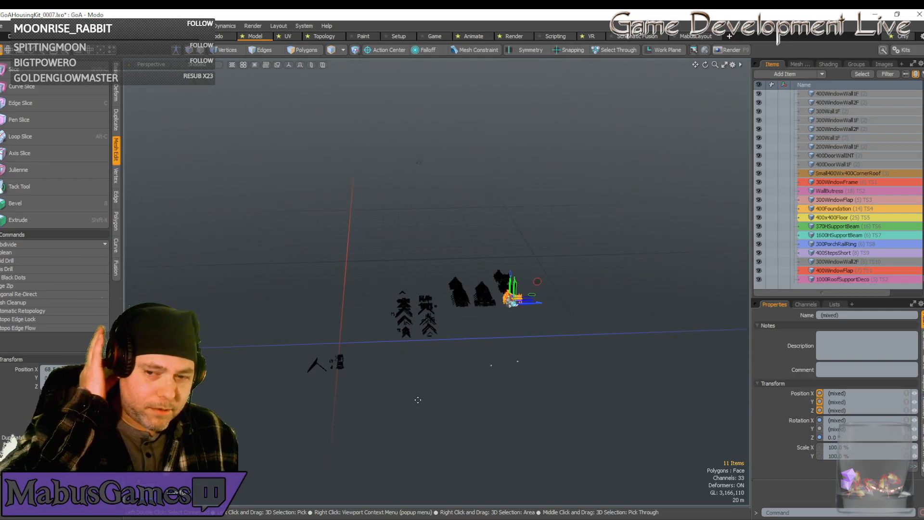
pyautogui.keyDown('alt'); pyautogui.moveTo(418, 400); pyautogui.dragTo(428, 372); pyautogui.keyUp('alt')
pyautogui.scroll(3, 418, 400)
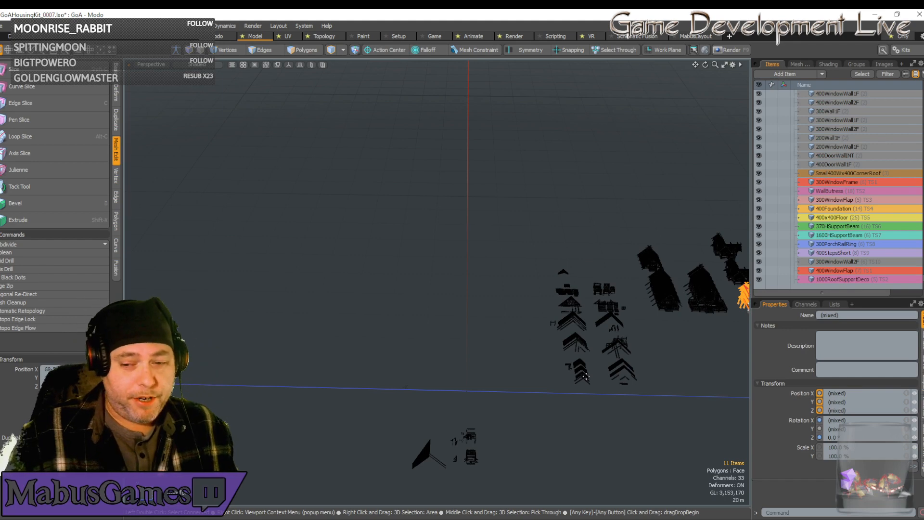
pyautogui.keyDown('alt'); pyautogui.moveTo(586, 376); pyautogui.dragTo(496, 382); pyautogui.keyUp('alt')
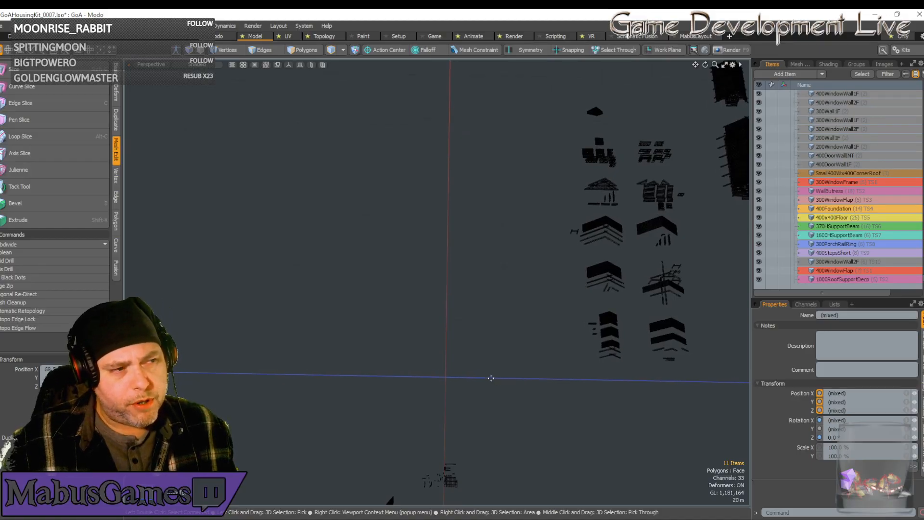
pyautogui.moveTo(491, 378)
pyautogui.keyDown('alt'); pyautogui.mouseDown()
pyautogui.moveTo(504, 385)
pyautogui.moveTo(479, 386)
pyautogui.mouseUp(); pyautogui.keyUp('alt')
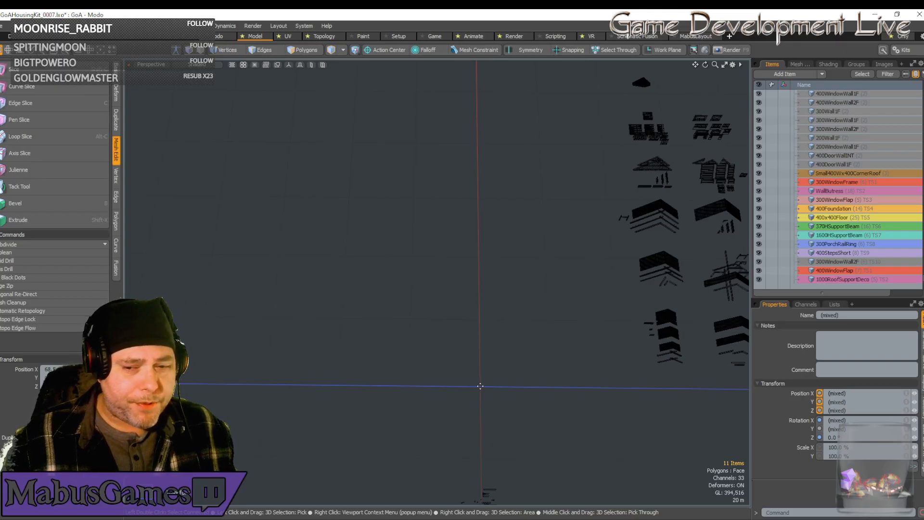
pyautogui.keyDown('alt'); pyautogui.moveTo(480, 386); pyautogui.dragTo(652, 440); pyautogui.keyUp('alt')
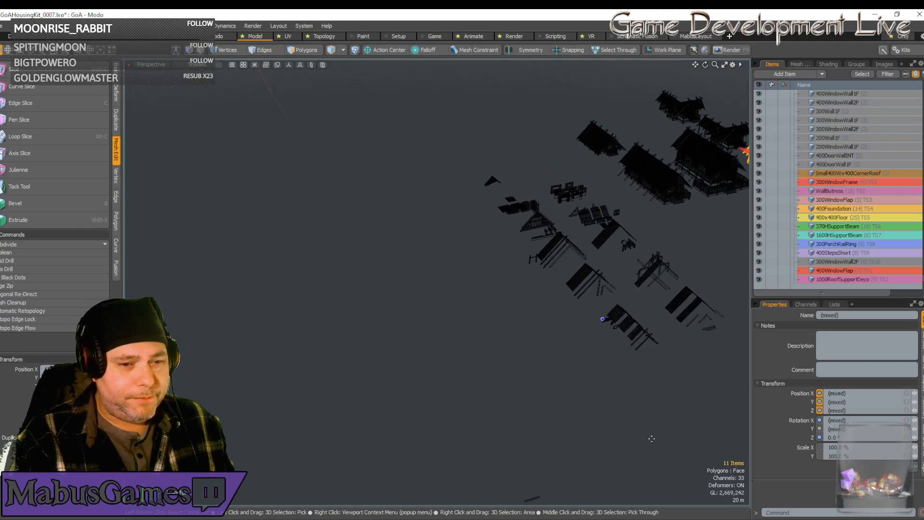
pyautogui.scroll(-2, 651, 438)
pyautogui.keyDown('alt'); pyautogui.moveTo(651, 438); pyautogui.dragTo(652, 438); pyautogui.keyUp('alt')
pyautogui.keyDown('alt'); pyautogui.keyDown('shift'); pyautogui.moveTo(652, 438); pyautogui.dragTo(651, 425); pyautogui.keyUp('shift'); pyautogui.keyUp('alt')
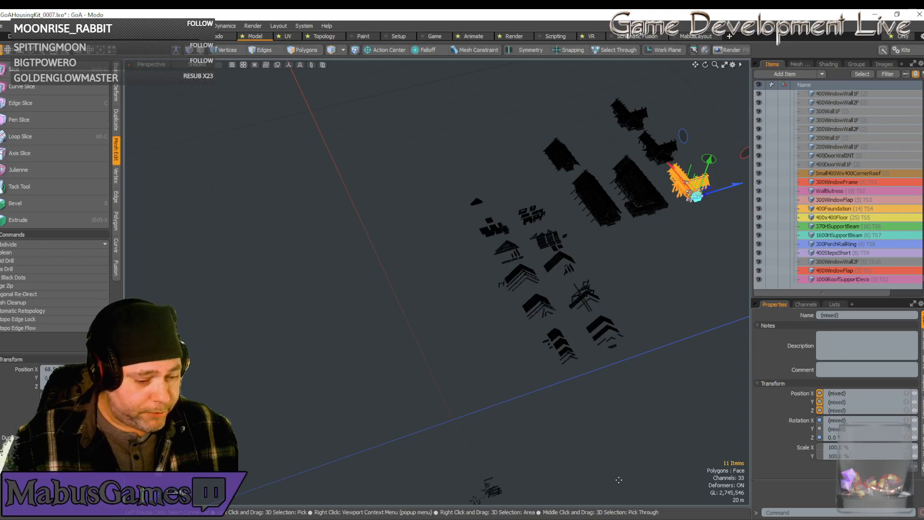
# Duplicate the 400Foundation (2) piece from the kit part rows.
pyautogui.keyDown('alt'); pyautogui.moveTo(617, 481); pyautogui.dragTo(553, 423); pyautogui.keyUp('alt')
pyautogui.click(428, 310)
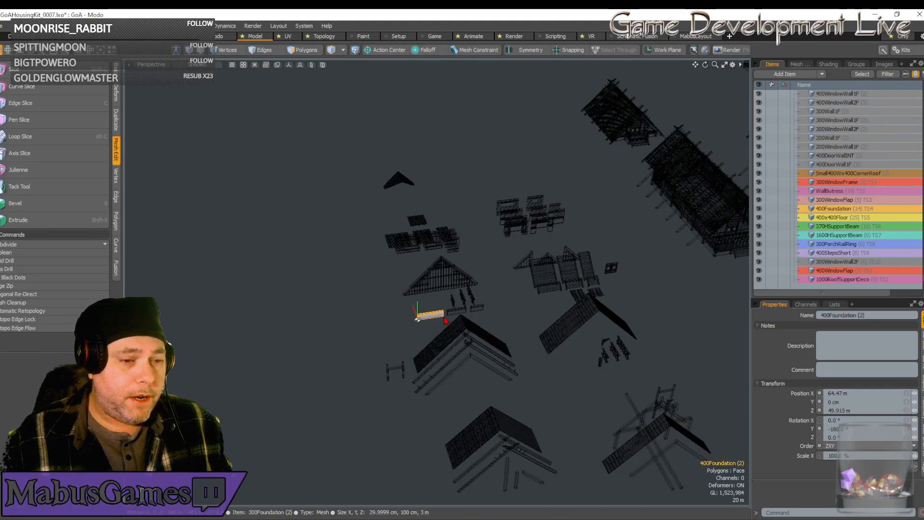
pyautogui.scroll(4, 445, 320)
pyautogui.scroll(-6, 445, 321)
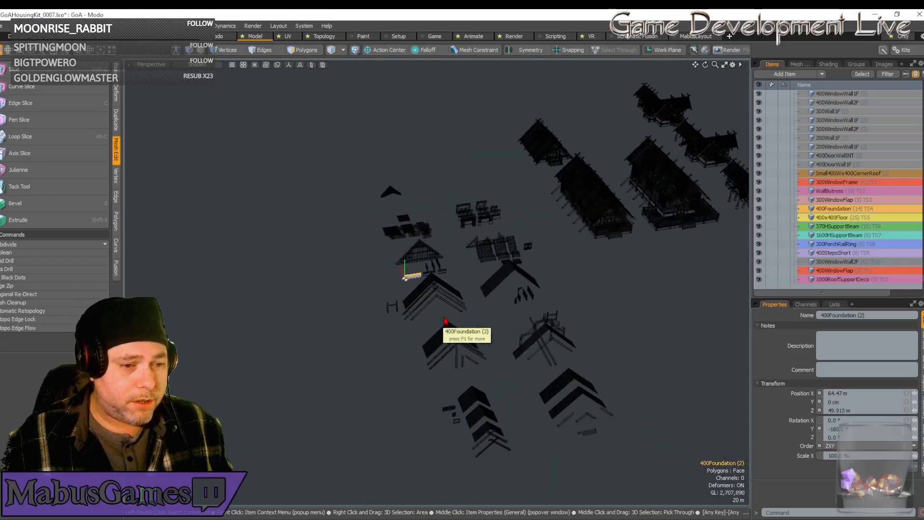
pyautogui.hotkey('ctrl', 'd')
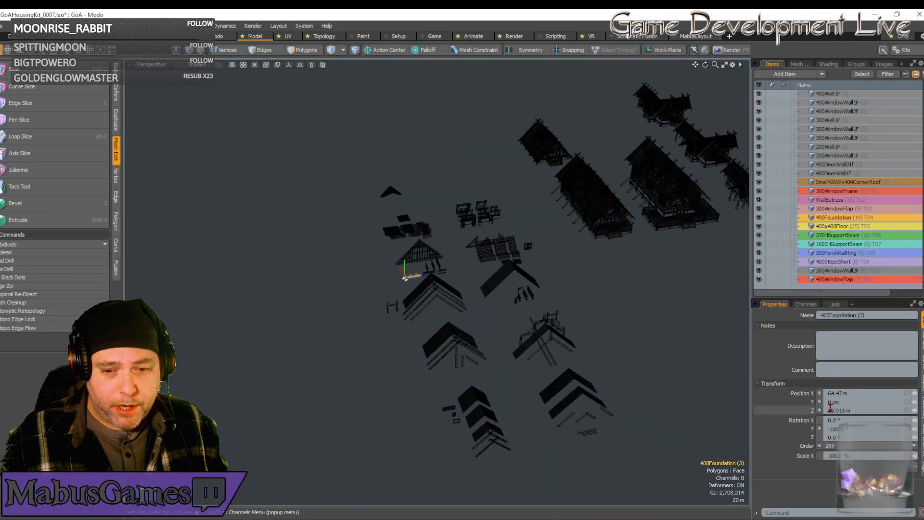
# Place the foundation copy at the scene origin by setting its X and Z positions to 0.
pyautogui.click(853, 393)
pyautogui.moveTo(853, 393); pyautogui.dragTo(796, 409)
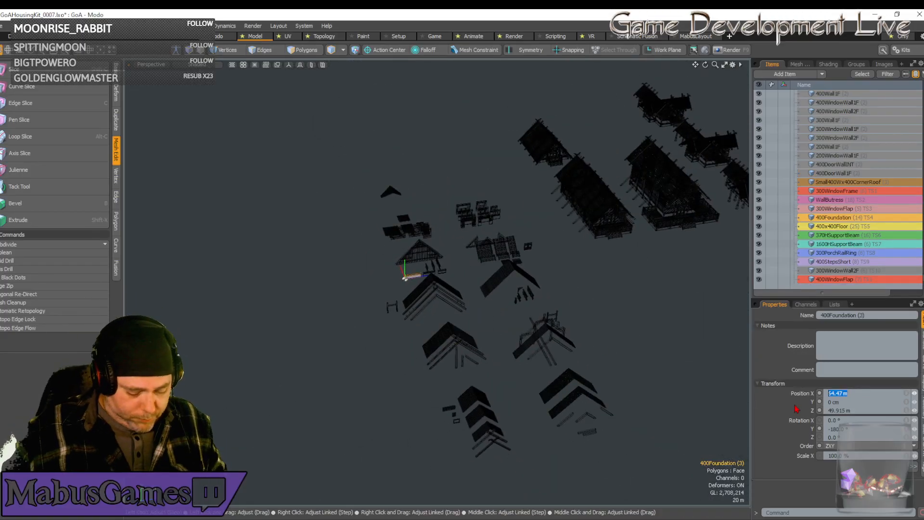
pyautogui.write('0')
pyautogui.press('Tab')
pyautogui.press('Tab')
pyautogui.write('0')
pyautogui.press('Return')
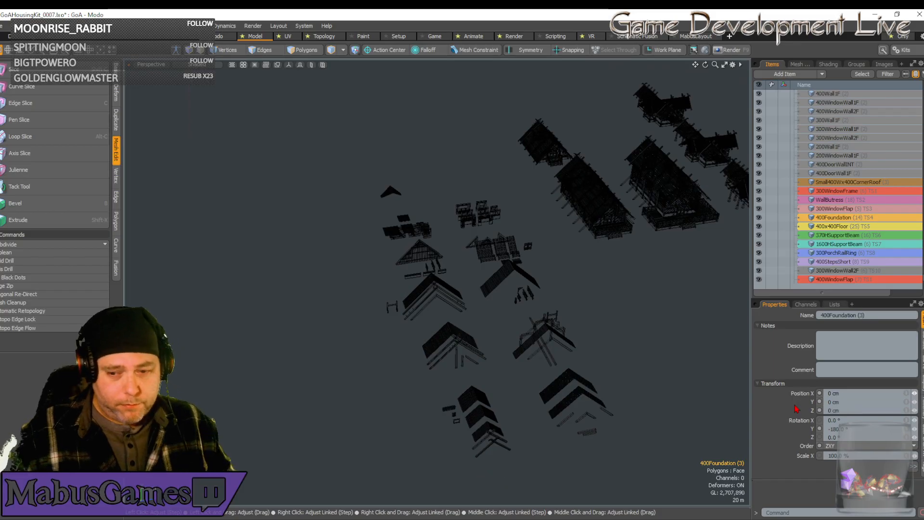
# Frame the foundation copy in the view and set the 3D mouse navigation style to Orbit Object.
pyautogui.hotkey('shift', 'a')
pyautogui.hotkey('shift', 'a')
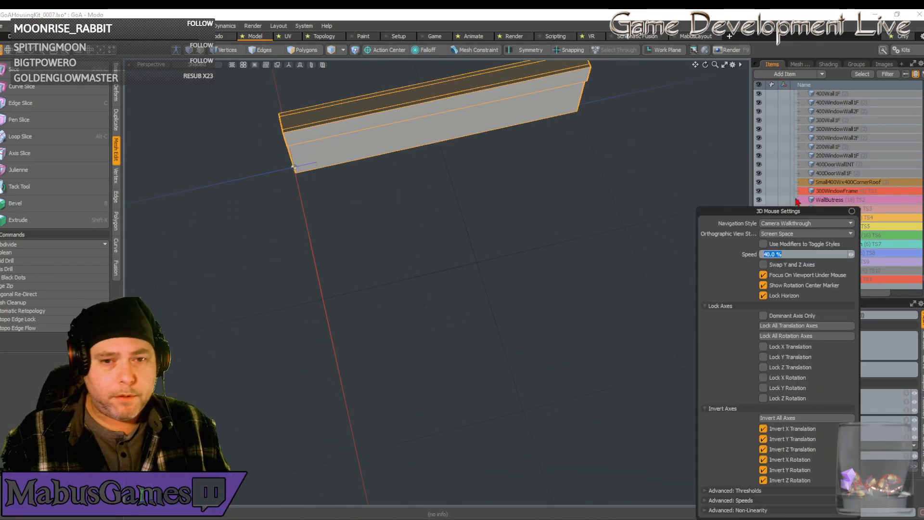
pyautogui.click(804, 223)
pyautogui.click(810, 210)
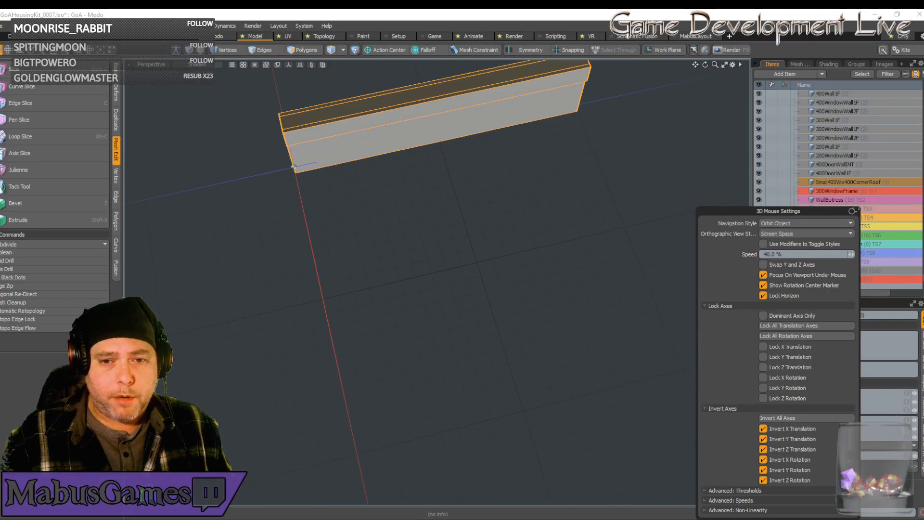
pyautogui.click(853, 210)
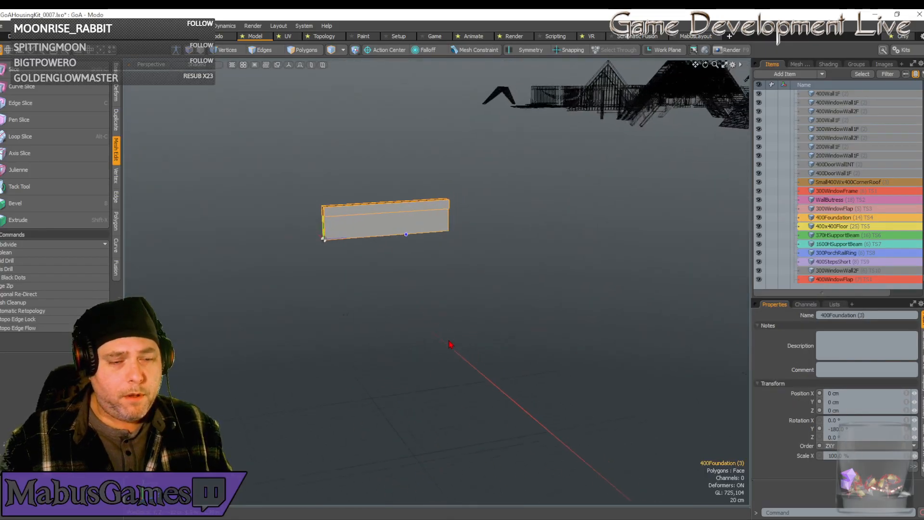
# Duplicate the 400WindowWall1F (2) wall piece from the kit part rows.
pyautogui.scroll(-10, 456, 350)
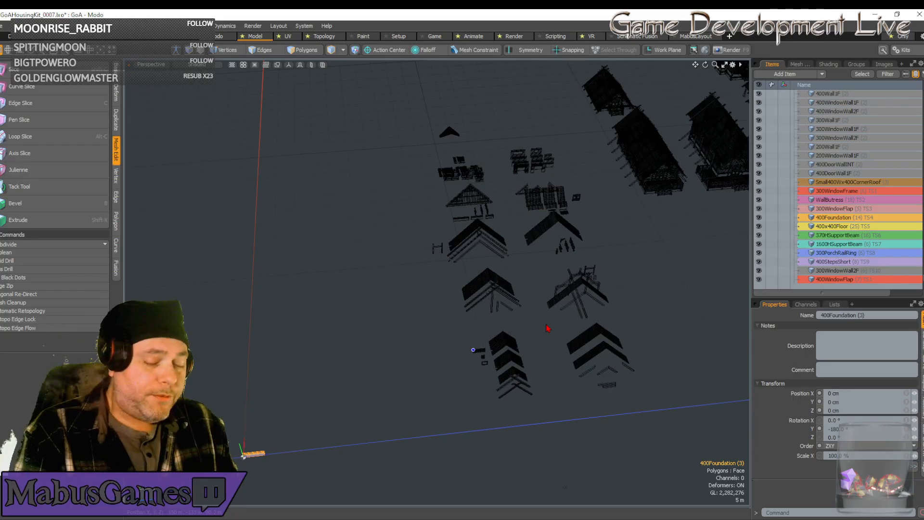
pyautogui.scroll(-2, 548, 328)
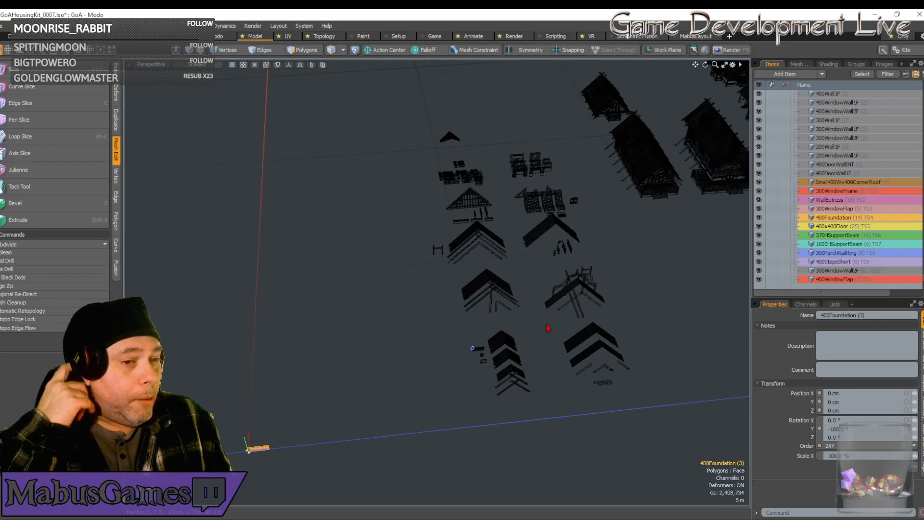
pyautogui.keyDown('alt'); pyautogui.moveTo(546, 325); pyautogui.dragTo(597, 240); pyautogui.keyUp('alt')
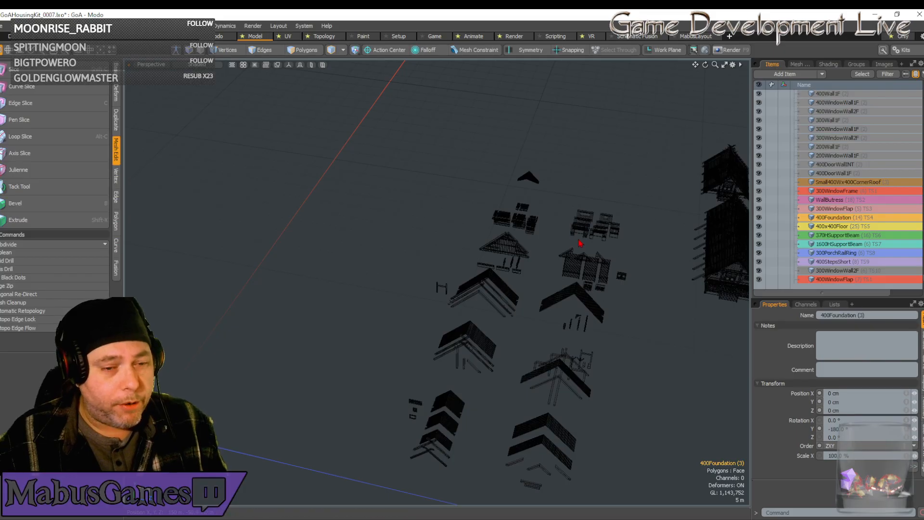
pyautogui.click(580, 239)
pyautogui.keyDown('alt'); pyautogui.moveTo(604, 254); pyautogui.dragTo(602, 268); pyautogui.keyUp('alt')
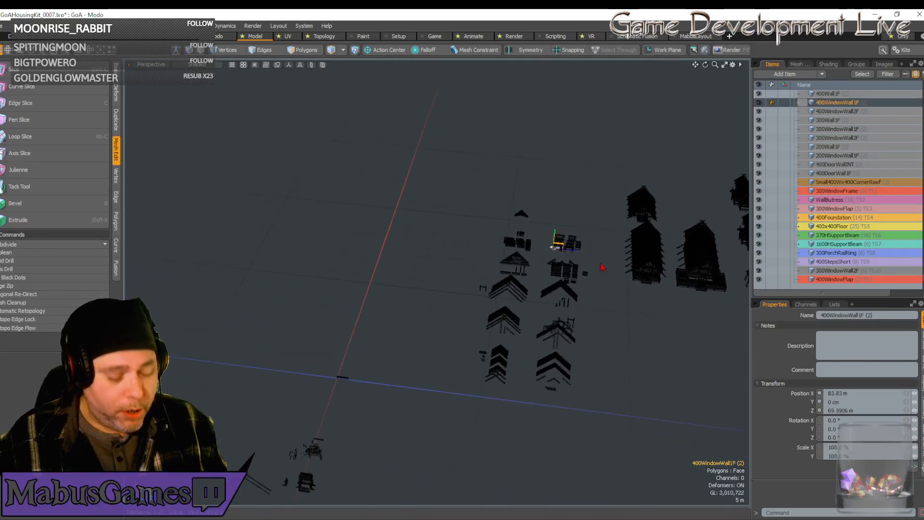
pyautogui.hotkey('ctrl', 'd')
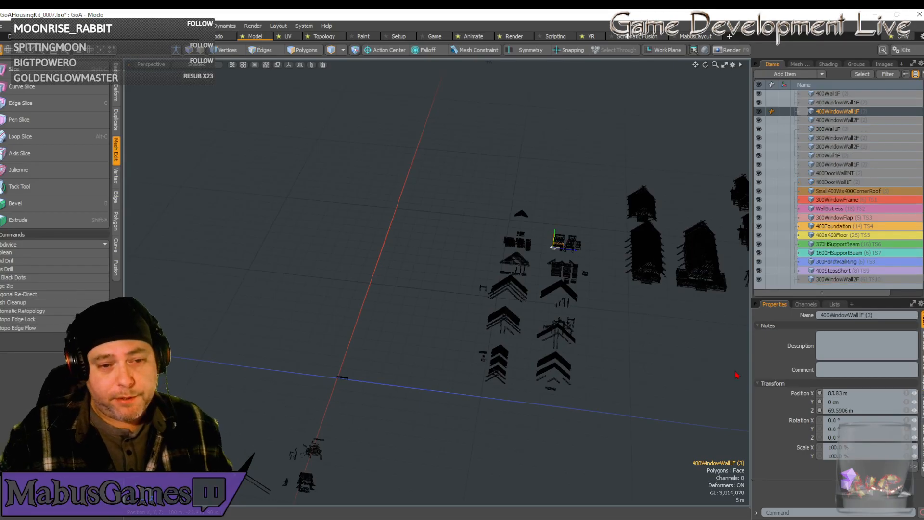
# Set the window wall copy's position to X 0, Y 1 m and Z 0, on top of the foundation.
pyautogui.click(840, 393)
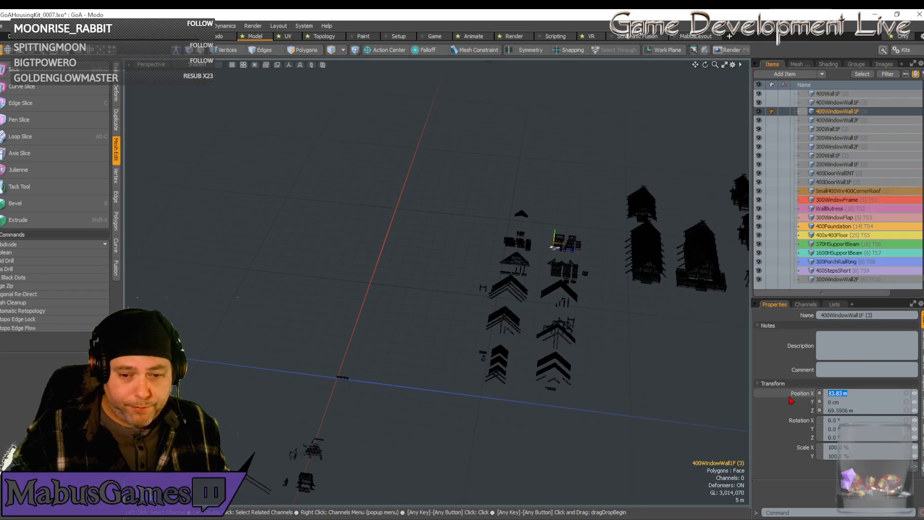
pyautogui.write('0')
pyautogui.press('Tab')
pyautogui.write('0')
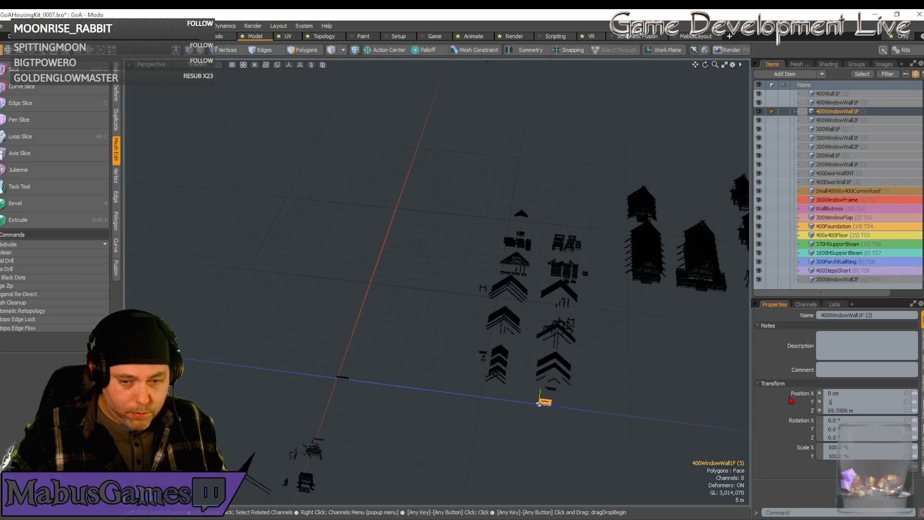
pyautogui.write('00')
pyautogui.press('Tab')
pyautogui.write('0')
pyautogui.press('Return')
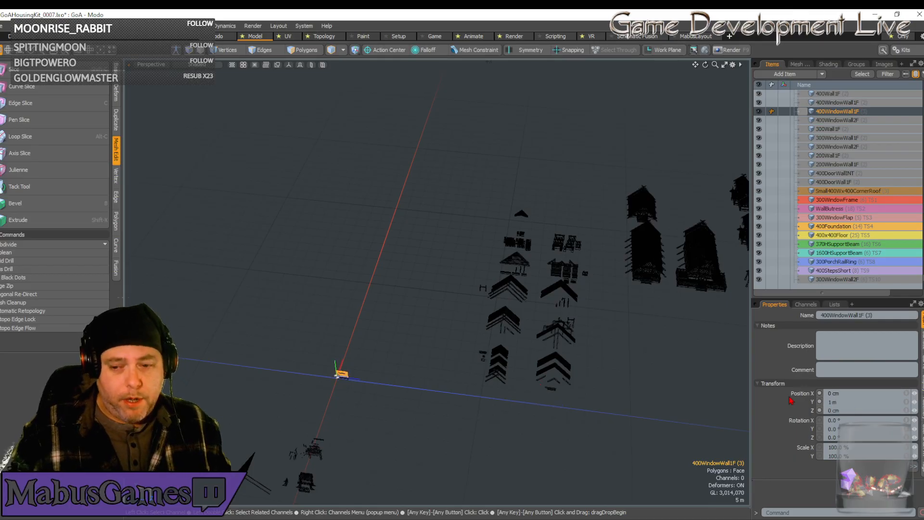
# Inspect the window wall on its foundation and the available wall pieces in the kit part rows.
pyautogui.keyDown('alt'); pyautogui.moveTo(499, 418); pyautogui.dragTo(519, 413); pyautogui.keyUp('alt')
pyautogui.scroll(6, 519, 413)
pyautogui.scroll(3, 519, 413)
pyautogui.scroll(-2, 519, 412)
pyautogui.scroll(-2, 477, 360)
pyautogui.keyDown('alt'); pyautogui.moveTo(478, 357); pyautogui.dragTo(432, 345); pyautogui.keyUp('alt')
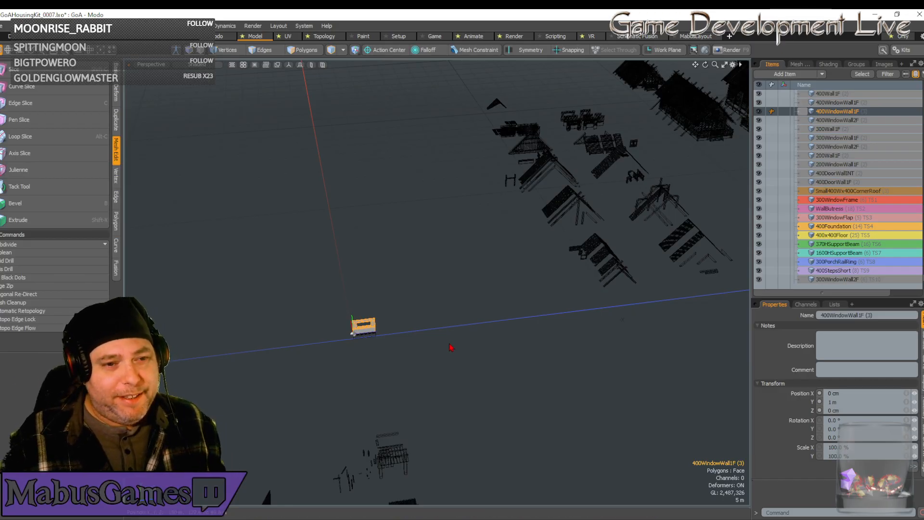
pyautogui.keyDown('alt'); pyautogui.moveTo(489, 211); pyautogui.dragTo(486, 248); pyautogui.keyUp('alt')
pyautogui.scroll(6, 487, 248)
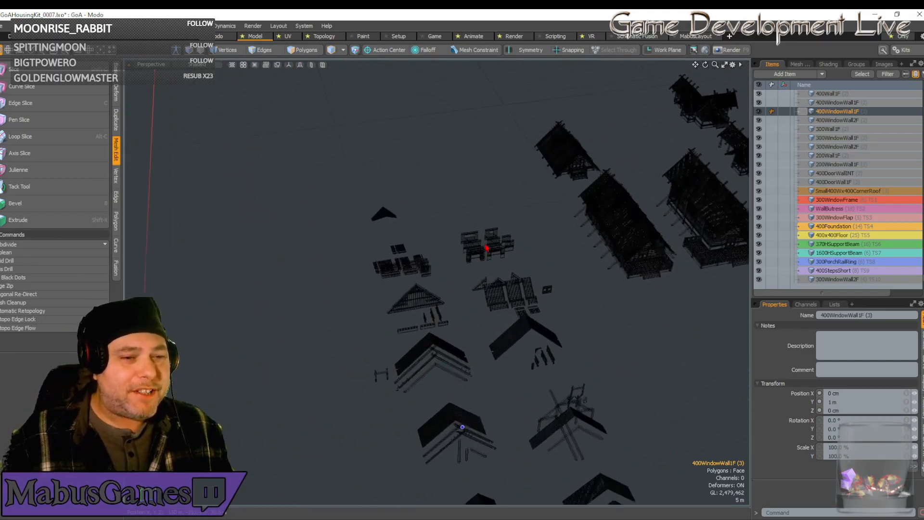
pyautogui.scroll(5, 486, 248)
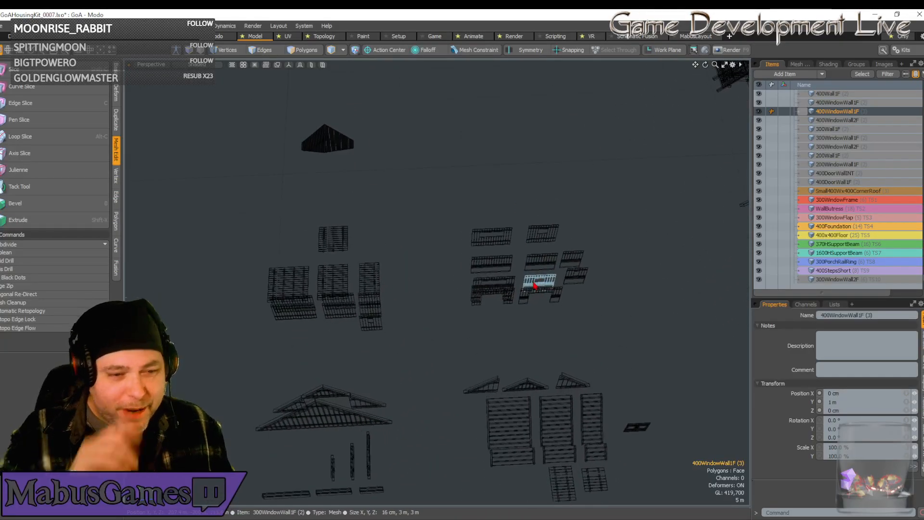
# Duplicate the foundation piece at the origin and move the copy along the Z axis to 4 m.
pyautogui.scroll(-8, 534, 288)
pyautogui.keyDown('alt'); pyautogui.moveTo(534, 287); pyautogui.dragTo(454, 340); pyautogui.keyUp('alt')
pyautogui.scroll(6, 420, 357)
pyautogui.click(441, 329)
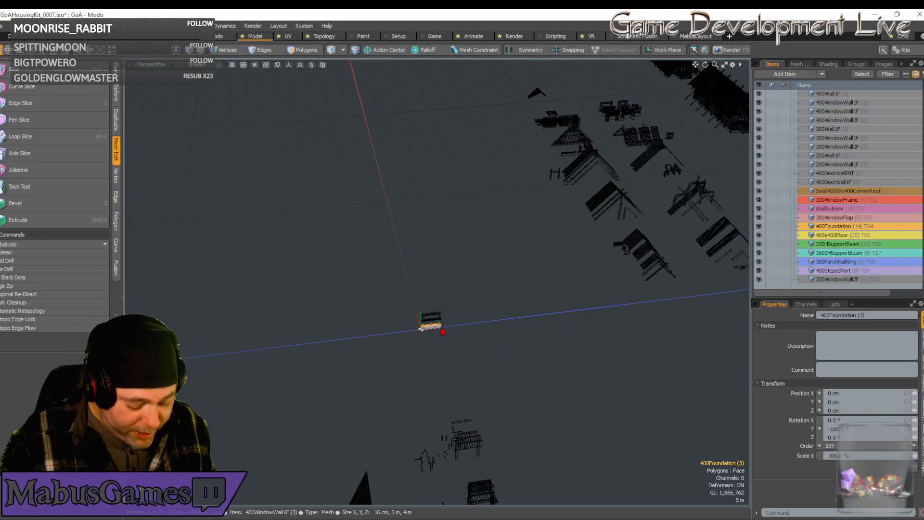
pyautogui.hotkey('ctrl', 'd')
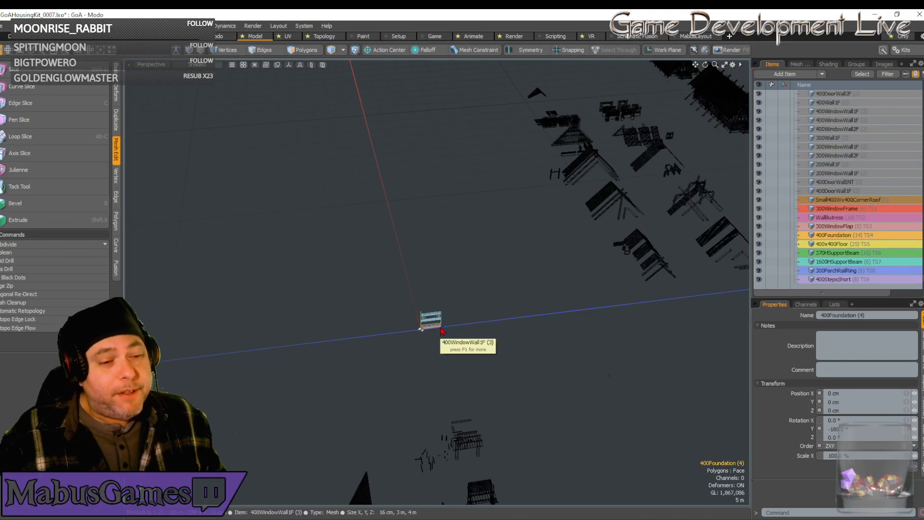
pyautogui.press('w')
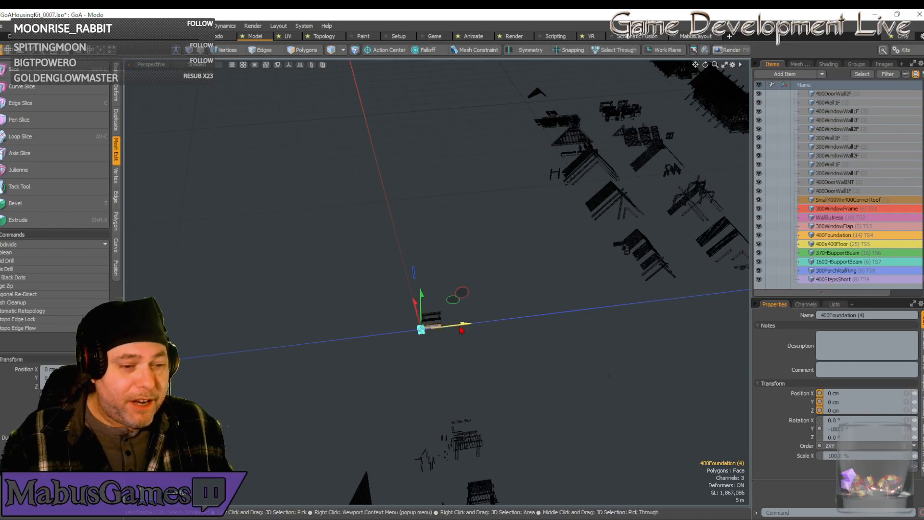
pyautogui.moveTo(465, 324); pyautogui.dragTo(485, 320)
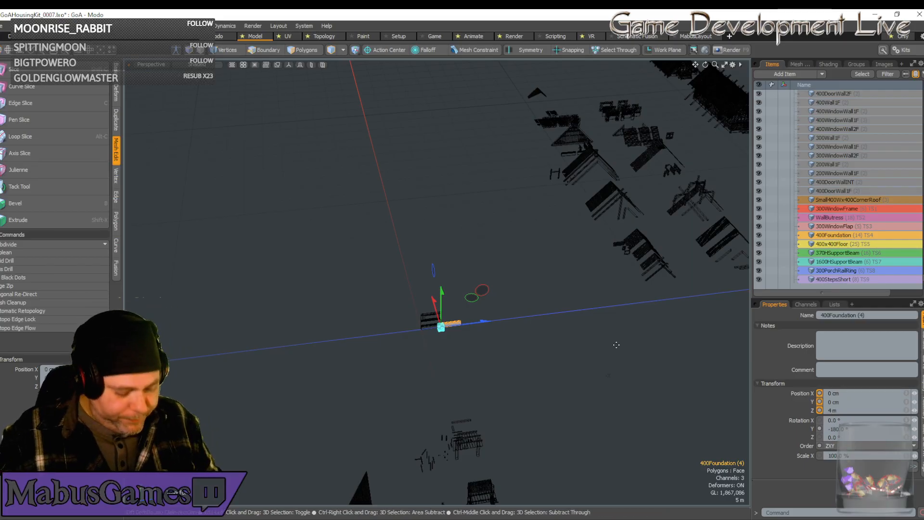
# Duplicate the foundation at Z 4 m and move the new copy along the Z axis to 8 m.
pyautogui.hotkey('ctrl', 'd')
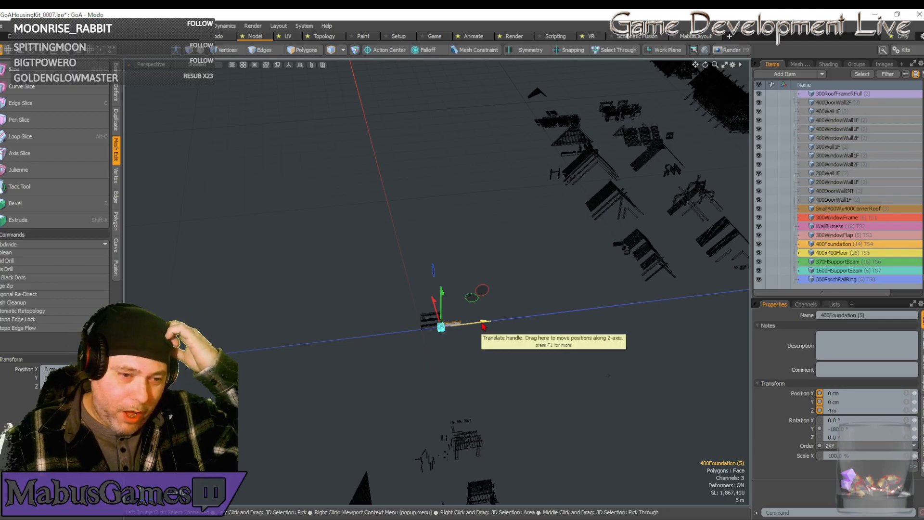
pyautogui.moveTo(483, 327); pyautogui.dragTo(503, 319)
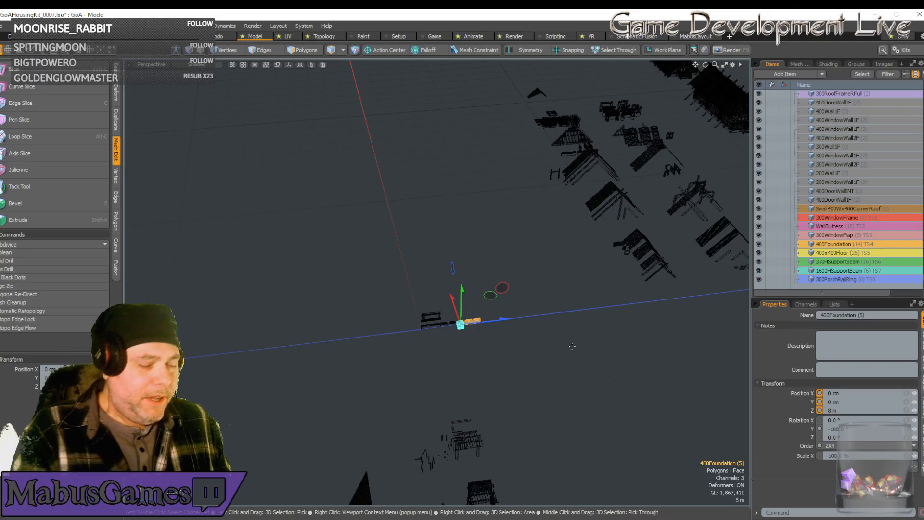
pyautogui.keyDown('alt'); pyautogui.keyDown('shift'); pyautogui.moveTo(572, 346); pyautogui.dragTo(544, 334); pyautogui.keyUp('shift'); pyautogui.keyUp('alt')
pyautogui.press('space')
pyautogui.scroll(5, 544, 336)
pyautogui.scroll(4, 544, 335)
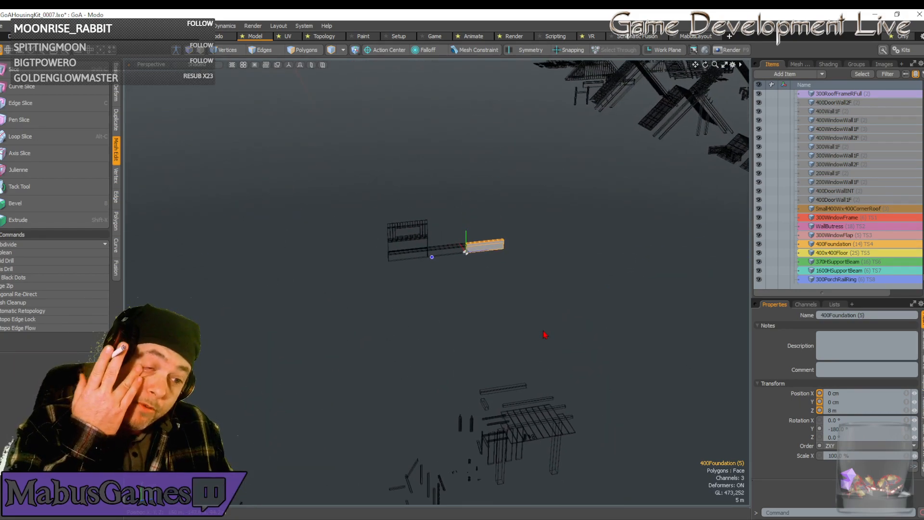
pyautogui.scroll(3, 544, 334)
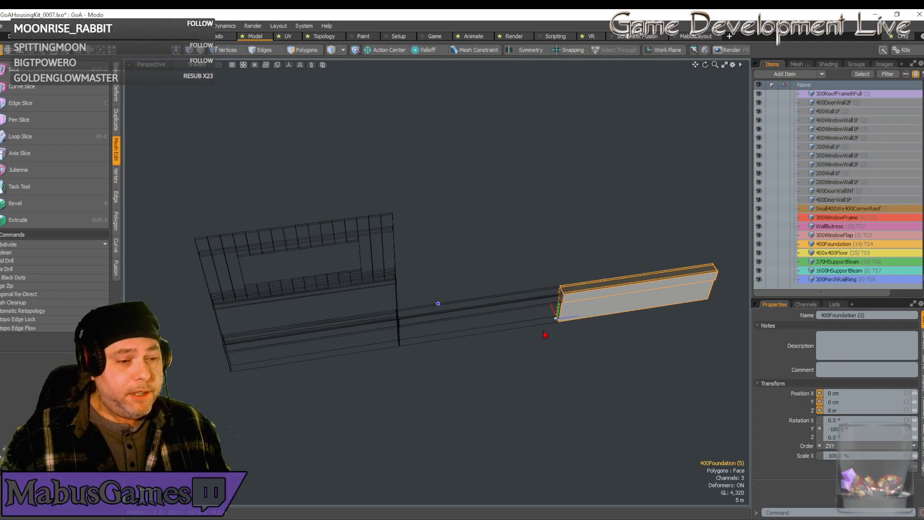
pyautogui.keyDown('alt'); pyautogui.moveTo(544, 334); pyautogui.dragTo(546, 335); pyautogui.keyUp('alt')
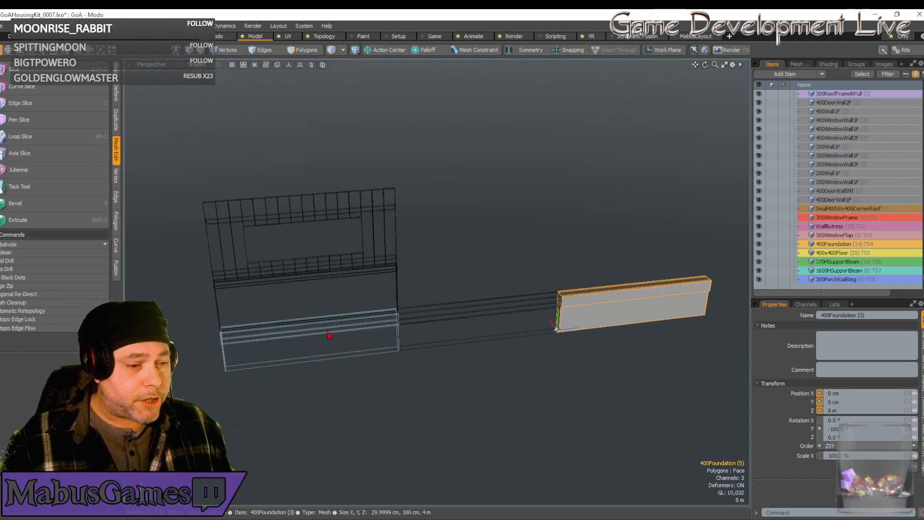
# Duplicate the 400DoorWall1F (2) wall piece from the kit part rows.
pyautogui.click(327, 348)
pyautogui.scroll(-3, 327, 351)
pyautogui.keyDown('alt'); pyautogui.moveTo(327, 352); pyautogui.dragTo(379, 362); pyautogui.keyUp('alt')
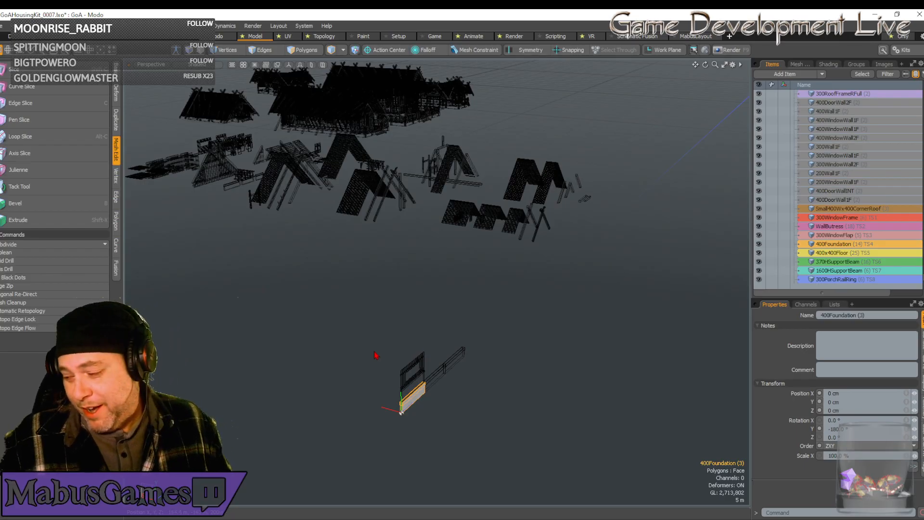
pyautogui.keyDown('alt'); pyautogui.moveTo(436, 373); pyautogui.dragTo(597, 313); pyautogui.keyUp('alt')
pyautogui.click(503, 284)
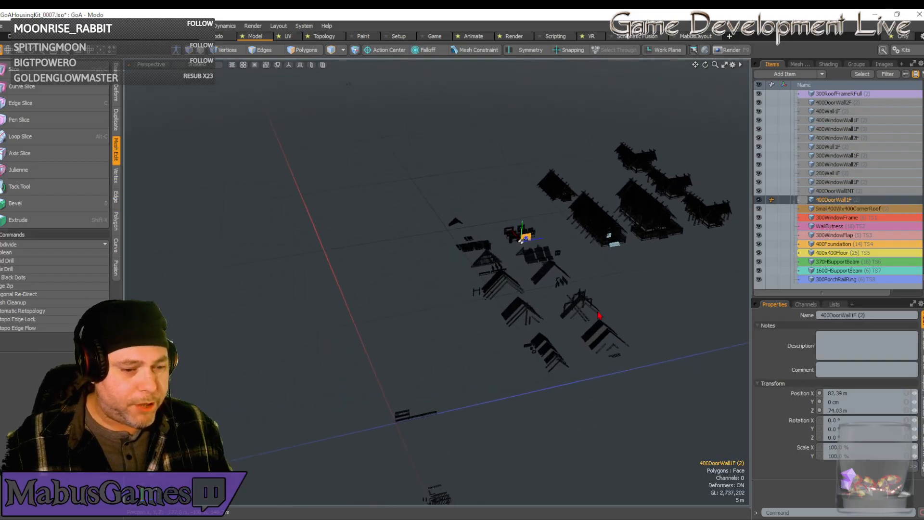
pyautogui.scroll(3, 598, 315)
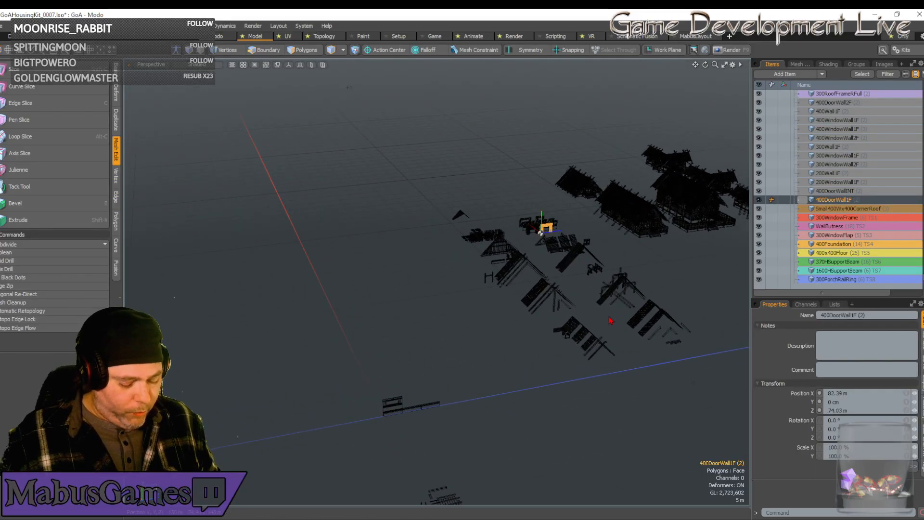
pyautogui.hotkey('ctrl', 'd')
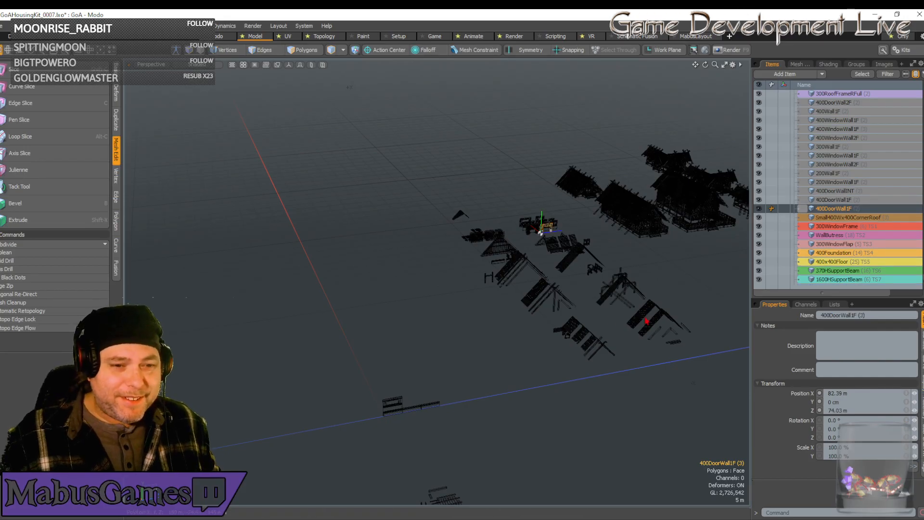
# Set the door wall copy's position to X 0, Y 100 cm and Z 400 cm, on top of the second foundation.
pyautogui.moveTo(848, 394); pyautogui.dragTo(786, 394)
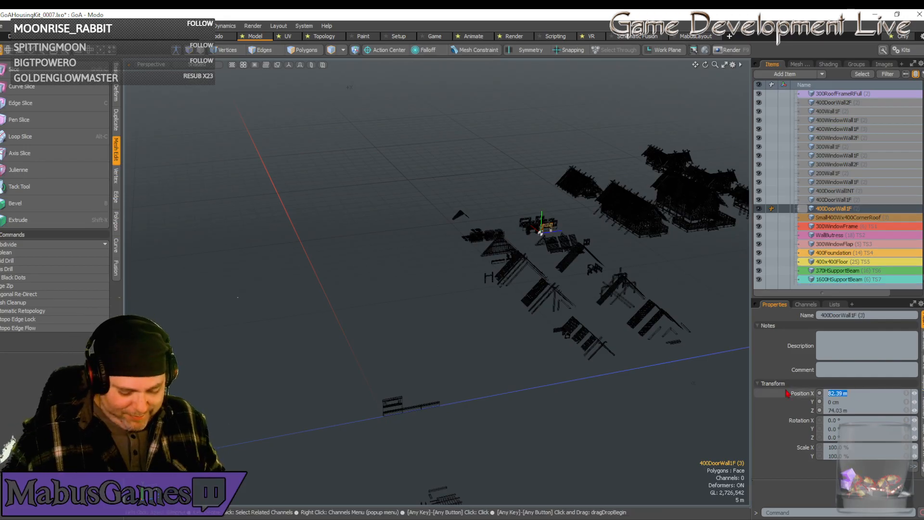
pyautogui.write('0')
pyautogui.press('Tab')
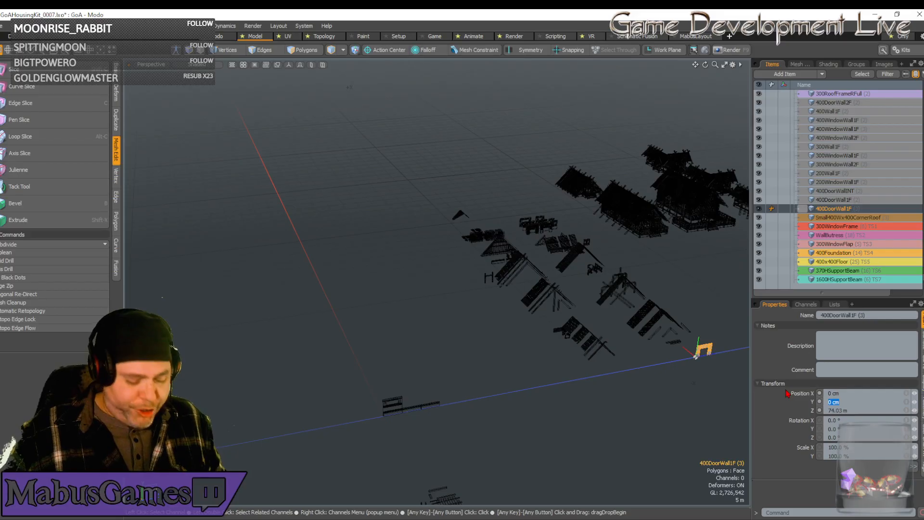
pyautogui.write('100')
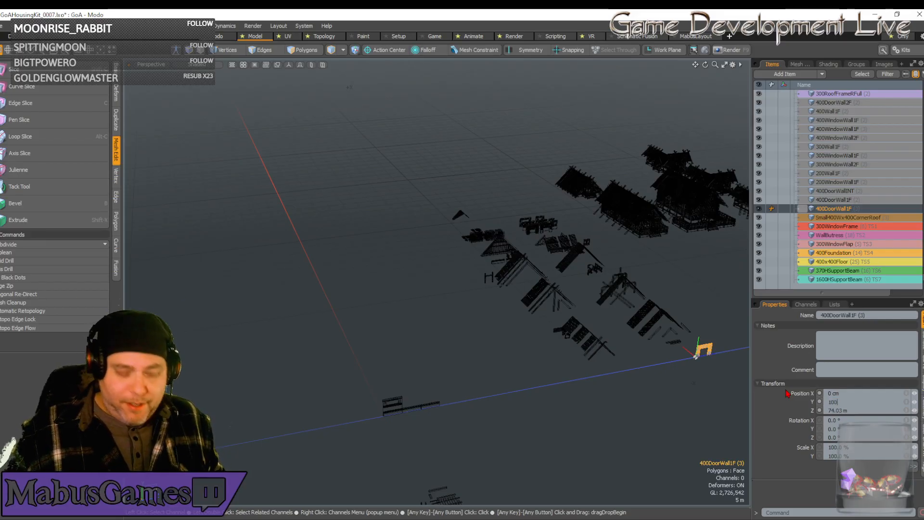
pyautogui.press('Tab')
pyautogui.write('4')
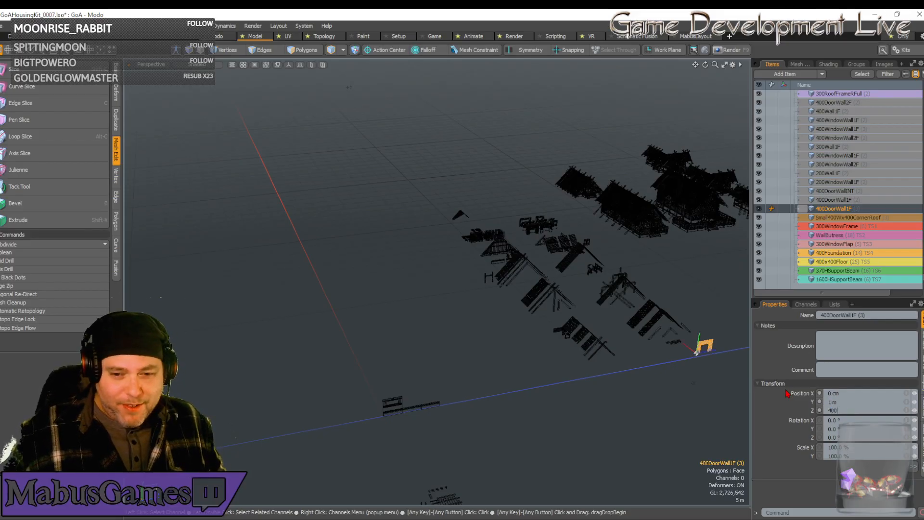
pyautogui.write('00')
pyautogui.press('Return')
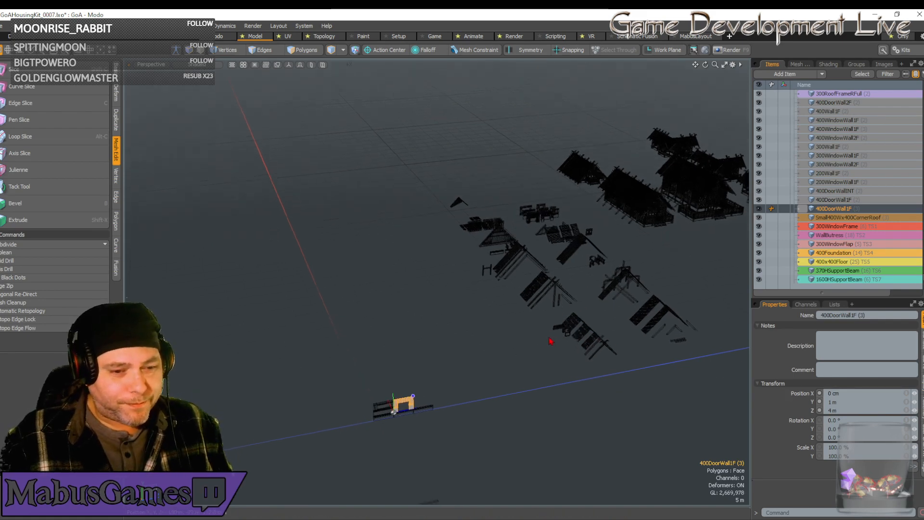
# Duplicate the 400 window frame and window flap together and set both copies' position to X 0, Y 4 m and Z 0.
pyautogui.scroll(5, 553, 332)
pyautogui.keyDown('shift'); pyautogui.click(525, 335); pyautogui.keyUp('shift')
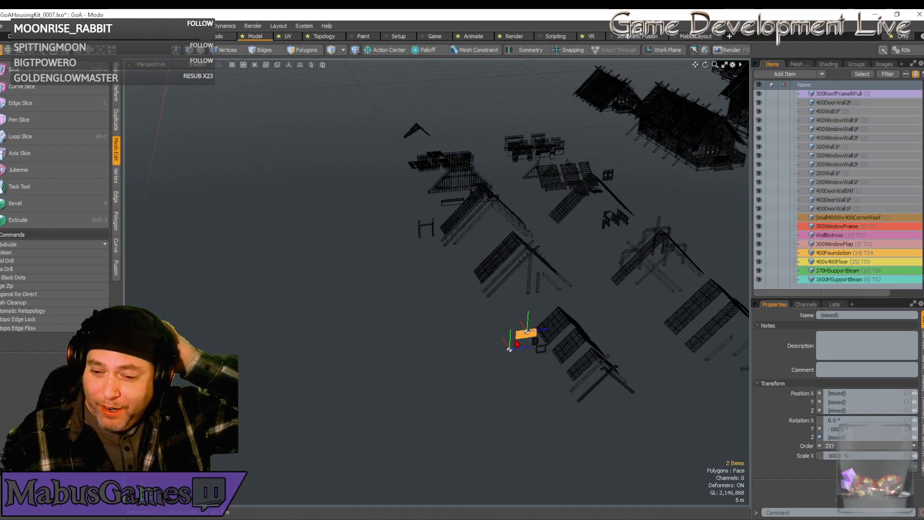
pyautogui.click(848, 391)
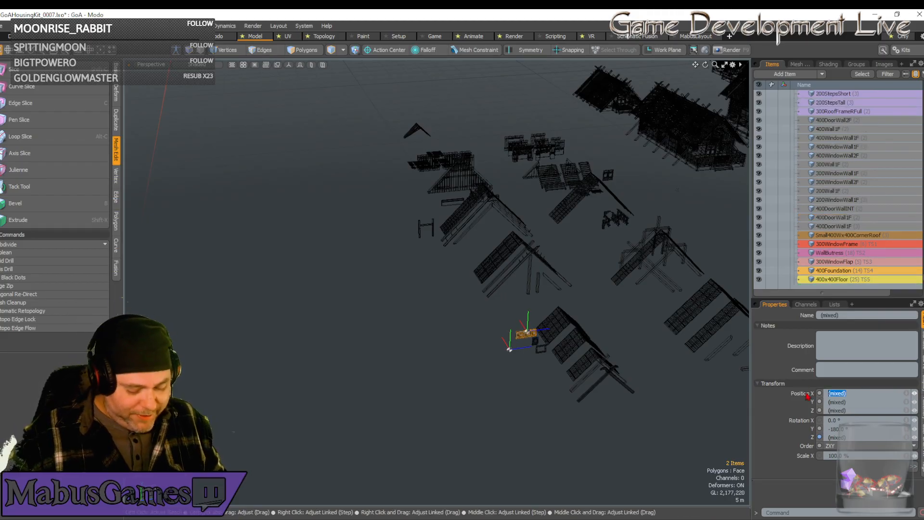
pyautogui.write('0')
pyautogui.press('Tab')
pyautogui.write('4')
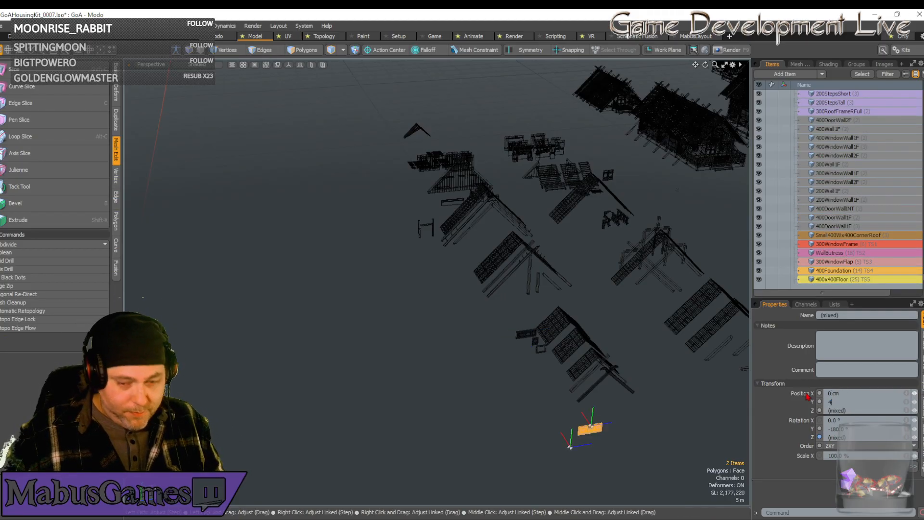
pyautogui.press('Tab')
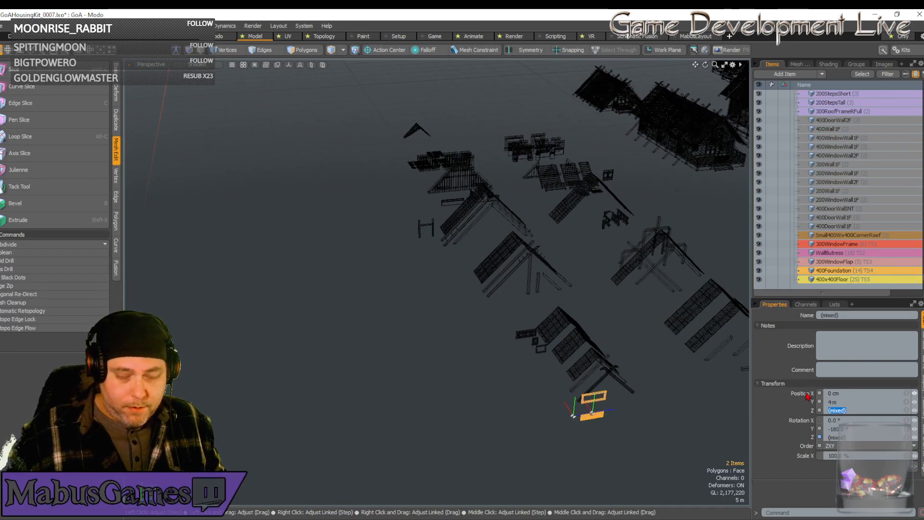
pyautogui.write('0')
pyautogui.press('Return')
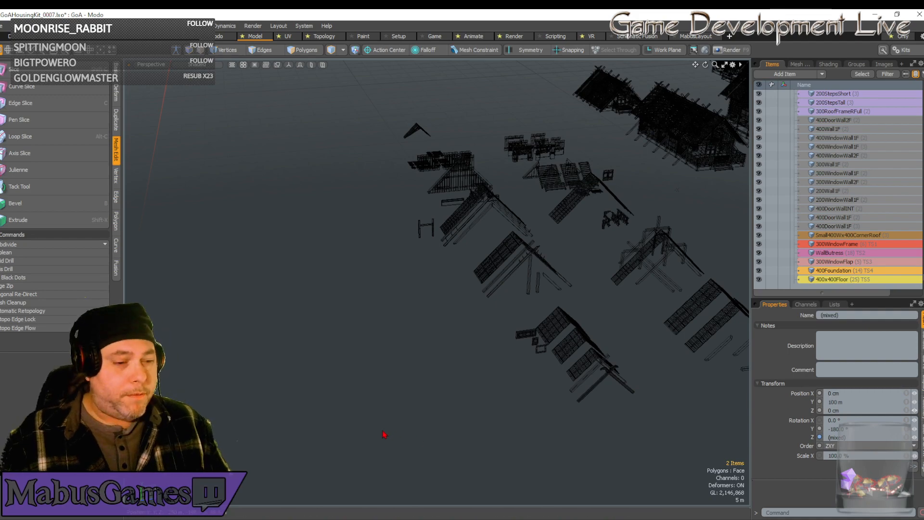
# Set the Y position of the window frame and flap copies to 1 m.
pyautogui.keyDown('alt'); pyautogui.moveTo(383, 434); pyautogui.dragTo(376, 430); pyautogui.keyUp('alt')
pyautogui.scroll(-5, 375, 428)
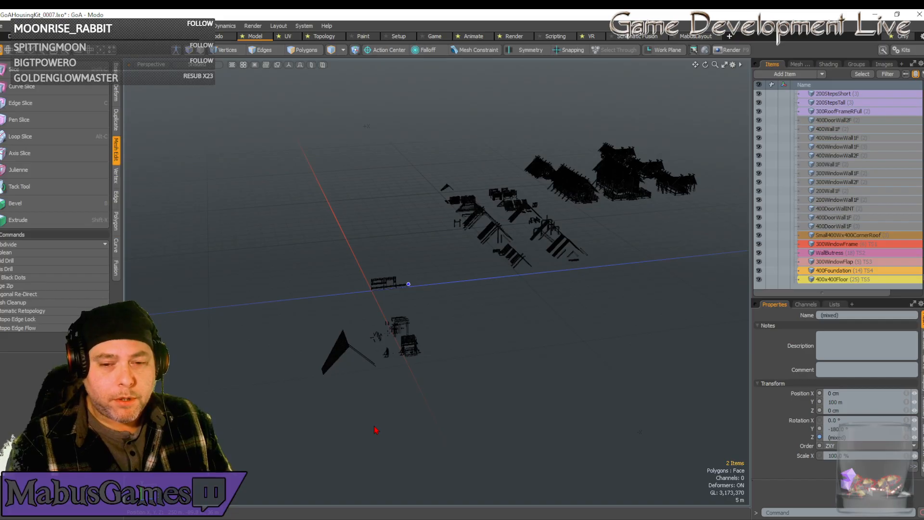
pyautogui.click(837, 402)
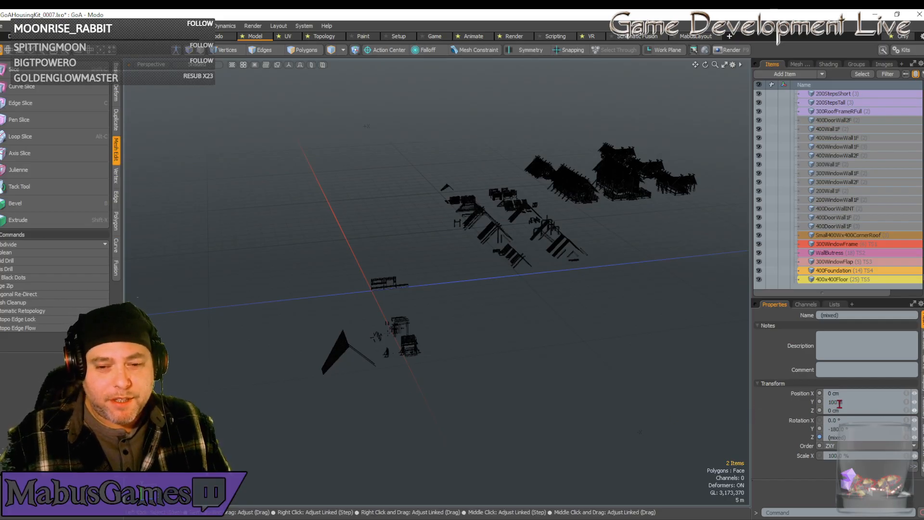
pyautogui.click(838, 403)
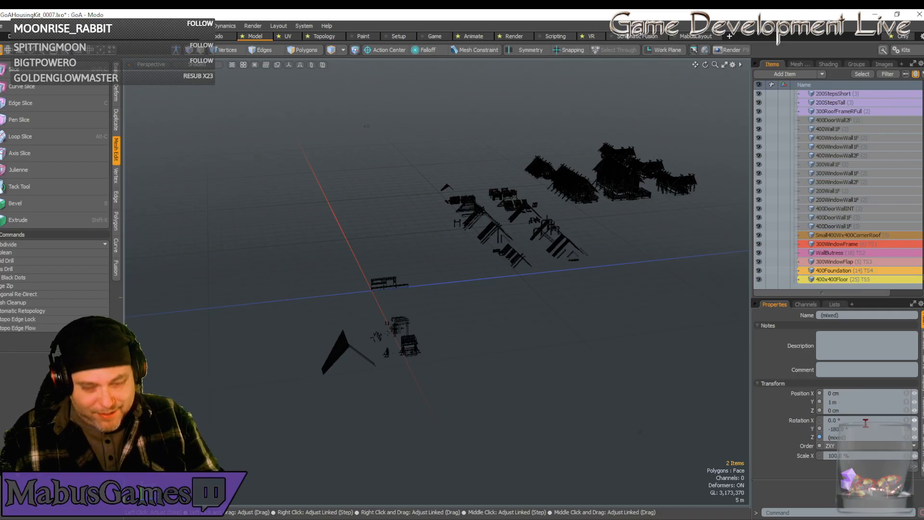
# Set the Y position of the 400 window flap copy at the origin to 3.3549 m.
pyautogui.scroll(4, 426, 320)
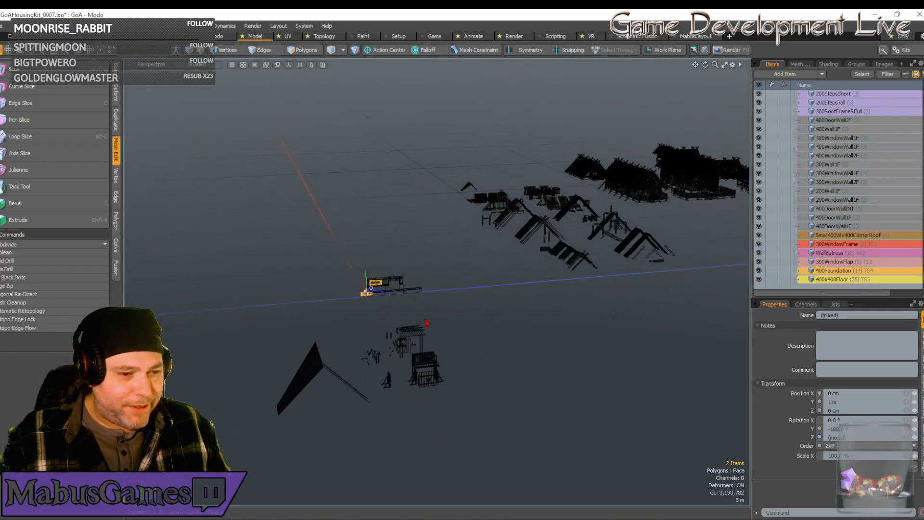
pyautogui.scroll(6, 426, 322)
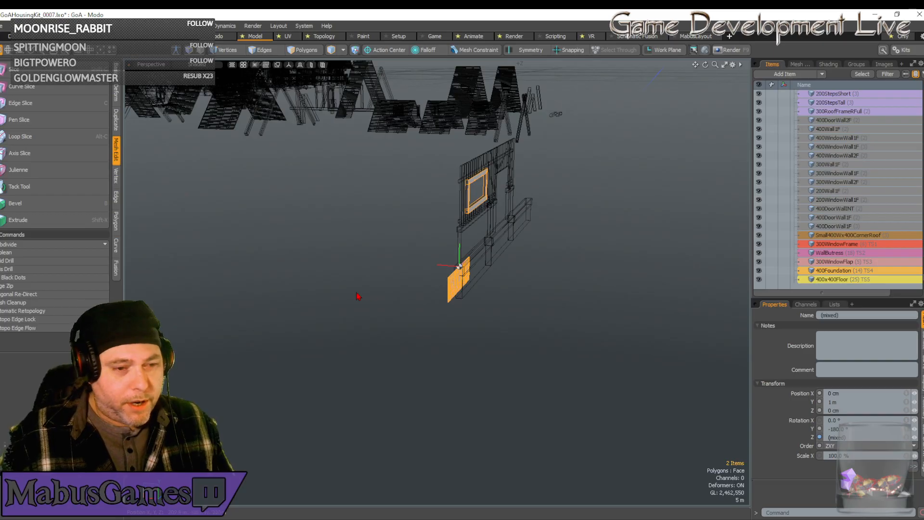
pyautogui.click(455, 284)
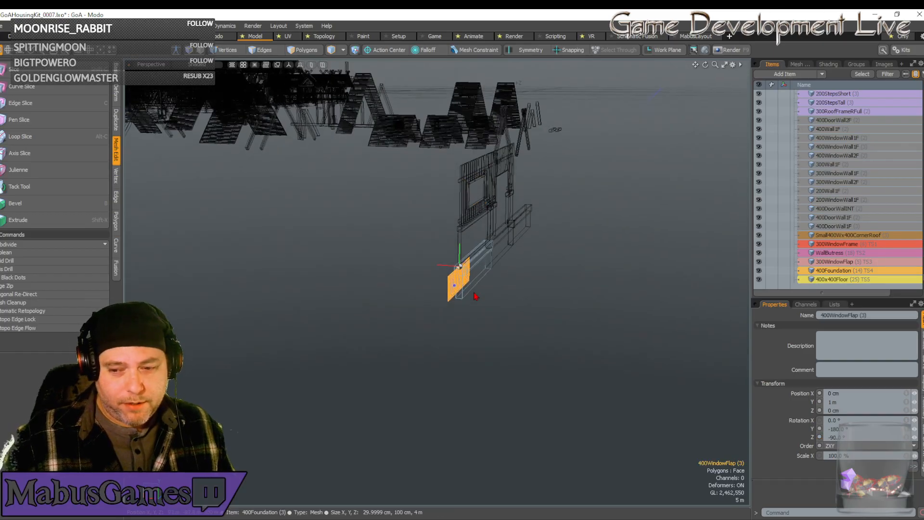
pyautogui.keyDown('alt'); pyautogui.moveTo(476, 296); pyautogui.dragTo(541, 313); pyautogui.keyUp('alt')
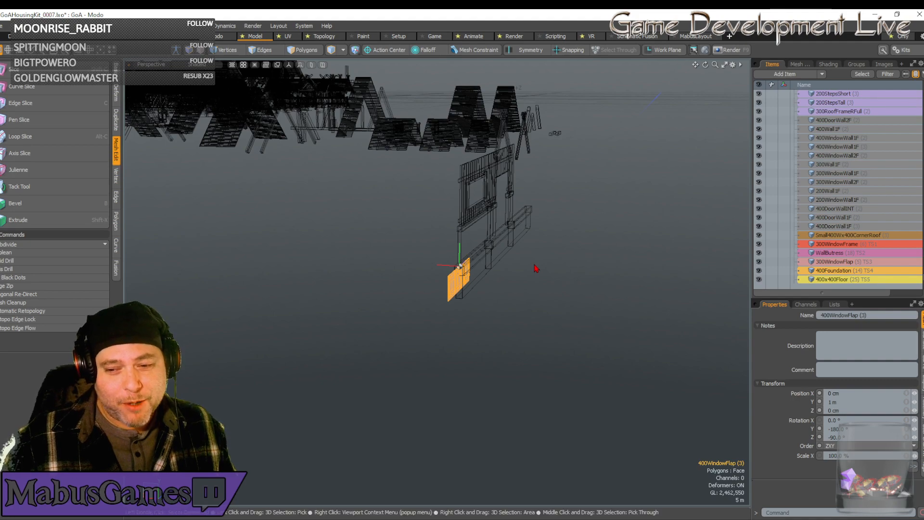
pyautogui.keyDown('alt'); pyautogui.moveTo(507, 269); pyautogui.dragTo(502, 251); pyautogui.keyUp('alt')
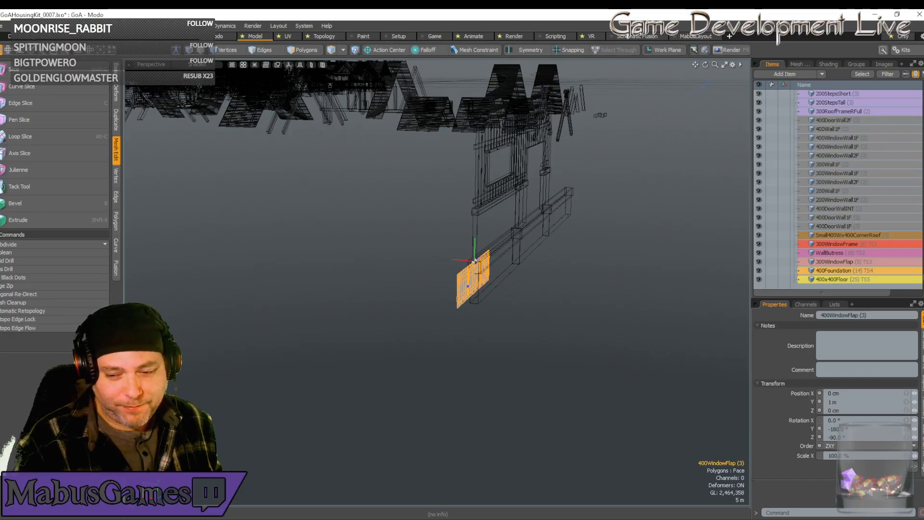
pyautogui.keyDown('alt'); pyautogui.moveTo(437, 284); pyautogui.dragTo(437, 290); pyautogui.keyUp('alt')
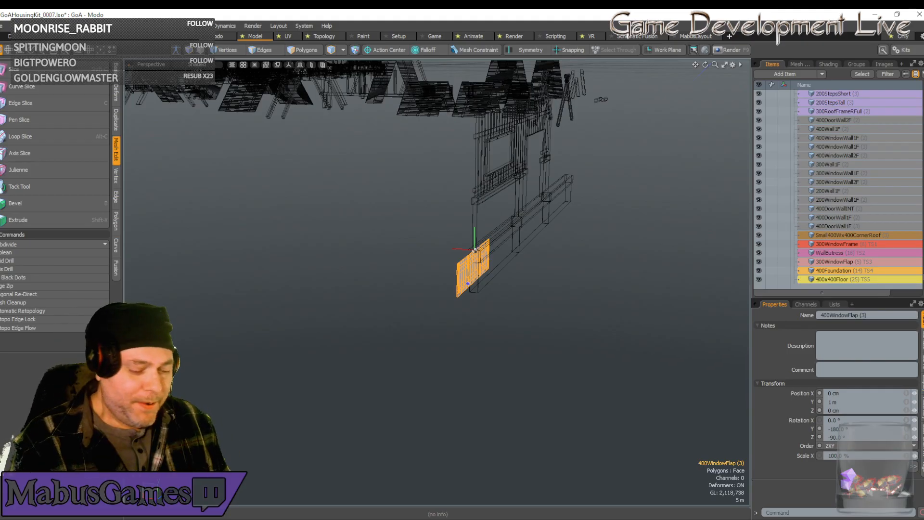
pyautogui.keyDown('alt'); pyautogui.moveTo(437, 284); pyautogui.dragTo(392, 258); pyautogui.keyUp('alt')
pyautogui.scroll(3, 437, 284)
pyautogui.keyDown('alt'); pyautogui.moveTo(500, 292); pyautogui.dragTo(454, 282); pyautogui.keyUp('alt')
pyautogui.scroll(-3, 437, 282)
pyautogui.scroll(2, 436, 282)
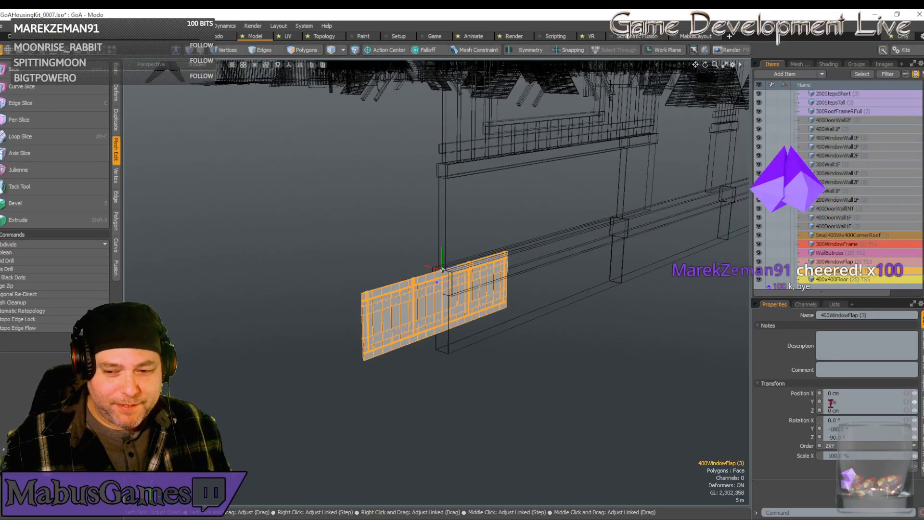
pyautogui.moveTo(831, 403); pyautogui.dragTo(821, 407)
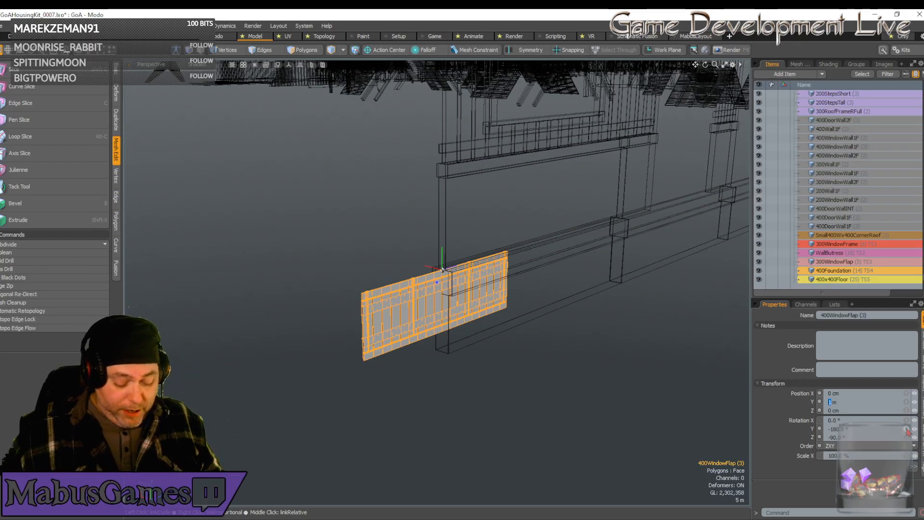
pyautogui.write('3.')
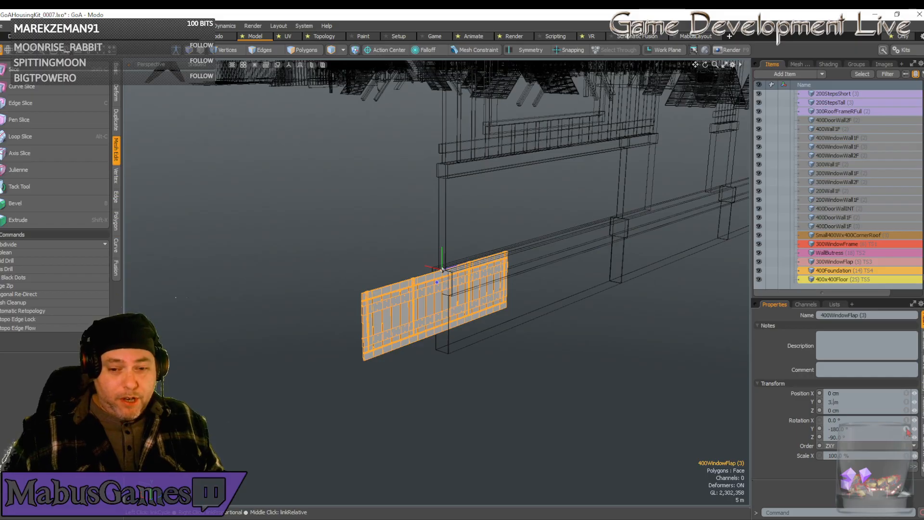
pyautogui.write('3')
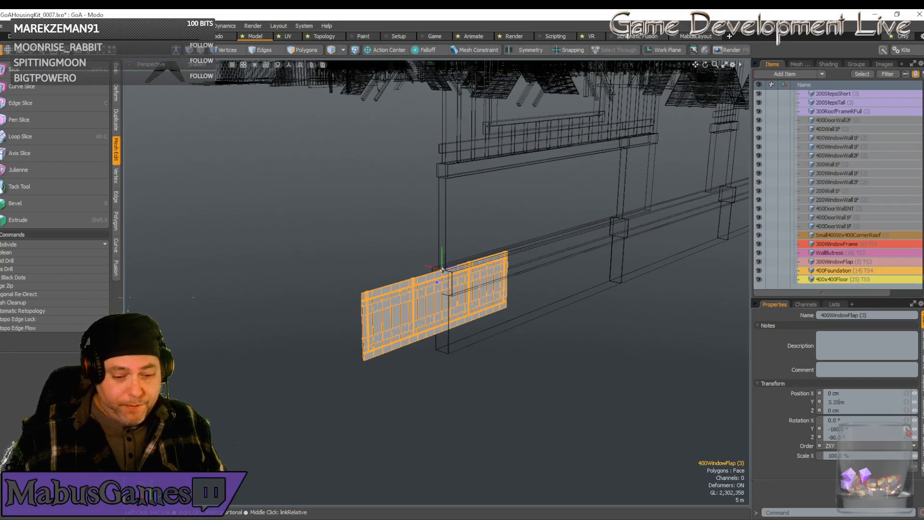
pyautogui.write('5')
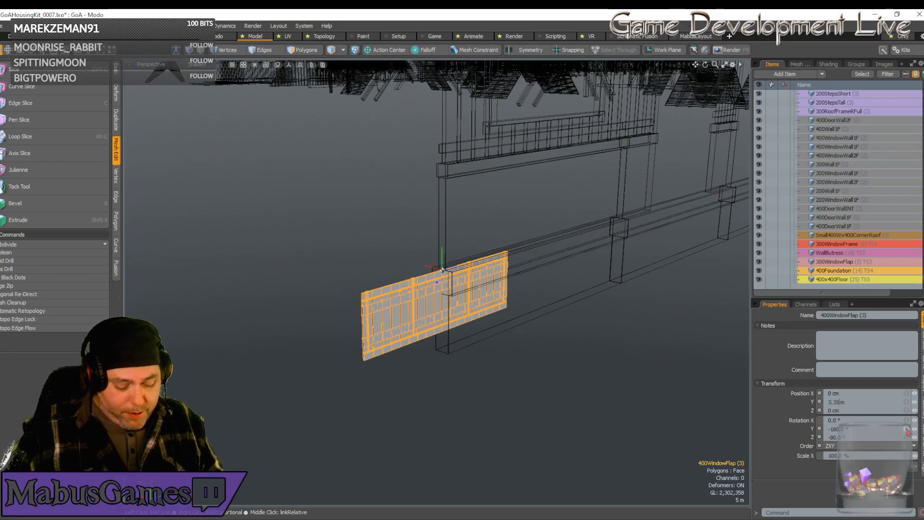
pyautogui.write('49')
pyautogui.press('Return')
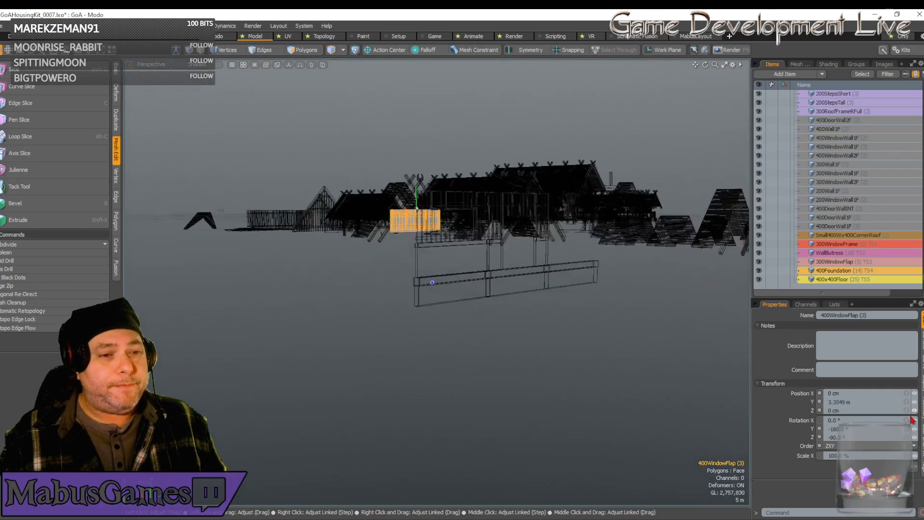
# Move the window flap copy along Z to 2 m so it sits in the wall's window opening.
pyautogui.press('w')
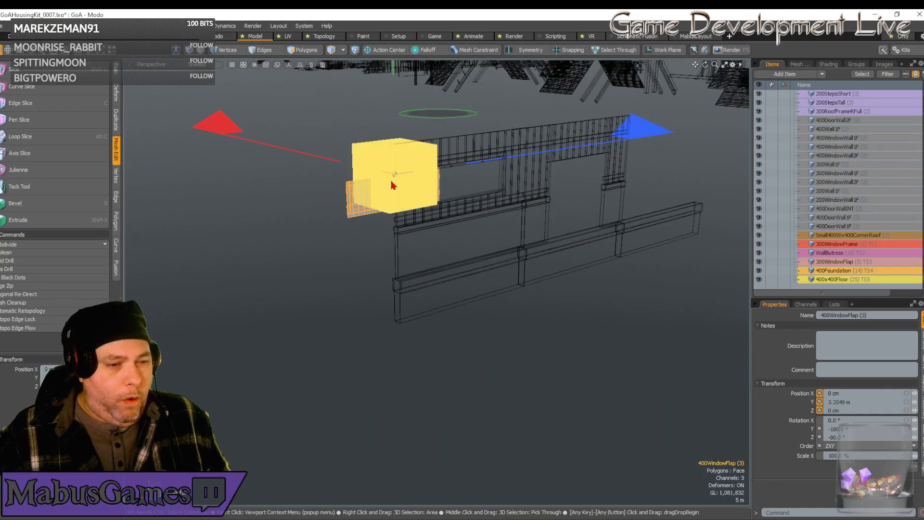
pyautogui.hotkey('shift', 'a')
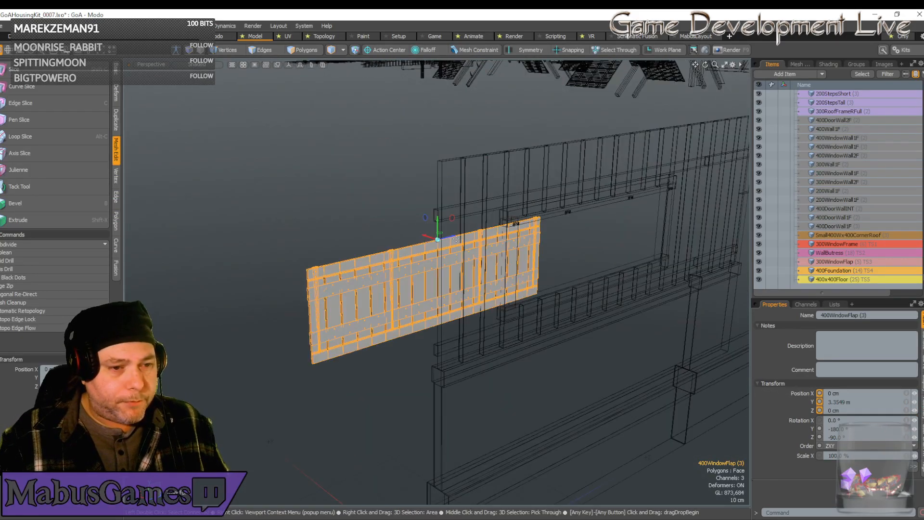
pyautogui.moveTo(456, 239); pyautogui.dragTo(601, 202)
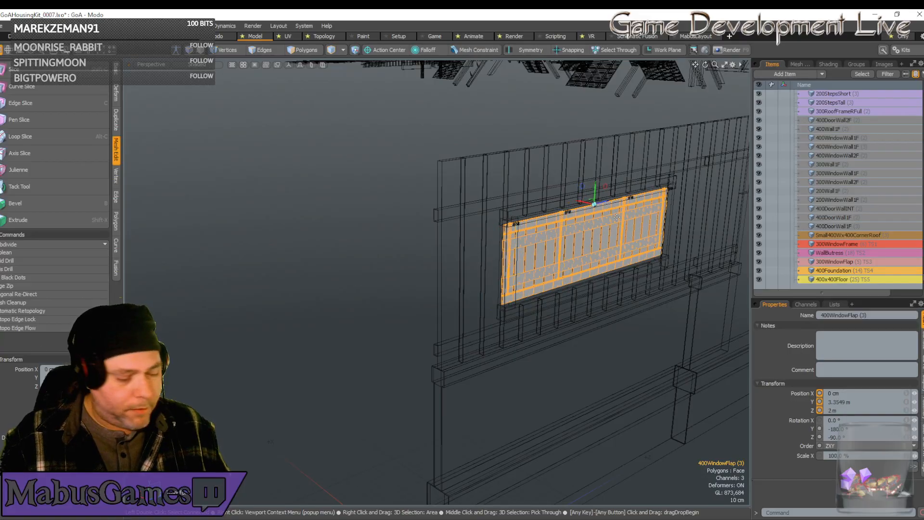
# In the front view, move the window flap copy along X to about -7.98 cm, aligning its hinge with the window frame's bracket.
pyautogui.click(151, 64)
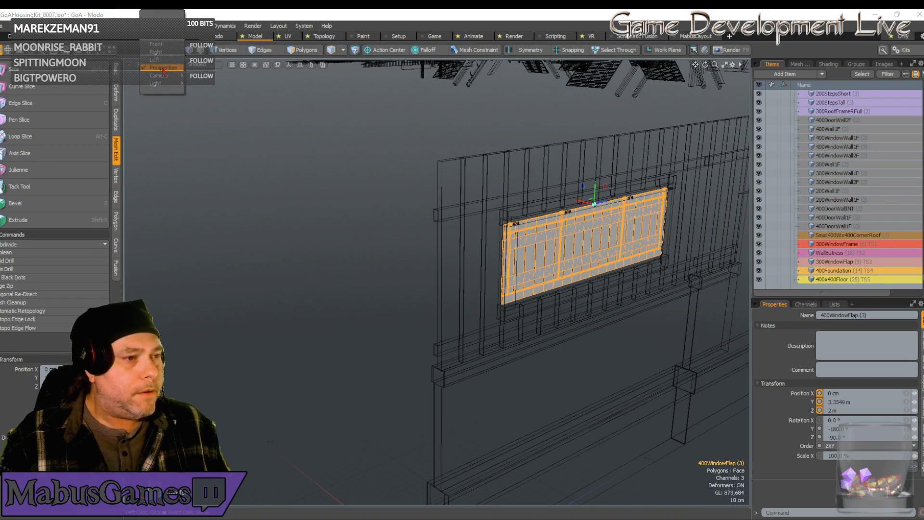
pyautogui.click(156, 43)
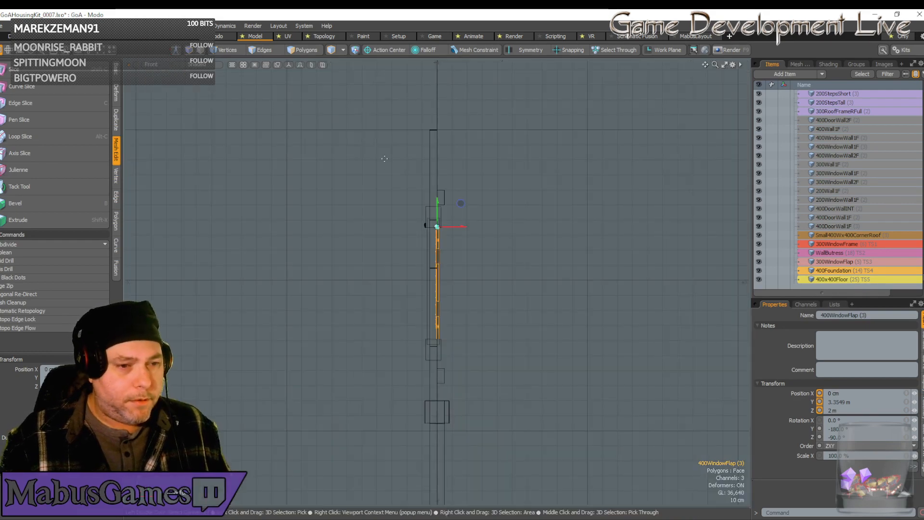
pyautogui.scroll(5, 424, 222)
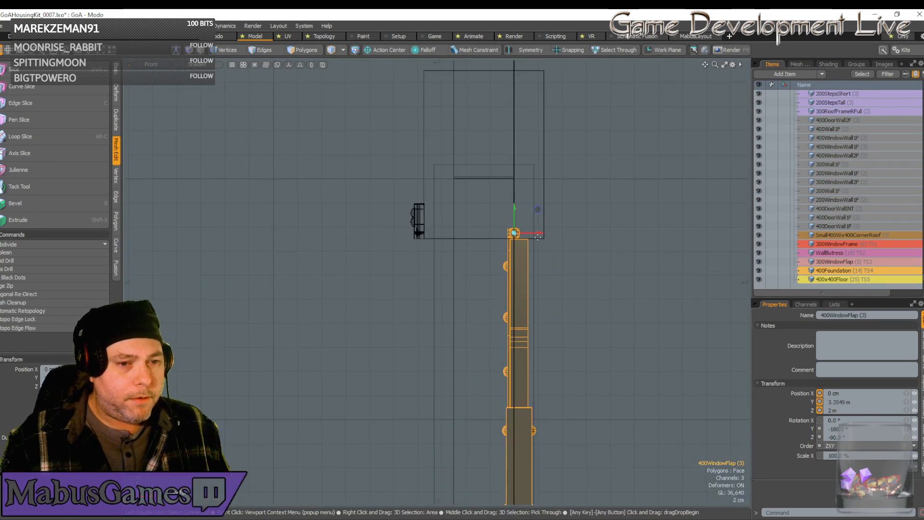
pyautogui.moveTo(540, 236); pyautogui.dragTo(444, 235)
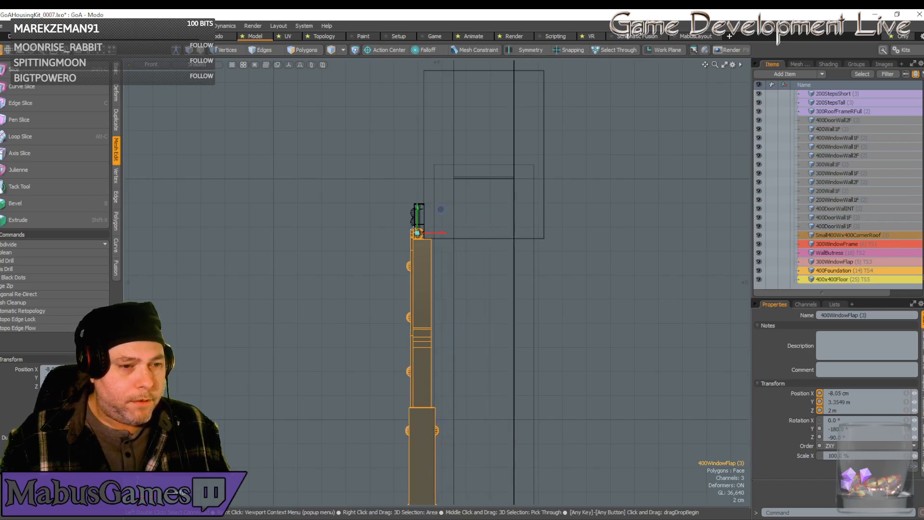
pyautogui.scroll(6, 420, 229)
pyautogui.scroll(6, 419, 230)
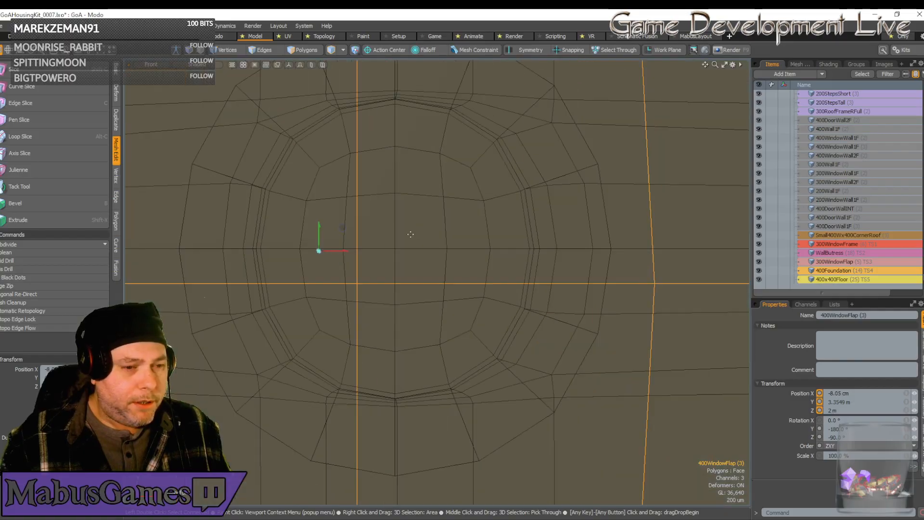
pyautogui.moveTo(338, 248); pyautogui.dragTo(414, 250)
pyautogui.scroll(4, 402, 231)
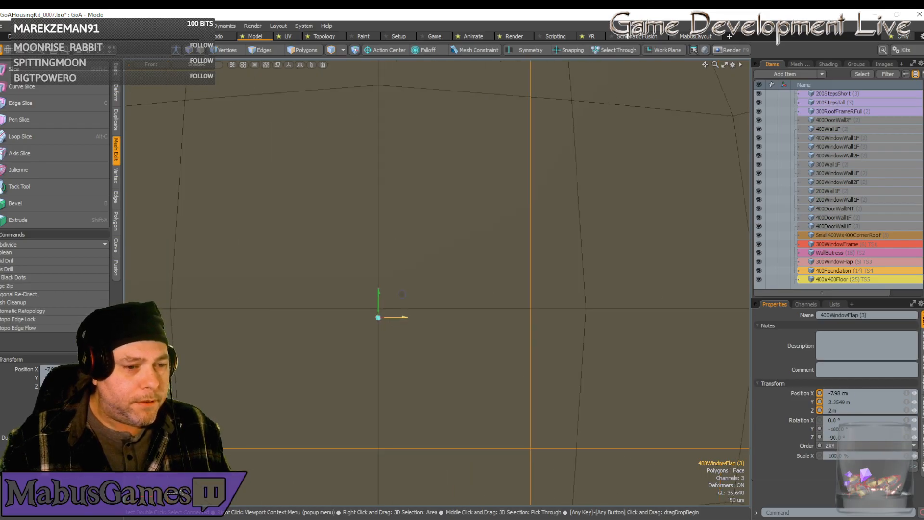
pyautogui.scroll(-10, 436, 306)
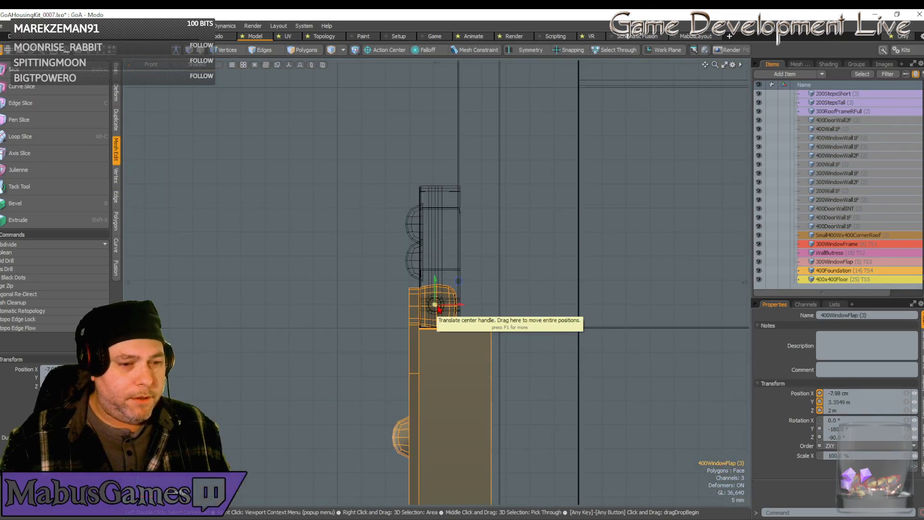
pyautogui.scroll(8, 437, 306)
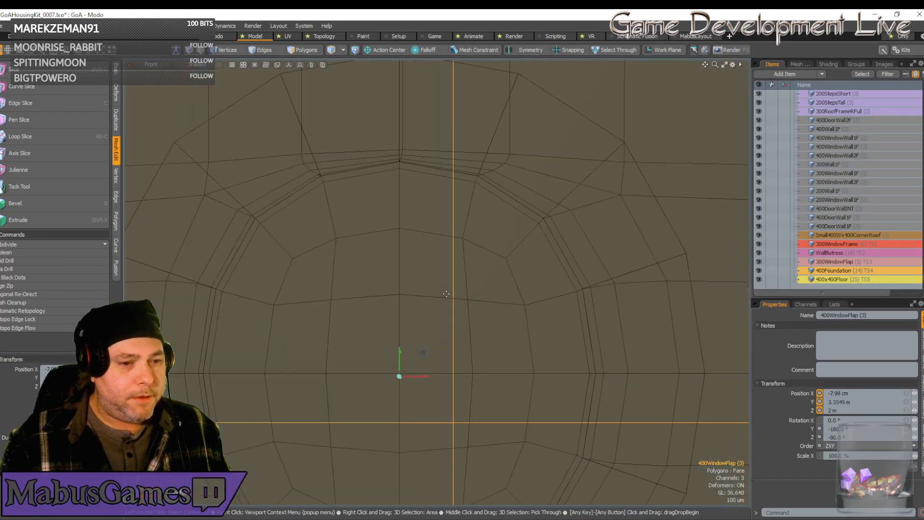
pyautogui.scroll(-6, 447, 294)
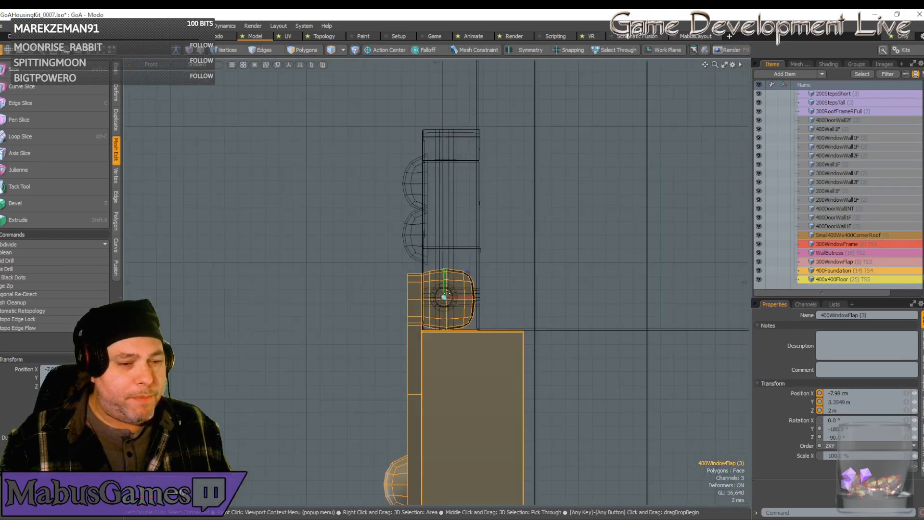
pyautogui.scroll(-3, 446, 295)
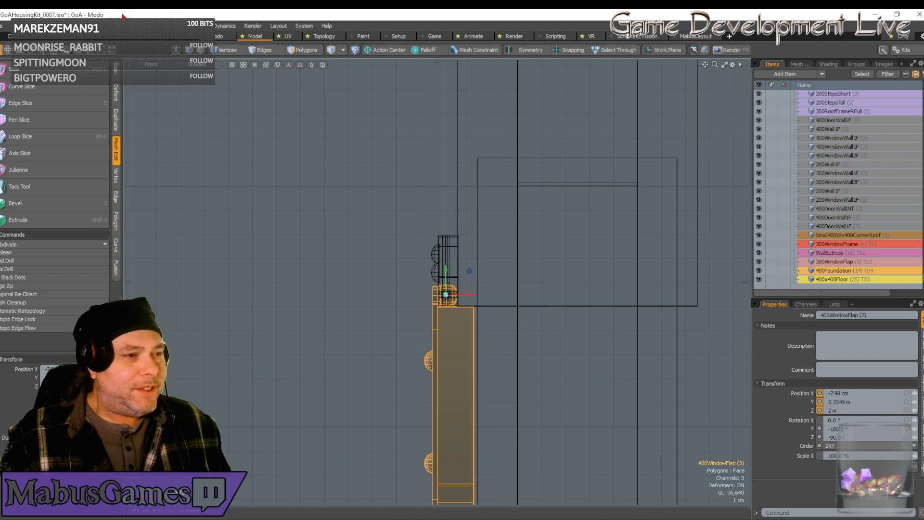
# Return the viewport to the perspective view and set the 3D mouse navigation style to Orbit Object.
pyautogui.click(151, 70)
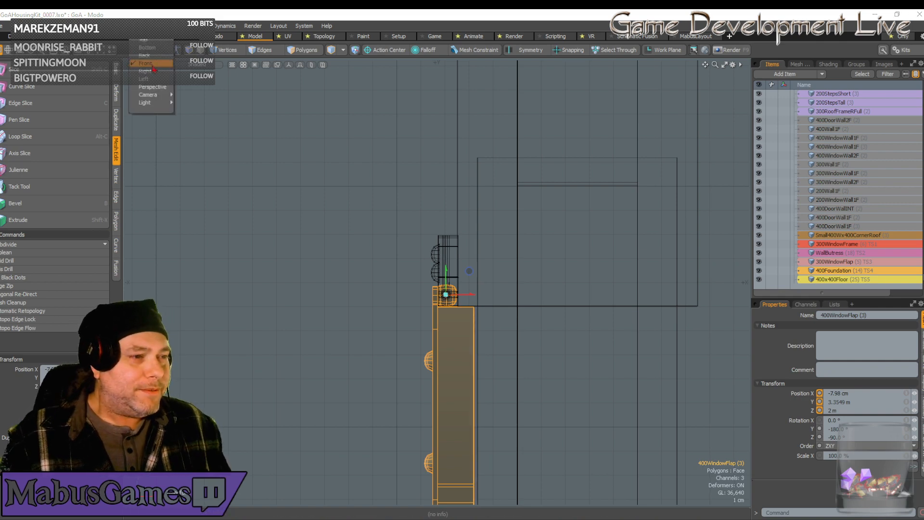
pyautogui.click(151, 86)
pyautogui.keyDown('alt'); pyautogui.keyDown('shift'); pyautogui.moveTo(421, 304); pyautogui.dragTo(422, 303); pyautogui.keyUp('shift'); pyautogui.keyUp('alt')
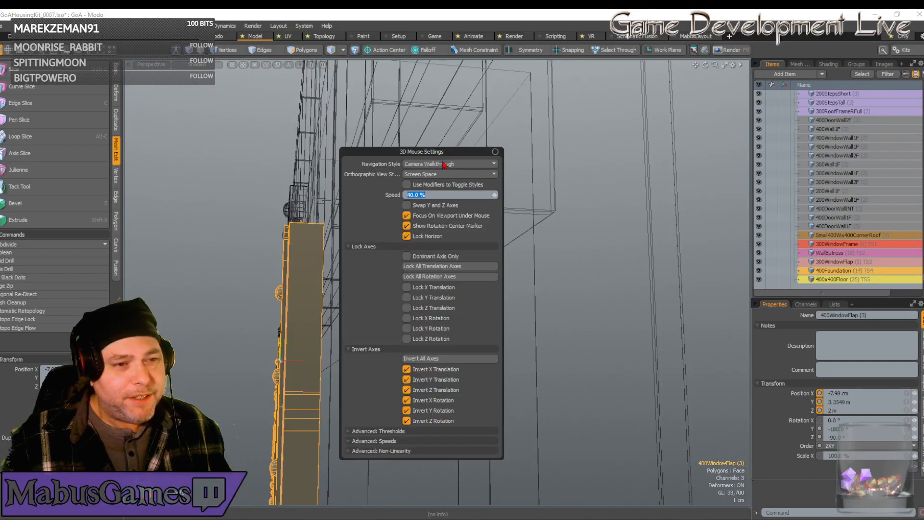
pyautogui.click(445, 164)
pyautogui.click(445, 164)
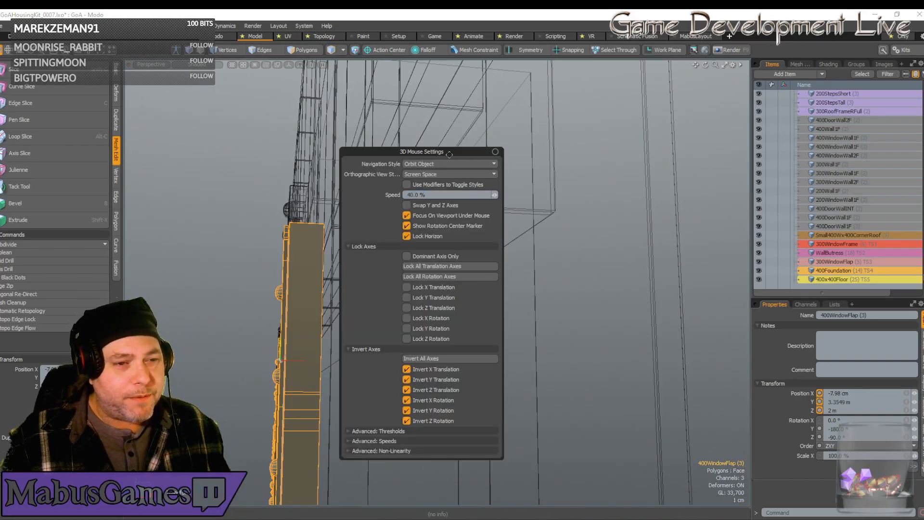
pyautogui.click(496, 152)
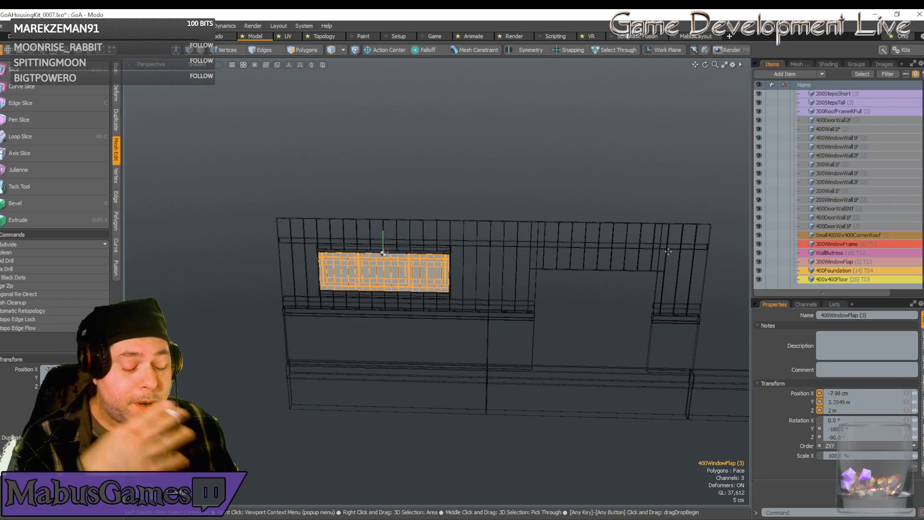
# Duplicate the FoundationPost (2) piece from the kit part rows.
pyautogui.keyDown('alt'); pyautogui.moveTo(668, 251); pyautogui.dragTo(360, 364); pyautogui.keyUp('alt')
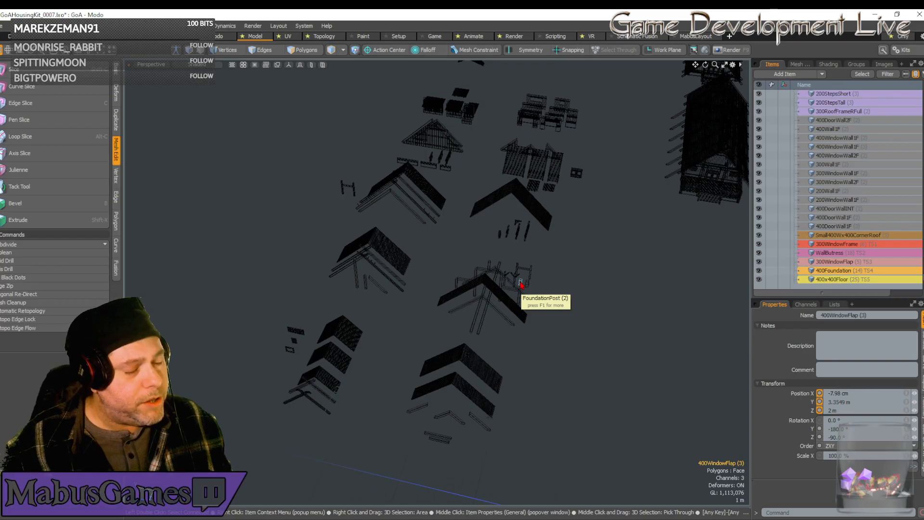
pyautogui.click(521, 284)
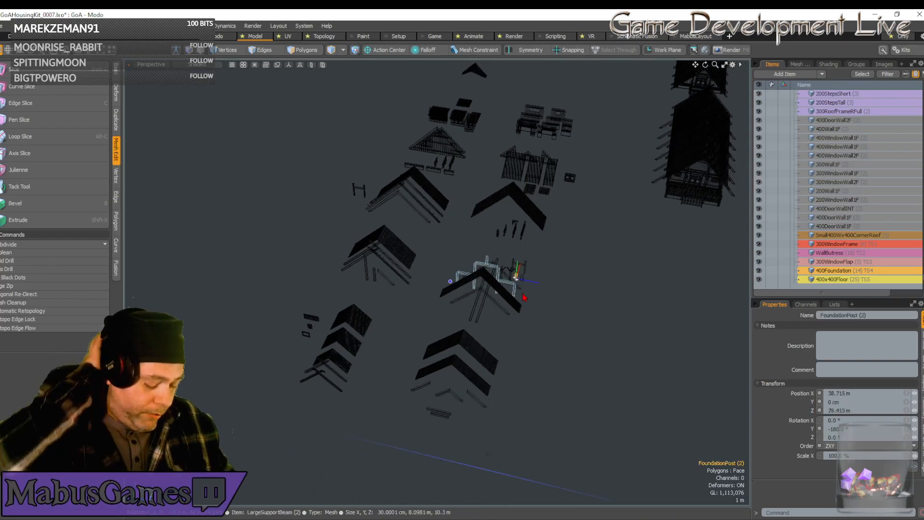
pyautogui.hotkey('ctrl', 'd')
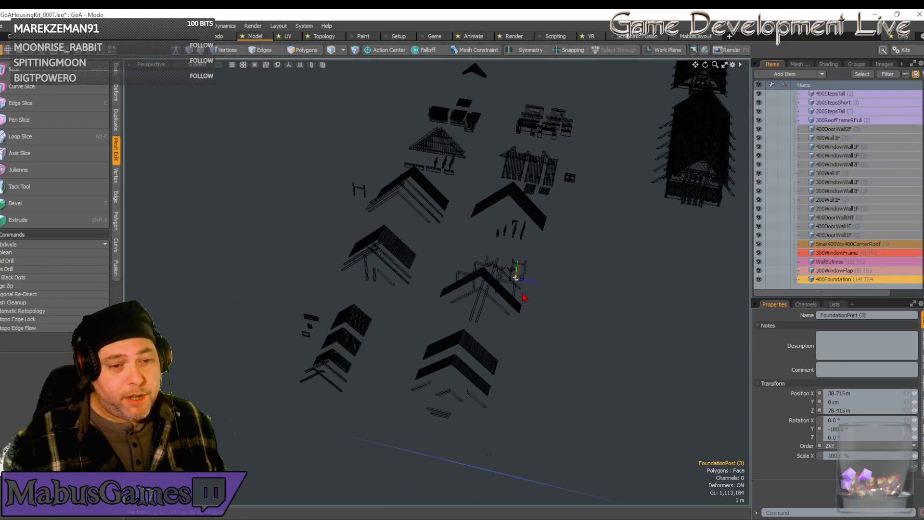
# Set the FoundationPost copy's X, Y and Z position to 0 cm to place it at the scene origin.
pyautogui.click(861, 393)
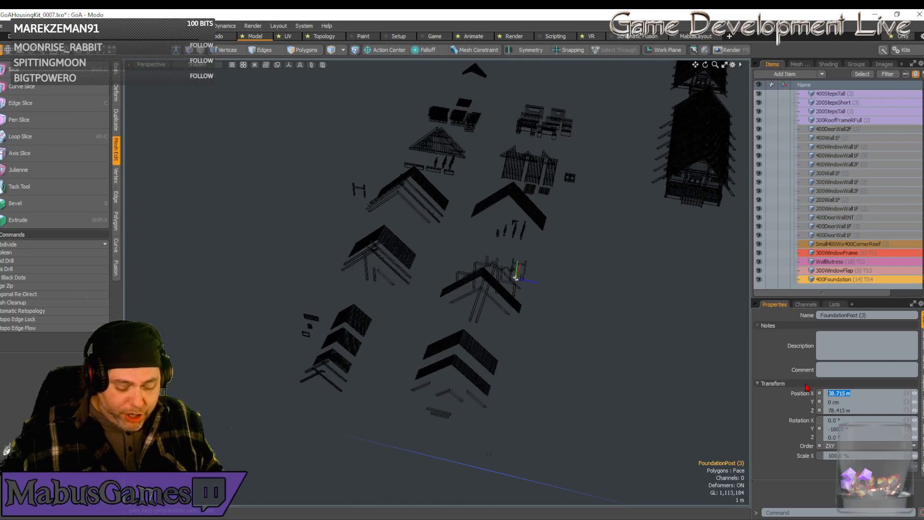
pyautogui.write('0')
pyautogui.press('Tab')
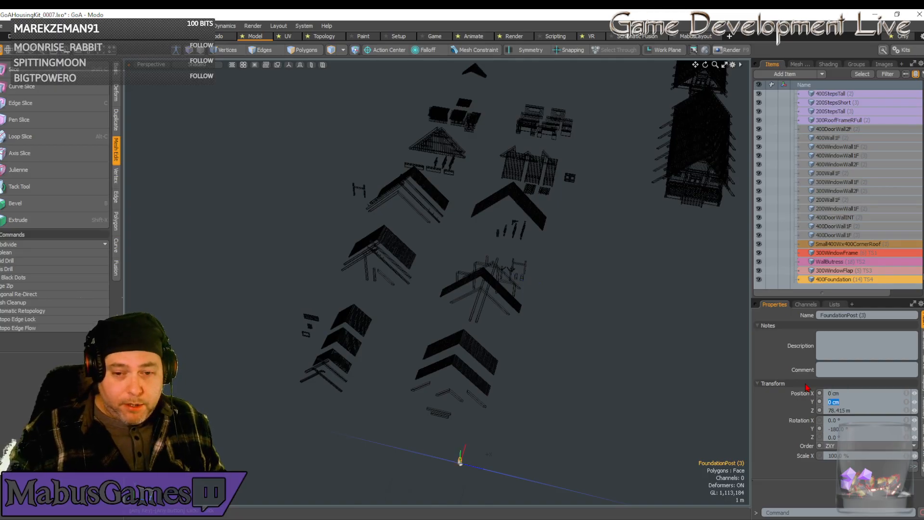
pyautogui.press('Tab')
pyautogui.write('0')
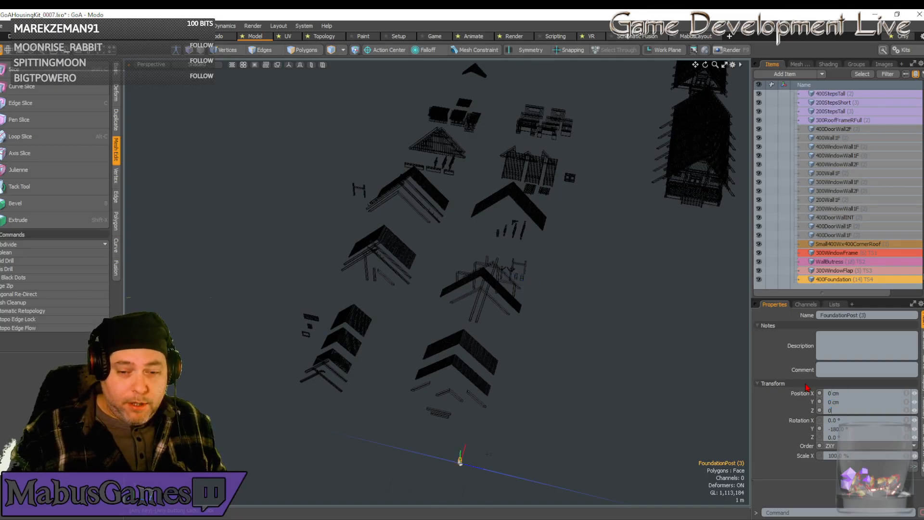
pyautogui.press('Return')
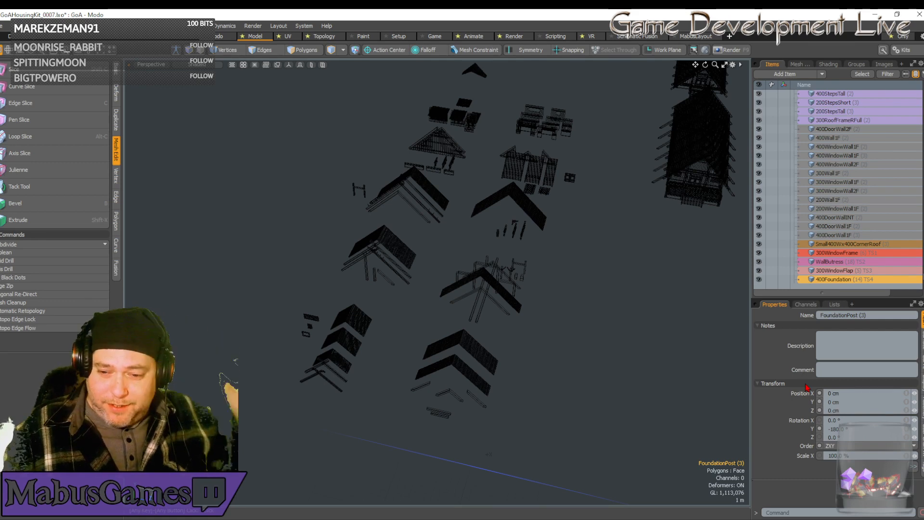
# Duplicate the 300HSupportBeam (2) piece from the kit part rows and set the copy's X, Y and Z position to 0 cm.
pyautogui.keyDown('alt'); pyautogui.moveTo(252, 419); pyautogui.dragTo(476, 340); pyautogui.keyUp('alt')
pyautogui.click(320, 306)
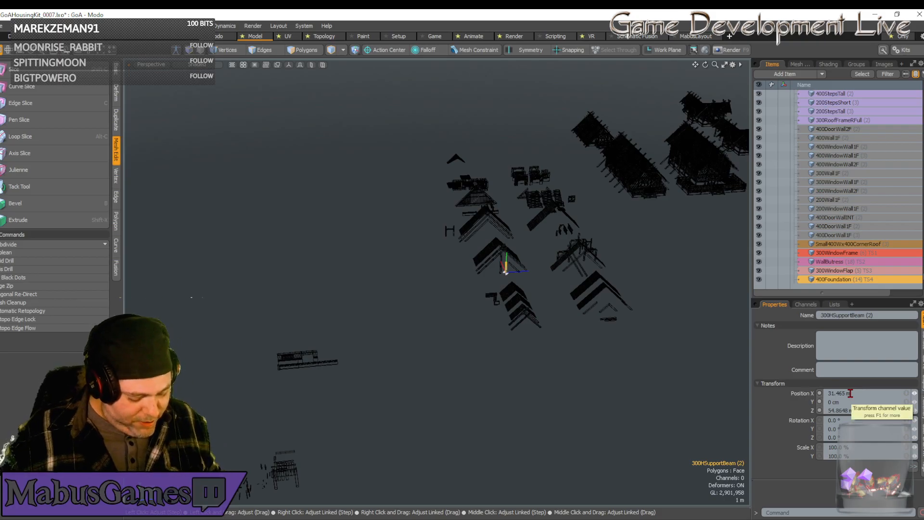
pyautogui.hotkey('ctrl', 'd')
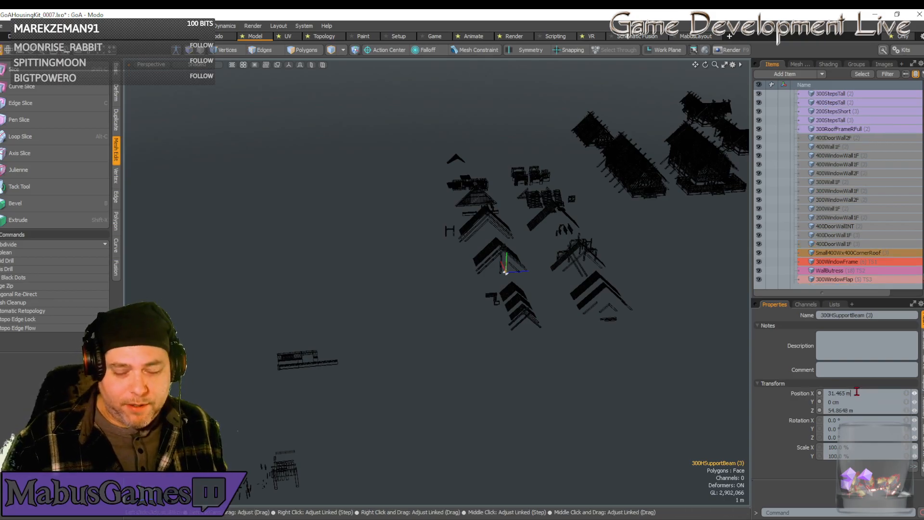
pyautogui.click(849, 393)
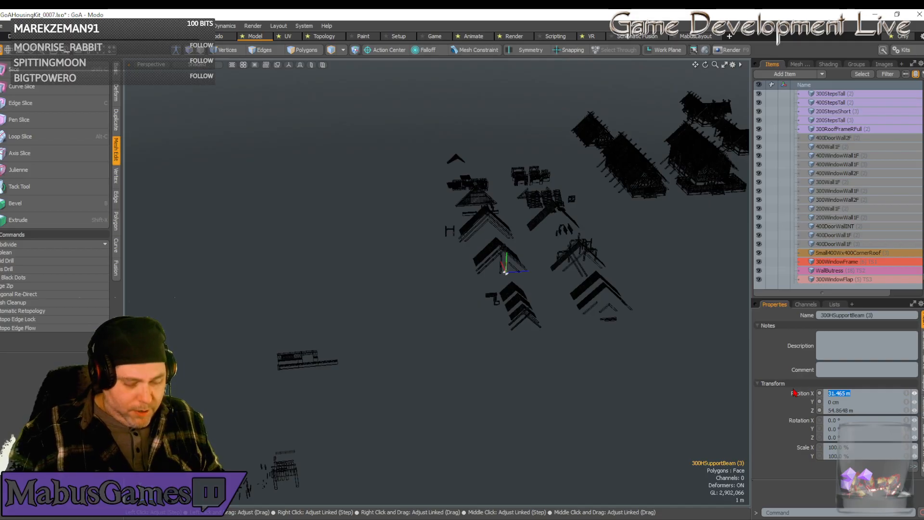
pyautogui.write('0')
pyautogui.press('Tab')
pyautogui.write('0')
pyautogui.press('Tab')
pyautogui.write('0')
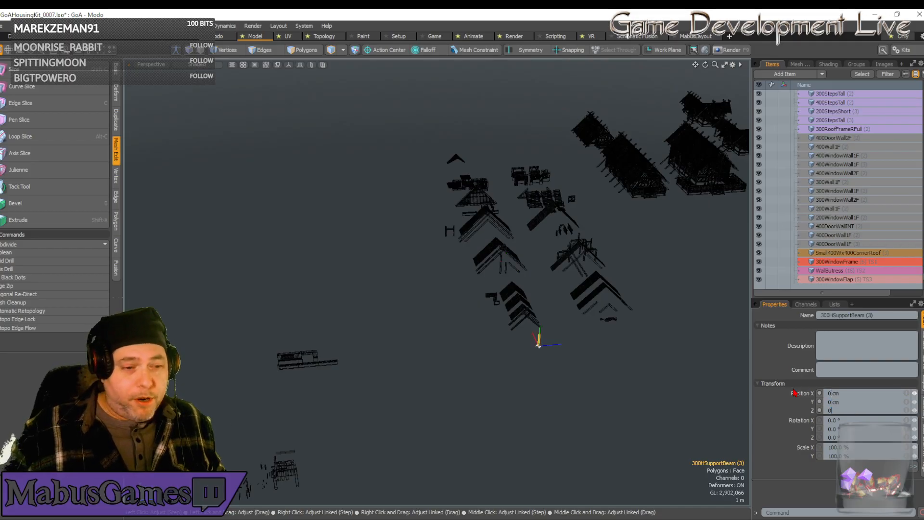
pyautogui.press('Return')
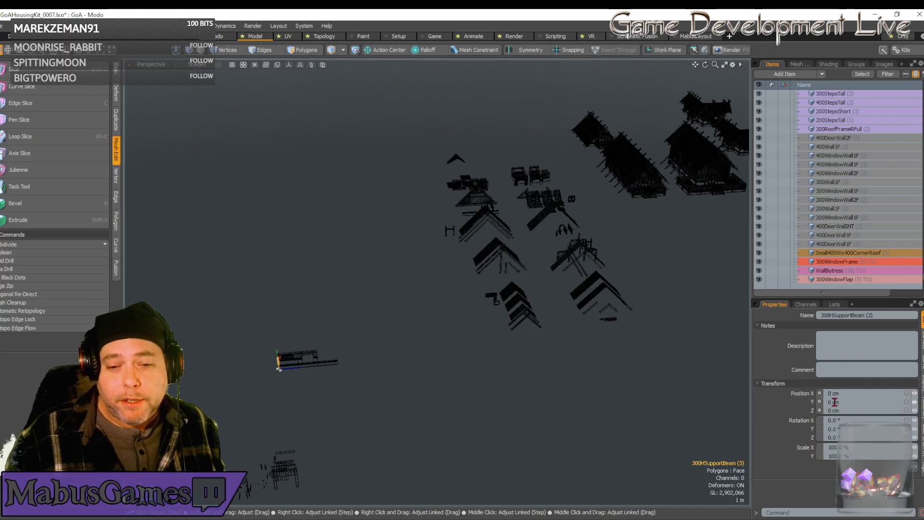
# Raise the support beam copy to 1 m on Y so it stands on top of the foundation post.
pyautogui.click(828, 401)
pyautogui.write('1')
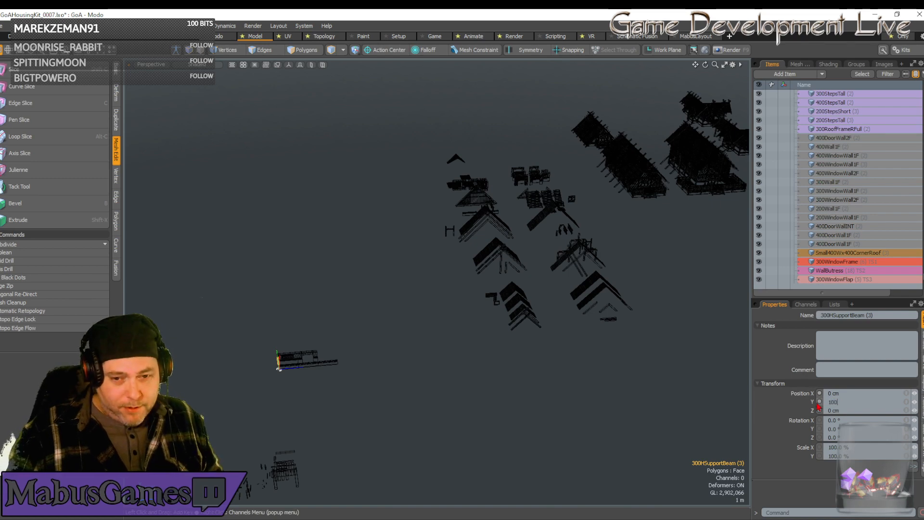
pyautogui.write('00')
pyautogui.press('Return')
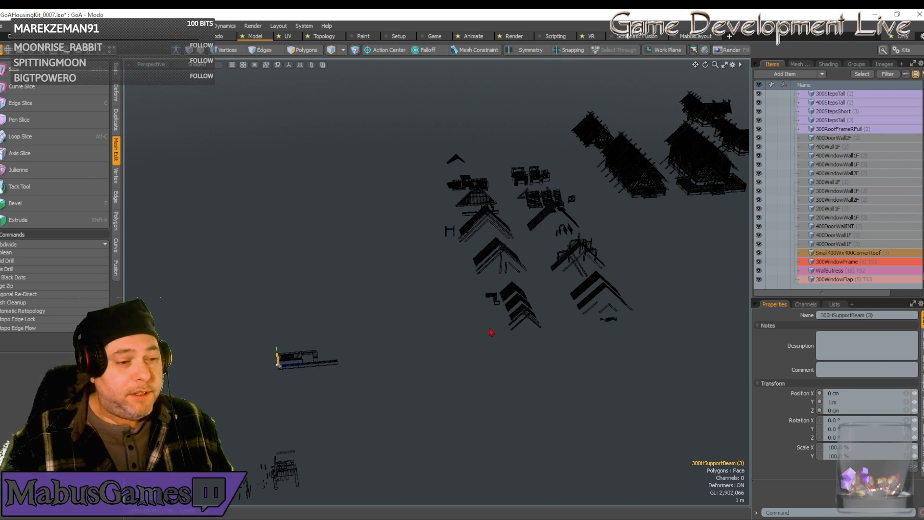
# Duplicate the foundation post together with its support beam and move the pair along Z to 4 m.
pyautogui.press('w')
pyautogui.keyDown('alt'); pyautogui.moveTo(334, 373); pyautogui.dragTo(358, 373); pyautogui.keyUp('alt')
pyautogui.keyDown('shift'); pyautogui.click(344, 364); pyautogui.keyUp('shift')
pyautogui.hotkey('ctrl', 'd')
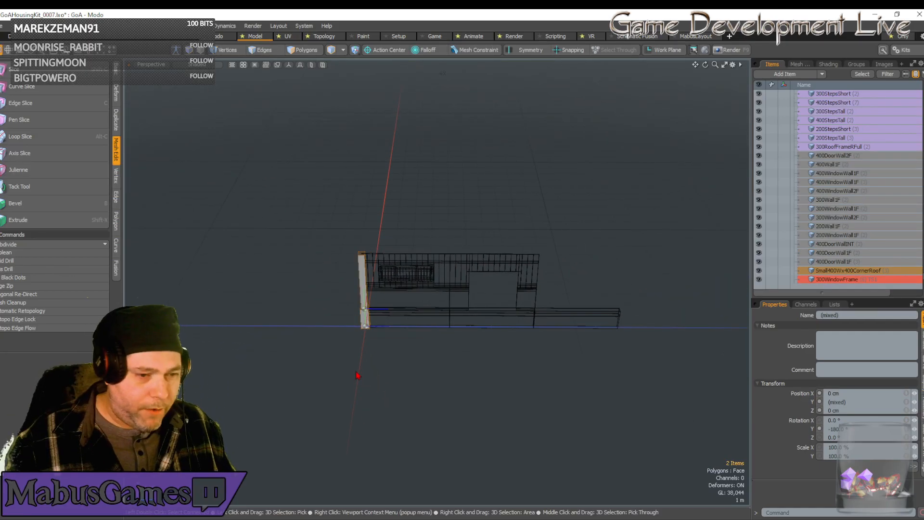
pyautogui.press('w')
pyautogui.moveTo(392, 327); pyautogui.dragTo(478, 327)
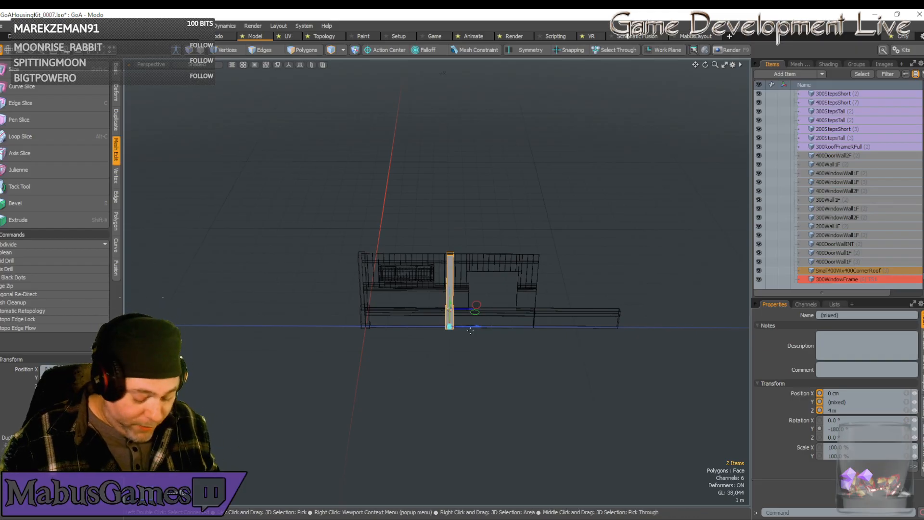
# Duplicate the post and beam pair twice more, placing the copies at 8 m and 12 m along Z.
pyautogui.hotkey('ctrl', 'd')
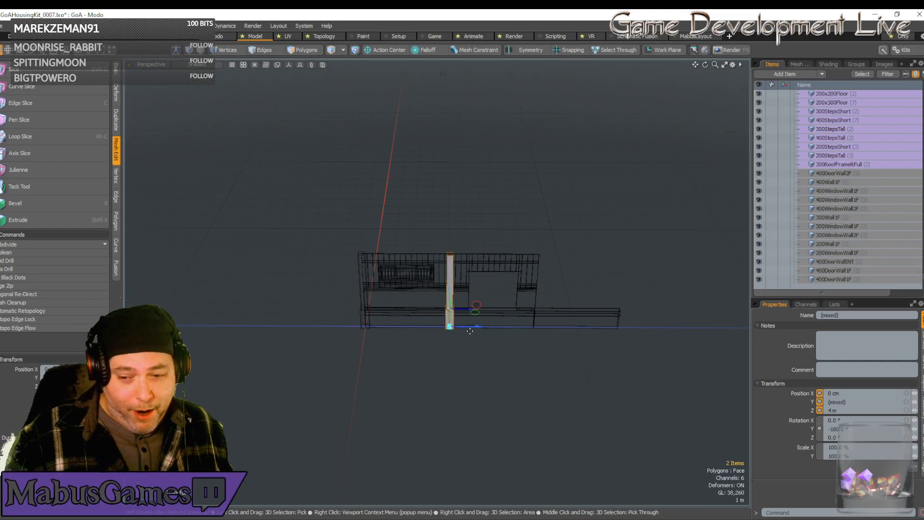
pyautogui.moveTo(476, 328); pyautogui.dragTo(564, 327)
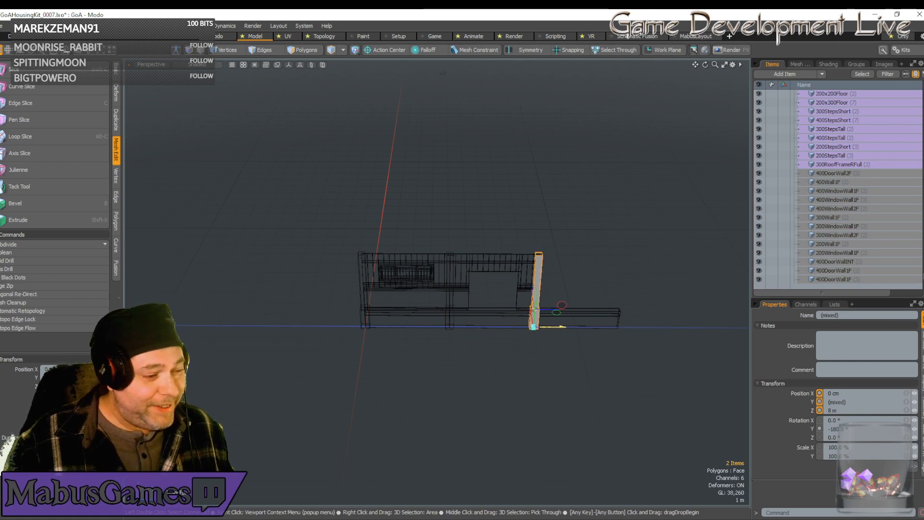
pyautogui.hotkey('ctrl', 'd')
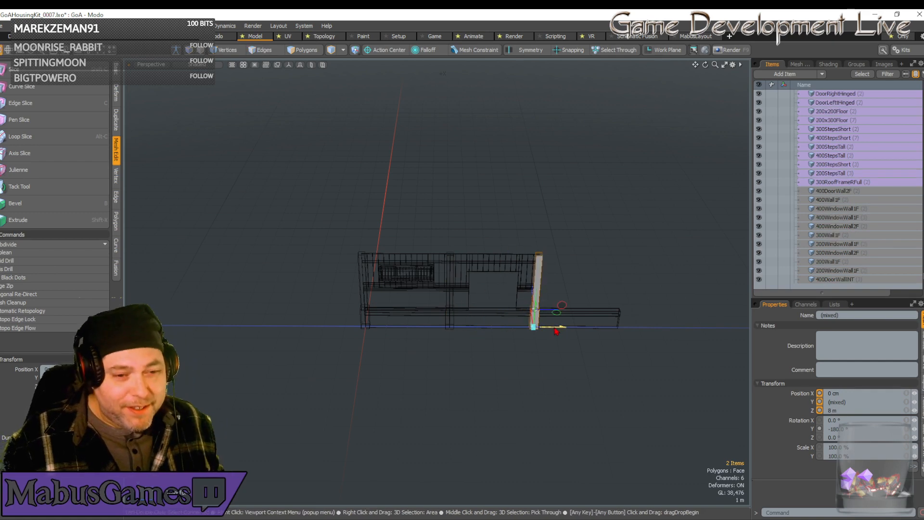
pyautogui.moveTo(563, 327); pyautogui.dragTo(640, 331)
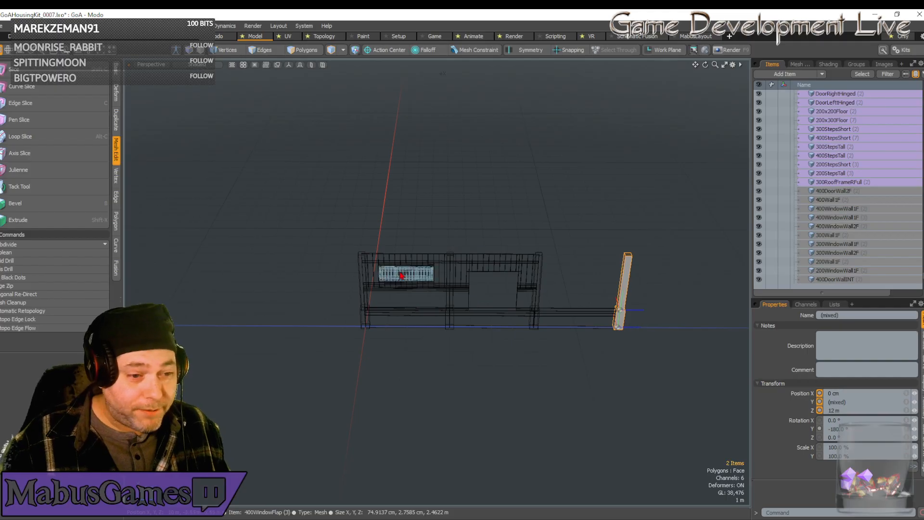
# Duplicate the window wall with its frame and flap and move the set along Z onto the third foundation.
pyautogui.click(413, 286)
pyautogui.keyDown('shift'); pyautogui.click(414, 283); pyautogui.keyUp('shift')
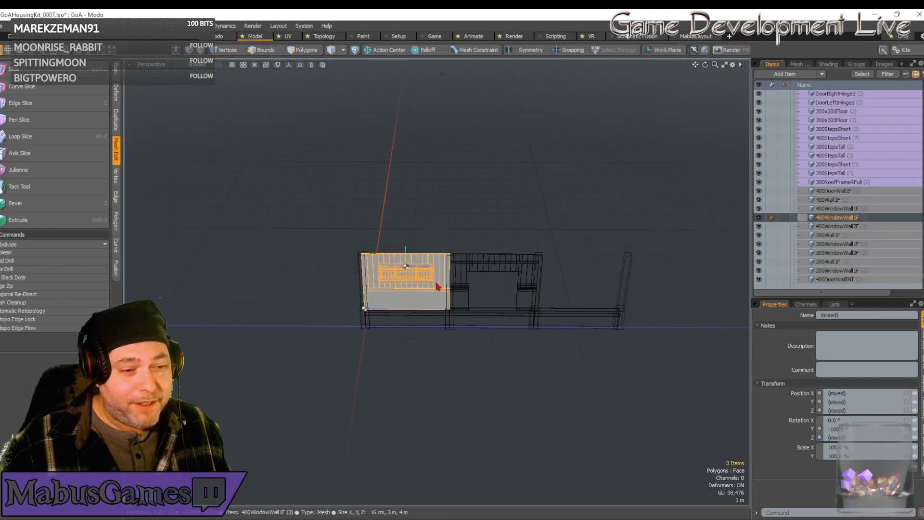
pyautogui.keyDown('shift'); pyautogui.click(436, 320); pyautogui.keyUp('shift')
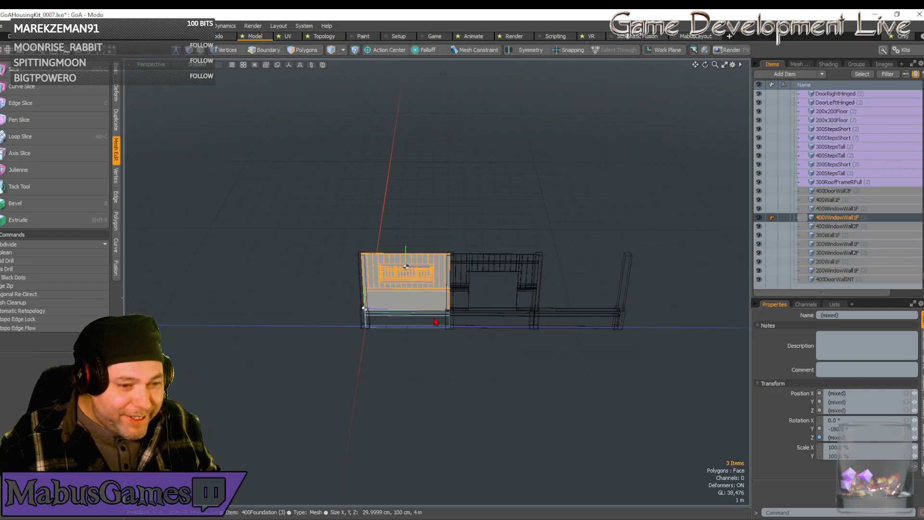
pyautogui.hotkey('ctrl', 'd')
pyautogui.press('w')
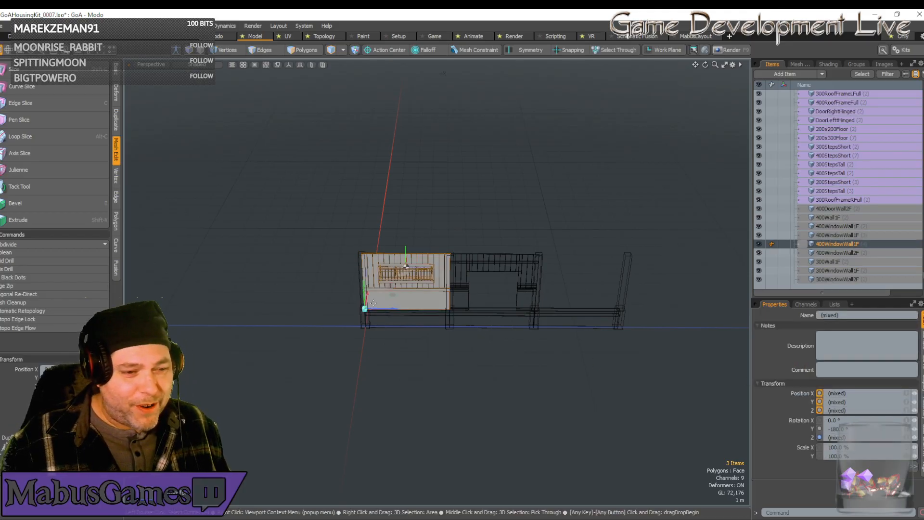
pyautogui.moveTo(393, 309); pyautogui.dragTo(534, 310)
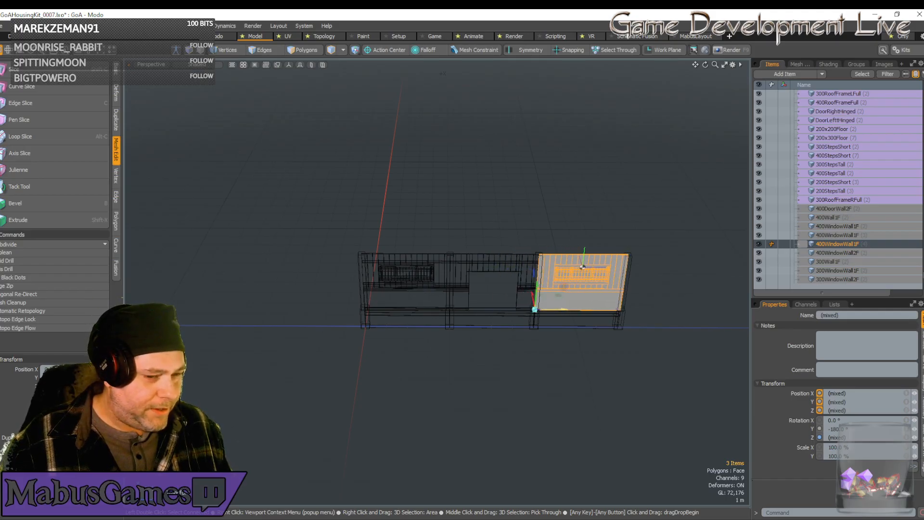
pyautogui.press('space')
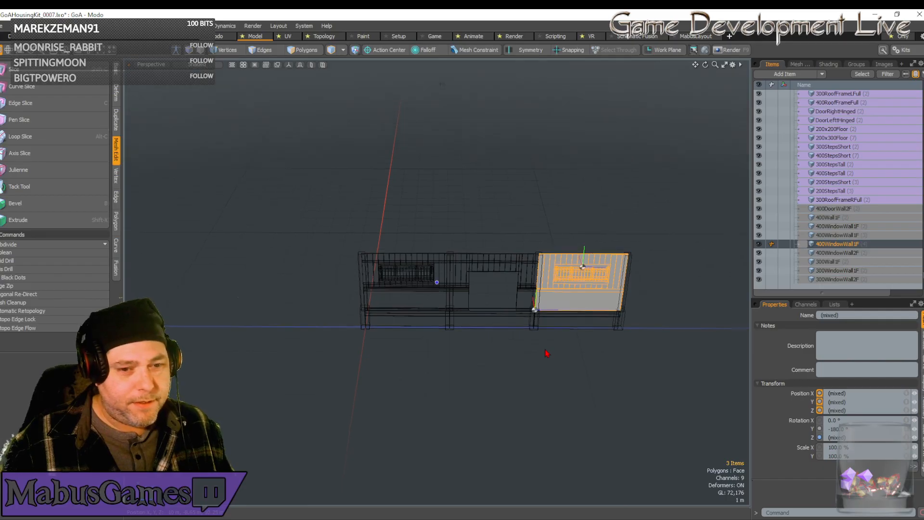
# Duplicate the first foundation at the origin and rotate the copy to -270° about Y, perpendicular to the wall row.
pyautogui.keyDown('alt'); pyautogui.moveTo(545, 350); pyautogui.dragTo(545, 350); pyautogui.keyUp('alt')
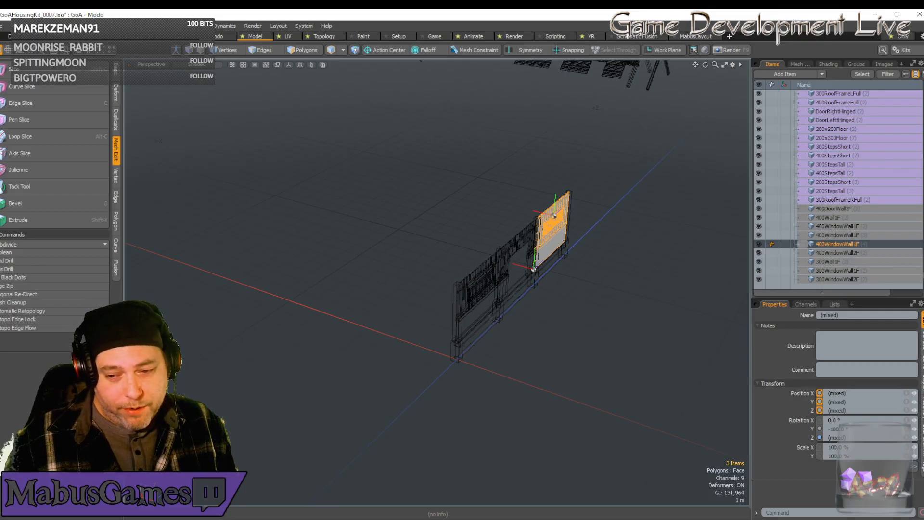
pyautogui.keyDown('alt'); pyautogui.moveTo(649, 404); pyautogui.dragTo(480, 371); pyautogui.keyUp('alt')
pyautogui.scroll(3, 582, 349)
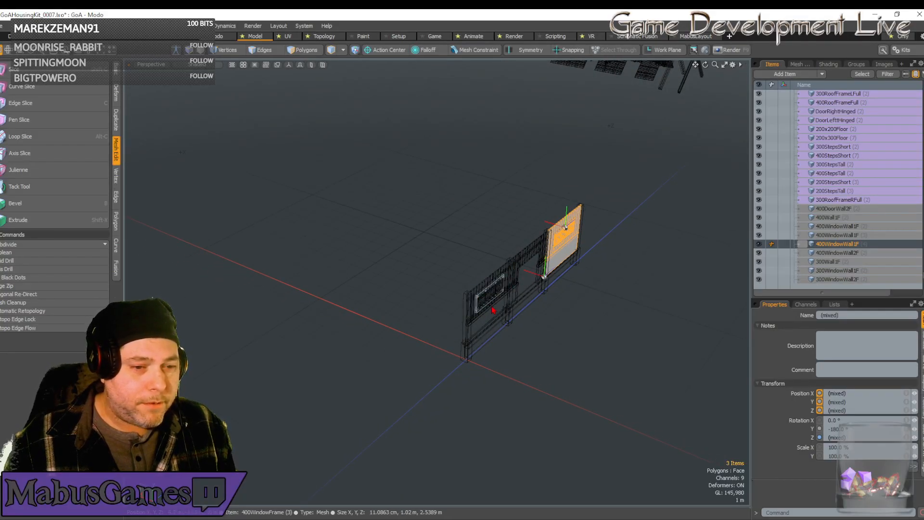
pyautogui.keyDown('alt'); pyautogui.moveTo(466, 318); pyautogui.dragTo(649, 331); pyautogui.keyUp('alt')
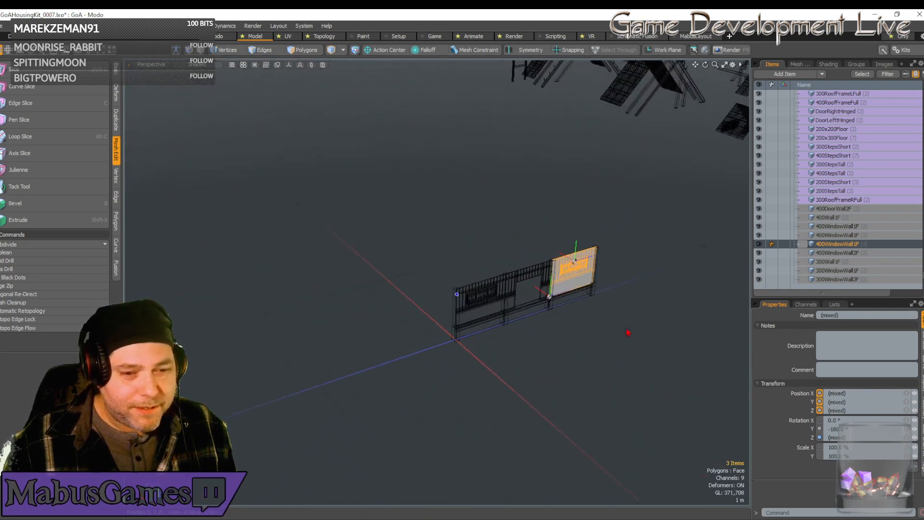
pyautogui.click(478, 326)
pyautogui.keyDown('alt'); pyautogui.moveTo(478, 326); pyautogui.dragTo(553, 366); pyautogui.keyUp('alt')
pyautogui.hotkey('ctrl', 'd')
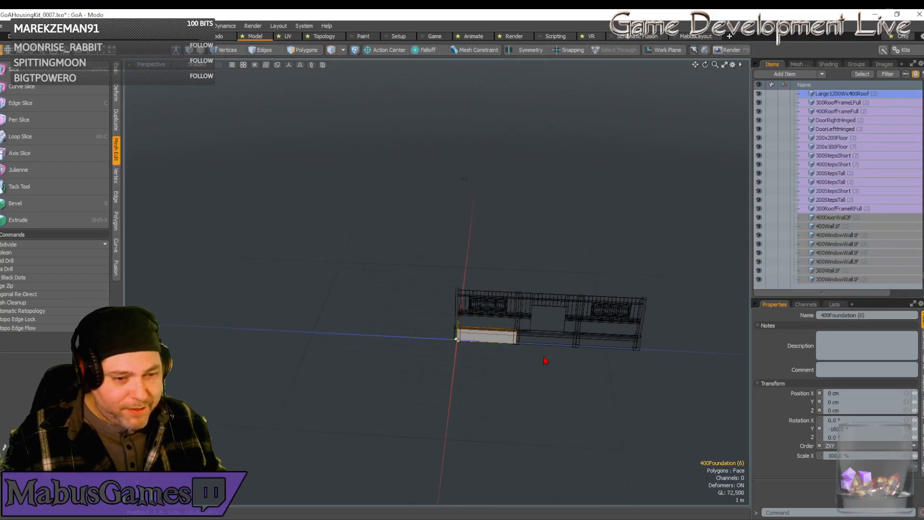
pyautogui.press('w')
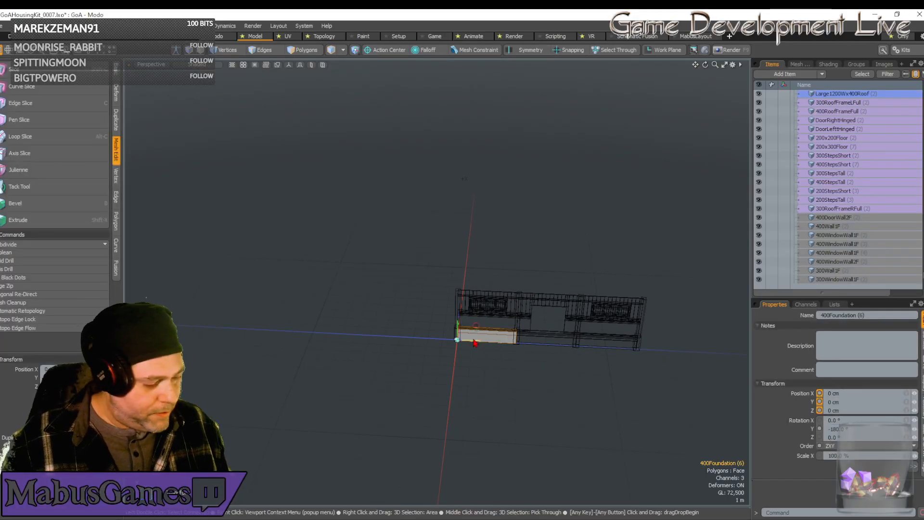
pyautogui.press('e')
pyautogui.moveTo(473, 354); pyautogui.dragTo(434, 348)
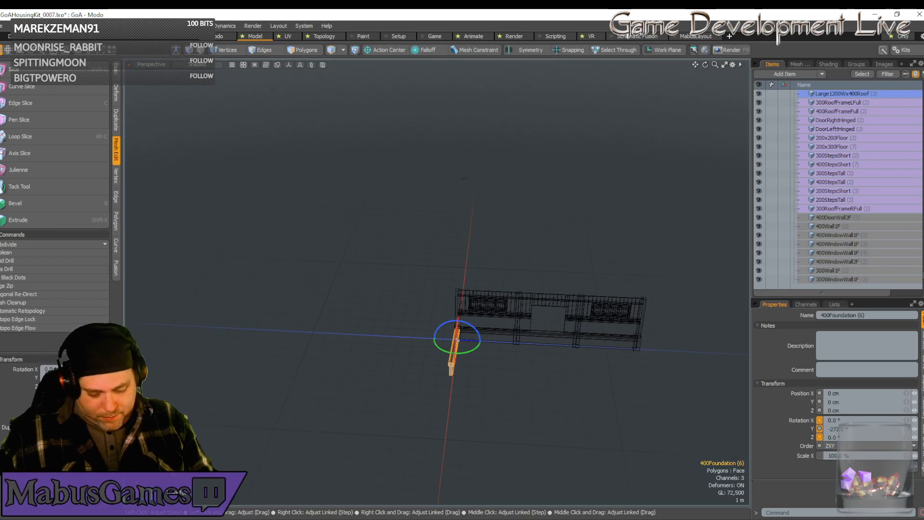
pyautogui.press('Return')
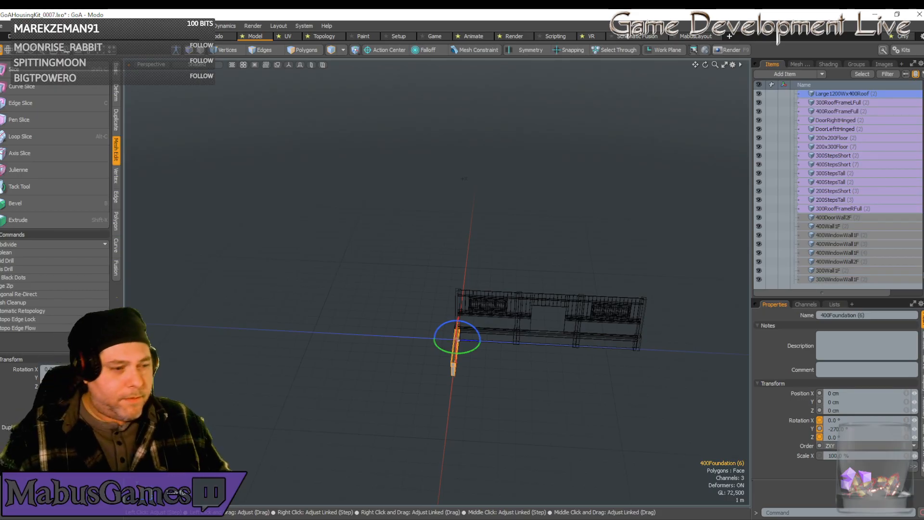
# Move the rotated foundation copy along X to 4 m so it forms the building's side at the origin corner.
pyautogui.press('w')
pyautogui.keyDown('alt'); pyautogui.moveTo(265, 335); pyautogui.dragTo(438, 311); pyautogui.keyUp('alt')
pyautogui.press('q')
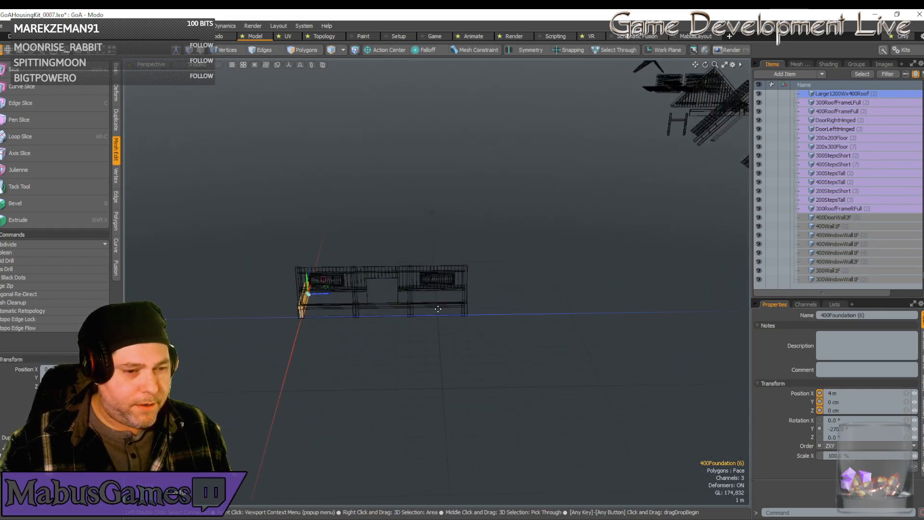
# Place a copy of the third foundation at 12 m along Z, rotated to -90° about Y, at the far end of the row.
pyautogui.click(438, 309)
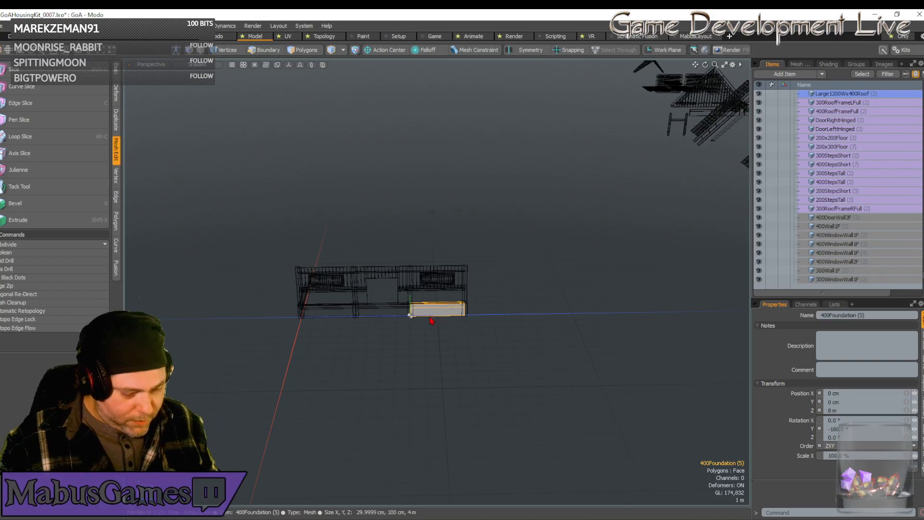
pyautogui.hotkey('ctrl', 'd')
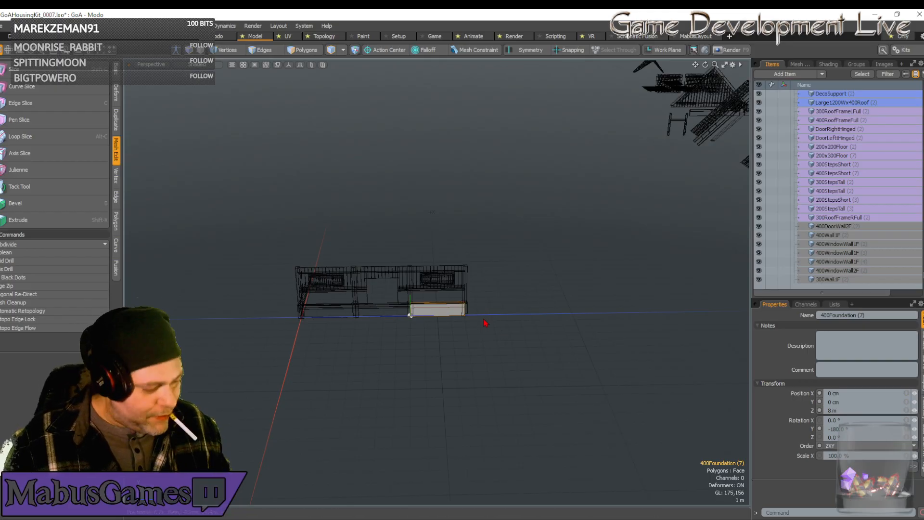
pyautogui.press('e')
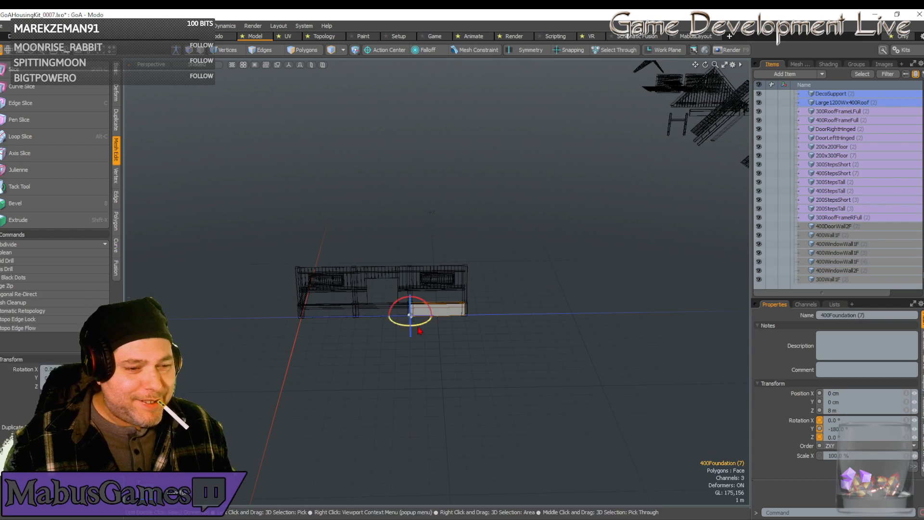
pyautogui.moveTo(416, 320); pyautogui.dragTo(390, 323)
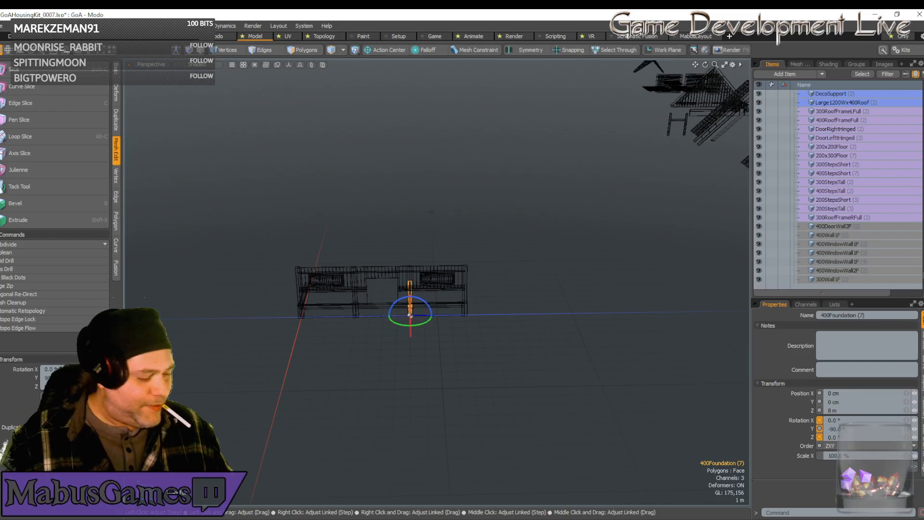
pyautogui.press('w')
pyautogui.moveTo(424, 316); pyautogui.dragTo(512, 342)
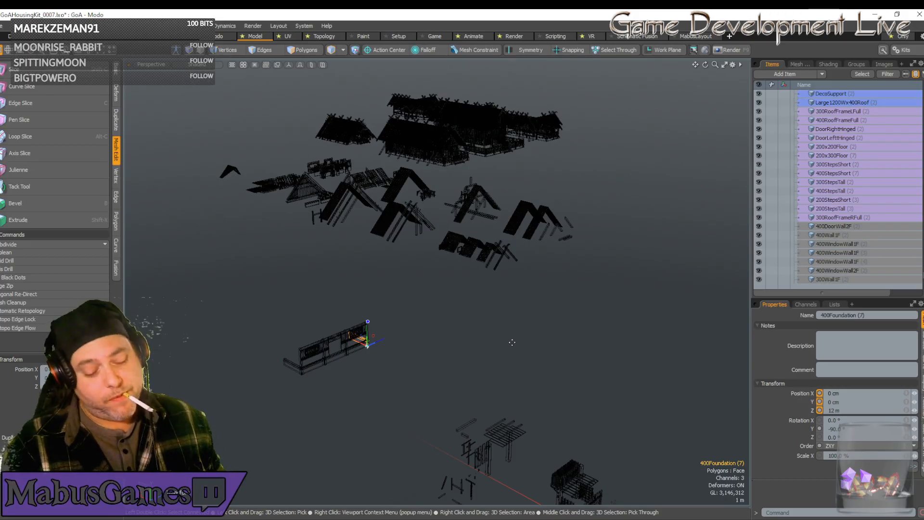
# Duplicate the plain 400Wall1F wall from the kit pieces and set the copy's X, Y and Z position to 0.
pyautogui.keyDown('alt'); pyautogui.moveTo(512, 342); pyautogui.dragTo(512, 342); pyautogui.keyUp('alt')
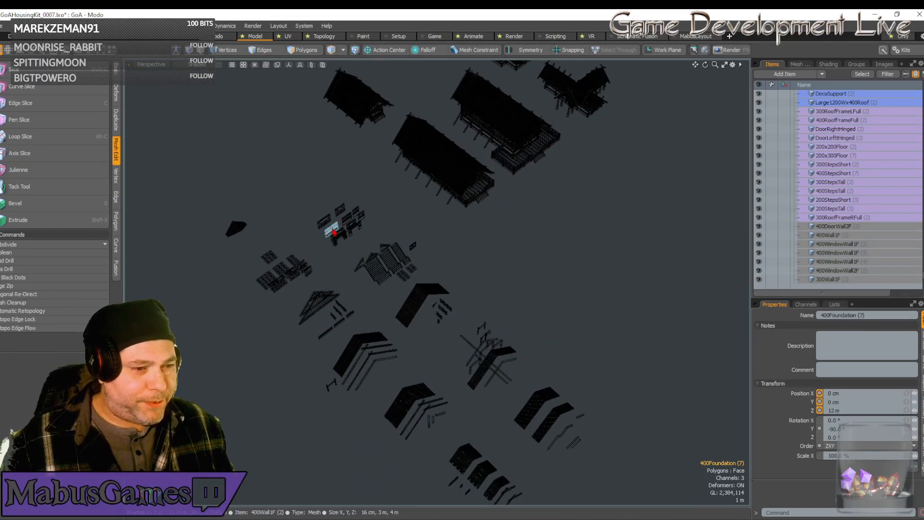
pyautogui.click(329, 226)
pyautogui.press('ctrl')
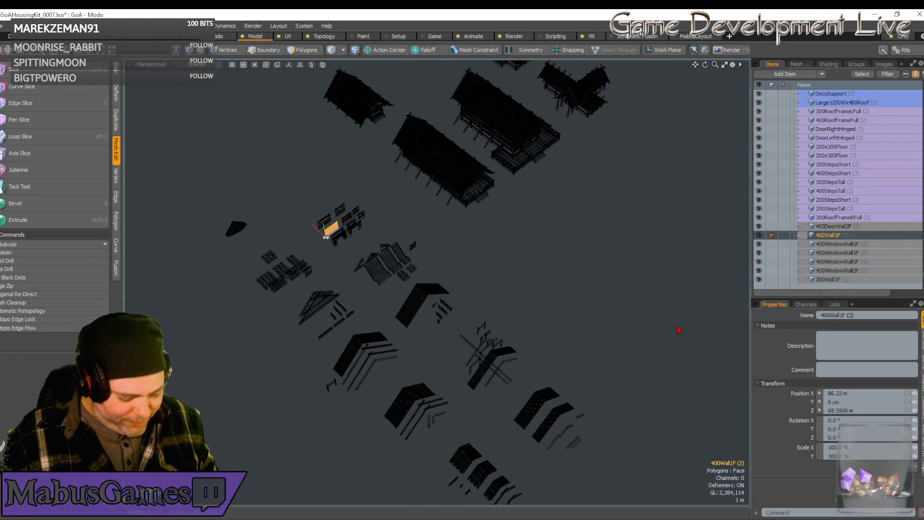
pyautogui.hotkey('ctrl', 'd')
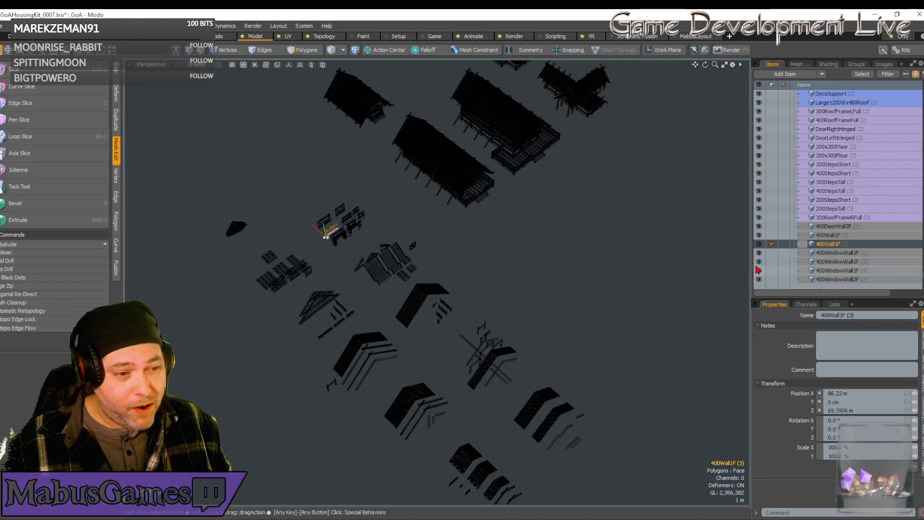
pyautogui.click(837, 393)
pyautogui.write('0')
pyautogui.press('Tab')
pyautogui.press('Tab')
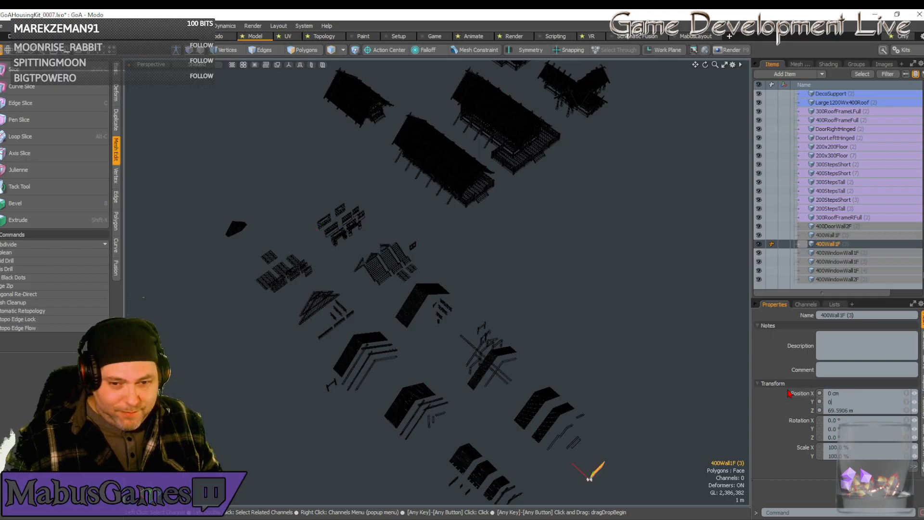
pyautogui.write('0')
pyautogui.press('Return')
pyautogui.hotkey('shift', 'a')
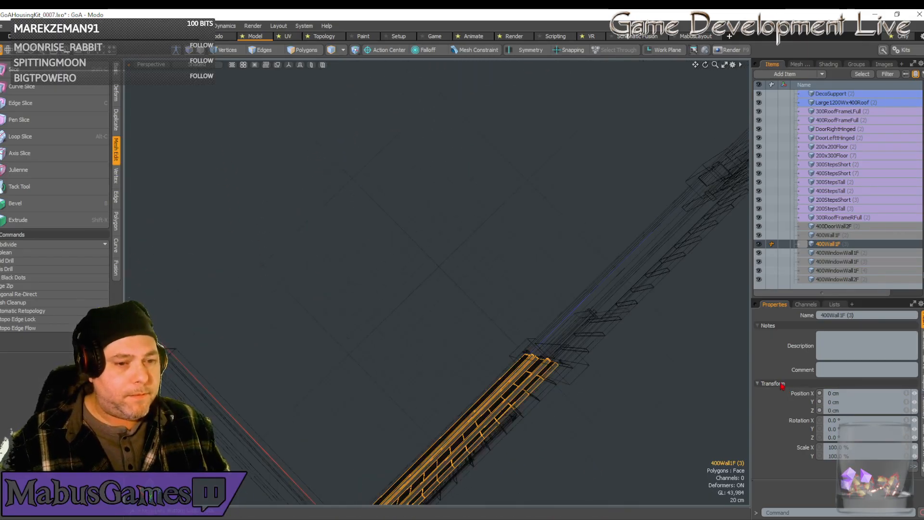
# Rotate the plain wall copy at the origin to -90° about Y, perpendicular to the window wall row.
pyautogui.press('w')
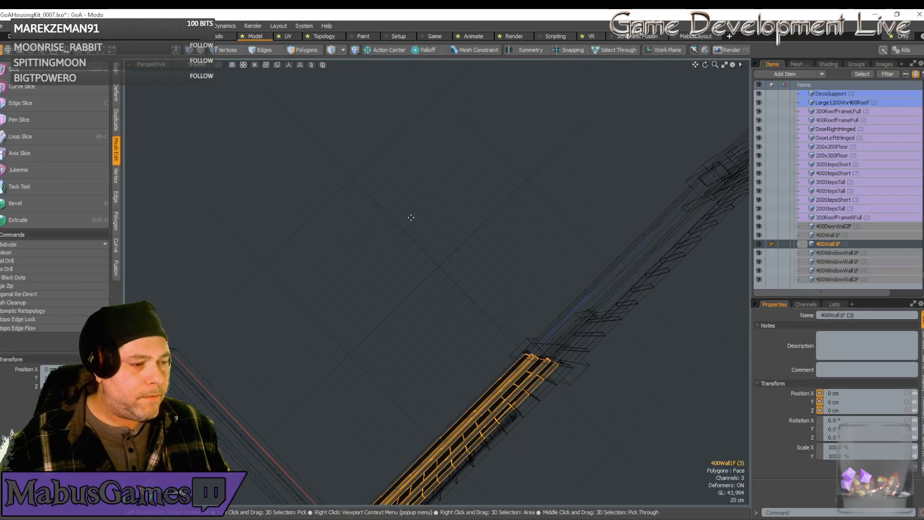
pyautogui.press('e')
pyautogui.keyDown('alt'); pyautogui.moveTo(351, 129); pyautogui.dragTo(351, 132); pyautogui.keyUp('alt')
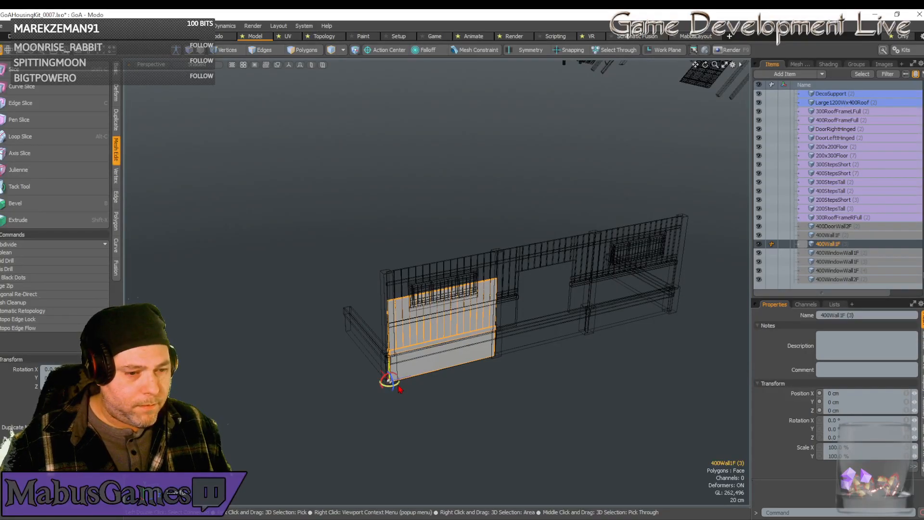
pyautogui.moveTo(398, 393)
pyautogui.mouseDown()
pyautogui.moveTo(383, 386)
pyautogui.moveTo(389, 381)
pyautogui.mouseUp()
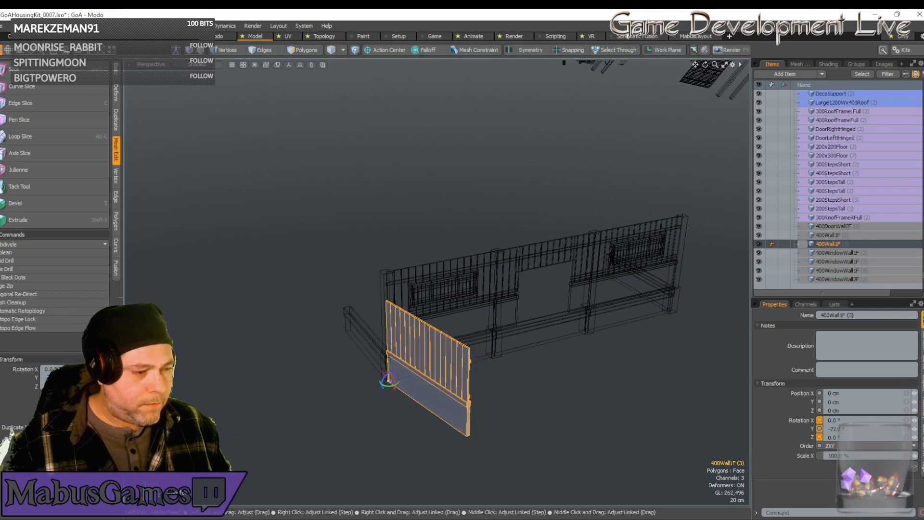
pyautogui.moveTo(388, 380); pyautogui.dragTo(387, 380)
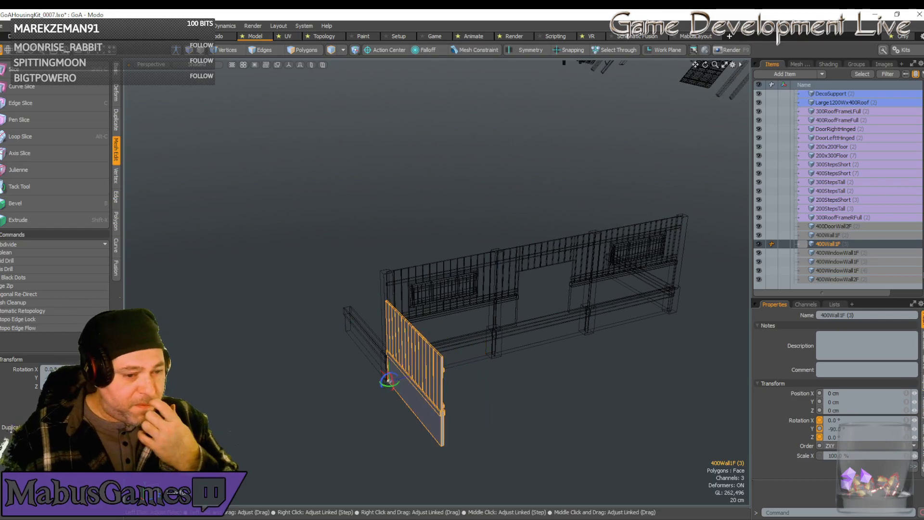
# Move the rotated wall to 4 m along X and 1 m up in Y, onto the side foundation.
pyautogui.press('w')
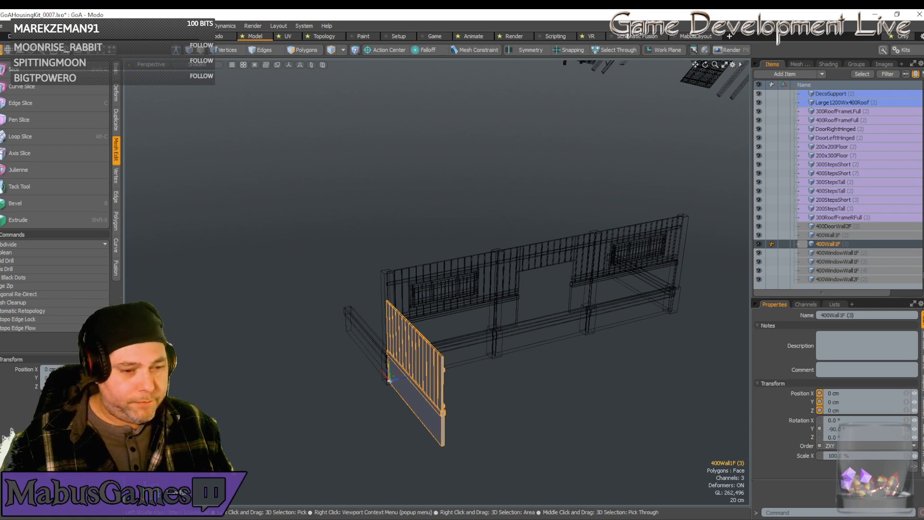
pyautogui.keyDown('alt'); pyautogui.keyDown('shift'); pyautogui.moveTo(392, 378); pyautogui.dragTo(215, 401); pyautogui.keyUp('shift'); pyautogui.keyUp('alt')
pyautogui.press('space')
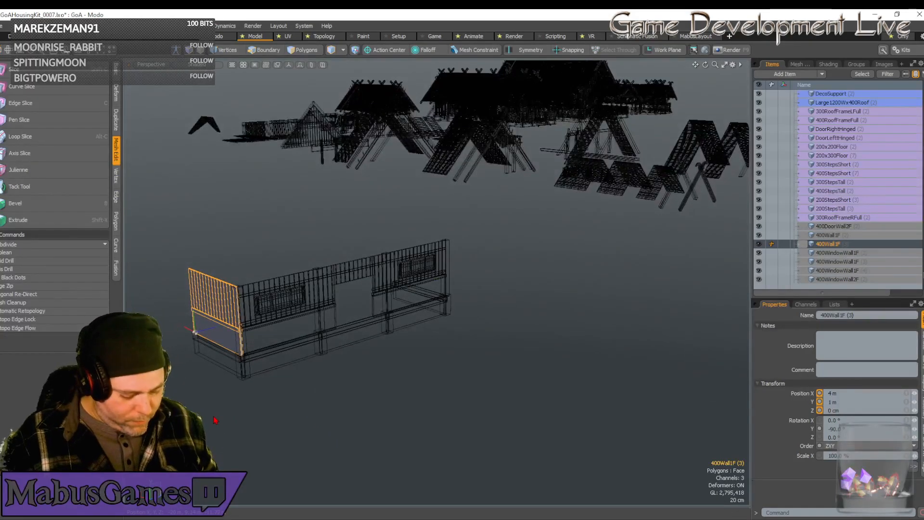
# Duplicate the side wall and move the copy along Z to 12 m at the far end of the row.
pyautogui.hotkey('ctrl', 'd')
pyautogui.press('w')
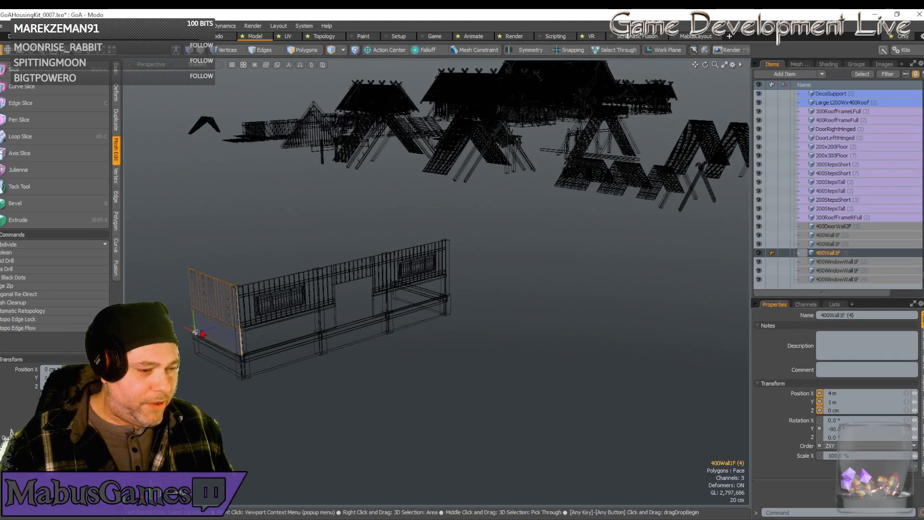
pyautogui.moveTo(203, 337); pyautogui.dragTo(401, 284)
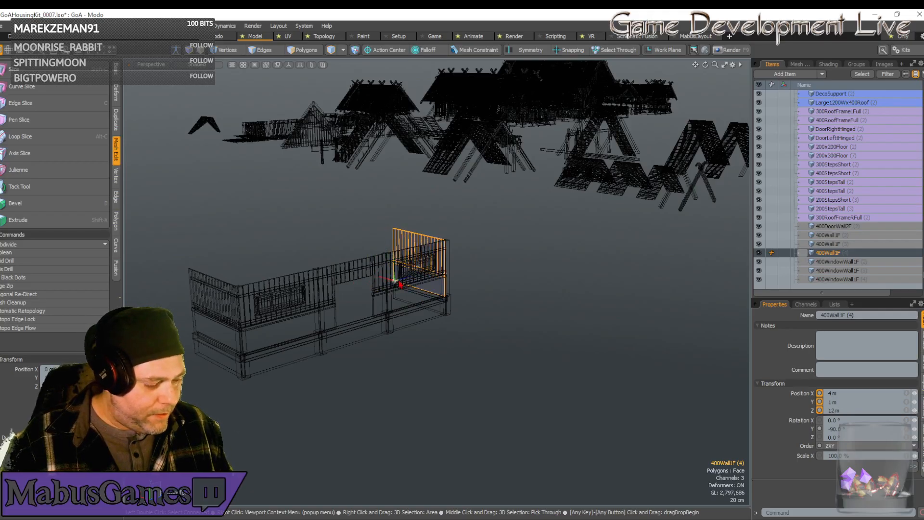
# Rotate the far-end wall copy to 90° about Y and move it along X to 0, onto the end foundation.
pyautogui.press('e')
pyautogui.moveTo(395, 286); pyautogui.dragTo(361, 292)
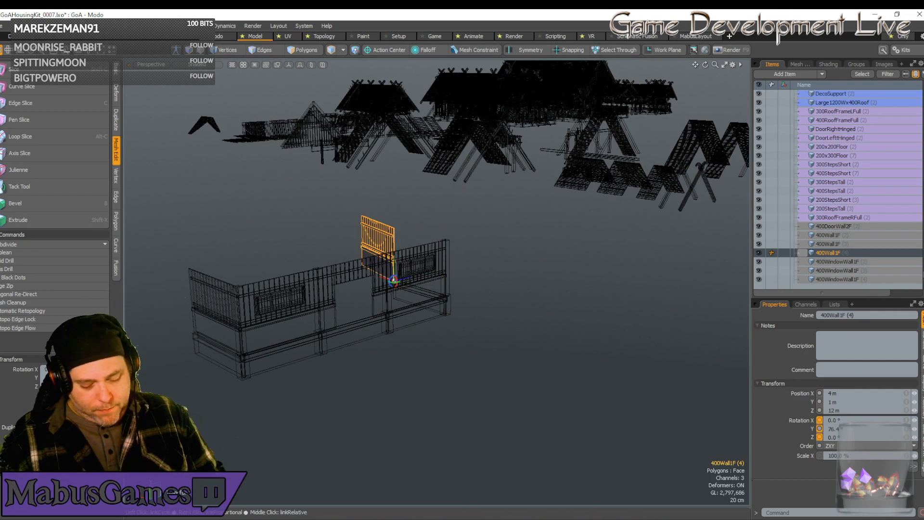
pyautogui.write('90')
pyautogui.press('Return')
pyautogui.press('w')
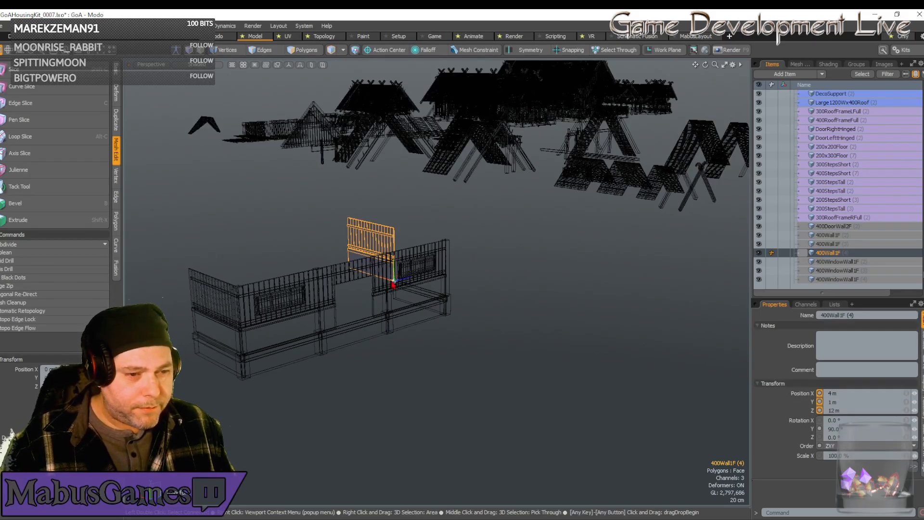
pyautogui.moveTo(387, 278); pyautogui.dragTo(412, 302)
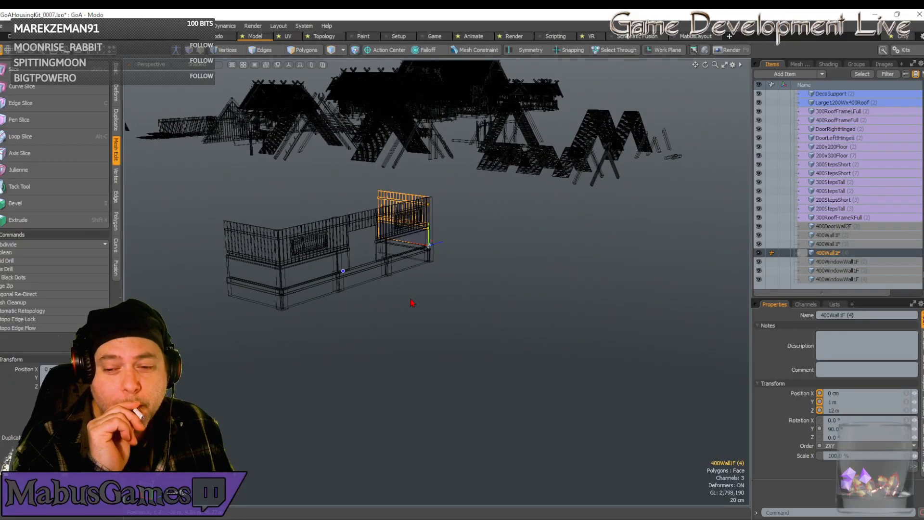
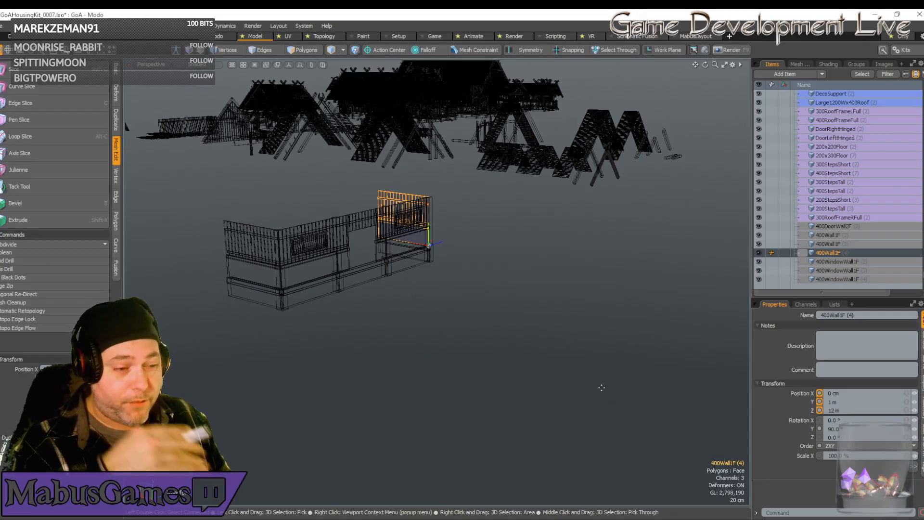
pyautogui.keyDown('alt'); pyautogui.moveTo(601, 388); pyautogui.dragTo(602, 387); pyautogui.keyUp('alt')
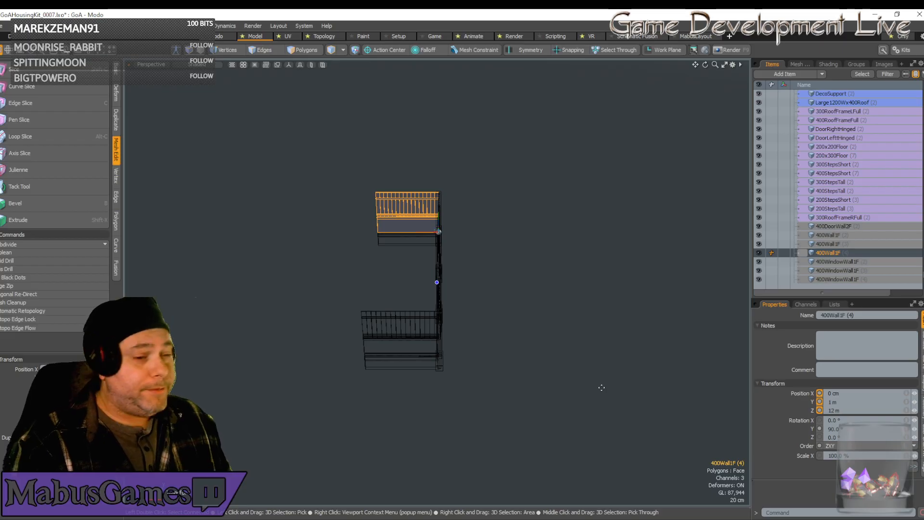
pyautogui.keyDown('alt'); pyautogui.moveTo(602, 387); pyautogui.dragTo(589, 331); pyautogui.keyUp('alt')
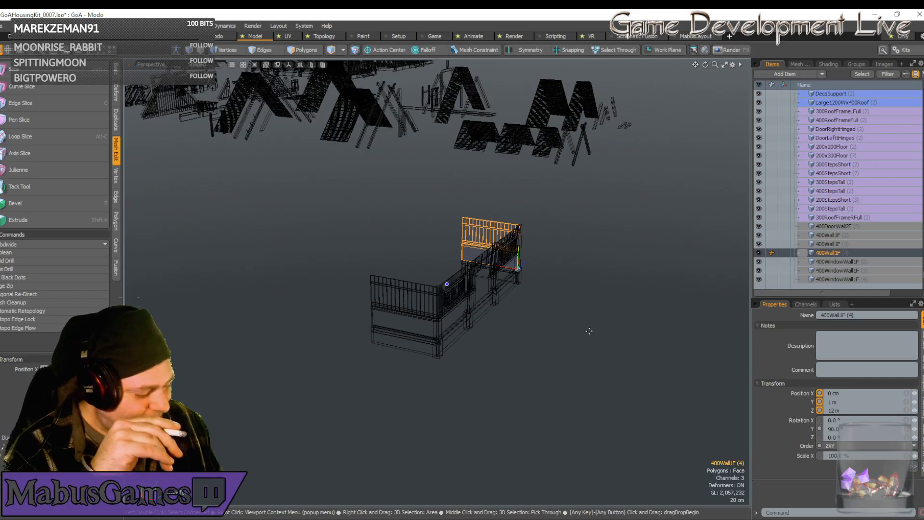
pyautogui.keyDown('alt'); pyautogui.moveTo(589, 331); pyautogui.dragTo(589, 331); pyautogui.keyUp('alt')
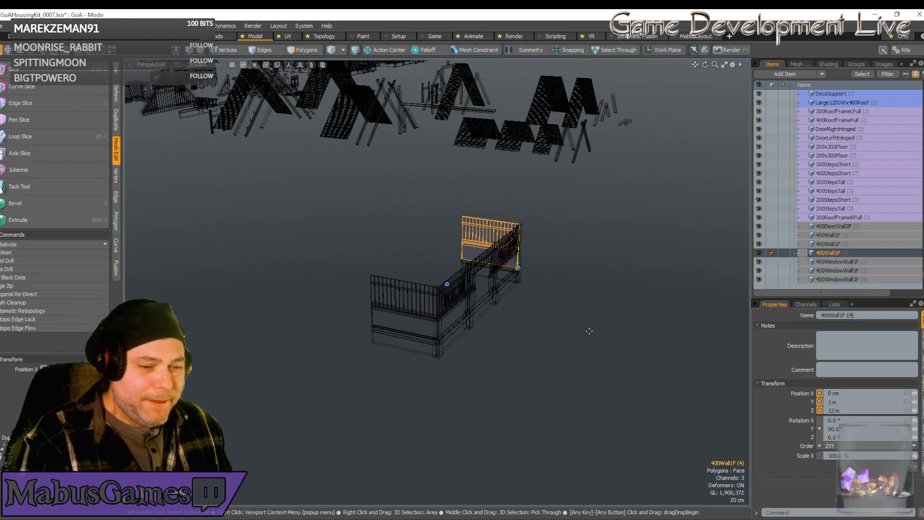
pyautogui.keyDown('alt'); pyautogui.moveTo(589, 331); pyautogui.dragTo(588, 331); pyautogui.keyUp('alt')
# Rotate the window wall nearest the origin together with its window frame and flap to -270° about Y.
pyautogui.scroll(6, 552, 331)
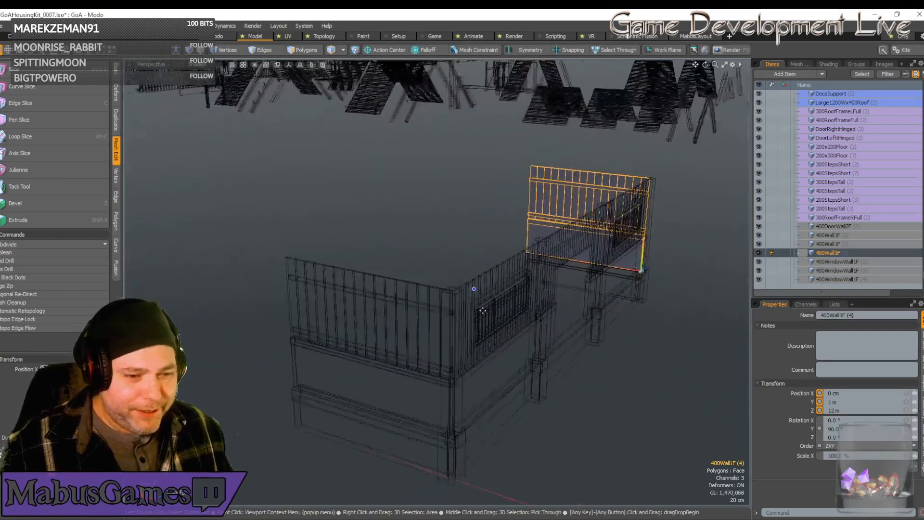
pyautogui.keyDown('alt'); pyautogui.moveTo(482, 311); pyautogui.dragTo(402, 295); pyautogui.keyUp('alt')
pyautogui.click(511, 340)
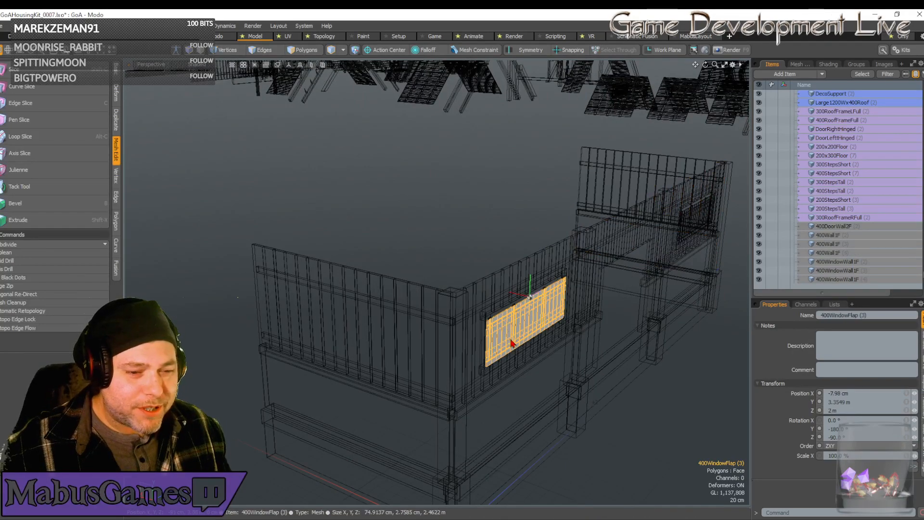
pyautogui.keyDown('shift'); pyautogui.click(498, 365); pyautogui.keyUp('shift')
pyautogui.keyDown('alt'); pyautogui.moveTo(510, 367); pyautogui.dragTo(521, 370); pyautogui.keyUp('alt')
pyautogui.scroll(2, 521, 369)
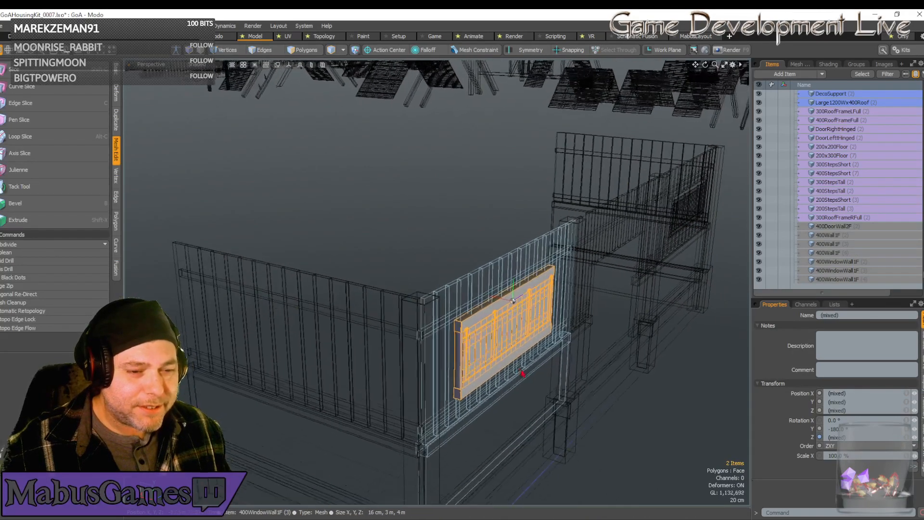
pyautogui.scroll(-4, 522, 373)
pyautogui.keyDown('shift'); pyautogui.click(433, 423); pyautogui.keyUp('shift')
pyautogui.scroll(3, 435, 430)
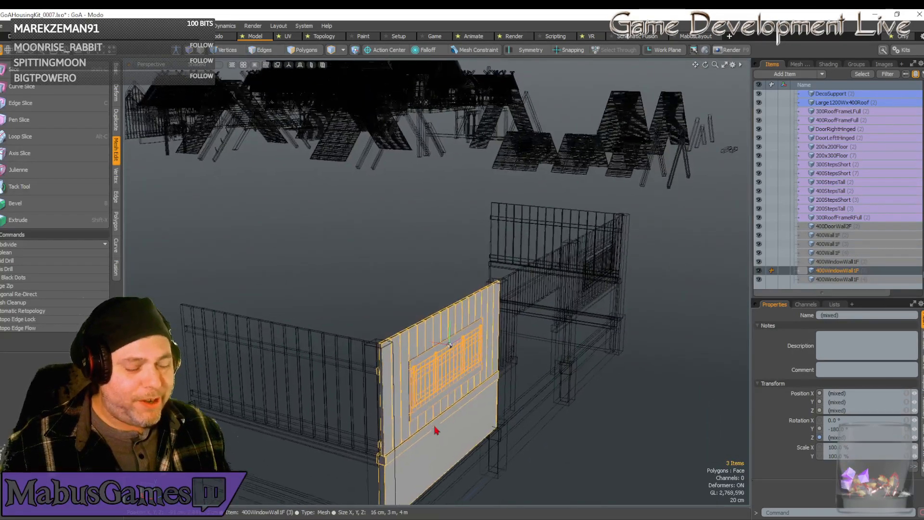
pyautogui.scroll(2, 433, 431)
pyautogui.scroll(-6, 427, 431)
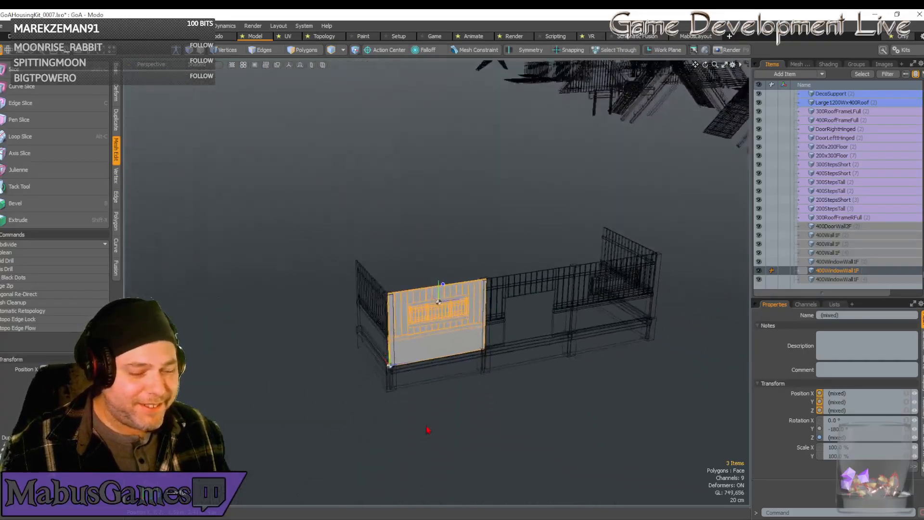
pyautogui.keyDown('alt'); pyautogui.moveTo(427, 429); pyautogui.dragTo(421, 418); pyautogui.keyUp('alt')
pyautogui.press('e')
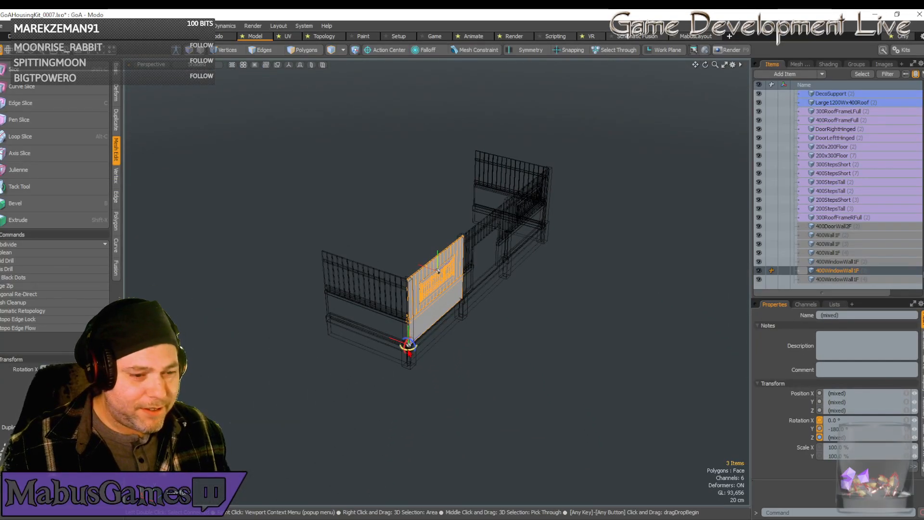
pyautogui.moveTo(412, 353); pyautogui.dragTo(376, 349)
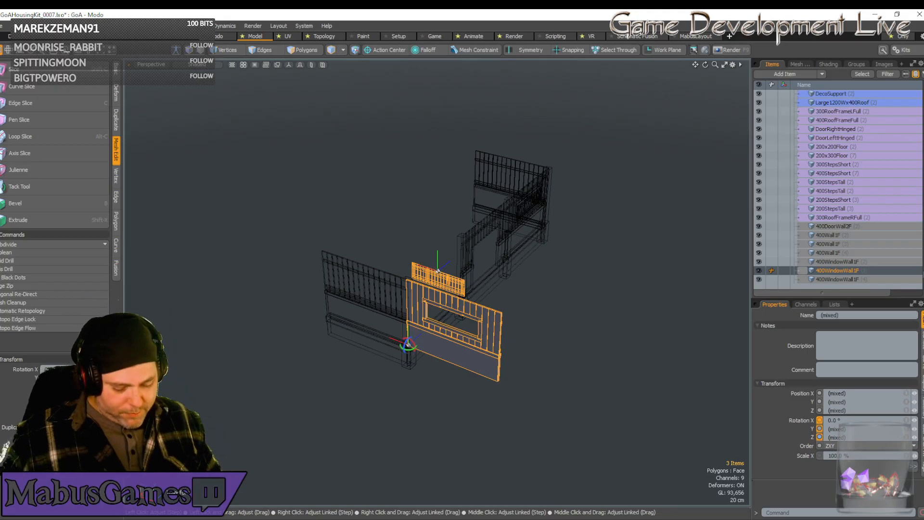
pyautogui.click(105, 377)
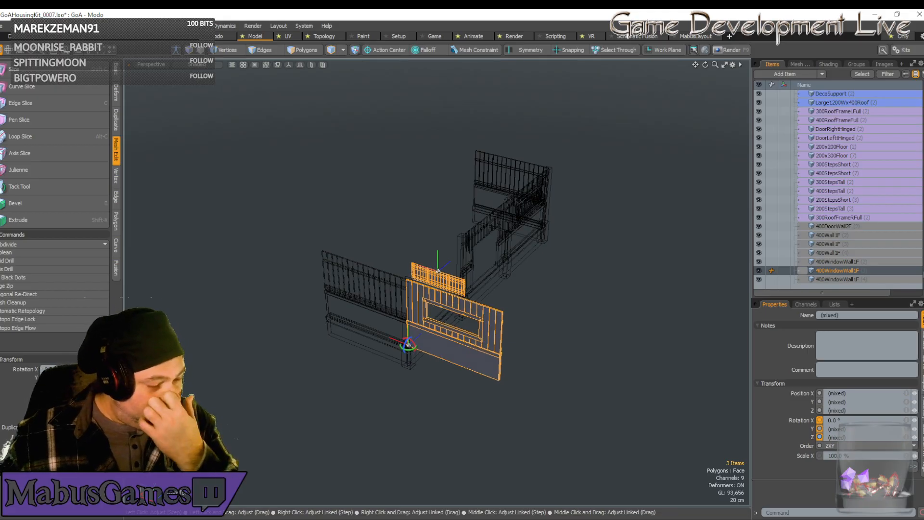
# Move the rotated window wall, window frame and flap together 8 m along X, beyond the plain side wall.
pyautogui.press('w')
pyautogui.keyDown('alt'); pyautogui.moveTo(208, 311); pyautogui.dragTo(335, 215); pyautogui.keyUp('alt')
pyautogui.press('w')
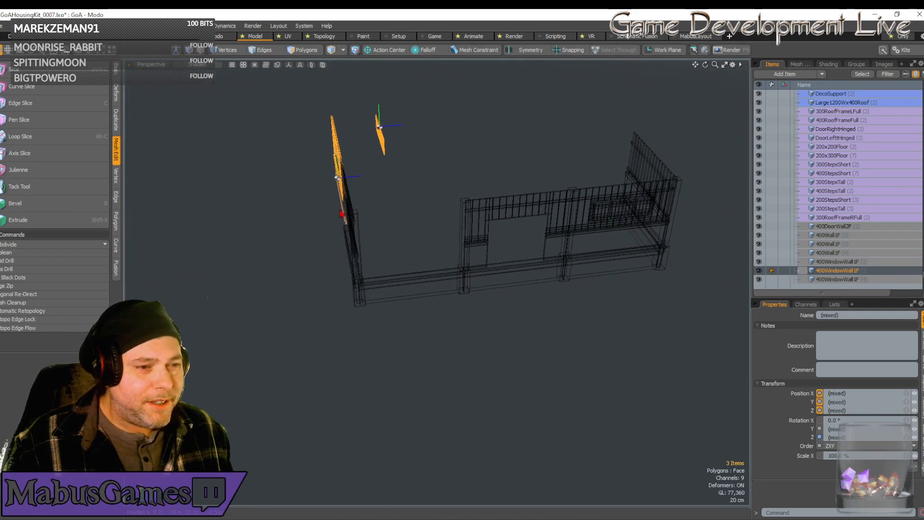
pyautogui.hotkey('ctrl', 'd')
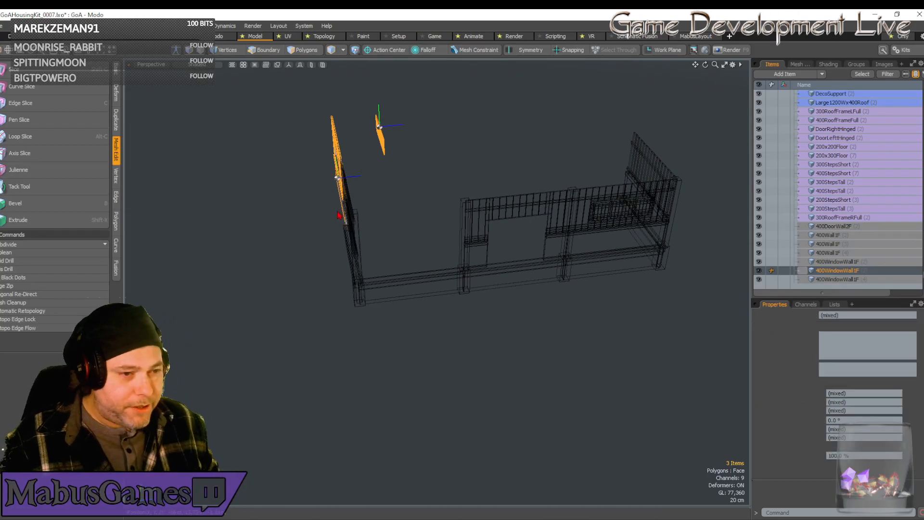
pyautogui.press('w')
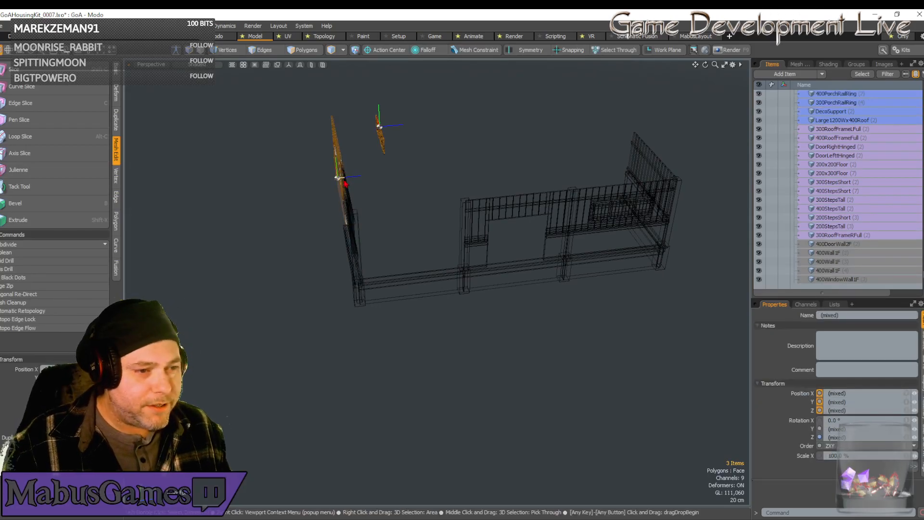
pyautogui.moveTo(348, 174); pyautogui.dragTo(597, 153)
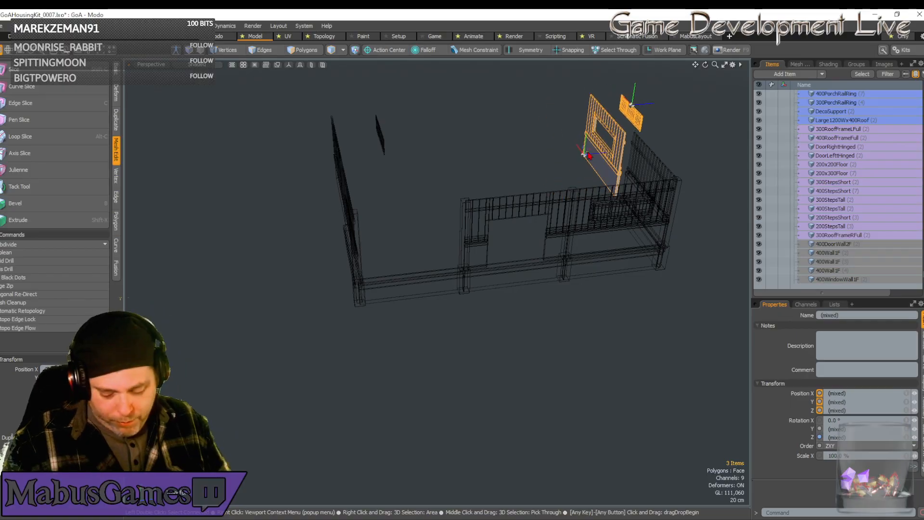
pyautogui.press('Delete')
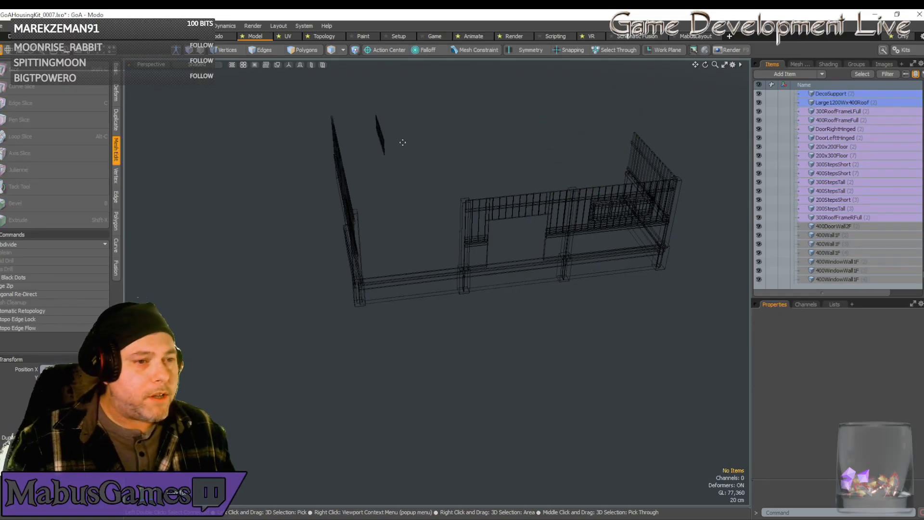
# Move the detached window flap along Z to -5 cm, back against the rotated window wall.
pyautogui.click(381, 137)
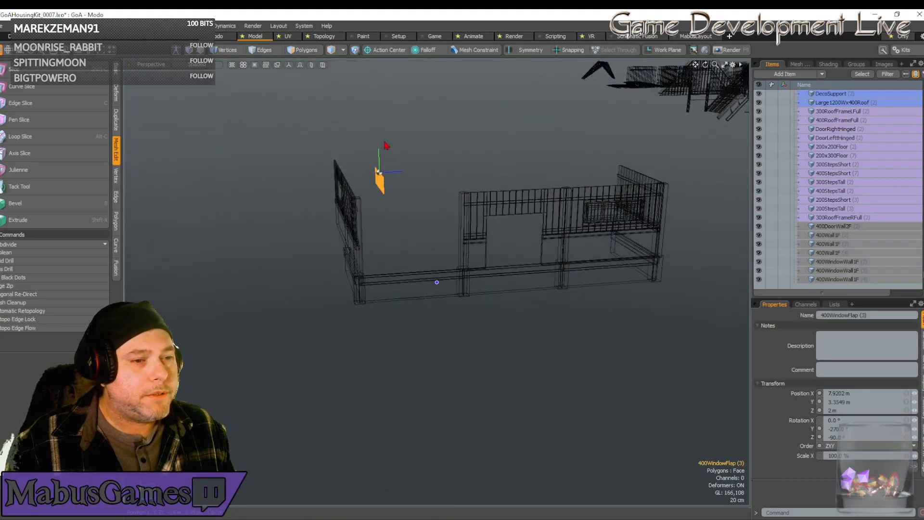
pyautogui.keyDown('alt'); pyautogui.moveTo(385, 144); pyautogui.dragTo(413, 219); pyautogui.keyUp('alt')
pyautogui.scroll(2, 414, 218)
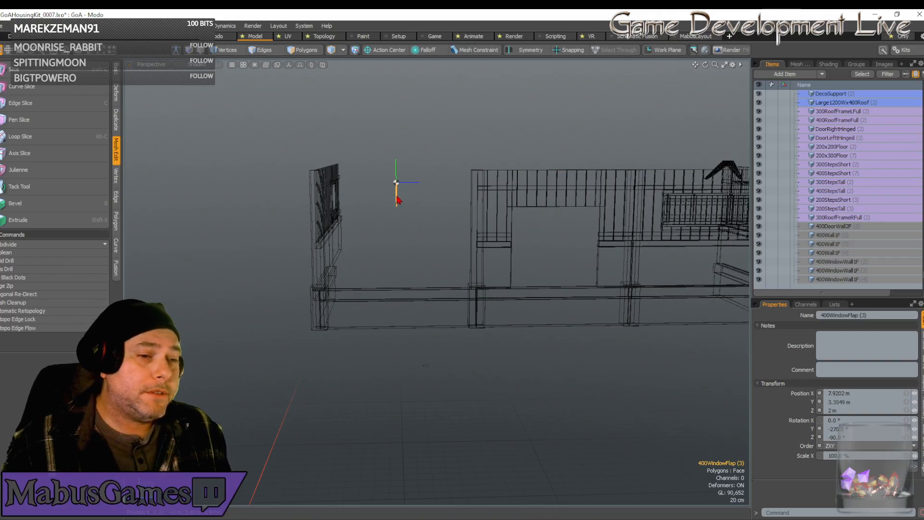
pyautogui.press('w')
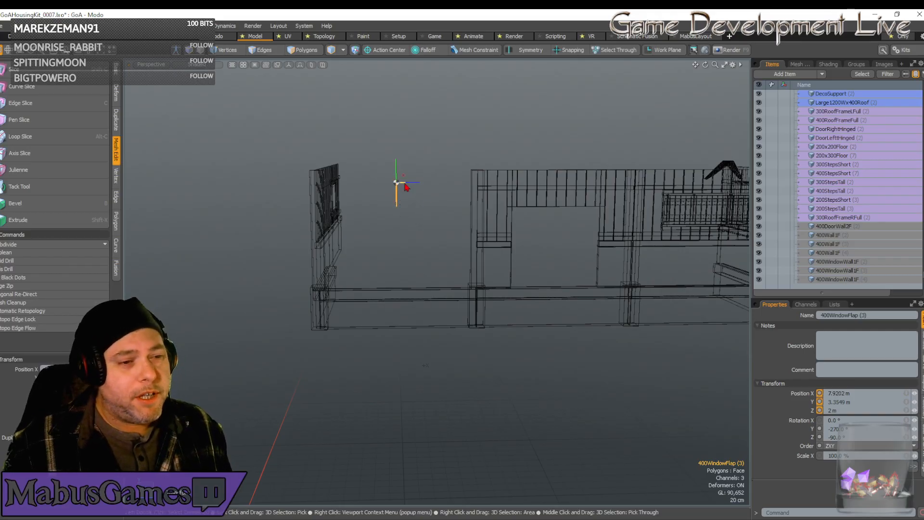
pyautogui.moveTo(406, 187); pyautogui.dragTo(347, 187)
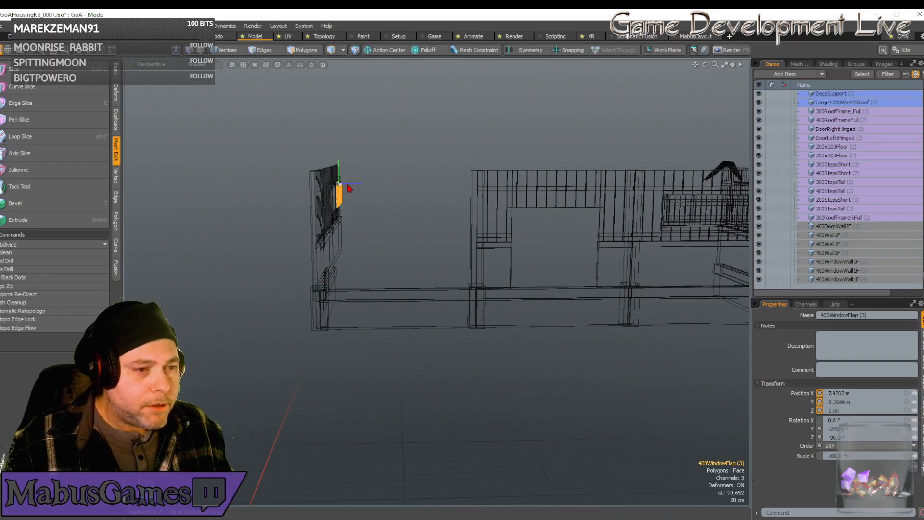
pyautogui.moveTo(349, 188); pyautogui.dragTo(342, 188)
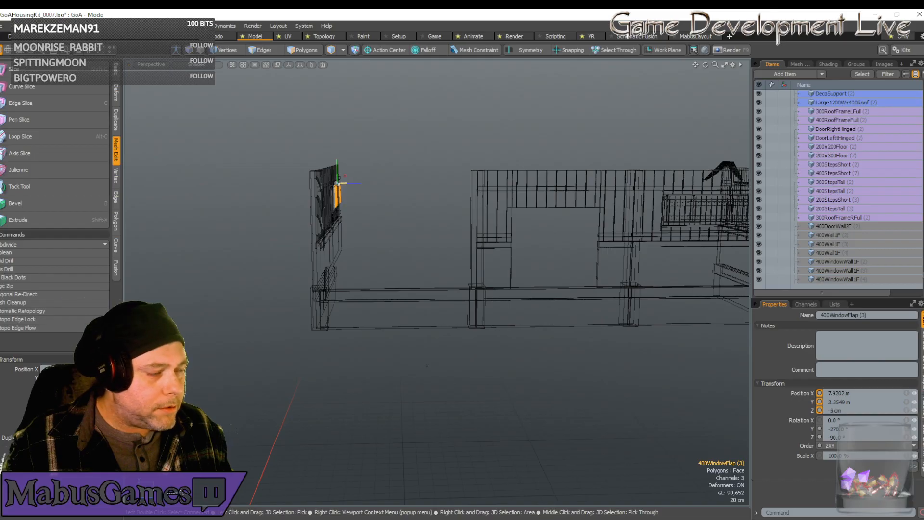
# Switch the viewport to the Left view and move the window flap along Z to -8.1 cm.
pyautogui.click(150, 66)
pyautogui.click(159, 92)
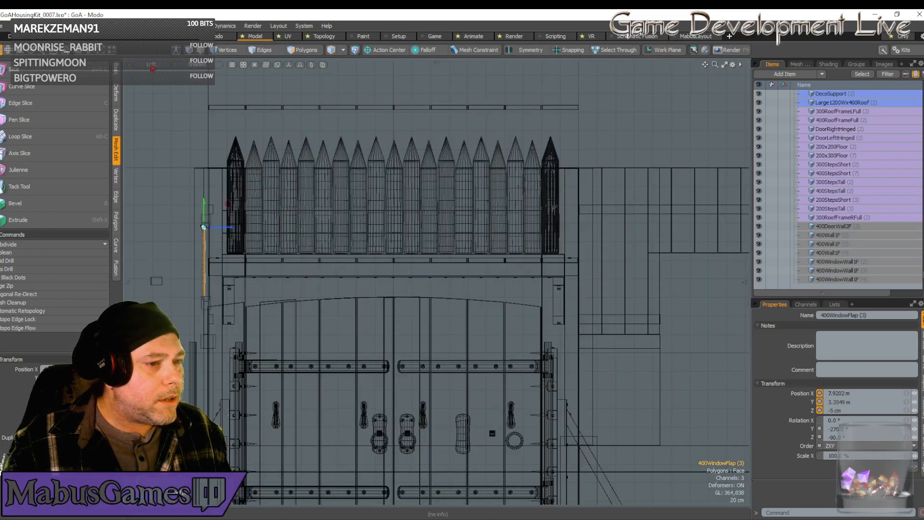
pyautogui.scroll(10, 200, 236)
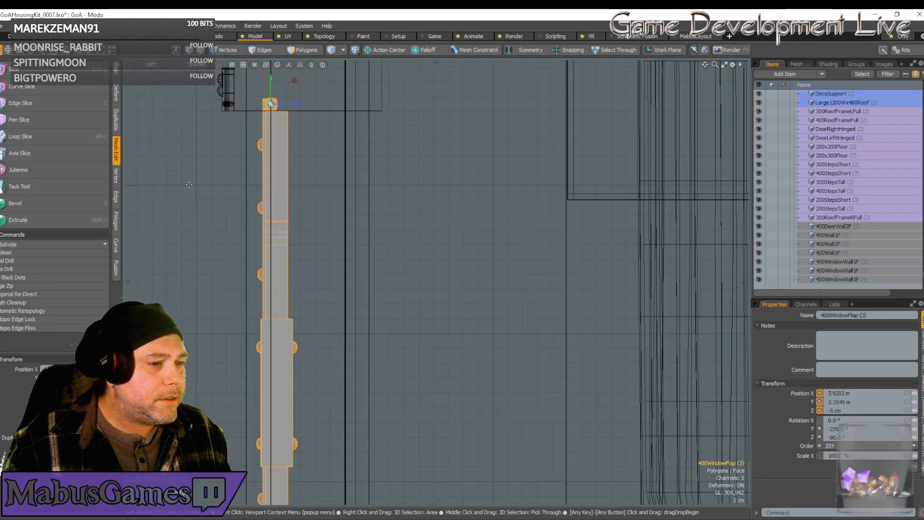
pyautogui.moveTo(297, 109); pyautogui.dragTo(251, 110)
pyautogui.scroll(5, 225, 106)
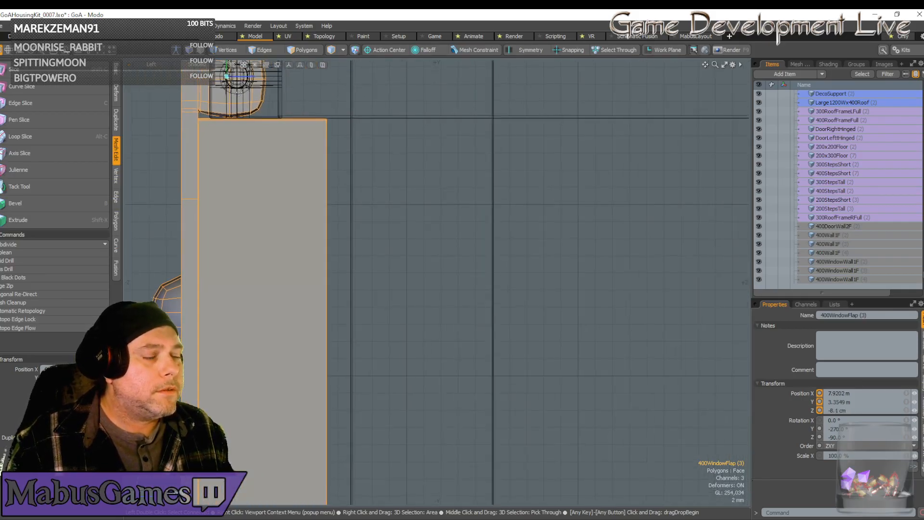
# Shift the window flap along Z to -8.015 cm, lining up its hinge with the hinge pin.
pyautogui.scroll(-3, 240, 92)
pyautogui.scroll(4, 239, 92)
pyautogui.keyDown('alt'); pyautogui.keyDown('shift'); pyautogui.moveTo(191, 77); pyautogui.dragTo(255, 107); pyautogui.keyUp('shift'); pyautogui.keyUp('alt')
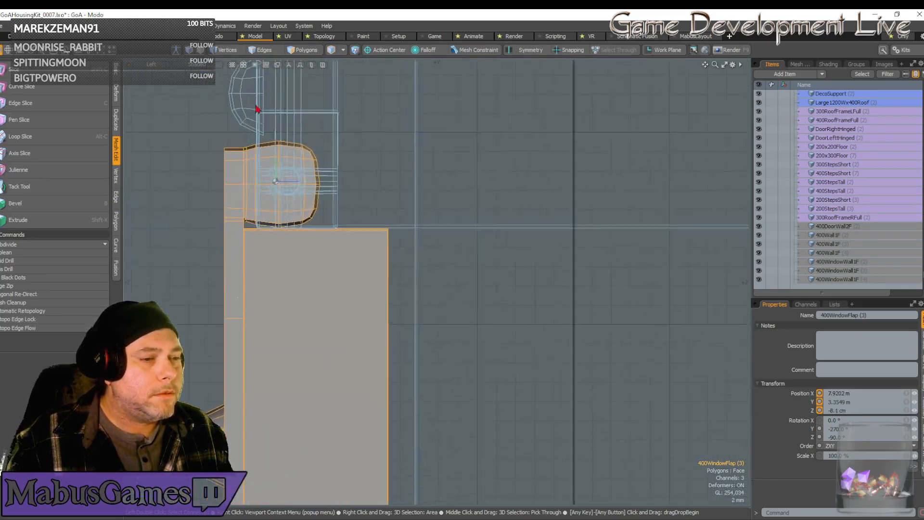
pyautogui.scroll(3, 269, 129)
pyautogui.scroll(1, 277, 136)
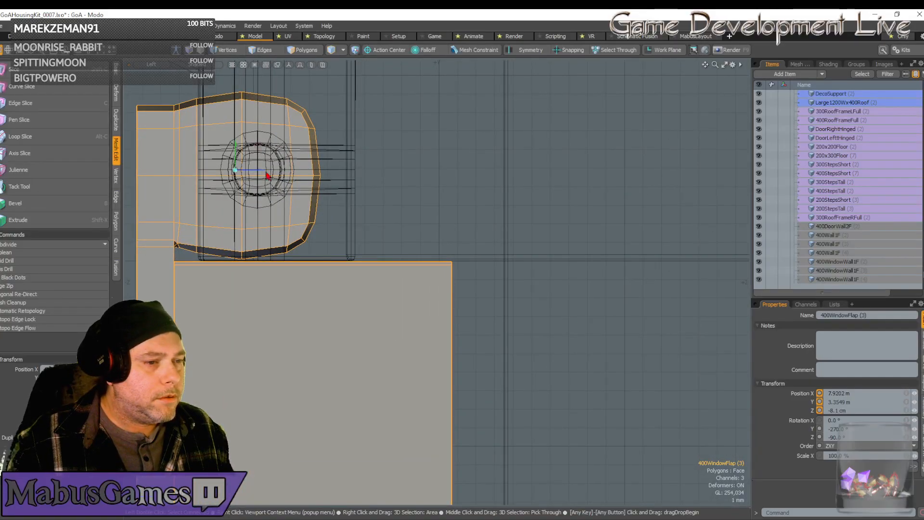
pyautogui.moveTo(259, 176); pyautogui.dragTo(275, 176)
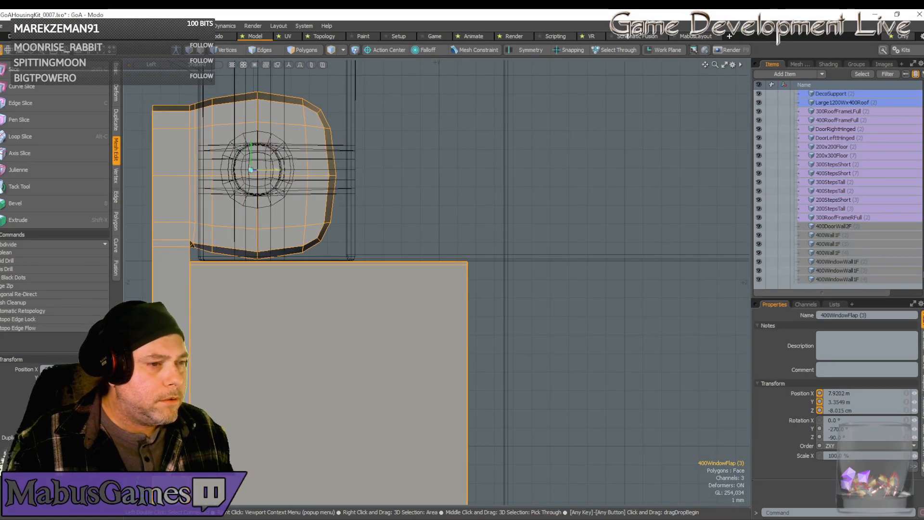
# Move the window flap along Z to -7.978 cm, bringing its hinge centre close to the hinge pin's centre line.
pyautogui.scroll(5, 276, 176)
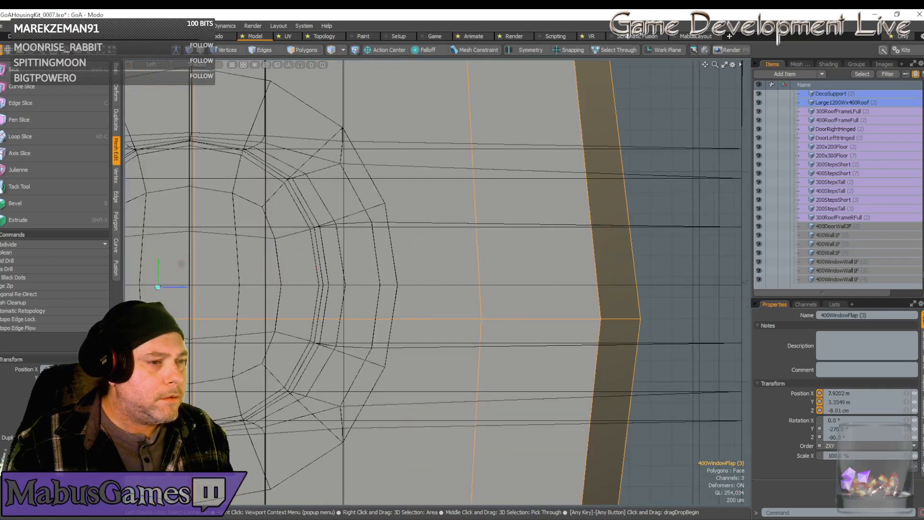
pyautogui.scroll(1, 177, 288)
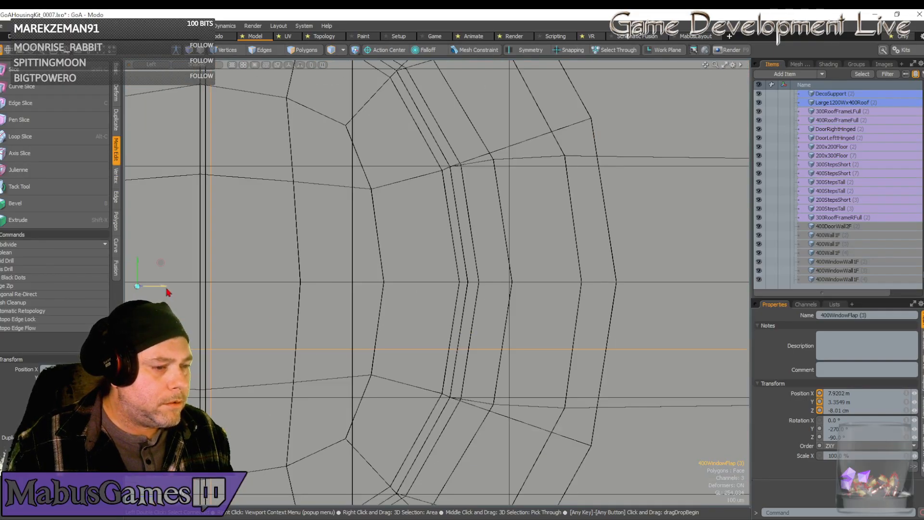
pyautogui.moveTo(166, 288); pyautogui.dragTo(156, 289)
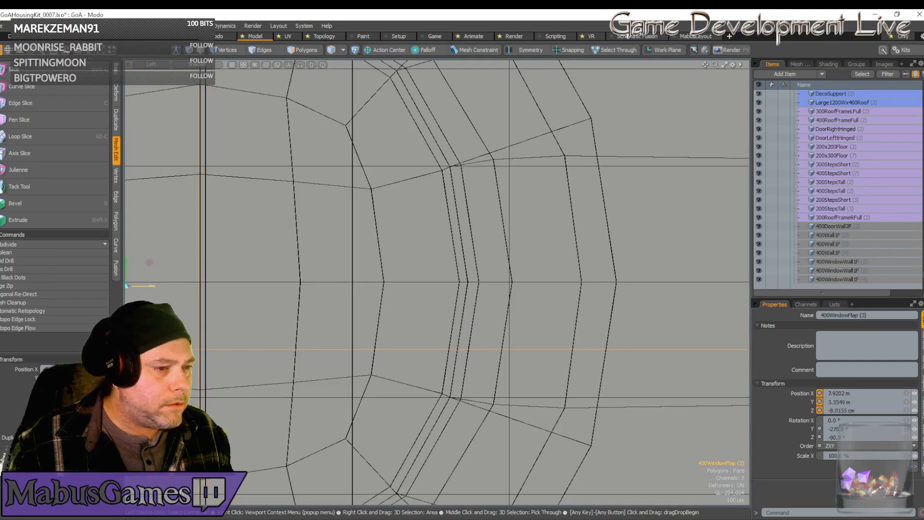
pyautogui.scroll(-3, 171, 278)
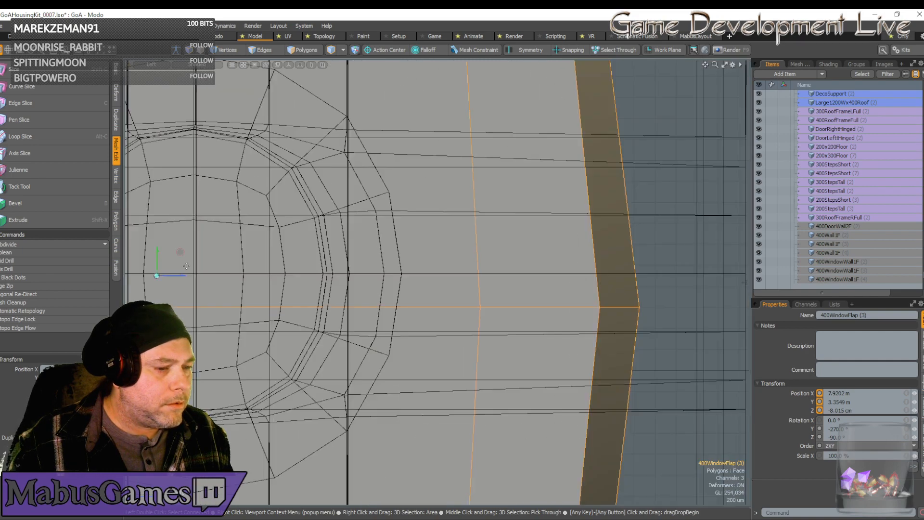
pyautogui.moveTo(191, 274); pyautogui.dragTo(211, 273)
# Fine-tune the window flap along Z to -7.9798 cm, exactly on the hinge pin's centre line.
pyautogui.scroll(5, 202, 279)
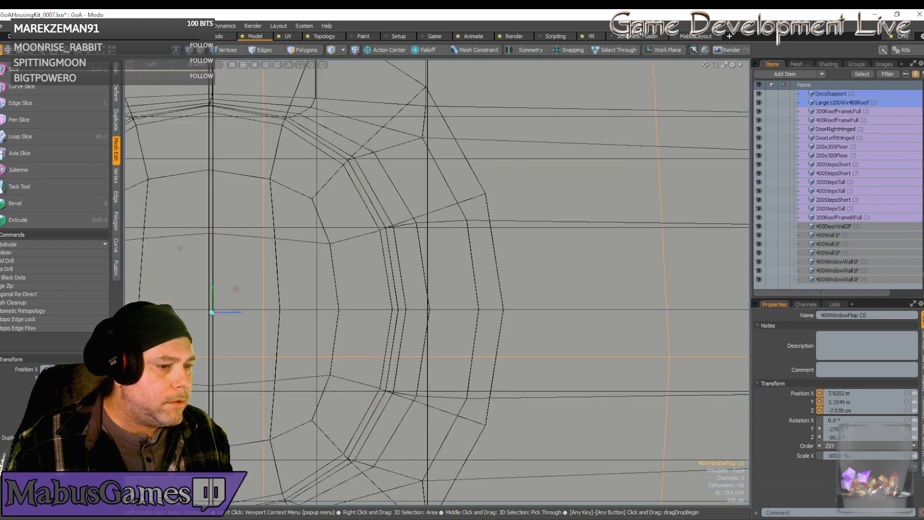
pyautogui.scroll(2, 257, 380)
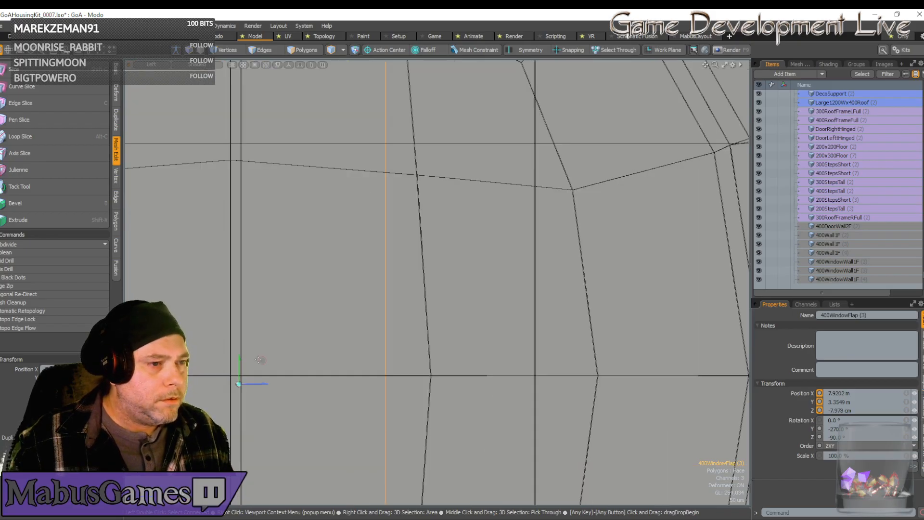
pyautogui.moveTo(256, 388); pyautogui.dragTo(249, 388)
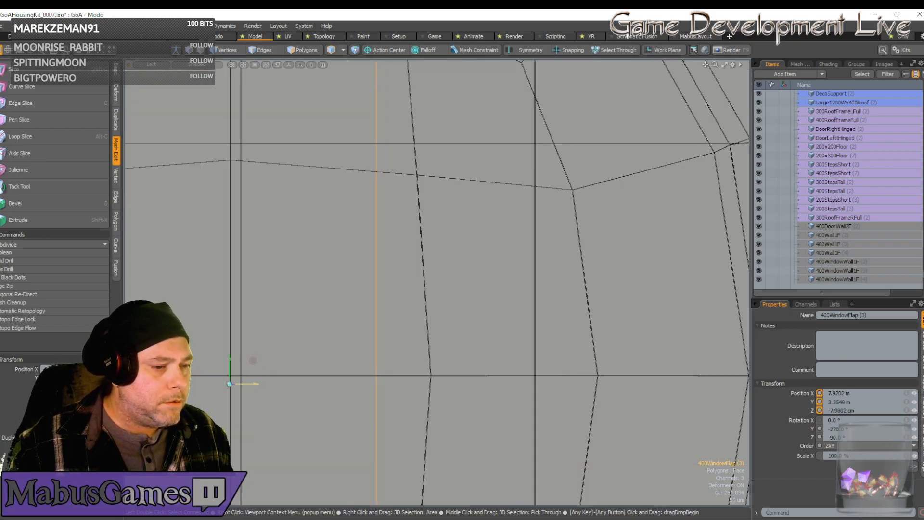
pyautogui.scroll(2, 212, 380)
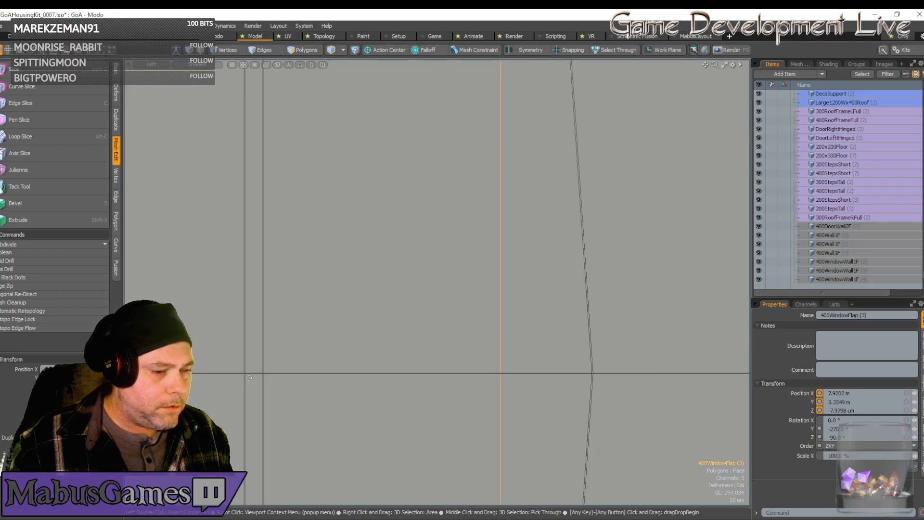
# Switch the viewport from the Left view back to Perspective.
pyautogui.scroll(-2, 249, 378)
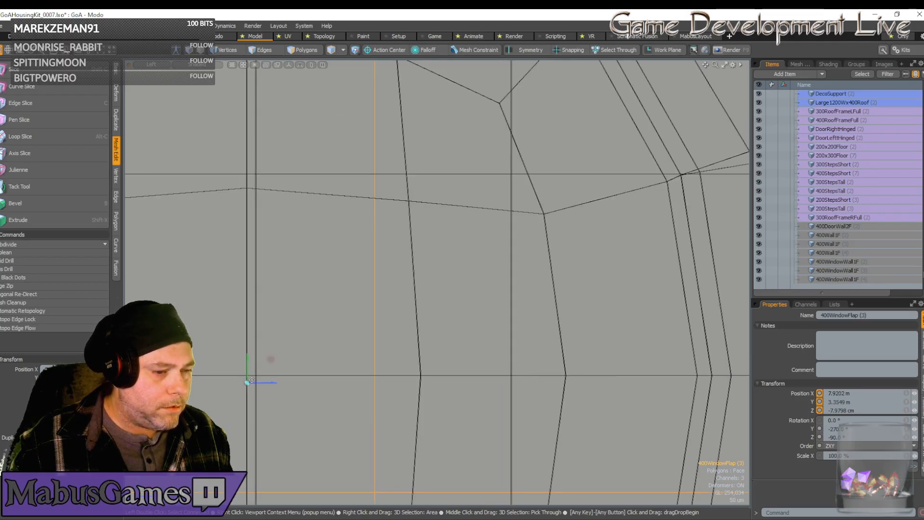
pyautogui.scroll(-8, 252, 379)
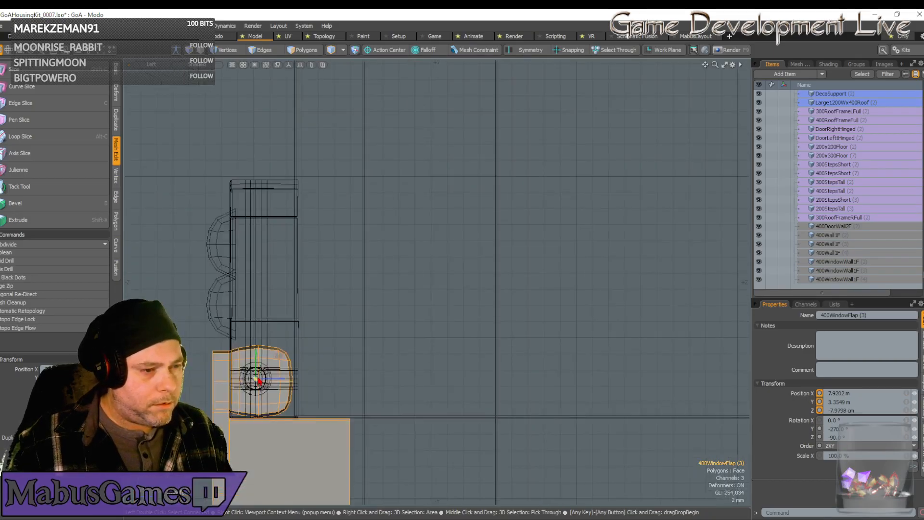
pyautogui.scroll(-8, 259, 380)
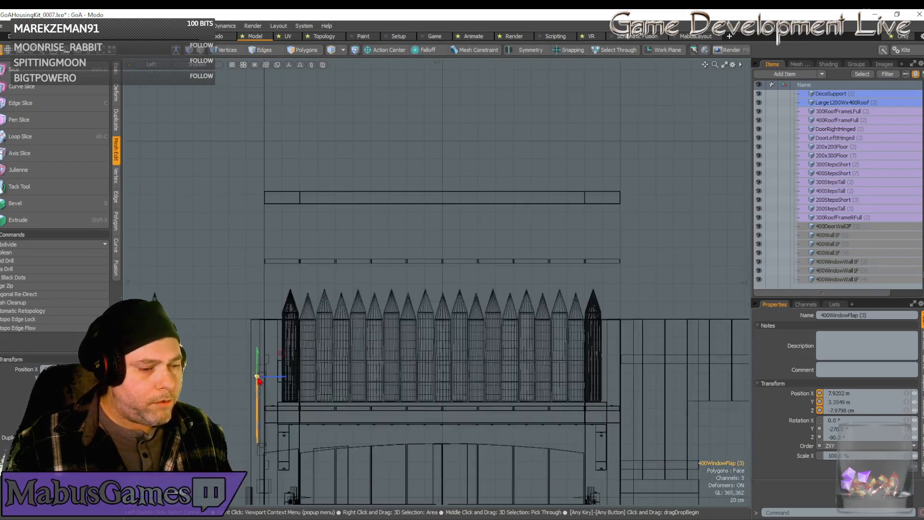
pyautogui.scroll(-5, 258, 380)
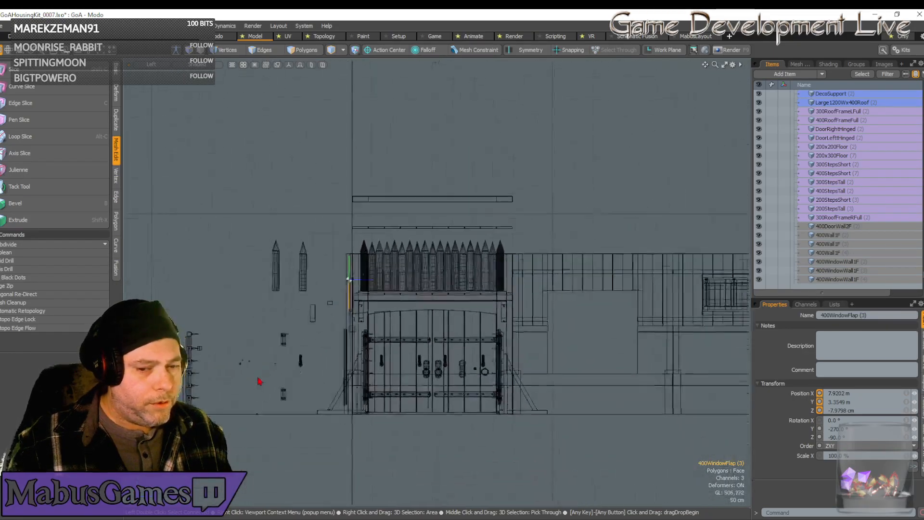
pyautogui.scroll(3, 258, 380)
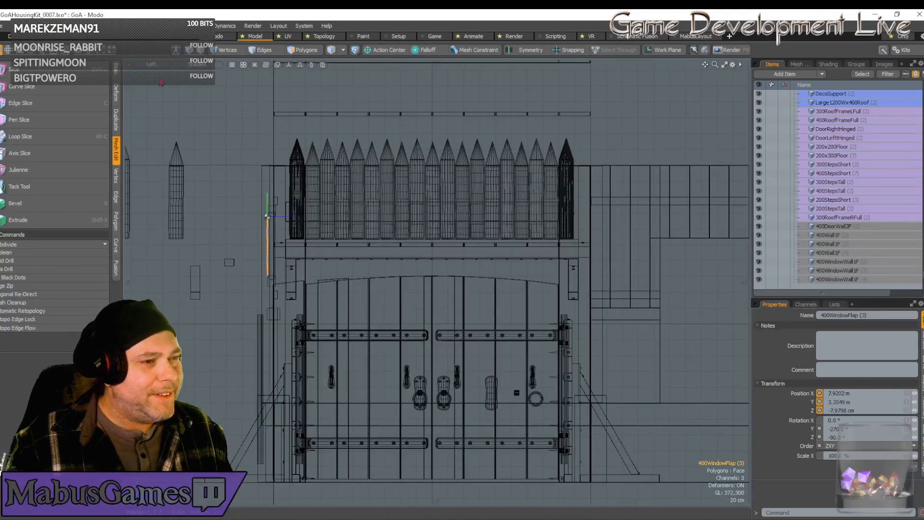
pyautogui.click(151, 64)
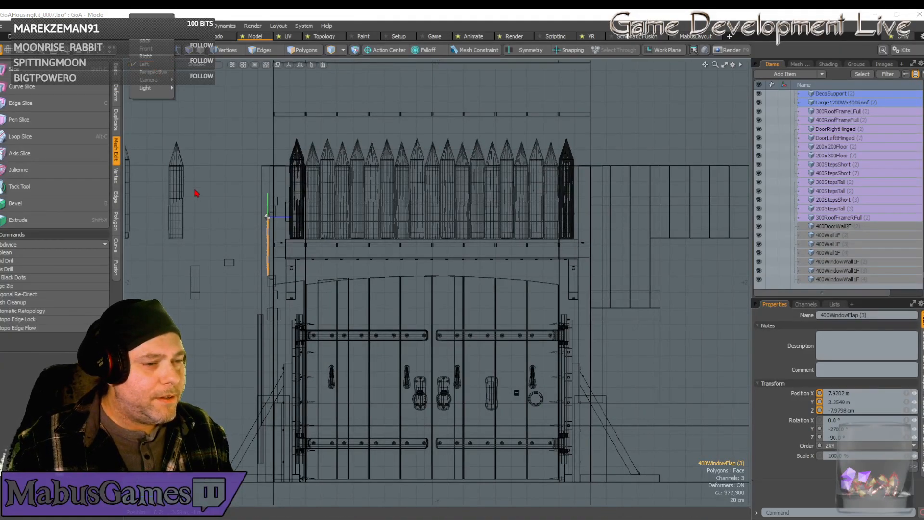
pyautogui.click(152, 72)
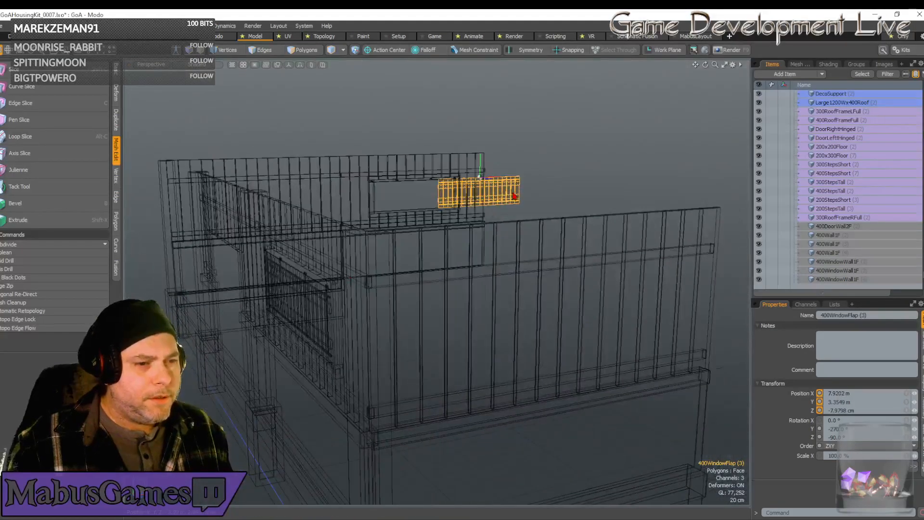
# Select the rotated window wall at the end of the side wall and fit the view to it.
pyautogui.keyDown('alt'); pyautogui.moveTo(573, 188); pyautogui.dragTo(404, 279); pyautogui.keyUp('alt')
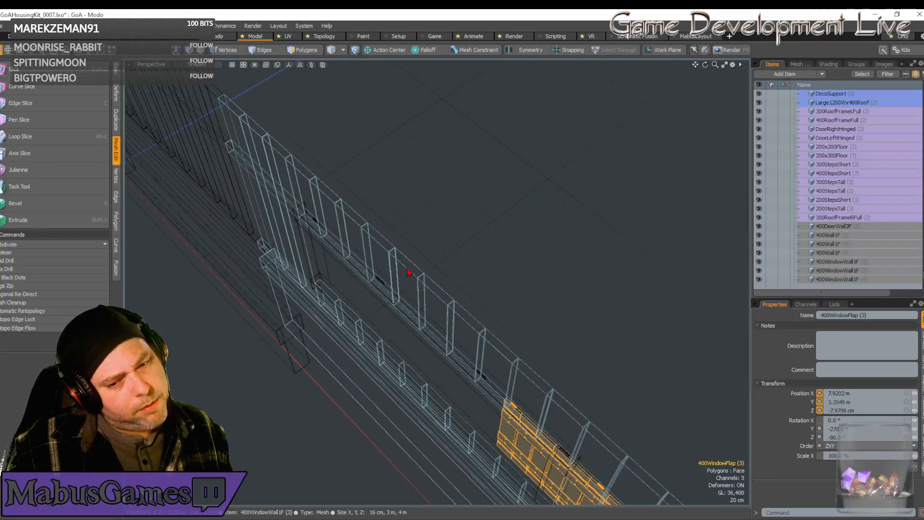
pyautogui.click(407, 272)
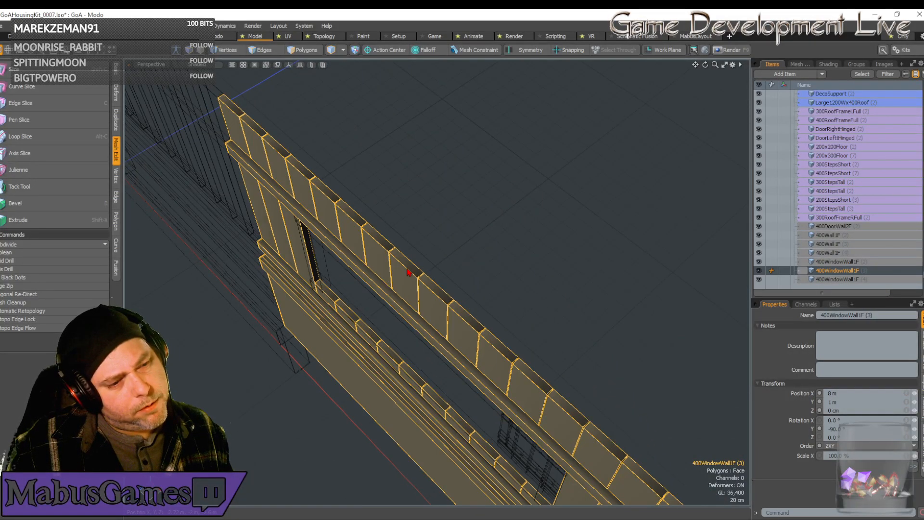
pyautogui.hotkey('shift', 'a')
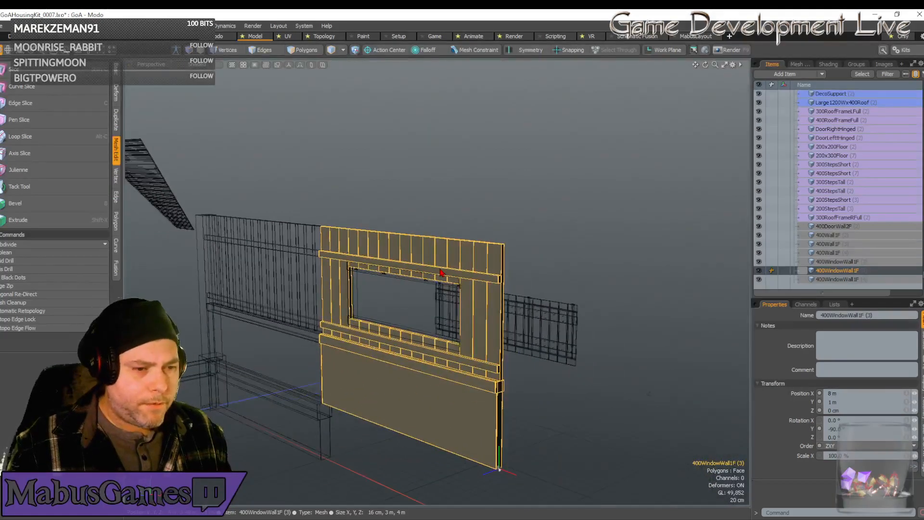
# Check the 400WindowWall1F and 400WindowWall2F entries in the item list to identify which copies belong to the new building.
pyautogui.click(878, 280)
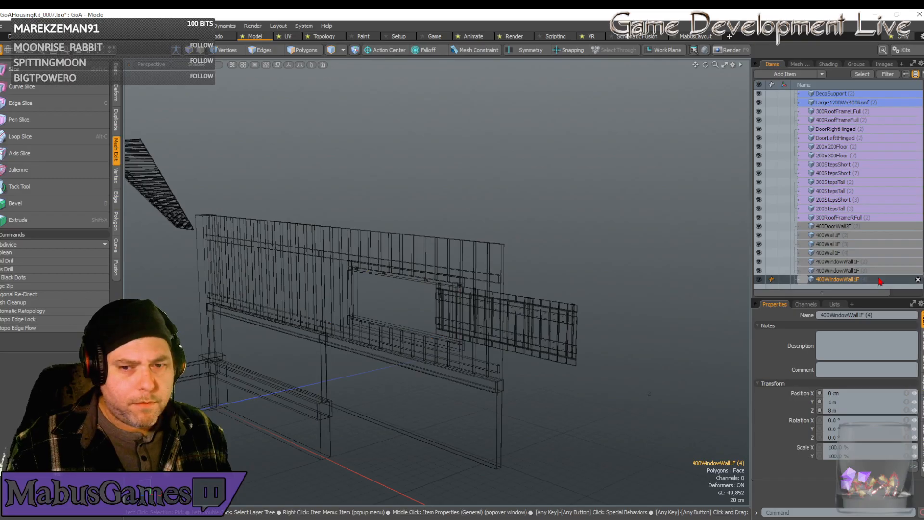
pyautogui.click(879, 272)
pyautogui.click(879, 263)
pyautogui.scroll(-2, 878, 276)
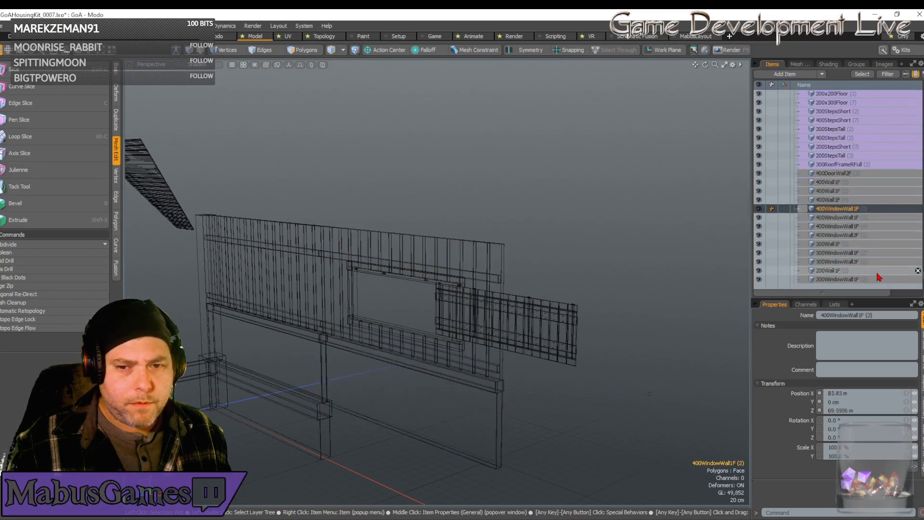
pyautogui.doubleClick(881, 209)
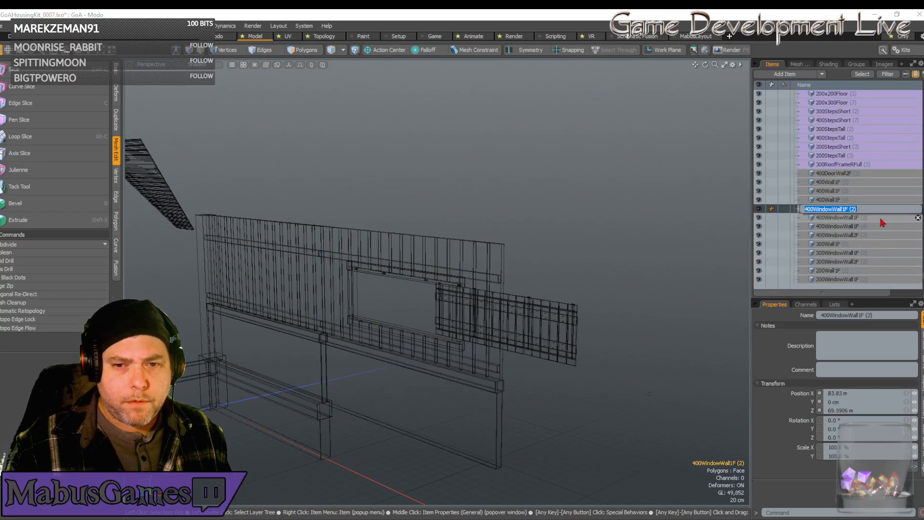
pyautogui.press('Escape')
pyautogui.click(881, 219)
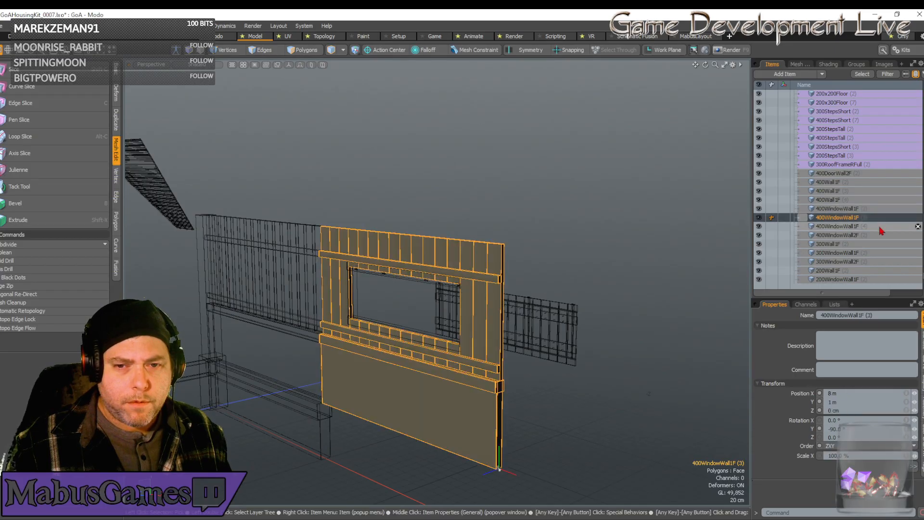
pyautogui.click(877, 224)
pyautogui.click(879, 235)
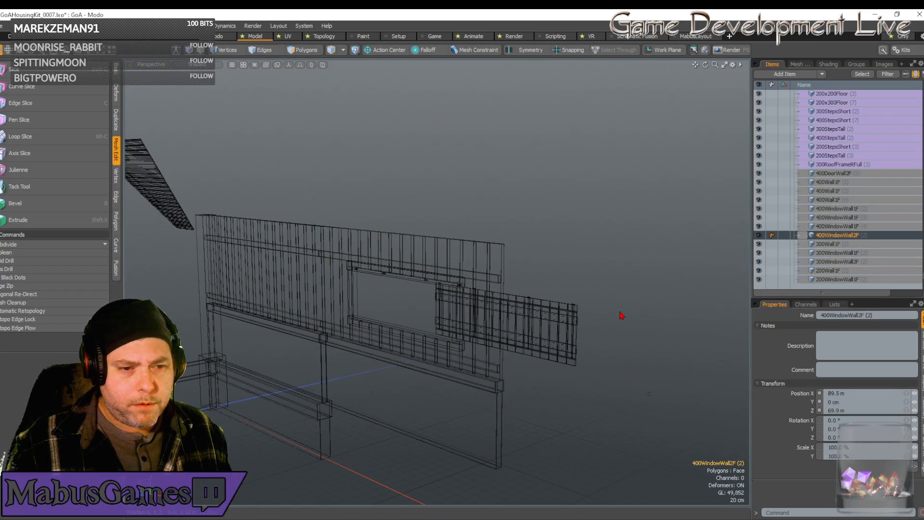
# Select the window flap beside the rotated window wall and move it along X to 5.9202 m, over the window opening.
pyautogui.click(612, 285)
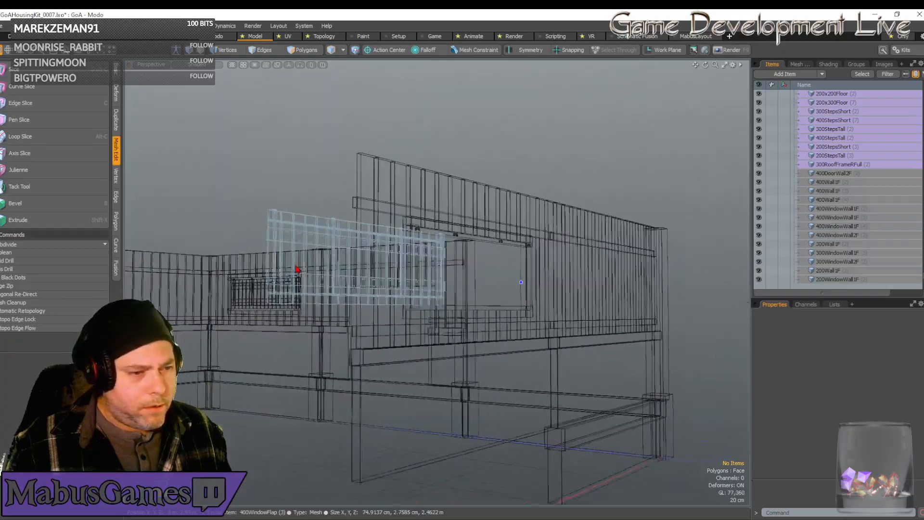
pyautogui.click(301, 258)
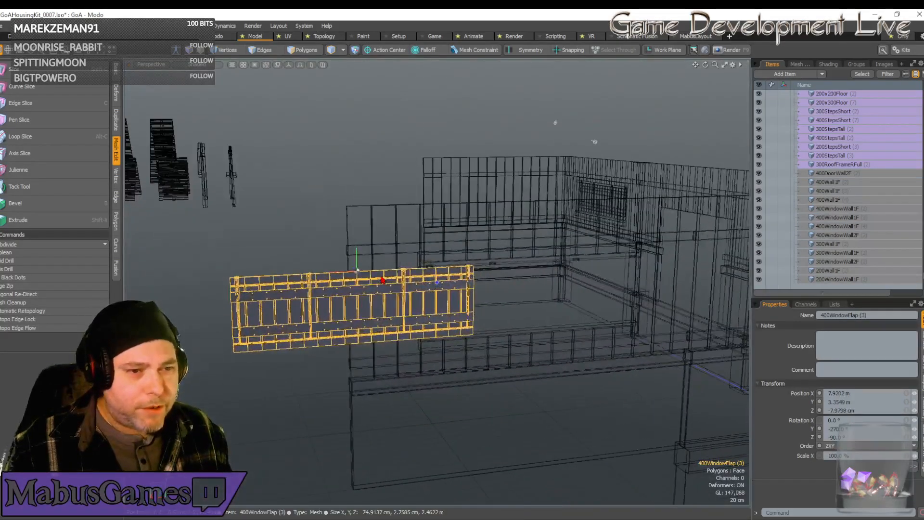
pyautogui.press('w')
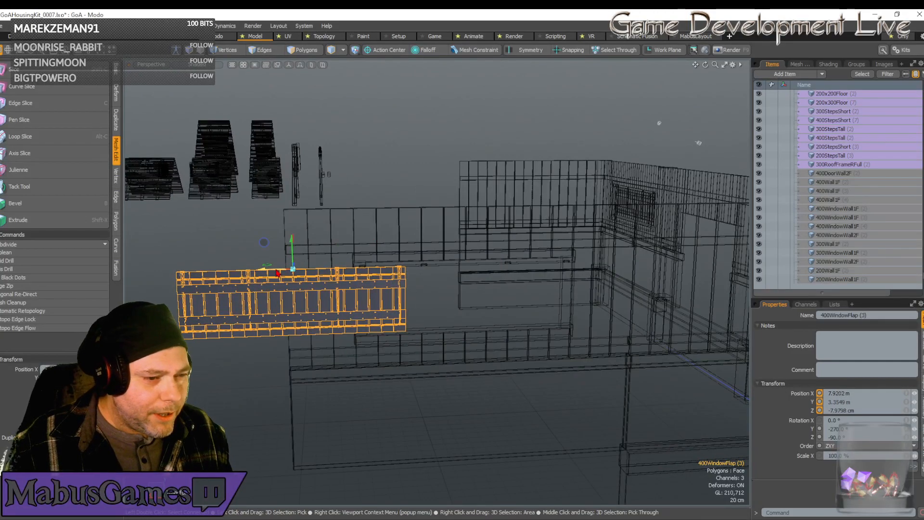
pyautogui.moveTo(274, 273); pyautogui.dragTo(461, 266)
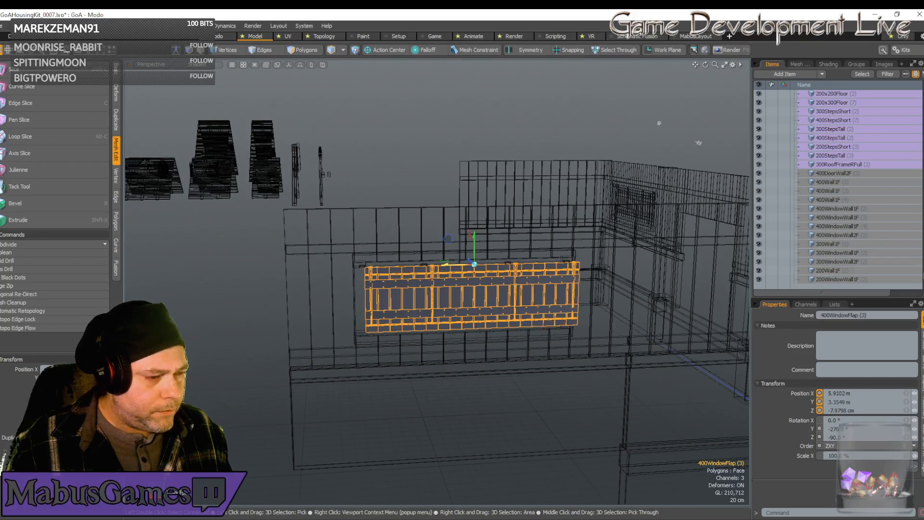
pyautogui.moveTo(461, 265); pyautogui.dragTo(460, 266)
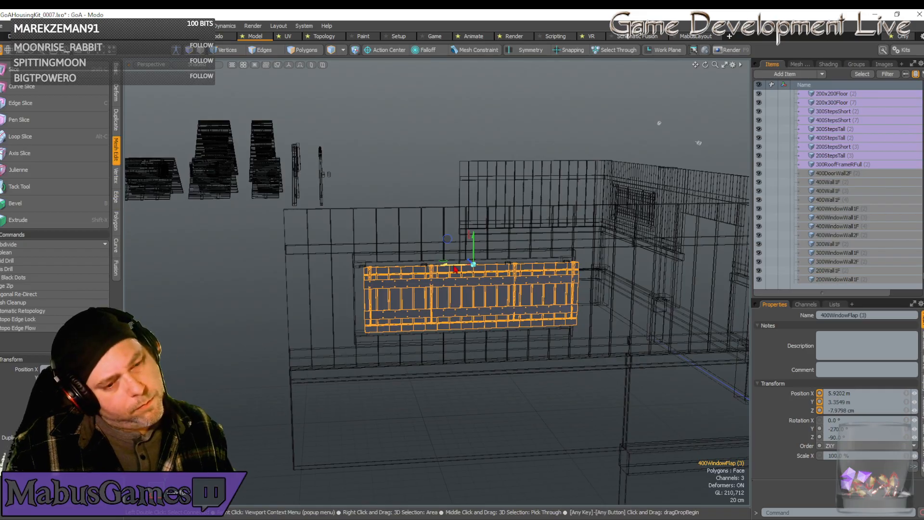
# Shift the window flap along X to 6.0002 m and check its hinge strap against the frame's hinge bracket.
pyautogui.scroll(8, 455, 268)
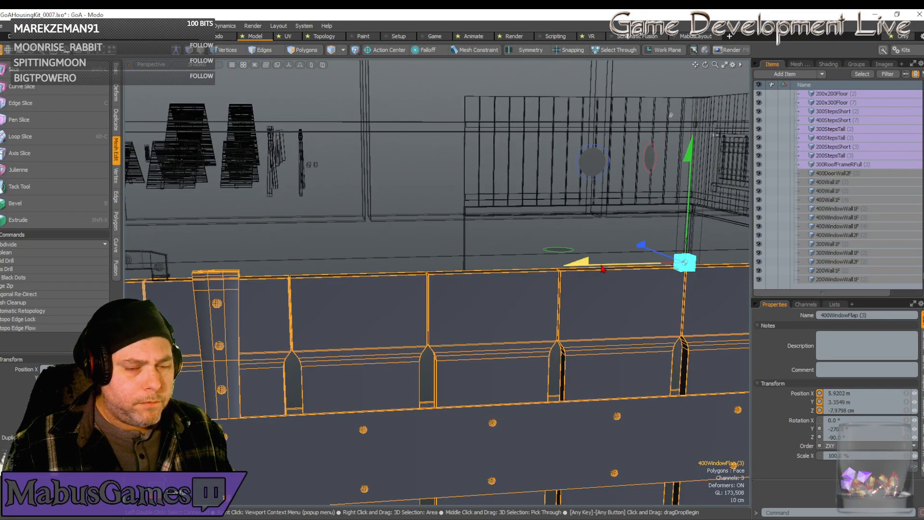
pyautogui.moveTo(603, 269); pyautogui.dragTo(530, 269)
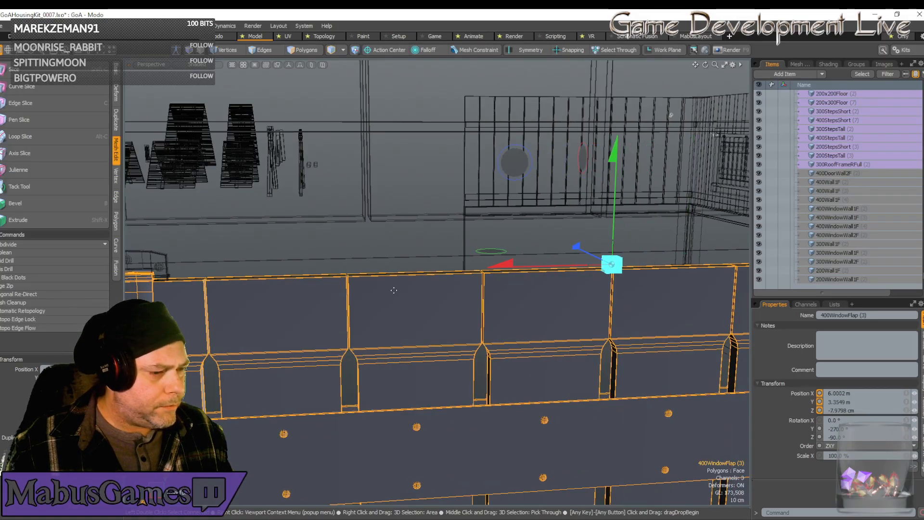
pyautogui.scroll(1, 445, 268)
pyautogui.keyDown('alt'); pyautogui.moveTo(262, 300); pyautogui.dragTo(254, 285); pyautogui.keyUp('alt')
pyautogui.scroll(-5, 253, 285)
pyautogui.scroll(5, 253, 285)
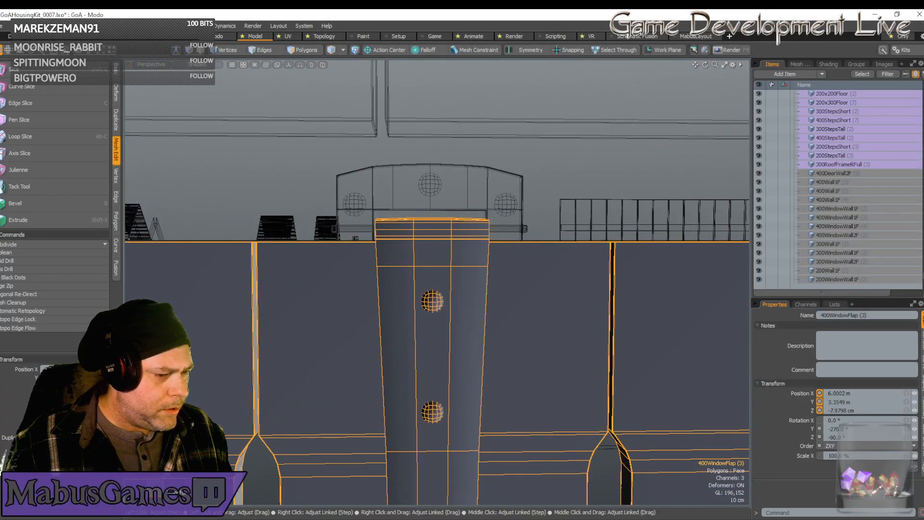
# Try the window flap at a Z position of -8.4198 cm and undo the change.
pyautogui.moveTo(914, 411); pyautogui.dragTo(895, 410)
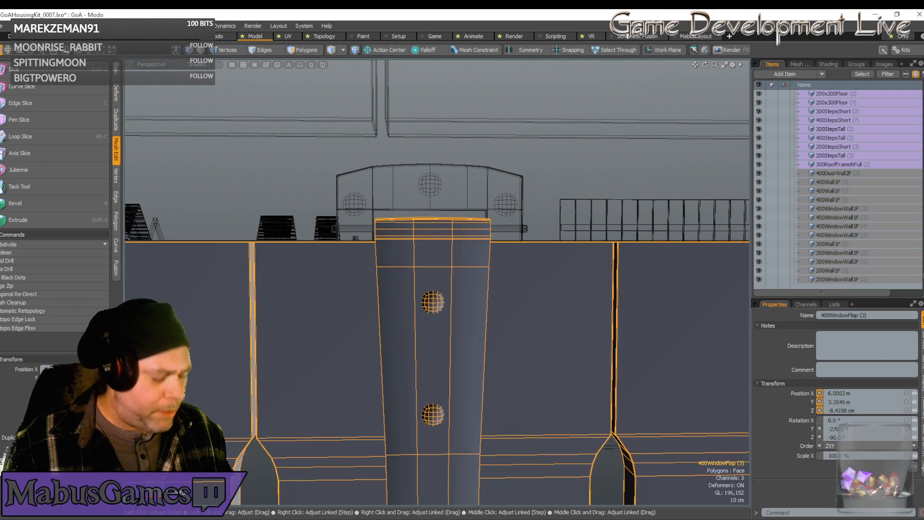
pyautogui.hotkey('ctrl', 'z')
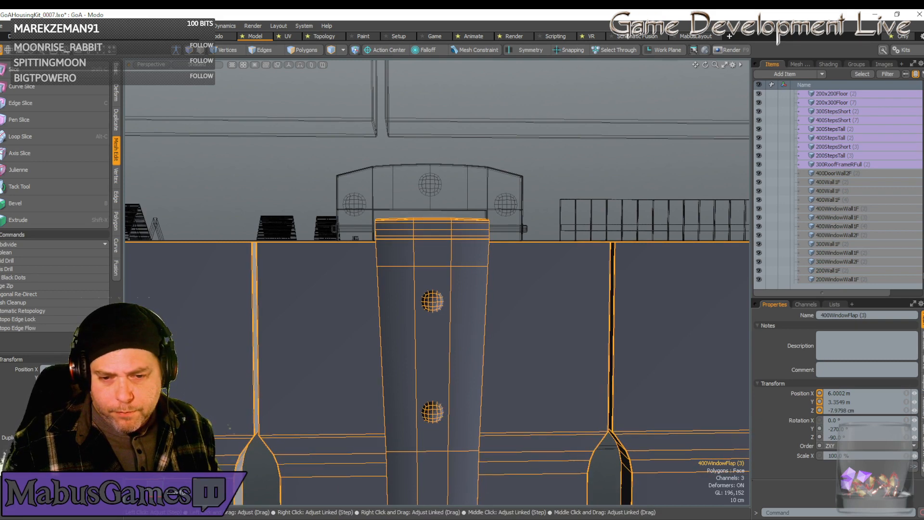
# Set the window flap's X position to 6 m and check its hinge strap against the frame's hinge bracket.
pyautogui.scroll(4, 383, 363)
pyautogui.scroll(-8, 383, 363)
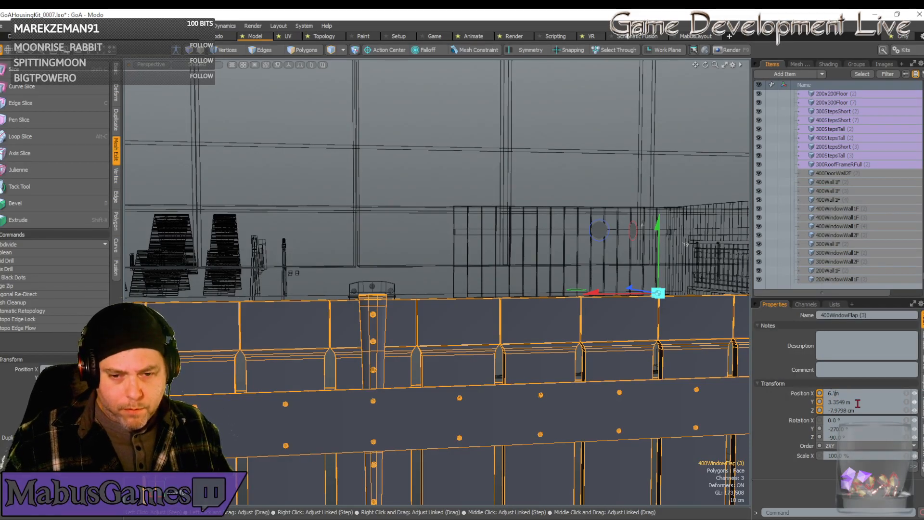
pyautogui.press('BackSpace')
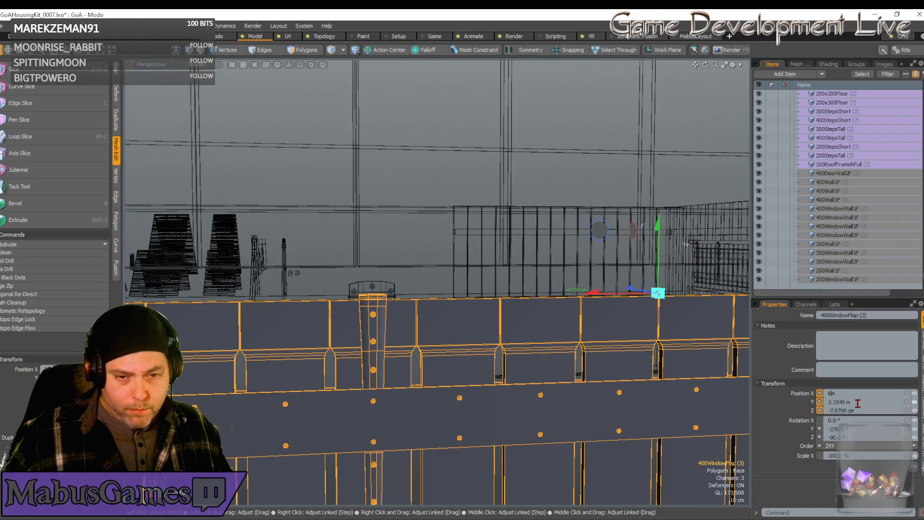
pyautogui.press('Return')
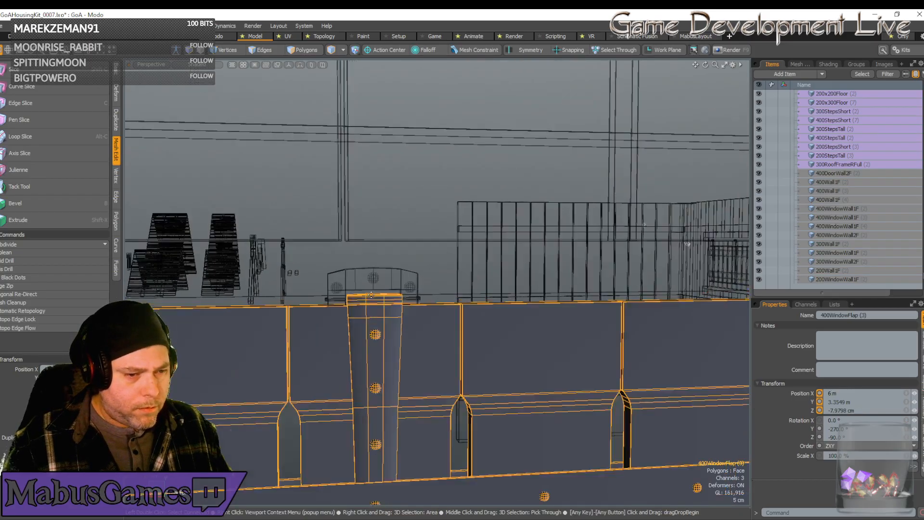
pyautogui.scroll(5, 371, 294)
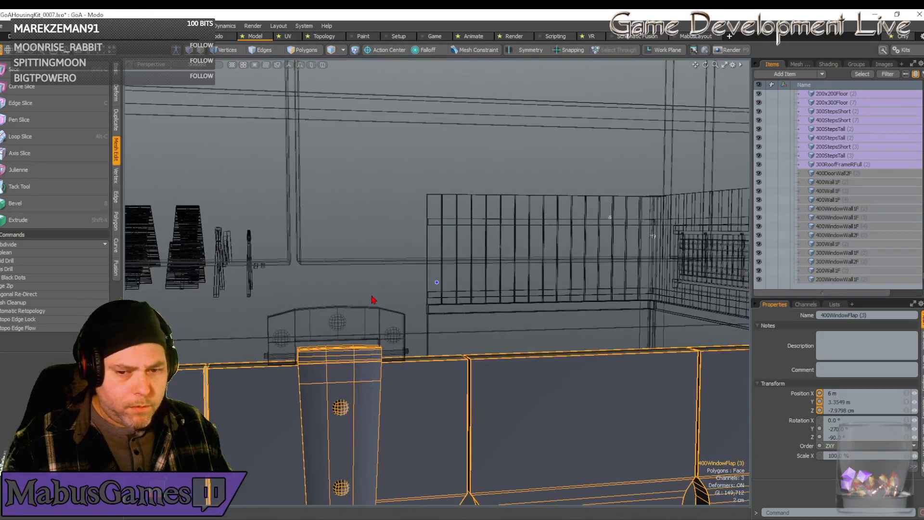
pyautogui.scroll(-4, 373, 301)
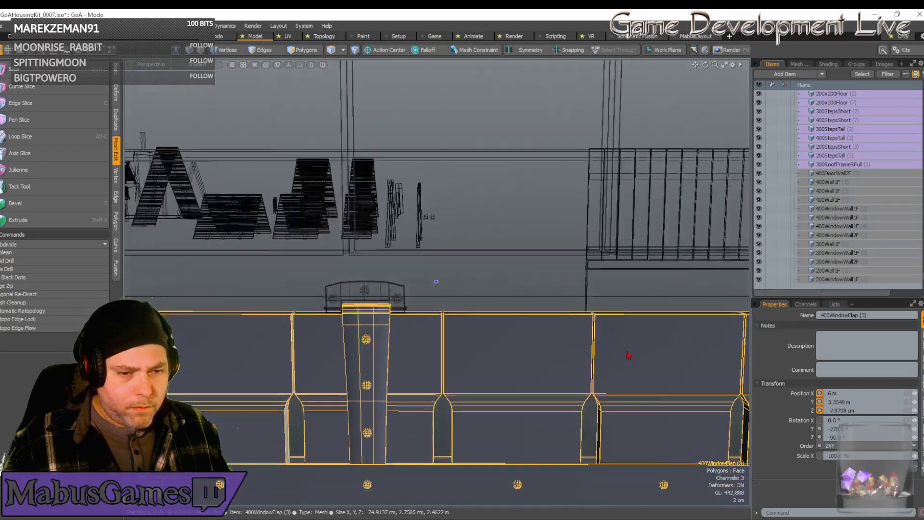
pyautogui.scroll(2, 613, 310)
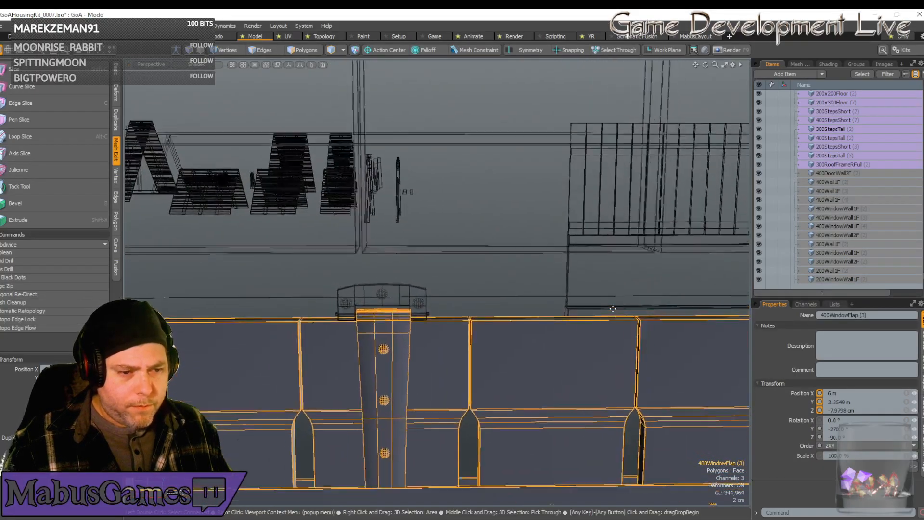
pyautogui.scroll(-3, 612, 308)
# Nudge the window flap along X to 6.001 m and check its fit under the hinge brackets across the window opening.
pyautogui.moveTo(648, 306); pyautogui.dragTo(647, 305)
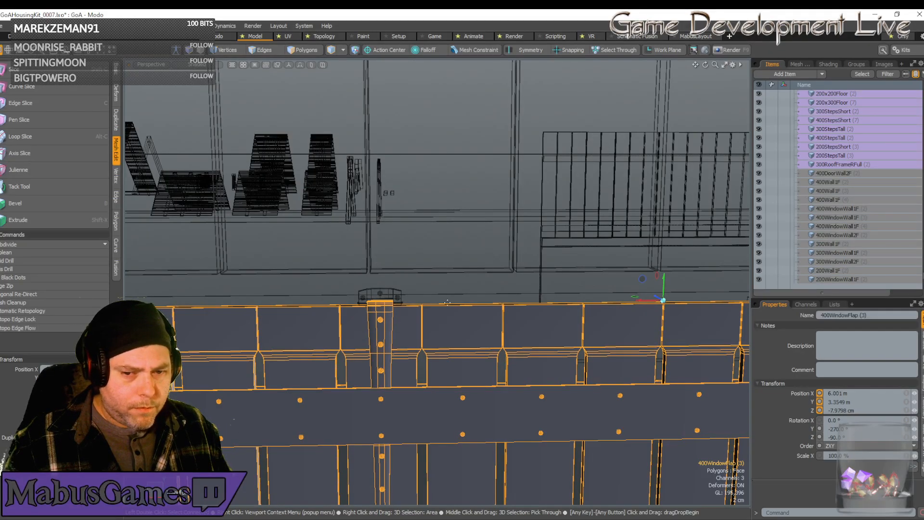
pyautogui.scroll(4, 370, 309)
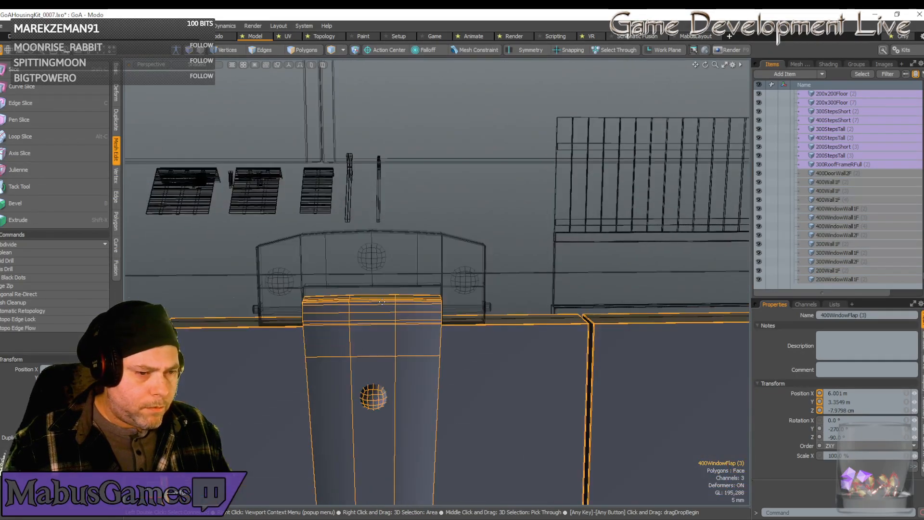
pyautogui.keyDown('alt'); pyautogui.moveTo(382, 302); pyautogui.dragTo(382, 301); pyautogui.keyUp('alt')
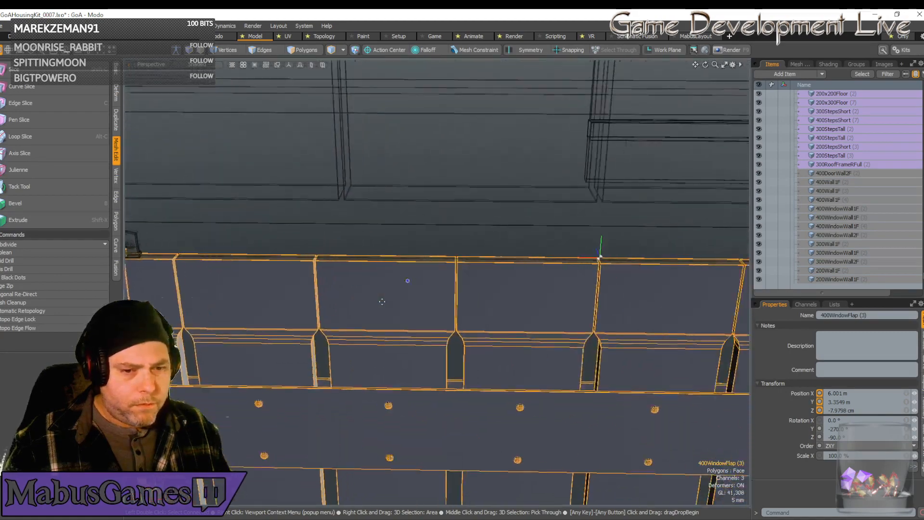
pyautogui.scroll(-8, 383, 304)
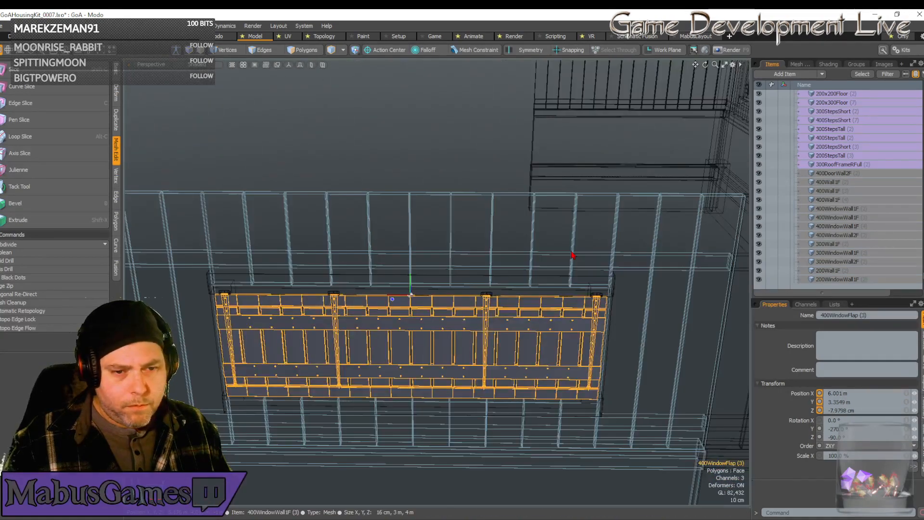
# Select the window wall, its window frame and its flap one after another to compare their position values.
pyautogui.click(572, 255)
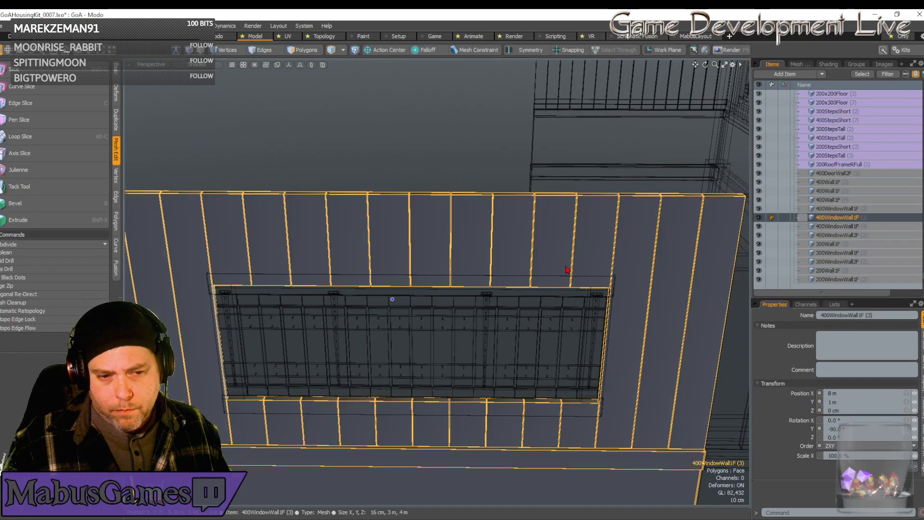
pyautogui.click(558, 295)
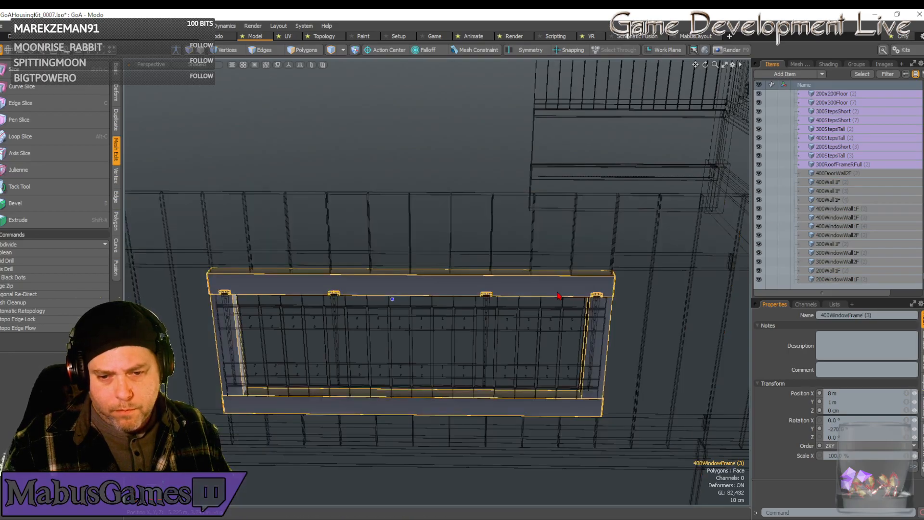
pyautogui.click(546, 321)
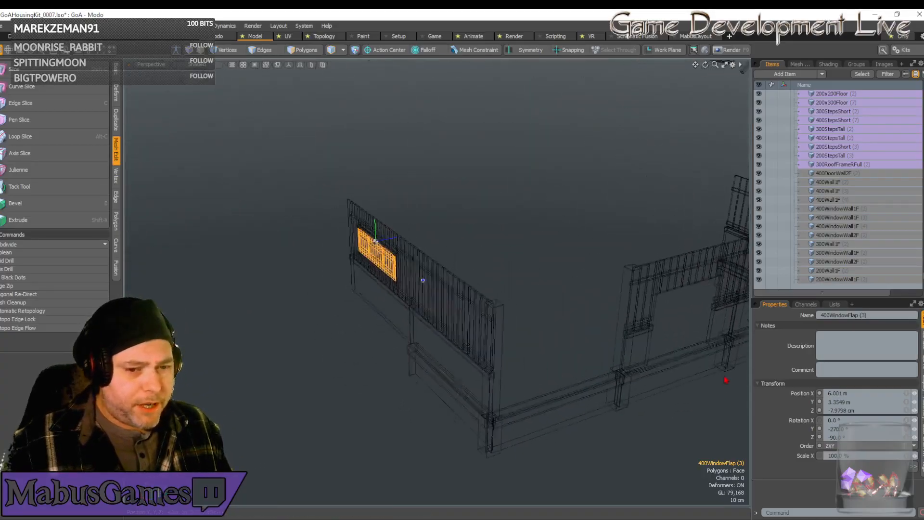
# Duplicate the window wall beside the doorway with its frame and flap, and move the copies along Z to the doorway's opposite side.
pyautogui.click(613, 257)
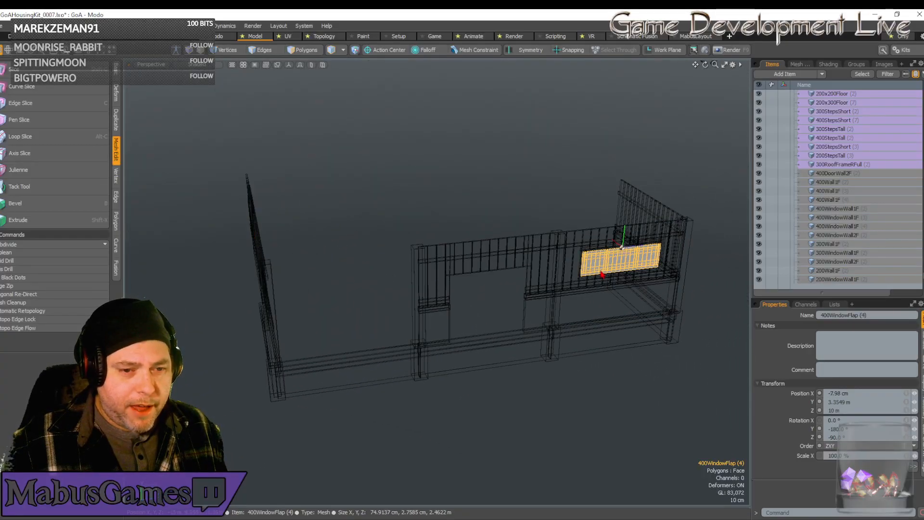
pyautogui.keyDown('shift'); pyautogui.click(598, 289); pyautogui.keyUp('shift')
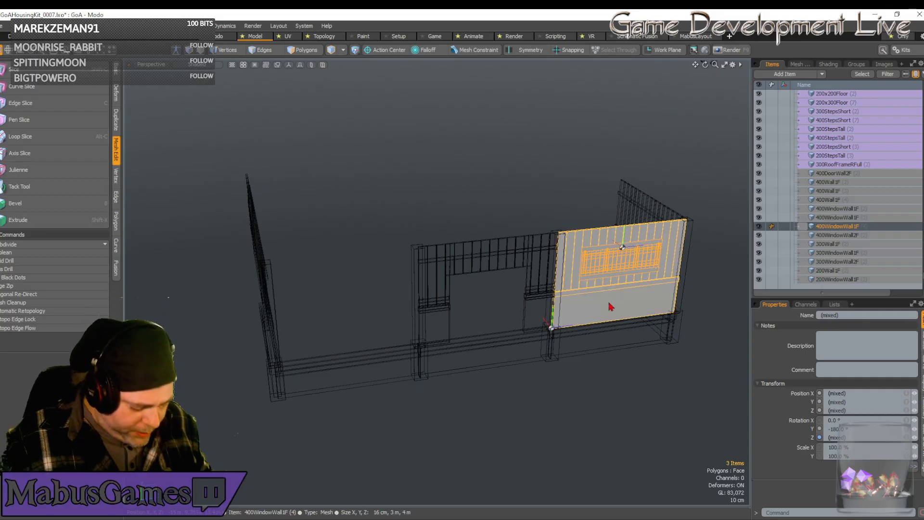
pyautogui.hotkey('ctrl', 'd')
pyautogui.press('w')
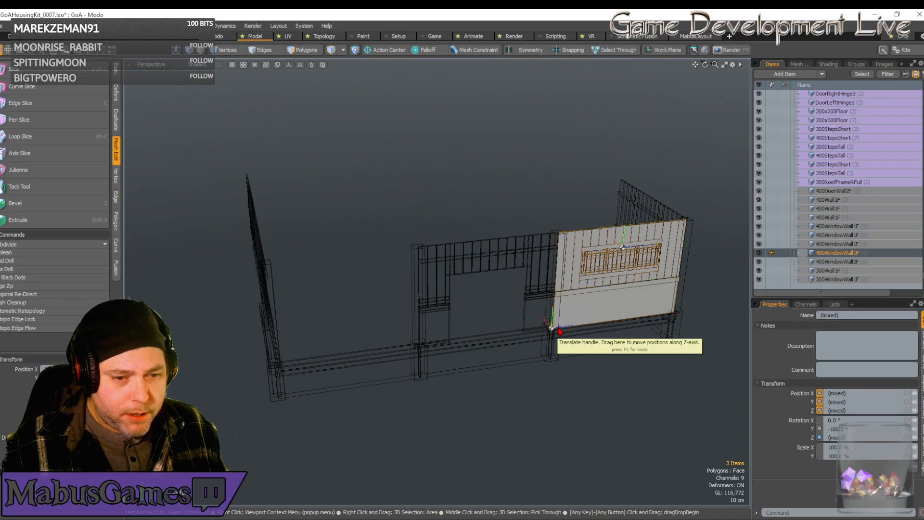
pyautogui.moveTo(558, 330); pyautogui.dragTo(276, 364)
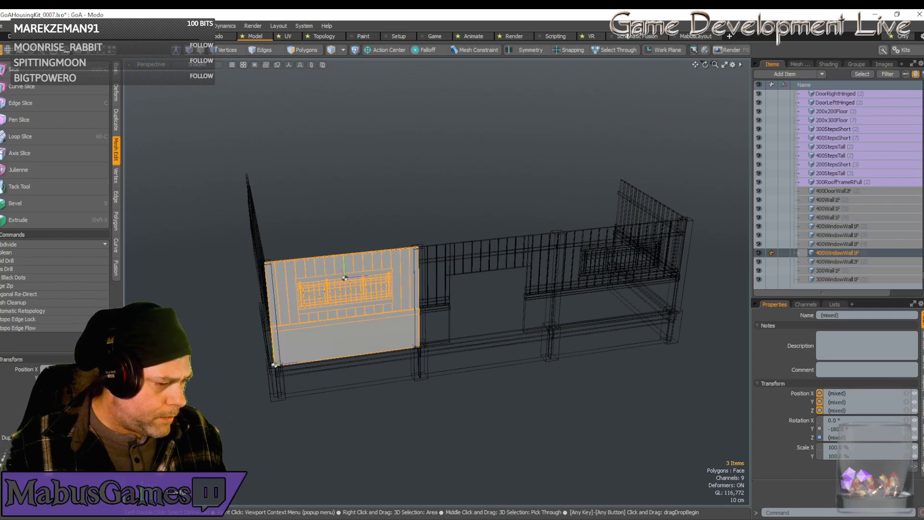
# Duplicate the 400Foundation piece at X 4 m and move the copy along X to 8 m, under the window wall.
pyautogui.keyDown('alt'); pyautogui.moveTo(278, 371); pyautogui.dragTo(594, 285); pyautogui.keyUp('alt')
pyautogui.click(591, 288)
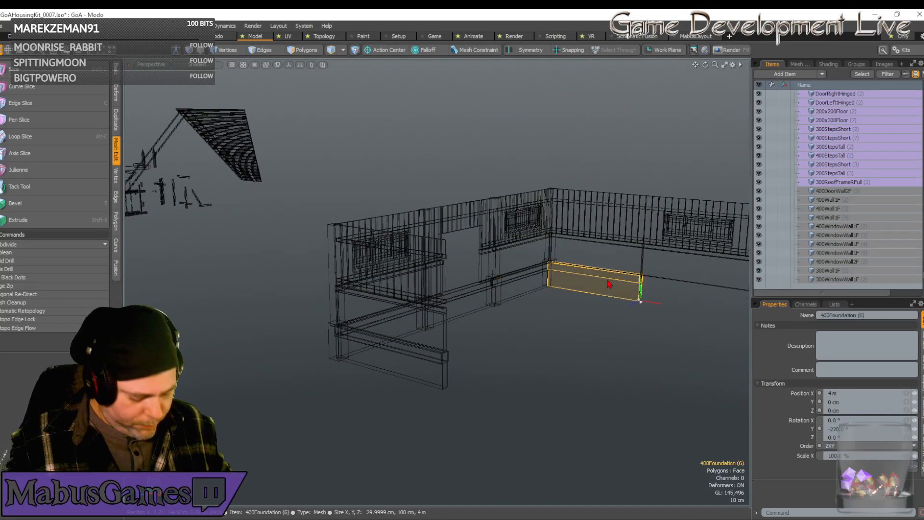
pyautogui.hotkey('ctrl', 'd')
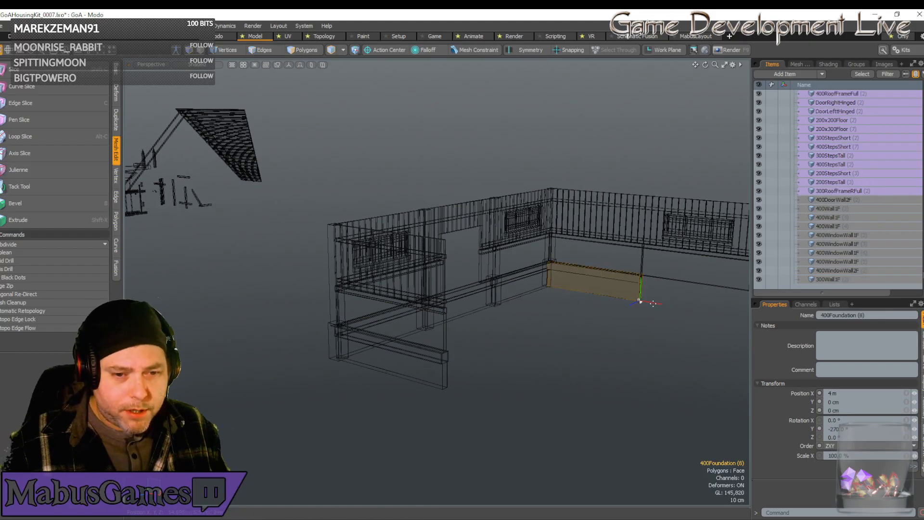
pyautogui.press('w')
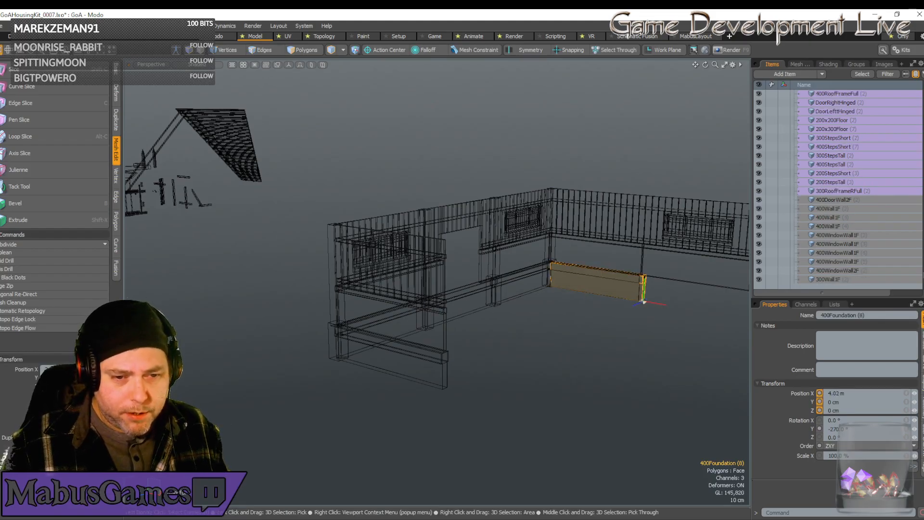
pyautogui.moveTo(654, 302); pyautogui.dragTo(750, 317)
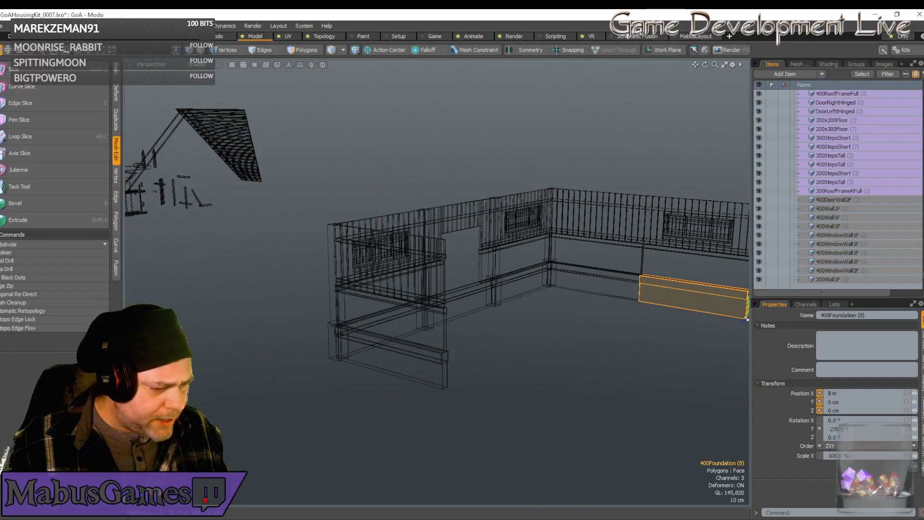
# Search the computer's apps and documents for "sketchup" and close the search.
pyautogui.press('super')
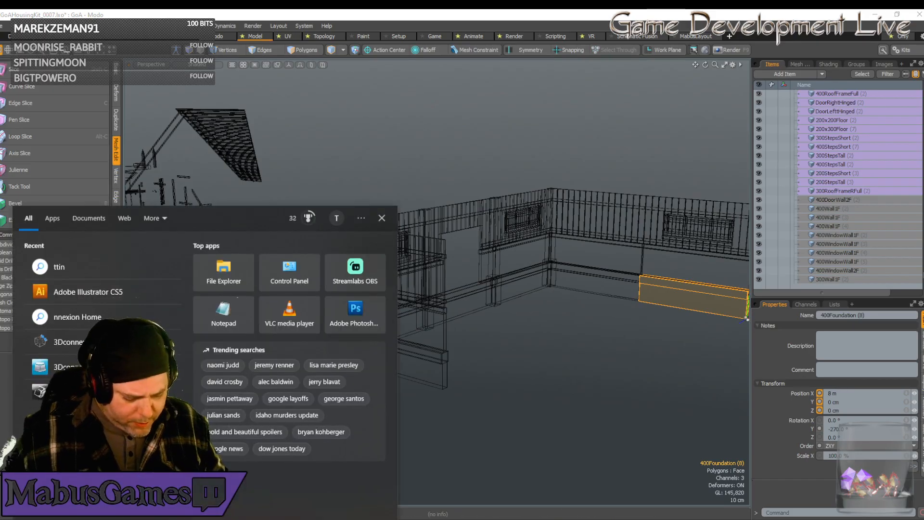
pyautogui.write('sketchup')
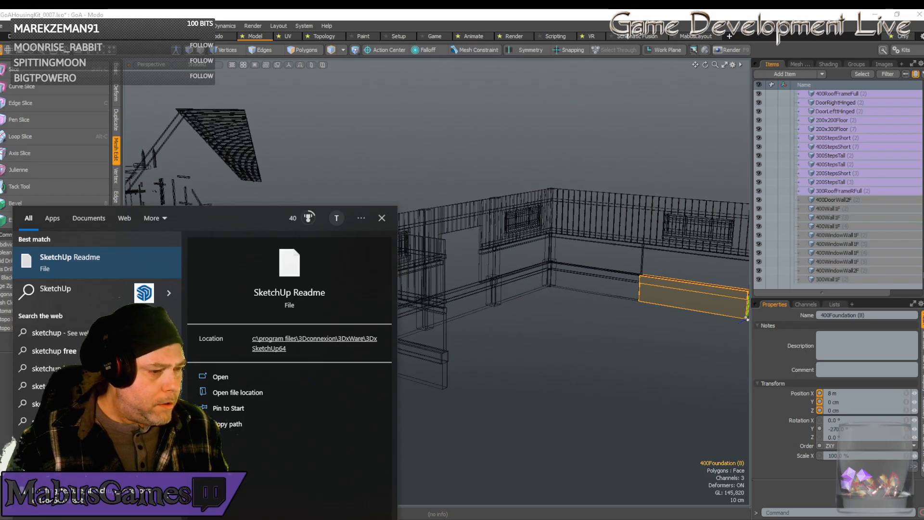
pyautogui.click(52, 218)
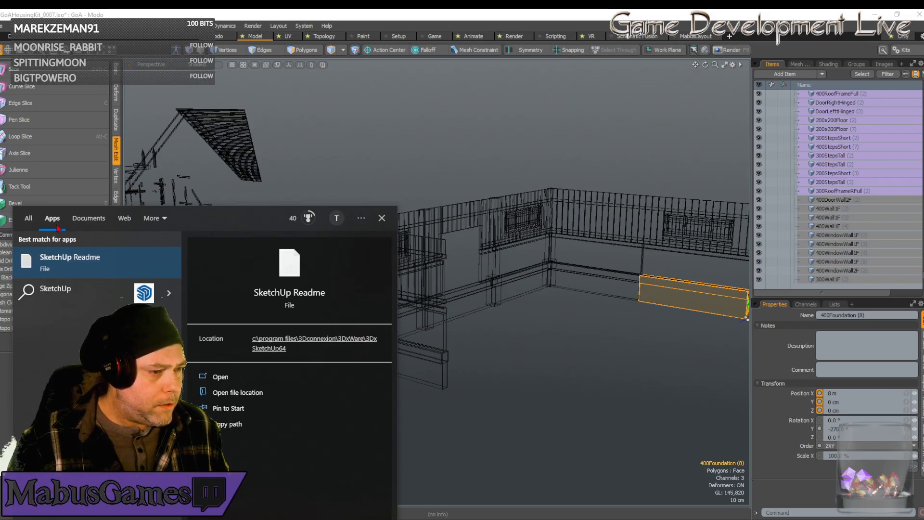
pyautogui.click(95, 220)
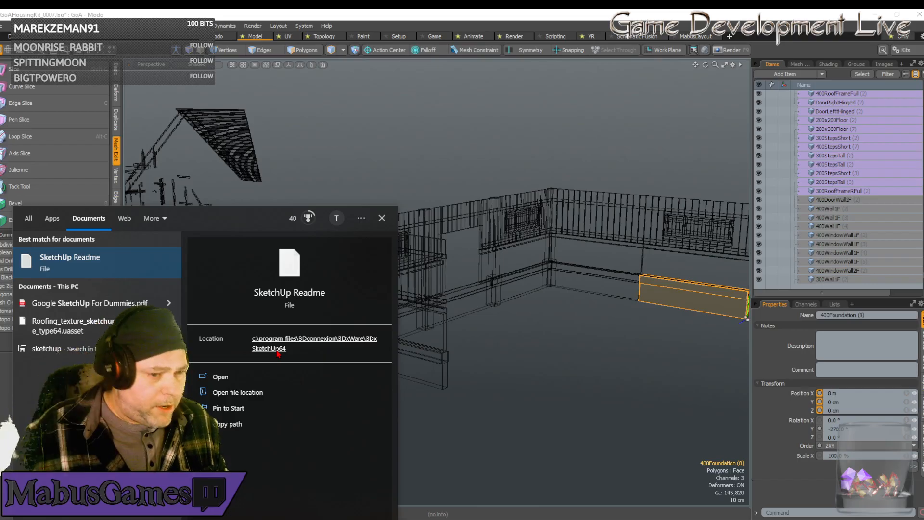
pyautogui.click(381, 218)
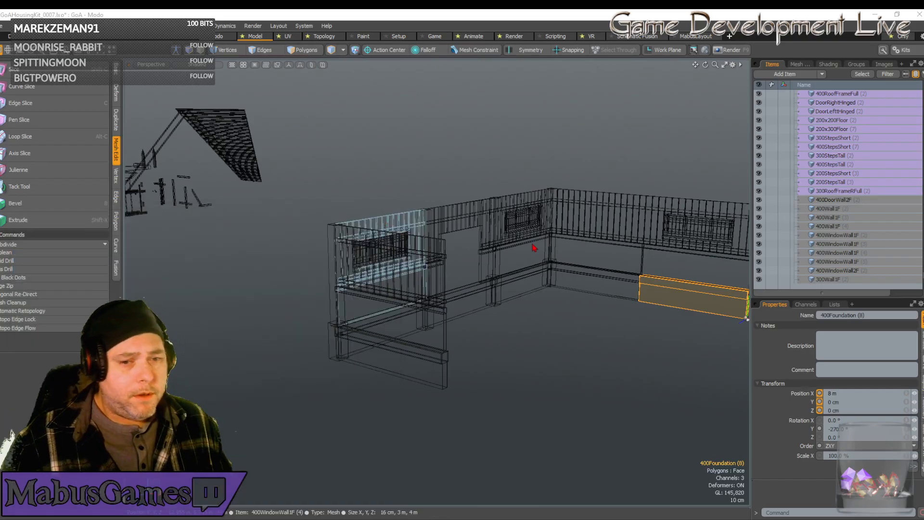
# Duplicate the corner's foundation post and wall post together and move the copies along X to 4 m, between the two walls.
pyautogui.click(585, 143)
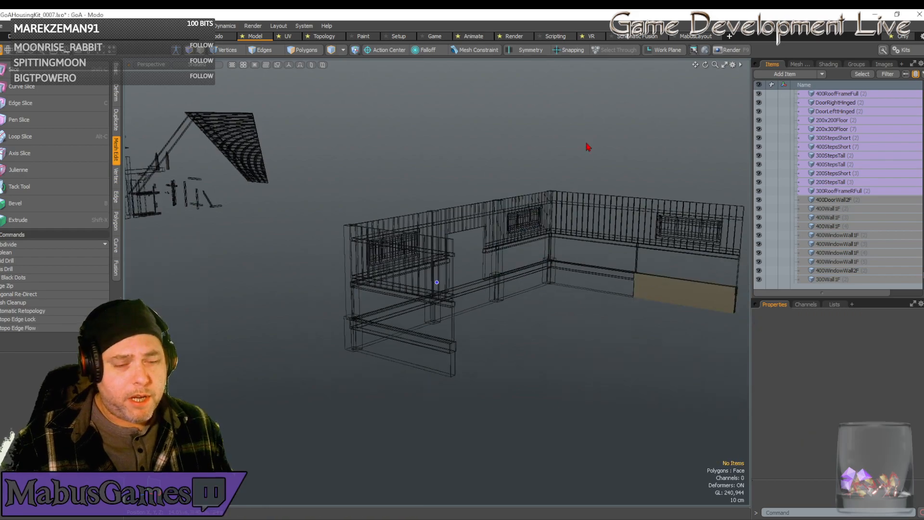
pyautogui.keyDown('alt'); pyautogui.moveTo(586, 146); pyautogui.dragTo(539, 434); pyautogui.keyUp('alt')
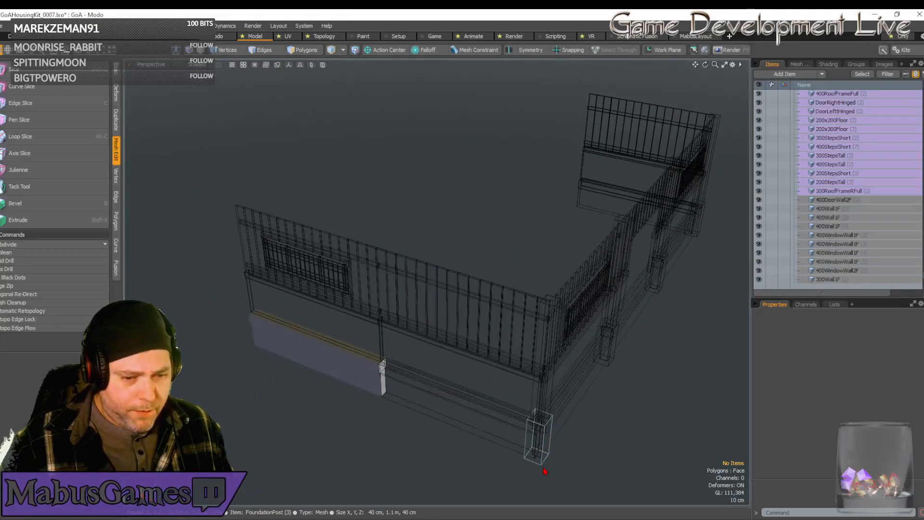
pyautogui.click(537, 436)
pyautogui.keyDown('shift'); pyautogui.click(553, 392); pyautogui.keyUp('shift')
pyautogui.keyDown('alt'); pyautogui.moveTo(554, 392); pyautogui.dragTo(548, 391); pyautogui.keyUp('alt')
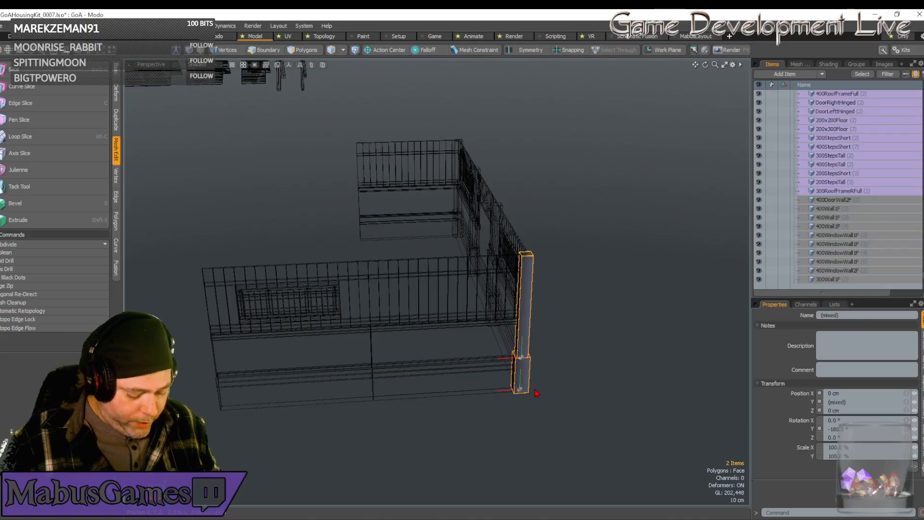
pyautogui.hotkey('ctrl', 'd')
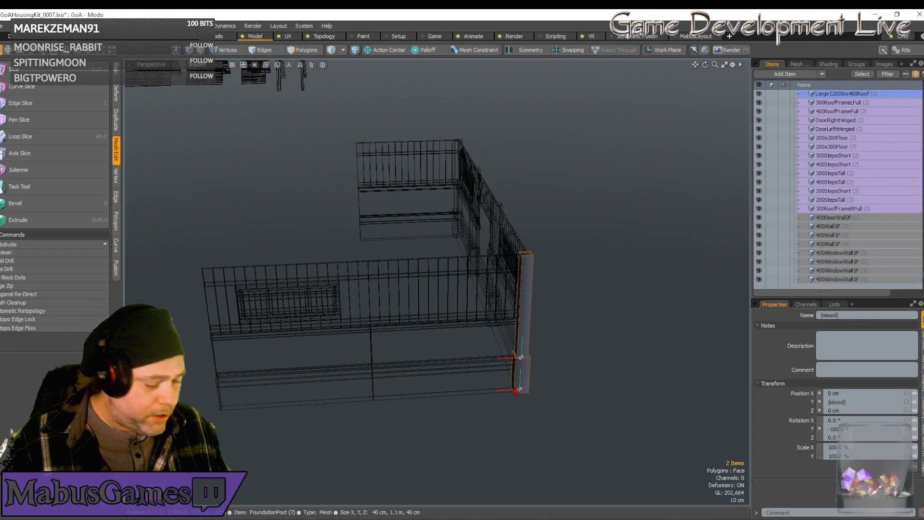
pyautogui.press('w')
pyautogui.moveTo(519, 362); pyautogui.dragTo(372, 364)
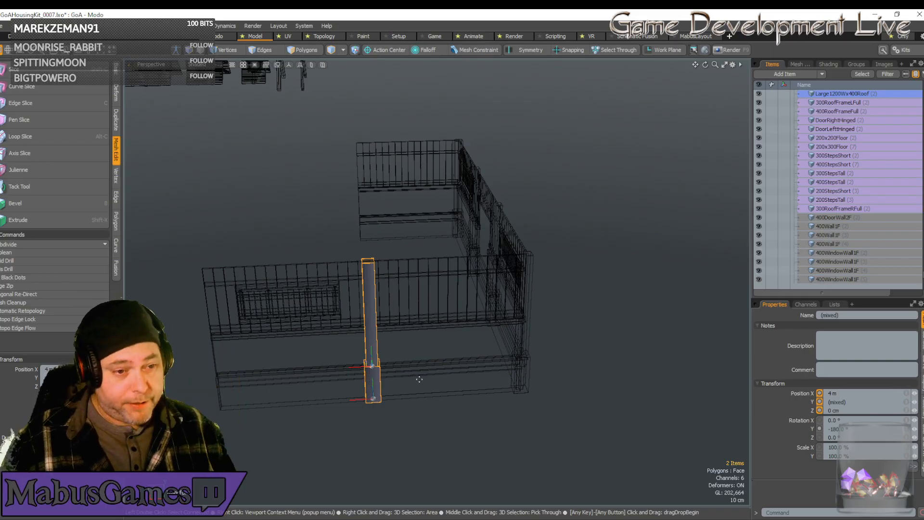
# Set the 3D mouse navigation style to Orbit Object and close its settings.
pyautogui.keyDown('alt'); pyautogui.keyDown('shift'); pyautogui.moveTo(419, 379); pyautogui.dragTo(417, 380); pyautogui.keyUp('shift'); pyautogui.keyUp('alt')
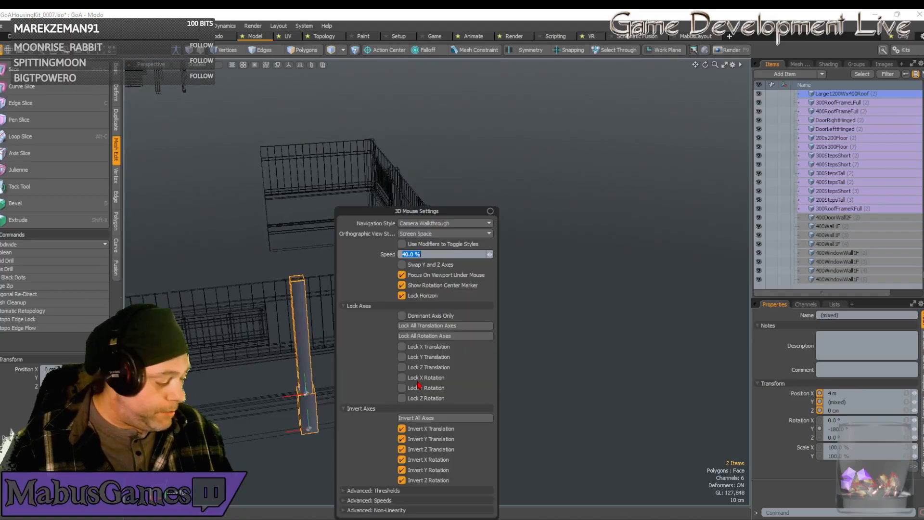
pyautogui.click(445, 223)
pyautogui.click(461, 213)
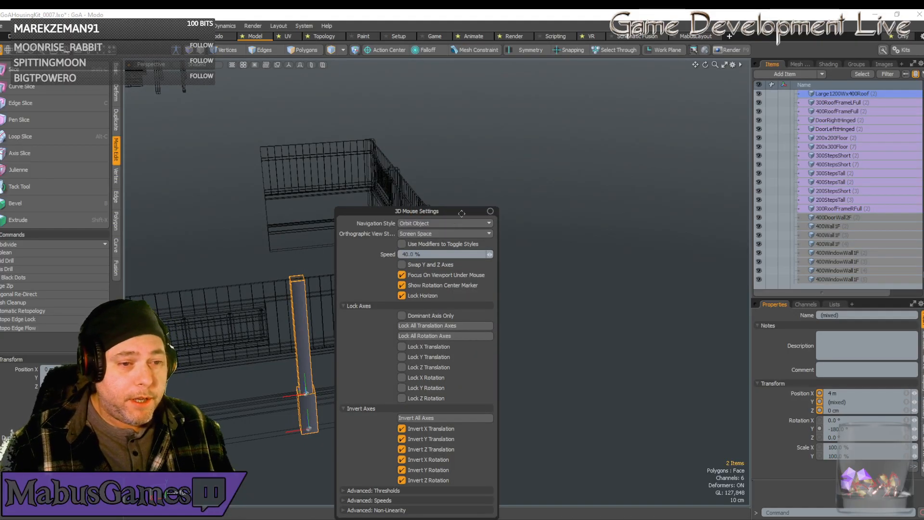
pyautogui.click(491, 213)
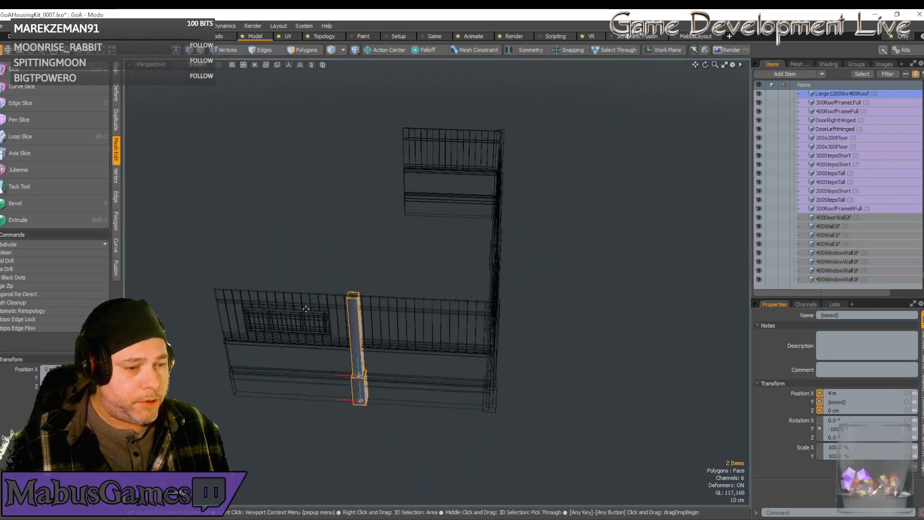
# Duplicate the window wall with its frame and flap and move the copies along Z to the opposite side at 12 m.
pyautogui.click(309, 306)
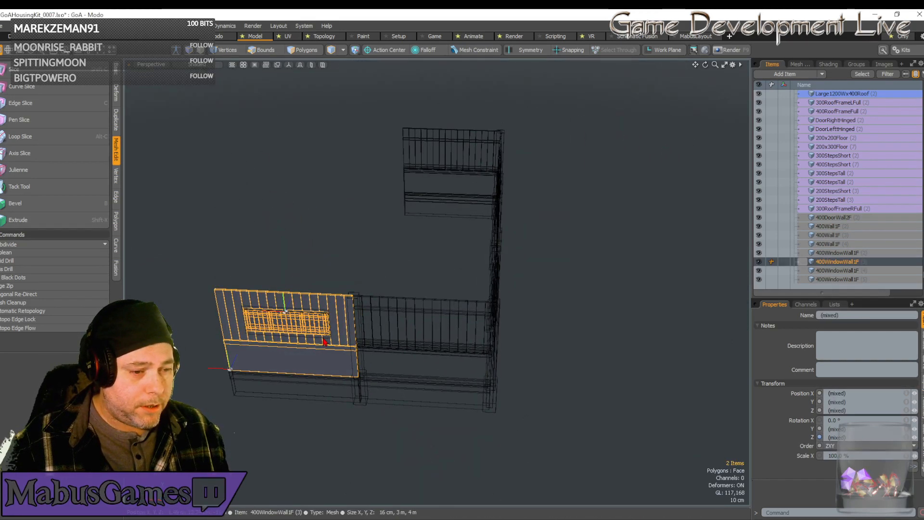
pyautogui.keyDown('shift'); pyautogui.click(329, 397); pyautogui.keyUp('shift')
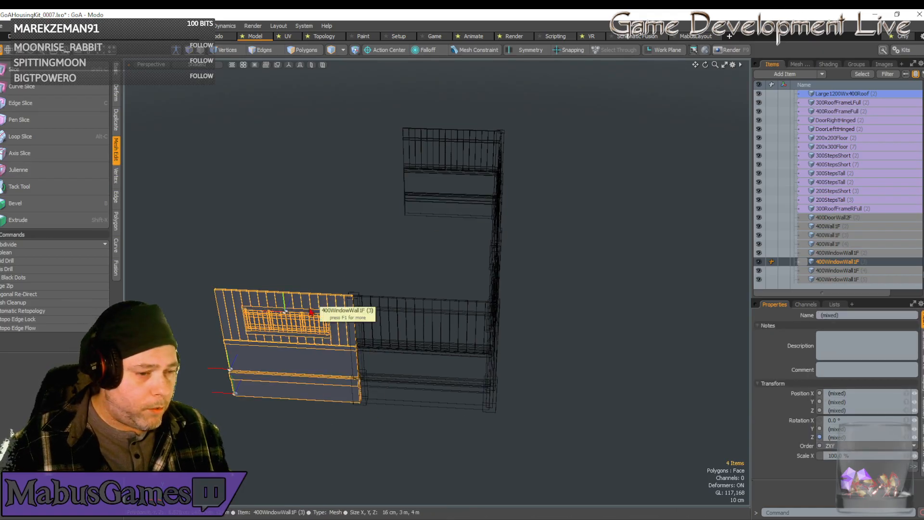
pyautogui.click(313, 354)
pyautogui.keyDown('shift'); pyautogui.click(315, 331); pyautogui.keyUp('shift')
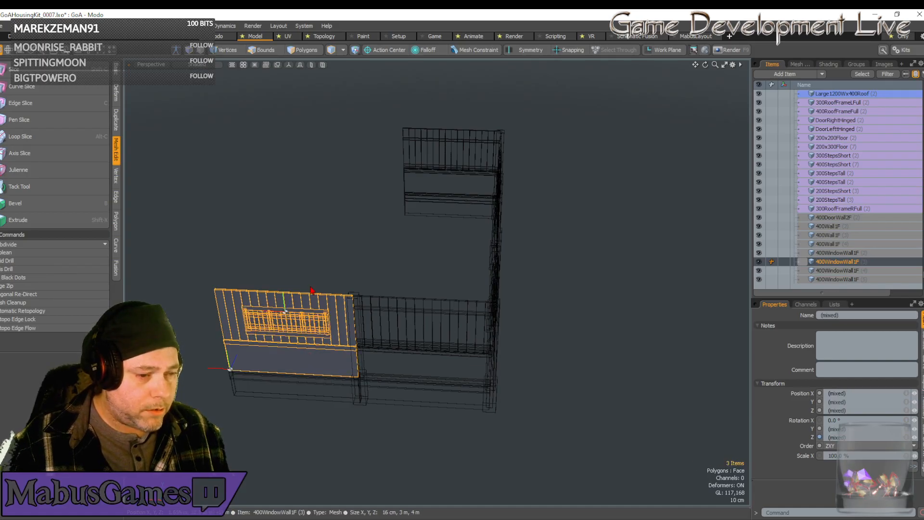
pyautogui.keyDown('shift'); pyautogui.click(316, 321); pyautogui.keyUp('shift')
pyautogui.keyDown('alt'); pyautogui.moveTo(316, 316); pyautogui.dragTo(317, 323); pyautogui.keyUp('alt')
pyautogui.press('w')
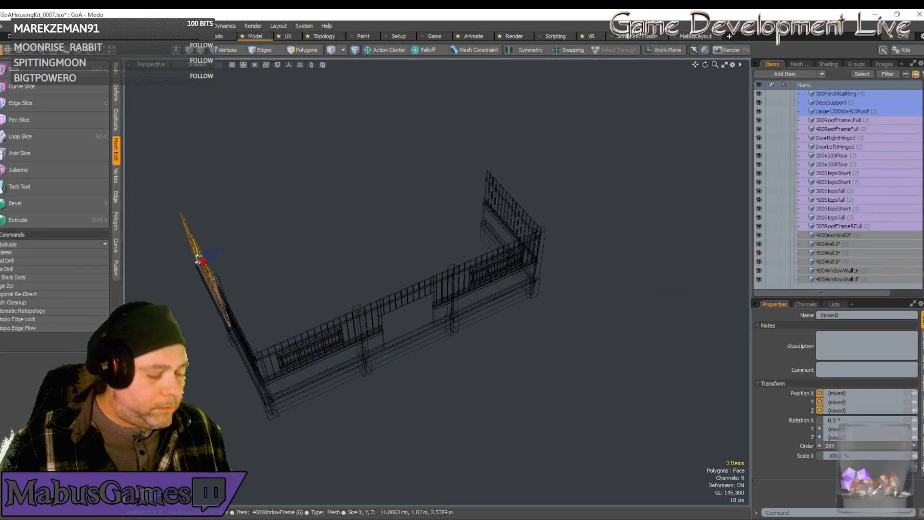
pyautogui.hotkey('shift', 'a')
pyautogui.scroll(-5, 367, 285)
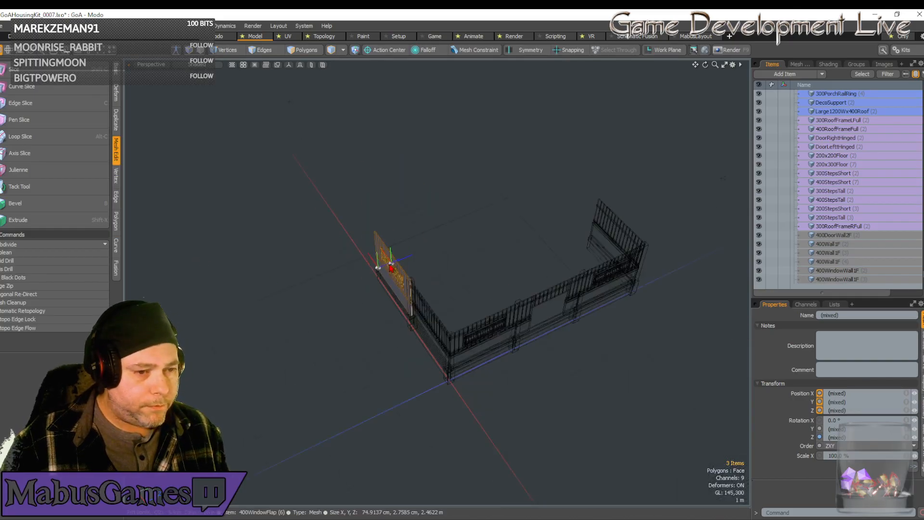
pyautogui.press('w')
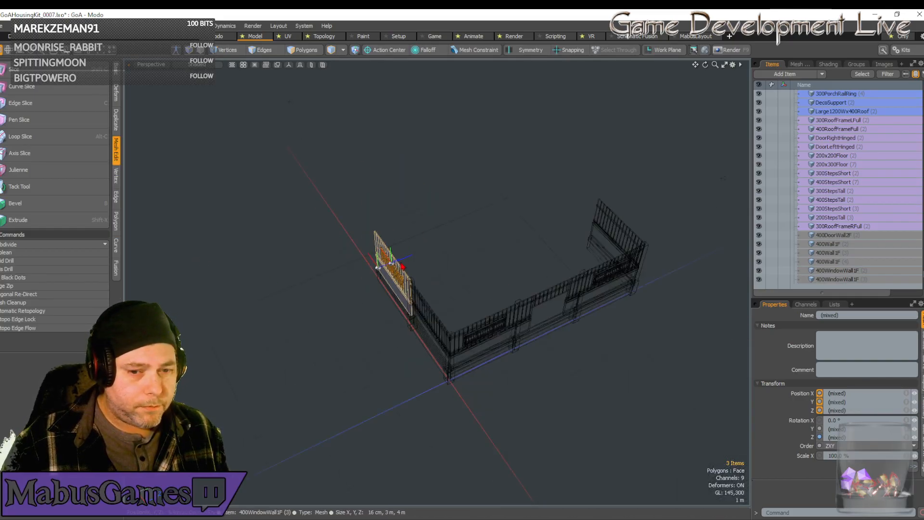
pyautogui.moveTo(414, 259); pyautogui.dragTo(594, 185)
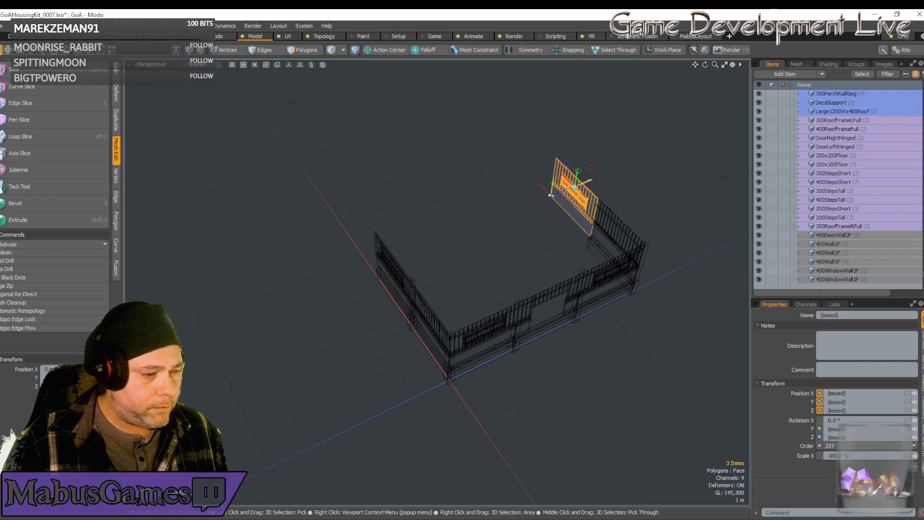
# Rotate the copied wall, frame and flap about Y to face outward, bringing the wall to -270°.
pyautogui.press('e')
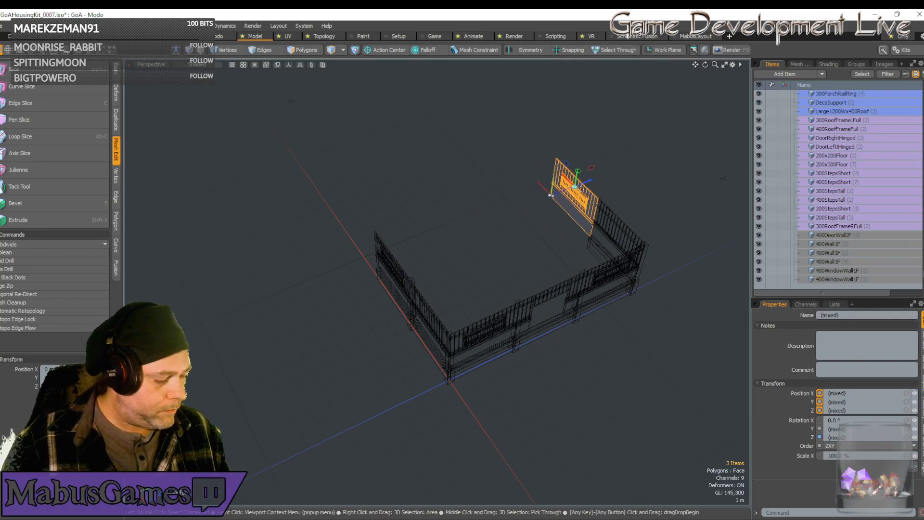
pyautogui.moveTo(584, 205); pyautogui.dragTo(537, 128)
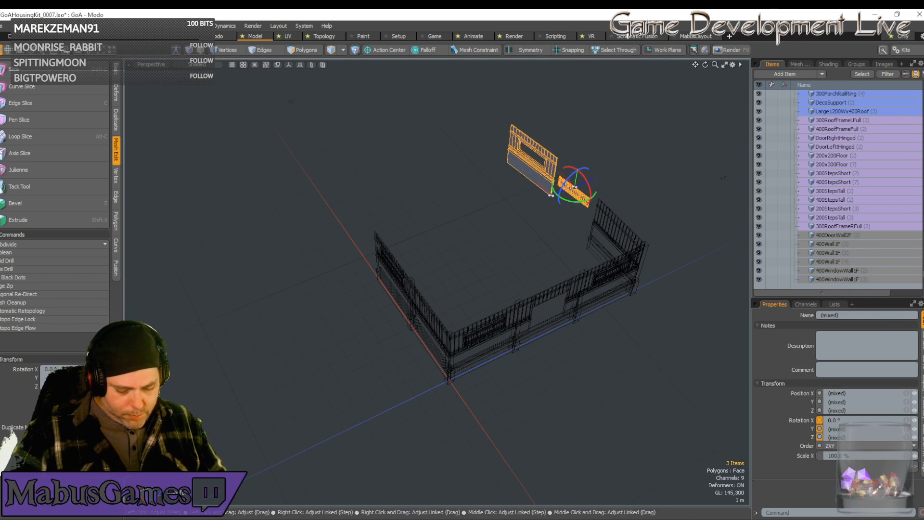
pyautogui.press('Return')
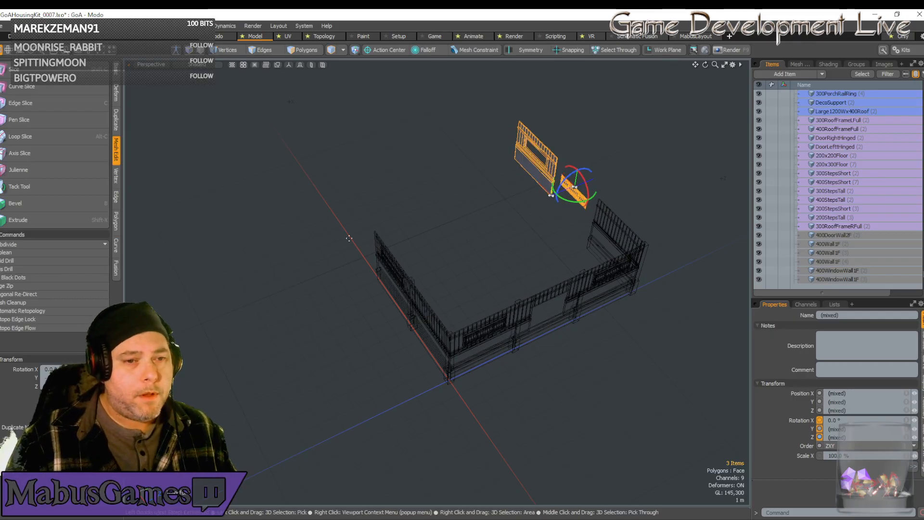
# Move only the copied window wall and frame back along X, against the neighbouring plain wall and around the flap.
pyautogui.press('w')
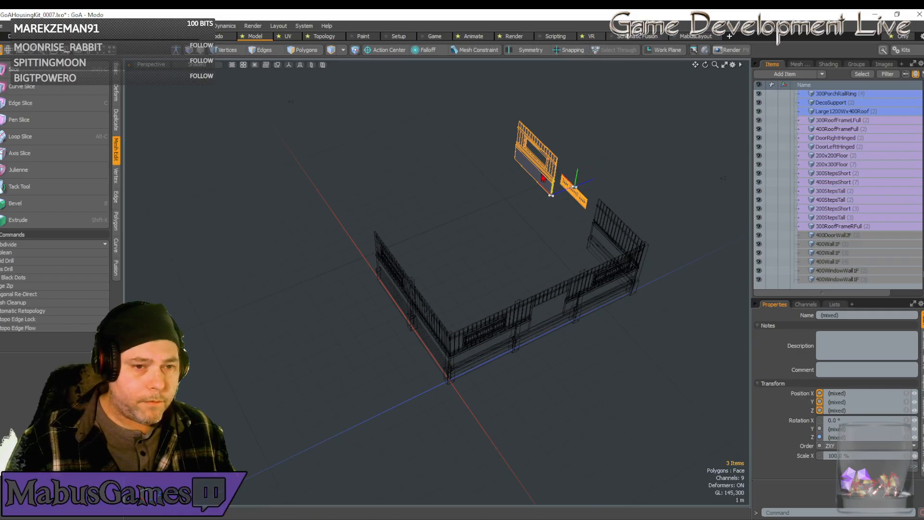
pyautogui.click(544, 179)
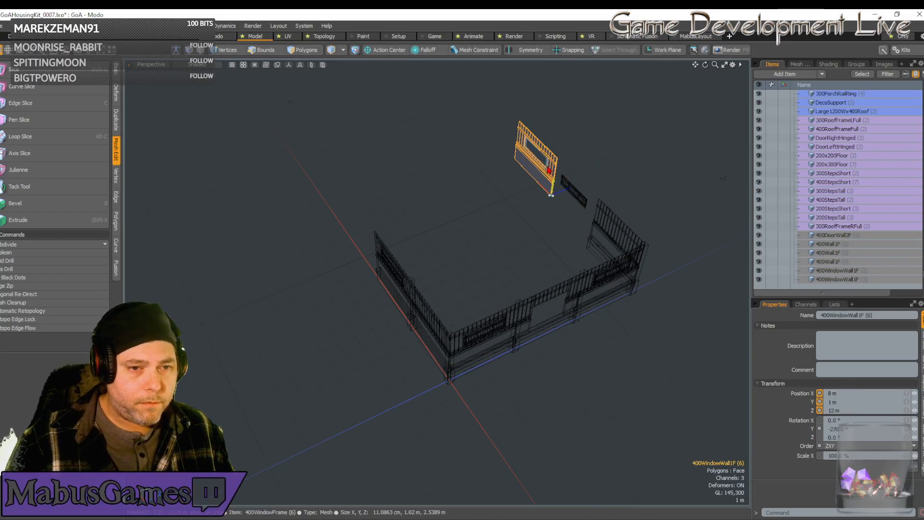
pyautogui.keyDown('shift'); pyautogui.click(549, 171); pyautogui.keyUp('shift')
pyautogui.press('w')
pyautogui.moveTo(540, 184); pyautogui.dragTo(498, 296)
# Show the copied window flap in the Left view and move it along Z to 12.0802 m, toward the wall's outer side.
pyautogui.press('q')
pyautogui.click(498, 297)
pyautogui.click(151, 64)
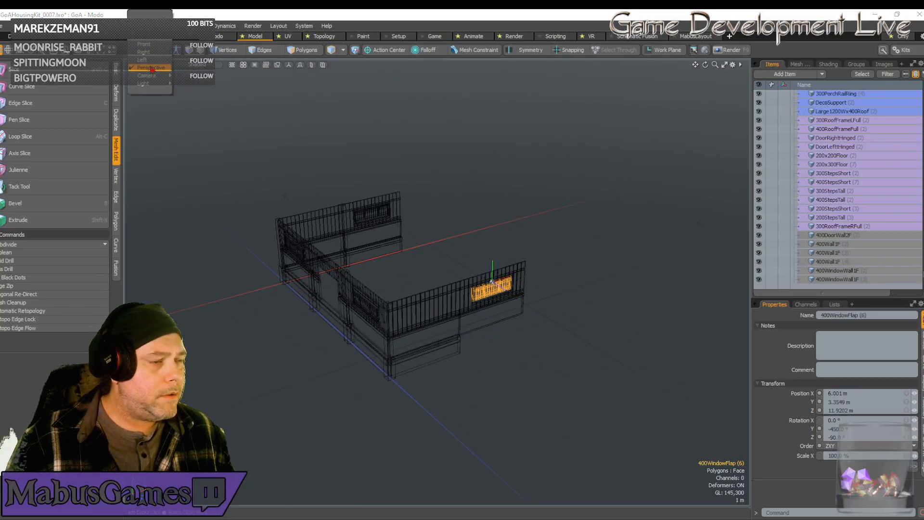
pyautogui.click(144, 44)
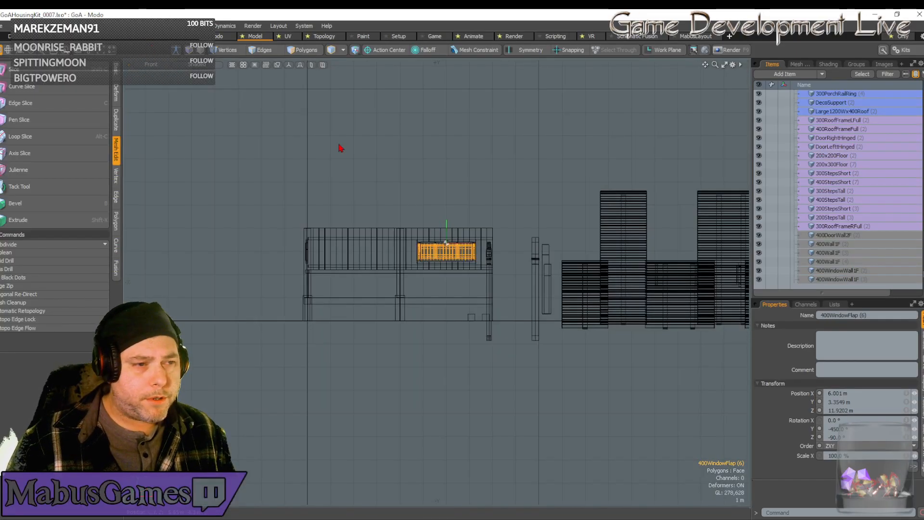
pyautogui.click(146, 65)
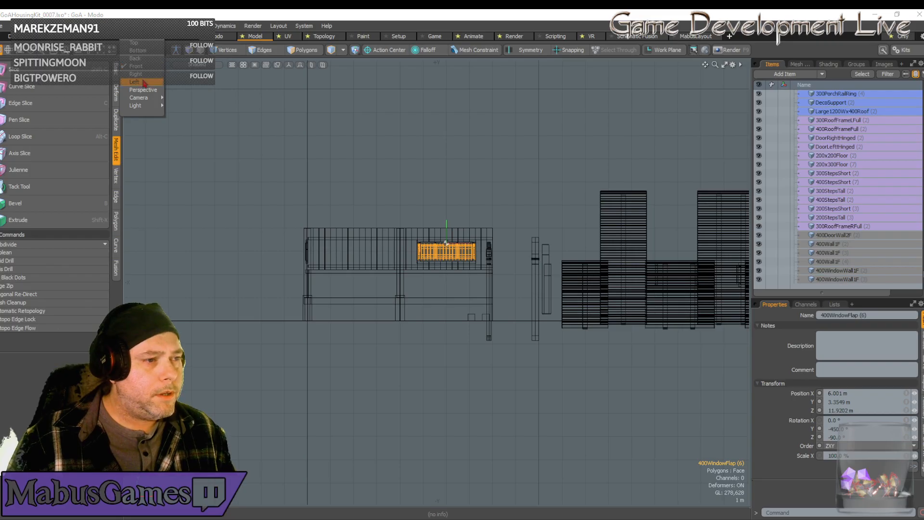
pyautogui.click(143, 83)
pyautogui.hotkey('shift', 'a')
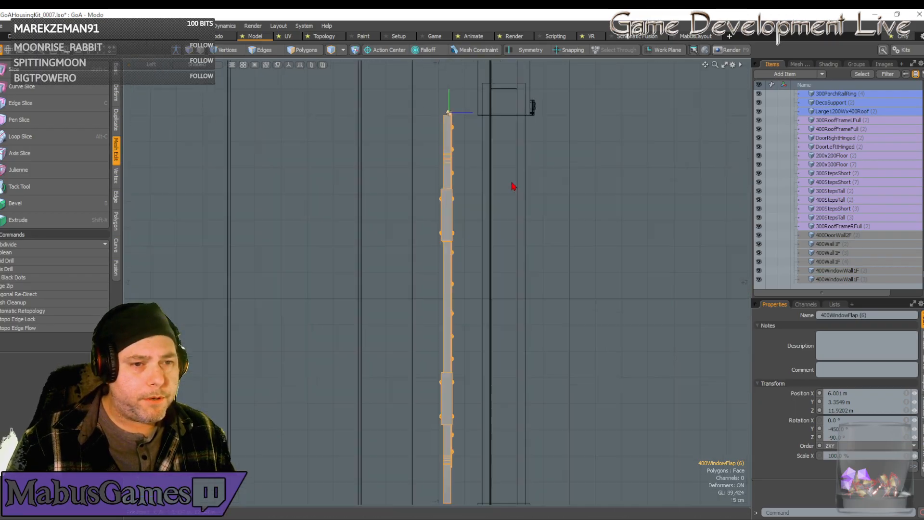
pyautogui.press('w')
pyautogui.moveTo(474, 112); pyautogui.dragTo(557, 113)
pyautogui.scroll(10, 535, 114)
pyautogui.scroll(8, 506, 107)
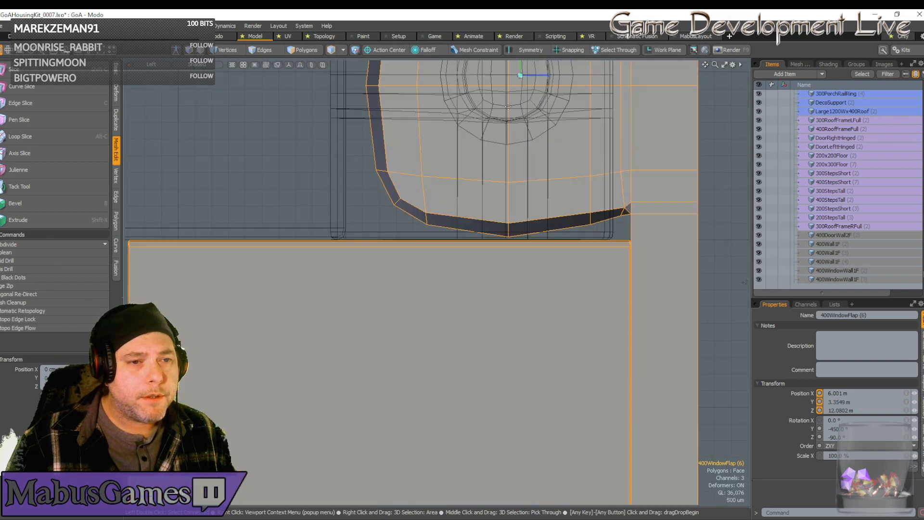
# Fine-adjust the flap along Z to 12.0798 m, centring its pivot on the window frame's peg.
pyautogui.scroll(-10, 508, 107)
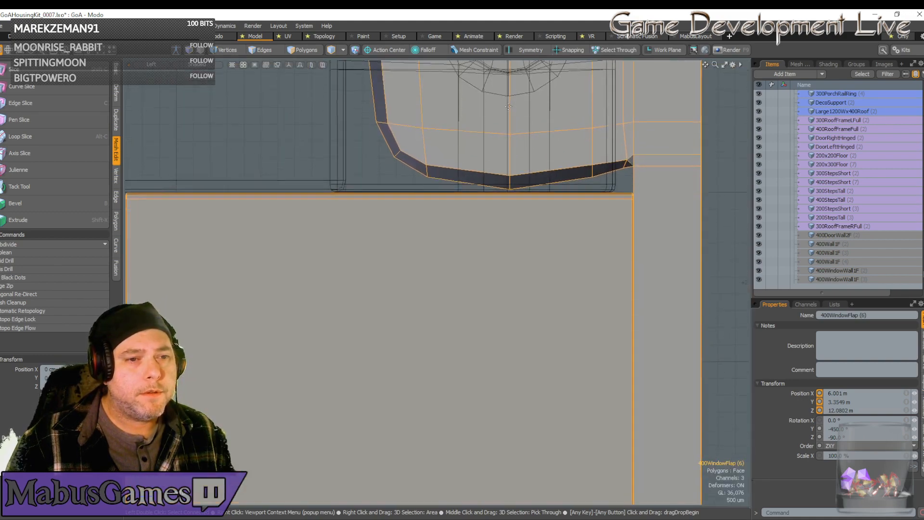
pyautogui.scroll(15, 508, 107)
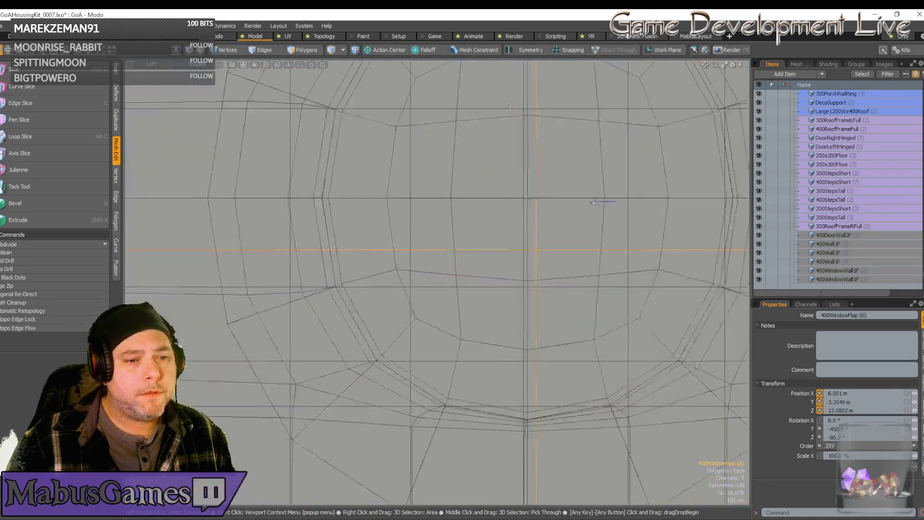
pyautogui.press('w')
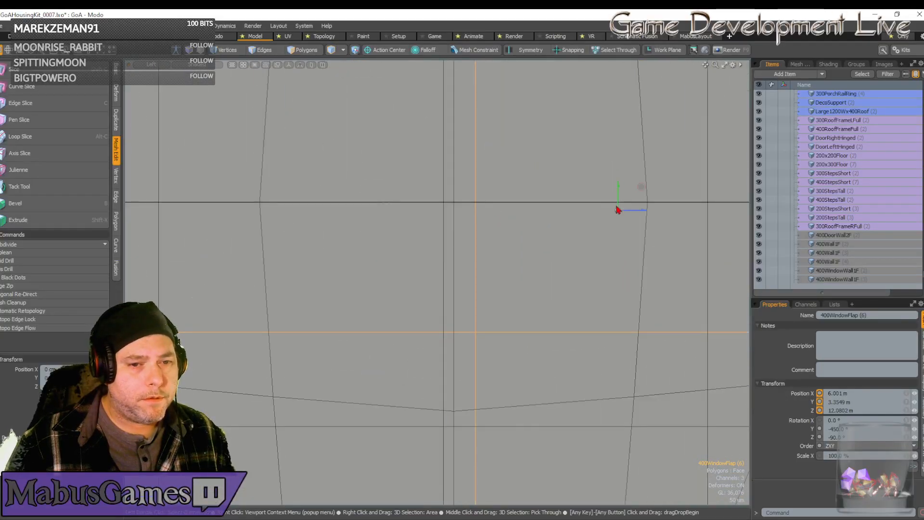
pyautogui.moveTo(639, 213); pyautogui.dragTo(474, 210)
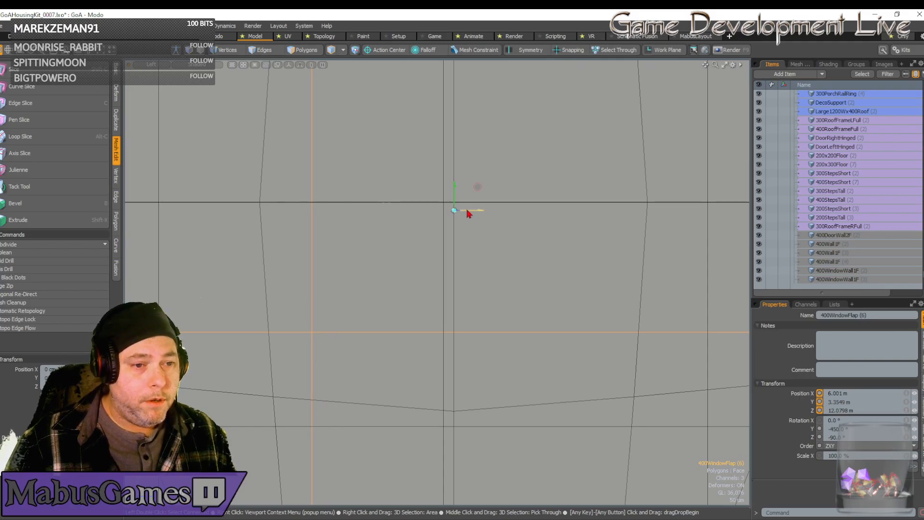
pyautogui.moveTo(471, 212); pyautogui.dragTo(472, 212)
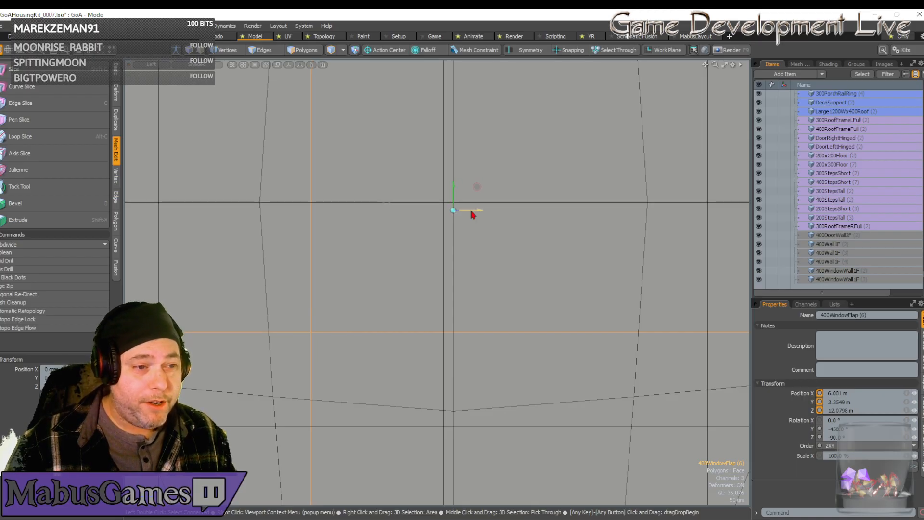
# Return to the perspective view and examine the side of the building with the new window wall.
pyautogui.scroll(-10, 472, 214)
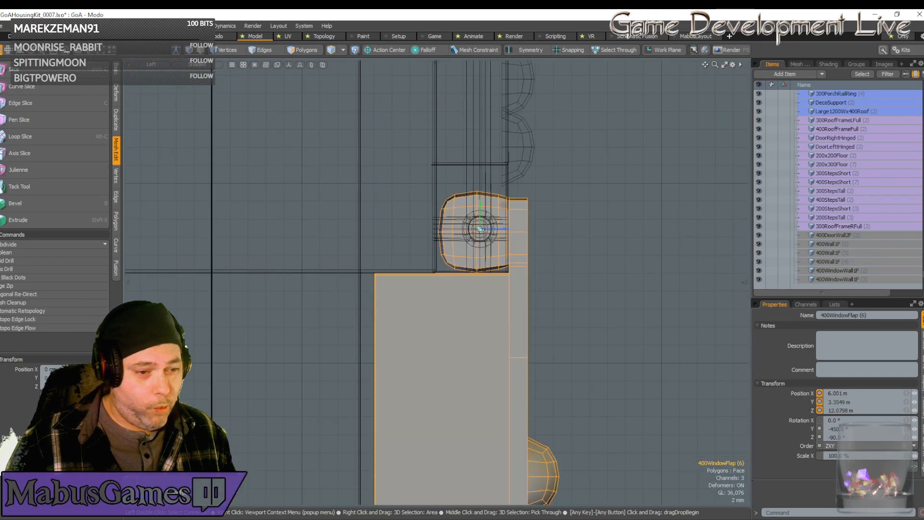
pyautogui.scroll(-3, 480, 229)
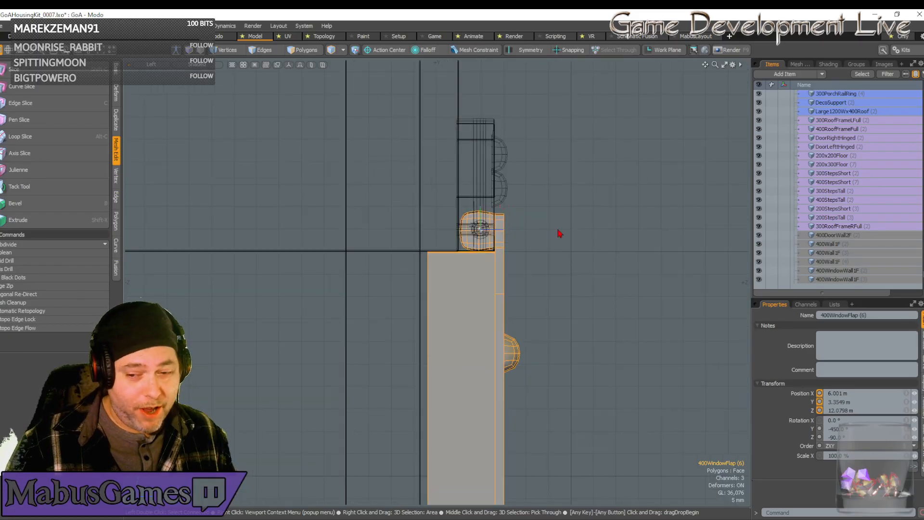
pyautogui.scroll(-10, 559, 234)
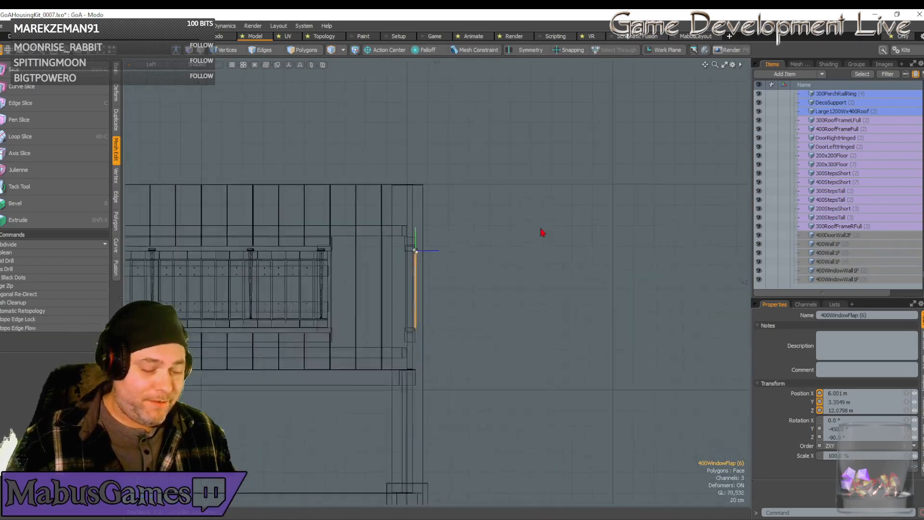
pyautogui.scroll(-3, 542, 233)
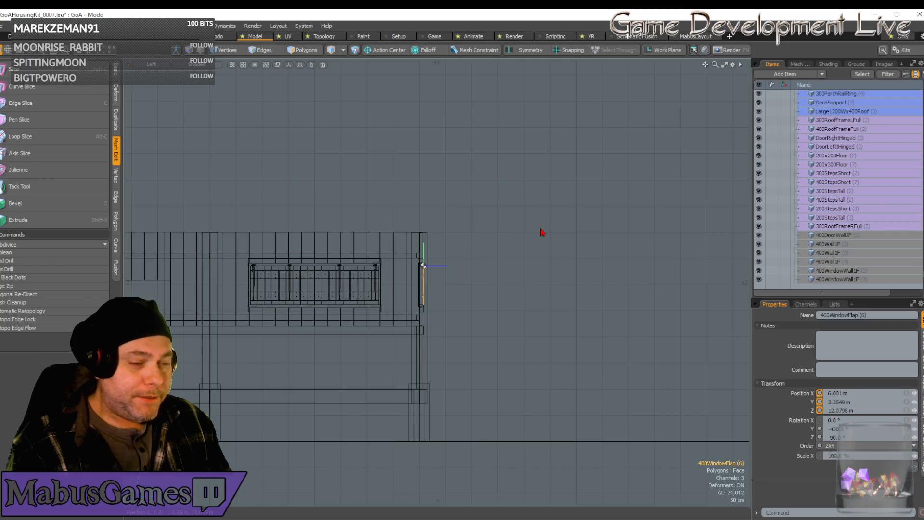
pyautogui.scroll(-8, 453, 296)
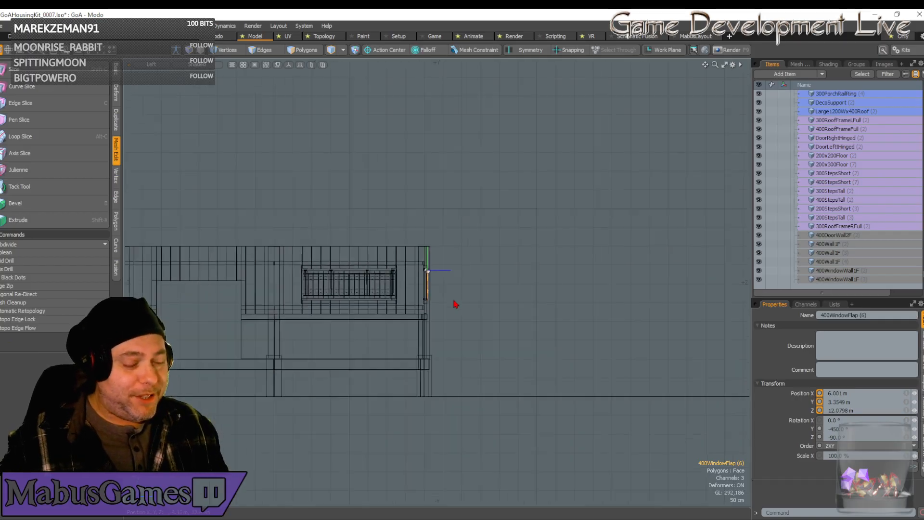
pyautogui.keyDown('alt'); pyautogui.moveTo(435, 319); pyautogui.dragTo(476, 284); pyautogui.keyUp('alt')
pyautogui.scroll(3, 475, 286)
pyautogui.keyDown('alt'); pyautogui.moveTo(400, 158); pyautogui.dragTo(399, 197); pyautogui.keyUp('alt')
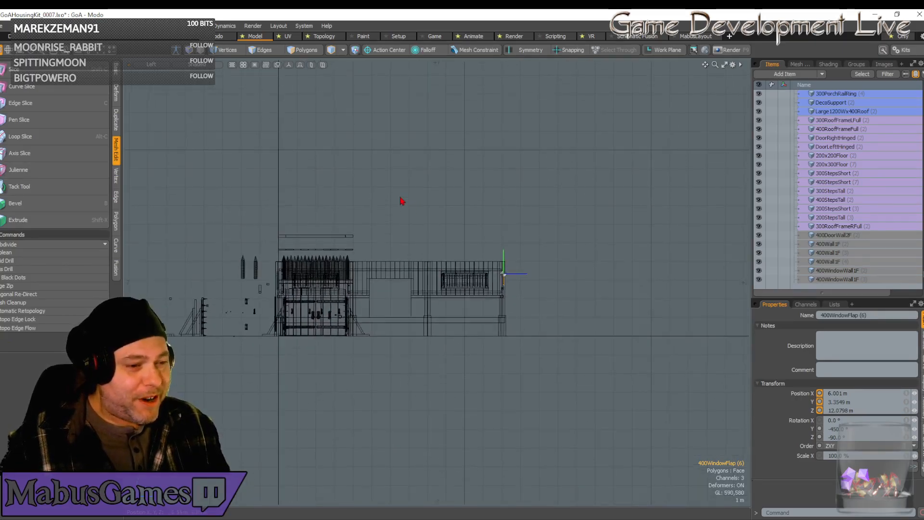
pyautogui.click(154, 65)
pyautogui.click(151, 72)
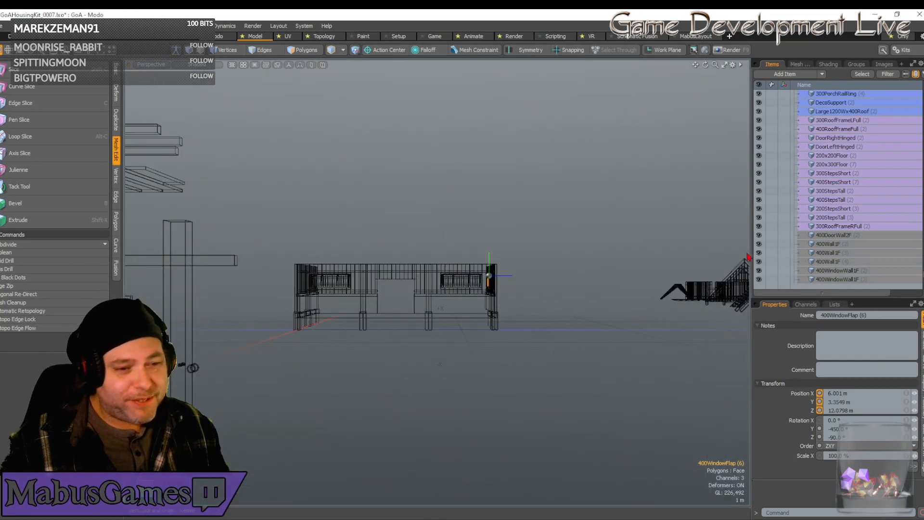
pyautogui.keyDown('alt'); pyautogui.moveTo(436, 282); pyautogui.dragTo(513, 321); pyautogui.keyUp('alt')
pyautogui.scroll(6, 512, 324)
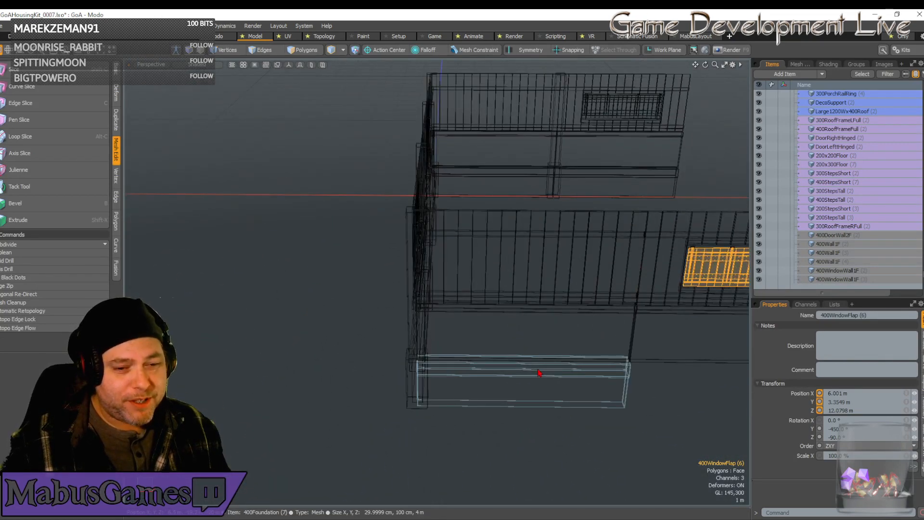
# Duplicate the 400Foundation piece at Z 12 m and move the copy along X to 4 m, under the window wall.
pyautogui.click(541, 373)
pyautogui.scroll(-5, 544, 374)
pyautogui.keyDown('alt'); pyautogui.moveTo(544, 374); pyautogui.dragTo(547, 370); pyautogui.keyUp('alt')
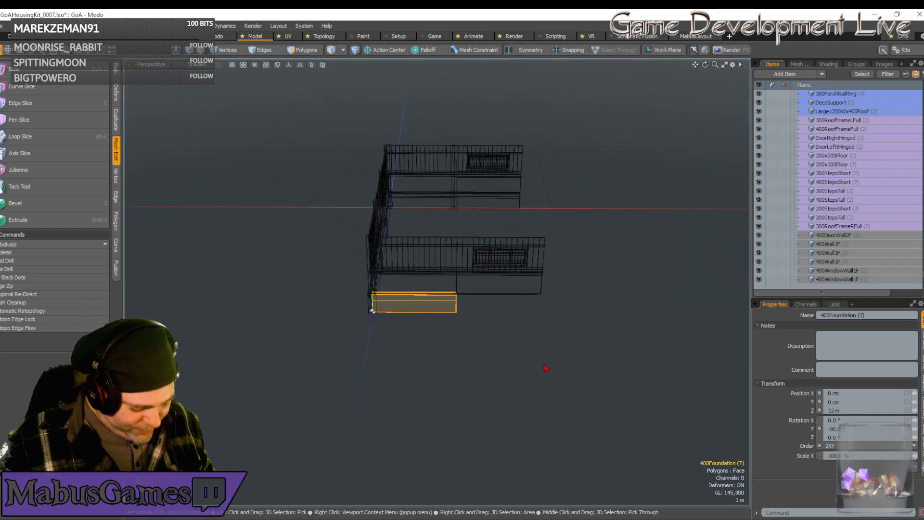
pyautogui.hotkey('ctrl', 'd')
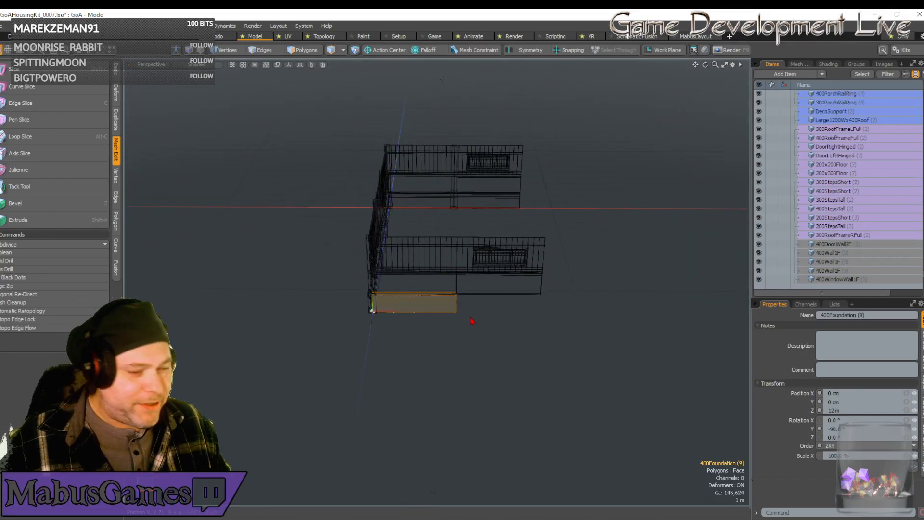
pyautogui.press('w')
pyautogui.moveTo(401, 313); pyautogui.dragTo(483, 312)
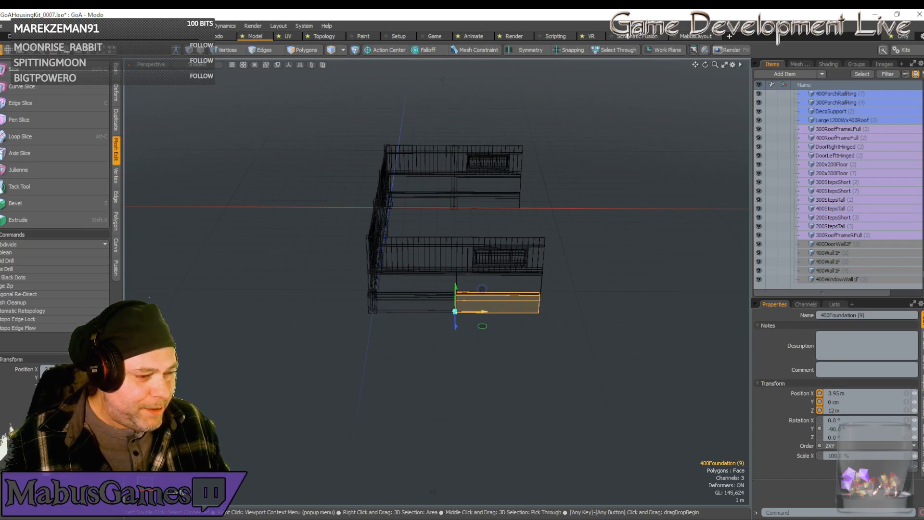
pyautogui.press('space')
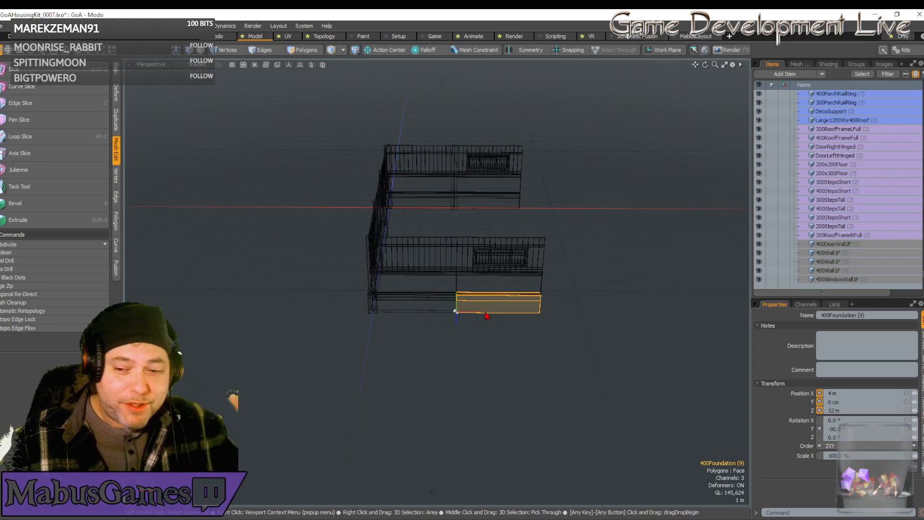
# Duplicate the corner FoundationPost and the 300HSupportBeam above it, and move both copies along X to 4 m.
pyautogui.scroll(3, 383, 312)
pyautogui.keyDown('alt'); pyautogui.moveTo(383, 312); pyautogui.dragTo(392, 330); pyautogui.keyUp('alt')
pyautogui.click(393, 321)
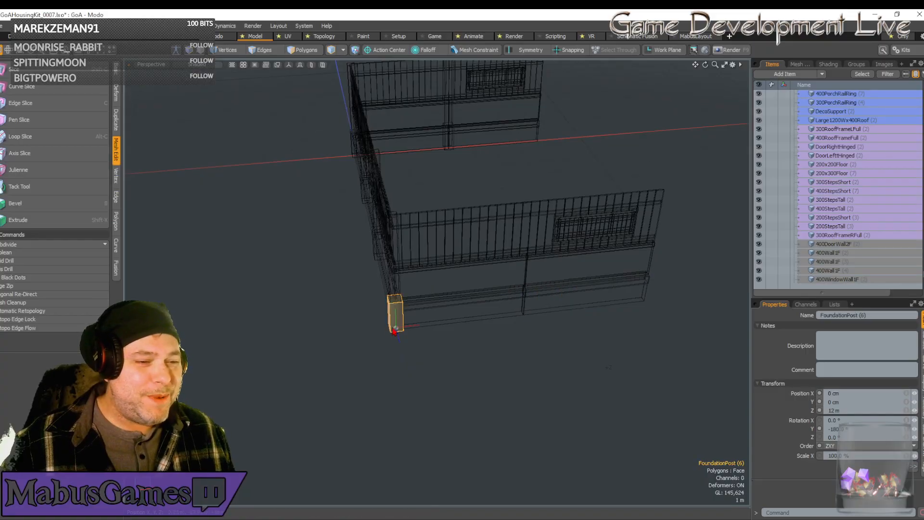
pyautogui.keyDown('shift'); pyautogui.click(401, 293); pyautogui.keyUp('shift')
pyautogui.scroll(-3, 457, 312)
pyautogui.keyDown('alt'); pyautogui.moveTo(458, 311); pyautogui.dragTo(466, 313); pyautogui.keyUp('alt')
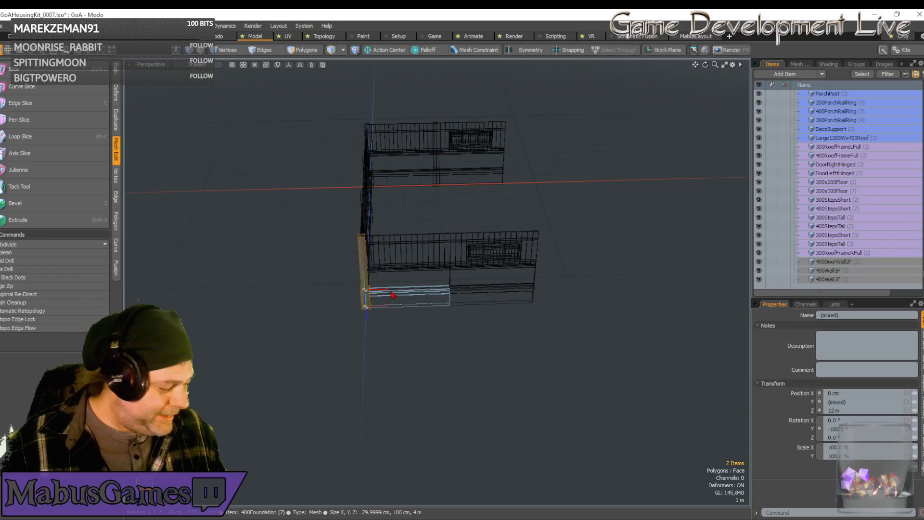
pyautogui.press('w')
pyautogui.moveTo(381, 289); pyautogui.dragTo(466, 287)
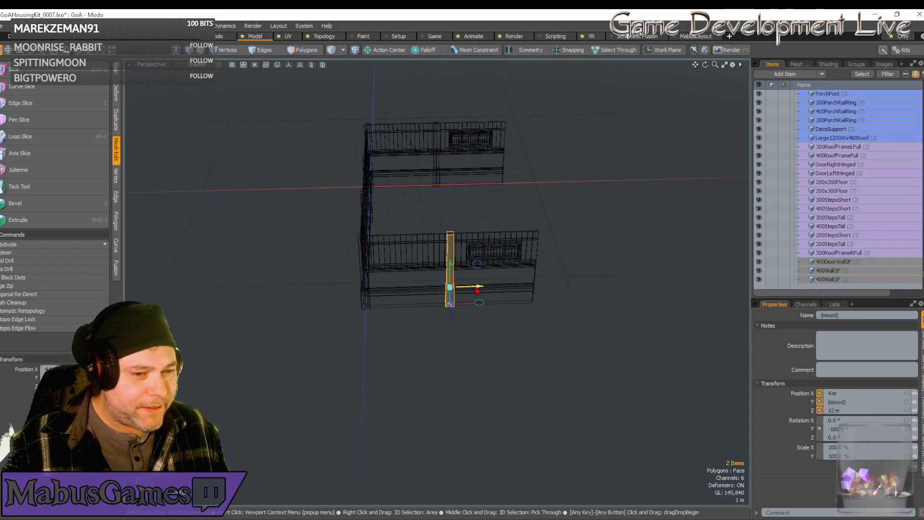
pyautogui.press('q')
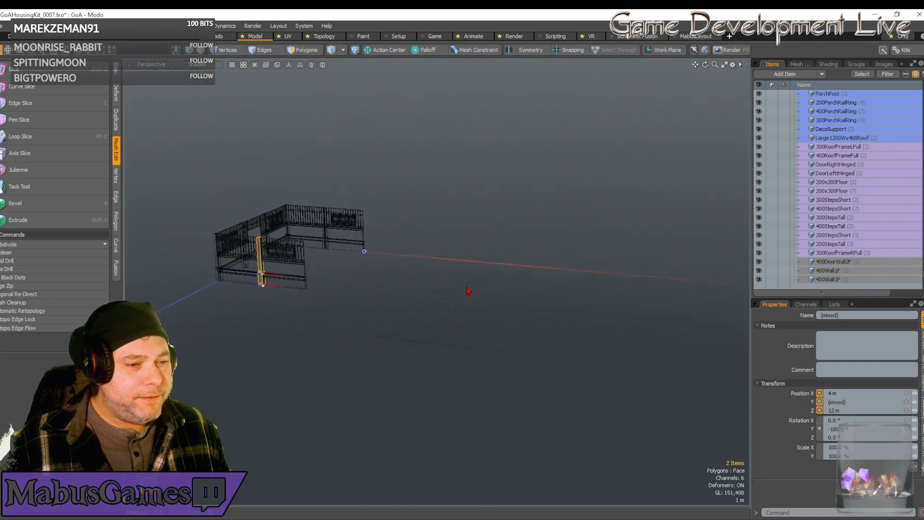
# Duplicate the DoorWallFrameHinged piece from the kit parts laid out beyond the new building.
pyautogui.keyDown('alt'); pyautogui.moveTo(466, 287); pyautogui.dragTo(455, 299); pyautogui.keyUp('alt')
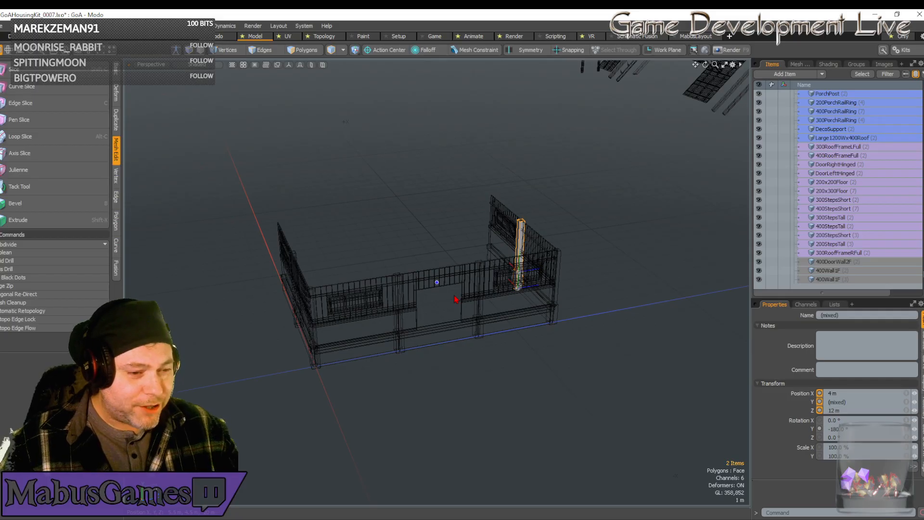
pyautogui.keyDown('alt'); pyautogui.moveTo(457, 299); pyautogui.dragTo(481, 306); pyautogui.keyUp('alt')
pyautogui.scroll(10, 484, 308)
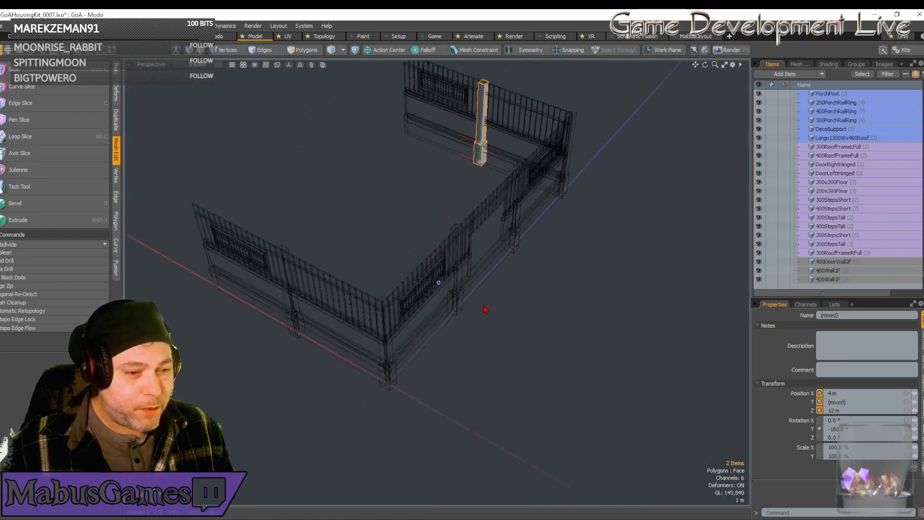
pyautogui.scroll(3, 483, 311)
pyautogui.scroll(-10, 487, 313)
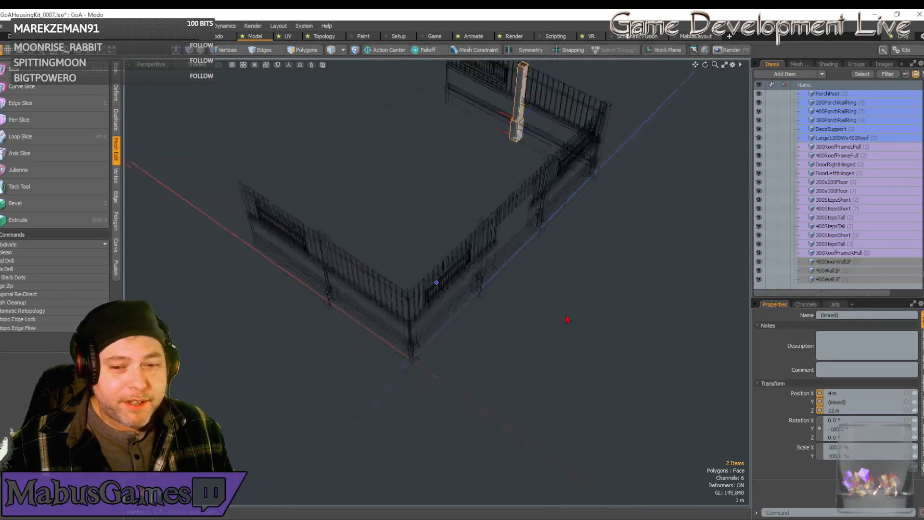
pyautogui.keyDown('alt'); pyautogui.moveTo(724, 364); pyautogui.dragTo(762, 232); pyautogui.keyUp('alt')
pyautogui.click(439, 159)
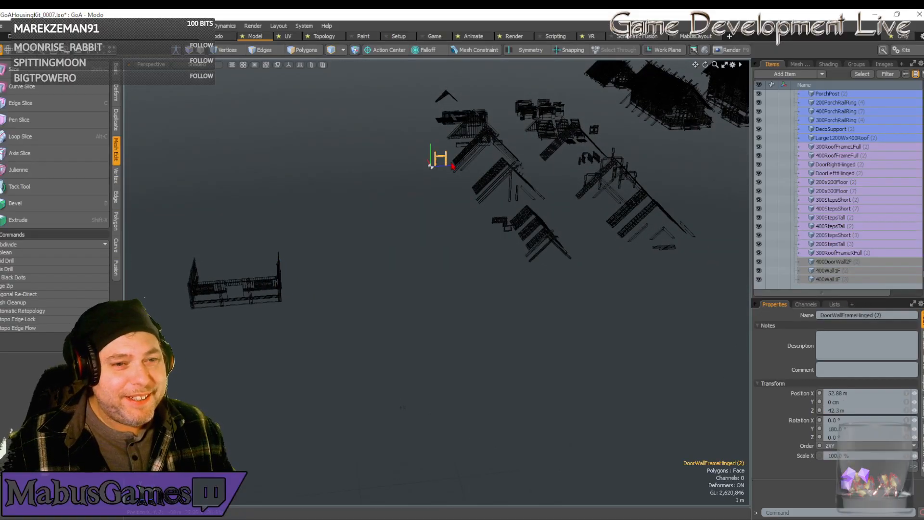
pyautogui.hotkey('ctrl', 'd')
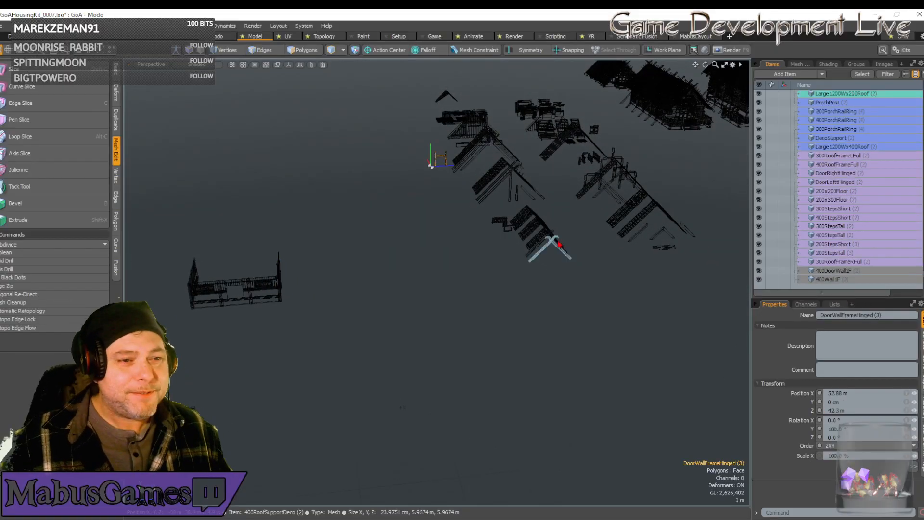
# Position the copied door frame at X 0, Y 1 m, Z 0 and move it along Z to 4 m, into the door wall.
pyautogui.click(833, 393)
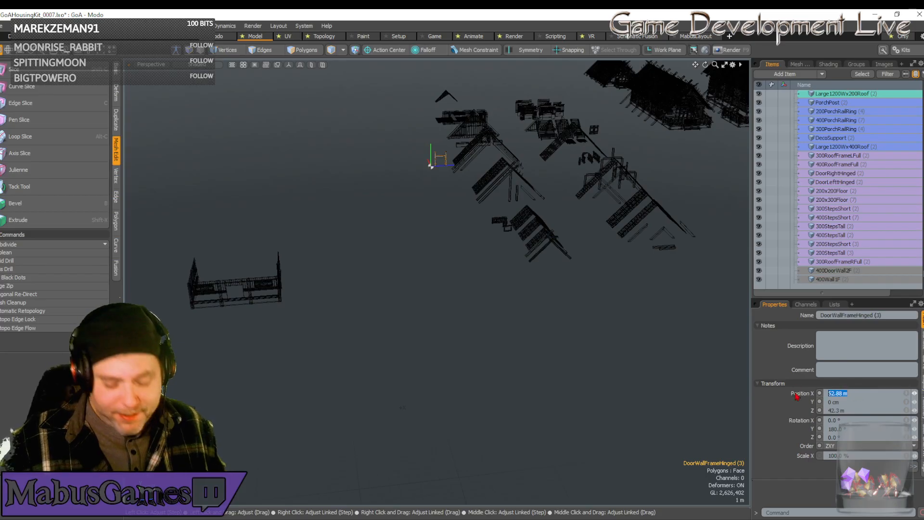
pyautogui.write('0')
pyautogui.press('Tab')
pyautogui.write('10')
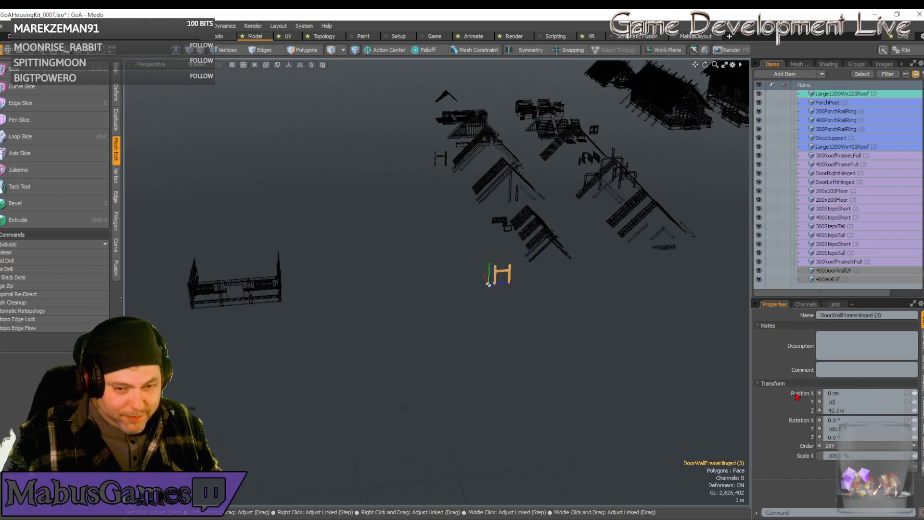
pyautogui.write('0')
pyautogui.press('Tab')
pyautogui.press('Return')
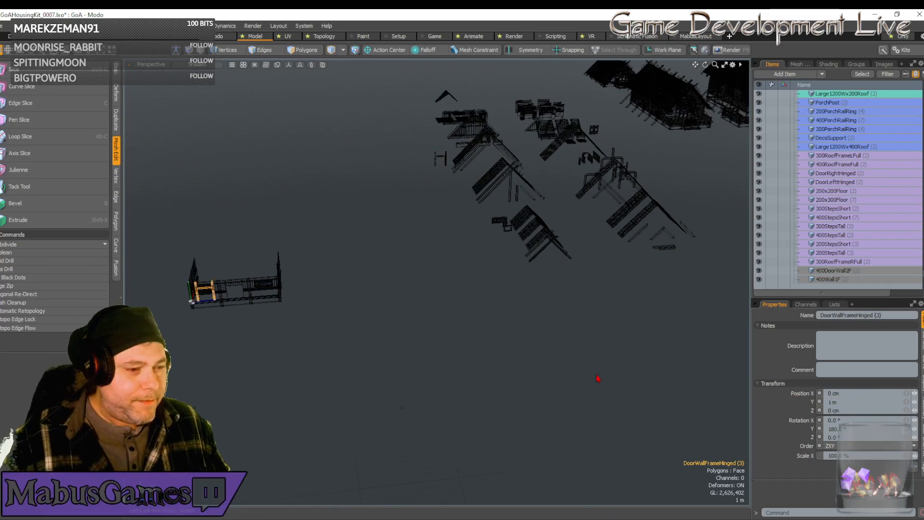
pyautogui.press('w')
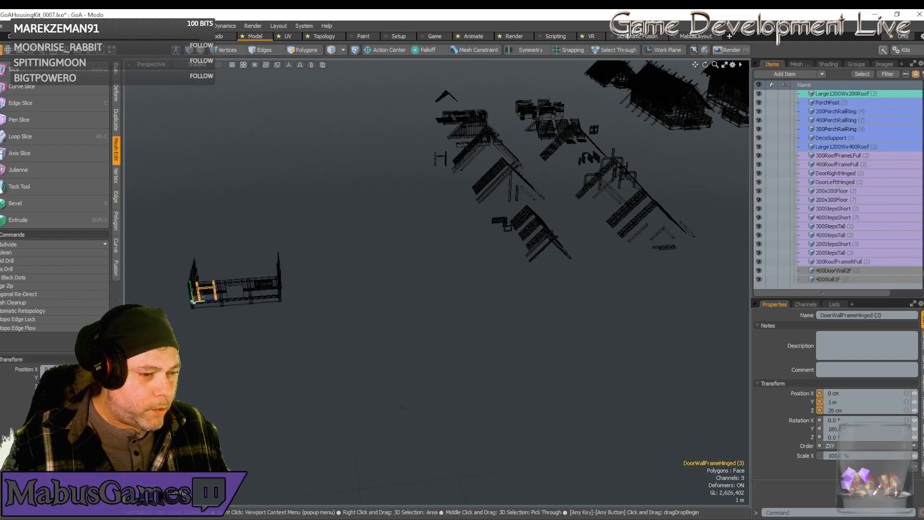
pyautogui.moveTo(210, 301); pyautogui.dragTo(235, 299)
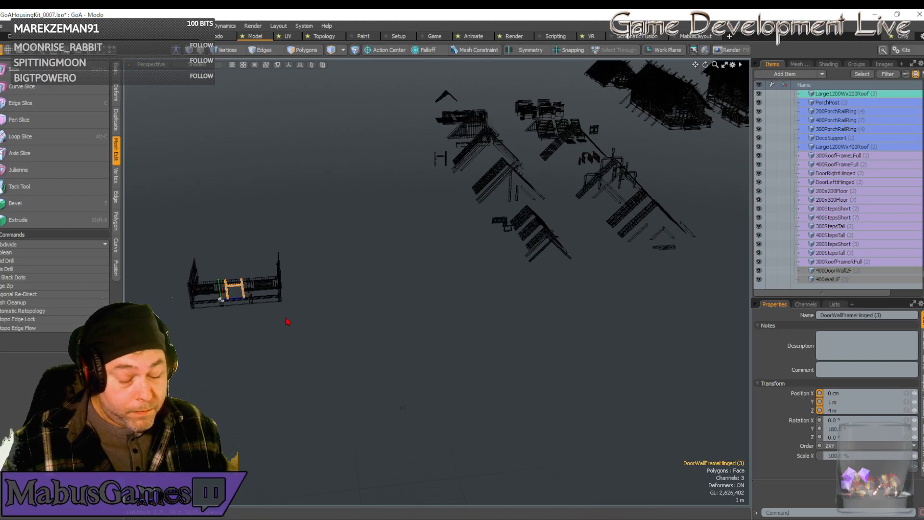
# Duplicate the DoorLeftHinged and DoorRightHinged pieces together from the kit parts.
pyautogui.click(593, 133)
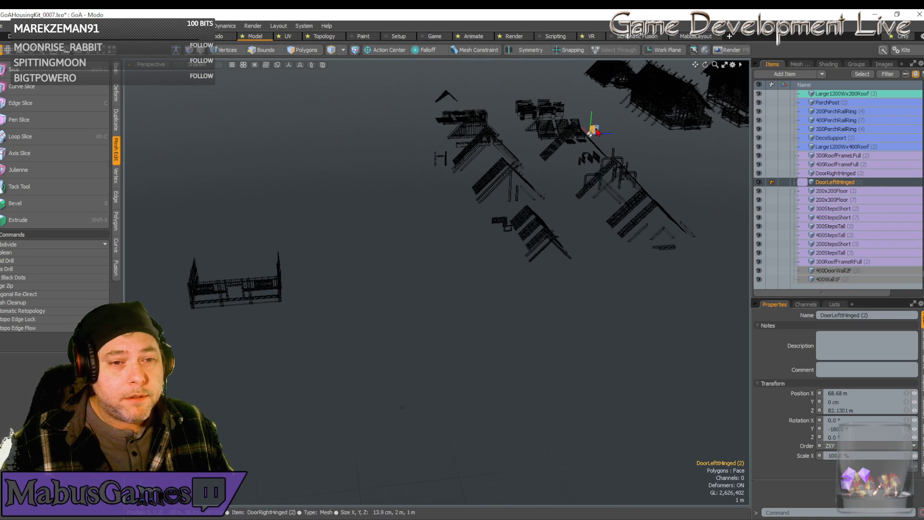
pyautogui.keyDown('shift'); pyautogui.click(625, 174); pyautogui.keyUp('shift')
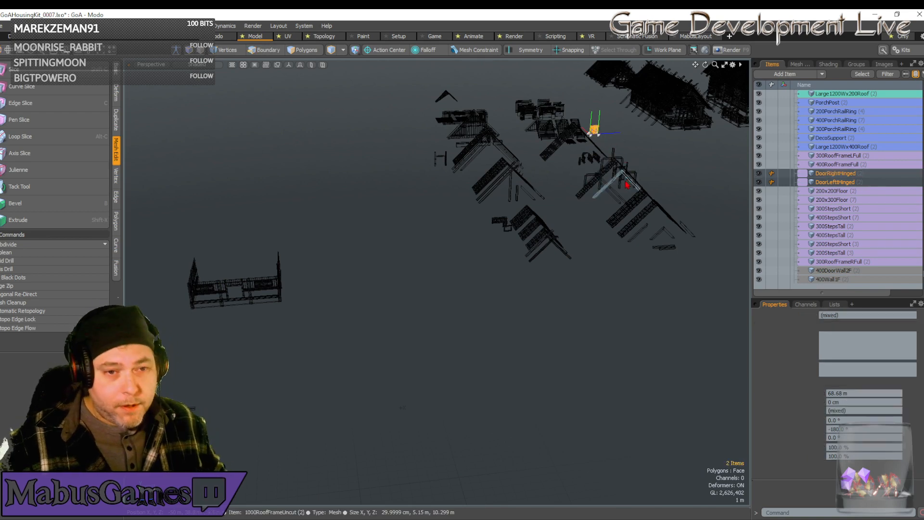
pyautogui.hotkey('ctrl', 'd')
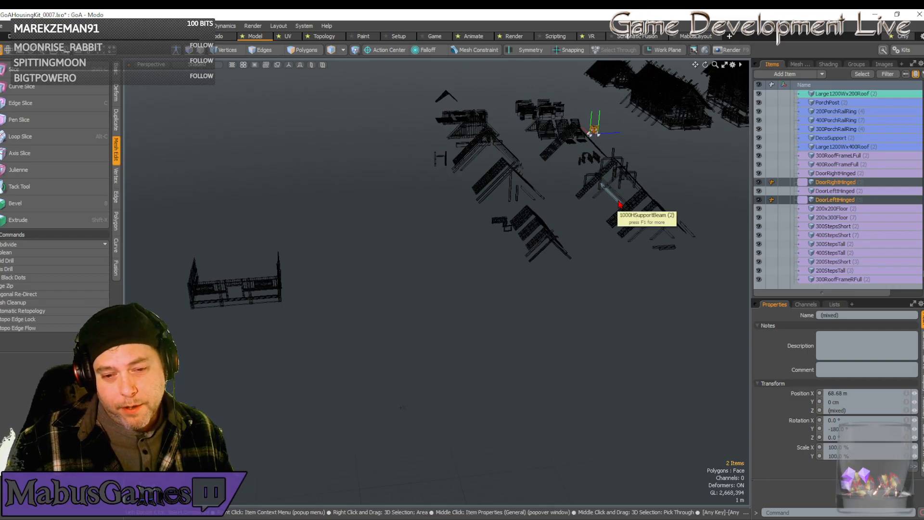
# Move both door copies to X 0 and Y 1 m, and along Z into the new building's door frame.
pyautogui.press('w')
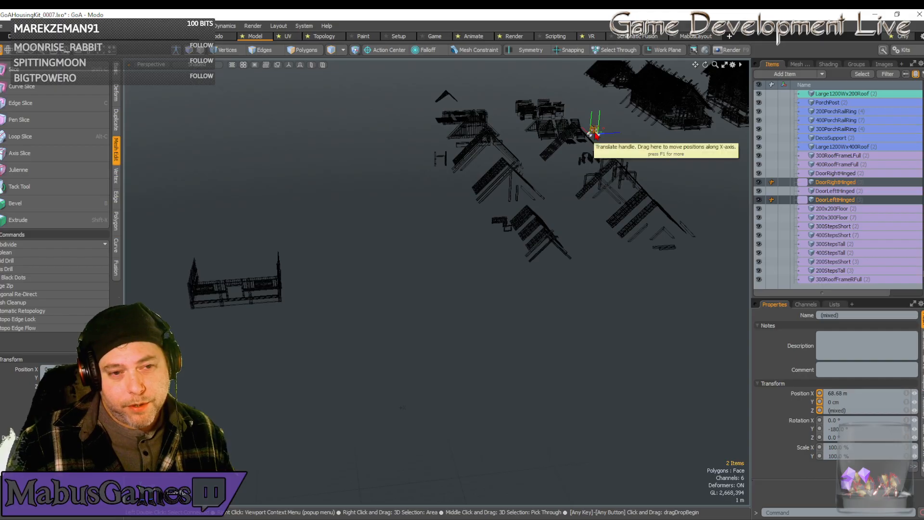
pyautogui.moveTo(595, 134); pyautogui.dragTo(737, 251)
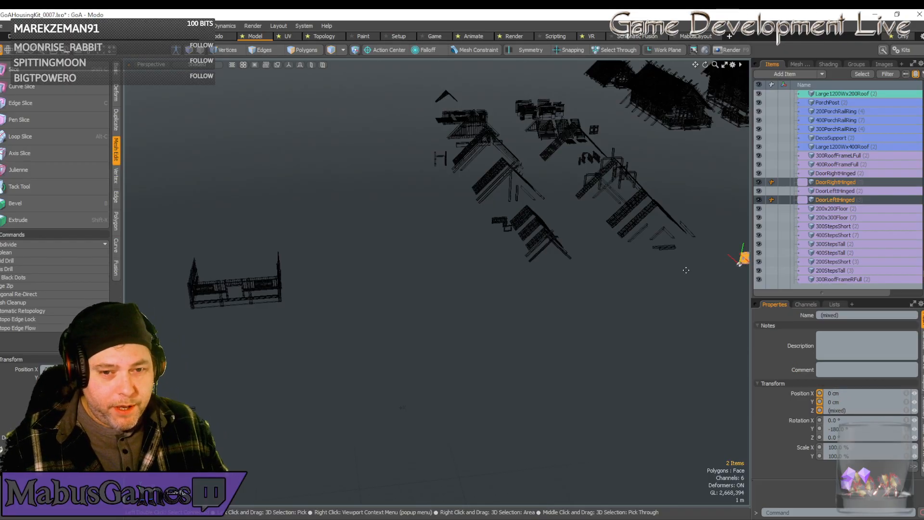
pyautogui.keyDown('alt'); pyautogui.keyDown('shift'); pyautogui.moveTo(747, 268); pyautogui.dragTo(701, 271); pyautogui.keyUp('shift'); pyautogui.keyUp('alt')
pyautogui.press('w')
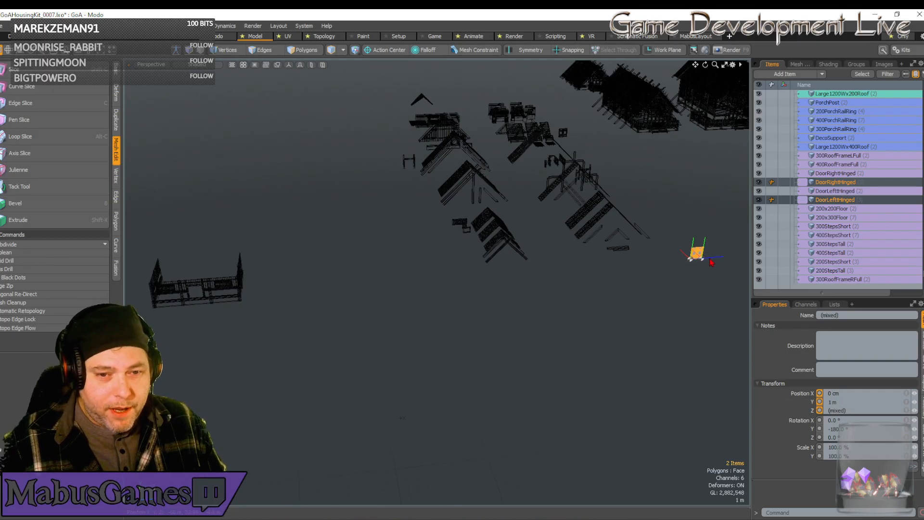
pyautogui.moveTo(712, 262); pyautogui.dragTo(154, 293)
# Show the two doors close up in the Left view and shift them along Z to centre them in the door frame.
pyautogui.hotkey('shift', 'a')
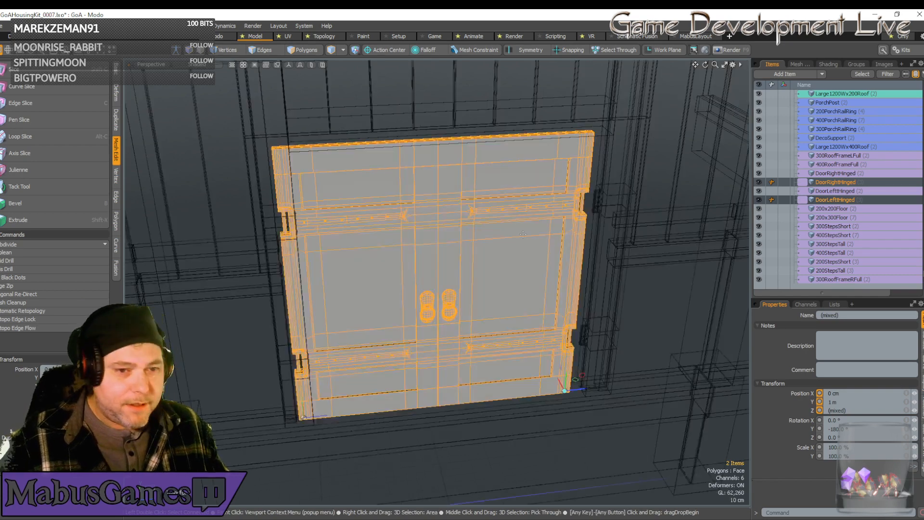
pyautogui.click(153, 65)
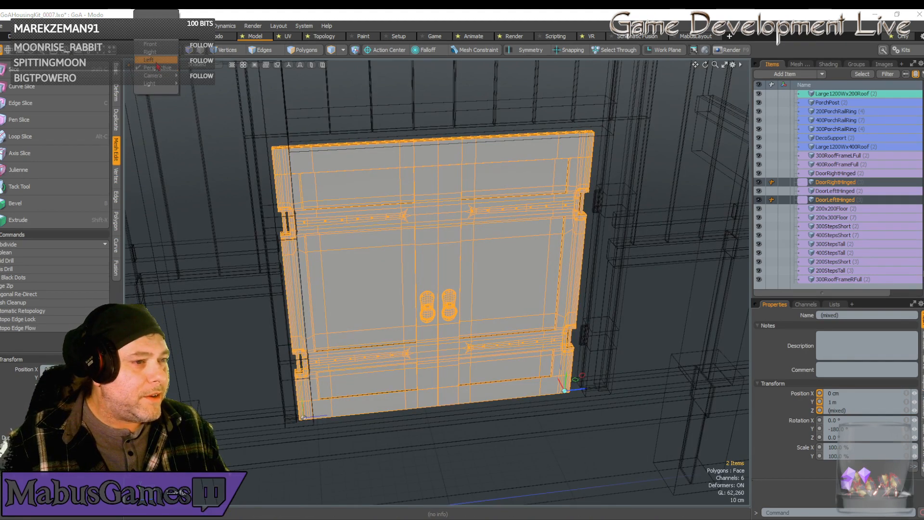
pyautogui.click(157, 61)
pyautogui.moveTo(632, 460)
pyautogui.keyDown('alt'); pyautogui.mouseDown()
pyautogui.moveTo(686, 462)
pyautogui.moveTo(620, 468)
pyautogui.moveTo(634, 470)
pyautogui.mouseUp(); pyautogui.keyUp('alt')
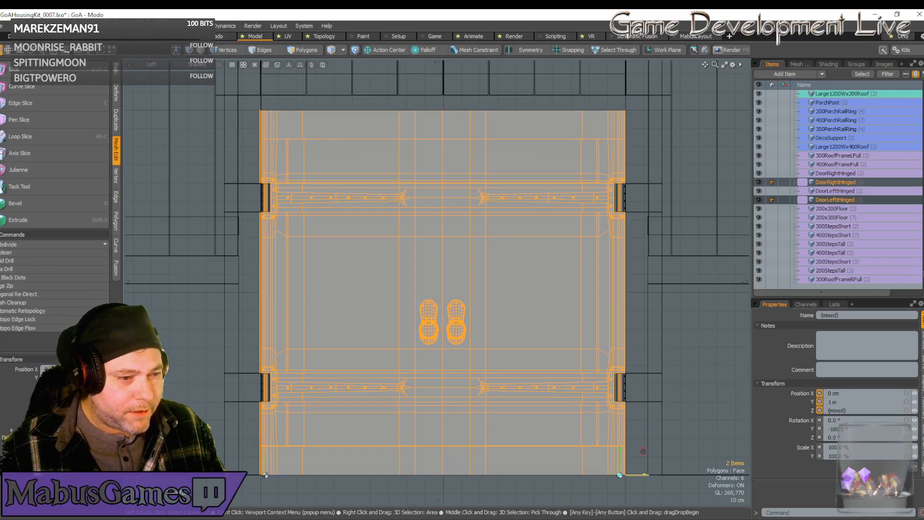
pyautogui.moveTo(635, 469); pyautogui.dragTo(635, 470)
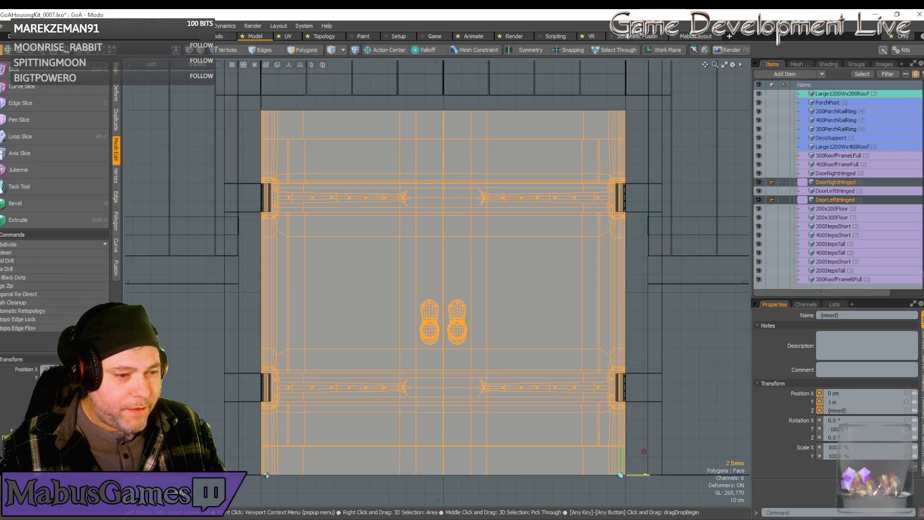
# Fine-adjust both doors together along Z, checking their lower outer edge against the frame and the seam between them.
pyautogui.scroll(5, 659, 363)
pyautogui.scroll(-5, 574, 339)
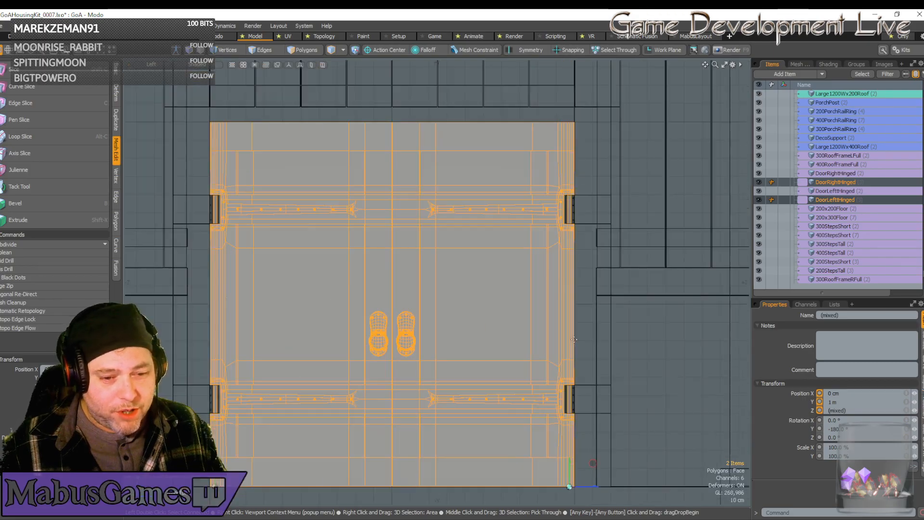
pyautogui.scroll(2, 575, 340)
pyautogui.scroll(-2, 577, 344)
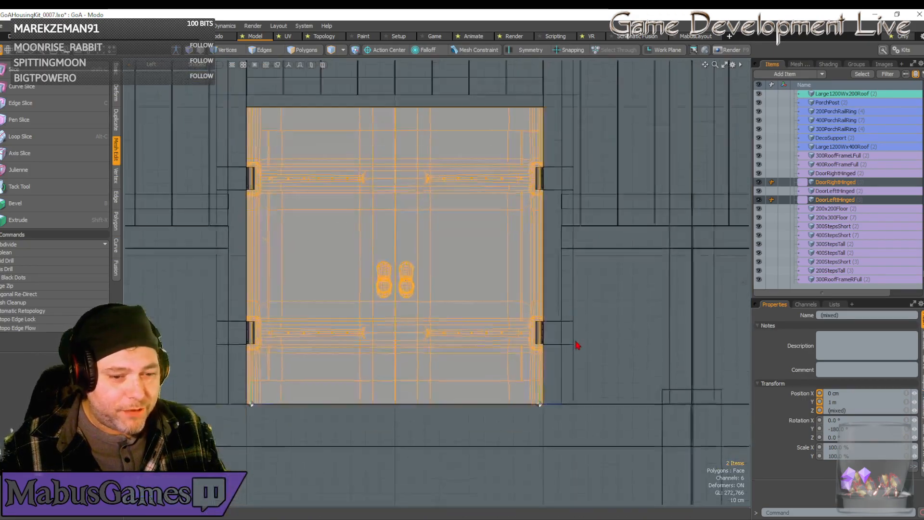
pyautogui.scroll(5, 577, 344)
pyautogui.scroll(6, 542, 371)
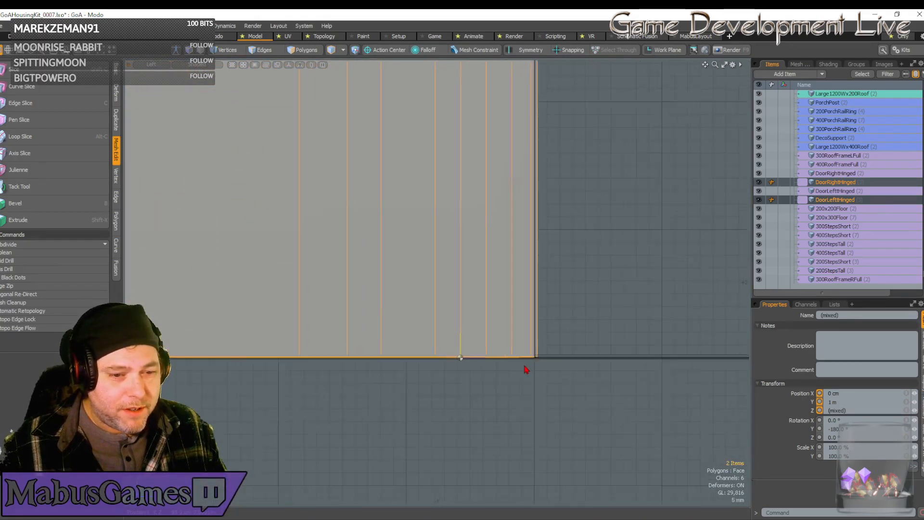
pyautogui.keyDown('alt'); pyautogui.keyDown('shift'); pyautogui.moveTo(529, 391); pyautogui.dragTo(472, 397); pyautogui.keyUp('shift'); pyautogui.keyUp('alt')
pyautogui.press('w')
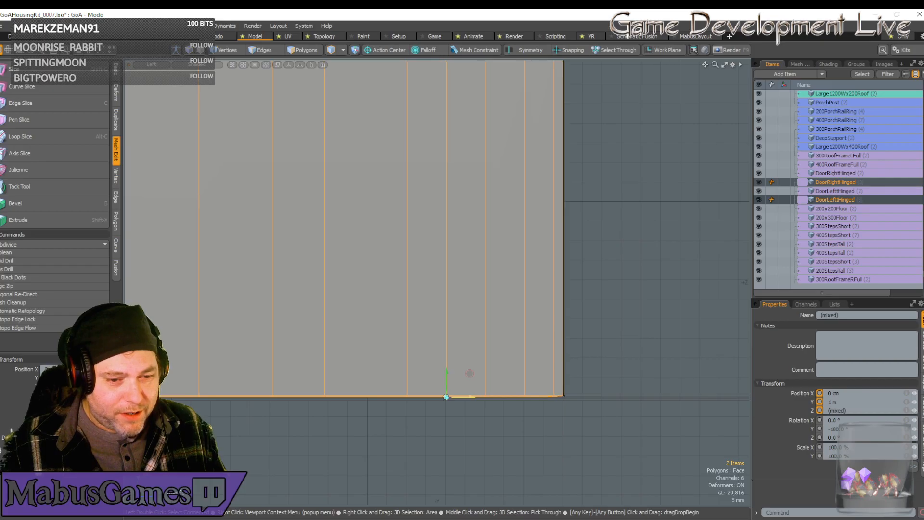
pyautogui.scroll(4, 599, 386)
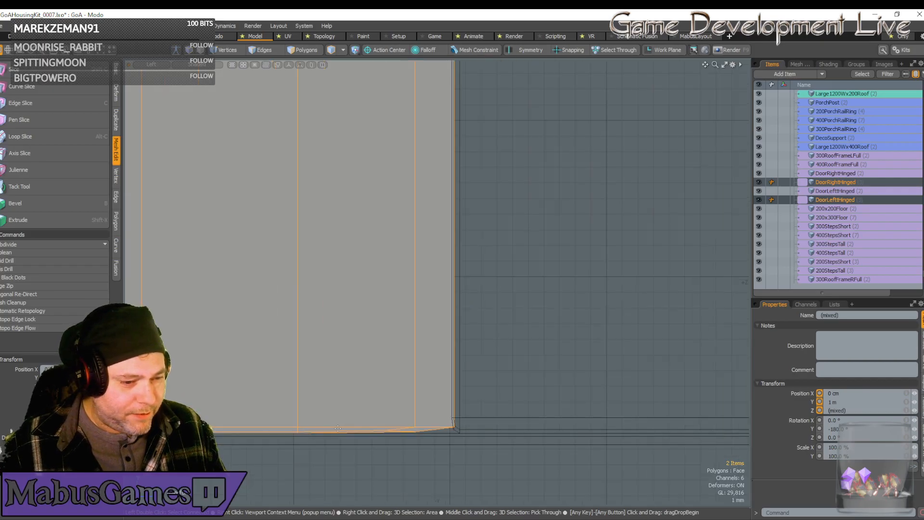
pyautogui.scroll(3, 339, 429)
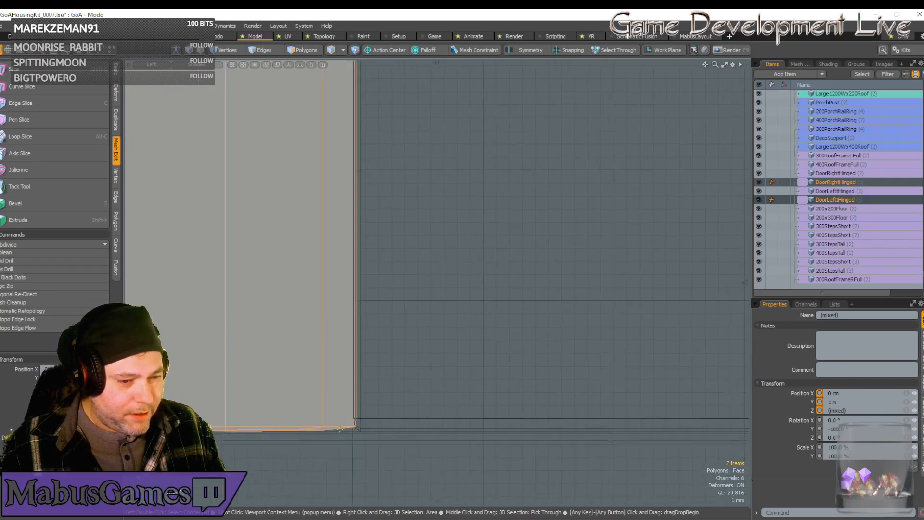
pyautogui.keyDown('alt'); pyautogui.keyDown('shift'); pyautogui.moveTo(287, 429); pyautogui.dragTo(338, 431); pyautogui.keyUp('shift'); pyautogui.keyUp('alt')
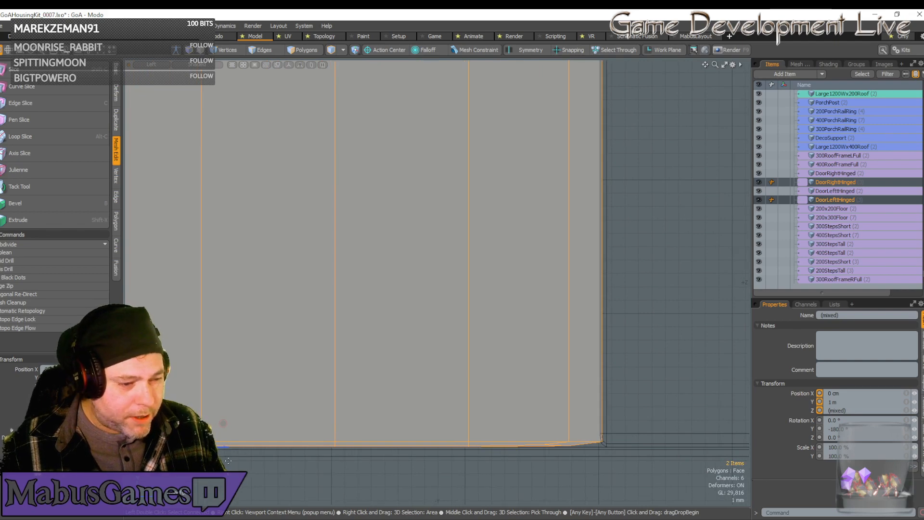
pyautogui.moveTo(222, 447); pyautogui.dragTo(221, 447)
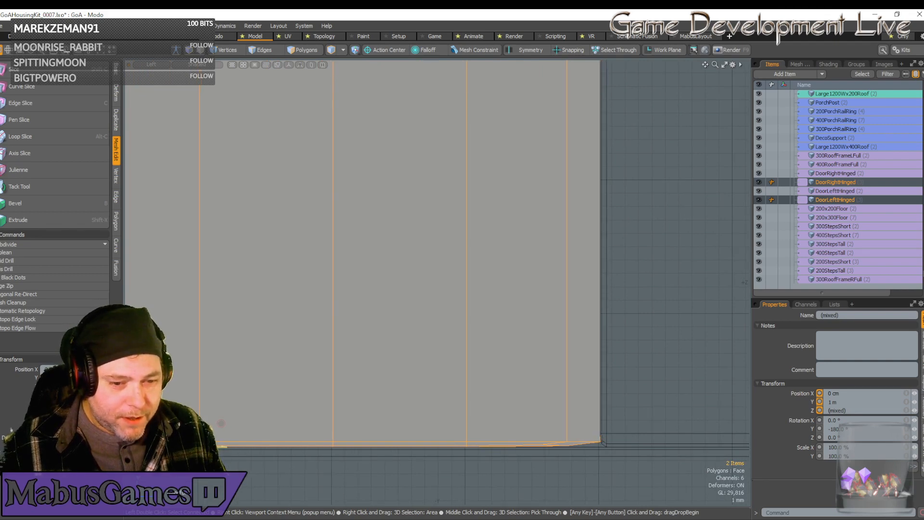
pyautogui.scroll(-8, 260, 455)
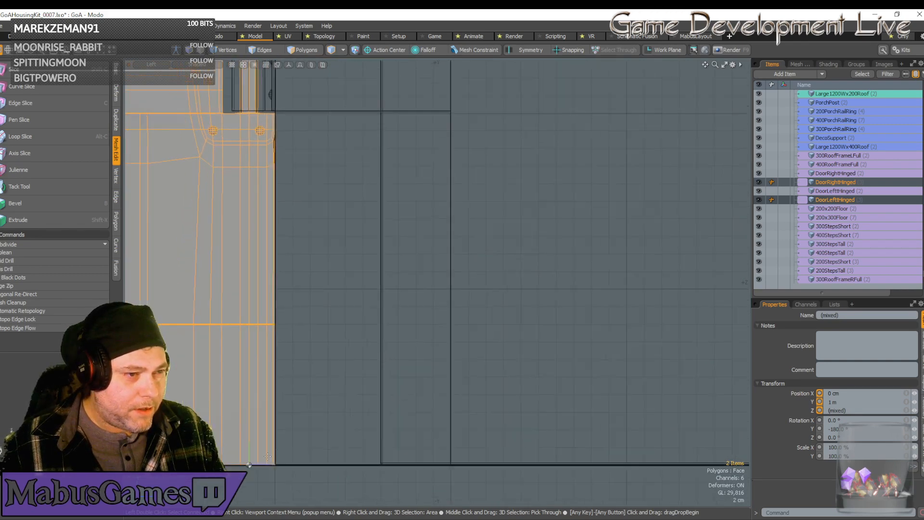
pyautogui.scroll(6, 269, 454)
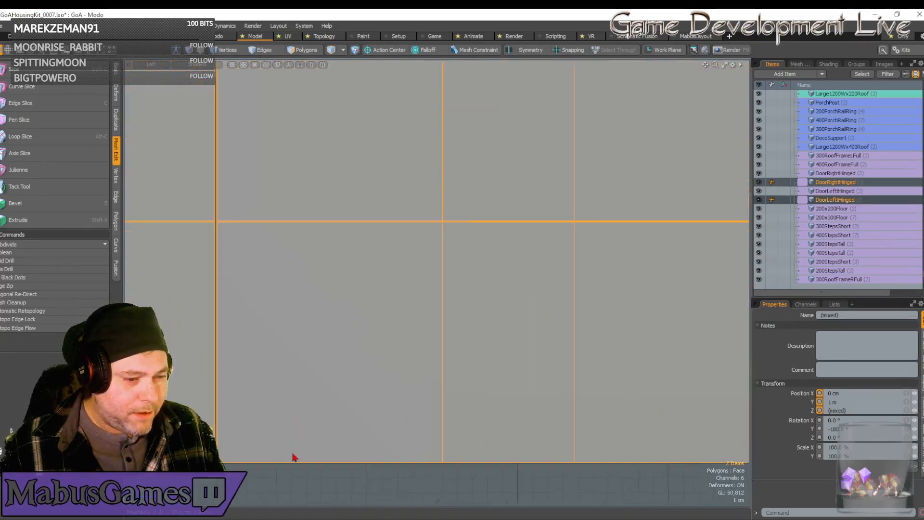
pyautogui.scroll(-4, 295, 457)
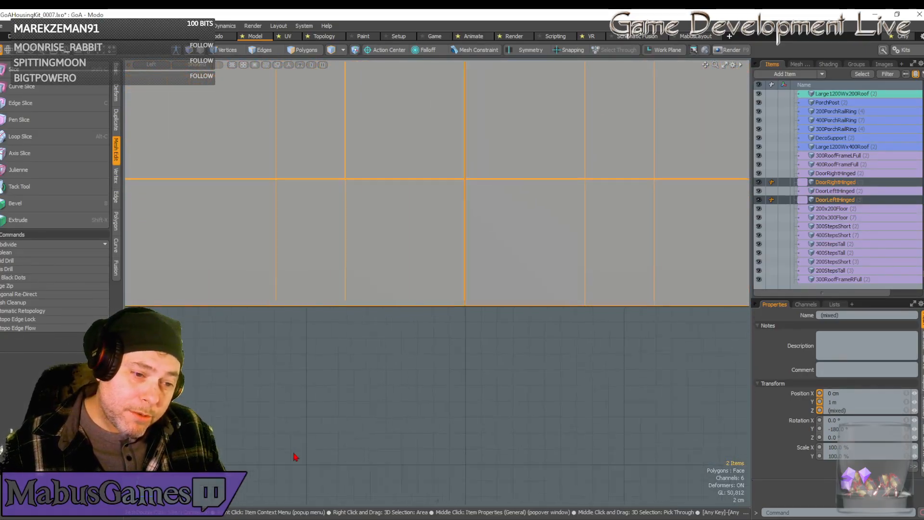
# Move only the left hinged door along Z to 5.0301 m, checking its outer edge against the frame and the seam between the doors.
pyautogui.scroll(4, 295, 456)
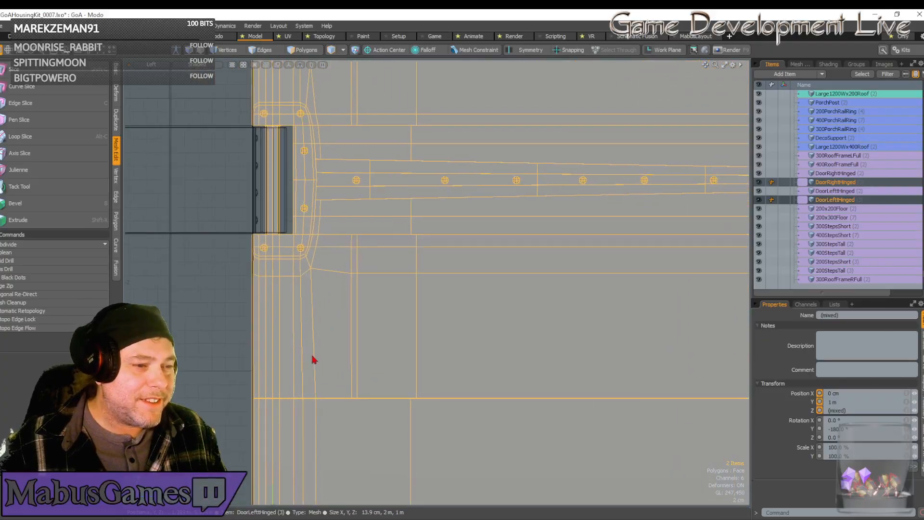
pyautogui.click(309, 287)
pyautogui.scroll(4, 311, 339)
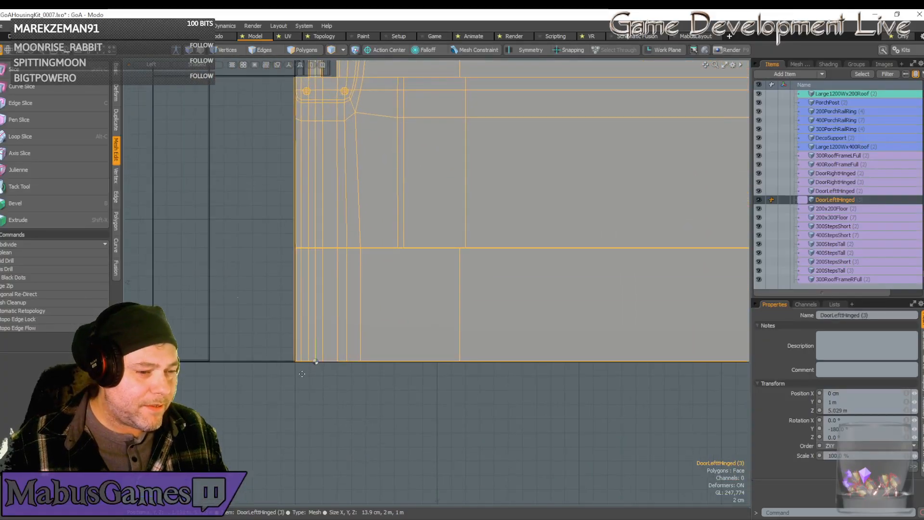
pyautogui.scroll(3, 332, 351)
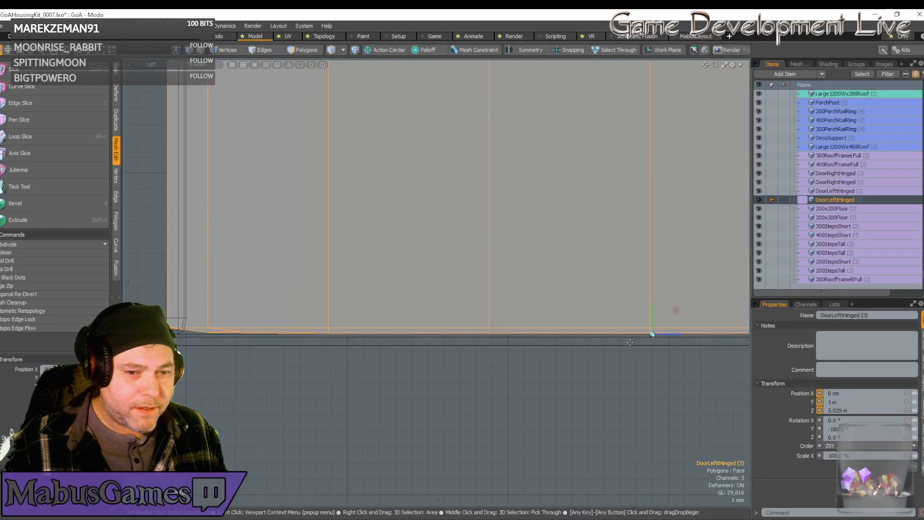
pyautogui.moveTo(676, 337); pyautogui.dragTo(695, 337)
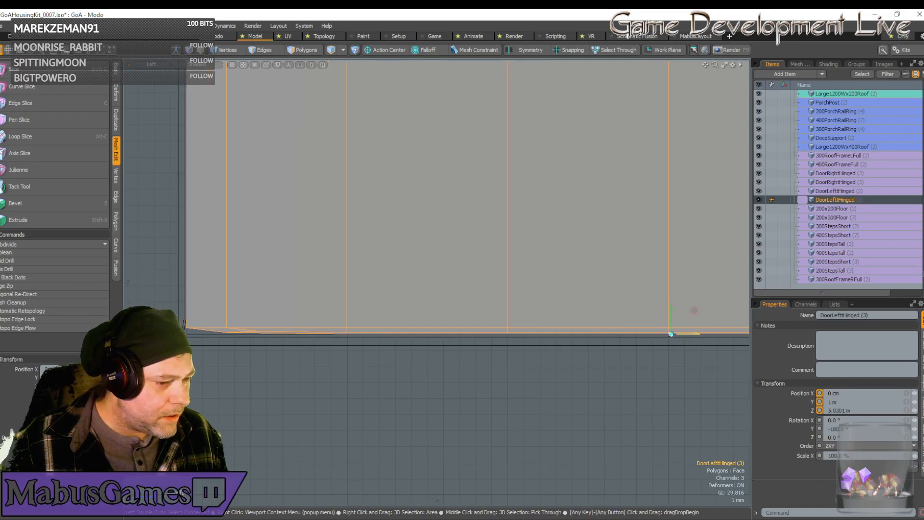
pyautogui.scroll(-8, 629, 350)
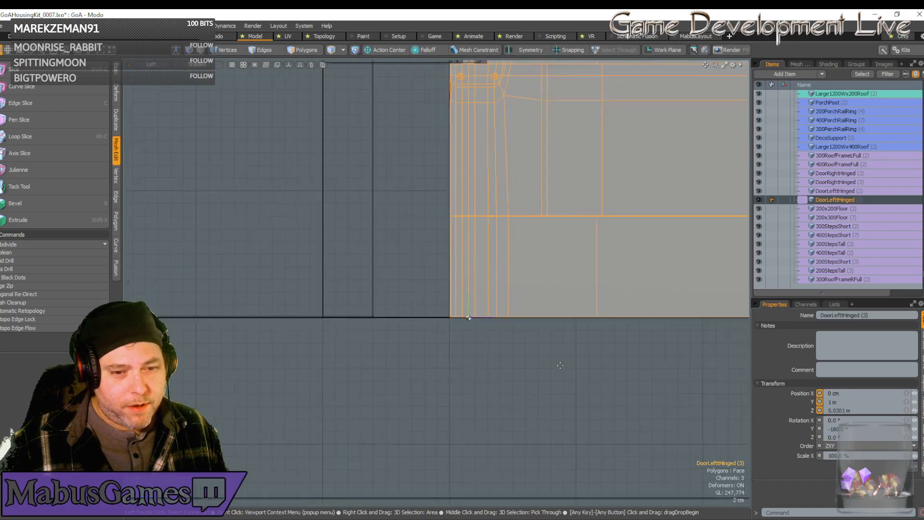
pyautogui.scroll(8, 561, 370)
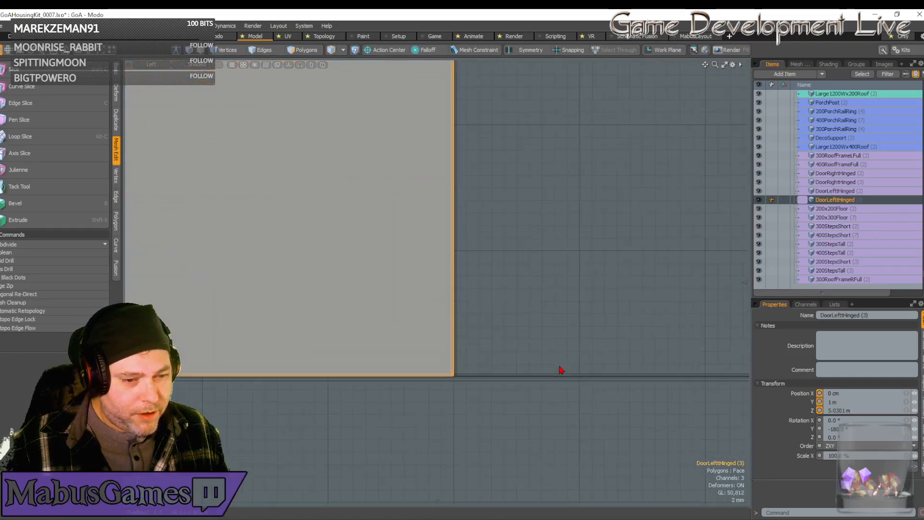
pyautogui.scroll(2, 560, 369)
pyautogui.scroll(-5, 560, 369)
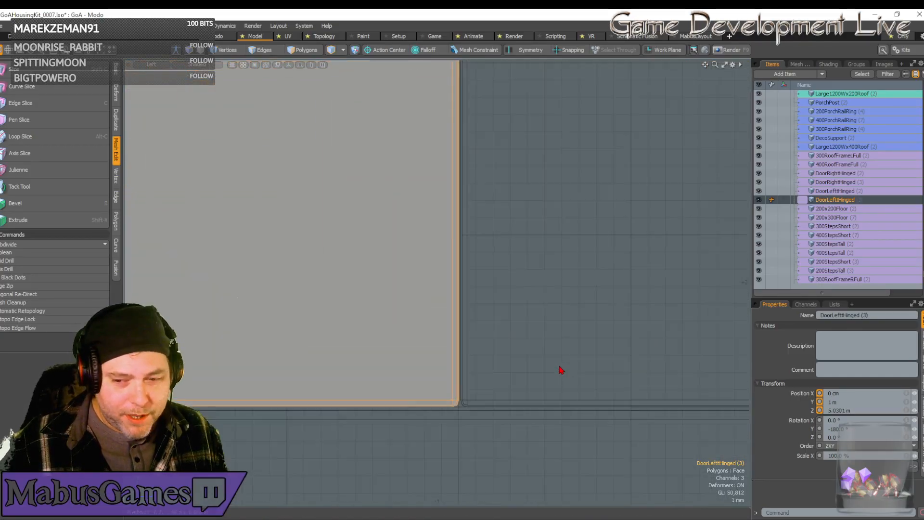
pyautogui.scroll(-5, 561, 369)
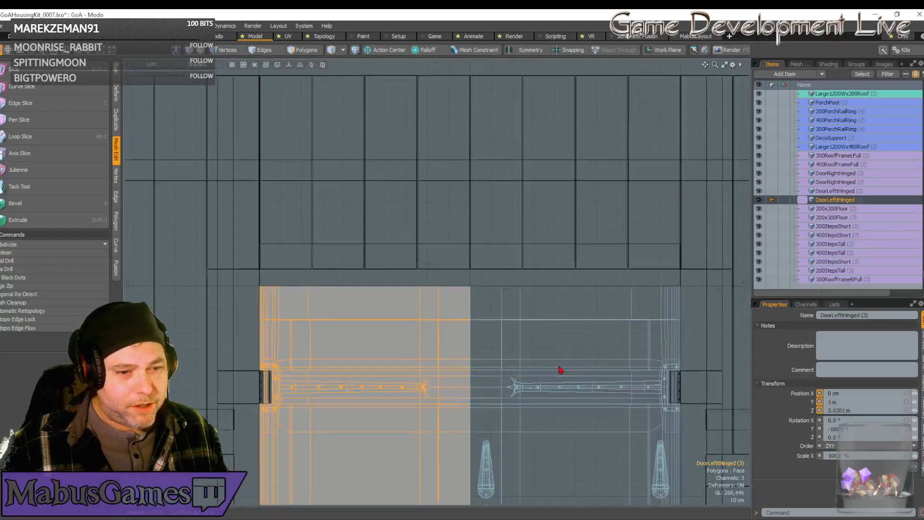
# Show the whole scene in the Perspective view and select the 1600HSupportBeam piece among the kit parts.
pyautogui.scroll(-5, 560, 369)
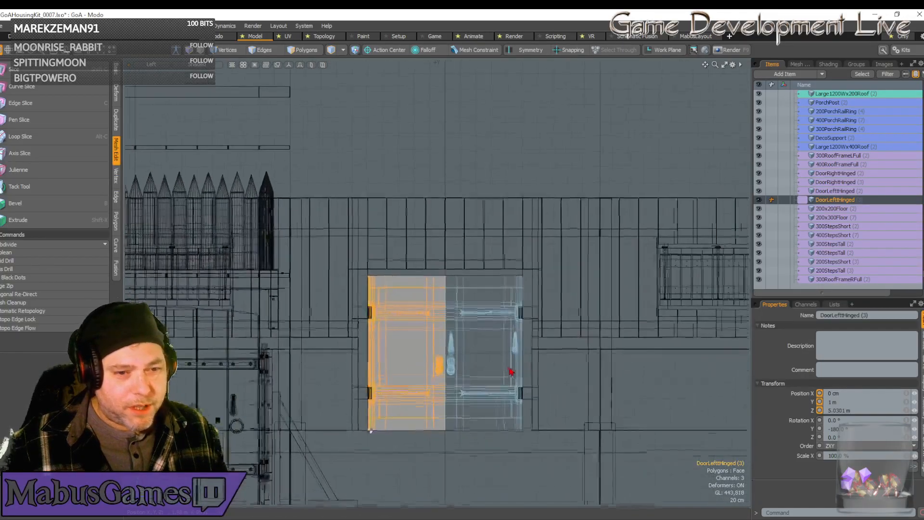
pyautogui.scroll(-6, 511, 372)
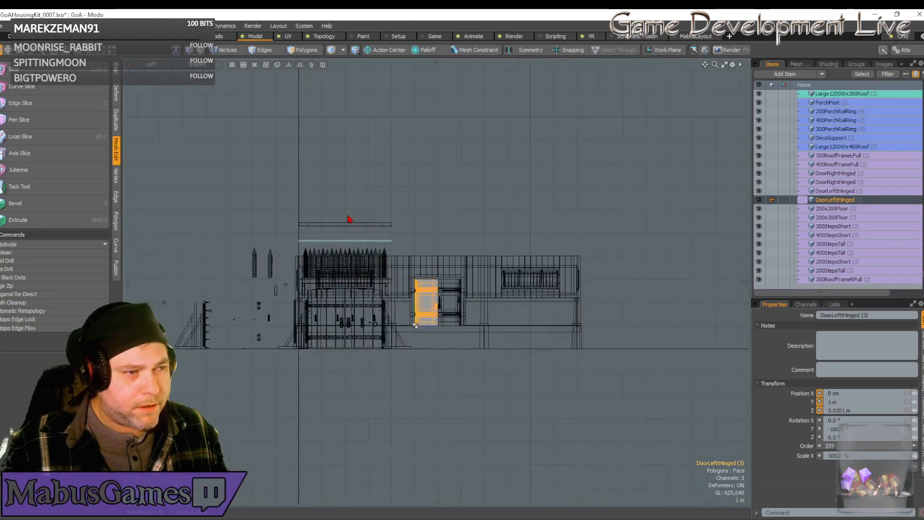
pyautogui.click(154, 64)
pyautogui.click(150, 78)
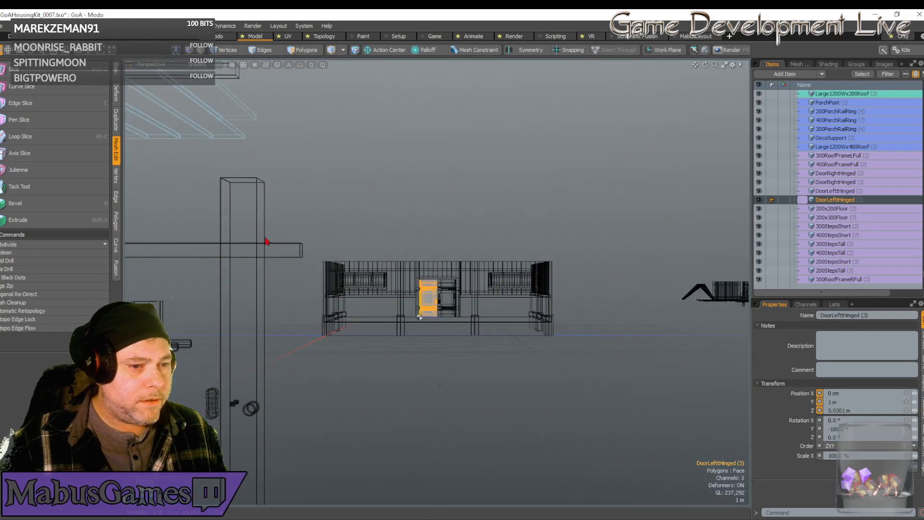
pyautogui.keyDown('alt'); pyautogui.moveTo(369, 343); pyautogui.dragTo(563, 326); pyautogui.keyUp('alt')
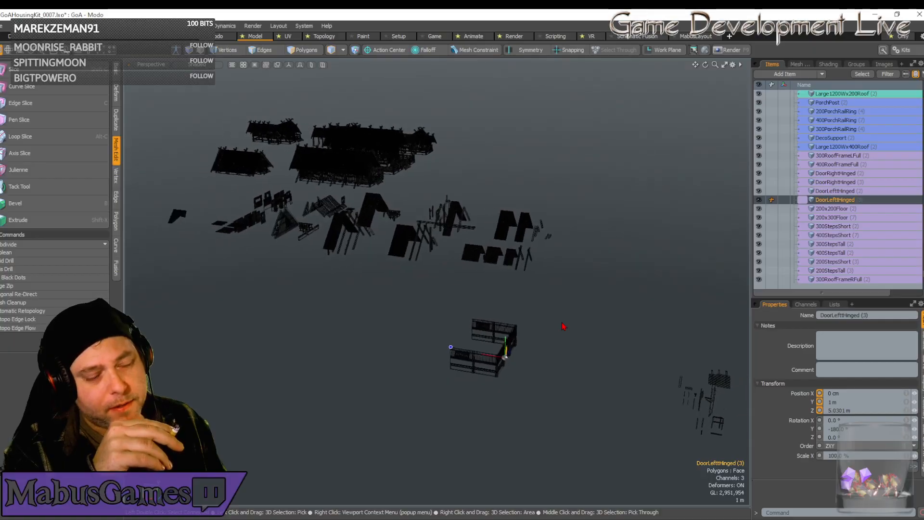
pyautogui.click(524, 193)
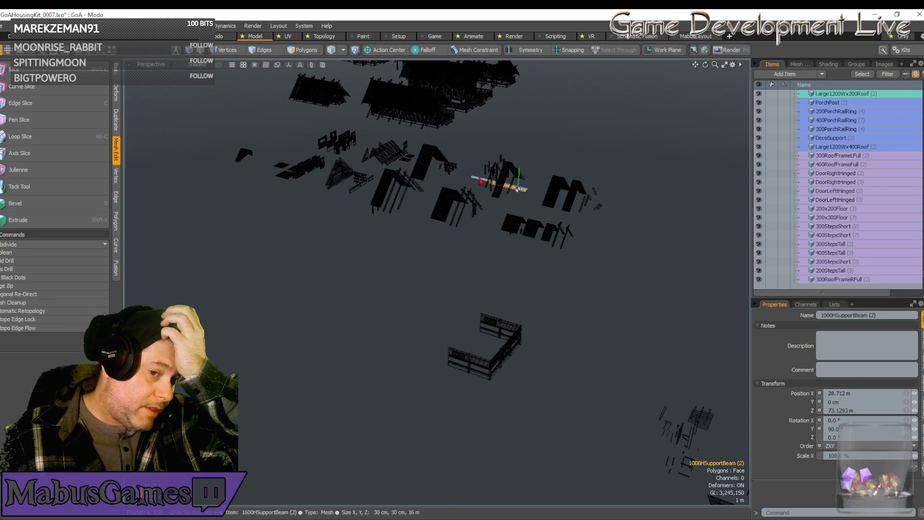
pyautogui.click(481, 181)
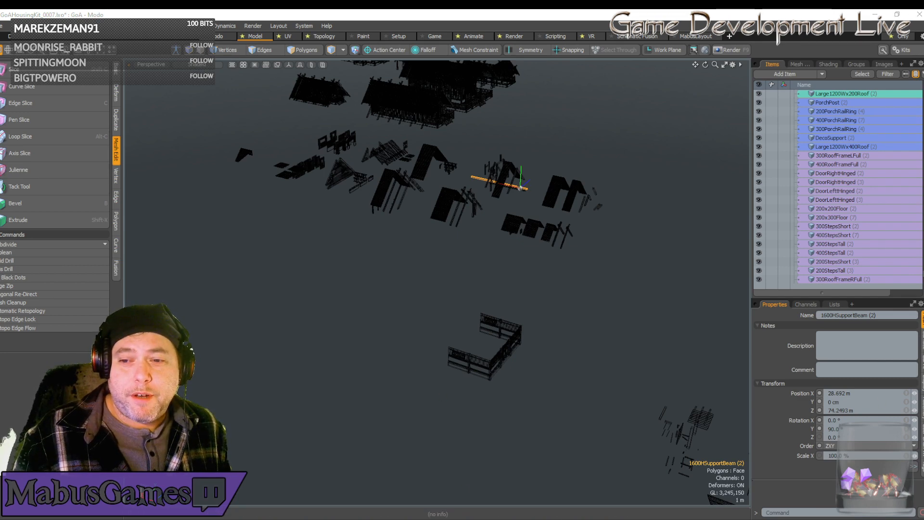
# Switch to the web browser and read the World Water Reserve article's introduction on whether collecting rainwater is illegal.
pyautogui.moveTo(739, 212); pyautogui.dragTo(332, 11)
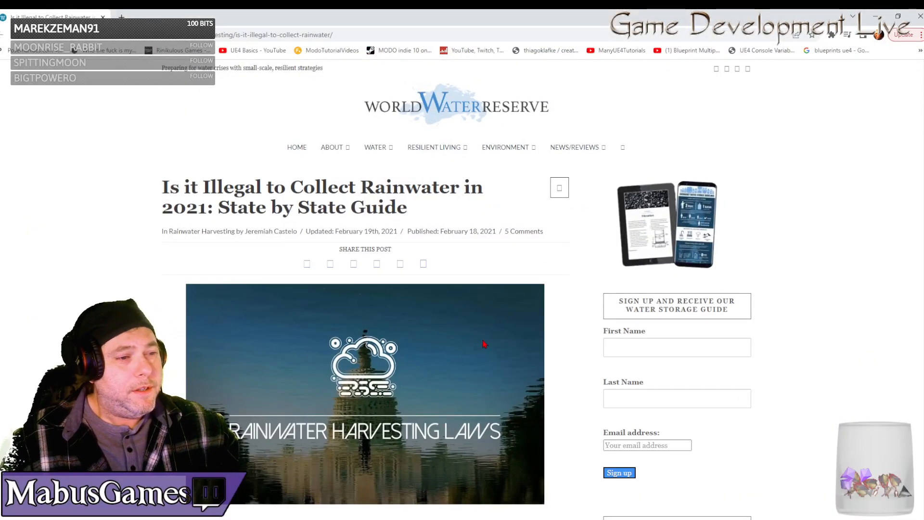
pyautogui.scroll(-8, 463, 343)
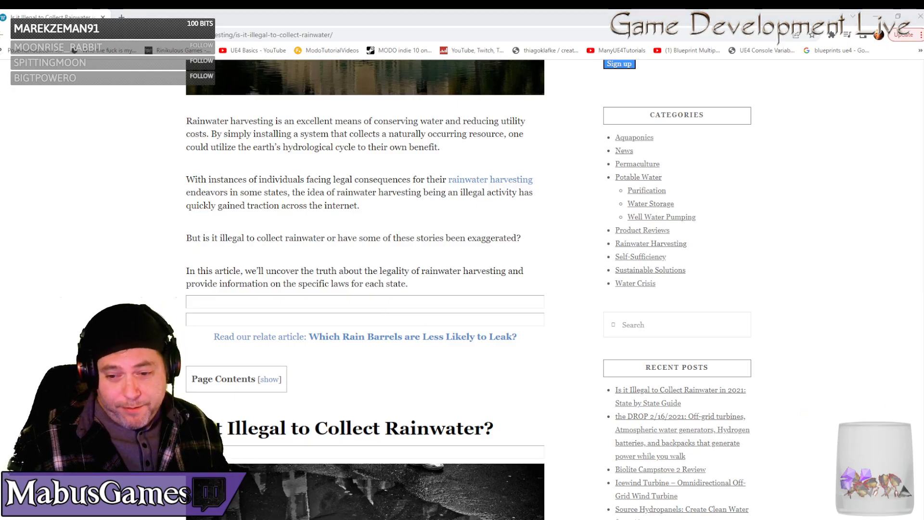
pyautogui.scroll(-3, 470, 345)
pyautogui.scroll(-3, 472, 344)
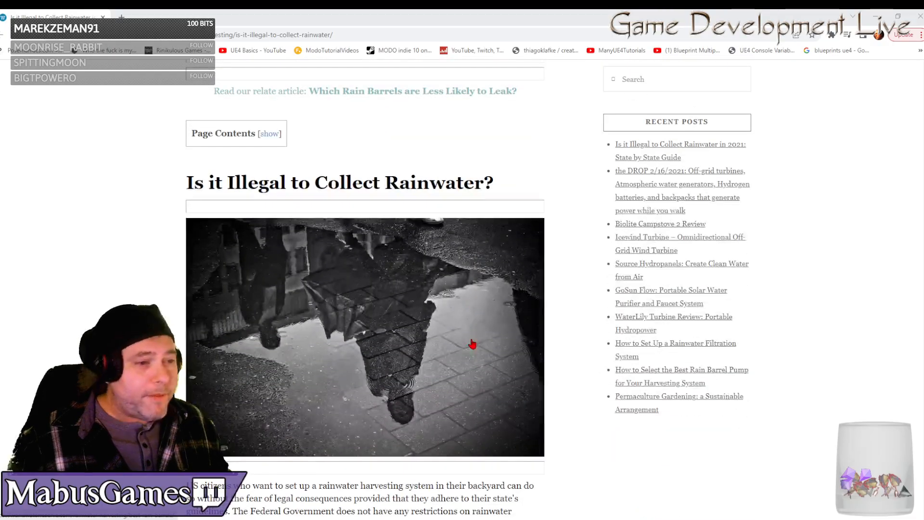
pyautogui.scroll(-4, 471, 343)
pyautogui.scroll(-5, 471, 342)
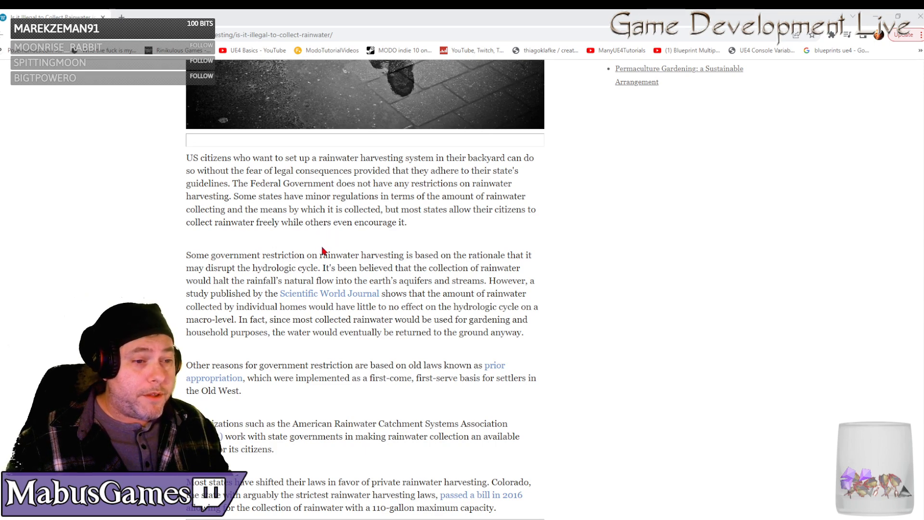
pyautogui.scroll(-3, 296, 294)
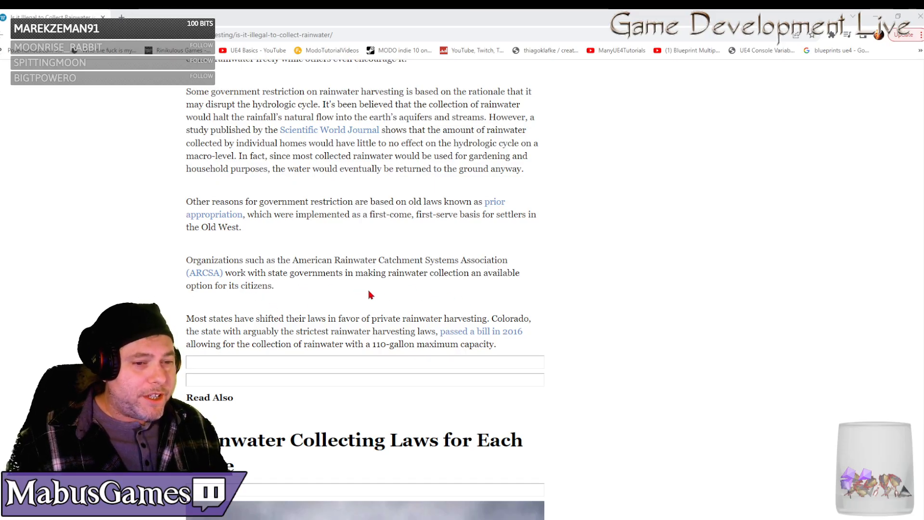
pyautogui.scroll(-2, 345, 294)
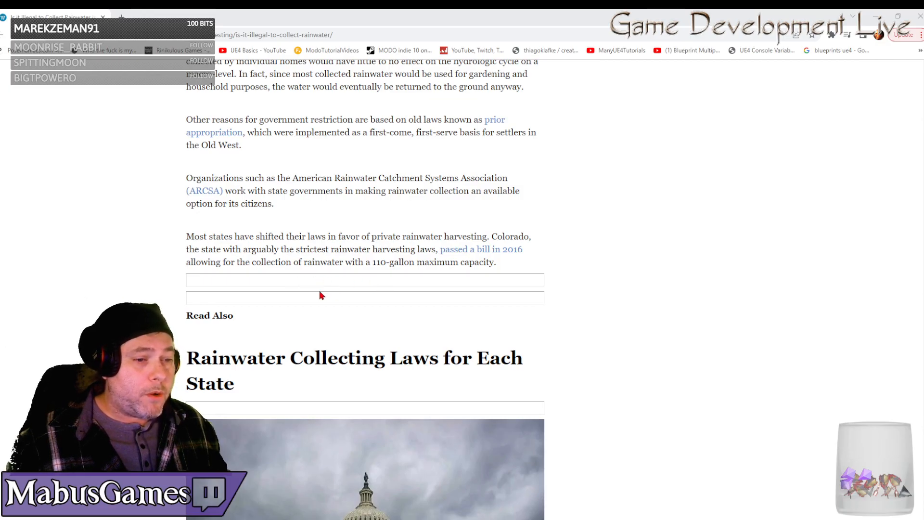
# Read through the article's rainwater collecting laws for each state, from Alabama down to Montana.
pyautogui.scroll(-5, 321, 295)
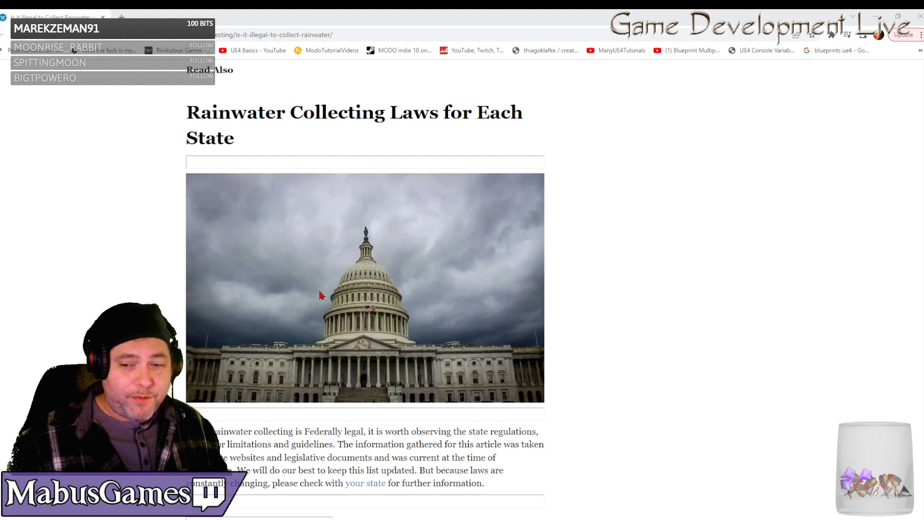
pyautogui.scroll(-7, 322, 295)
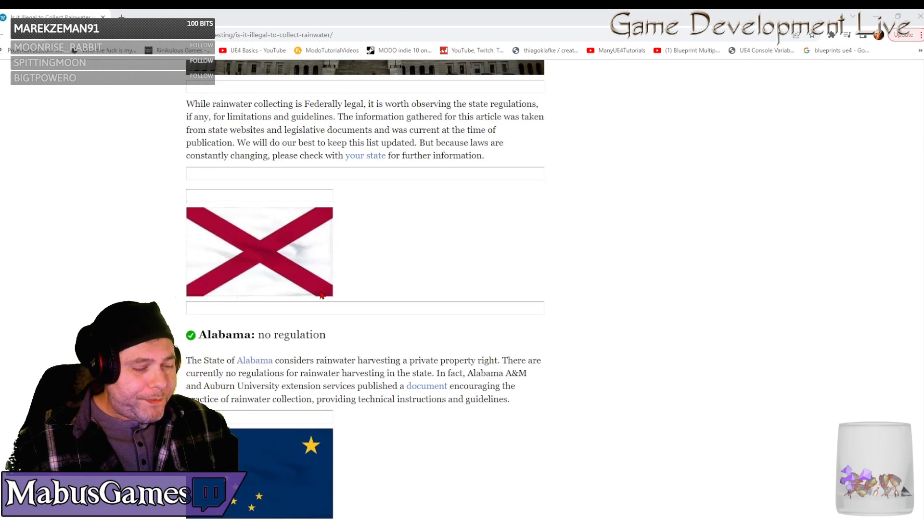
pyautogui.scroll(-12, 321, 295)
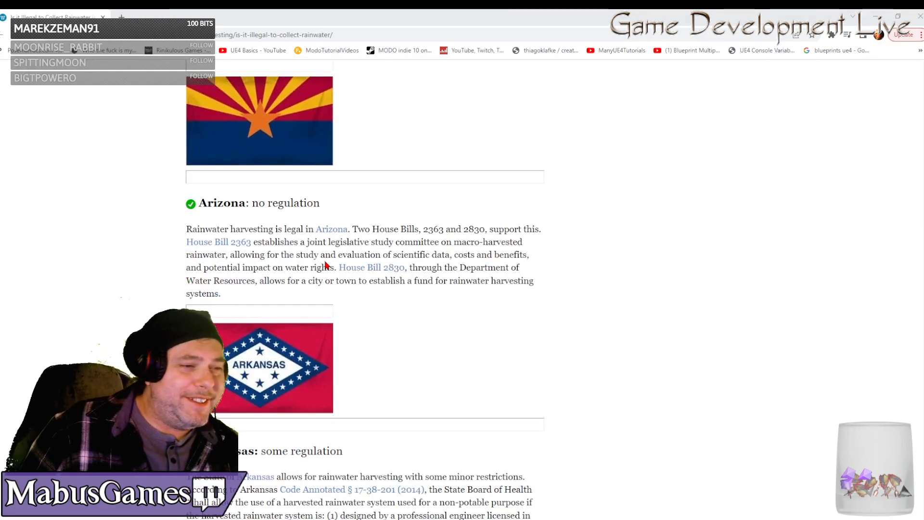
pyautogui.scroll(3, 326, 258)
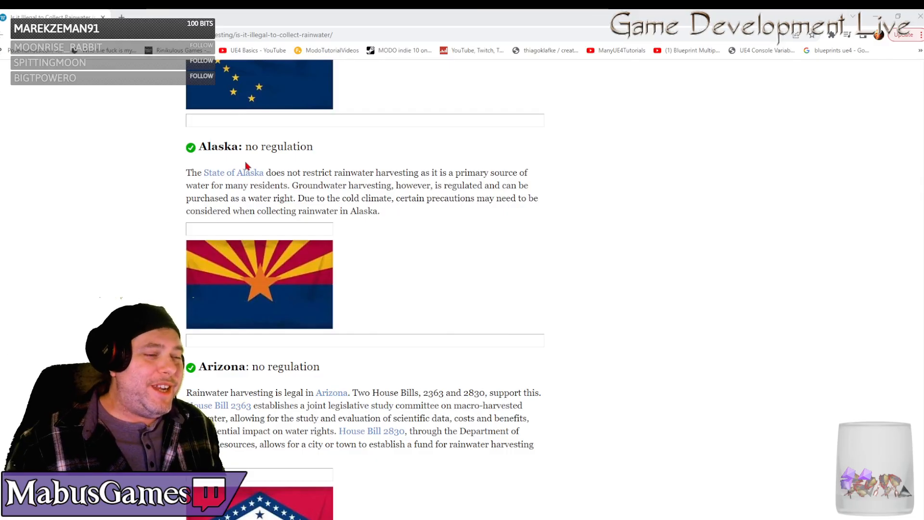
pyautogui.scroll(-7, 318, 247)
pyautogui.scroll(5, 315, 238)
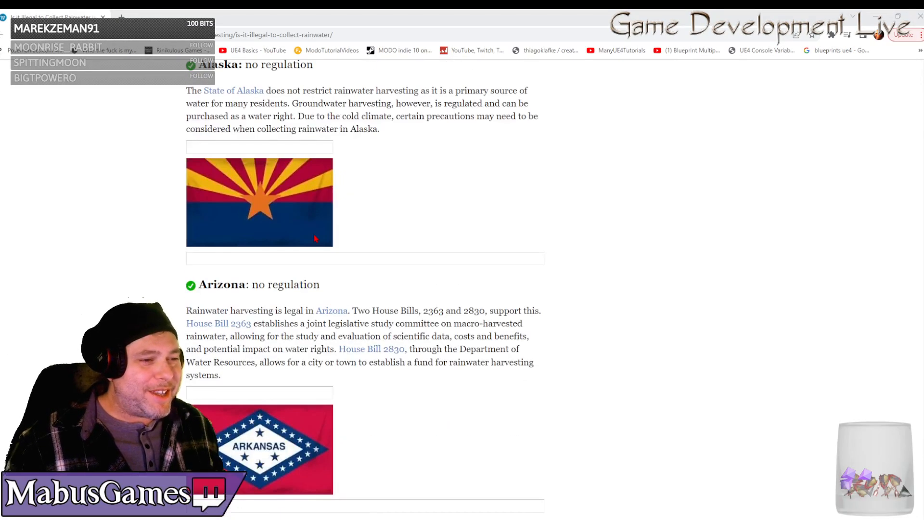
pyautogui.scroll(3, 302, 209)
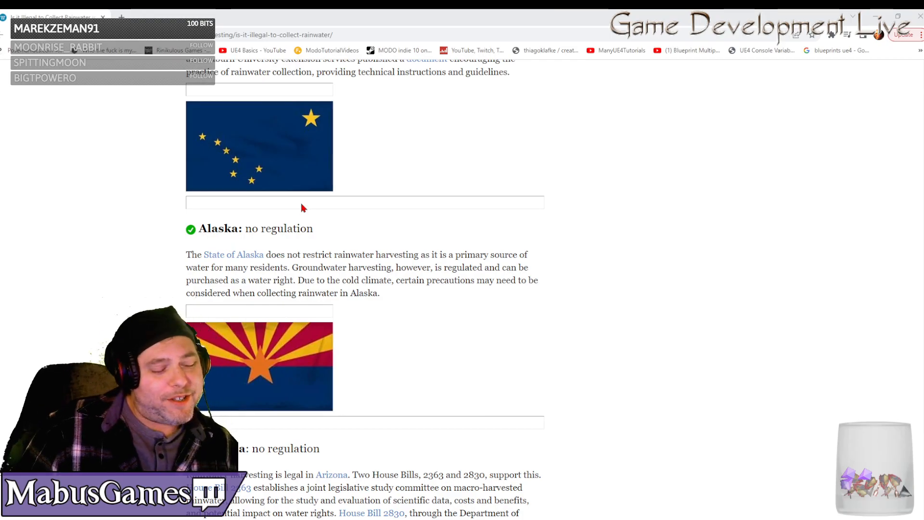
pyautogui.scroll(-7, 300, 208)
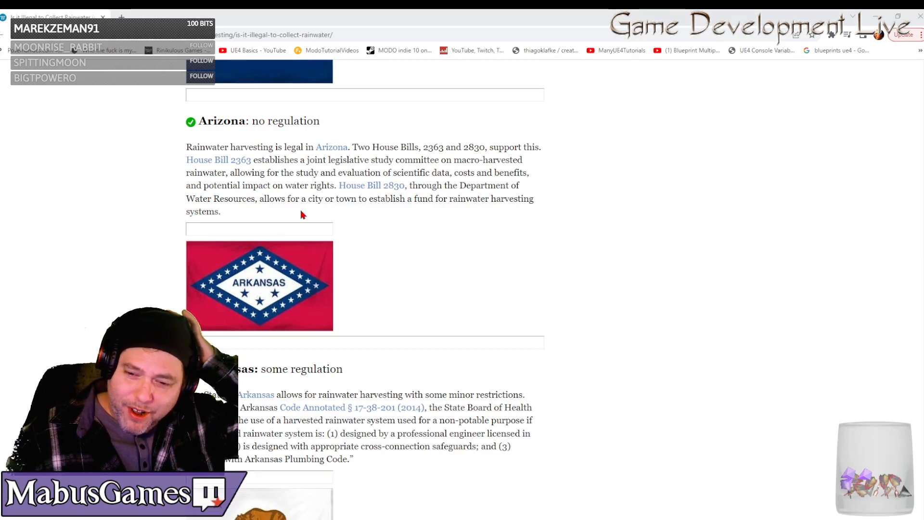
pyautogui.scroll(-10, 302, 214)
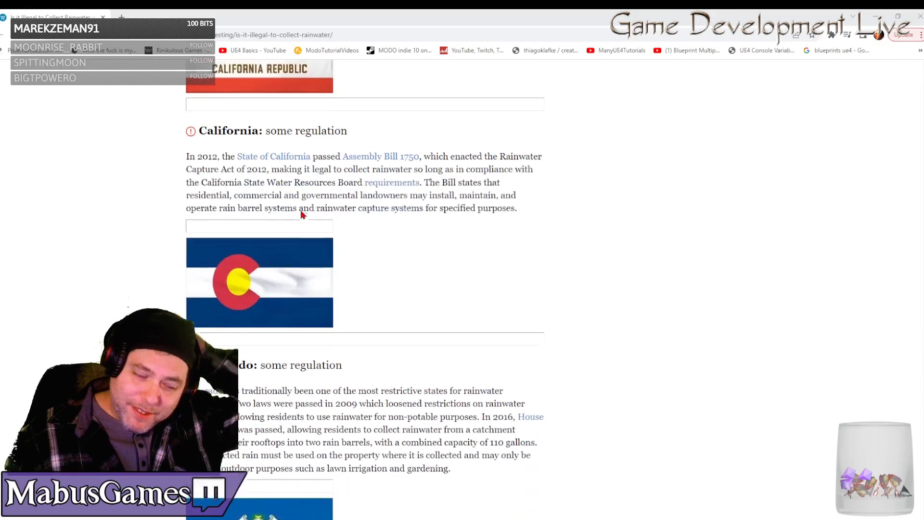
pyautogui.scroll(-7, 303, 214)
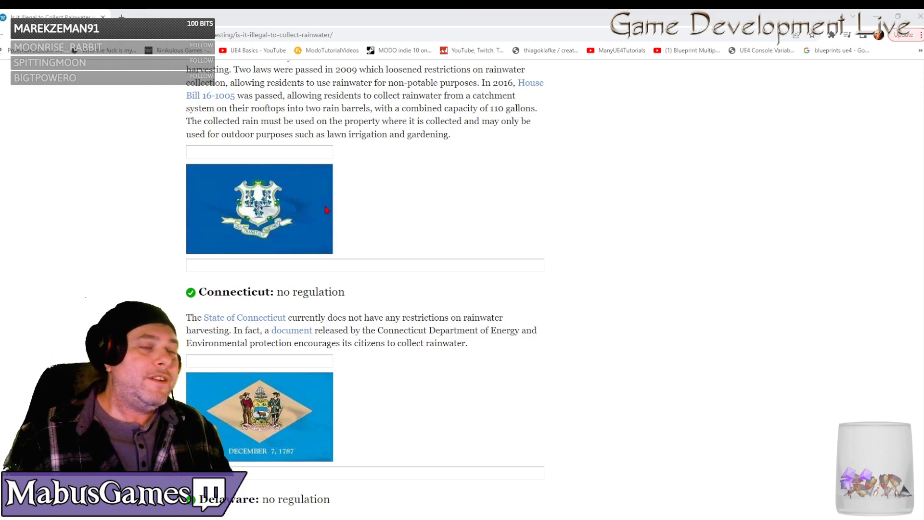
pyautogui.scroll(-13, 325, 207)
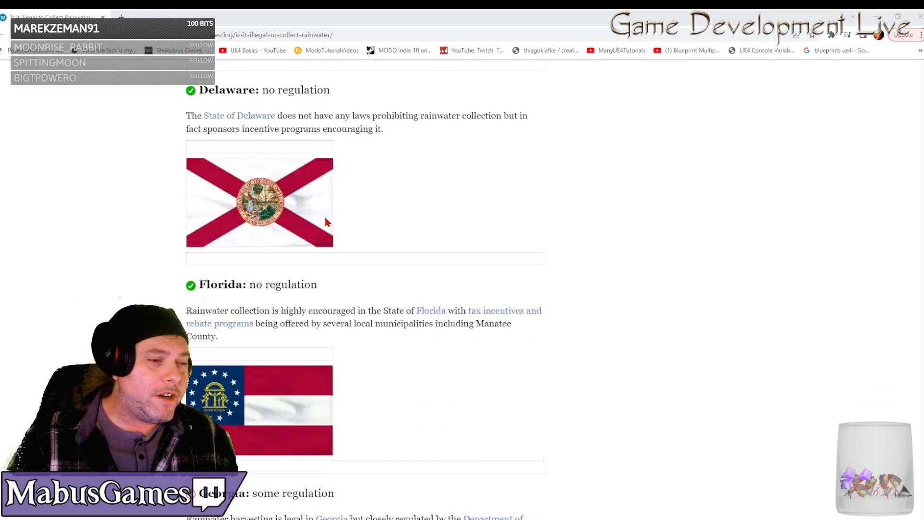
pyautogui.scroll(-5, 372, 264)
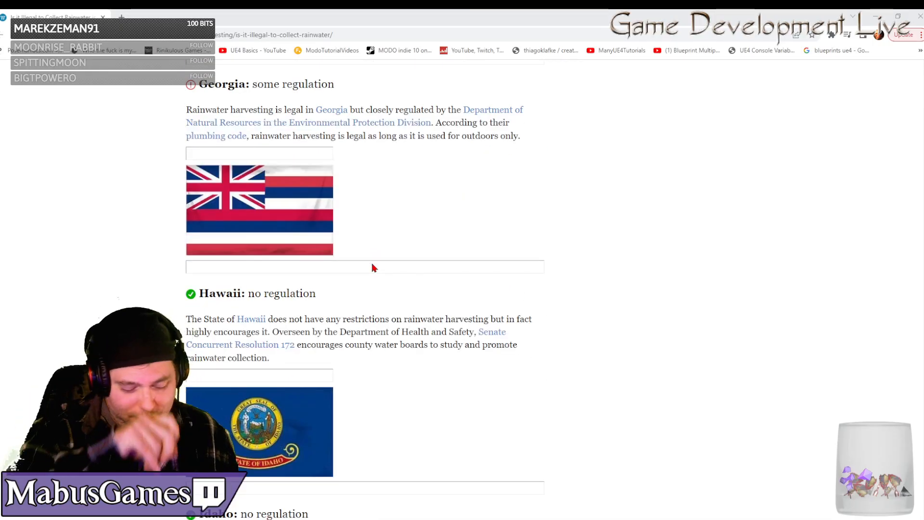
pyautogui.scroll(-7, 442, 300)
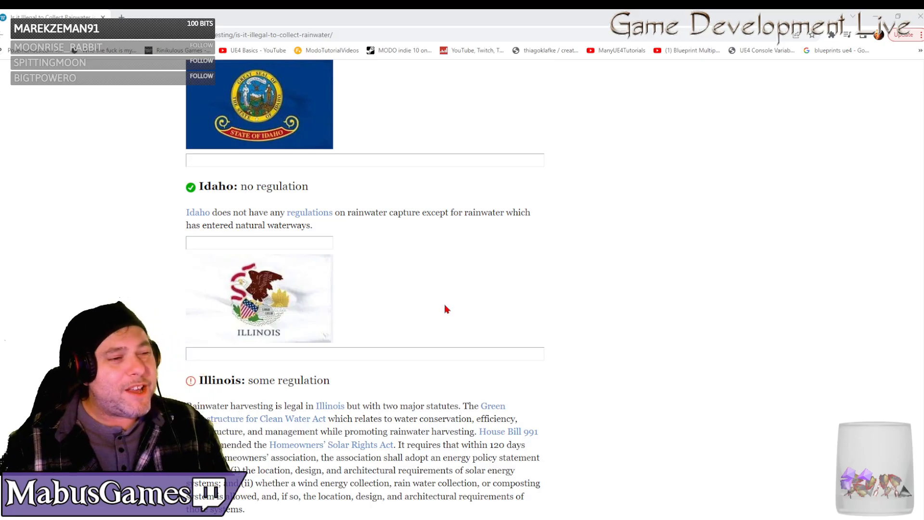
pyautogui.scroll(-13, 447, 313)
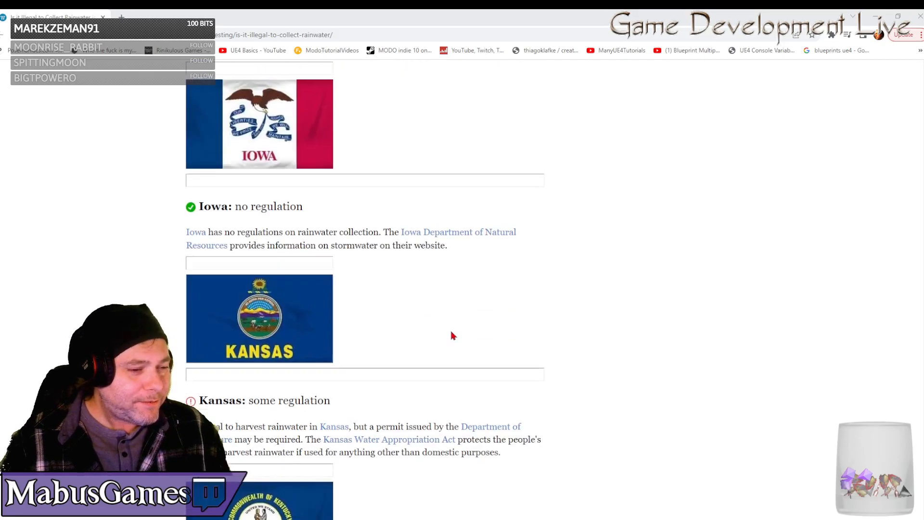
pyautogui.scroll(-5, 454, 336)
pyautogui.scroll(-18, 454, 336)
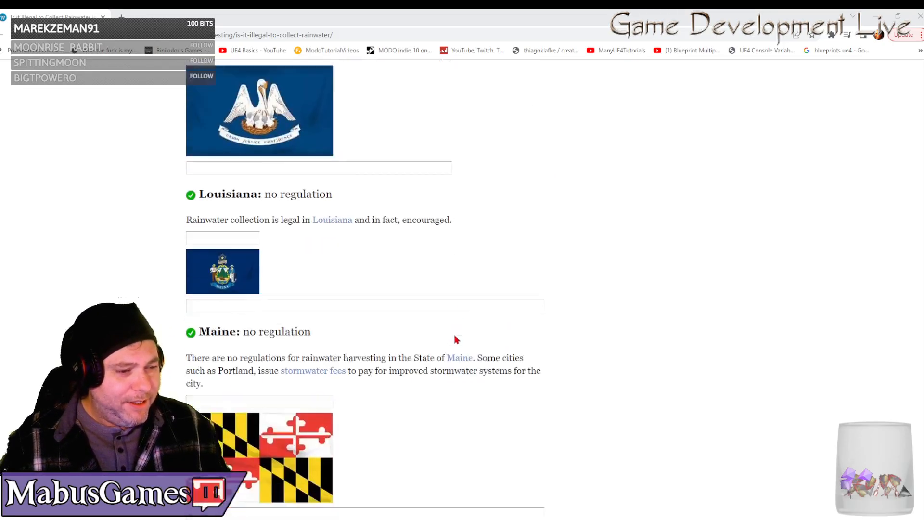
pyautogui.scroll(-16, 454, 336)
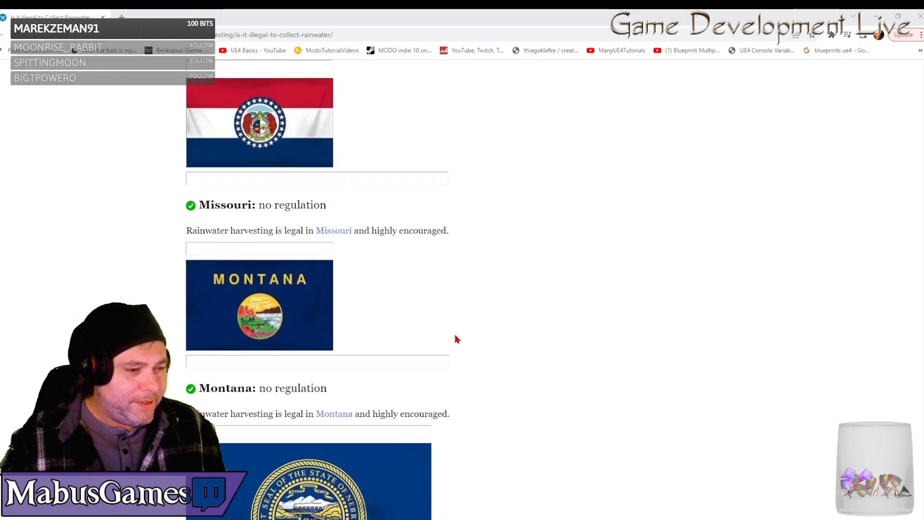
# Switch back to Modo and inspect the partly built ground-floor walls of the new building from several sides.
pyautogui.click(869, 19)
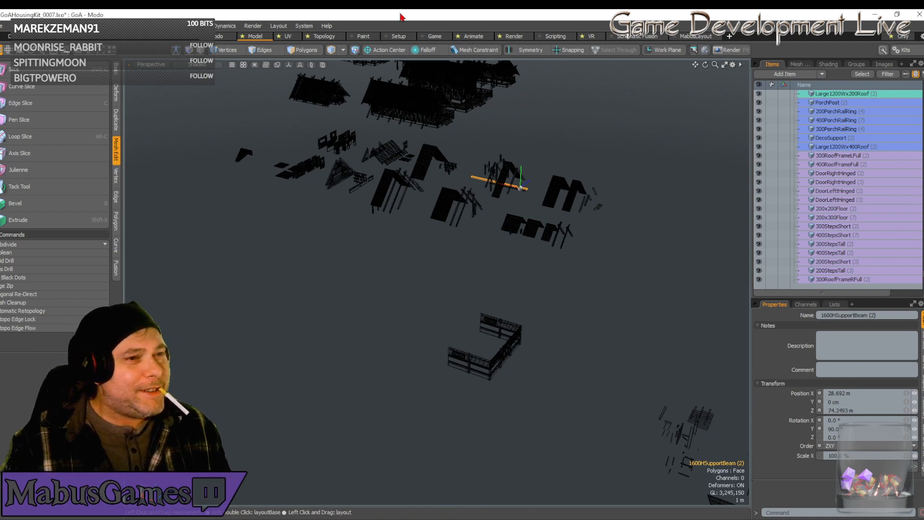
pyautogui.keyDown('alt'); pyautogui.moveTo(451, 212); pyautogui.dragTo(491, 260); pyautogui.keyUp('alt')
pyautogui.scroll(5, 491, 262)
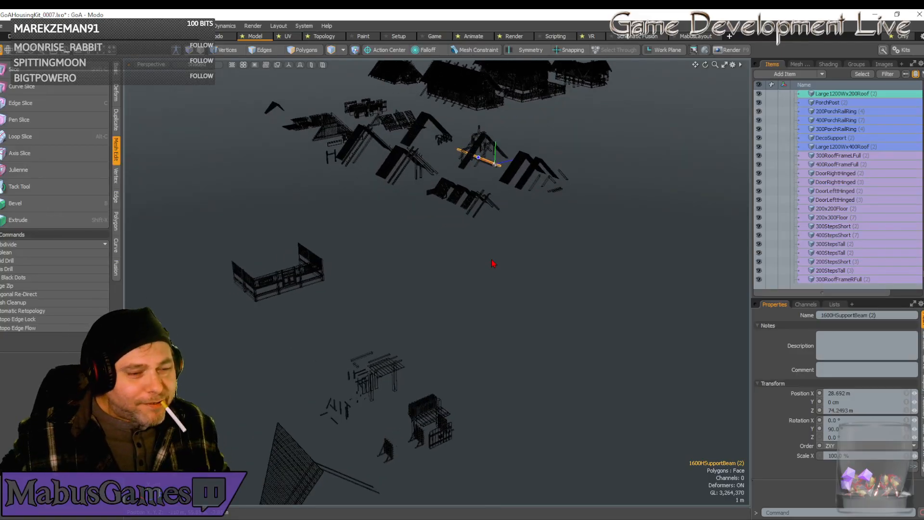
pyautogui.scroll(6, 492, 263)
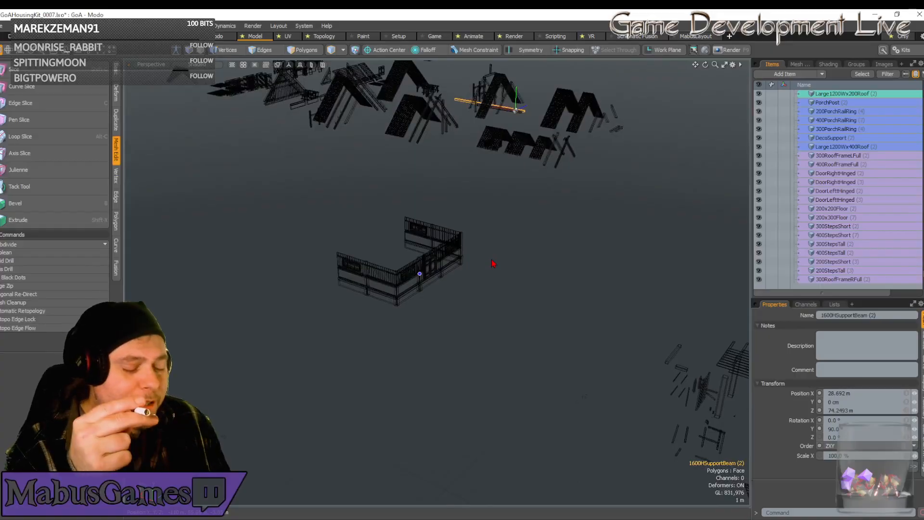
pyautogui.scroll(3, 492, 263)
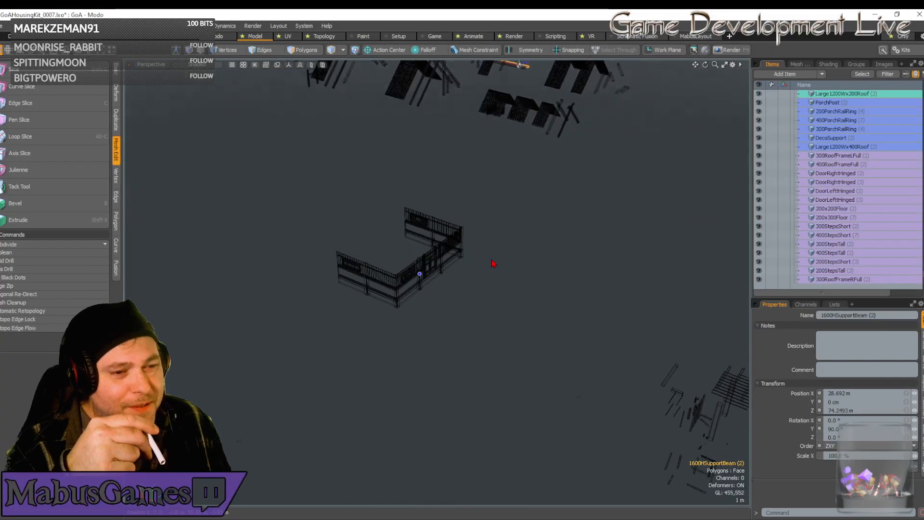
pyautogui.keyDown('alt'); pyautogui.moveTo(492, 264); pyautogui.dragTo(492, 263); pyautogui.keyUp('alt')
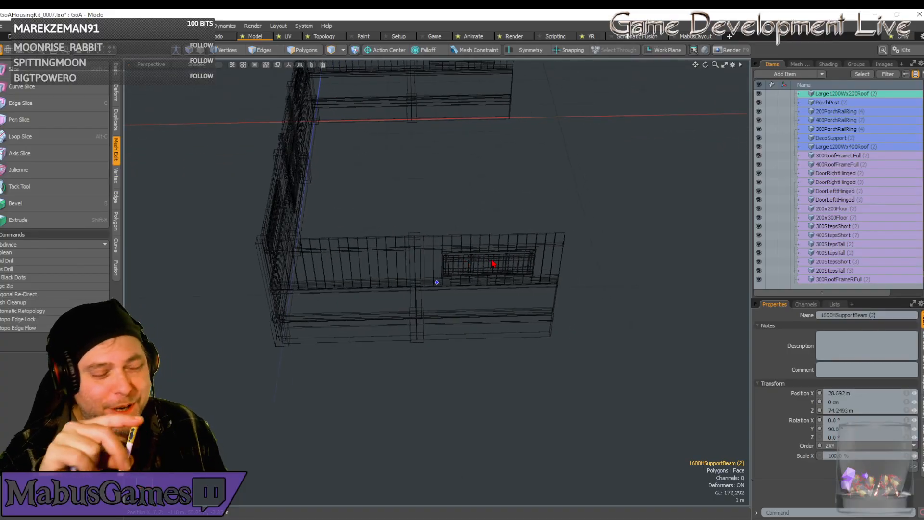
pyautogui.keyDown('alt'); pyautogui.moveTo(492, 263); pyautogui.dragTo(493, 263); pyautogui.keyUp('alt')
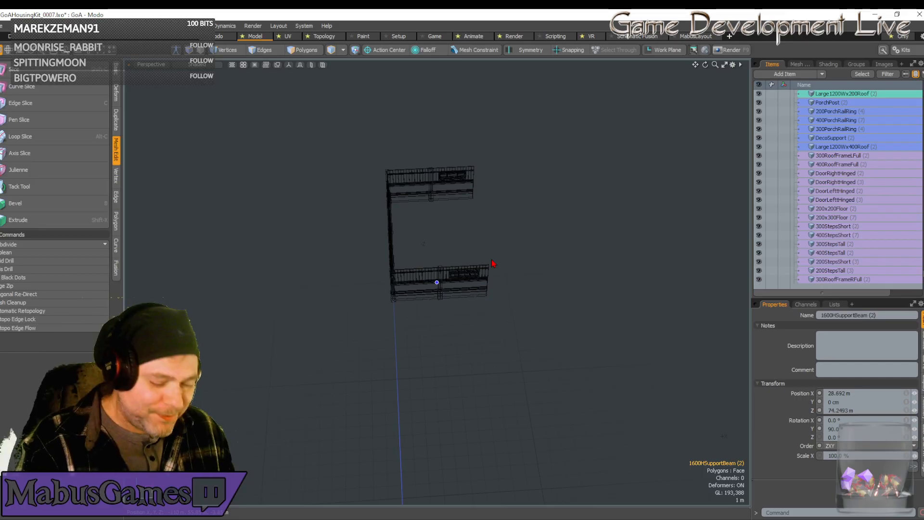
# Select the 400Wall2F piece among the kit parts and duplicate it.
pyautogui.keyDown('alt'); pyautogui.moveTo(493, 264); pyautogui.dragTo(558, 338); pyautogui.keyUp('alt')
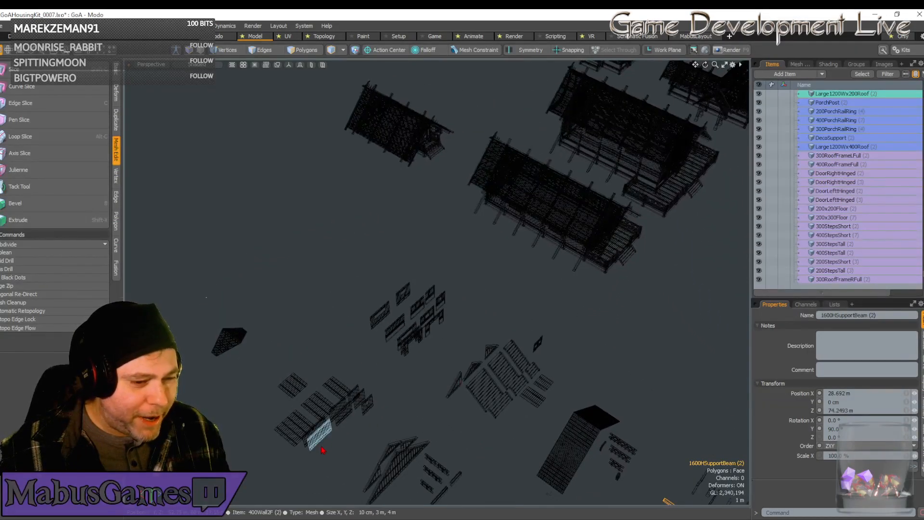
pyautogui.click(320, 435)
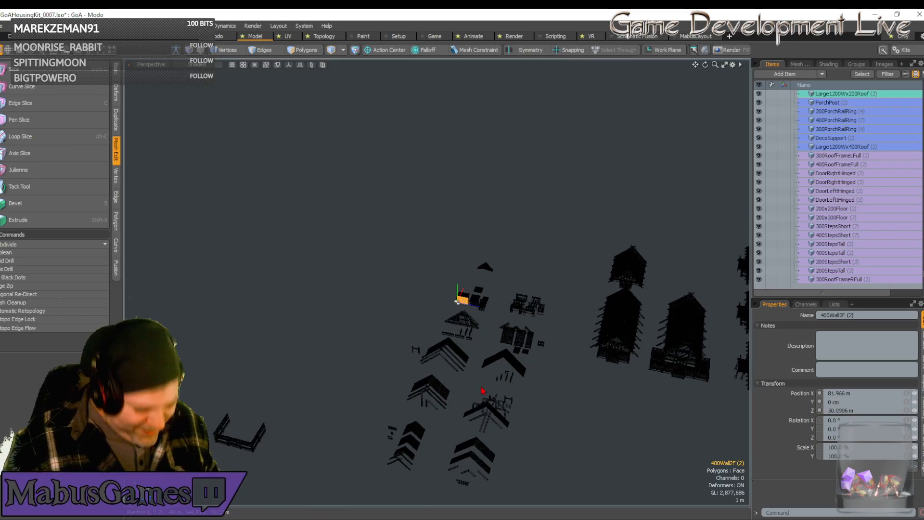
pyautogui.hotkey('ctrl', 'd')
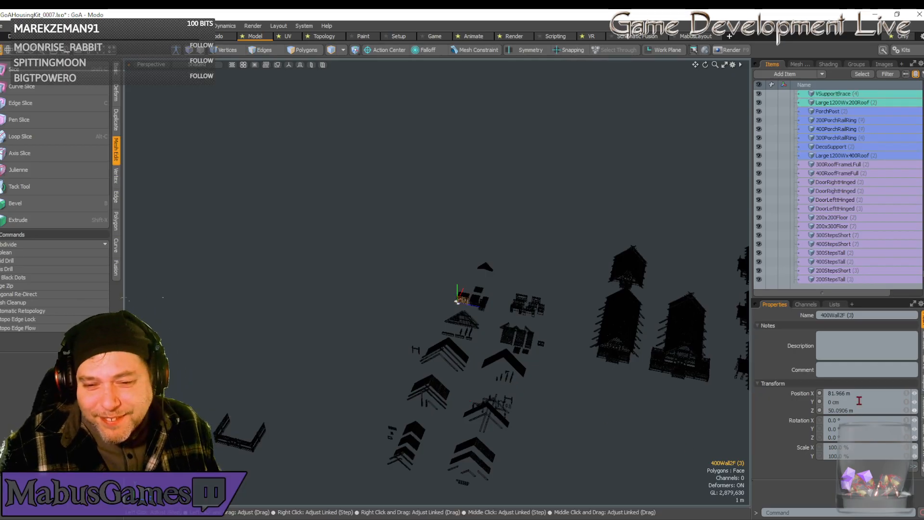
# Set the duplicated 400Wall2F wall's position to X 0, Y 400 cm and Z 0.
pyautogui.moveTo(854, 393); pyautogui.dragTo(823, 393)
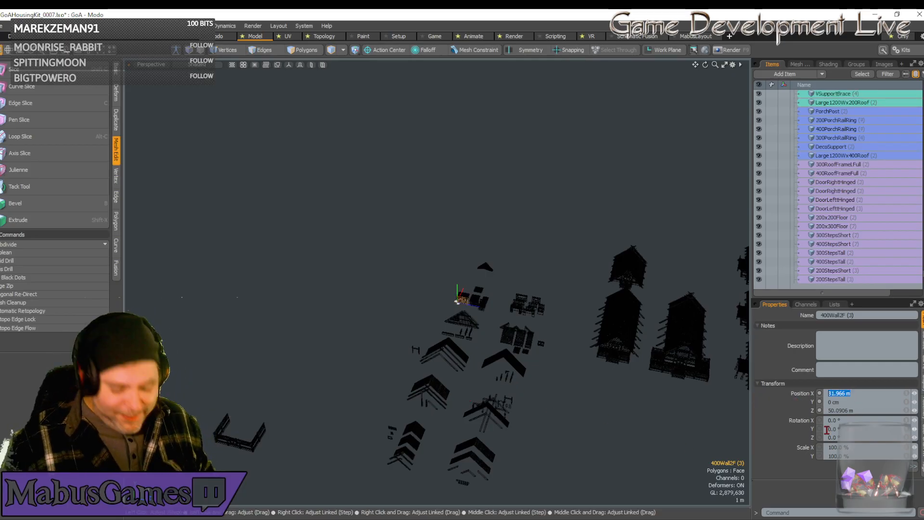
pyautogui.write('0')
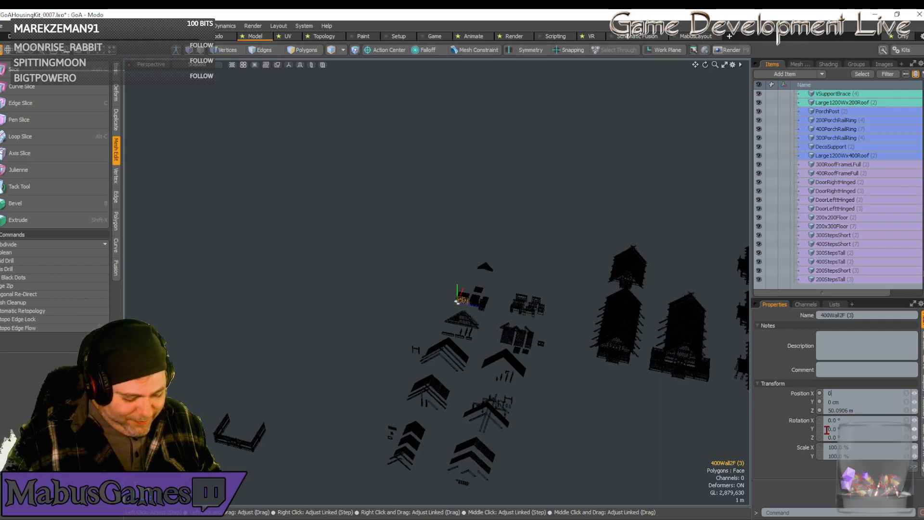
pyautogui.press('Tab')
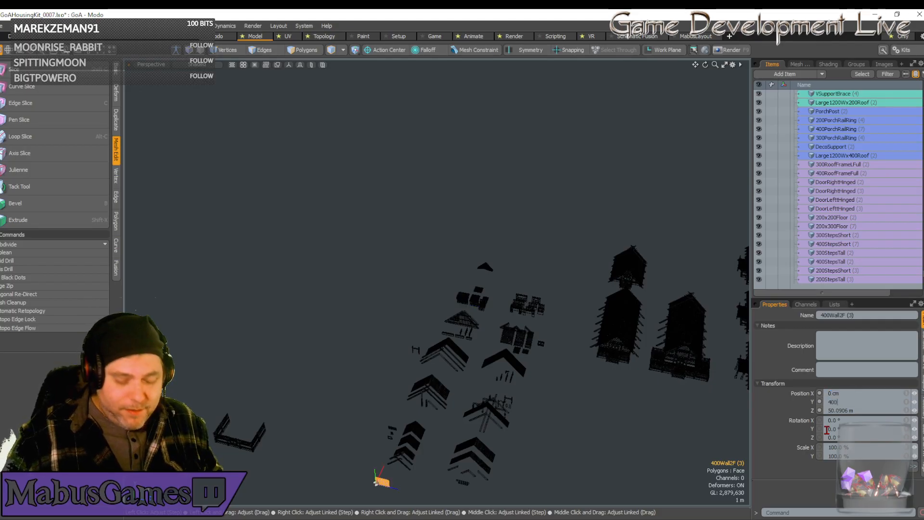
pyautogui.write('400')
pyautogui.press('Tab')
pyautogui.write('0')
pyautogui.press('Return')
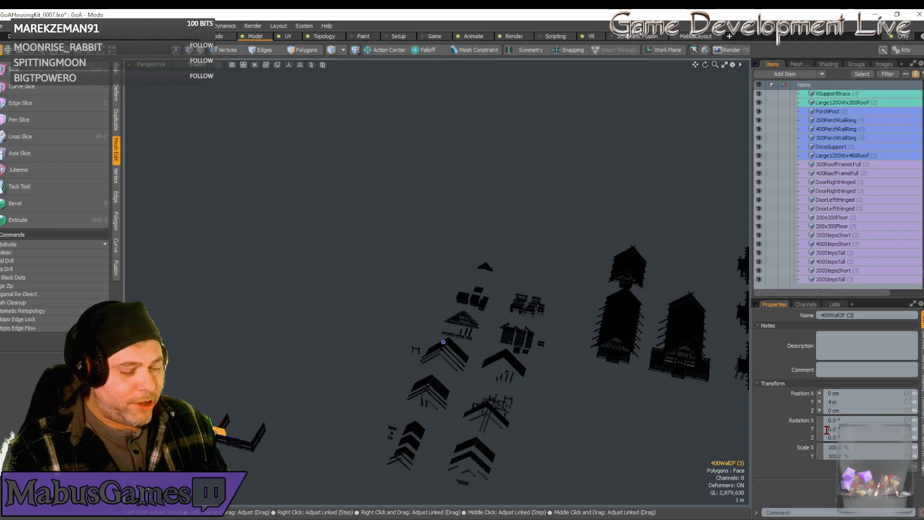
# Check the raised wall panel against the ground-floor walls, and look over the finished example buildings.
pyautogui.keyDown('alt'); pyautogui.moveTo(443, 342); pyautogui.dragTo(436, 282); pyautogui.keyUp('alt')
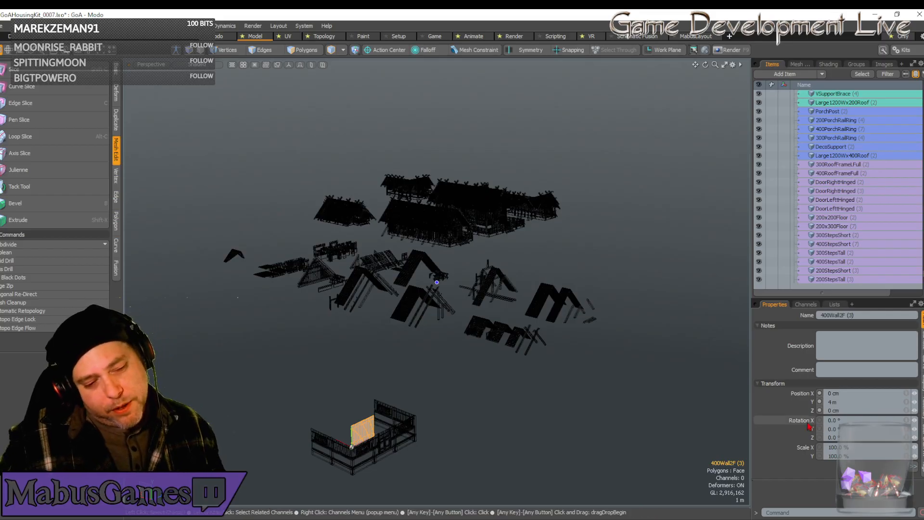
pyautogui.keyDown('alt'); pyautogui.moveTo(421, 435); pyautogui.dragTo(299, 345); pyautogui.keyUp('alt')
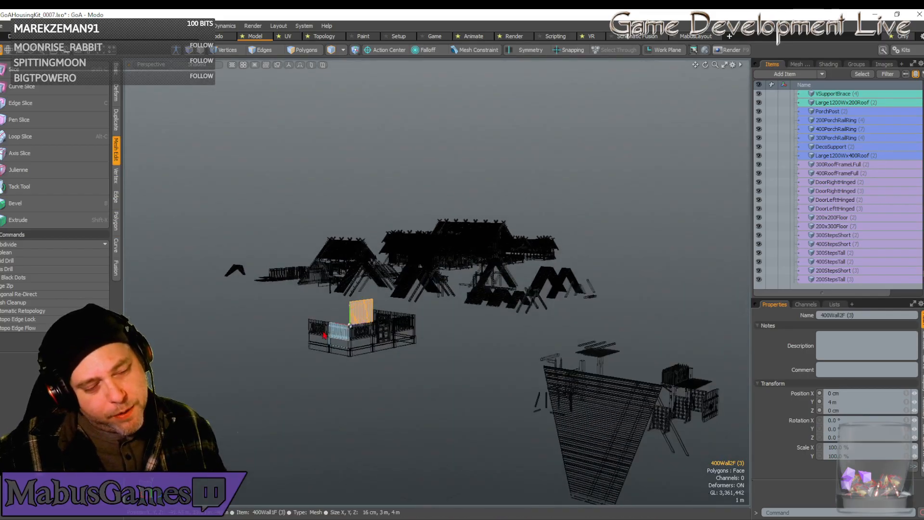
pyautogui.keyDown('alt'); pyautogui.moveTo(418, 424); pyautogui.dragTo(591, 442); pyautogui.keyUp('alt')
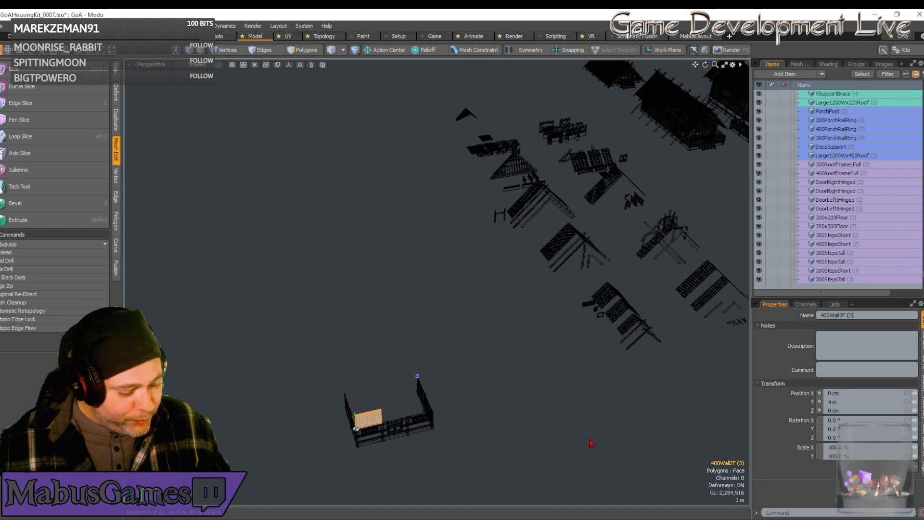
pyautogui.keyDown('alt'); pyautogui.moveTo(591, 444); pyautogui.dragTo(500, 246); pyautogui.keyUp('alt')
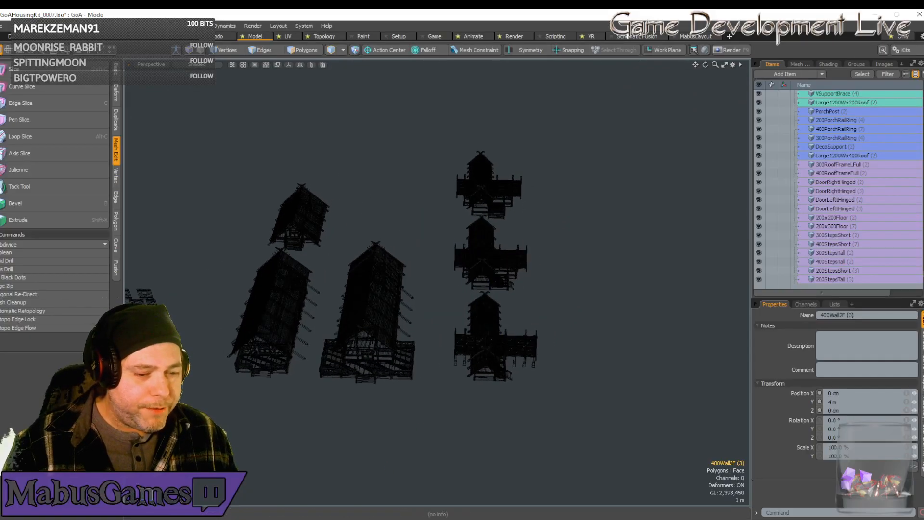
# Switch to the Unreal Editor and show all hidden actors in the house kit level.
pyautogui.hotkey('alt', 'Tab')
pyautogui.moveTo(474, 403); pyautogui.dragTo(546, 402, button='right')
pyautogui.press('s')
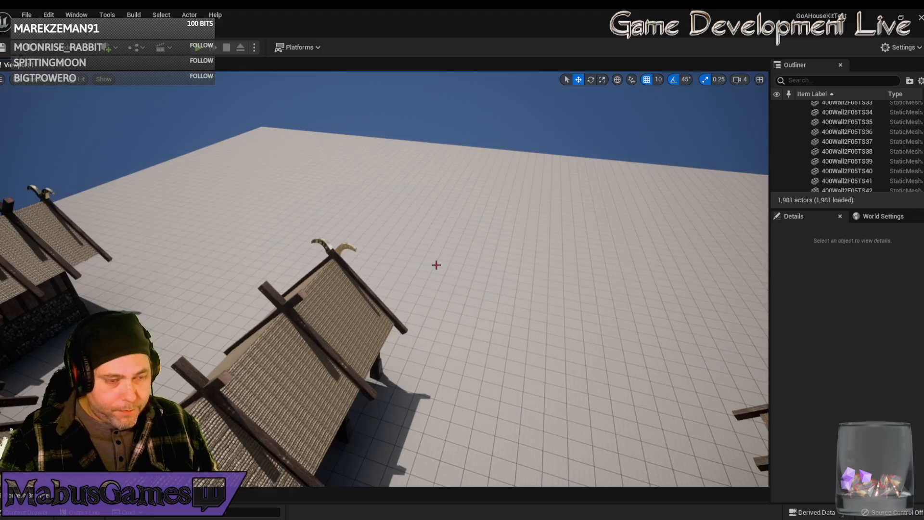
pyautogui.hotkey('ctrl', 'h')
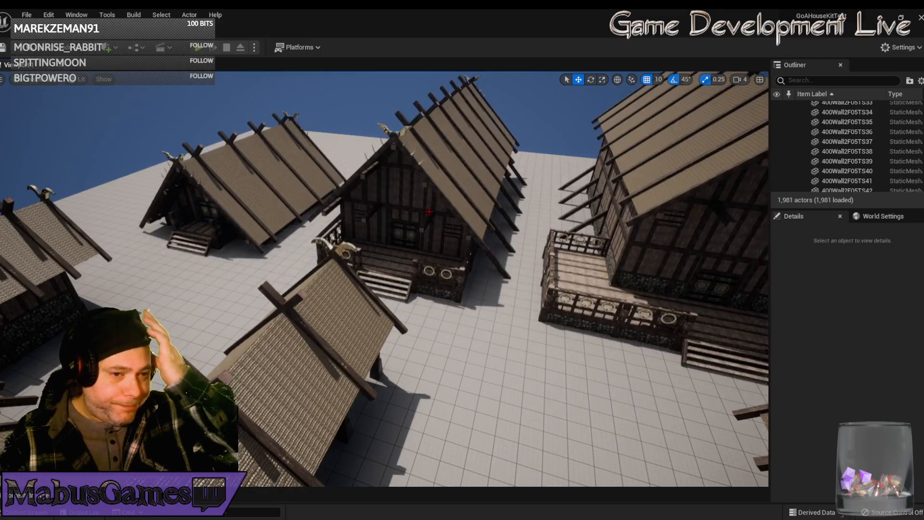
# Survey the complete set of assembled houses in the Unreal level from a distance.
pyautogui.moveTo(436, 265); pyautogui.dragTo(495, 243, button='right')
pyautogui.press('s')
pyautogui.press('s')
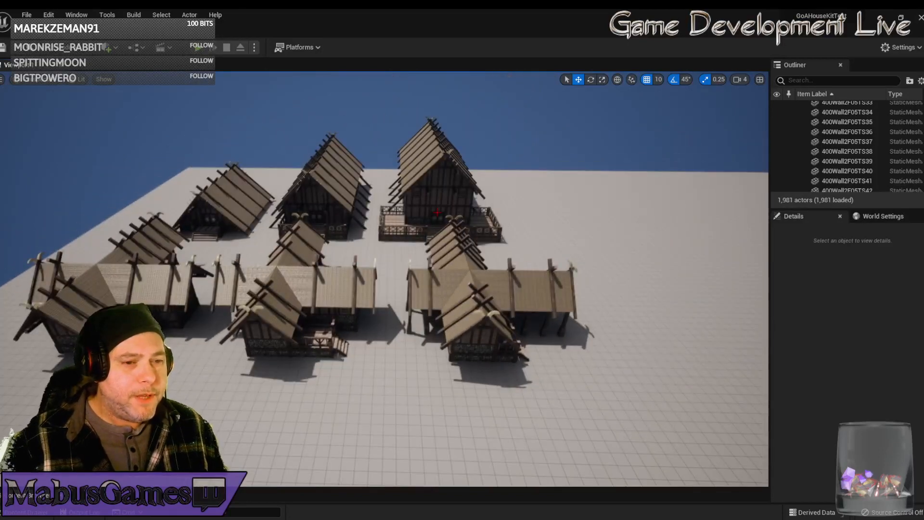
pyautogui.moveTo(404, 248); pyautogui.dragTo(398, 247, button='right')
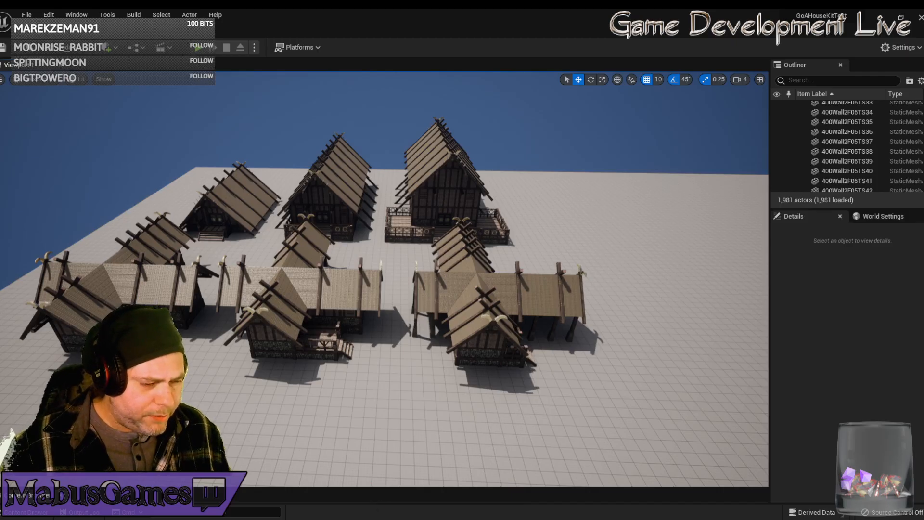
# Return to Modo, clear the item selection and examine the new building beside the kit parts and finished houses.
pyautogui.click(376, 518)
pyautogui.keyDown('alt'); pyautogui.moveTo(368, 420); pyautogui.dragTo(540, 241); pyautogui.keyUp('alt')
pyautogui.click(461, 408)
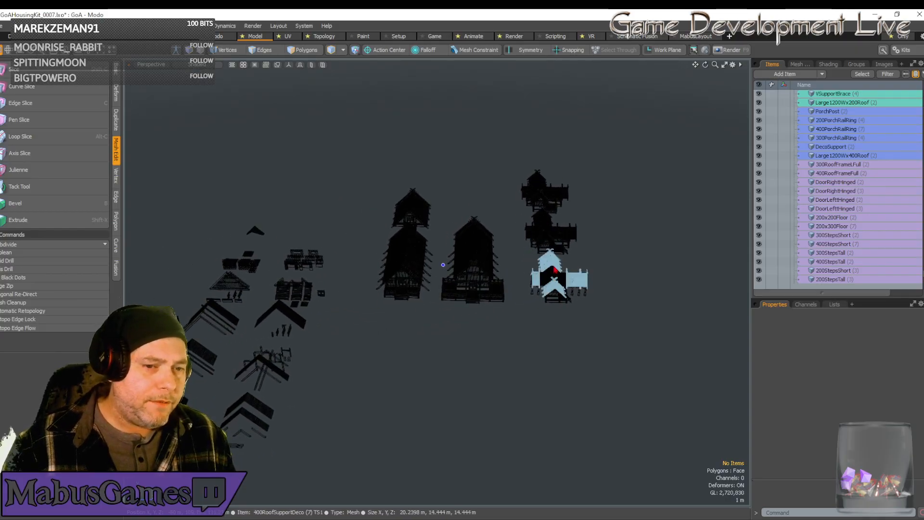
pyautogui.keyDown('alt'); pyautogui.moveTo(550, 241); pyautogui.dragTo(514, 415); pyautogui.keyUp('alt')
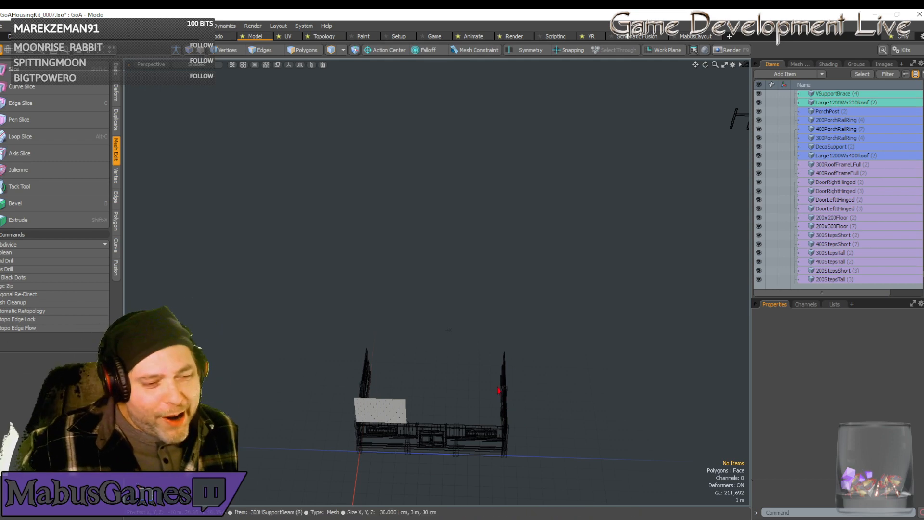
pyautogui.scroll(-5, 604, 423)
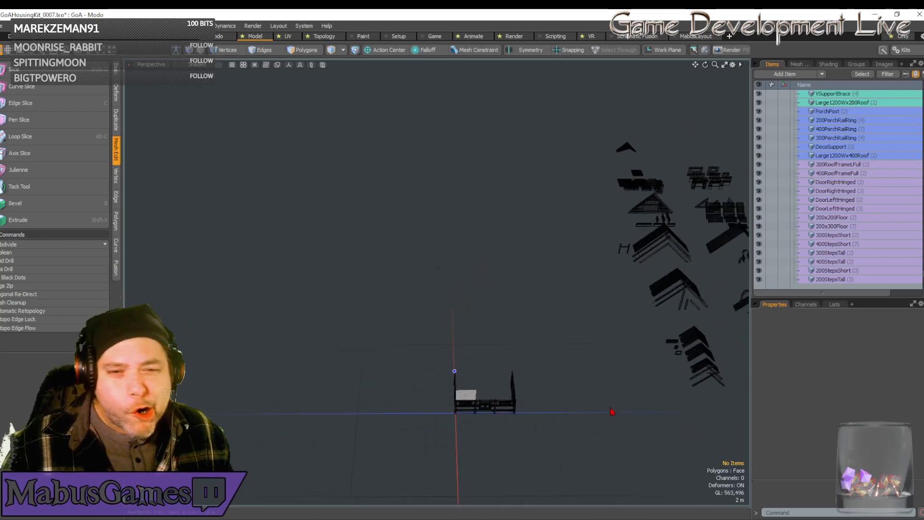
pyautogui.scroll(-3, 611, 413)
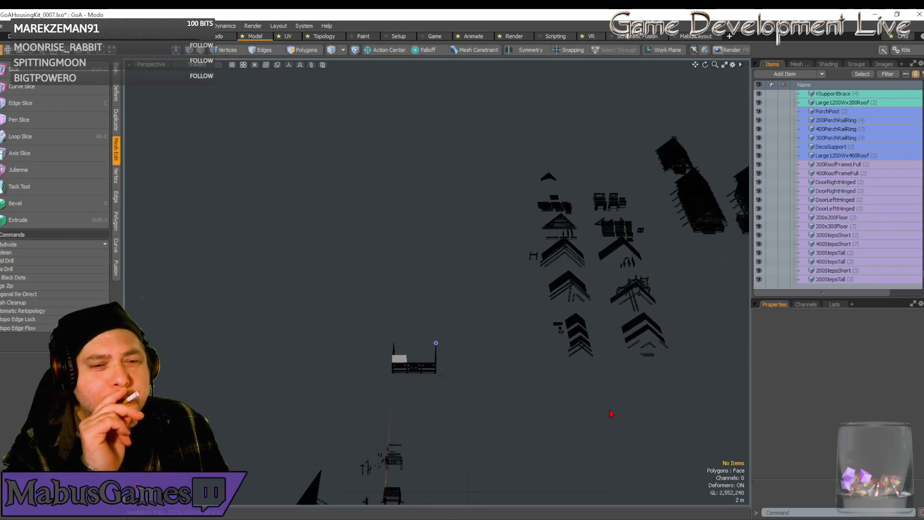
pyautogui.keyDown('alt'); pyautogui.moveTo(611, 413); pyautogui.dragTo(611, 414); pyautogui.keyUp('alt')
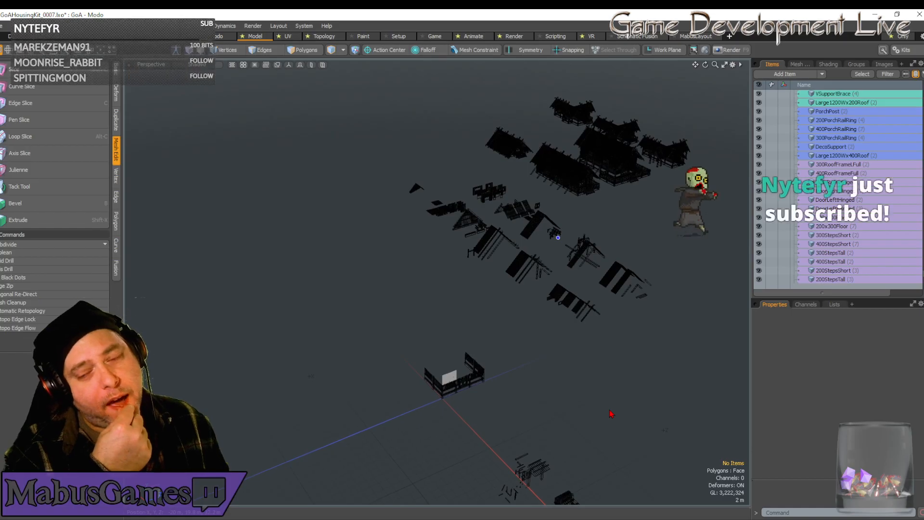
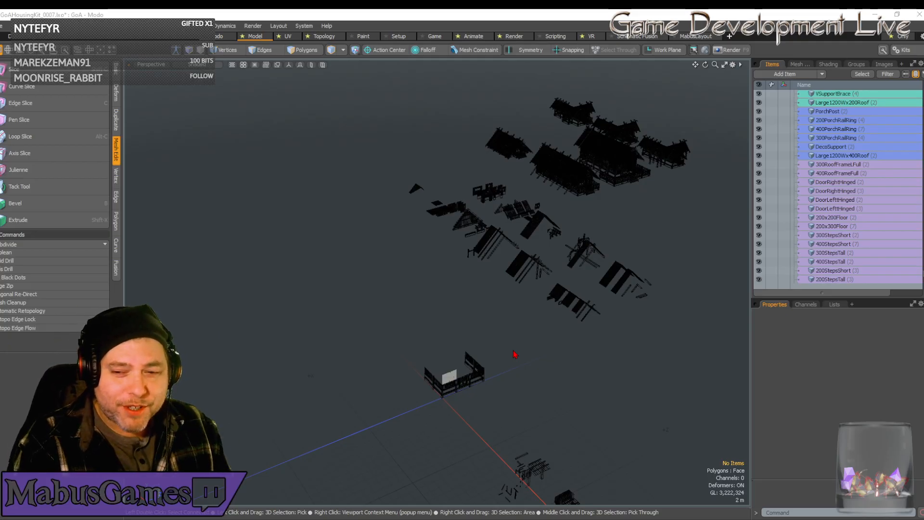
# Duplicate the 370HSupportBeam from the row of kit parts.
pyautogui.keyDown('alt'); pyautogui.moveTo(510, 347); pyautogui.dragTo(567, 405); pyautogui.keyUp('alt')
pyautogui.click(258, 314)
pyautogui.keyDown('alt'); pyautogui.moveTo(259, 315); pyautogui.dragTo(328, 338); pyautogui.keyUp('alt')
pyautogui.click(269, 356)
pyautogui.keyDown('alt'); pyautogui.moveTo(315, 373); pyautogui.dragTo(341, 383); pyautogui.keyUp('alt')
pyautogui.scroll(3, 341, 382)
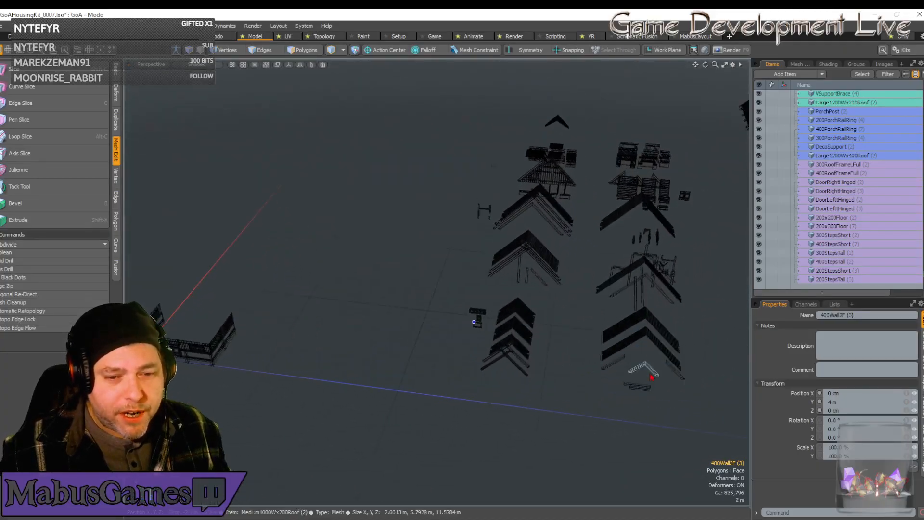
pyautogui.click(637, 386)
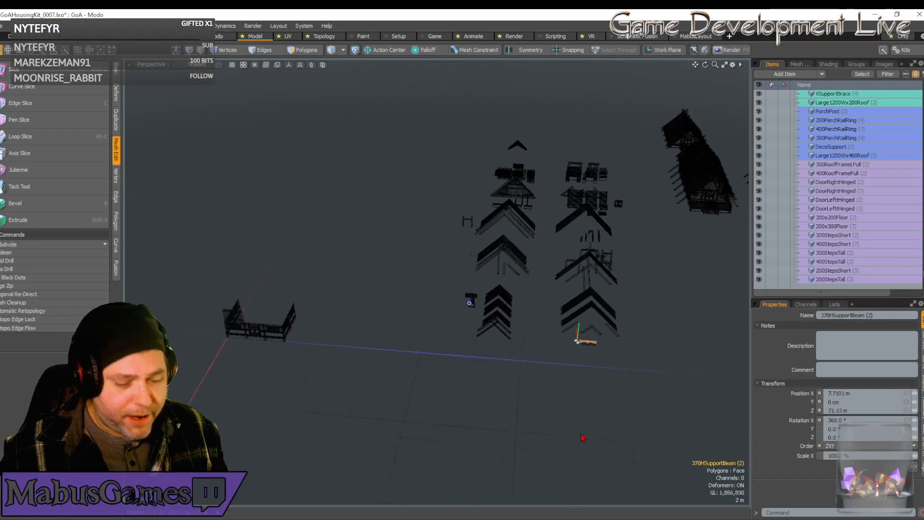
pyautogui.hotkey('ctrl', 'd')
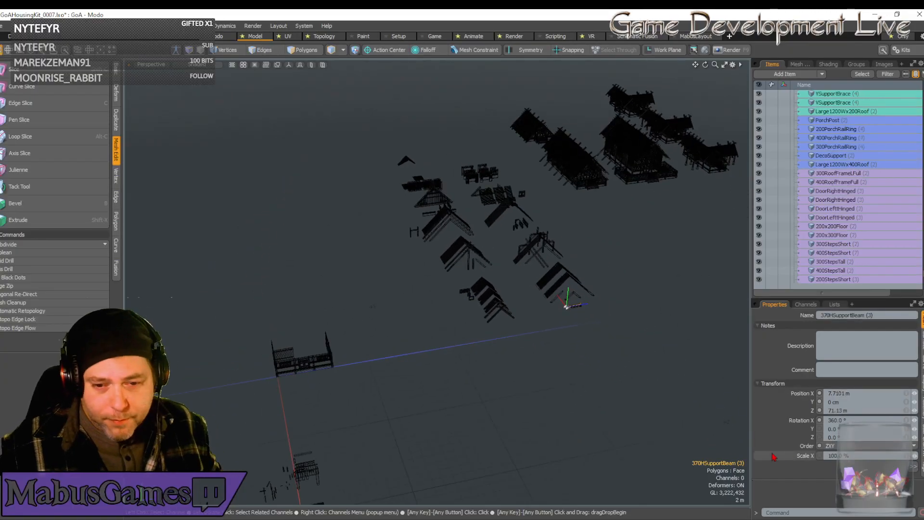
# Position the duplicated support beam at X 0, Y 4 m and Z 0 on the new building.
pyautogui.click(861, 396)
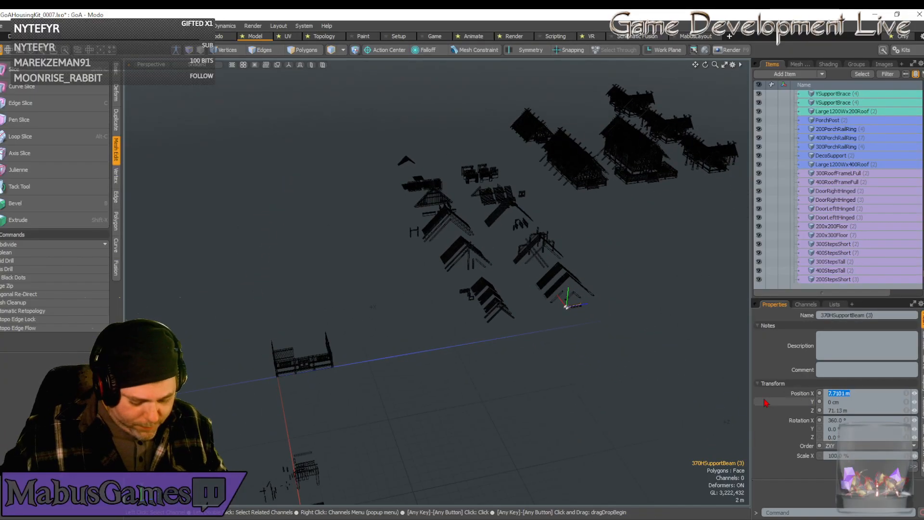
pyautogui.write('0')
pyautogui.press('Tab')
pyautogui.write('0')
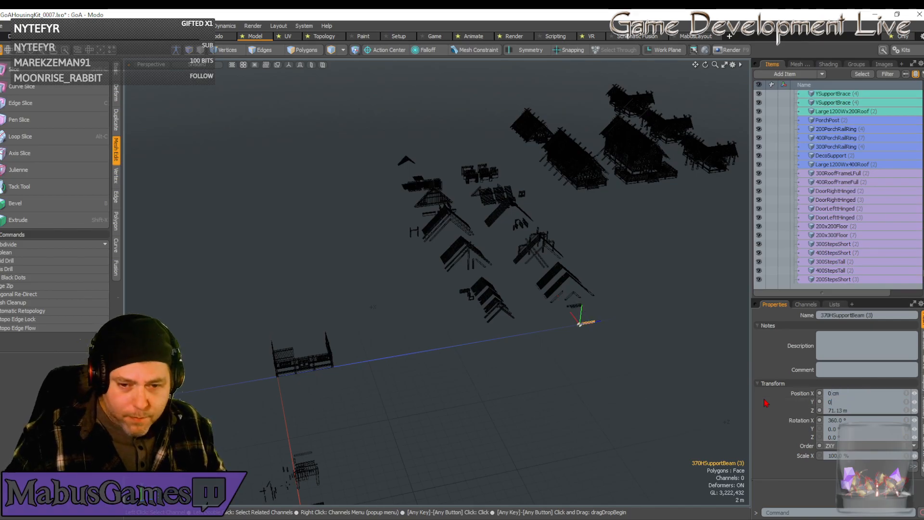
pyautogui.write('0.')
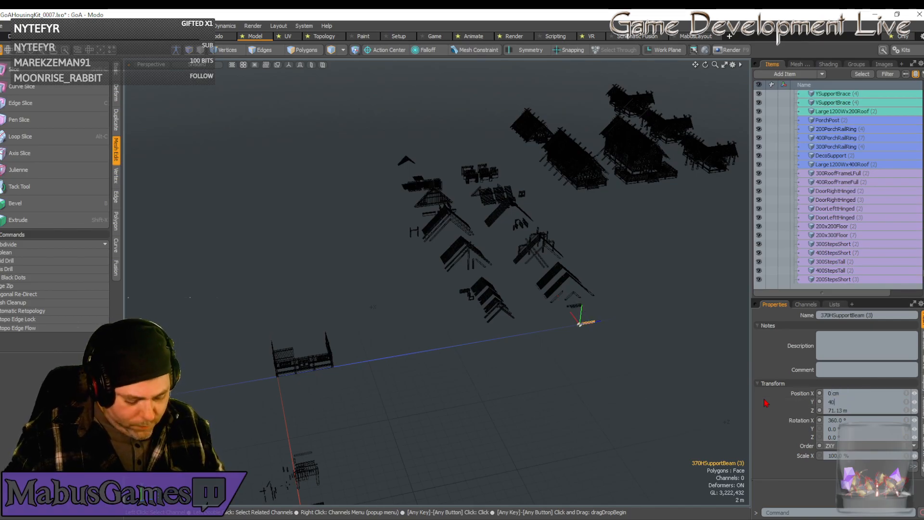
pyautogui.write('0')
pyautogui.press('Tab')
pyautogui.write('0')
pyautogui.press('Return')
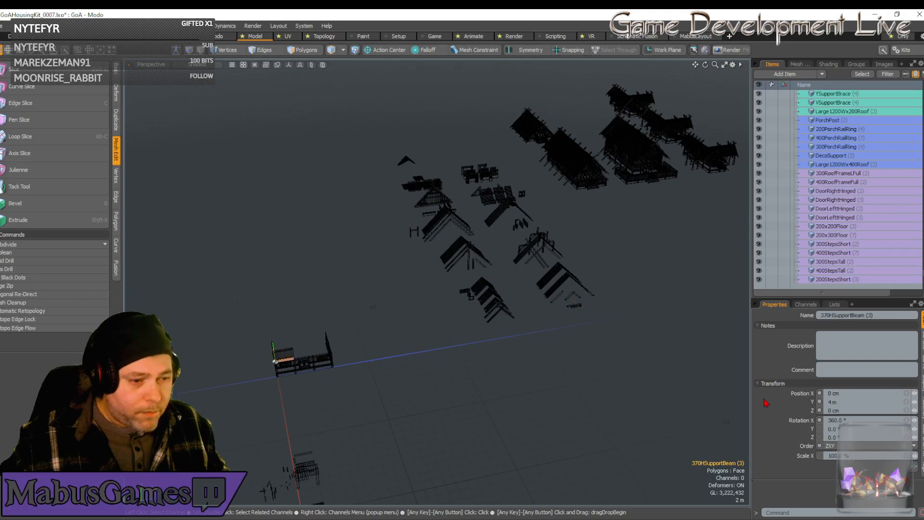
# Duplicate the support beam and raise the copy to Y 7 m, onto the upper edge of the second-floor wall panel.
pyautogui.keyDown('alt'); pyautogui.moveTo(366, 380); pyautogui.dragTo(307, 365); pyautogui.keyUp('alt')
pyautogui.press('w')
pyautogui.keyDown('alt'); pyautogui.keyDown('shift'); pyautogui.moveTo(306, 447); pyautogui.dragTo(290, 380); pyautogui.keyUp('shift'); pyautogui.keyUp('alt')
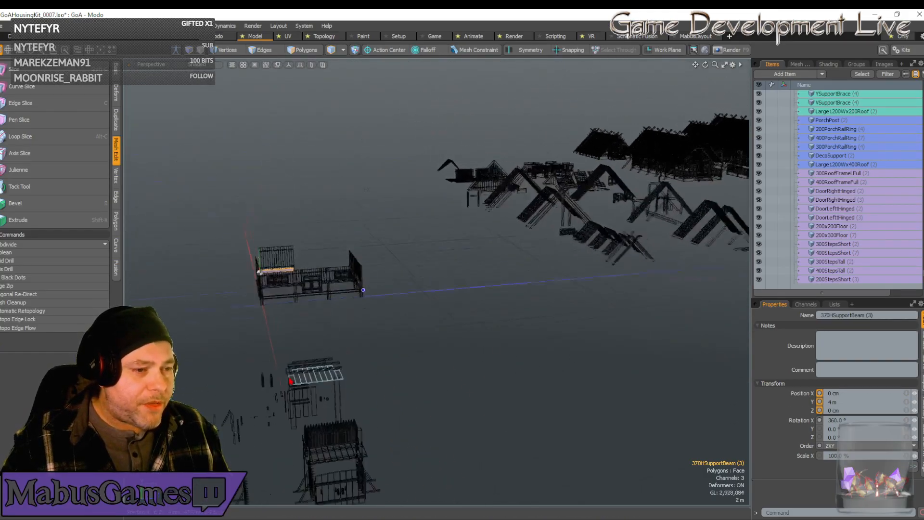
pyautogui.hotkey('shift', 'a')
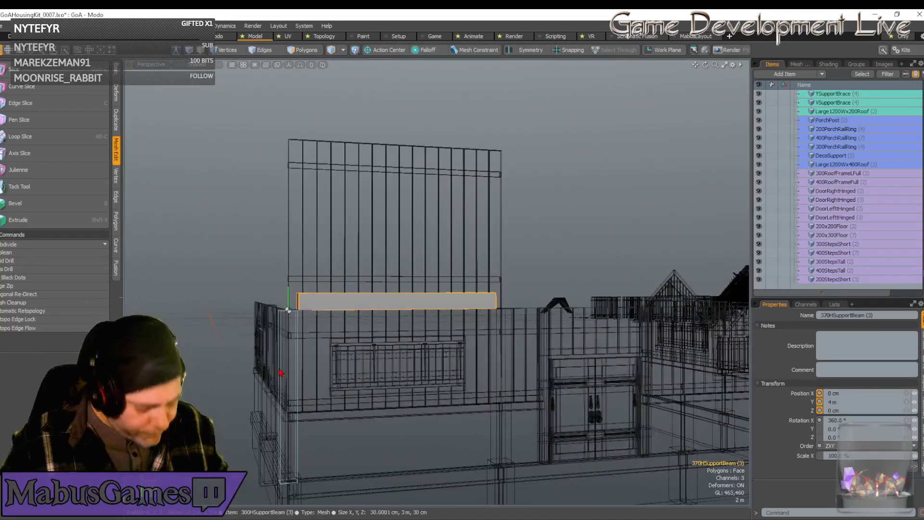
pyautogui.hotkey('ctrl', 'd')
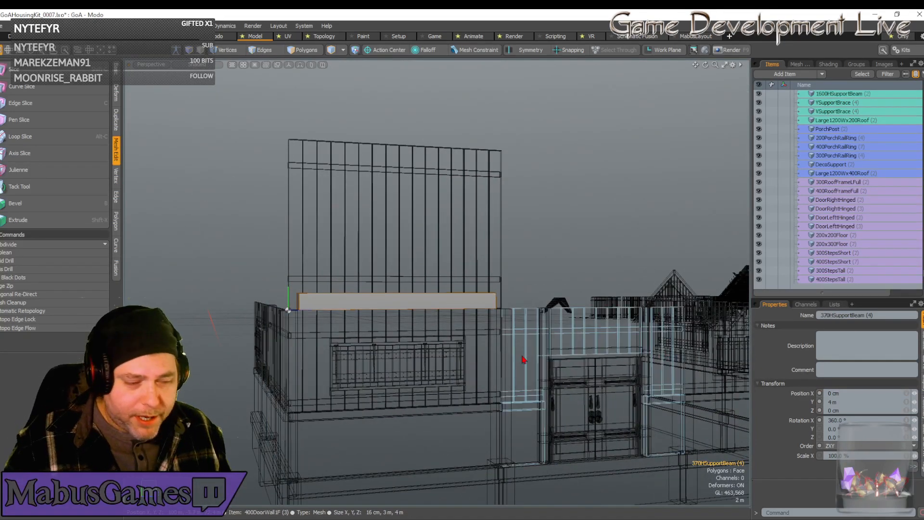
pyautogui.press('w')
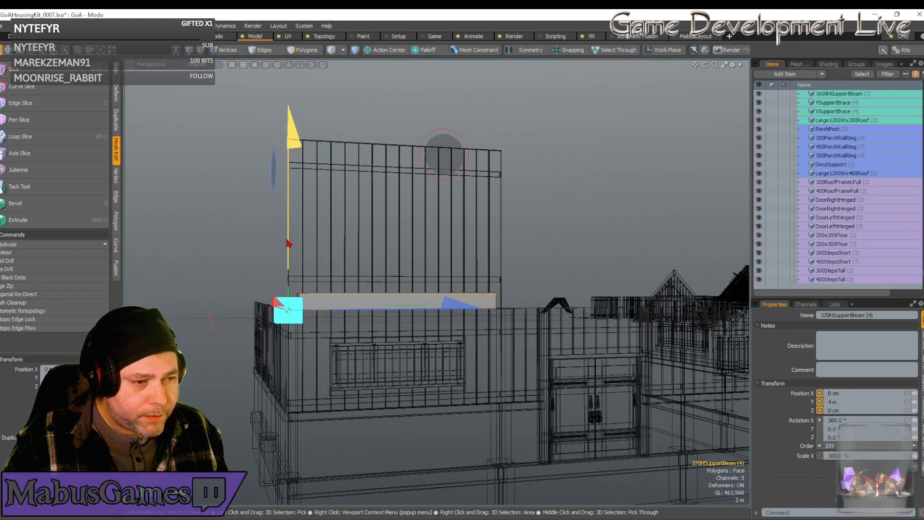
pyautogui.moveTo(287, 243); pyautogui.dragTo(297, 78)
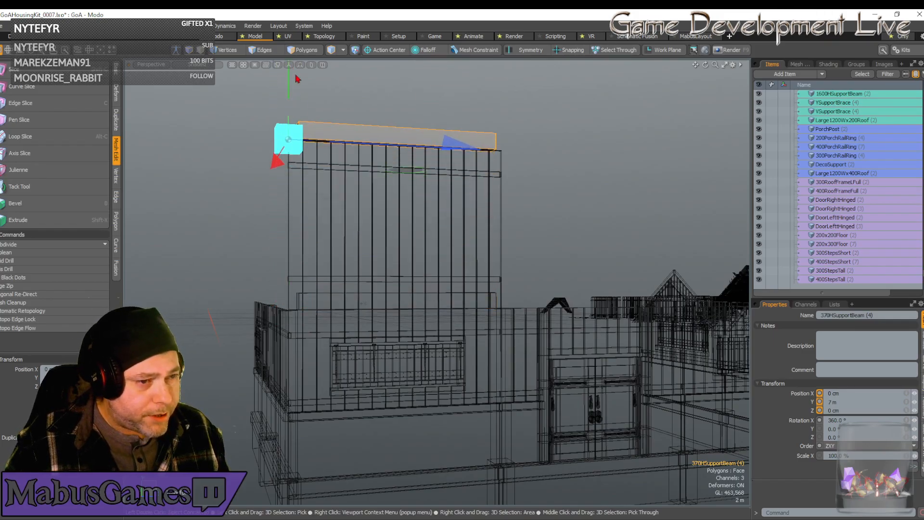
pyautogui.press('space')
# Select the support beams along the lower and upper edges of the second-floor wall panel together.
pyautogui.scroll(-5, 342, 133)
pyautogui.keyDown('alt'); pyautogui.moveTo(342, 134); pyautogui.dragTo(342, 135); pyautogui.keyUp('alt')
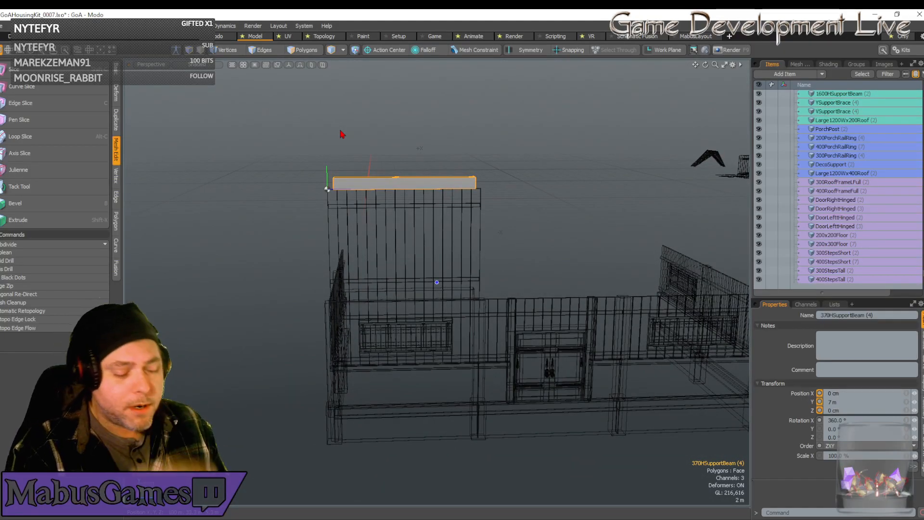
pyautogui.scroll(-3, 342, 135)
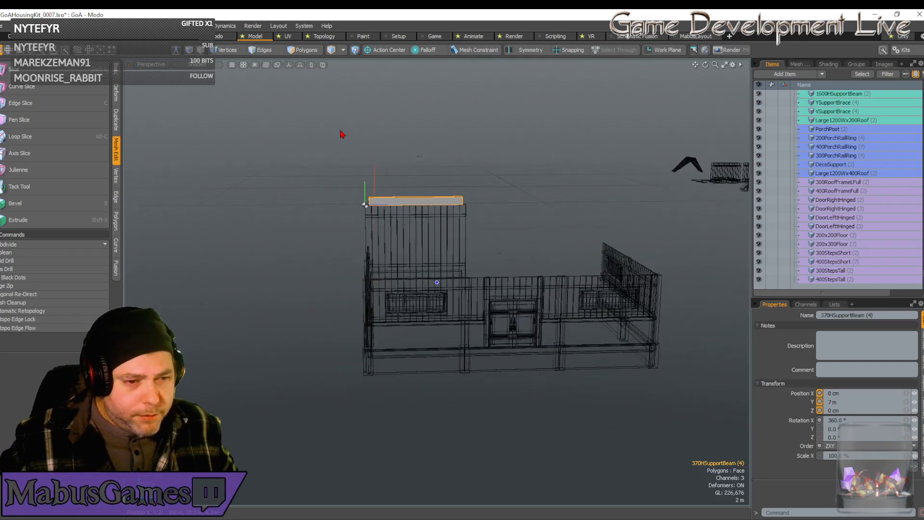
pyautogui.keyDown('alt'); pyautogui.moveTo(342, 134); pyautogui.dragTo(345, 147); pyautogui.keyUp('alt')
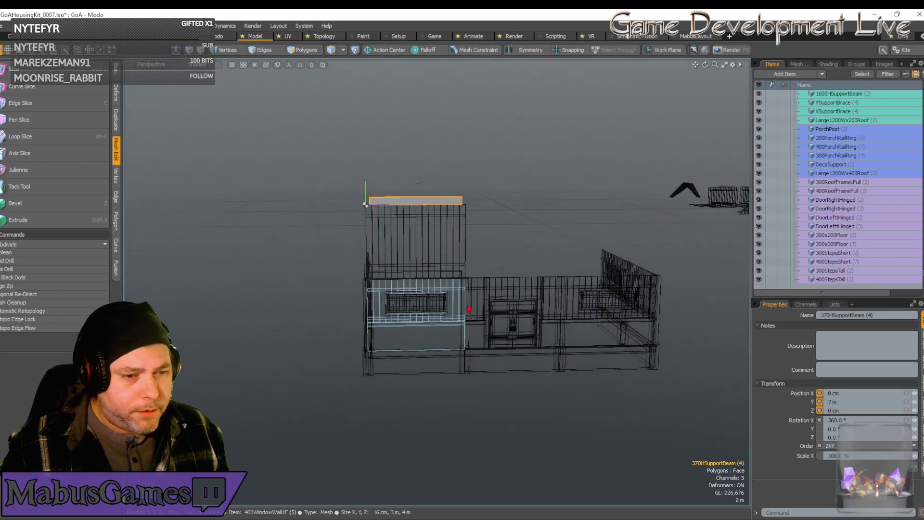
pyautogui.keyDown('alt'); pyautogui.moveTo(466, 278); pyautogui.dragTo(488, 280); pyautogui.keyUp('alt')
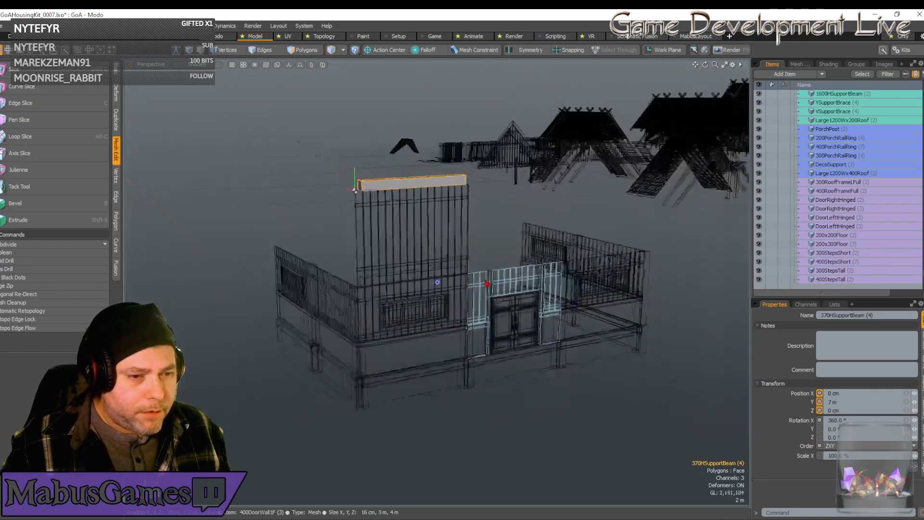
pyautogui.scroll(3, 481, 272)
pyautogui.keyDown('shift'); pyautogui.click(476, 264); pyautogui.keyUp('shift')
pyautogui.scroll(-5, 474, 269)
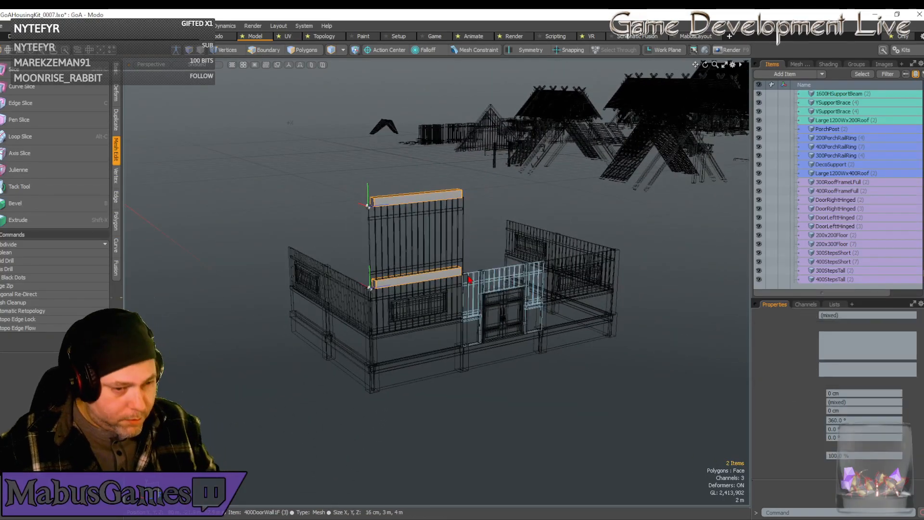
# Try duplicating only the two support beams with a 20 cm shift along Z, and undo the copy.
pyautogui.press('w')
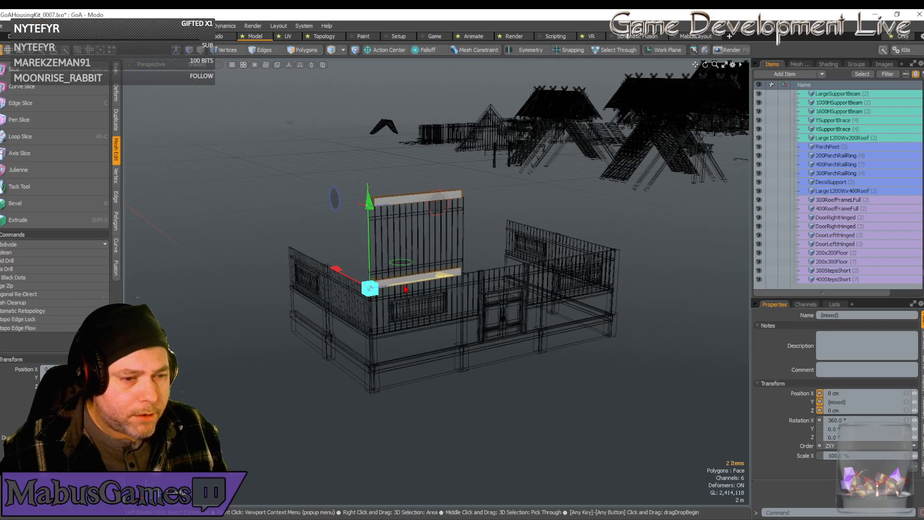
pyautogui.moveTo(387, 281); pyautogui.dragTo(392, 281)
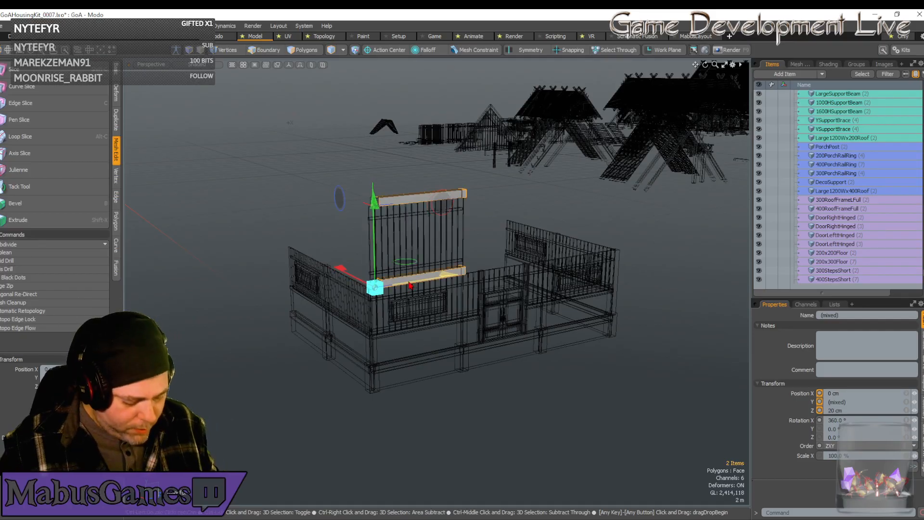
pyautogui.hotkey('ctrl', 'z')
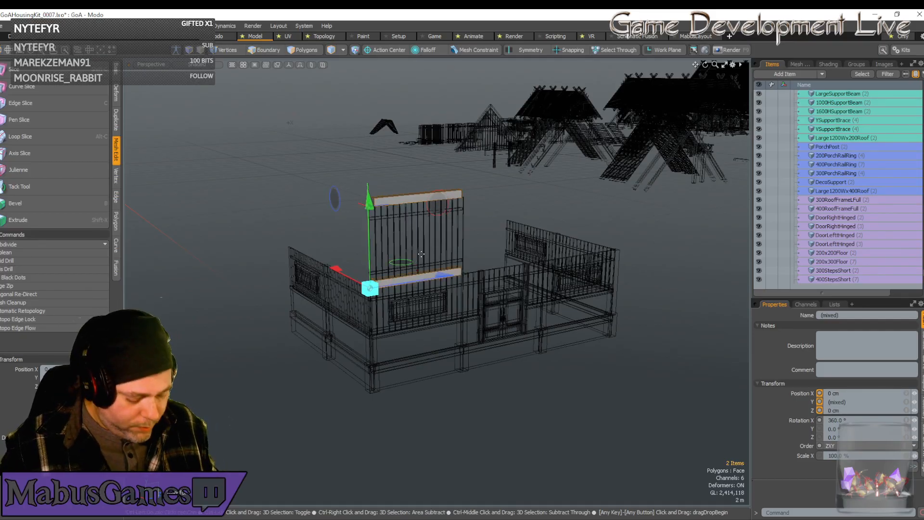
pyautogui.hotkey('ctrl', 'z')
pyautogui.hotkey('ctrl', 'z')
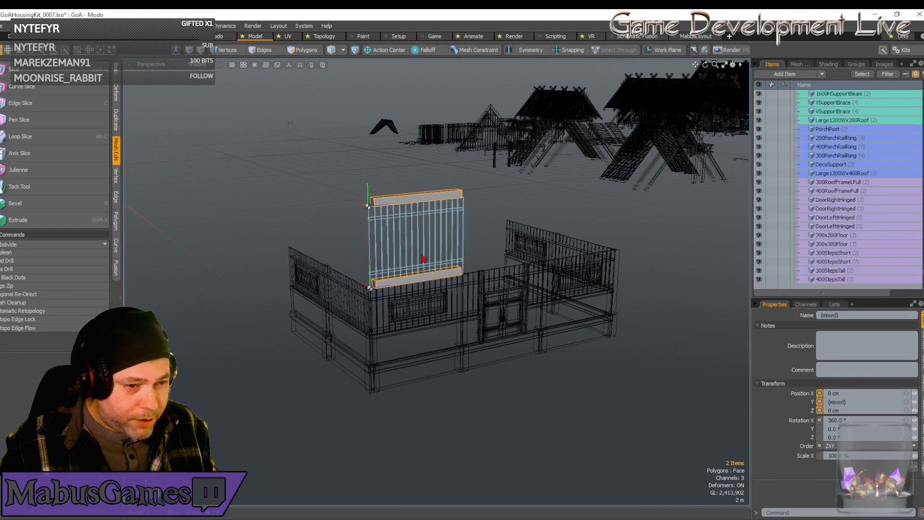
# Add the wall panel to the selected beams and duplicate the set twice along Z, placing the last copy at 8 m.
pyautogui.keyDown('shift'); pyautogui.click(405, 260); pyautogui.keyUp('shift')
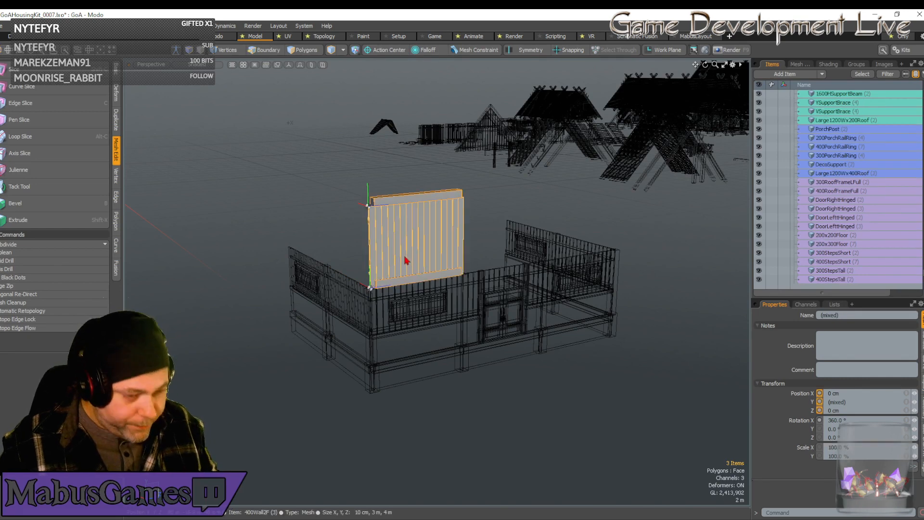
pyautogui.press('w')
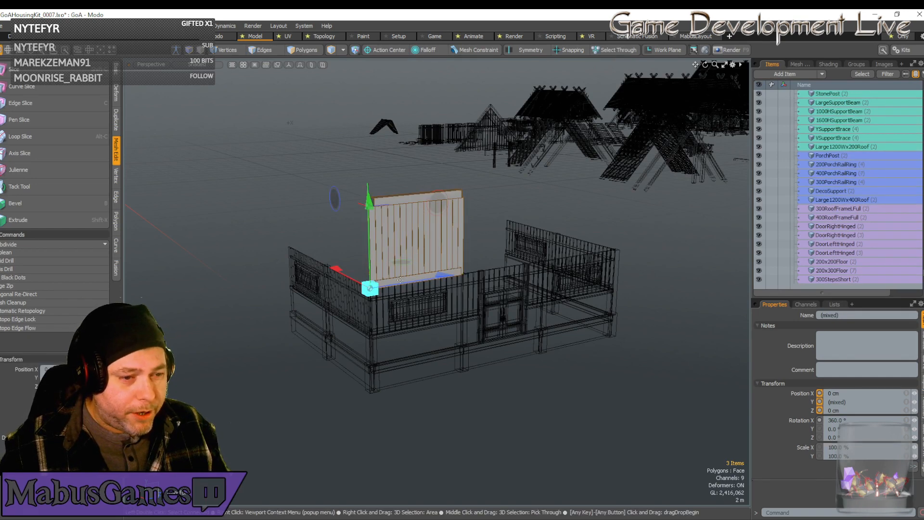
pyautogui.moveTo(399, 280); pyautogui.dragTo(573, 253)
pyautogui.press('space')
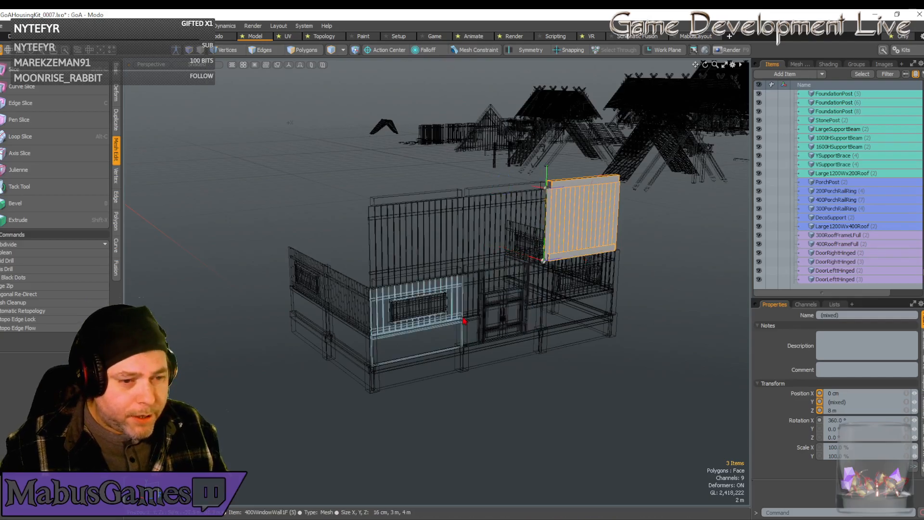
# Duplicate the four vertical support beams of the ground-floor front wall and raise the copies to Y 4 m.
pyautogui.click(466, 340)
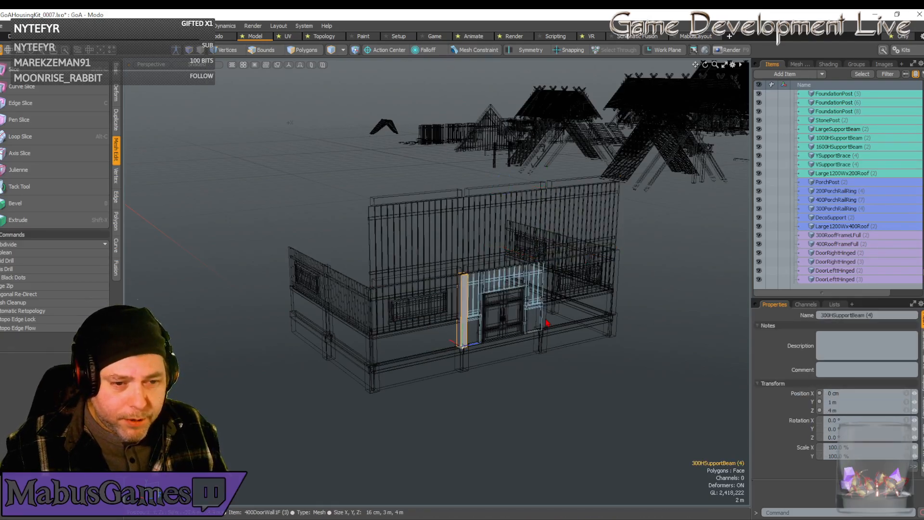
pyautogui.keyDown('shift'); pyautogui.click(548, 323); pyautogui.keyUp('shift')
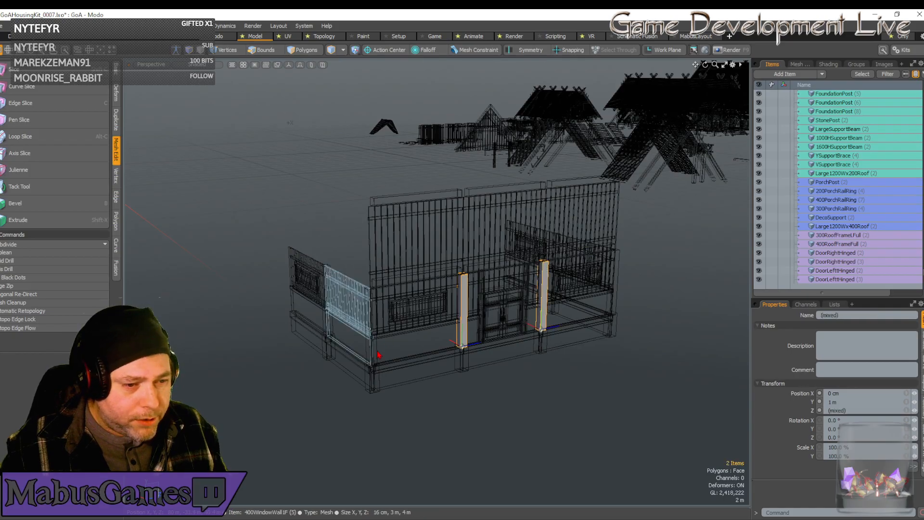
pyautogui.keyDown('shift'); pyautogui.click(380, 356); pyautogui.keyUp('shift')
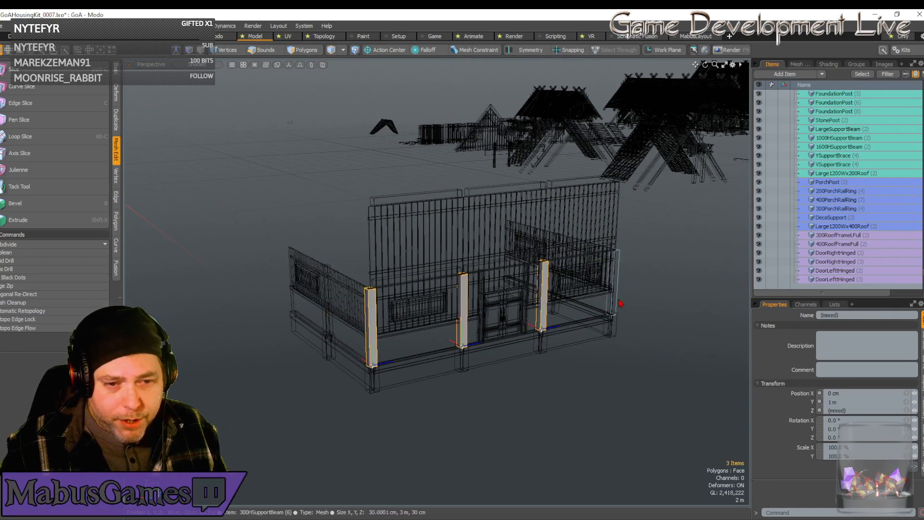
pyautogui.keyDown('shift'); pyautogui.click(617, 304); pyautogui.keyUp('shift')
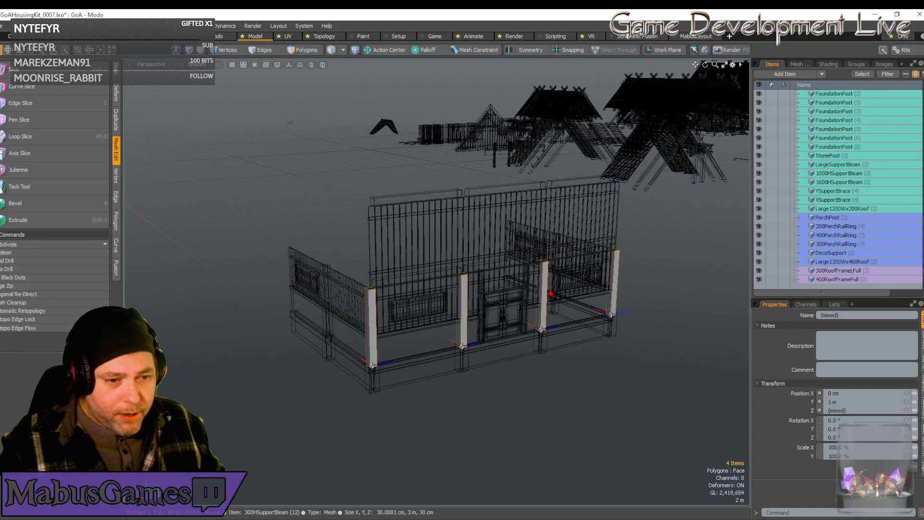
pyautogui.press('w')
pyautogui.moveTo(618, 267); pyautogui.dragTo(619, 202)
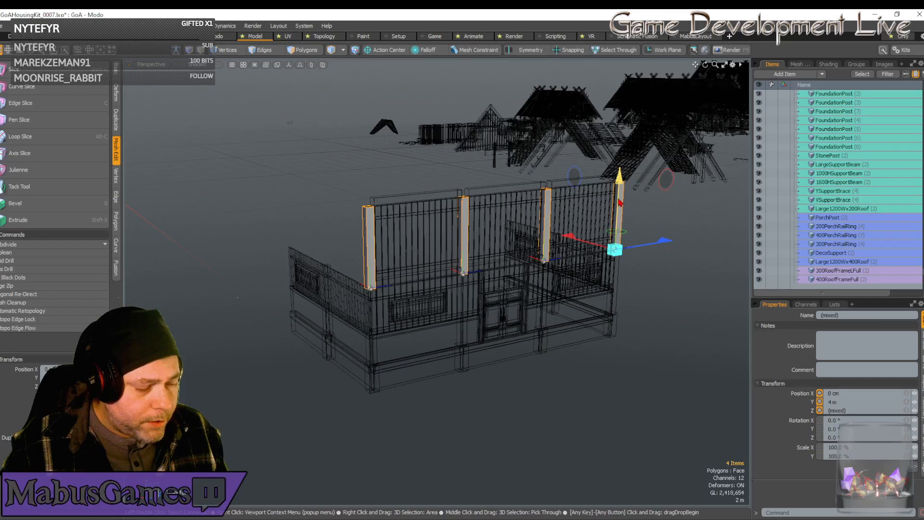
# Select the corner post, lower and upper beams and wall panel of the first second-floor front bay together.
pyautogui.scroll(-6, 621, 202)
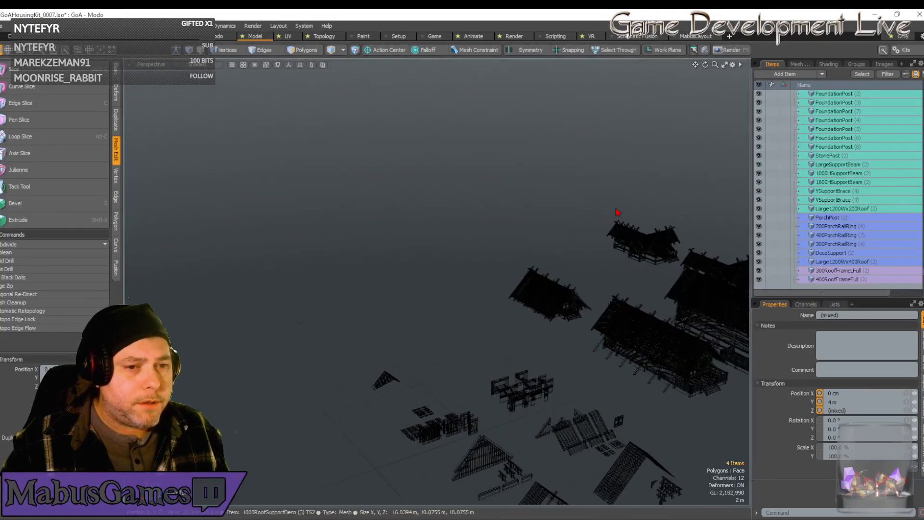
pyautogui.hotkey('shift', 'a')
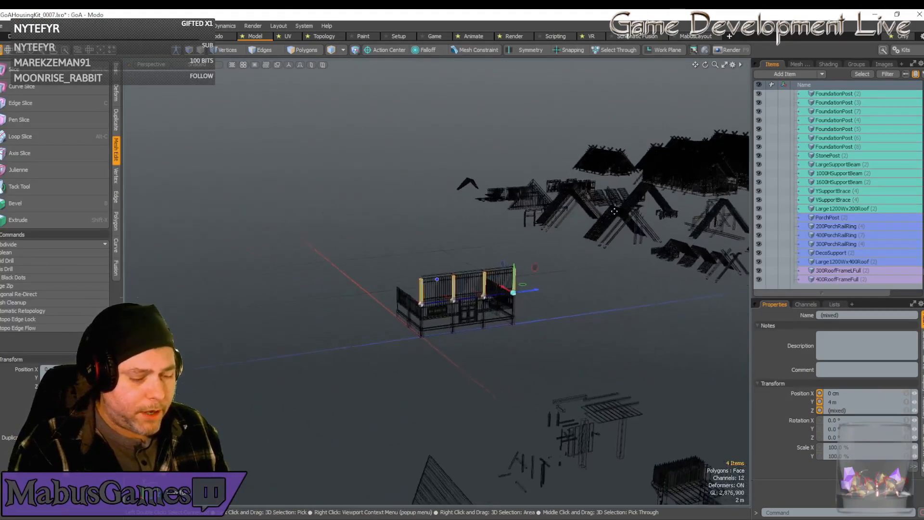
pyautogui.scroll(5, 614, 211)
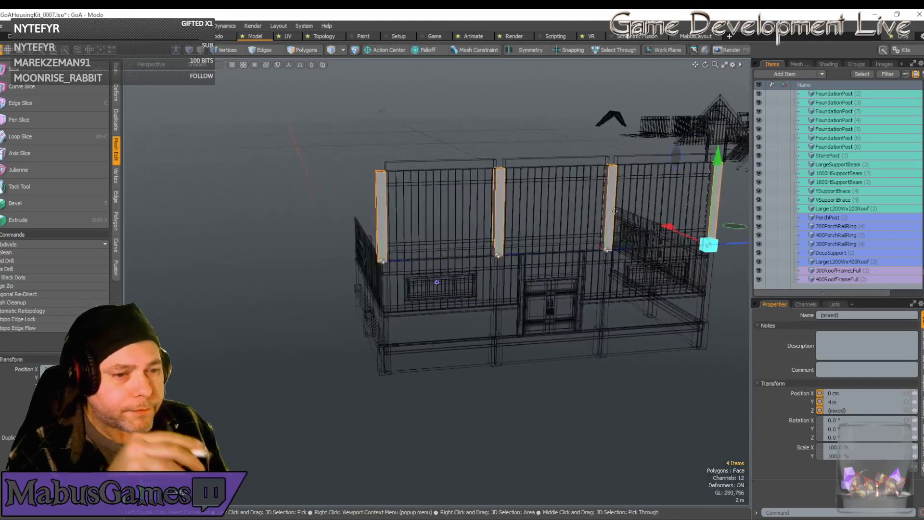
pyautogui.keyDown('alt'); pyautogui.moveTo(614, 211); pyautogui.dragTo(506, 252); pyautogui.keyUp('alt')
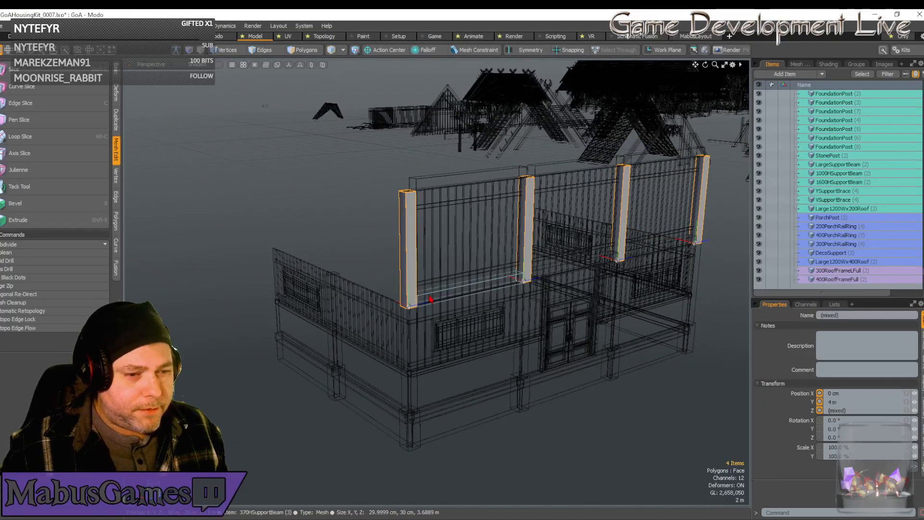
pyautogui.click(423, 273)
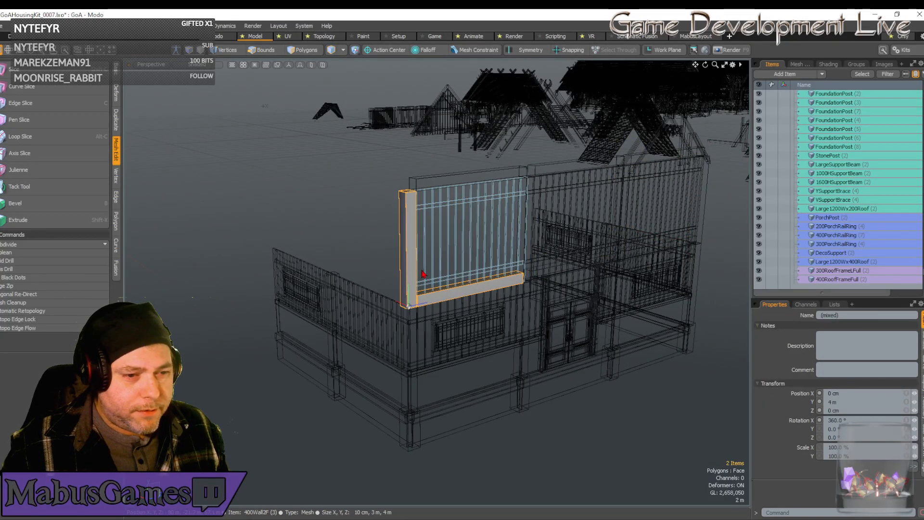
pyautogui.keyDown('shift'); pyautogui.click(426, 202); pyautogui.keyUp('shift')
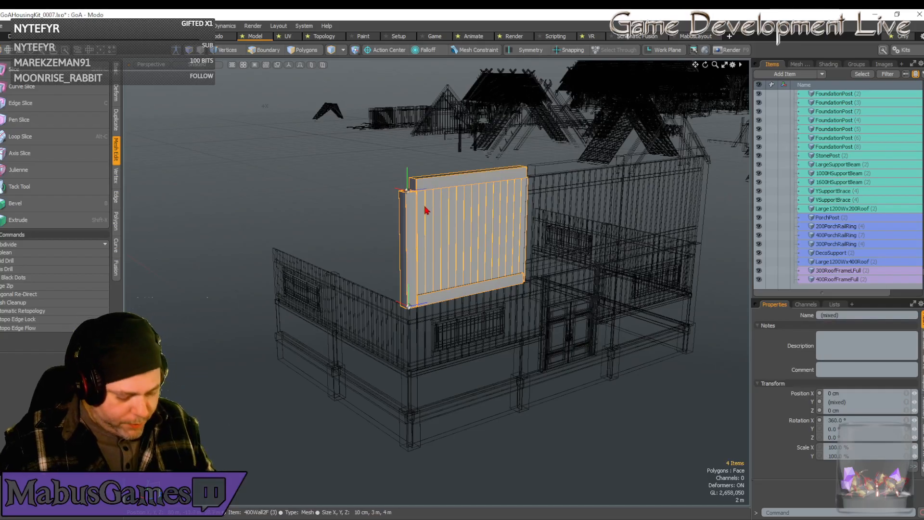
# Duplicate the selected second-floor bay and rotate the copies to -90° about Y.
pyautogui.hotkey('ctrl', 'd')
pyautogui.press('e')
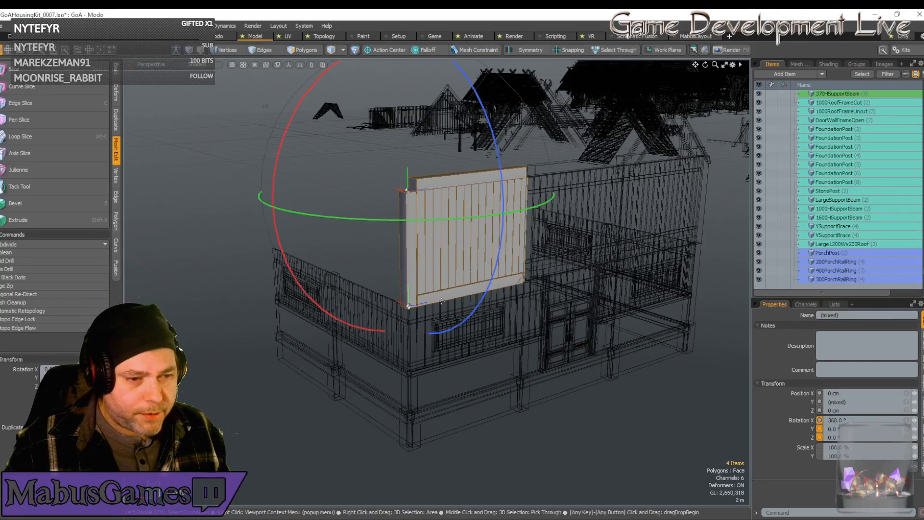
pyautogui.moveTo(457, 221); pyautogui.dragTo(476, 220)
pyautogui.moveTo(385, 220); pyautogui.dragTo(262, 200)
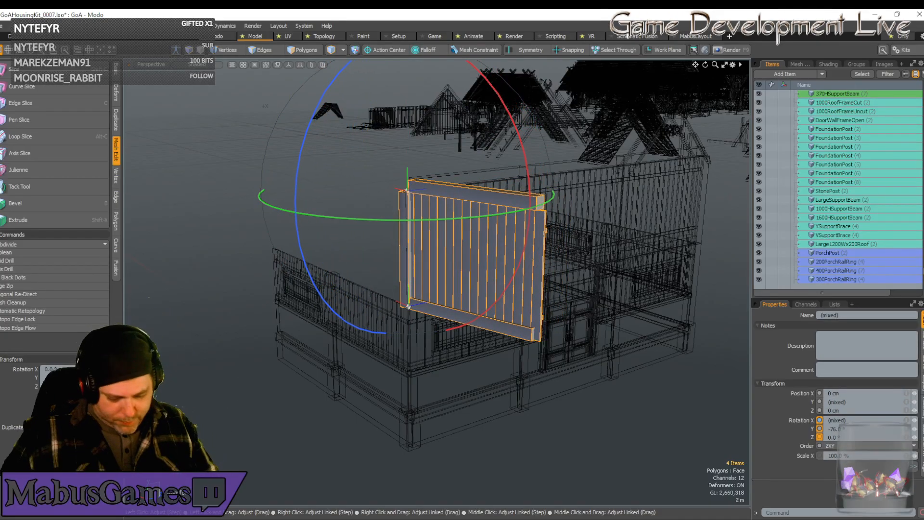
pyautogui.write('-90')
pyautogui.press('Return')
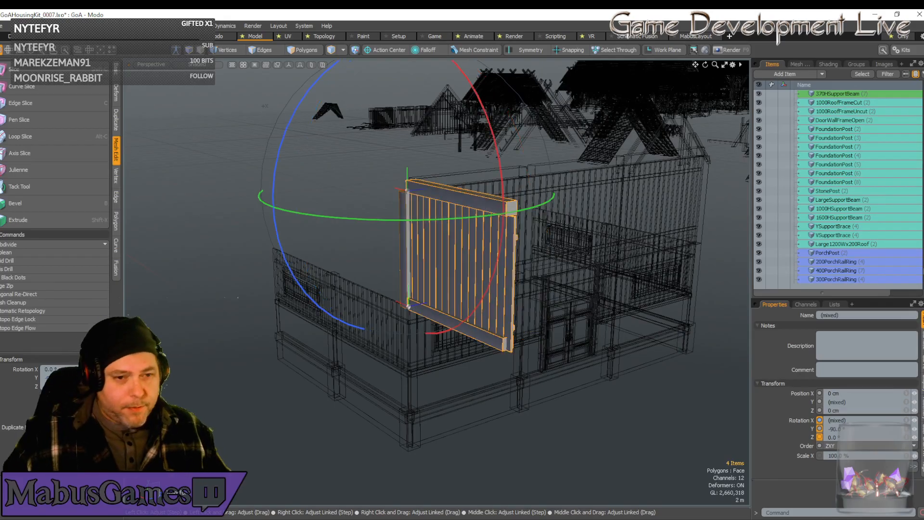
# Move the rotated bay copies along X to 4 m so they stand over the ground-floor side wall.
pyautogui.press('w')
pyautogui.keyDown('alt'); pyautogui.moveTo(147, 205); pyautogui.dragTo(236, 230); pyautogui.keyUp('alt')
pyautogui.moveTo(192, 193); pyautogui.dragTo(43, 187)
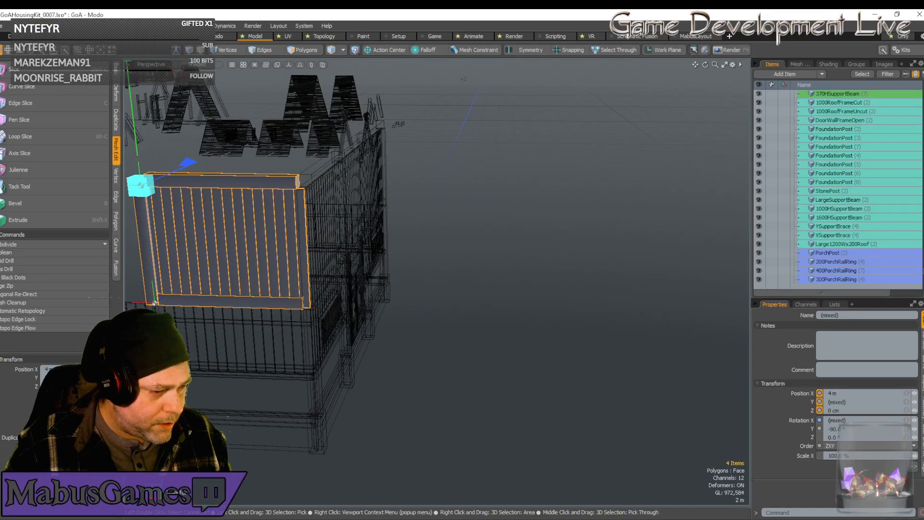
# Select the wall panel, both beams and corner post of the second-floor front bay at the building's opposite end.
pyautogui.press('q')
pyautogui.press('g')
pyautogui.press('g')
pyautogui.press('g')
pyautogui.press('g')
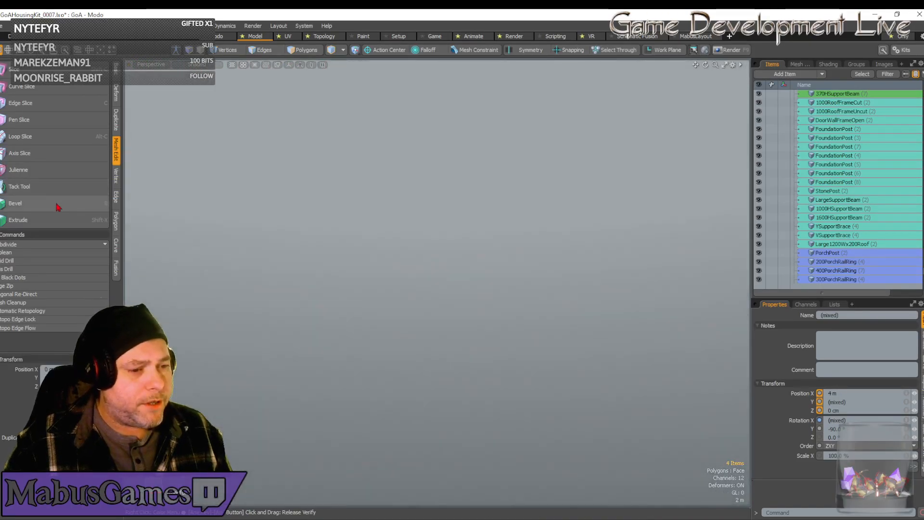
pyautogui.hotkey('shift', 'a')
pyautogui.keyDown('alt'); pyautogui.moveTo(197, 182); pyautogui.dragTo(372, 252); pyautogui.keyUp('alt')
pyautogui.scroll(-3, 267, 221)
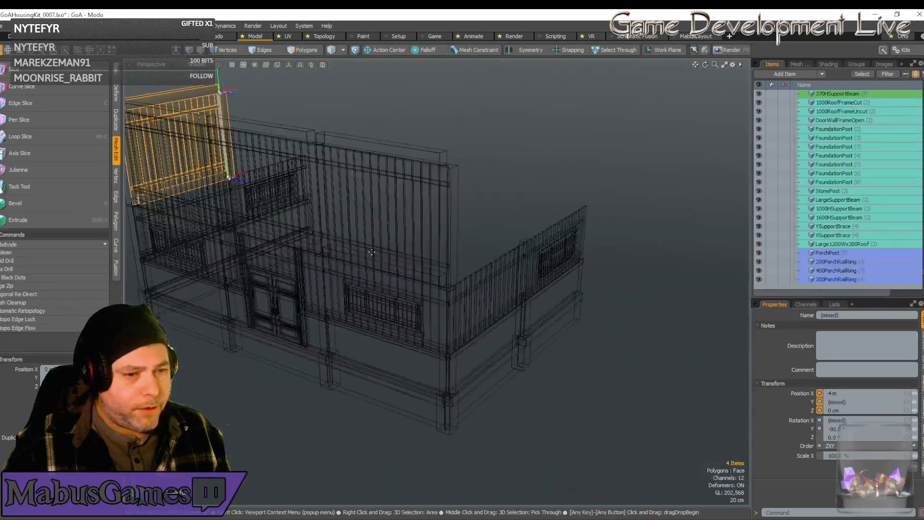
pyautogui.click(406, 248)
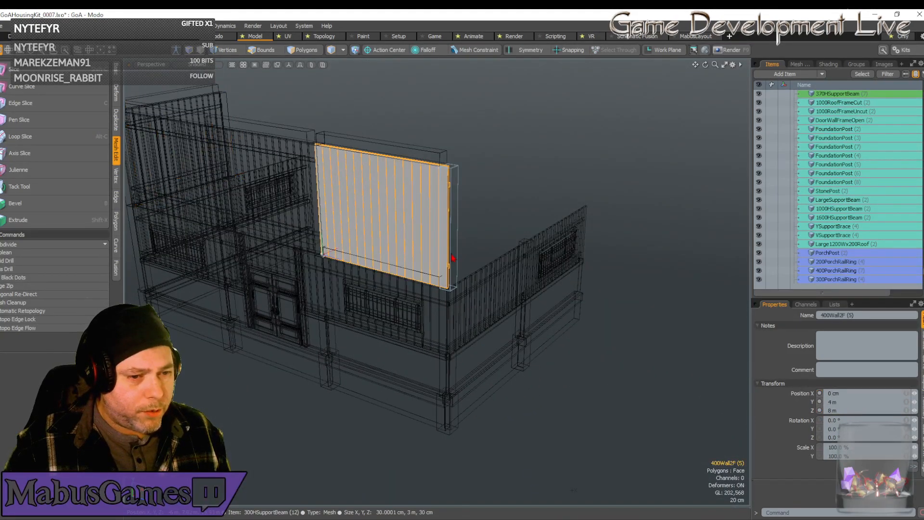
pyautogui.keyDown('shift'); pyautogui.click(434, 158); pyautogui.keyUp('shift')
pyautogui.keyDown('shift'); pyautogui.click(443, 171); pyautogui.keyUp('shift')
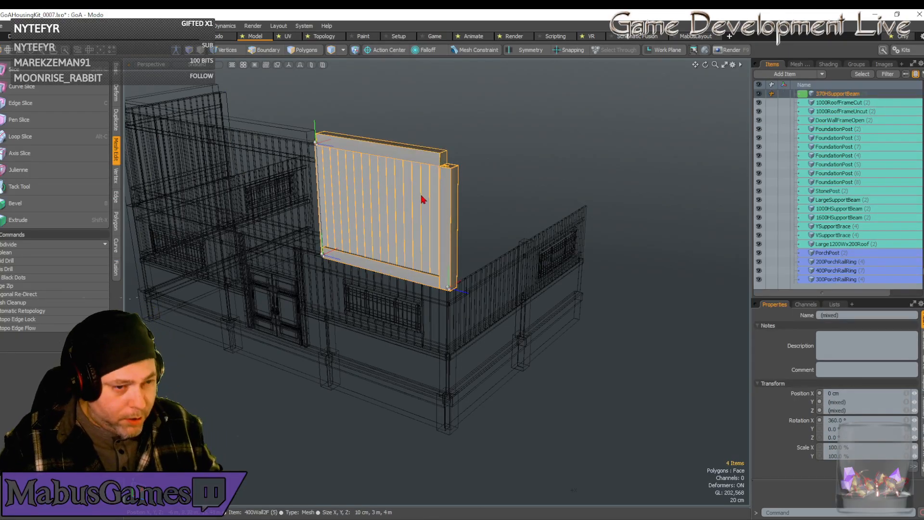
# Try duplicating the end bay with its corner post and rotating the copies about Y, and undo the attempt.
pyautogui.hotkey('ctrl', 'd')
pyautogui.press('e')
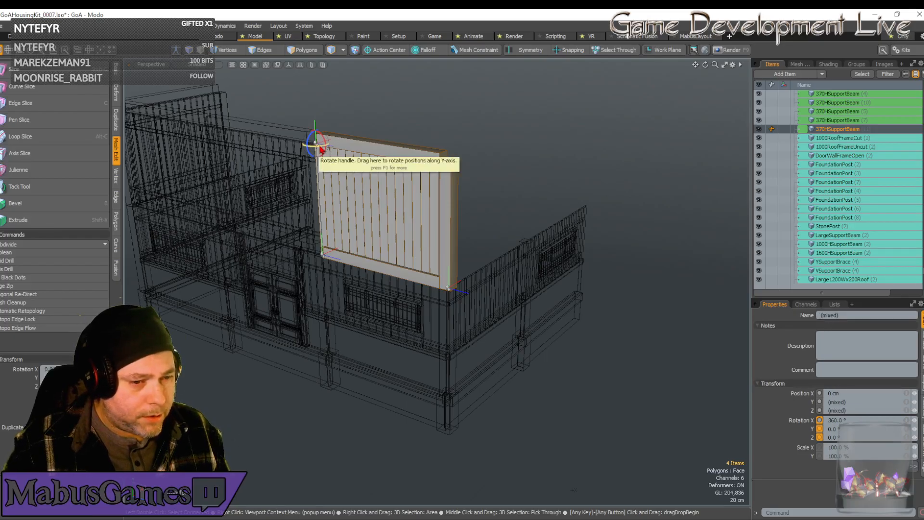
pyautogui.moveTo(322, 149); pyautogui.dragTo(375, 152)
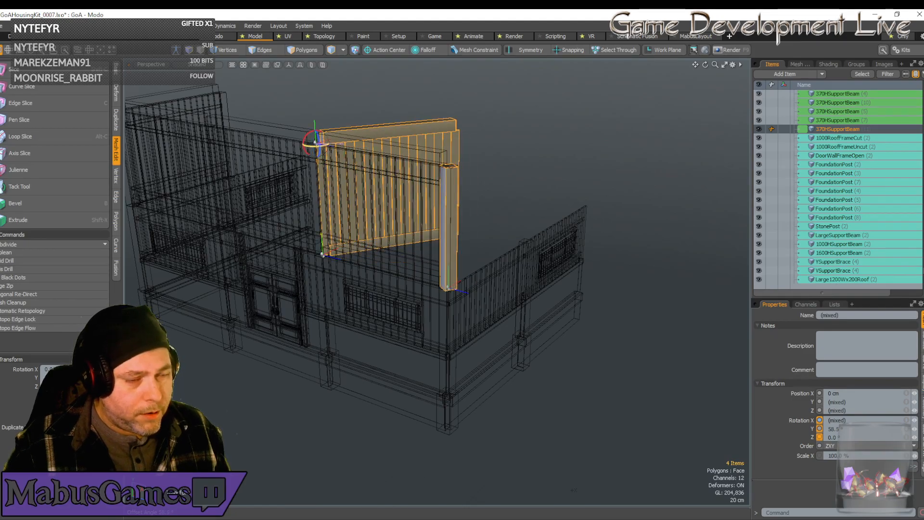
pyautogui.moveTo(375, 152); pyautogui.dragTo(406, 152)
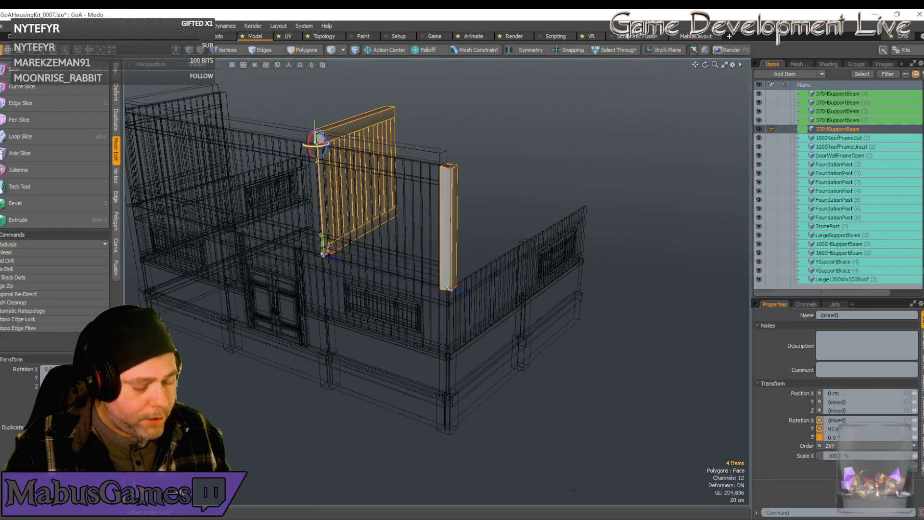
pyautogui.hotkey('ctrl', 'd')
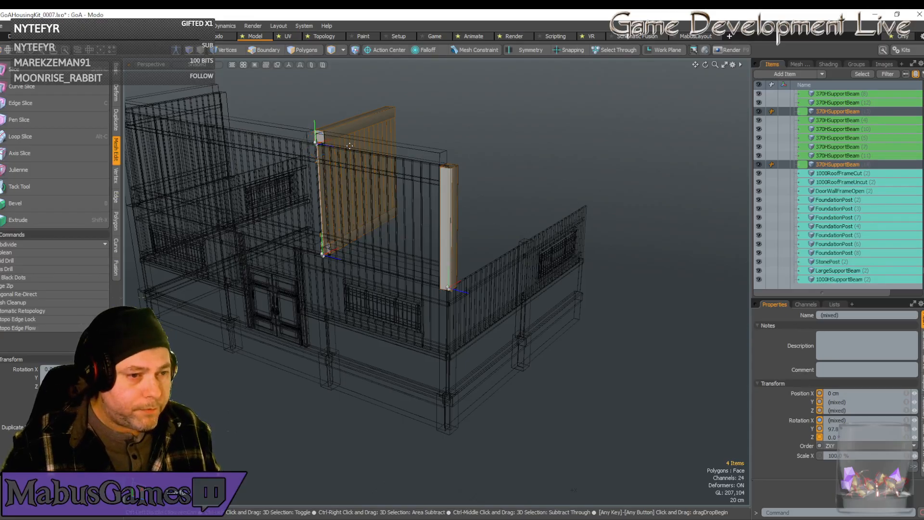
pyautogui.hotkey('ctrl', 'z')
pyautogui.hotkey('ctrl', 'z')
pyautogui.hotkey('ctrl', 'z')
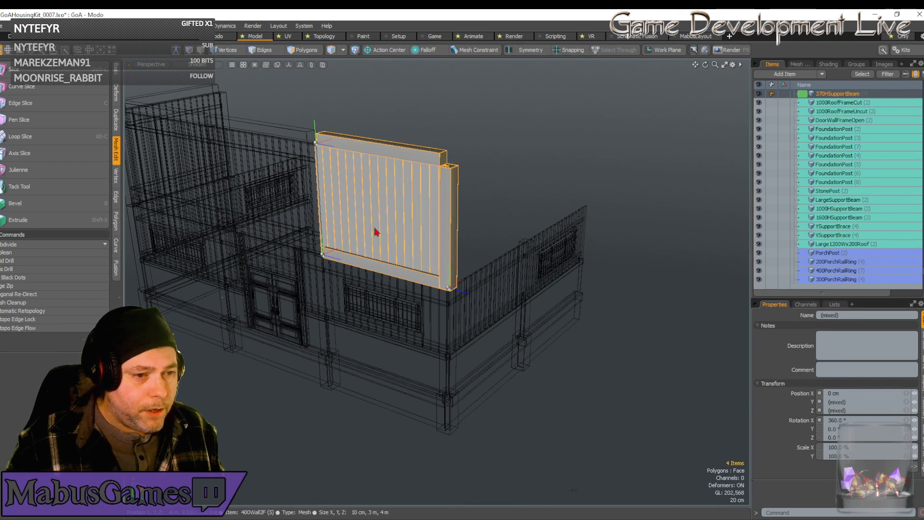
# Select only the end bay's lower beam, wall panel and upper beam, leaving out the corner post.
pyautogui.click(368, 263)
pyautogui.keyDown('shift'); pyautogui.click(385, 190); pyautogui.keyUp('shift')
pyautogui.keyDown('shift'); pyautogui.click(393, 151); pyautogui.keyUp('shift')
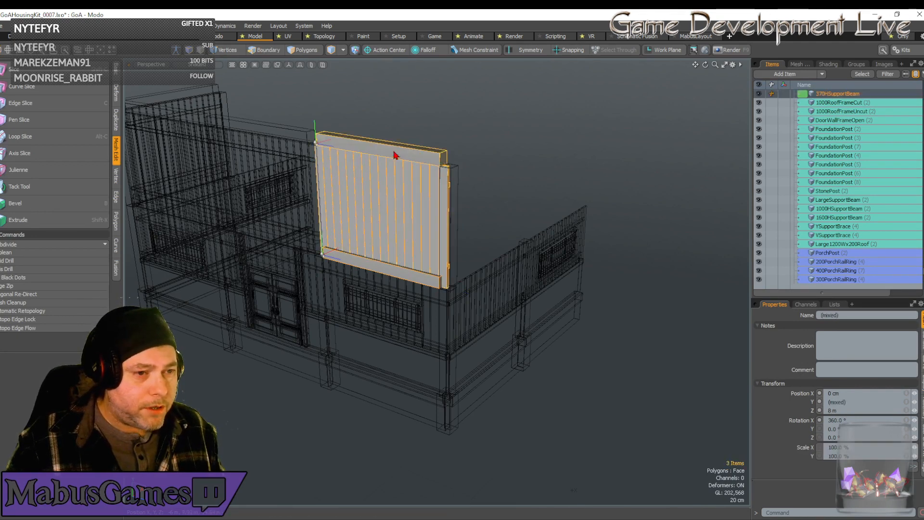
# Duplicate the selected panel and beams, rotate the copies to 90° about Y and move them to Z 12 m.
pyautogui.hotkey('ctrl', 'd')
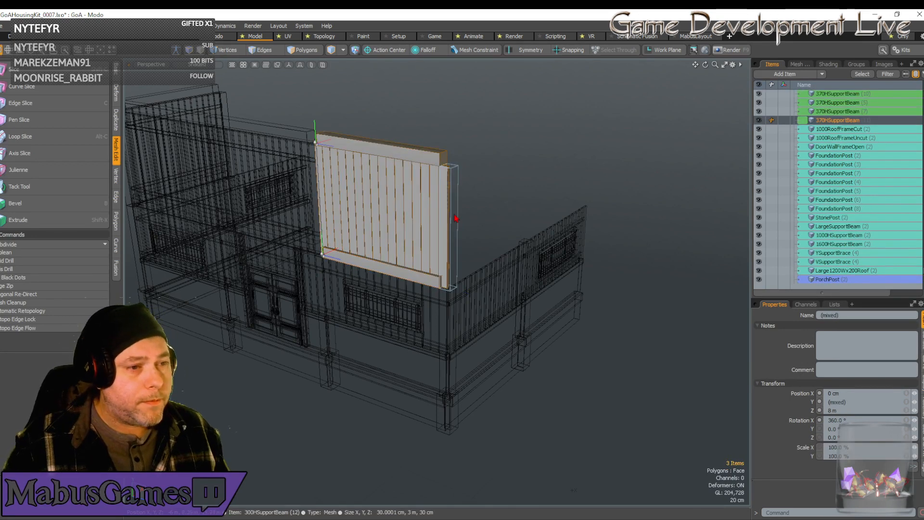
pyautogui.press('w')
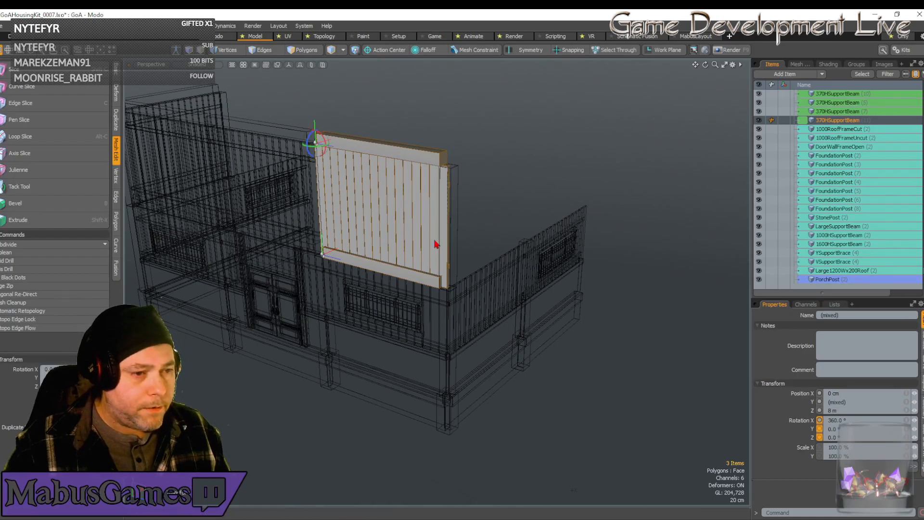
pyautogui.moveTo(320, 149); pyautogui.dragTo(305, 140)
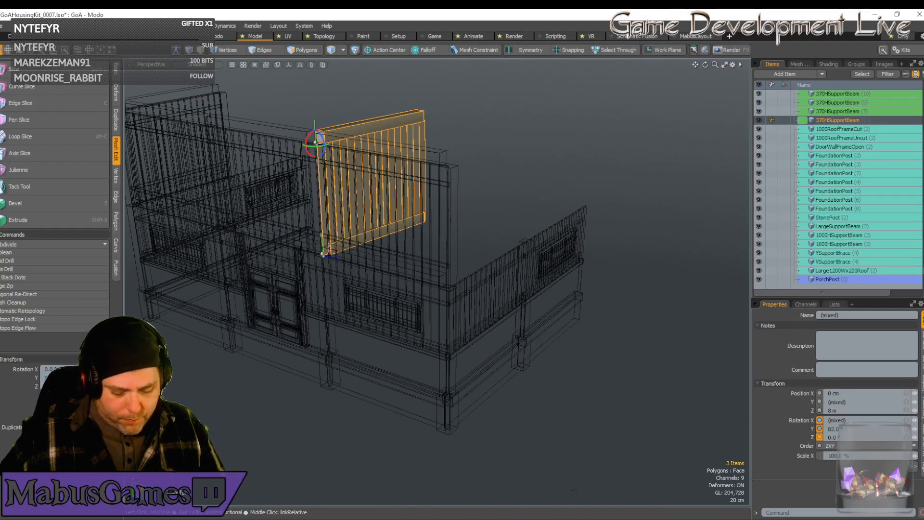
pyautogui.press('Return')
pyautogui.press('w')
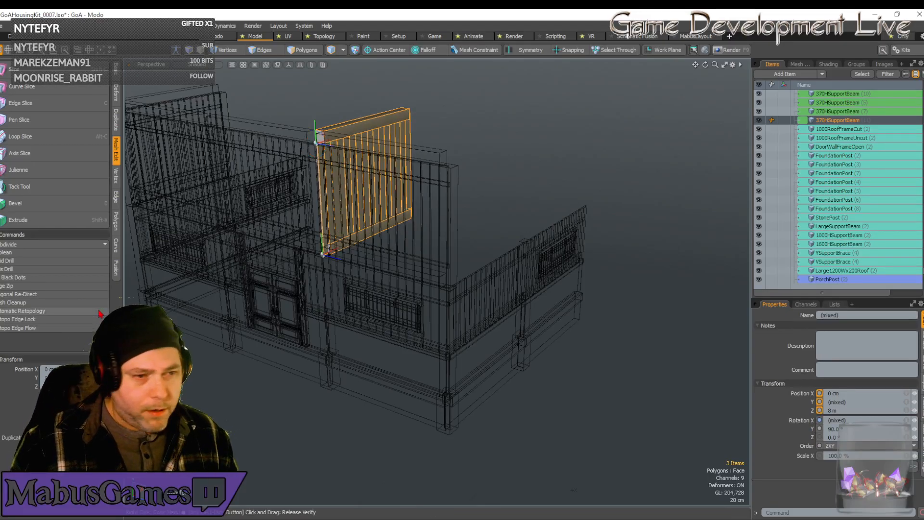
pyautogui.moveTo(323, 148); pyautogui.dragTo(448, 165)
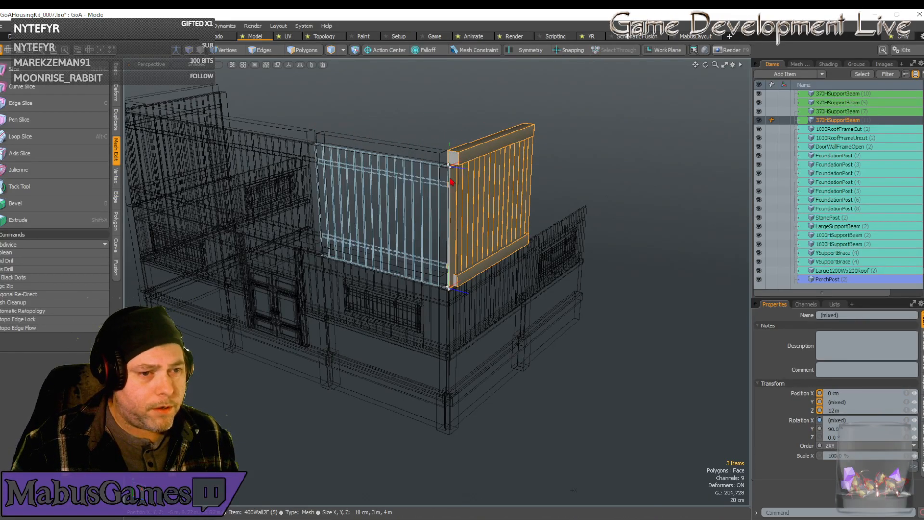
# Duplicate the second-floor corner post at Z 12 m and move the copy along X to the new side panel's free end.
pyautogui.click(457, 190)
pyautogui.keyDown('alt'); pyautogui.moveTo(479, 222); pyautogui.dragTo(463, 215); pyautogui.keyUp('alt')
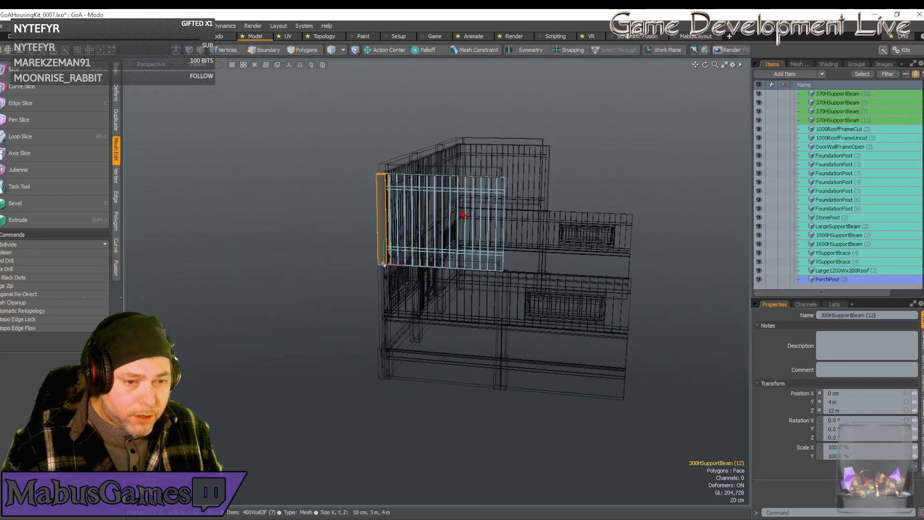
pyautogui.hotkey('ctrl', 'd')
pyautogui.press('w')
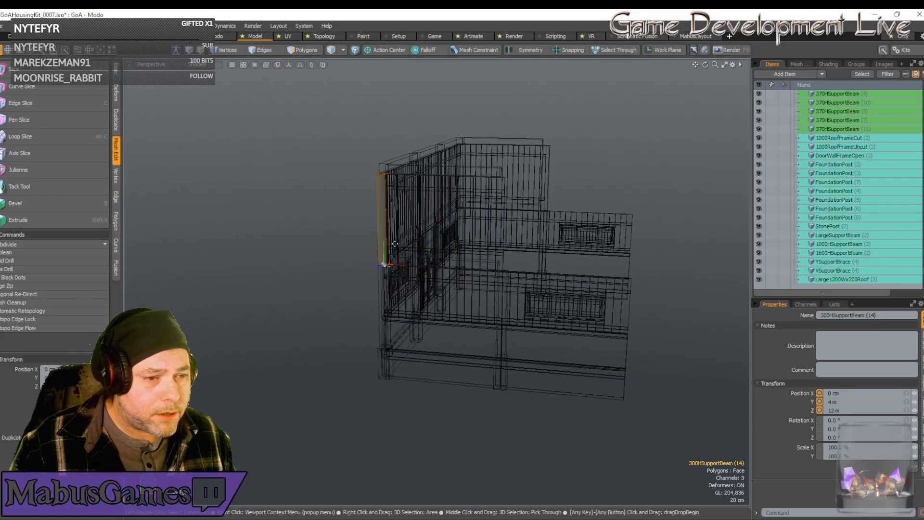
pyautogui.moveTo(385, 264); pyautogui.dragTo(509, 278)
pyautogui.press('space')
# Select the second-floor side wall panels, beams and posts, plus the foundation post and ground-floor support beam beneath one side.
pyautogui.moveTo(410, 240); pyautogui.dragTo(490, 287, button='right')
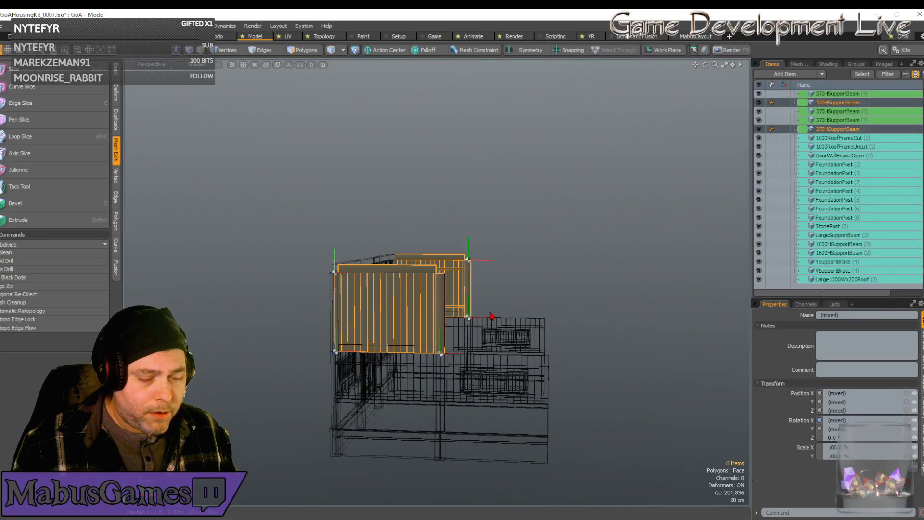
pyautogui.keyDown('shift'); pyautogui.click(441, 445); pyautogui.keyUp('shift')
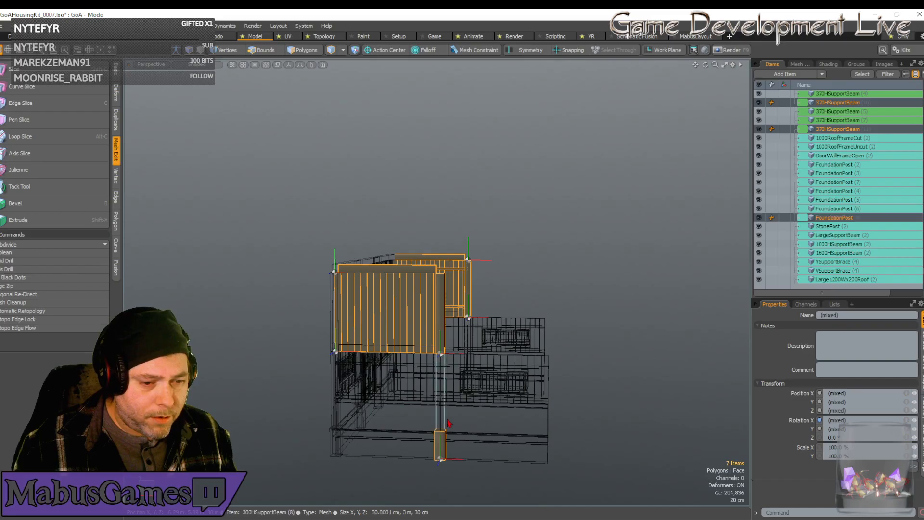
pyautogui.keyDown('shift'); pyautogui.click(445, 420); pyautogui.keyUp('shift')
# Add the middle foundation post and ground-floor support beam of the opposite side wall to the selection, leaving out the ground-floor walls.
pyautogui.keyDown('alt'); pyautogui.moveTo(499, 433); pyautogui.dragTo(350, 381); pyautogui.keyUp('alt')
pyautogui.keyDown('shift'); pyautogui.click(352, 363); pyautogui.keyUp('shift')
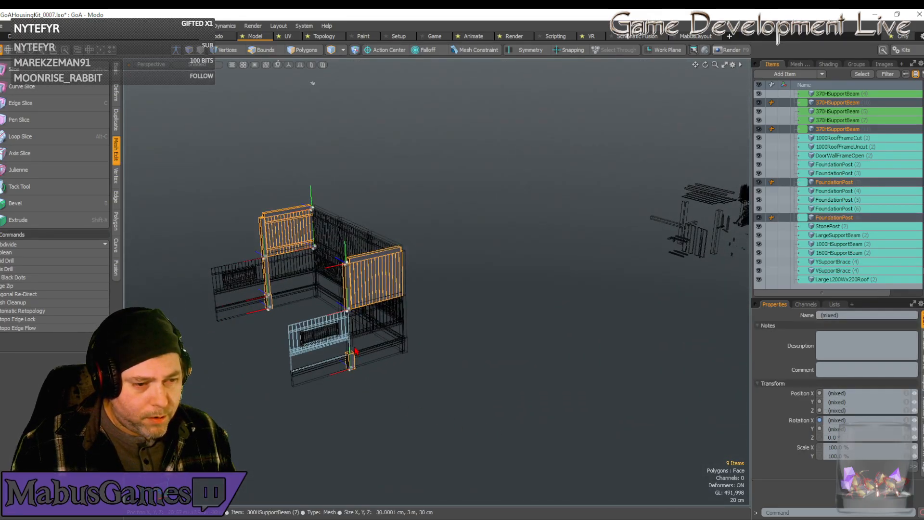
pyautogui.keyDown('shift'); pyautogui.click(346, 352); pyautogui.keyUp('shift')
pyautogui.keyDown('shift'); pyautogui.click(356, 351); pyautogui.keyUp('shift')
pyautogui.keyDown('shift'); pyautogui.click(355, 354); pyautogui.keyUp('shift')
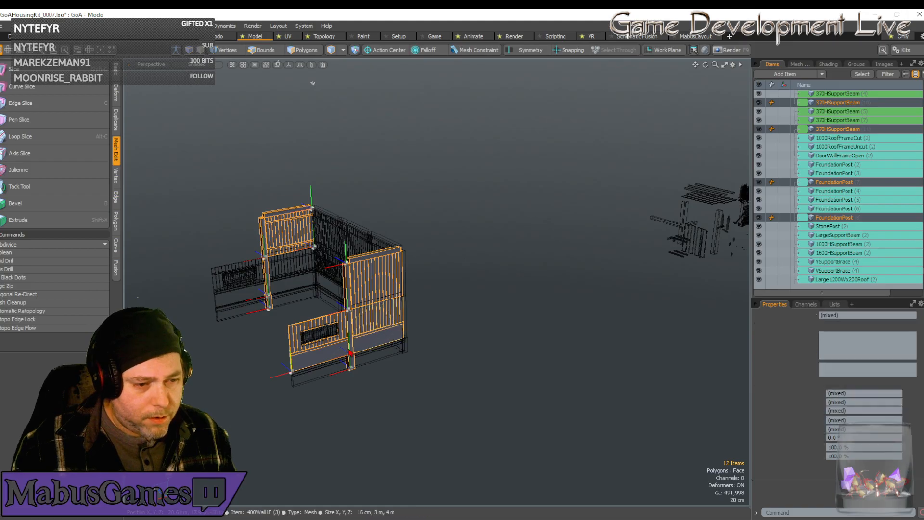
pyautogui.keyDown('ctrl'); pyautogui.click(356, 352); pyautogui.keyUp('ctrl')
pyautogui.keyDown('ctrl'); pyautogui.click(346, 354); pyautogui.keyUp('ctrl')
pyautogui.keyDown('alt'); pyautogui.moveTo(356, 362); pyautogui.dragTo(348, 360); pyautogui.keyUp('alt')
# Duplicate the selected side wall parts and posts and shift the copies 4 m along X.
pyautogui.hotkey('ctrl', 'd')
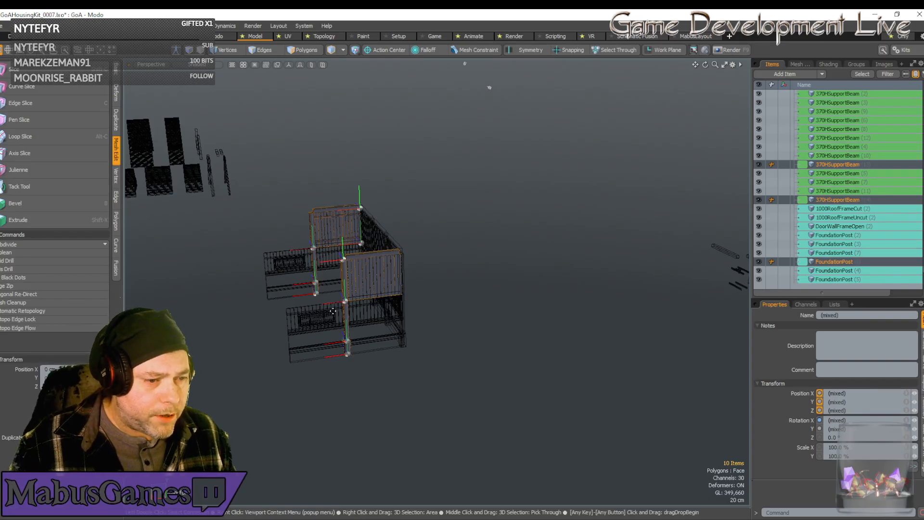
pyautogui.moveTo(345, 341); pyautogui.dragTo(287, 349)
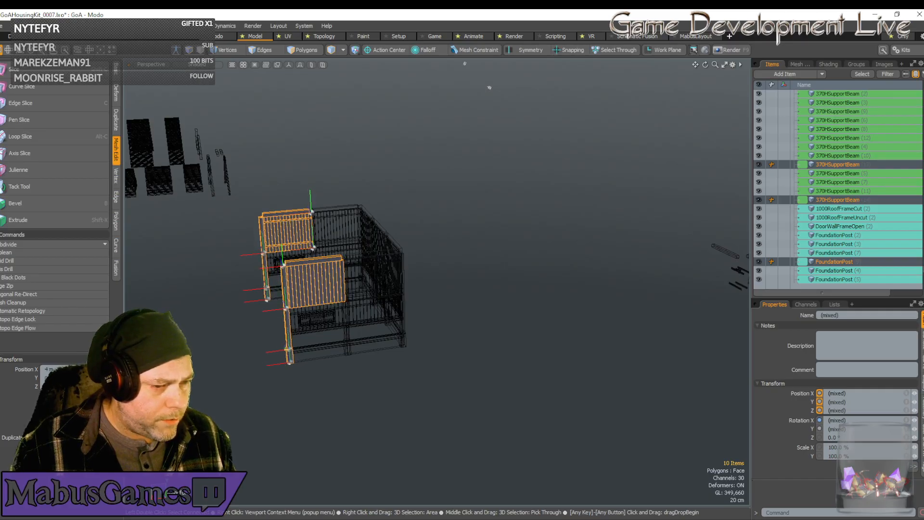
pyautogui.press('space')
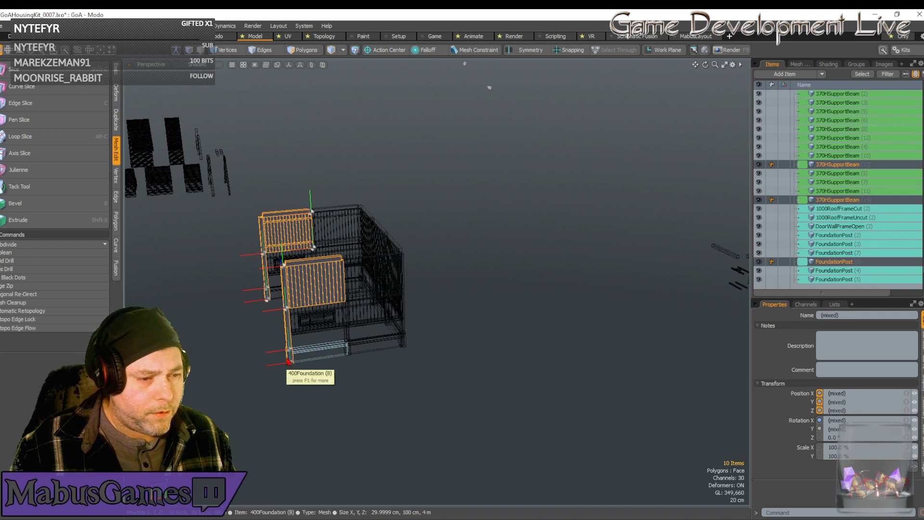
# Check the window wall, vertical support beam and foundation post at the extended side wall's open end, then examine the building's far side.
pyautogui.click(289, 357)
pyautogui.click(290, 356)
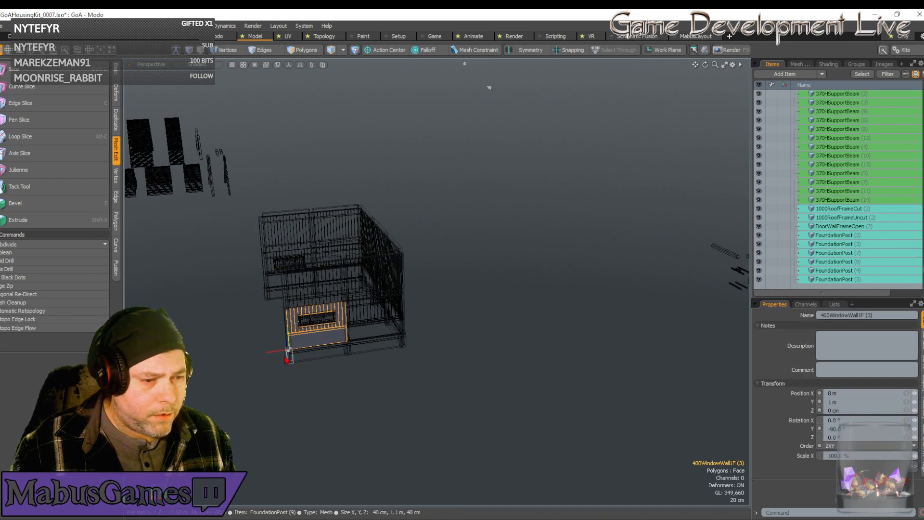
pyautogui.click(287, 347)
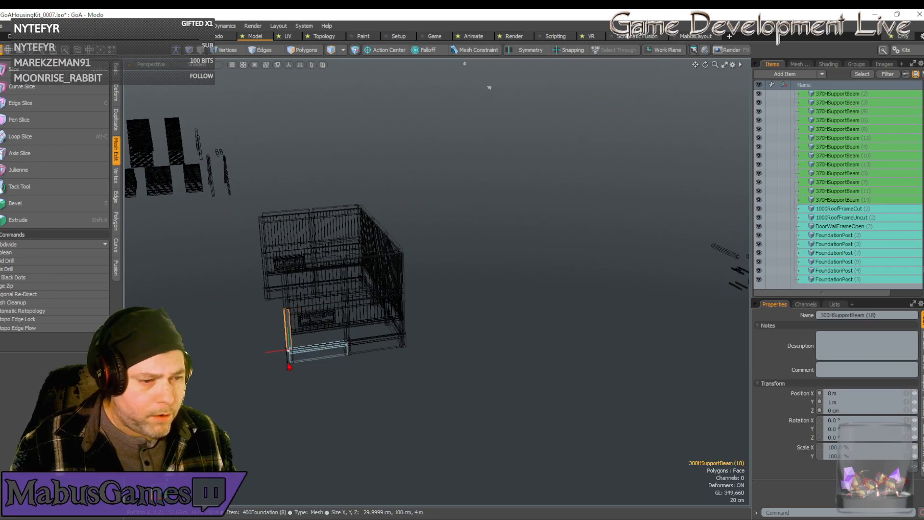
pyautogui.click(290, 367)
pyautogui.click(290, 358)
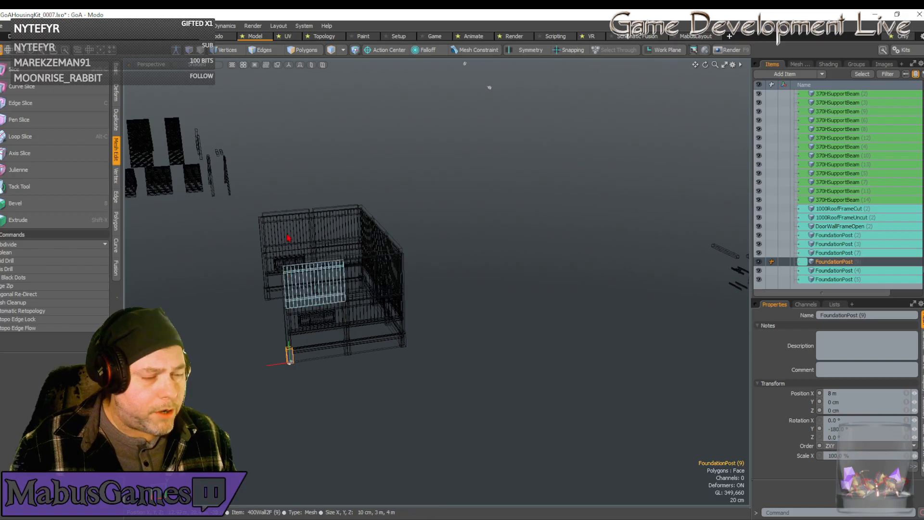
pyautogui.keyDown('alt'); pyautogui.moveTo(288, 241); pyautogui.dragTo(291, 239); pyautogui.keyUp('alt')
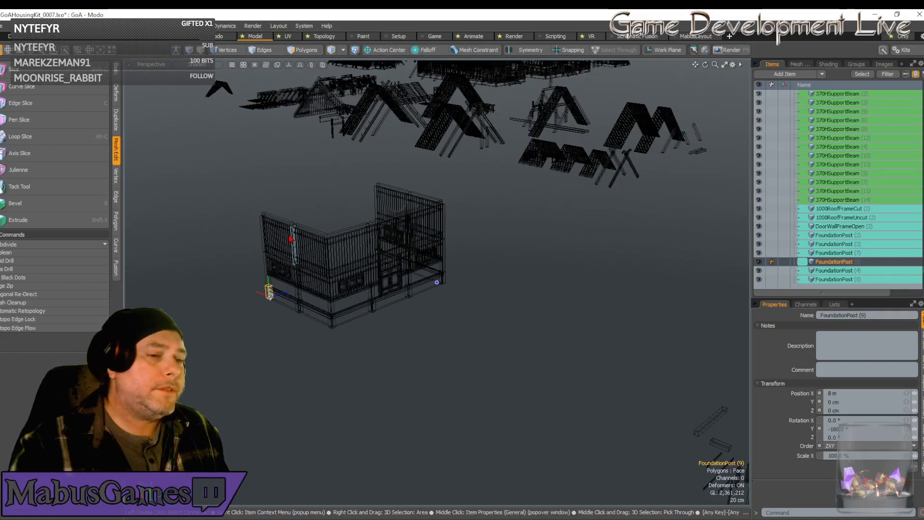
pyautogui.keyDown('alt'); pyautogui.moveTo(290, 238); pyautogui.dragTo(311, 238); pyautogui.keyUp('alt')
pyautogui.scroll(4, 311, 239)
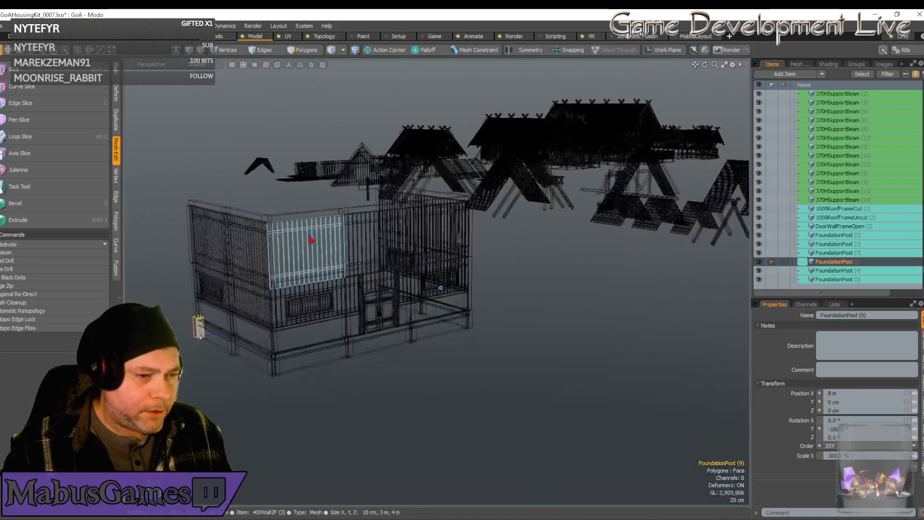
pyautogui.scroll(6, 311, 239)
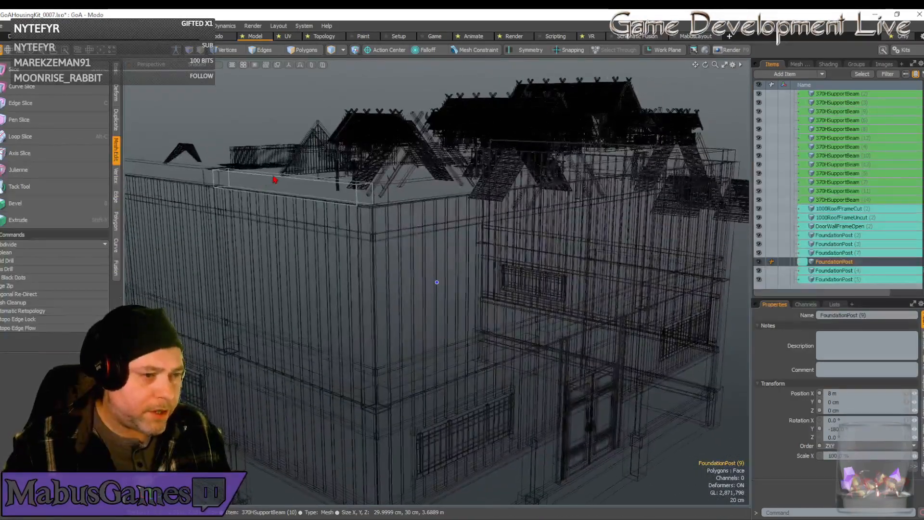
pyautogui.keyDown('alt'); pyautogui.moveTo(275, 180); pyautogui.dragTo(219, 250); pyautogui.keyUp('alt')
pyautogui.scroll(-5, 291, 279)
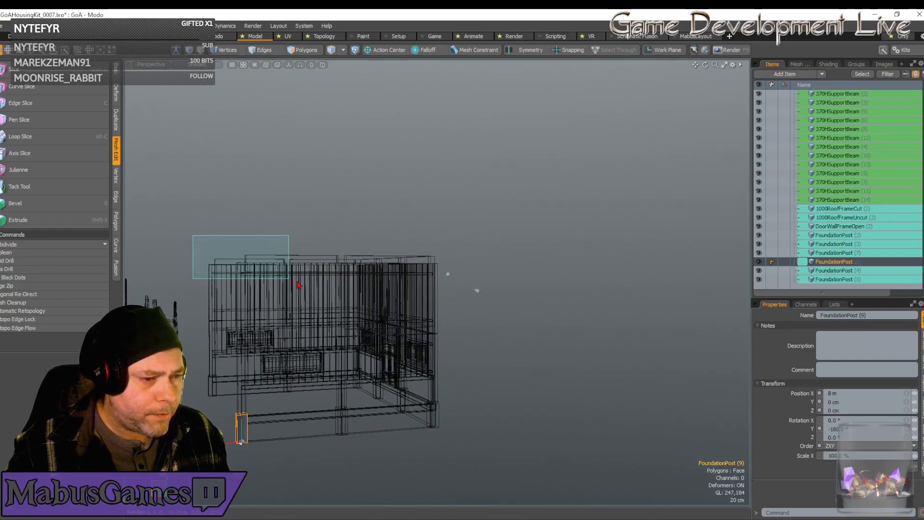
pyautogui.moveTo(466, 311); pyautogui.dragTo(468, 313)
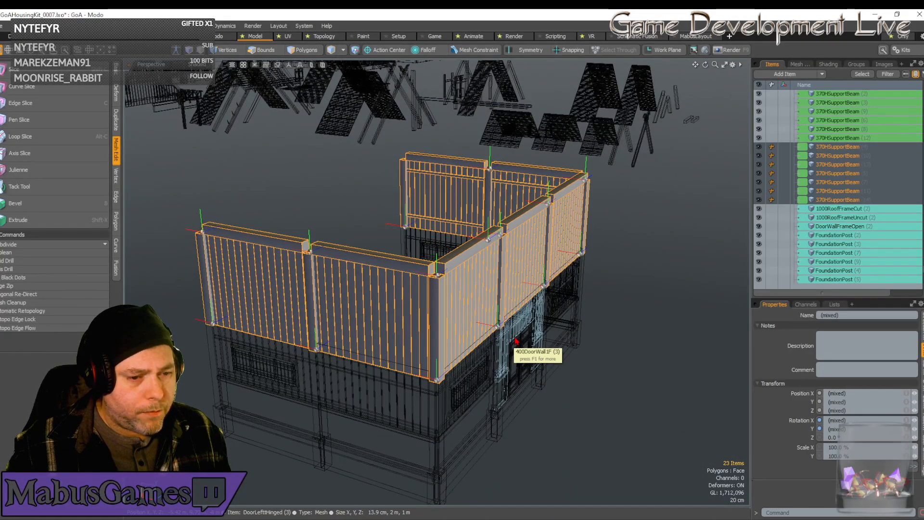
pyautogui.keyDown('alt'); pyautogui.moveTo(515, 341); pyautogui.dragTo(511, 322); pyautogui.keyUp('alt')
# Duplicate the horizontal beams between the two floors on both side walls and move the copies one 4 m panel along X.
pyautogui.click(391, 368)
pyautogui.keyDown('alt'); pyautogui.moveTo(391, 368); pyautogui.dragTo(547, 361); pyautogui.keyUp('alt')
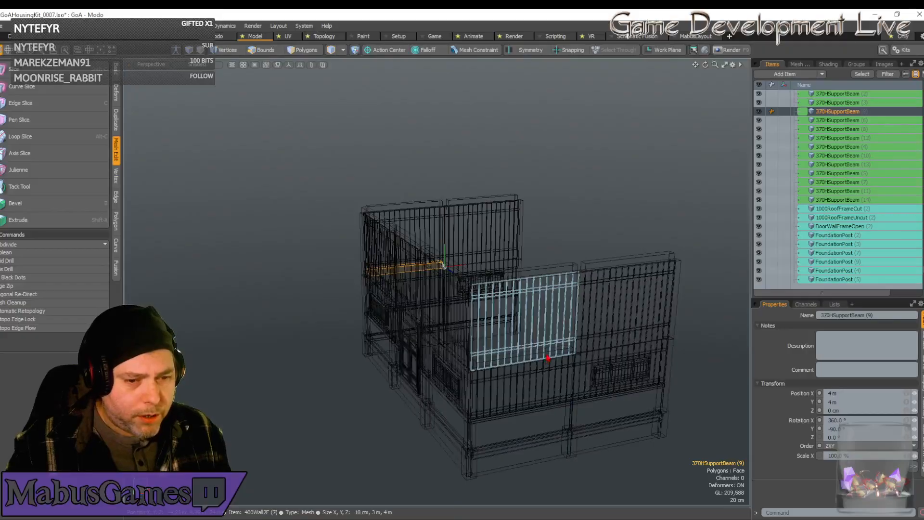
pyautogui.keyDown('shift'); pyautogui.click(564, 361); pyautogui.keyUp('shift')
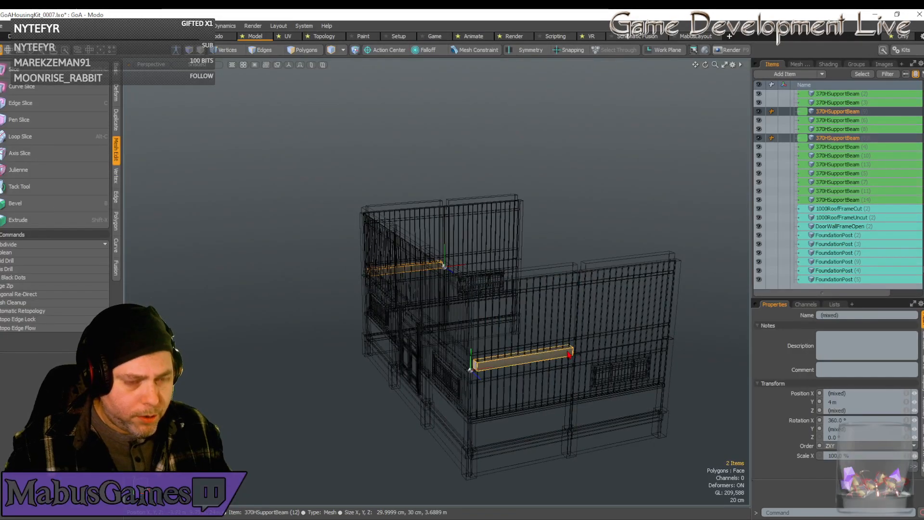
pyautogui.hotkey('ctrl', 'd')
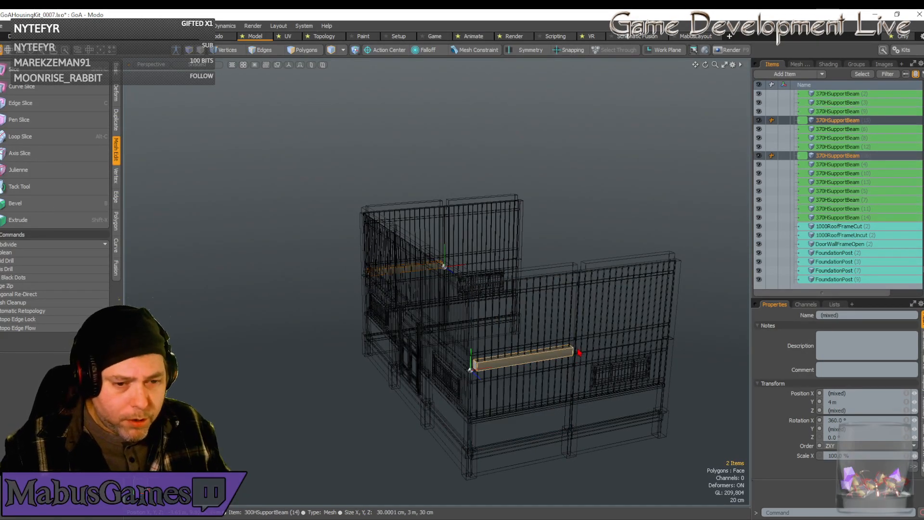
pyautogui.press('w')
pyautogui.moveTo(474, 369); pyautogui.dragTo(566, 357)
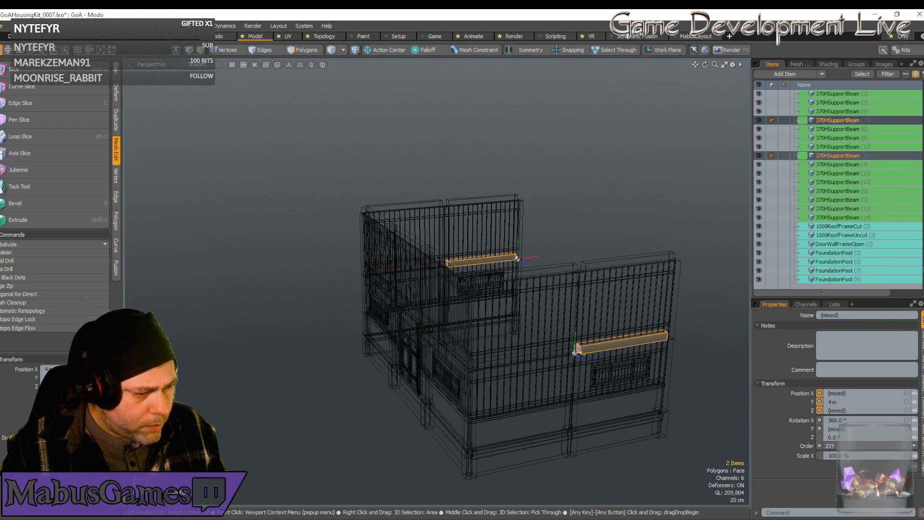
# Duplicate all second-floor walls, posts and top beams and move the copies straight up one storey to form a third floor.
pyautogui.keyDown('alt'); pyautogui.moveTo(600, 326); pyautogui.dragTo(600, 283); pyautogui.keyUp('alt')
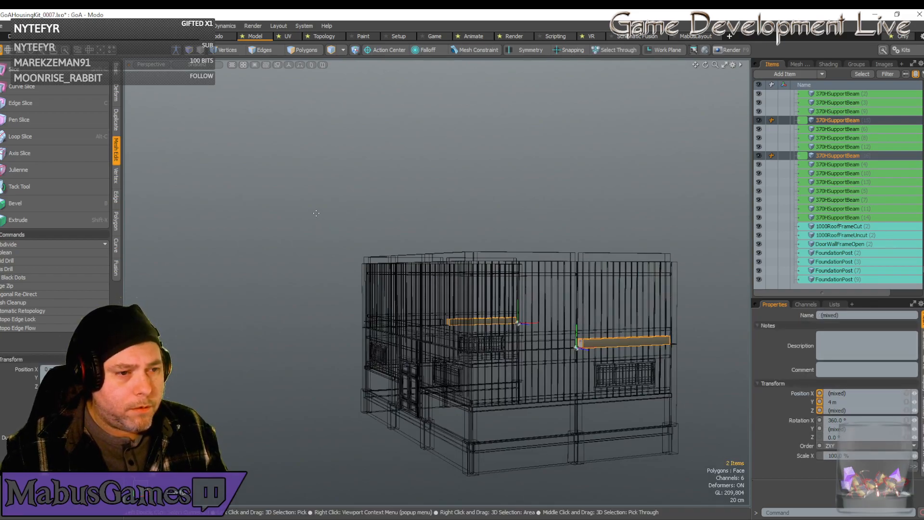
pyautogui.moveTo(316, 212)
pyautogui.mouseDown(button='right')
pyautogui.moveTo(678, 285)
pyautogui.moveTo(710, 300)
pyautogui.moveTo(687, 302)
pyautogui.mouseUp(button='right')
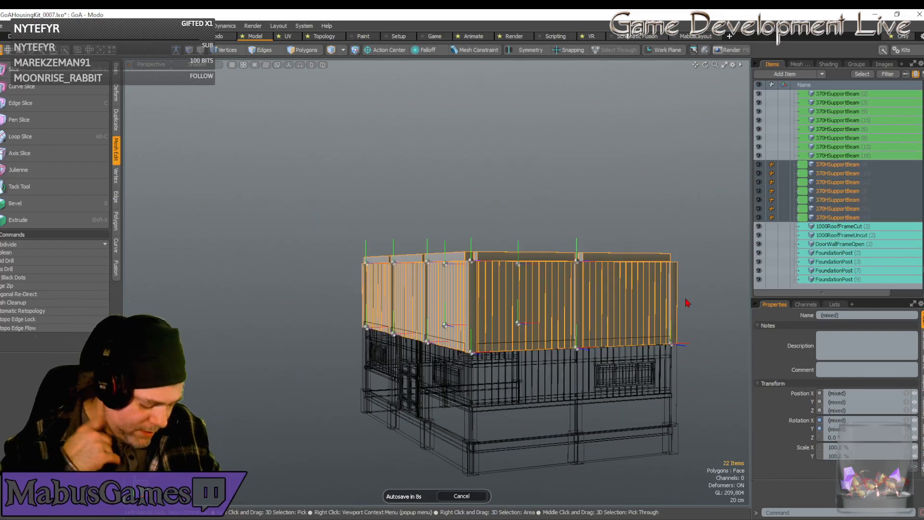
pyautogui.hotkey('ctrl', 'd')
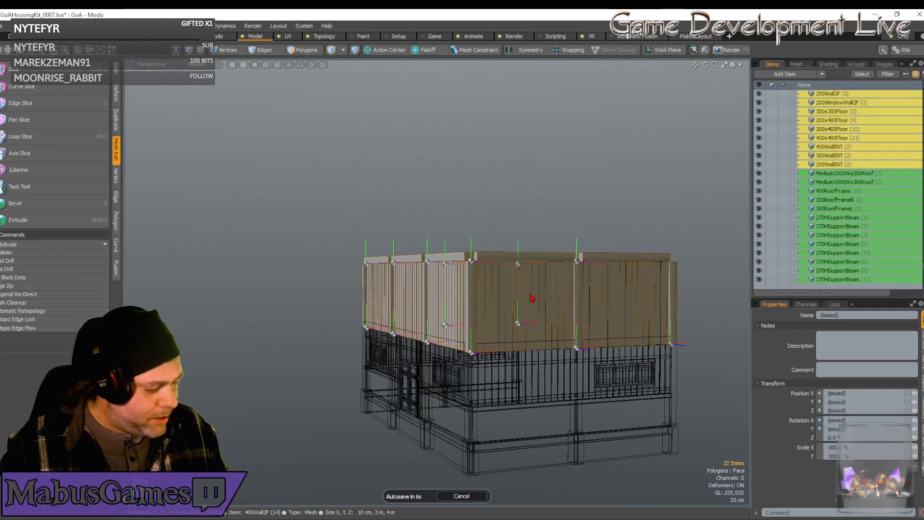
pyautogui.press('w')
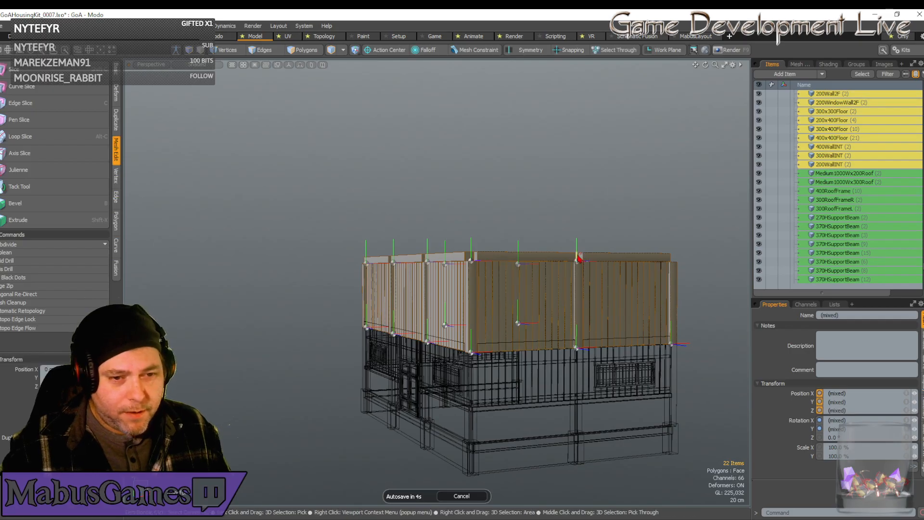
pyautogui.moveTo(582, 261); pyautogui.dragTo(581, 169)
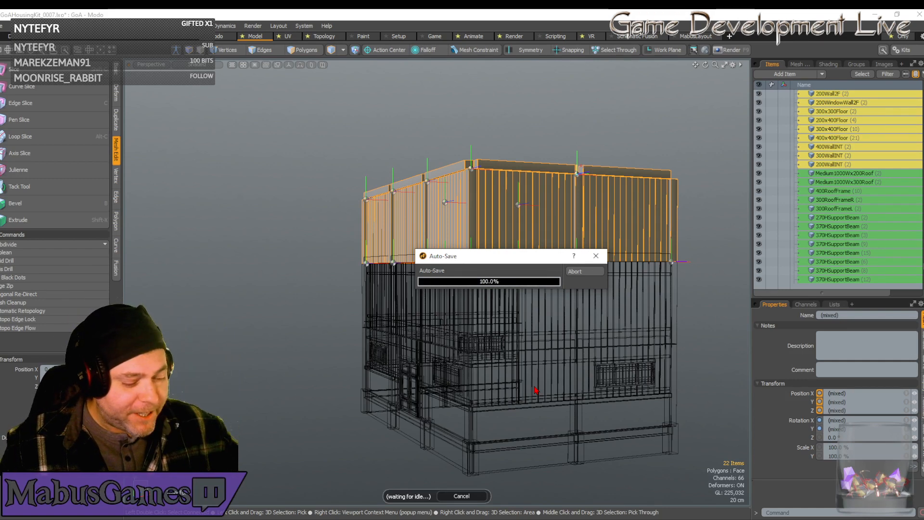
pyautogui.keyDown('alt'); pyautogui.moveTo(536, 390); pyautogui.dragTo(535, 390); pyautogui.keyUp('alt')
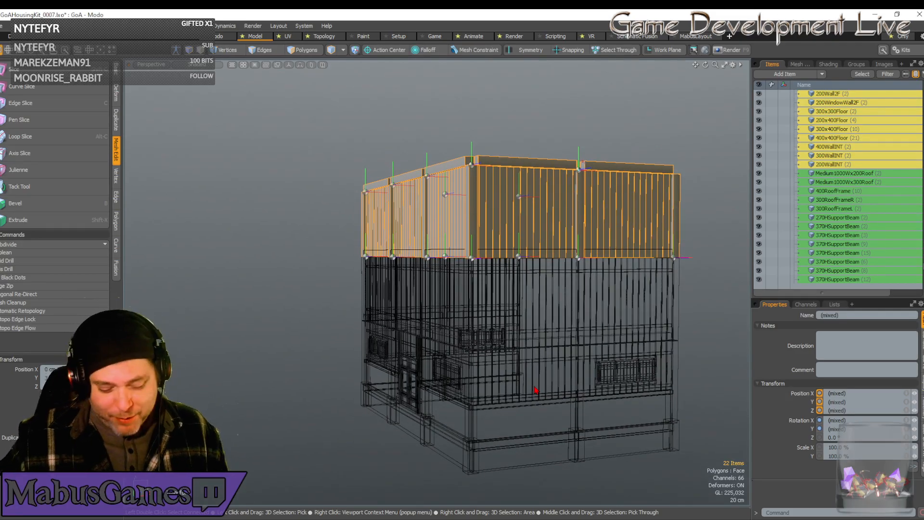
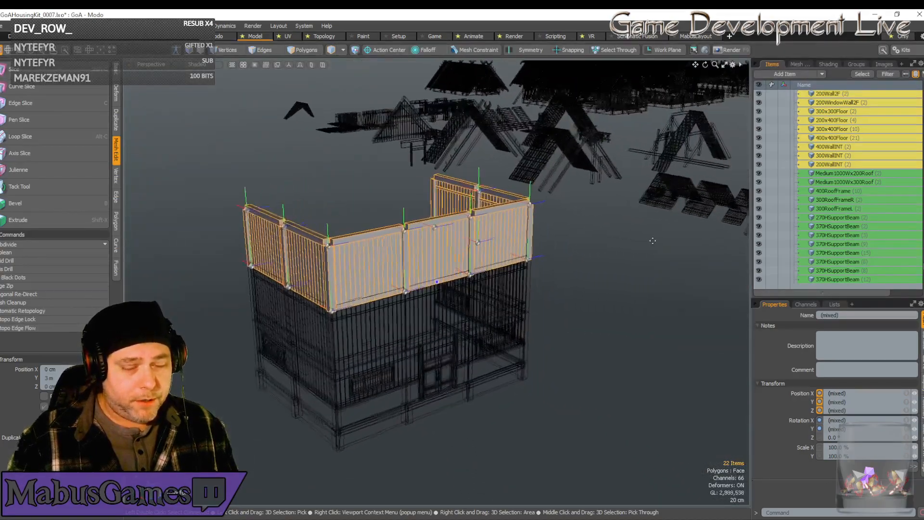
pyautogui.scroll(-3, 653, 240)
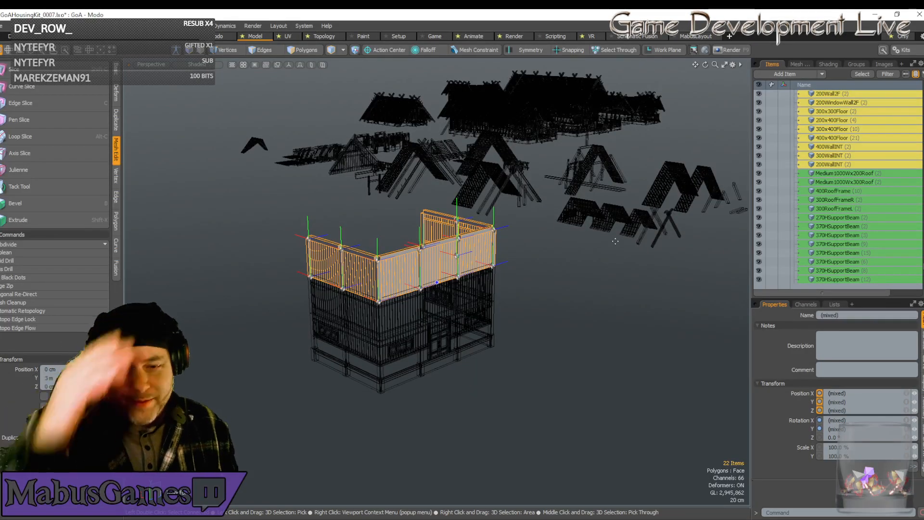
# Duplicate the 400WindowWall2F panel from the kit parts and place the copy at the origin by setting its X and Z positions to 0.
pyautogui.keyDown('alt'); pyautogui.moveTo(615, 241); pyautogui.dragTo(431, 254); pyautogui.keyUp('alt')
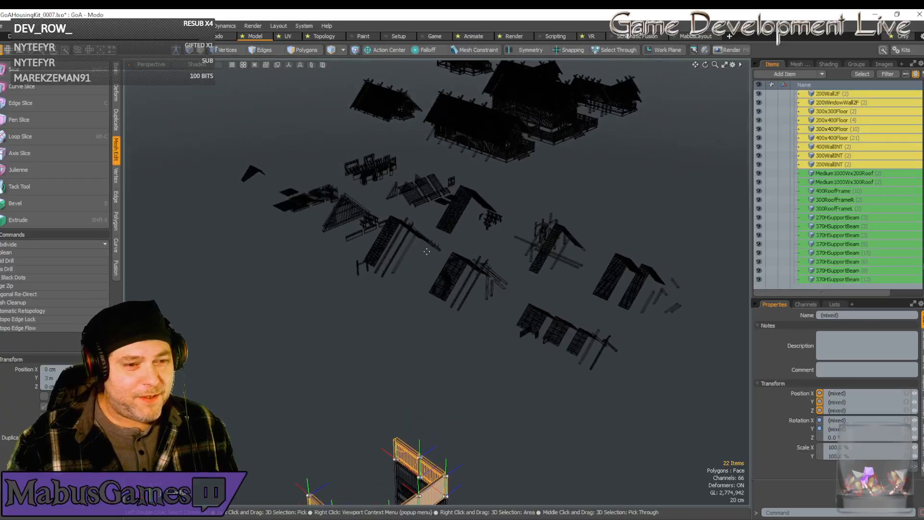
pyautogui.click(363, 179)
pyautogui.keyDown('alt'); pyautogui.moveTo(362, 180); pyautogui.dragTo(380, 348); pyautogui.keyUp('alt')
pyautogui.press('w')
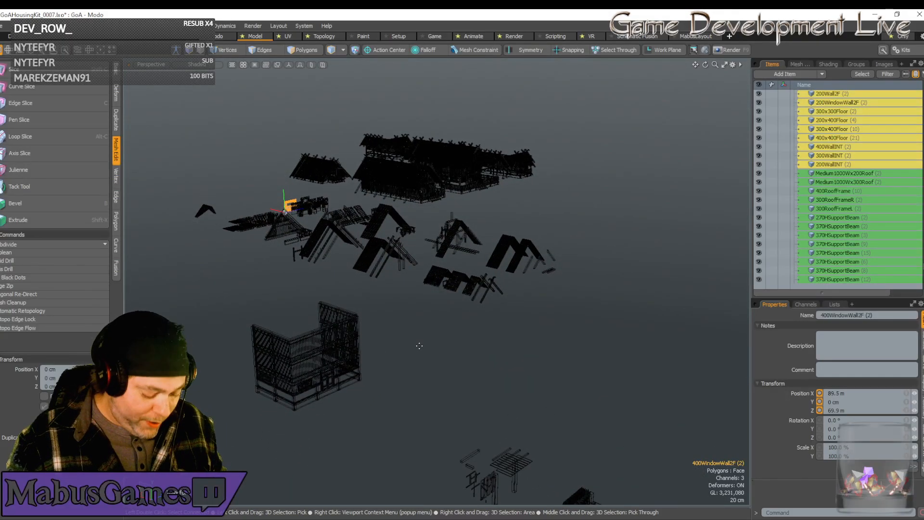
pyautogui.hotkey('ctrl', 'd')
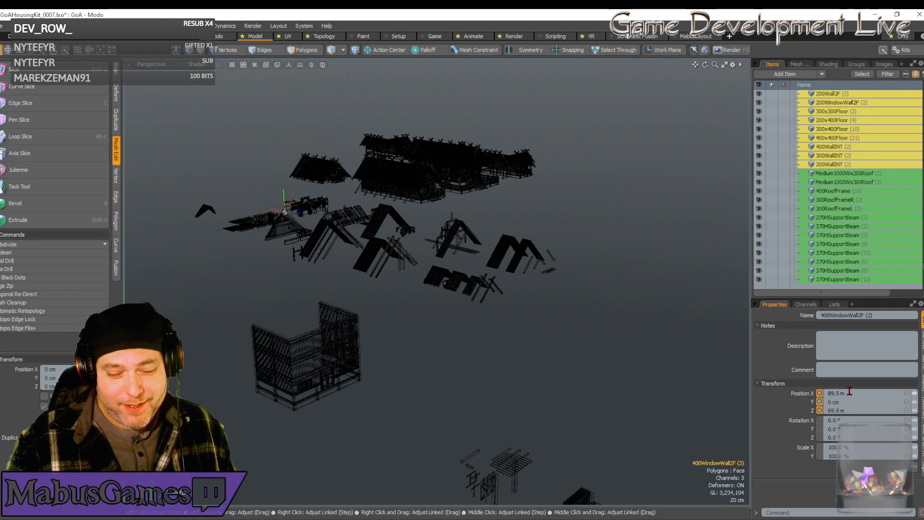
pyautogui.click(846, 393)
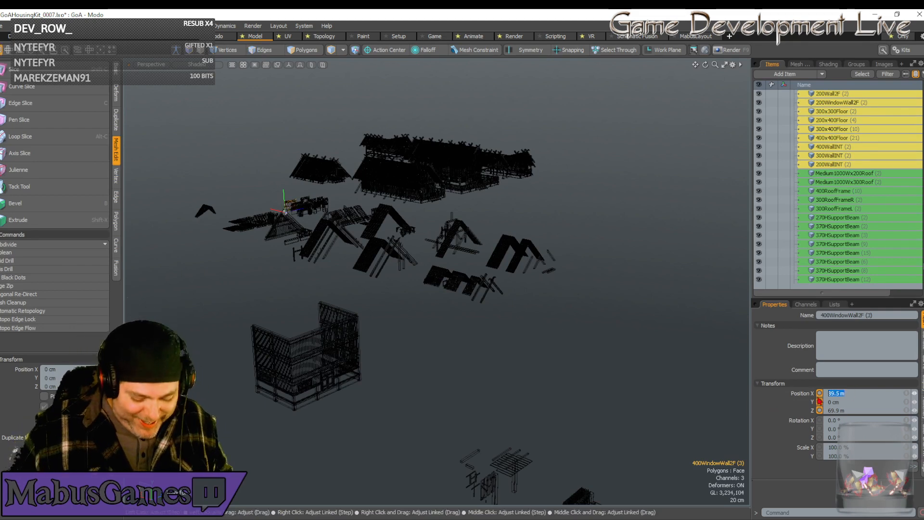
pyautogui.write('0')
pyautogui.press('Tab')
pyautogui.press('Tab')
pyautogui.write('0')
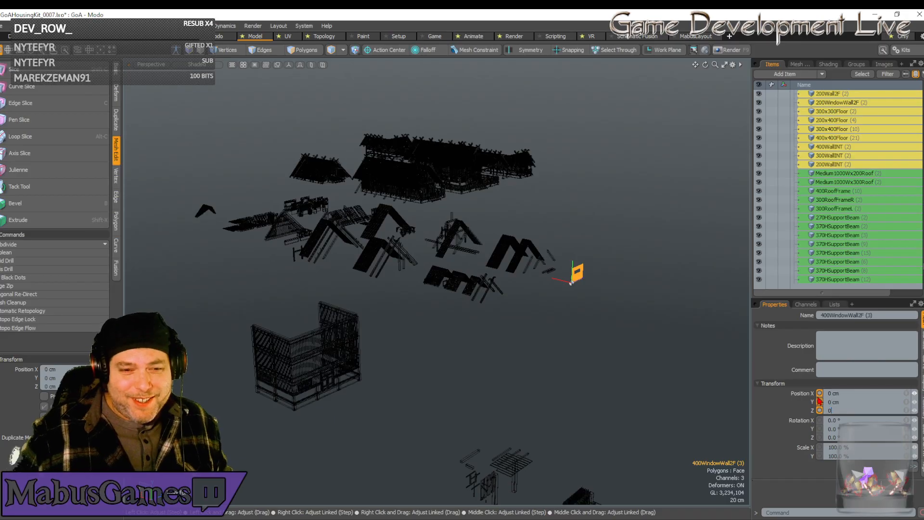
pyautogui.press('Return')
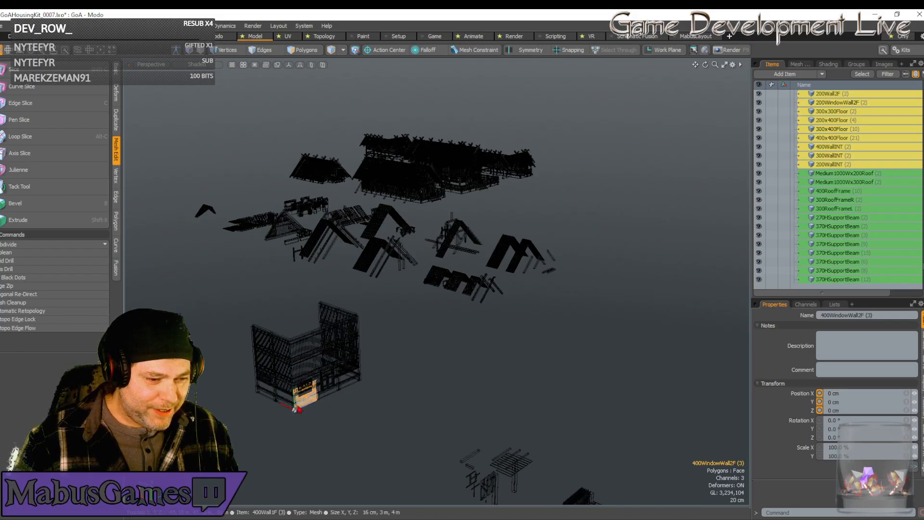
# Raise the window wall copy 7 m along Y to the third floor's front corner.
pyautogui.scroll(2, 296, 413)
pyautogui.hotkey('shift', 'a')
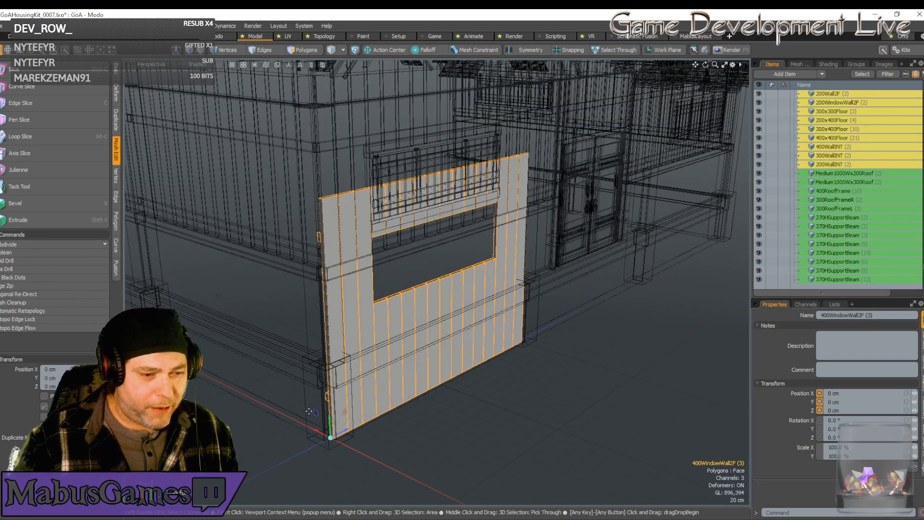
pyautogui.scroll(-5, 338, 425)
pyautogui.moveTo(332, 412); pyautogui.dragTo(325, 245)
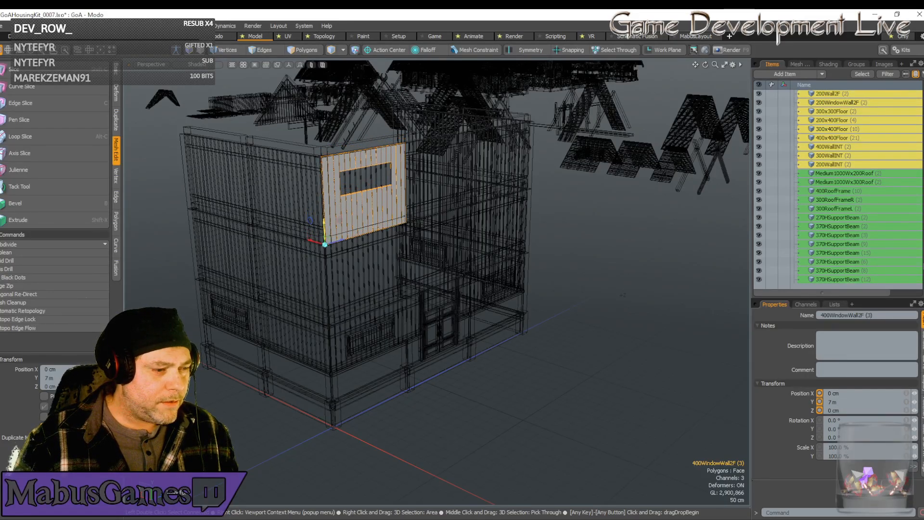
# Delete the plain third-floor wall panels at both ends of the building's front.
pyautogui.click(359, 182)
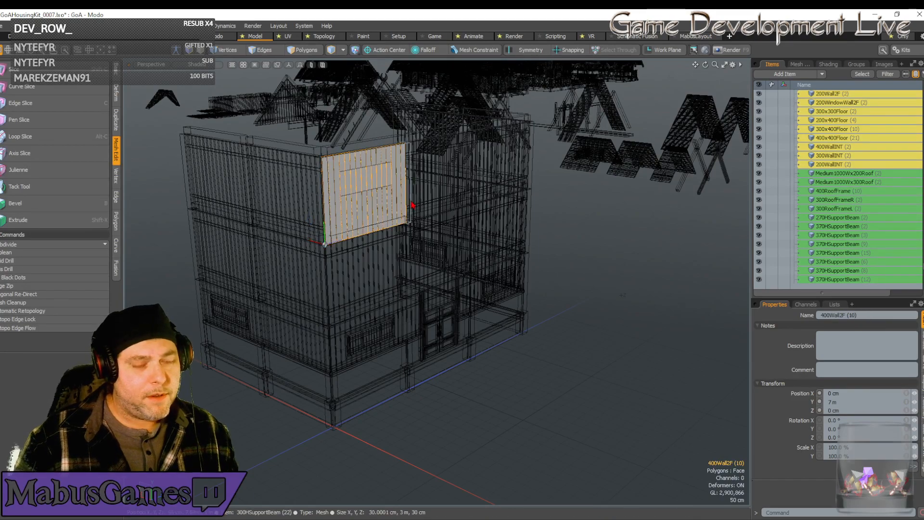
pyautogui.press('Delete')
pyautogui.keyDown('alt'); pyautogui.moveTo(412, 205); pyautogui.dragTo(412, 263); pyautogui.keyUp('alt')
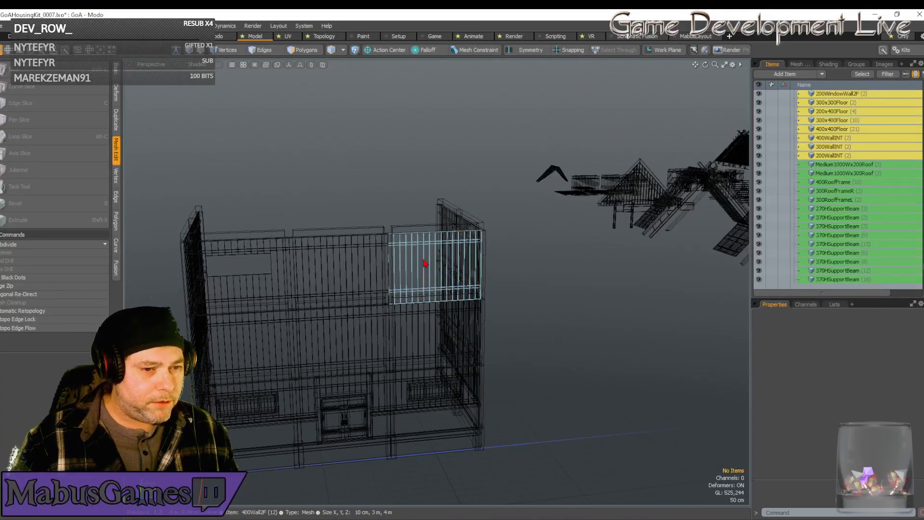
pyautogui.click(424, 262)
pyautogui.press('Delete')
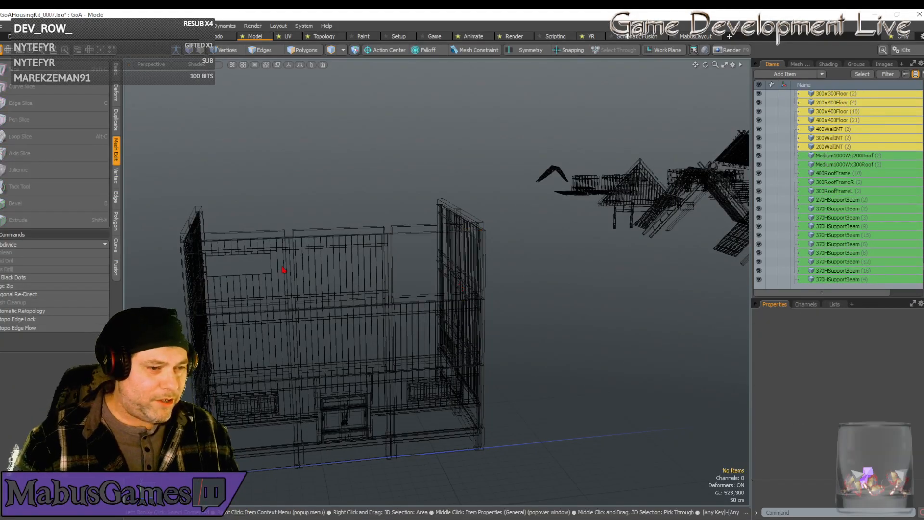
# Duplicate the third-floor window wall and move the copy to Z 8 m, filling the gap at the front's other end.
pyautogui.click(271, 289)
pyautogui.hotkey('ctrl', 'd')
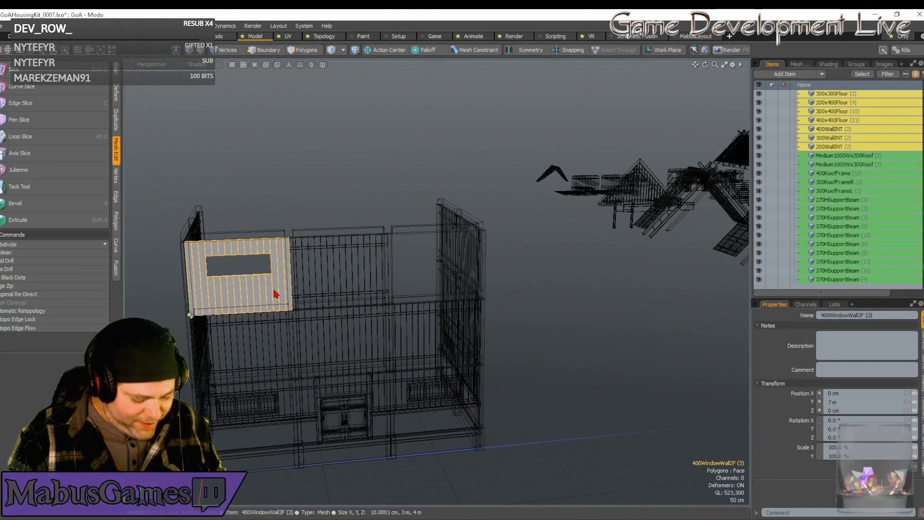
pyautogui.press('w')
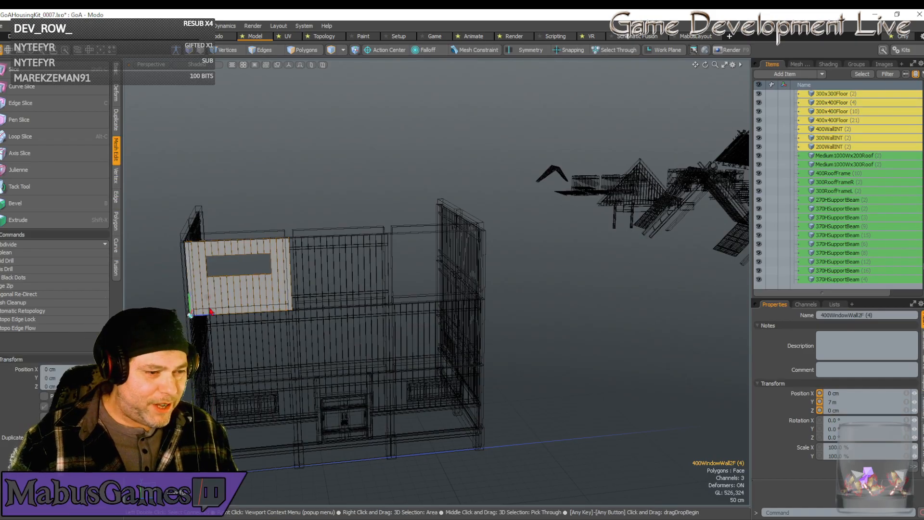
pyautogui.moveTo(207, 321); pyautogui.dragTo(526, 316)
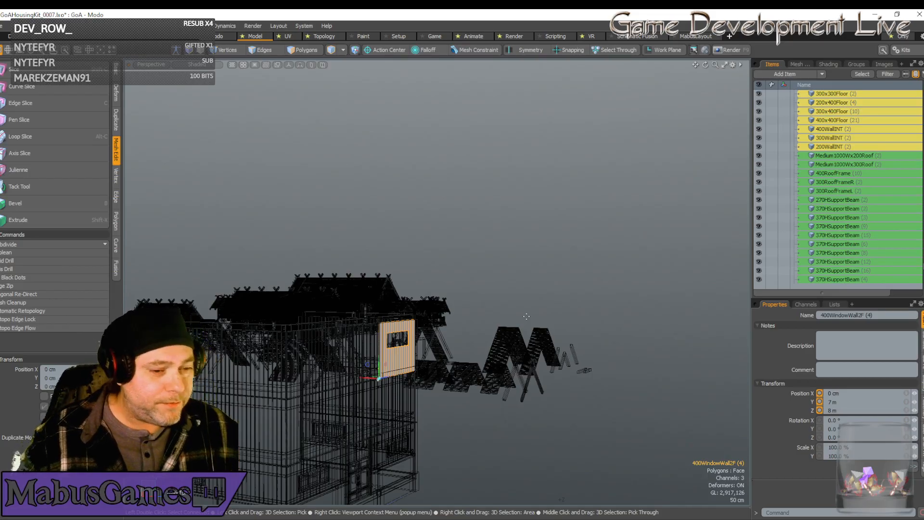
# Delete the plain third-floor wall panel at the open end of the side wall at Z 0.
pyautogui.keyDown('alt'); pyautogui.moveTo(510, 309); pyautogui.dragTo(307, 357); pyautogui.keyUp('alt')
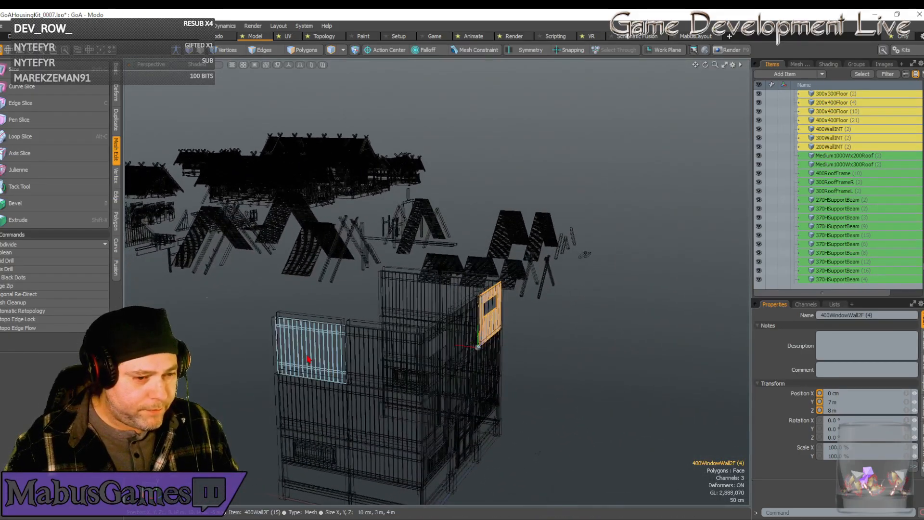
pyautogui.click(310, 355)
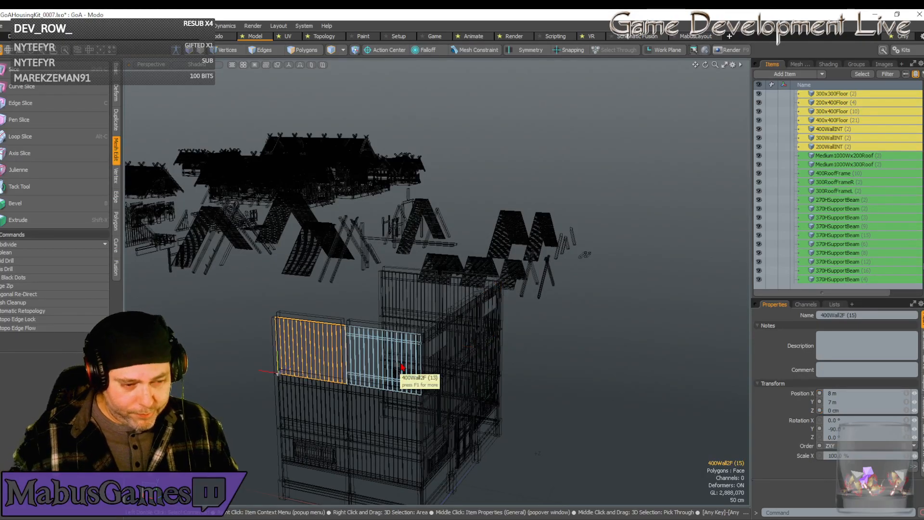
pyautogui.press('Delete')
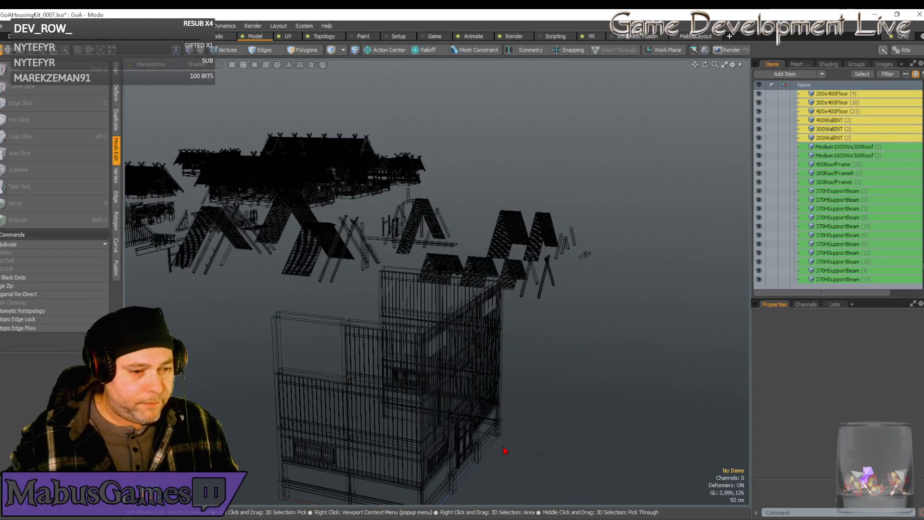
# Fill the side wall gap with a duplicate of the front corner window wall, rotated -90° about Y and moved to X 8 m.
pyautogui.keyDown('alt'); pyautogui.moveTo(500, 452); pyautogui.dragTo(435, 355); pyautogui.keyUp('alt')
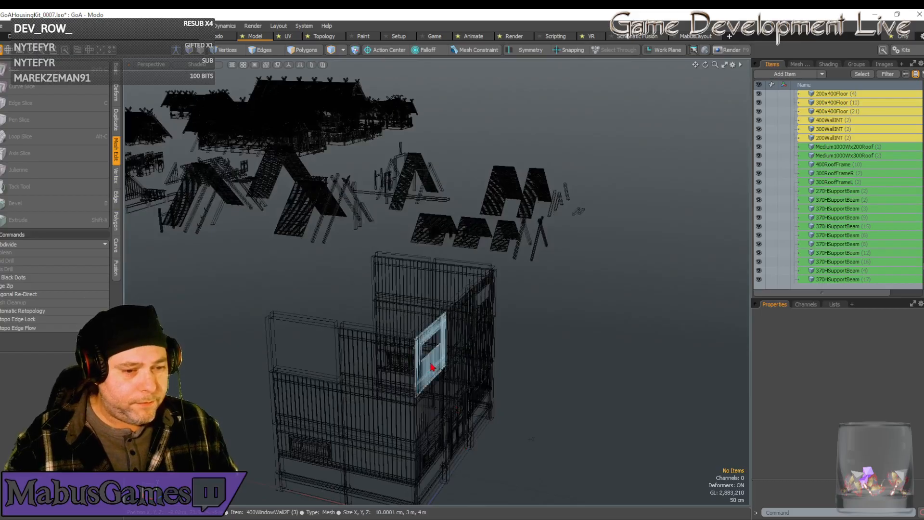
pyautogui.click(431, 367)
pyautogui.hotkey('ctrl', 'd')
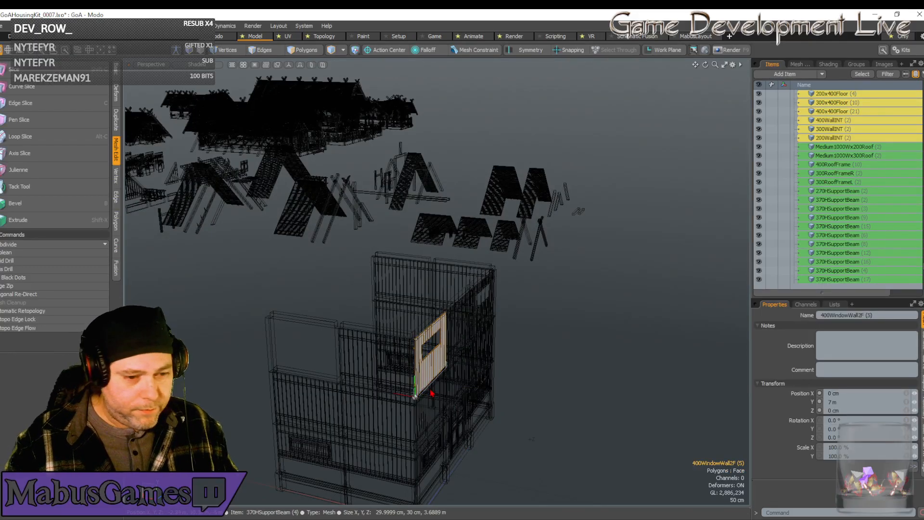
pyautogui.press('e')
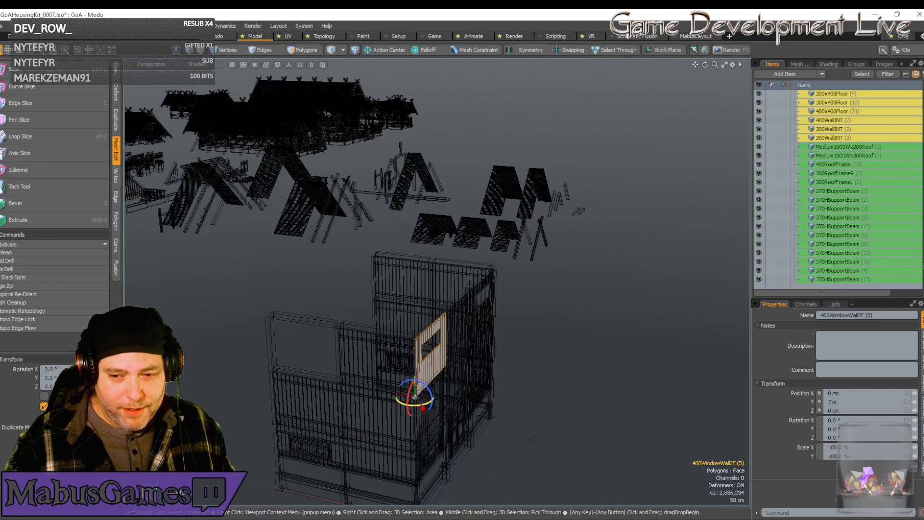
pyautogui.moveTo(420, 408); pyautogui.dragTo(375, 404)
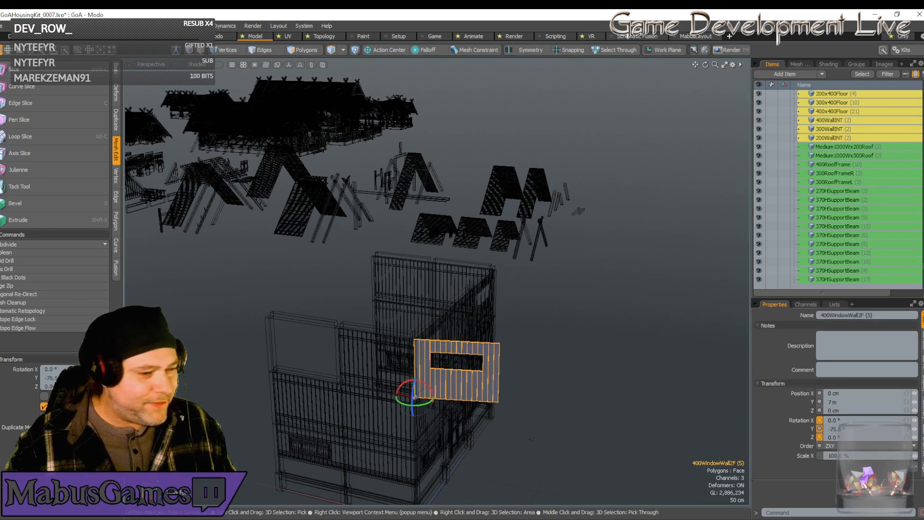
pyautogui.click(43, 377)
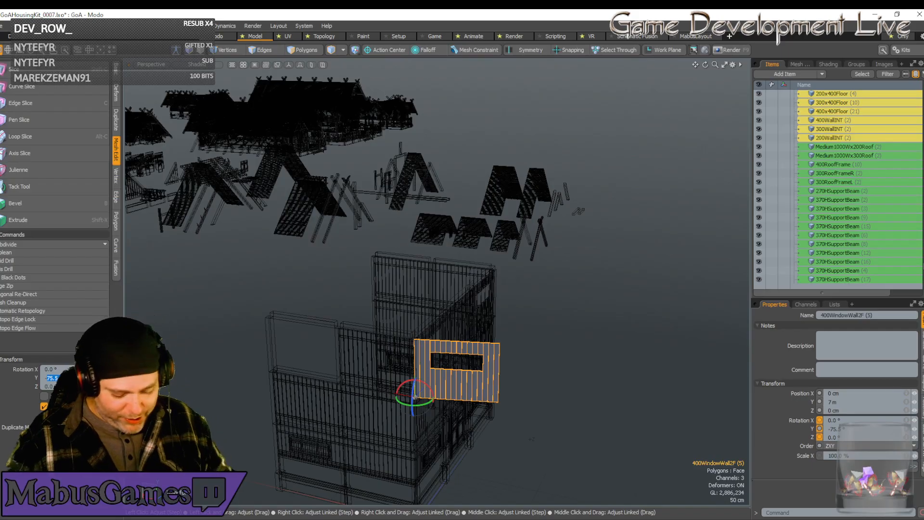
pyautogui.write('-90')
pyautogui.press('Return')
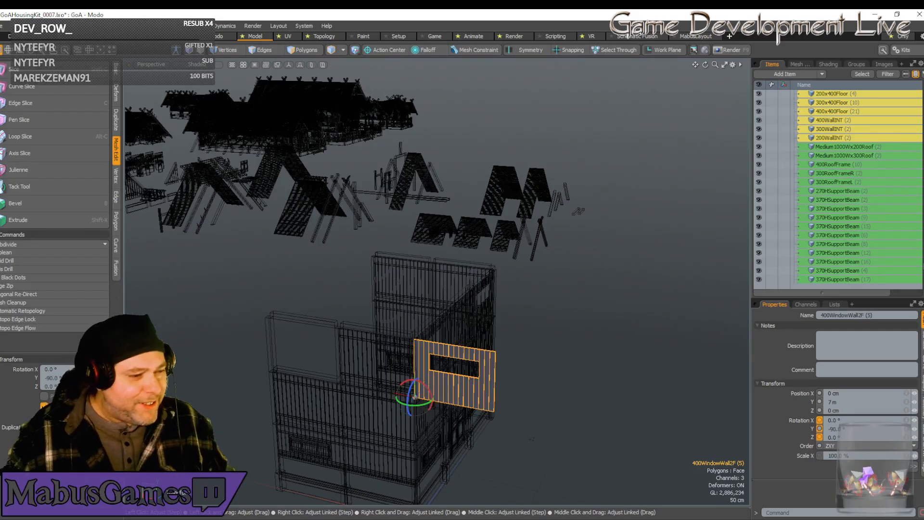
pyautogui.press('w')
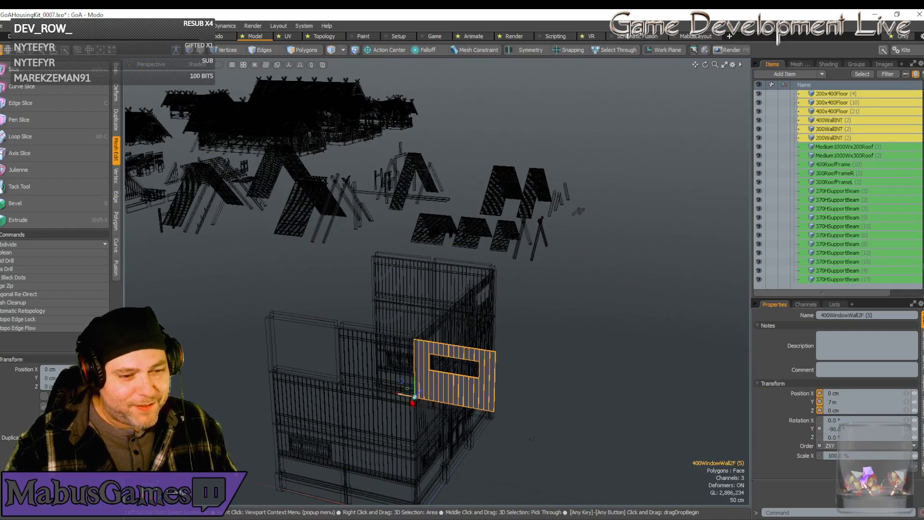
pyautogui.moveTo(406, 399); pyautogui.dragTo(272, 371)
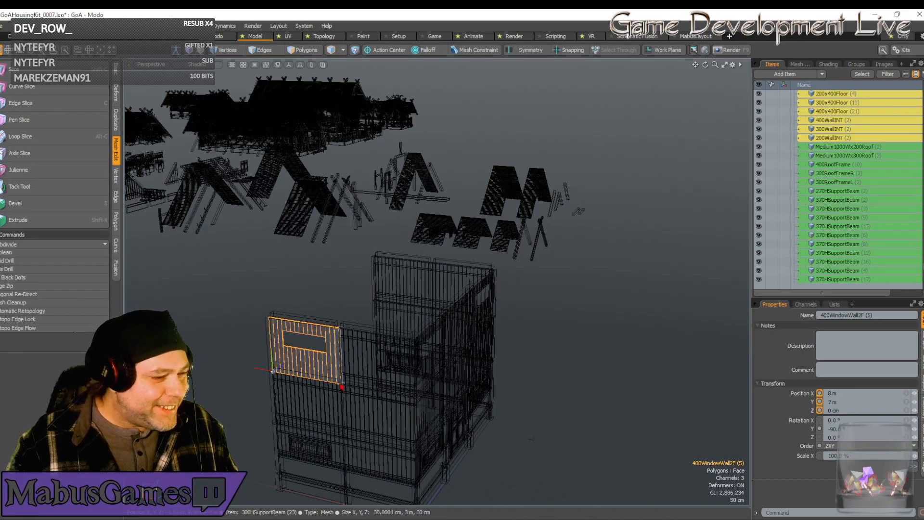
# Delete the plain third-floor wall panel at the open end of the opposite side wall.
pyautogui.keyDown('alt'); pyautogui.moveTo(370, 420); pyautogui.dragTo(377, 392); pyautogui.keyUp('alt')
pyautogui.scroll(5, 387, 394)
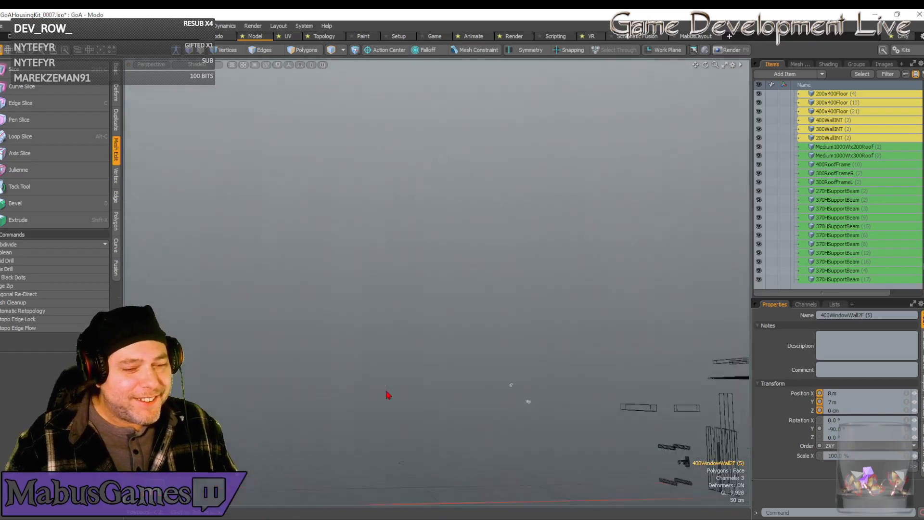
pyautogui.scroll(-5, 389, 397)
pyautogui.press('Menu')
pyautogui.click(408, 224)
pyautogui.click(410, 217)
pyautogui.click(460, 212)
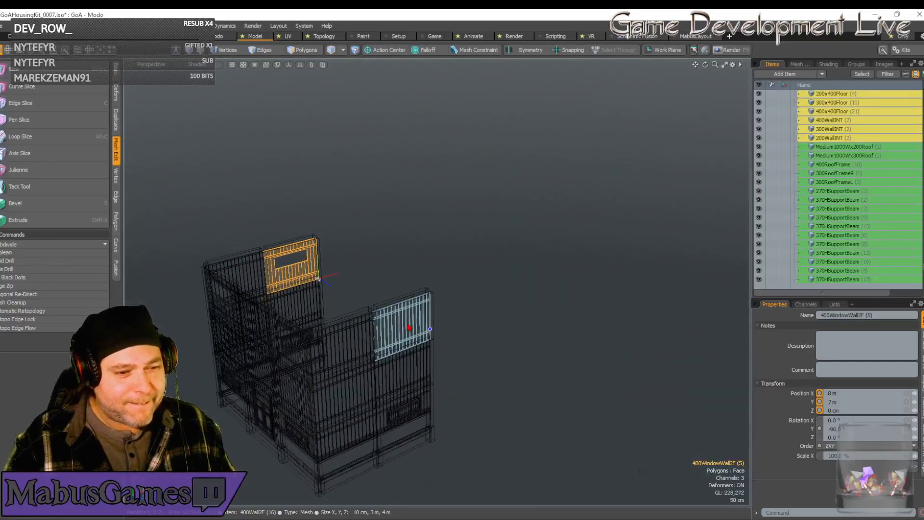
pyautogui.click(409, 327)
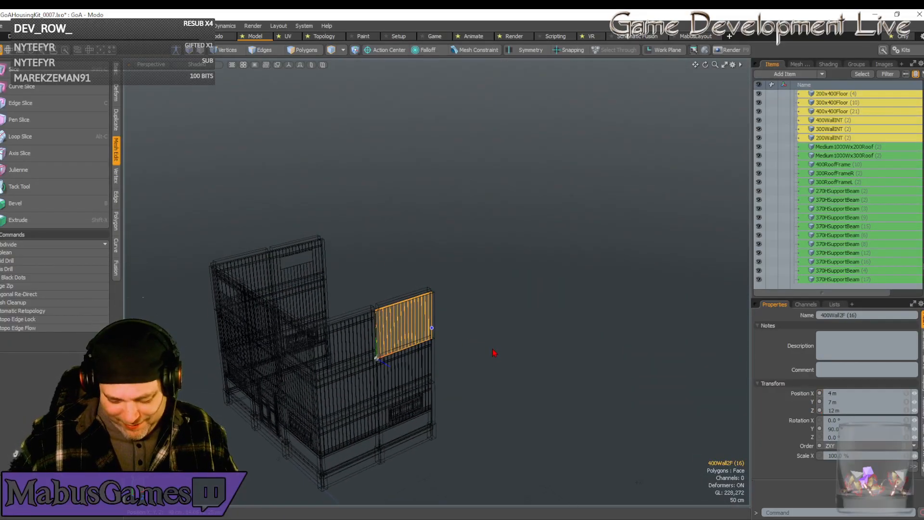
pyautogui.press('Delete')
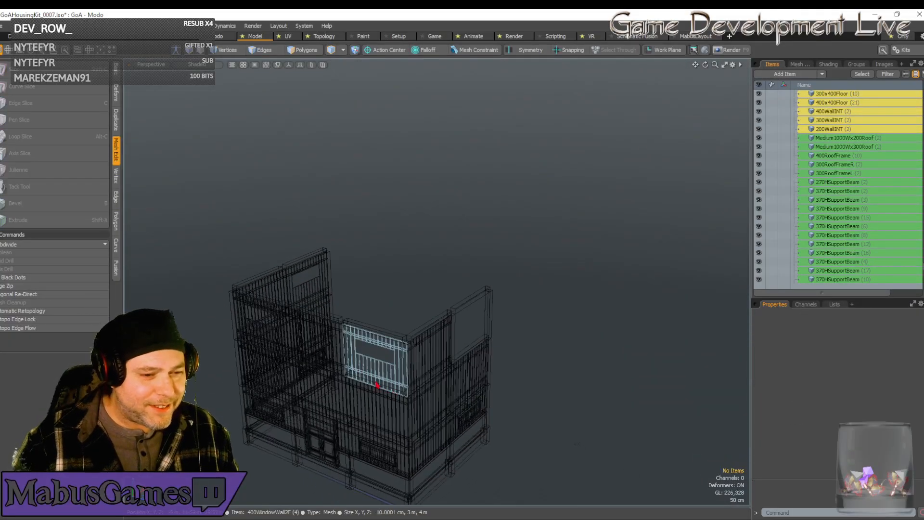
# Fill the opposite side's gap with a duplicate of the adjacent front window wall, rotated 90° about Y and moved to X 4 m, Z 12 m.
pyautogui.click(379, 386)
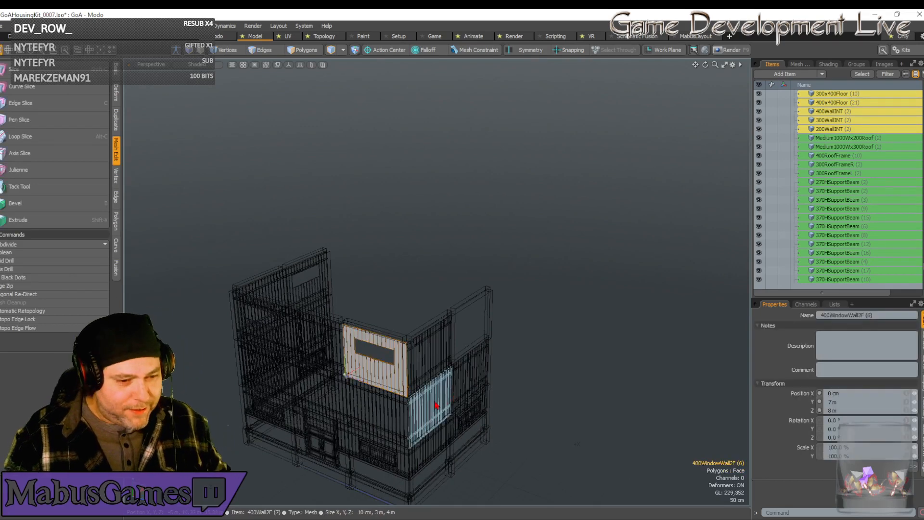
pyautogui.press('e')
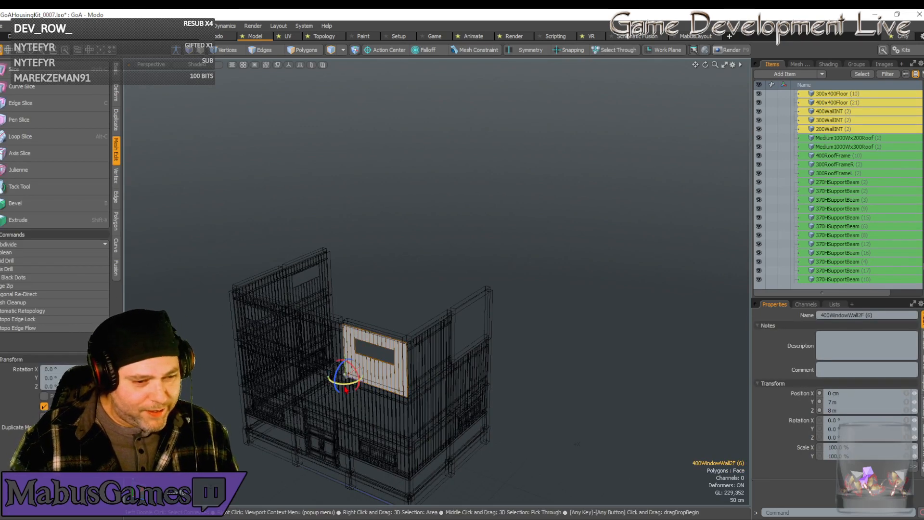
pyautogui.moveTo(342, 384); pyautogui.dragTo(361, 380)
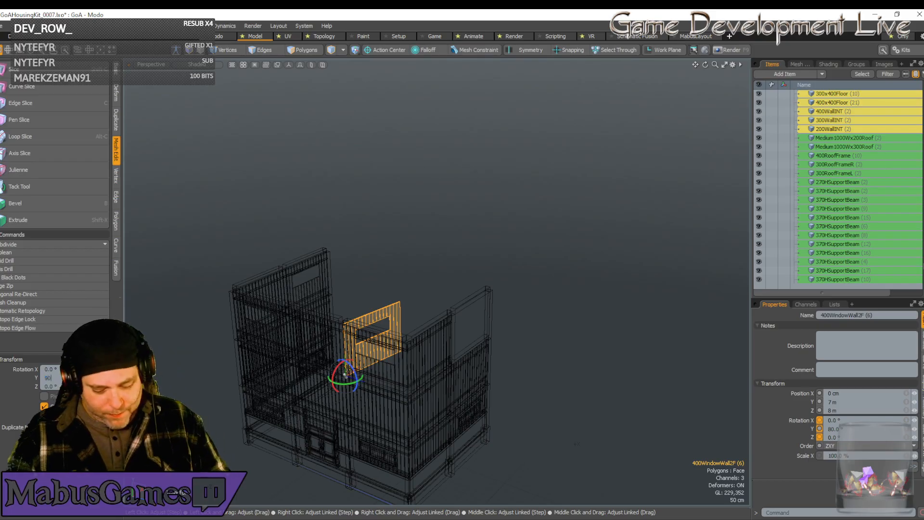
pyautogui.write('90')
pyautogui.press('Return')
pyautogui.press('w')
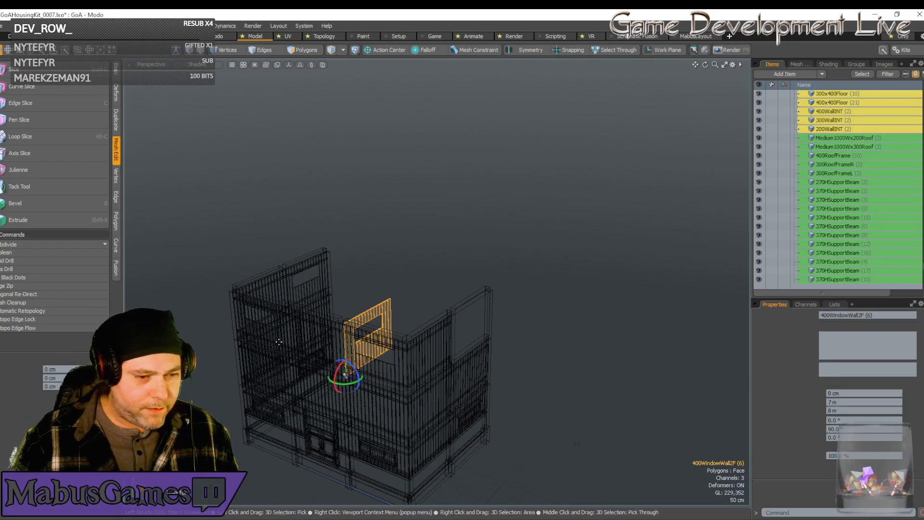
pyautogui.moveTo(356, 380); pyautogui.dragTo(458, 364)
pyautogui.keyDown('alt'); pyautogui.moveTo(516, 368); pyautogui.dragTo(519, 370); pyautogui.keyUp('alt')
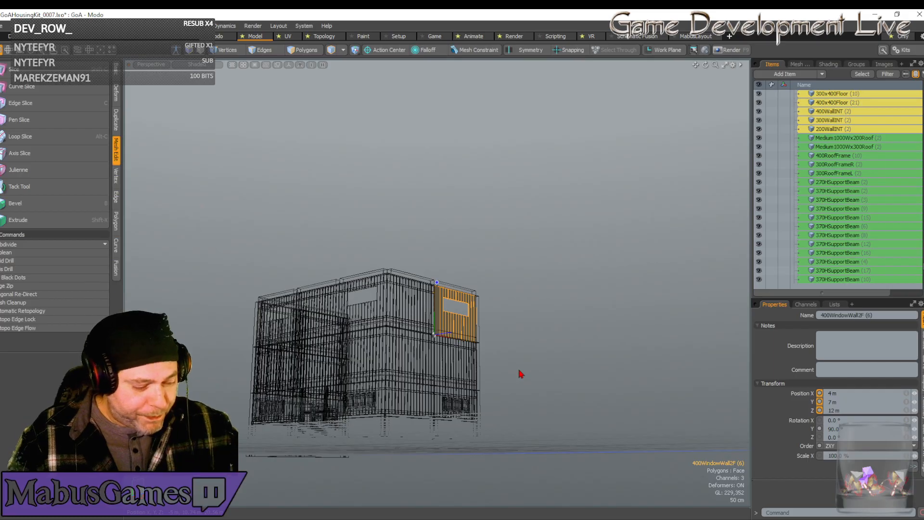
# Duplicate the four ground-floor window flaps with their frames and move the copies up into the third-floor window openings.
pyautogui.scroll(5, 477, 408)
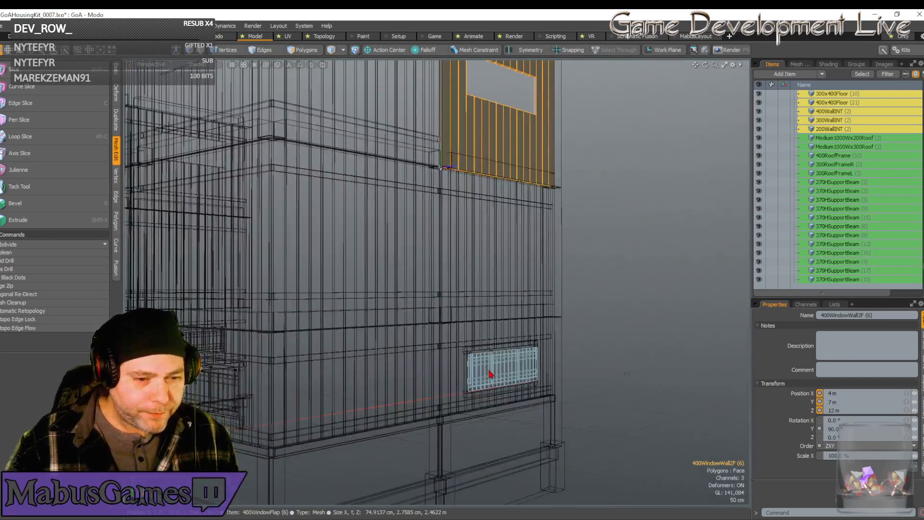
pyautogui.click(485, 356)
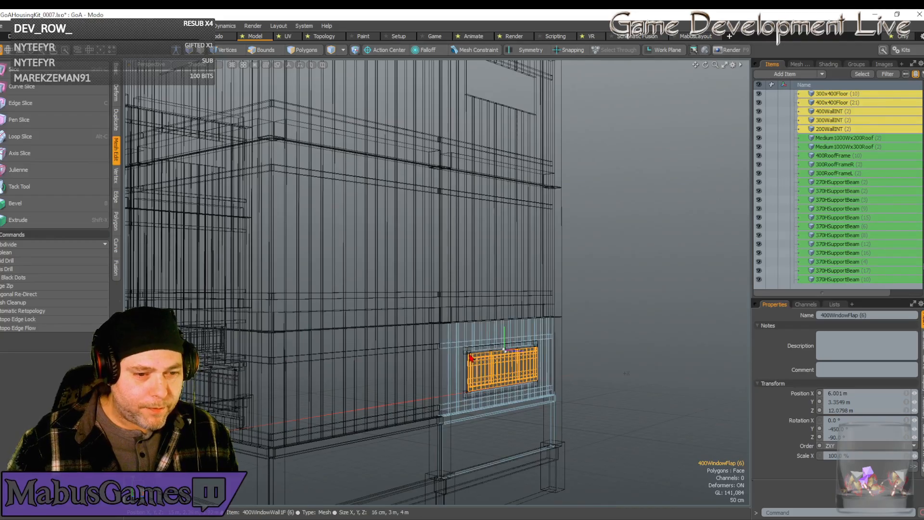
pyautogui.keyDown('shift'); pyautogui.click(452, 369); pyautogui.keyUp('shift')
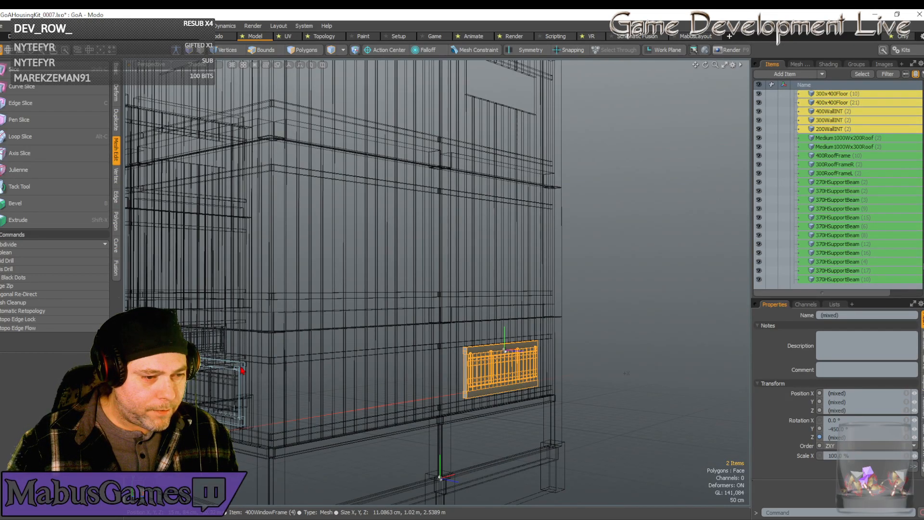
pyautogui.keyDown('shift'); pyautogui.click(235, 387); pyautogui.keyUp('shift')
pyautogui.keyDown('shift'); pyautogui.click(232, 390); pyautogui.keyUp('shift')
pyautogui.scroll(-4, 231, 391)
pyautogui.moveTo(231, 390)
pyautogui.keyDown('alt'); pyautogui.mouseDown()
pyautogui.moveTo(243, 390)
pyautogui.moveTo(268, 352)
pyautogui.moveTo(285, 360)
pyautogui.moveTo(279, 373)
pyautogui.moveTo(214, 385)
pyautogui.moveTo(202, 397)
pyautogui.mouseUp(); pyautogui.keyUp('alt')
pyautogui.keyDown('shift'); pyautogui.click(285, 354); pyautogui.keyUp('shift')
pyautogui.keyDown('shift'); pyautogui.click(285, 357); pyautogui.keyUp('shift')
pyautogui.keyDown('shift'); pyautogui.click(191, 358); pyautogui.keyUp('shift')
pyautogui.keyDown('shift'); pyautogui.click(192, 368); pyautogui.keyUp('shift')
pyautogui.scroll(-4, 212, 375)
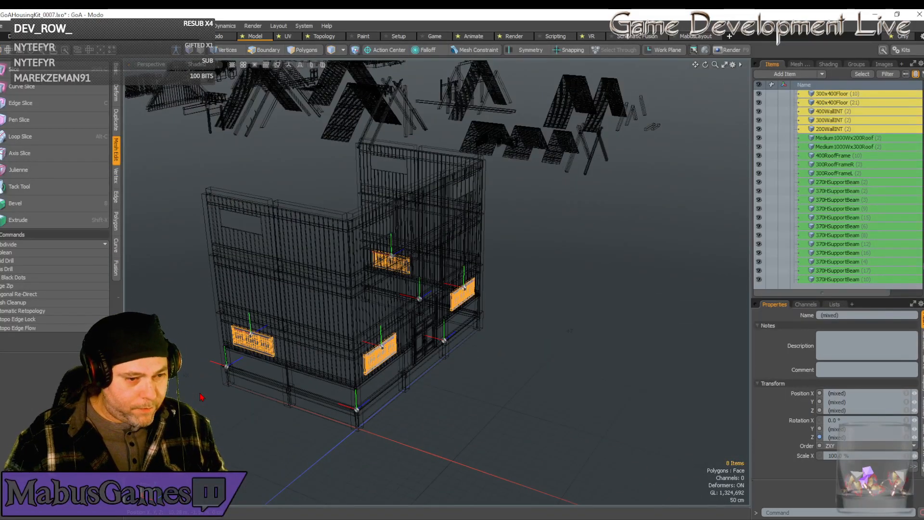
pyautogui.hotkey('ctrl', 'd')
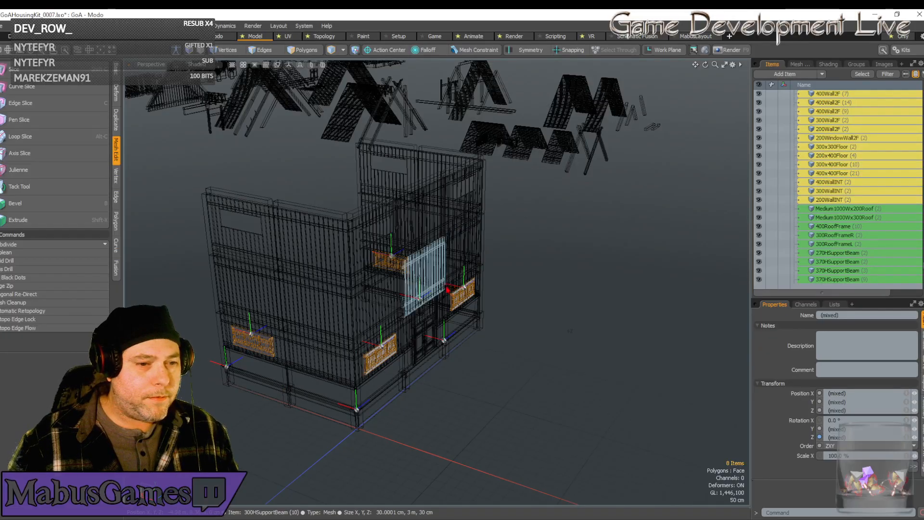
pyautogui.press('w')
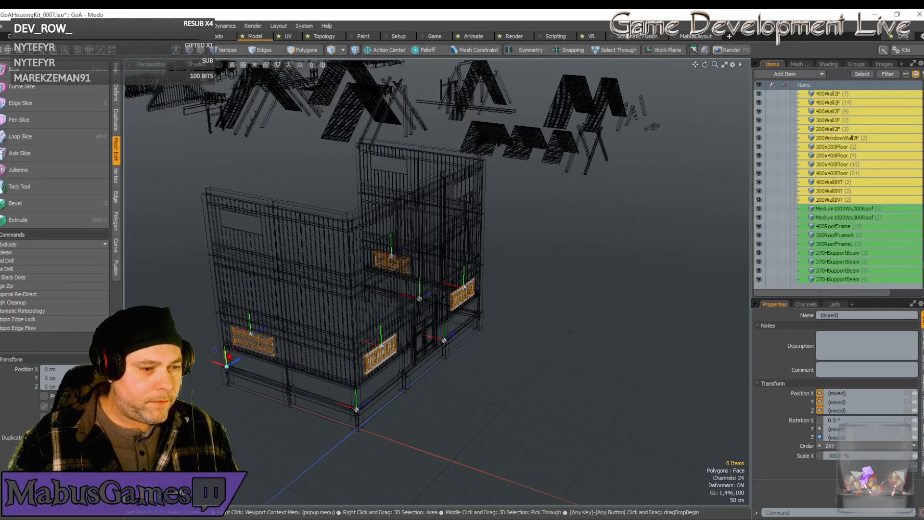
pyautogui.moveTo(225, 354); pyautogui.dragTo(398, 291)
pyautogui.press('space')
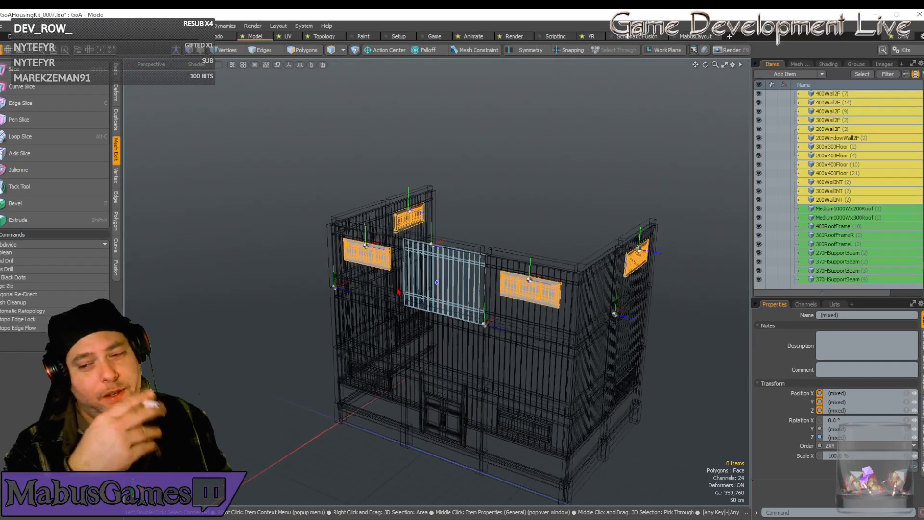
# Cancel the pending autosave.
pyautogui.keyDown('alt'); pyautogui.moveTo(398, 292); pyautogui.dragTo(398, 291); pyautogui.keyUp('alt')
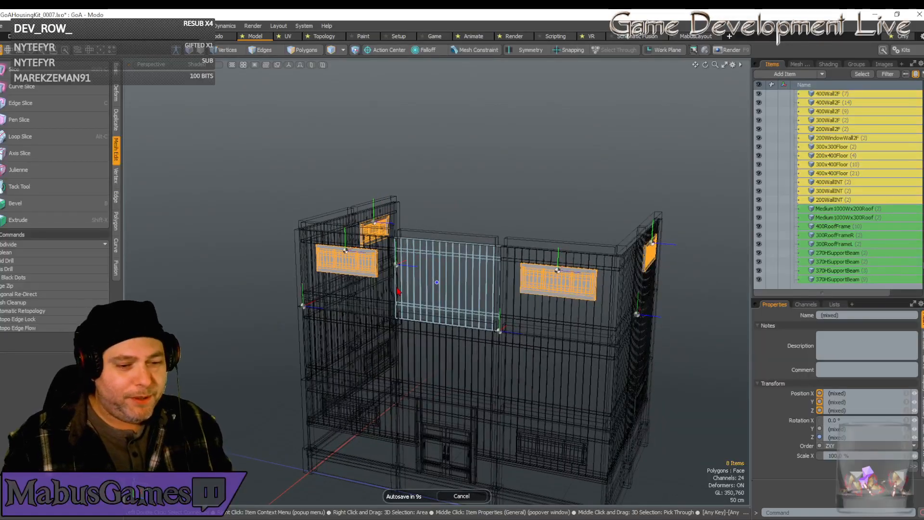
pyautogui.click(461, 496)
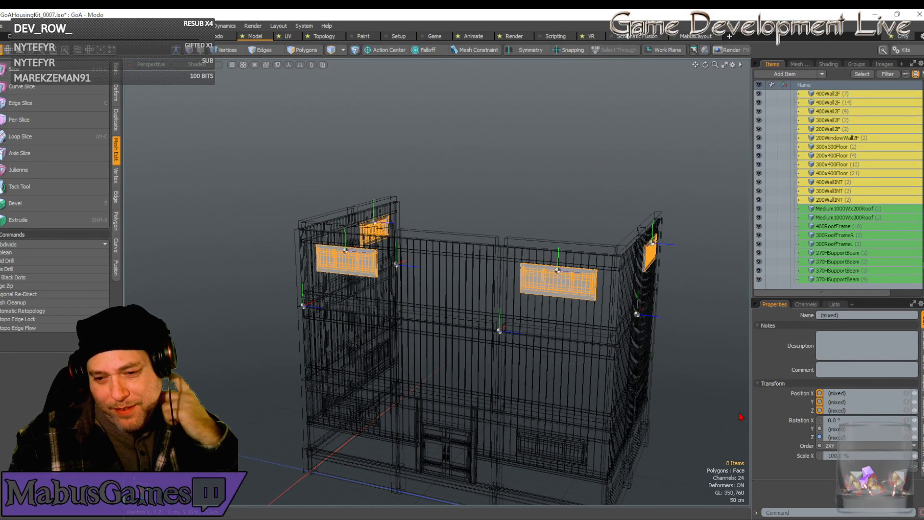
pyautogui.keyDown('alt'); pyautogui.moveTo(741, 417); pyautogui.dragTo(741, 416); pyautogui.keyUp('alt')
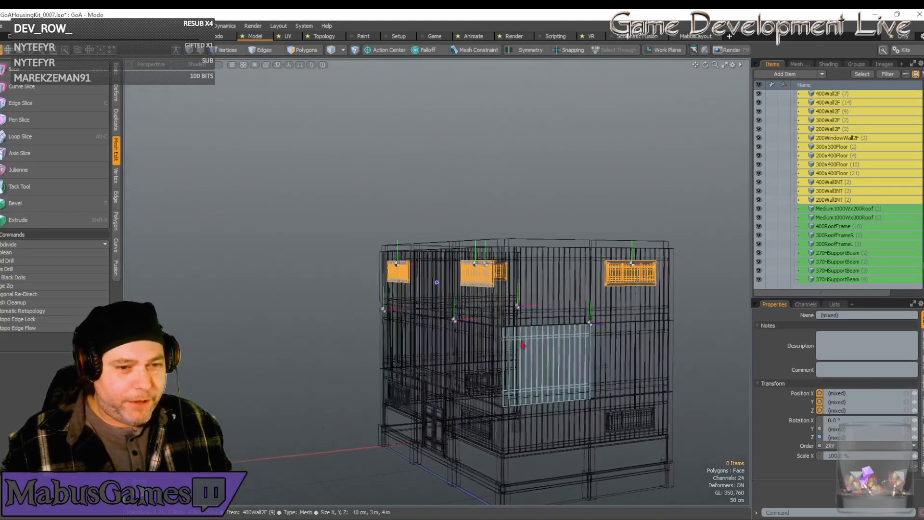
pyautogui.keyDown('alt'); pyautogui.moveTo(470, 323); pyautogui.dragTo(470, 324); pyautogui.keyUp('alt')
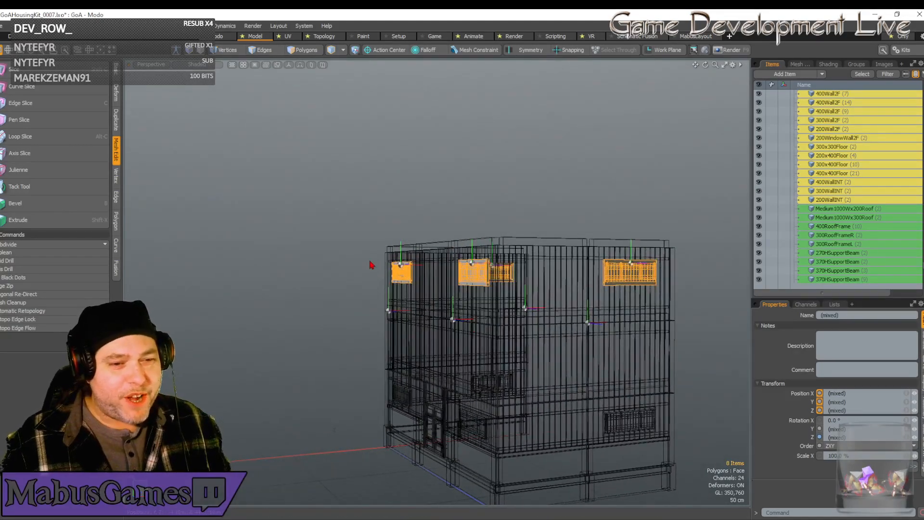
# Duplicate all third-floor walls, support beams and window parts and raise the copies 3 m to form a fourth floor.
pyautogui.moveTo(378, 262); pyautogui.dragTo(593, 319)
pyautogui.keyDown('shift'); pyautogui.click(575, 320); pyautogui.keyUp('shift')
pyautogui.keyDown('shift'); pyautogui.click(646, 309); pyautogui.keyUp('shift')
pyautogui.keyDown('shift'); pyautogui.click(489, 315); pyautogui.keyUp('shift')
pyautogui.keyDown('shift'); pyautogui.click(448, 293); pyautogui.keyUp('shift')
pyautogui.keyDown('shift'); pyautogui.click(393, 272); pyautogui.keyUp('shift')
pyautogui.keyDown('alt'); pyautogui.moveTo(455, 286); pyautogui.dragTo(502, 299); pyautogui.keyUp('alt')
pyautogui.keyDown('shift'); pyautogui.click(389, 287); pyautogui.keyUp('shift')
pyautogui.keyDown('shift'); pyautogui.click(356, 282); pyautogui.keyUp('shift')
pyautogui.keyDown('alt'); pyautogui.moveTo(409, 344); pyautogui.dragTo(475, 352); pyautogui.keyUp('alt')
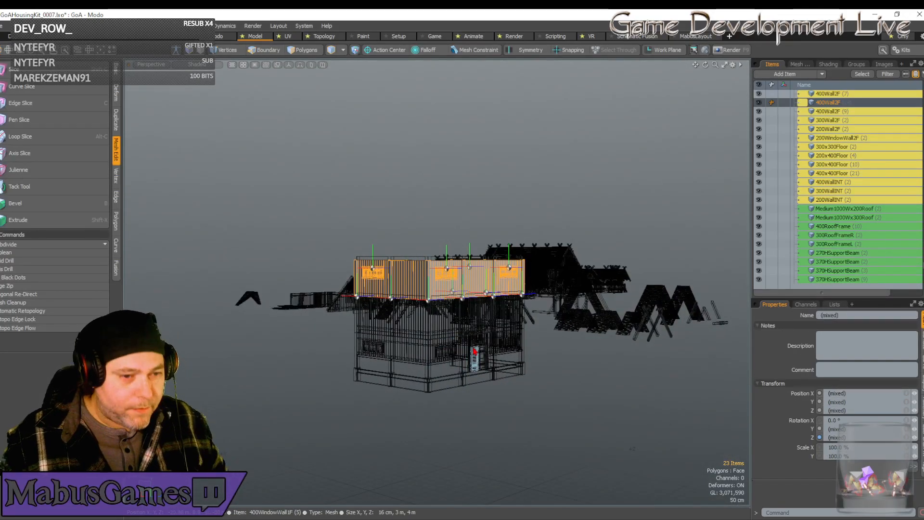
pyautogui.hotkey('ctrl', 'd')
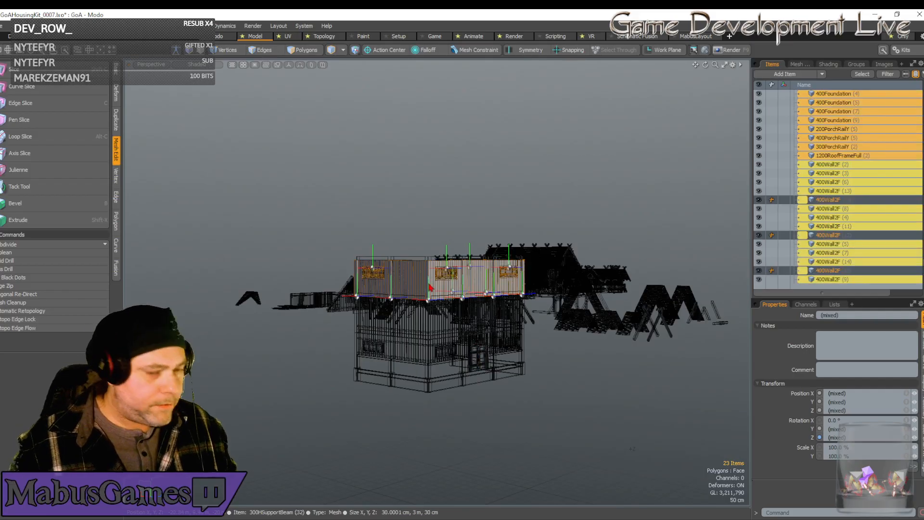
pyautogui.moveTo(360, 295); pyautogui.dragTo(357, 260)
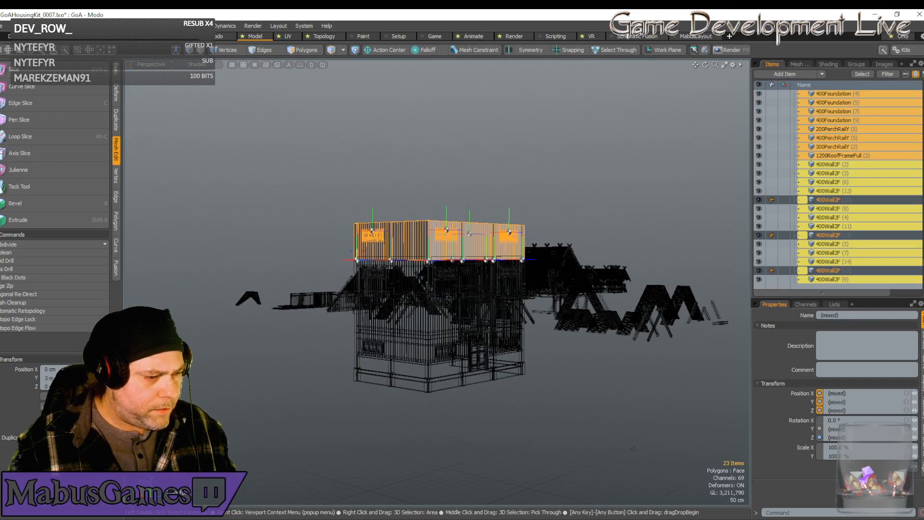
pyautogui.keyDown('alt'); pyautogui.moveTo(357, 254); pyautogui.dragTo(358, 254); pyautogui.keyUp('alt')
# Duplicate the three horizontal support beams at the base of the top storey's front wall and raise the copies to Y 13 m.
pyautogui.scroll(2, 359, 256)
pyautogui.scroll(2, 357, 254)
pyautogui.click(432, 253)
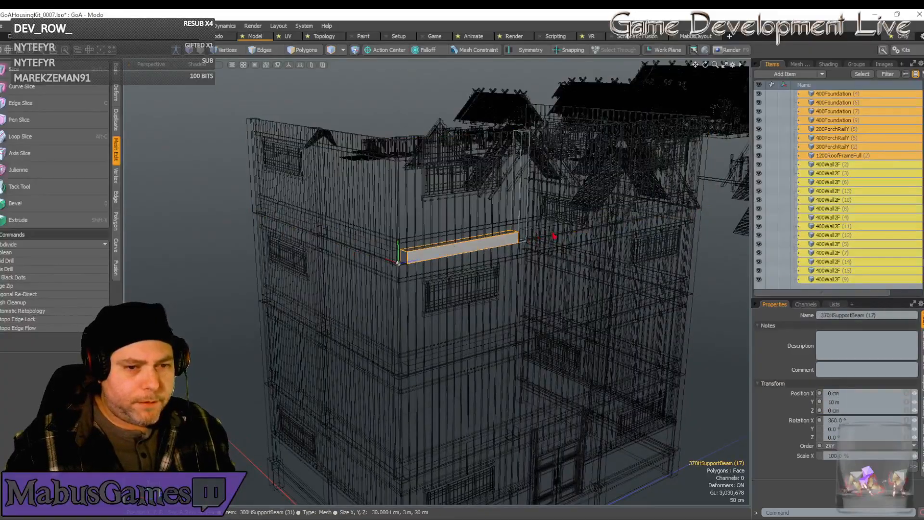
pyautogui.keyDown('shift'); pyautogui.click(587, 224); pyautogui.keyUp('shift')
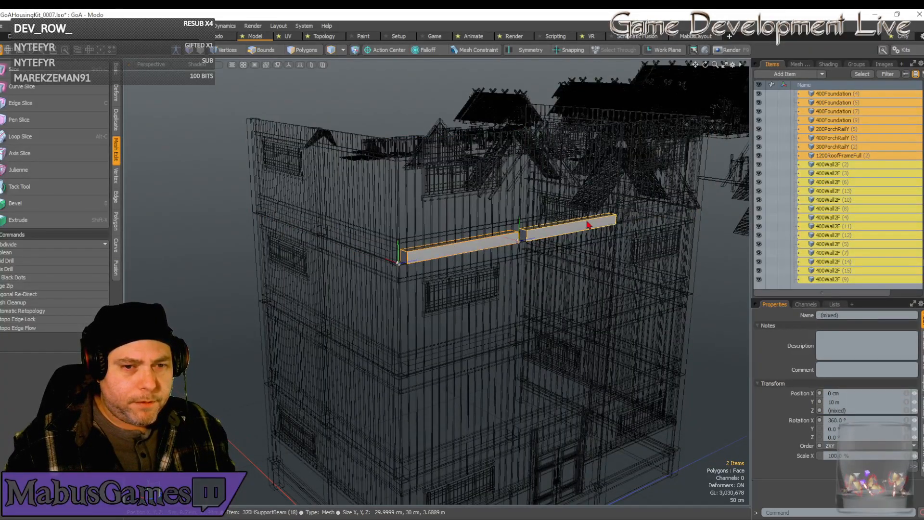
pyautogui.keyDown('shift'); pyautogui.click(650, 215); pyautogui.keyUp('shift')
pyautogui.scroll(-2, 655, 244)
pyautogui.keyDown('alt'); pyautogui.moveTo(655, 243); pyautogui.dragTo(493, 290); pyautogui.keyUp('alt')
pyautogui.press('w')
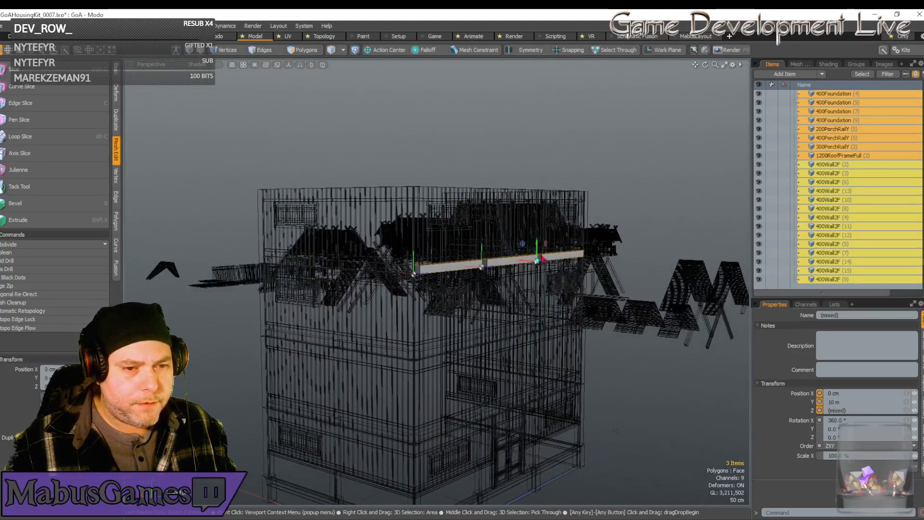
pyautogui.moveTo(537, 243); pyautogui.dragTo(537, 177)
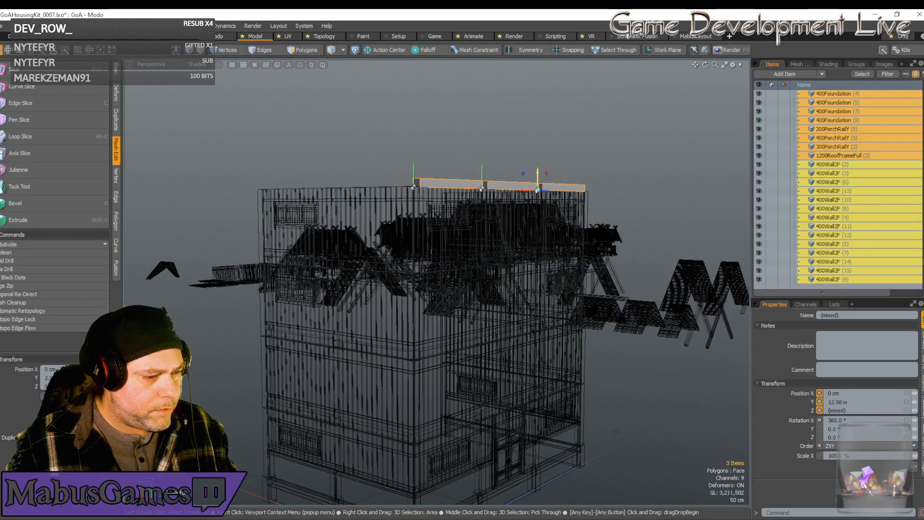
pyautogui.press('space')
# Duplicate both full-height side walls with their foundations, beams and windows, and shift the copies 8 m along X.
pyautogui.keyDown('alt'); pyautogui.moveTo(516, 270); pyautogui.dragTo(493, 288); pyautogui.keyUp('alt')
pyautogui.scroll(-3, 495, 279)
pyautogui.scroll(2, 492, 288)
pyautogui.keyDown('alt'); pyautogui.moveTo(492, 286); pyautogui.dragTo(492, 287); pyautogui.keyUp('alt')
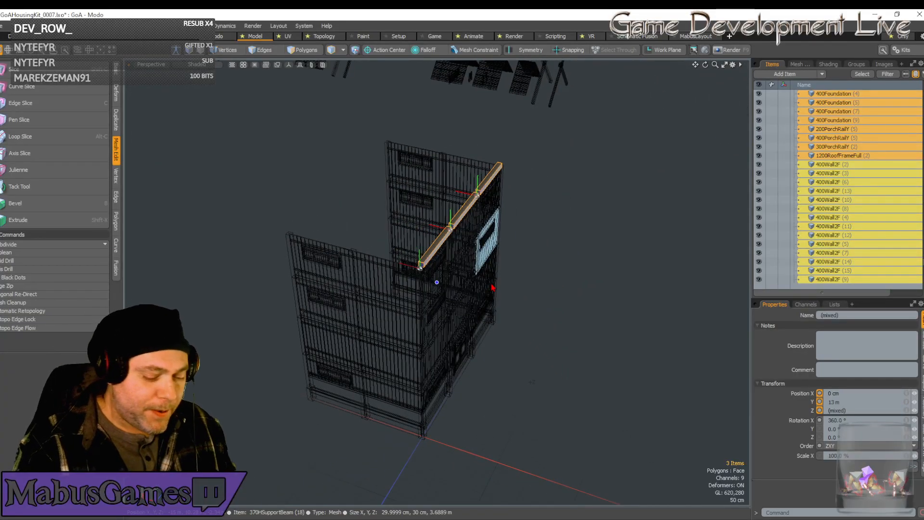
pyautogui.keyDown('alt'); pyautogui.moveTo(492, 287); pyautogui.dragTo(465, 403); pyautogui.keyUp('alt')
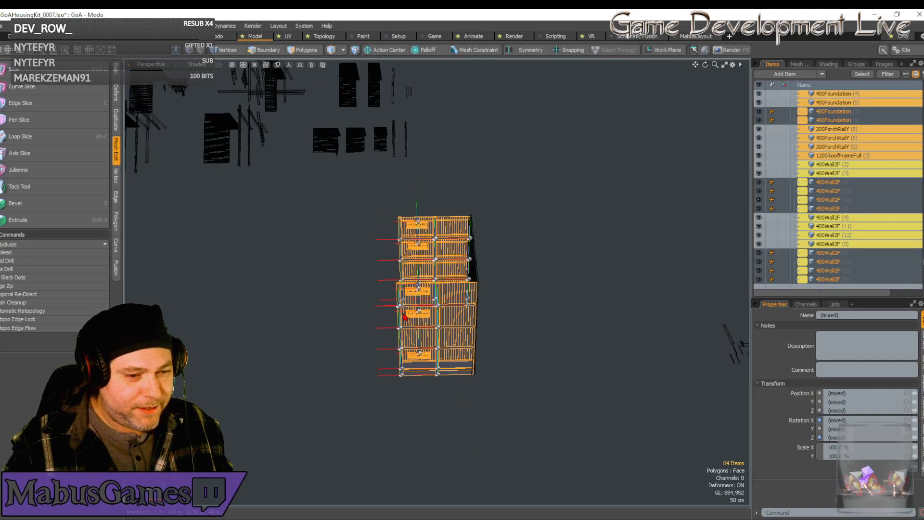
pyautogui.hotkey('ctrl', 'd')
pyautogui.press('w')
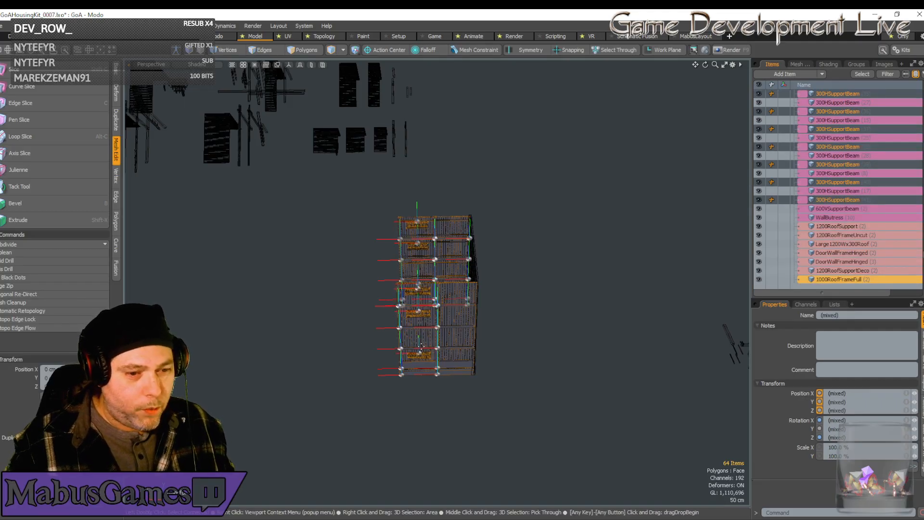
pyautogui.scroll(5, 453, 314)
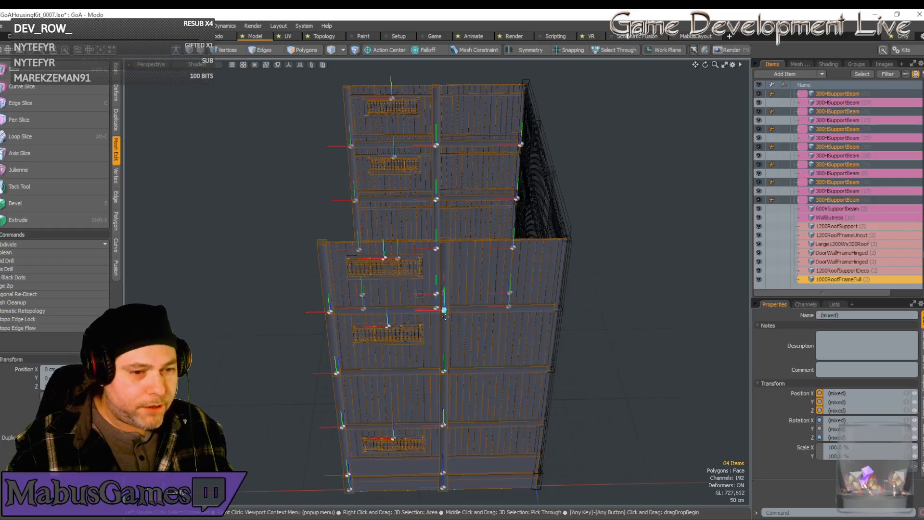
pyautogui.moveTo(425, 313); pyautogui.dragTo(215, 313)
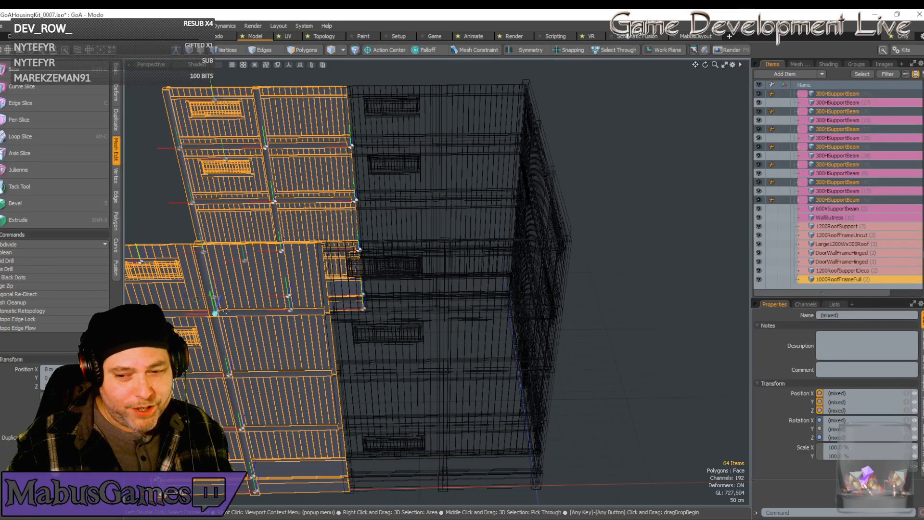
pyautogui.scroll(-6, 226, 312)
pyautogui.keyDown('alt'); pyautogui.moveTo(232, 320); pyautogui.dragTo(232, 320); pyautogui.keyUp('alt')
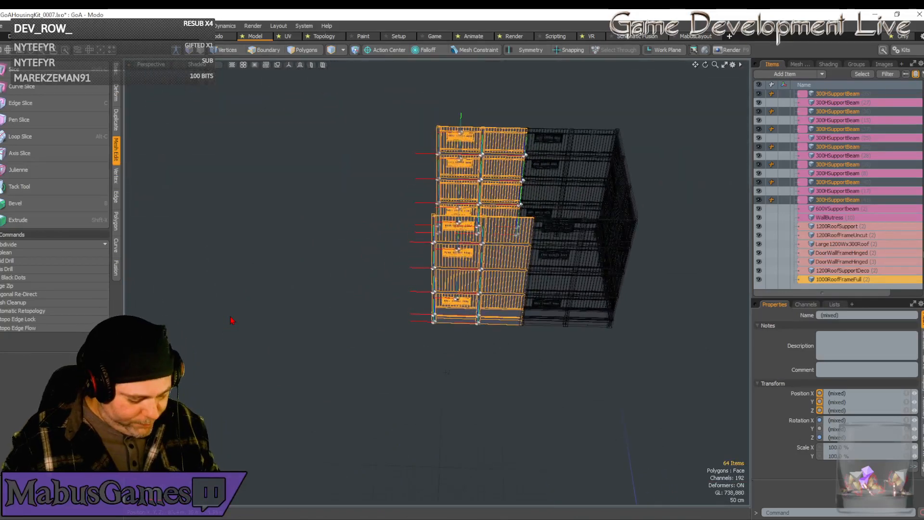
# Duplicate the new pair of side wall sections again and shift the copies another 8 m along X.
pyautogui.hotkey('ctrl', 'd')
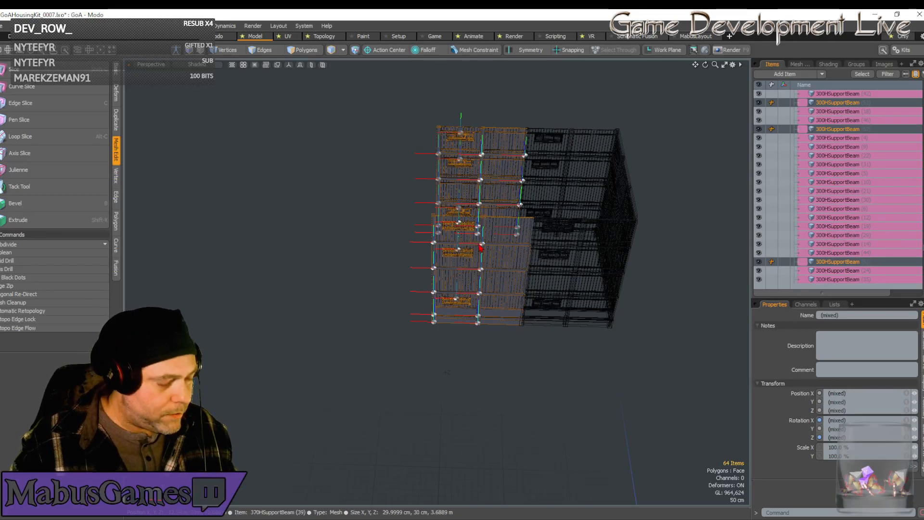
pyautogui.press('w')
pyautogui.moveTo(478, 248); pyautogui.dragTo(390, 248)
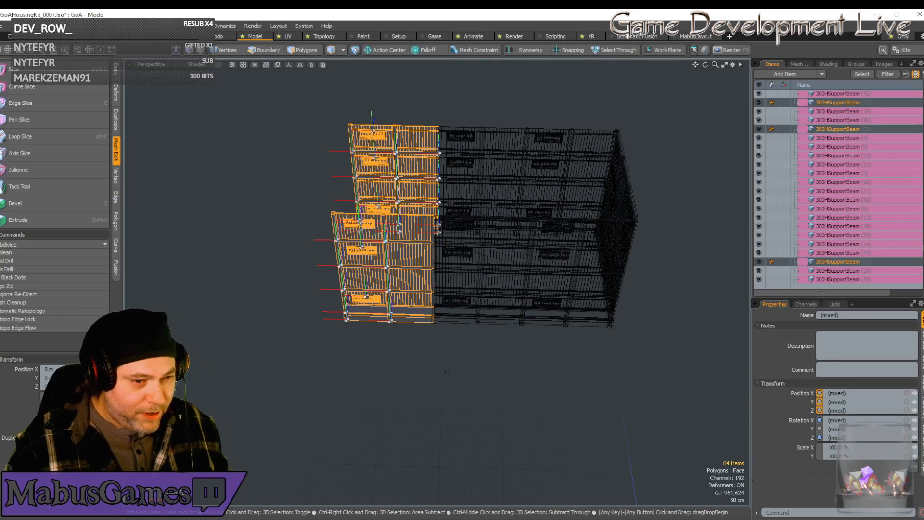
# Lengthen the building with one more duplicate of the end side wall sections, moved along X beyond its open end.
pyautogui.hotkey('ctrl', 'd')
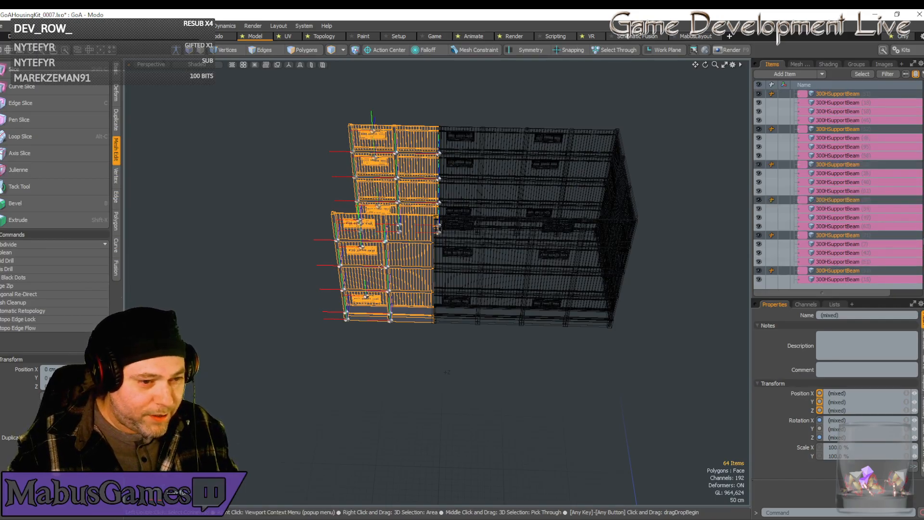
pyautogui.hotkey('ctrl', 'd')
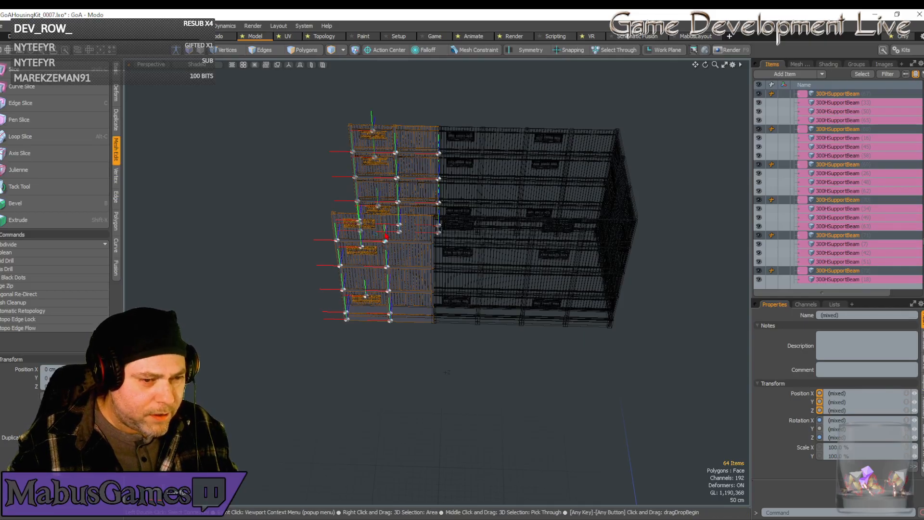
pyautogui.moveTo(385, 233); pyautogui.dragTo(281, 240)
pyautogui.keyDown('alt'); pyautogui.moveTo(715, 272); pyautogui.dragTo(661, 197); pyautogui.keyUp('alt')
pyautogui.scroll(3, 653, 151)
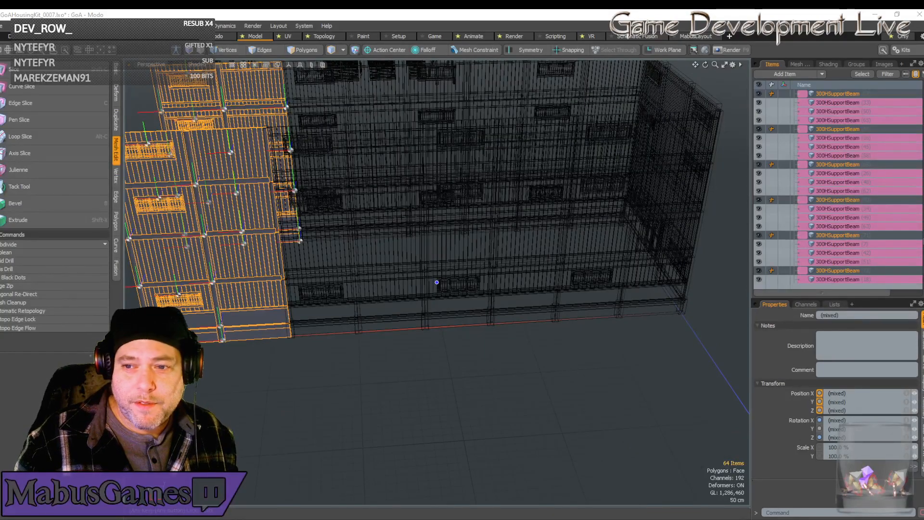
# Switch to the browser, look over the Hackney carriage article on Wikipedia, and close the browser window.
pyautogui.moveTo(923, 139); pyautogui.dragTo(255, 14)
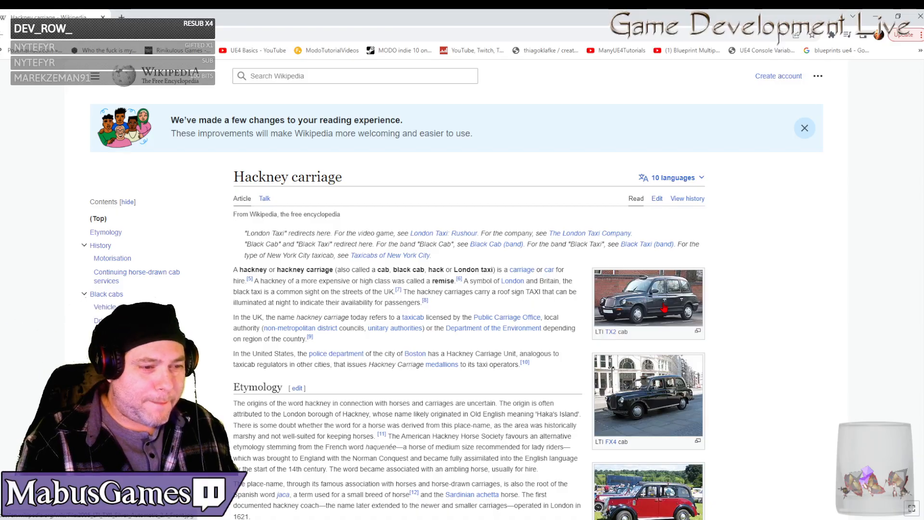
pyautogui.scroll(-7, 664, 308)
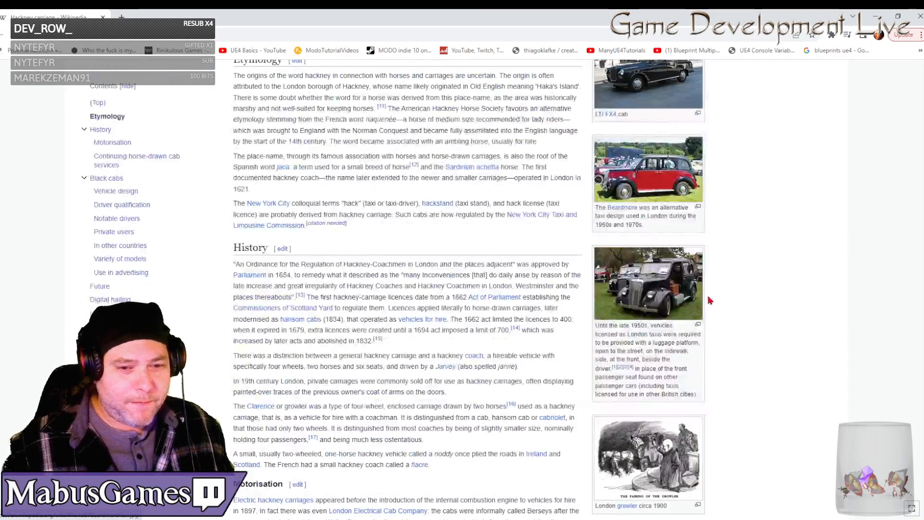
pyautogui.scroll(7, 675, 304)
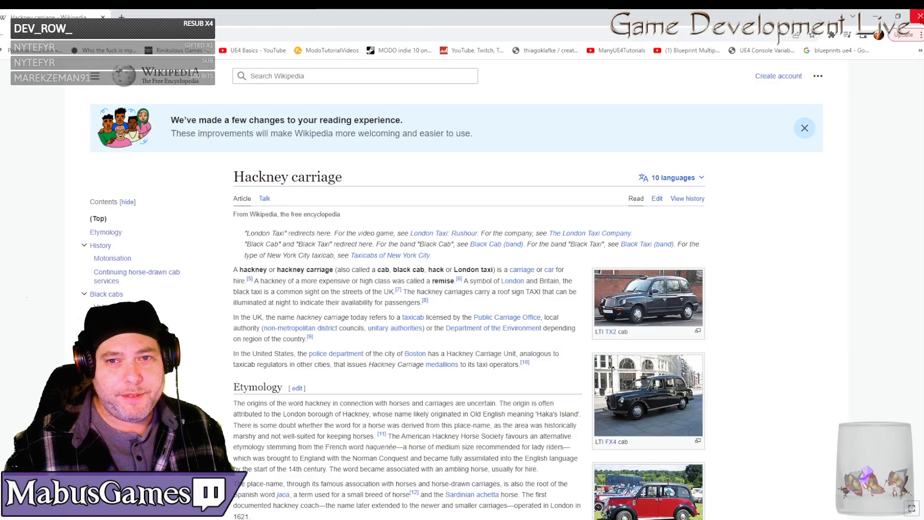
pyautogui.click(919, 15)
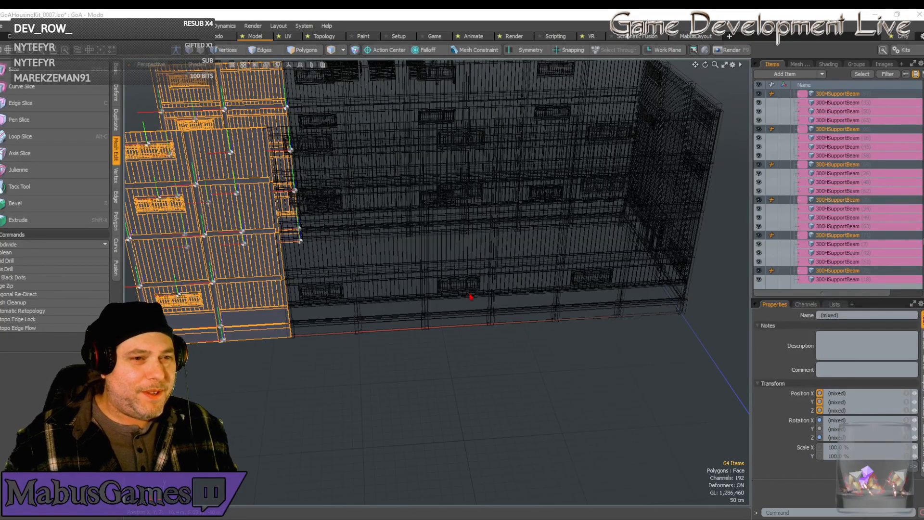
pyautogui.scroll(-10, 457, 342)
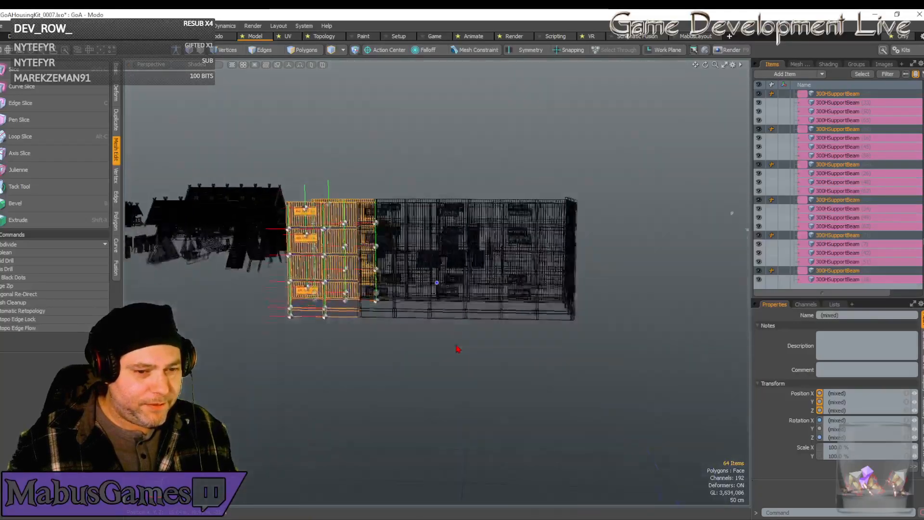
pyautogui.moveTo(457, 348); pyautogui.dragTo(564, 326, button='middle')
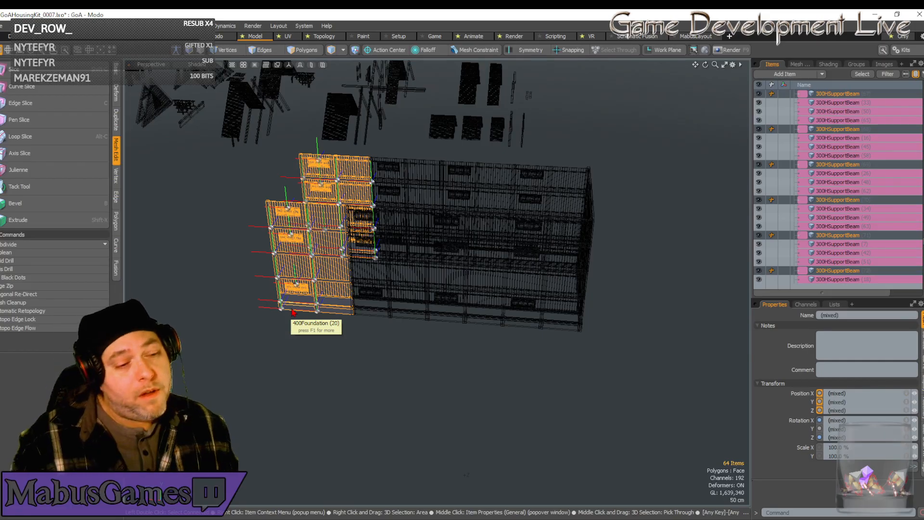
# Duplicate the end sections of both side walls once more and shift the copies 8 m along X past the open end.
pyautogui.keyDown('alt'); pyautogui.moveTo(293, 313); pyautogui.dragTo(295, 311); pyautogui.keyUp('alt')
pyautogui.scroll(3, 295, 311)
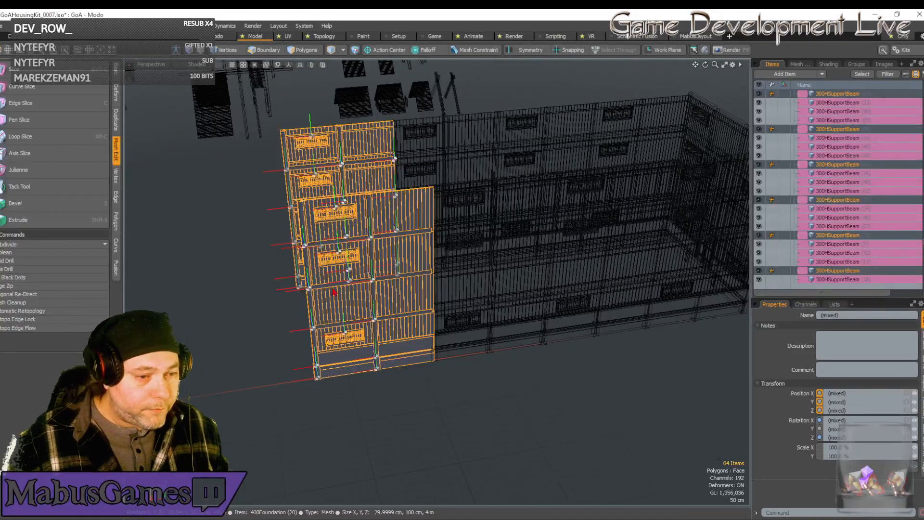
pyautogui.click(358, 254)
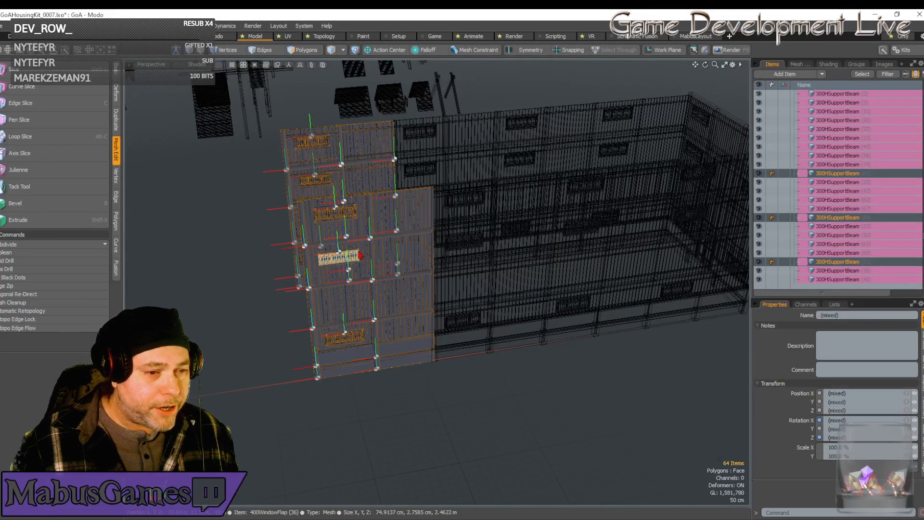
pyautogui.press('w')
pyautogui.moveTo(363, 245); pyautogui.dragTo(240, 263)
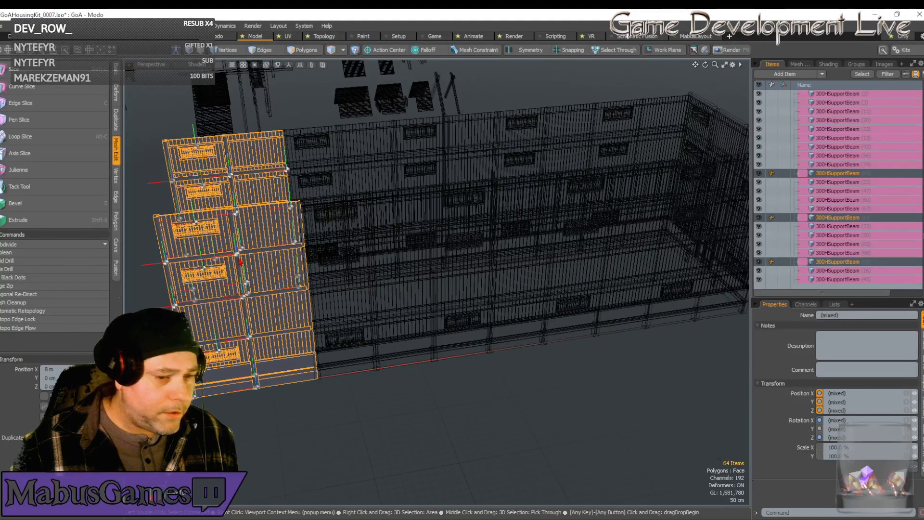
pyautogui.press('space')
# Duplicate the 1600HSupportBeam from the kit parts and set the copy's X and Z positions to 0.
pyautogui.keyDown('alt'); pyautogui.moveTo(447, 339); pyautogui.dragTo(397, 346); pyautogui.keyUp('alt')
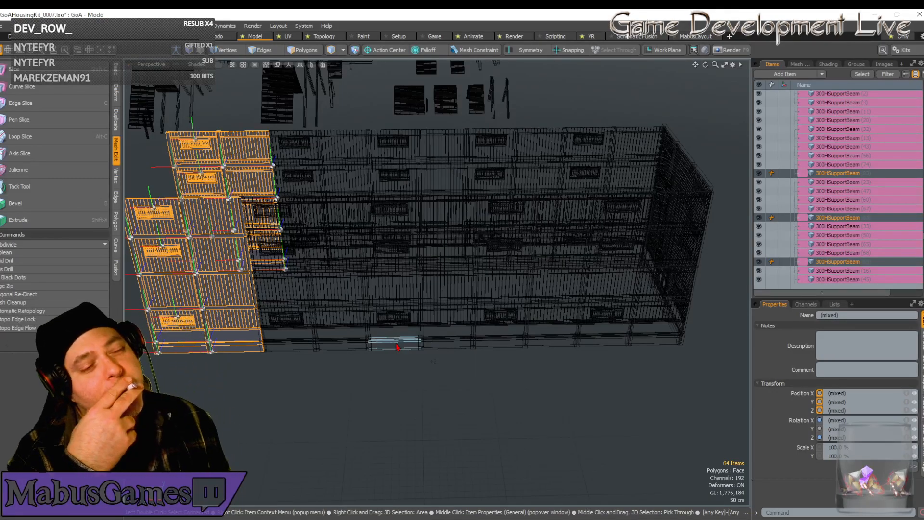
pyautogui.scroll(-8, 397, 346)
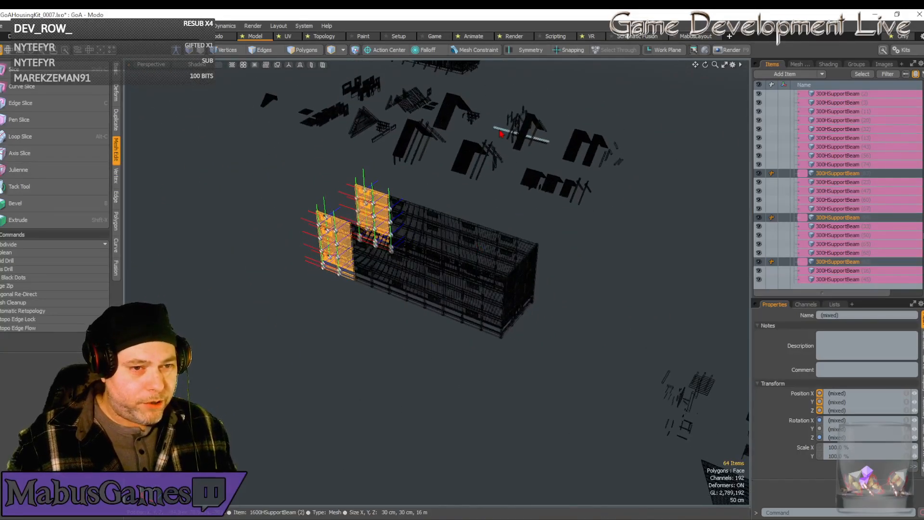
pyautogui.click(517, 134)
pyautogui.click(837, 394)
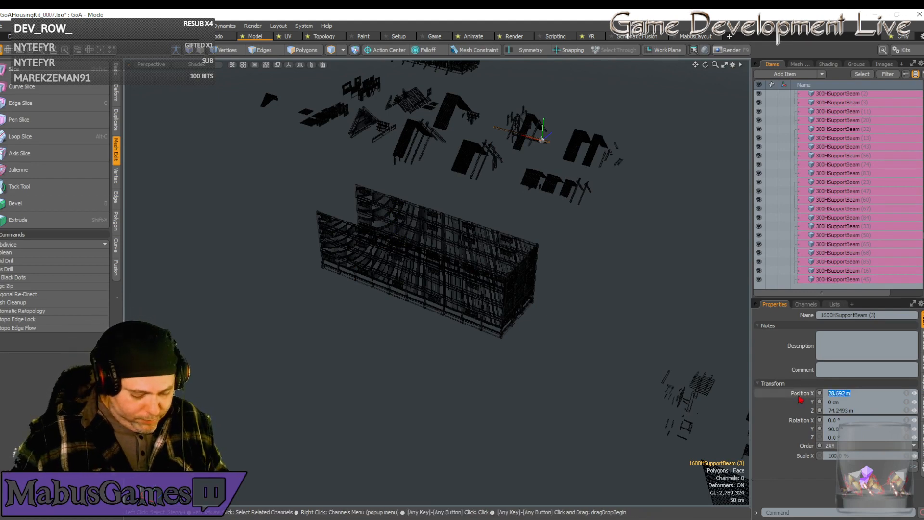
pyautogui.write('0')
pyautogui.press('Tab')
pyautogui.press('Tab')
pyautogui.write('0')
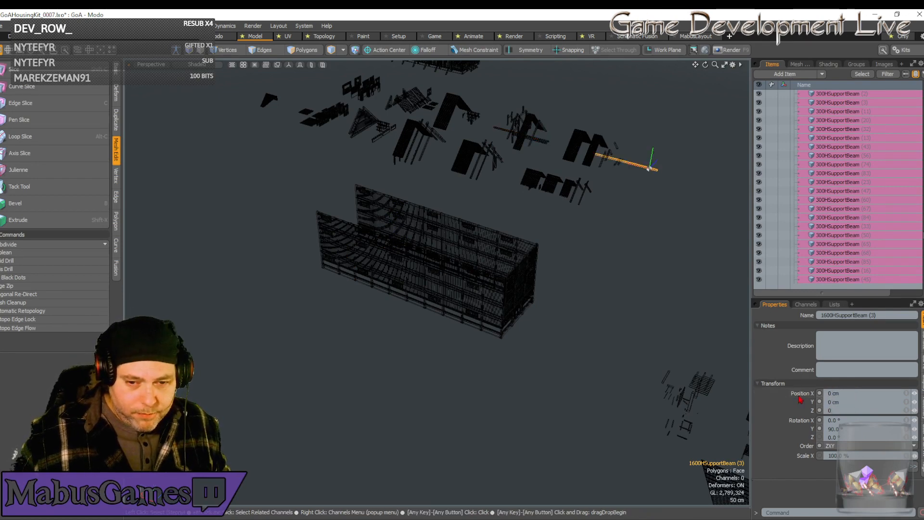
pyautogui.press('Return')
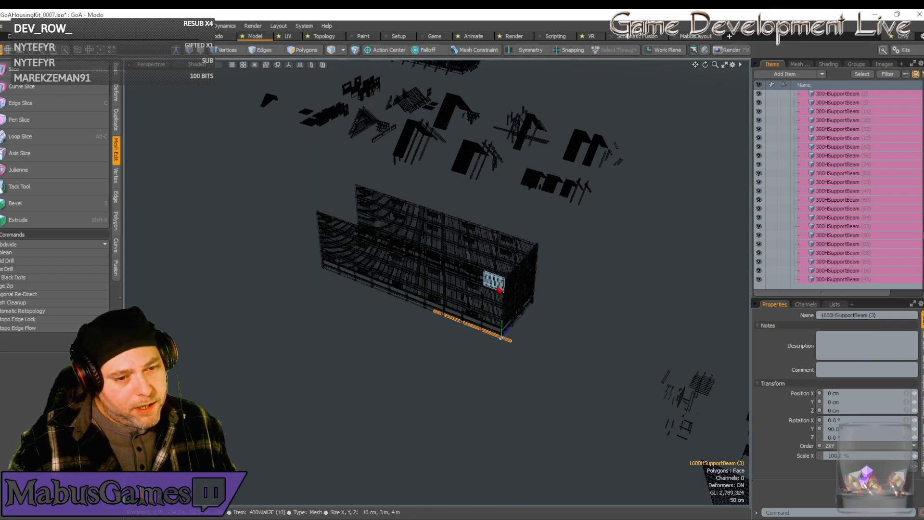
pyautogui.click(841, 402)
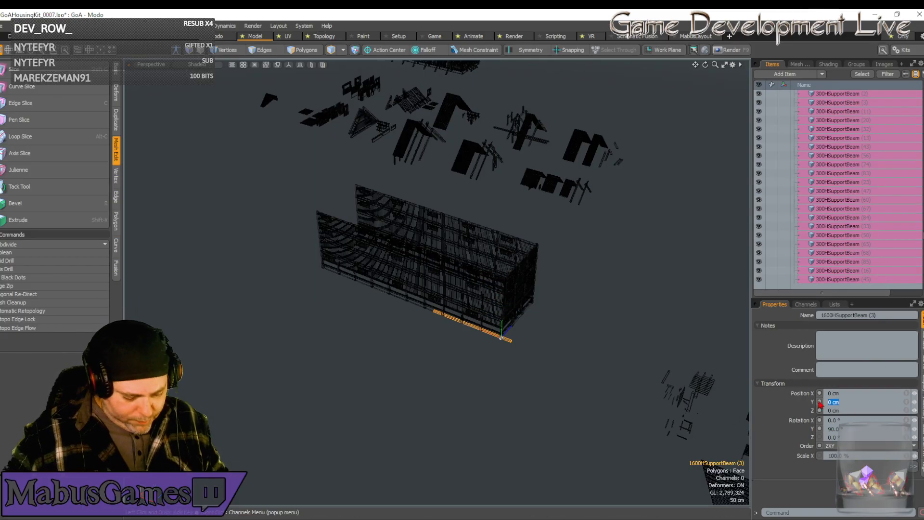
pyautogui.write('1900')
pyautogui.press('Return')
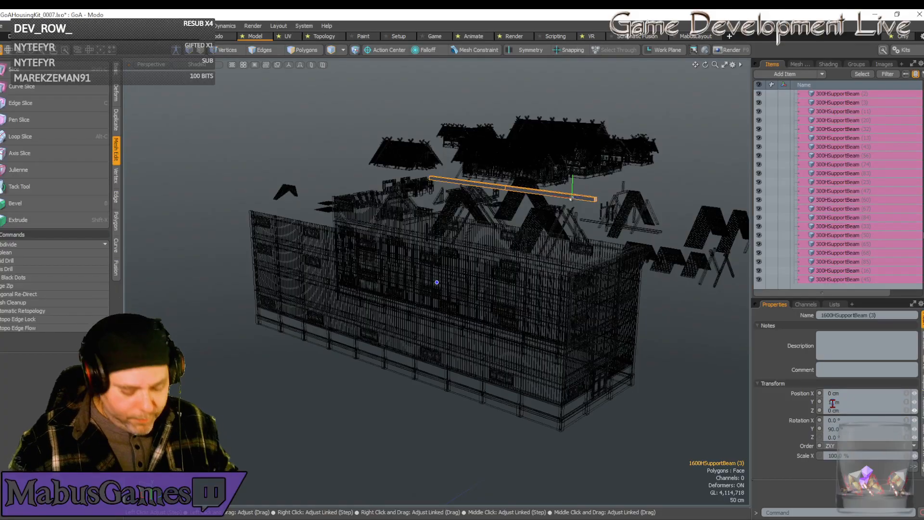
# Set the long support beam's Y position to 13 m so it sits along the top of the side wall.
pyautogui.doubleClick(833, 403)
pyautogui.write('13')
pyautogui.press('Return')
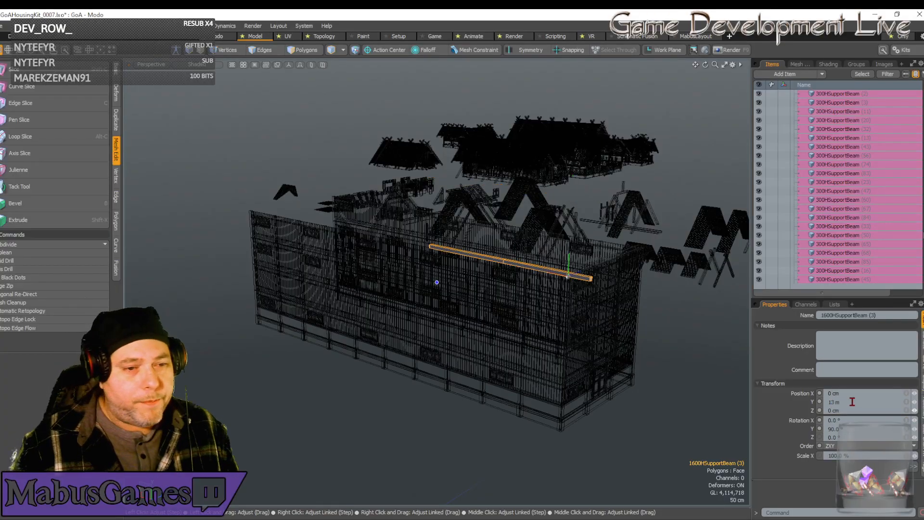
pyautogui.press('w')
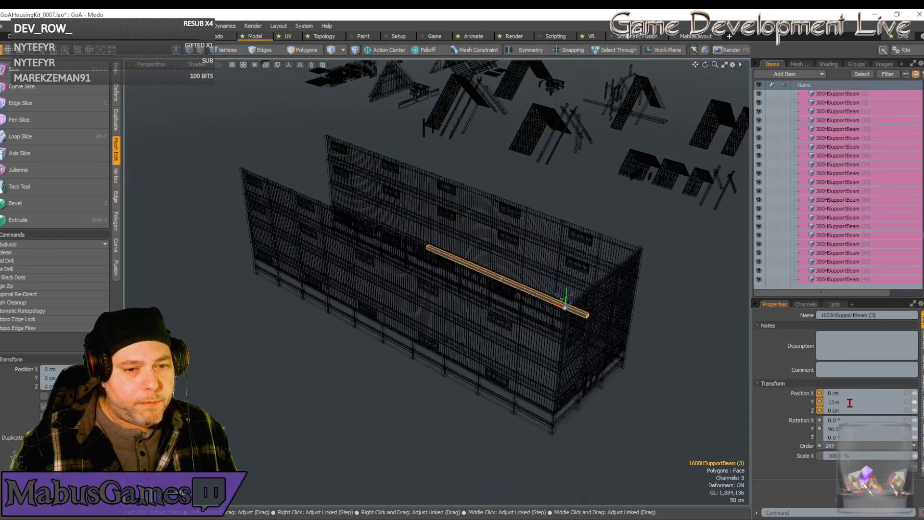
pyautogui.press('q')
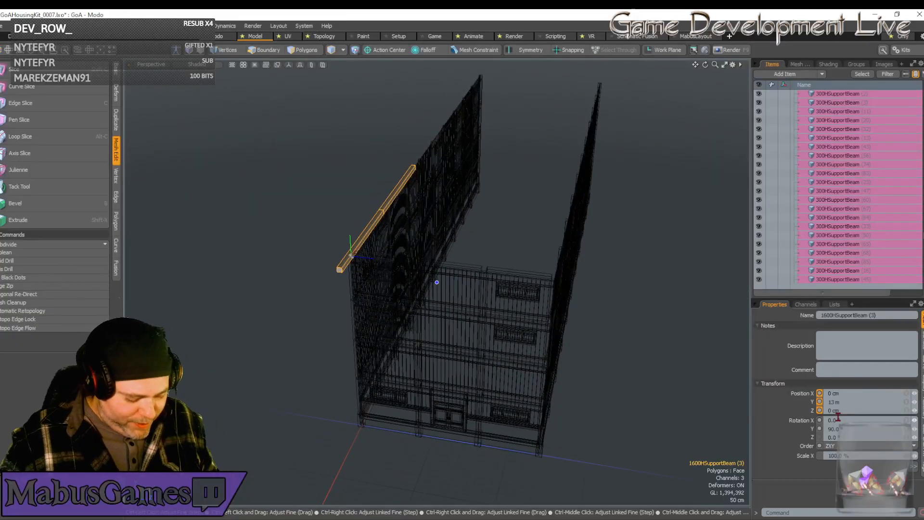
# Duplicate the long roof-level beam three times across the building's width, placing the copies at Z positions 4 m, 8 m and 12 m.
pyautogui.hotkey('ctrl', 'd')
pyautogui.press('w')
pyautogui.moveTo(366, 258); pyautogui.dragTo(433, 265)
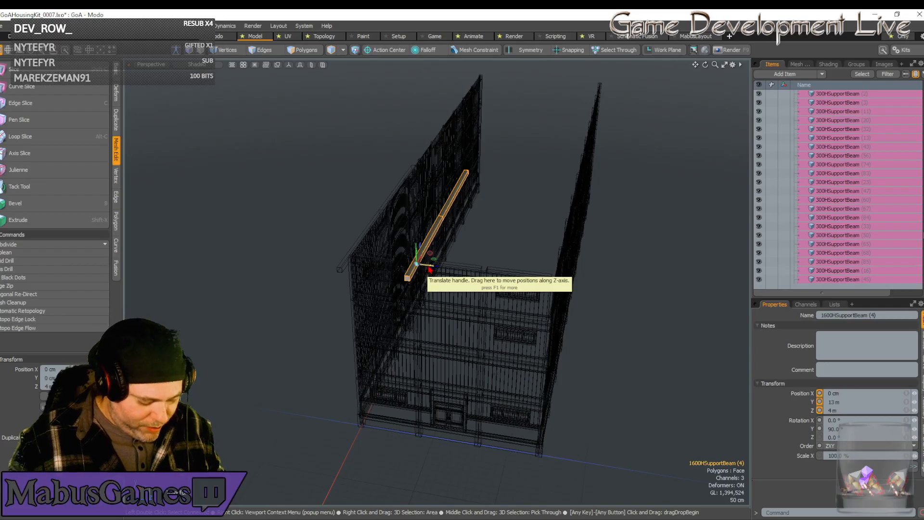
pyautogui.hotkey('ctrl', 'd')
pyautogui.moveTo(428, 267); pyautogui.dragTo(496, 275)
pyautogui.hotkey('ctrl', 'd')
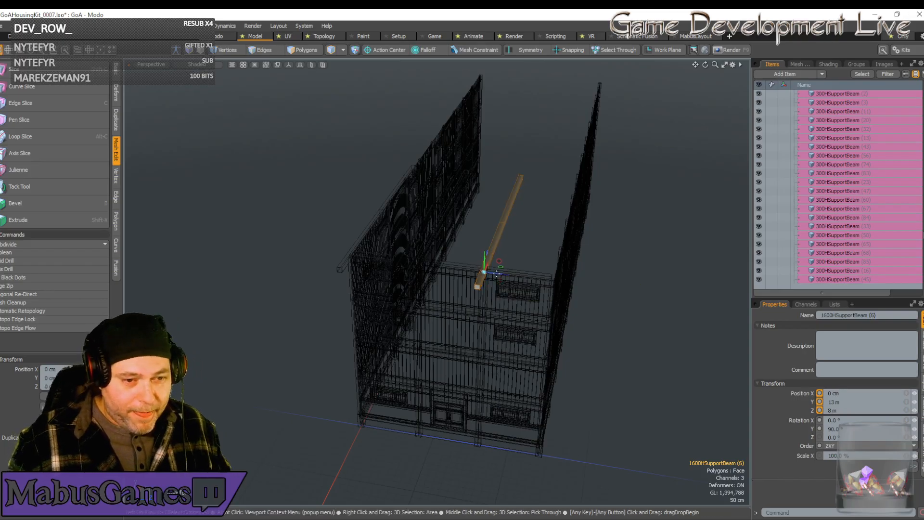
pyautogui.moveTo(496, 274); pyautogui.dragTo(568, 247)
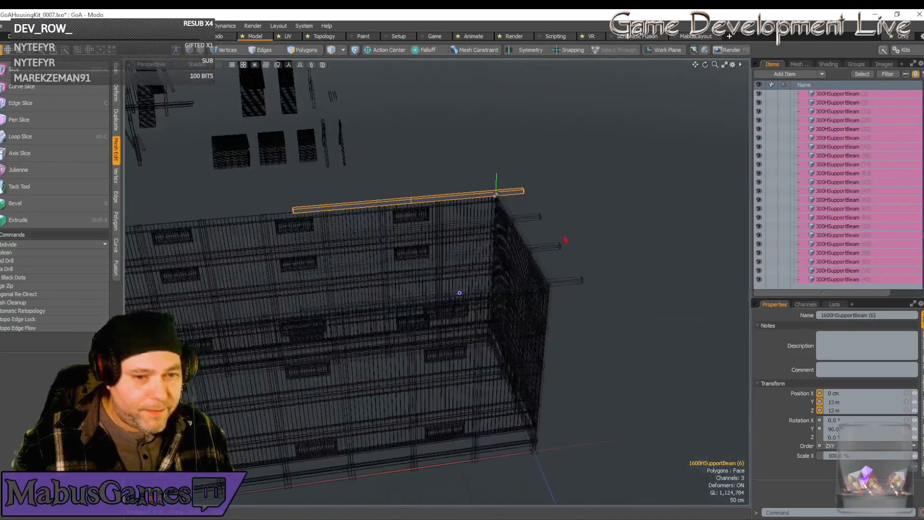
# Select all four long roof-level beams, duplicate them and move the copies 16 m along X.
pyautogui.keyDown('alt'); pyautogui.moveTo(522, 203); pyautogui.dragTo(532, 231); pyautogui.keyUp('alt')
pyautogui.keyDown('shift'); pyautogui.click(533, 229); pyautogui.keyUp('shift')
pyautogui.keyDown('shift'); pyautogui.click(548, 252); pyautogui.keyUp('shift')
pyautogui.keyDown('shift'); pyautogui.click(563, 286); pyautogui.keyUp('shift')
pyautogui.keyDown('alt'); pyautogui.moveTo(564, 287); pyautogui.dragTo(563, 307); pyautogui.keyUp('alt')
pyautogui.scroll(-5, 564, 309)
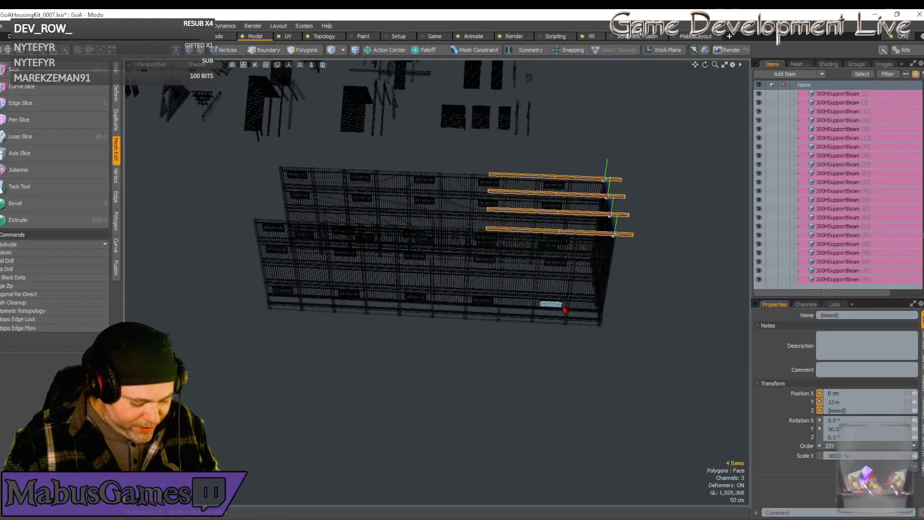
pyautogui.hotkey('ctrl', 'd')
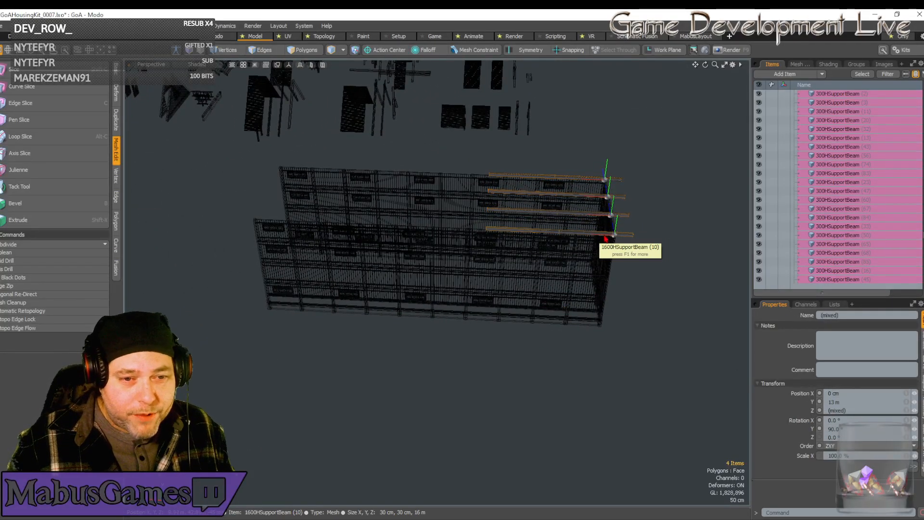
pyautogui.press('w')
pyautogui.moveTo(607, 238); pyautogui.dragTo(461, 223)
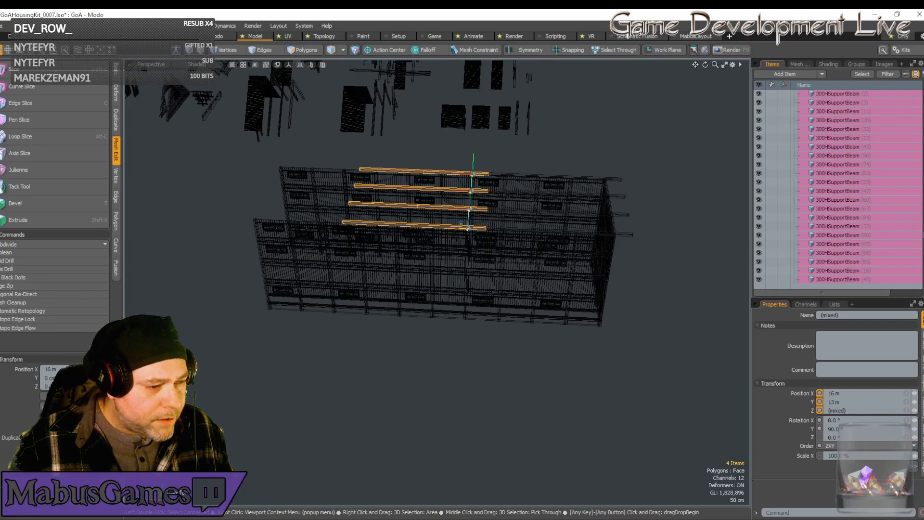
pyautogui.press('space')
# Compare the building's length with the roof-level beams and examine the roof and gable parts of the finished kit houses.
pyautogui.keyDown('alt'); pyautogui.moveTo(462, 233); pyautogui.dragTo(462, 233); pyautogui.keyUp('alt')
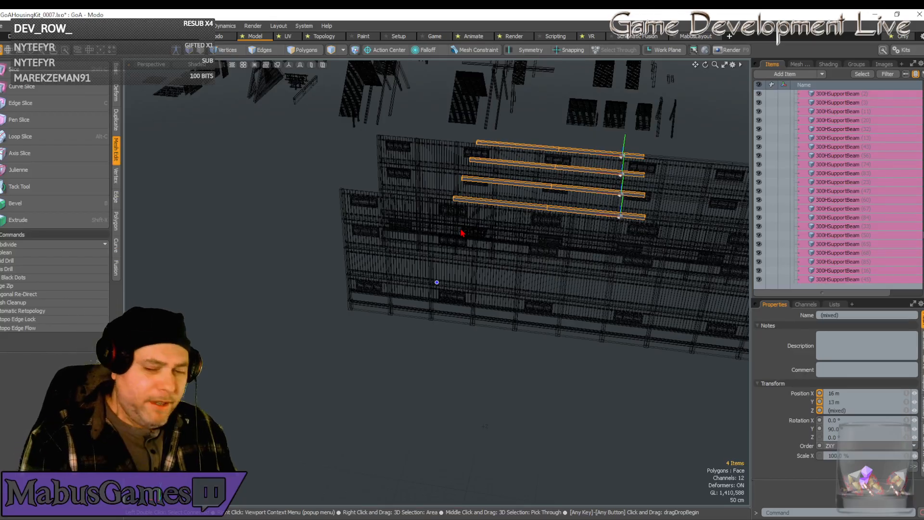
pyautogui.scroll(-1, 460, 233)
pyautogui.keyDown('alt'); pyautogui.moveTo(461, 232); pyautogui.dragTo(620, 244); pyautogui.keyUp('alt')
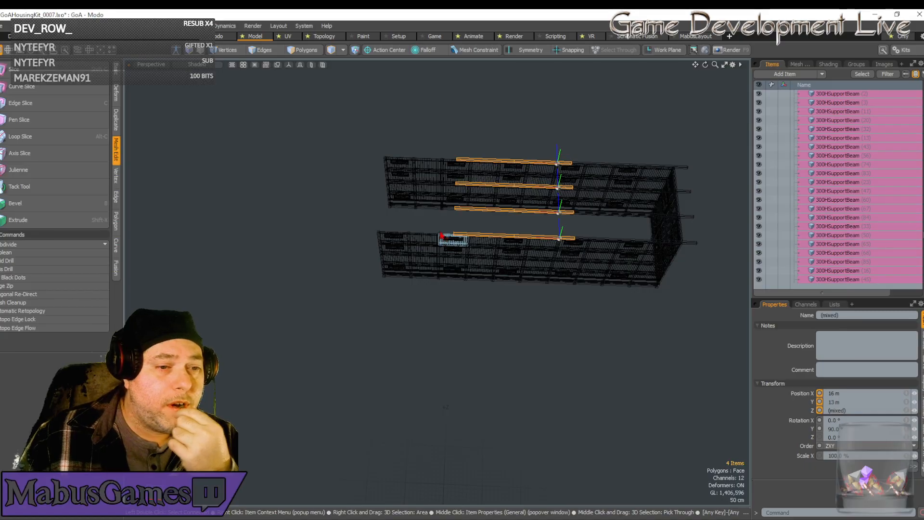
pyautogui.keyDown('alt'); pyautogui.moveTo(381, 150); pyautogui.dragTo(564, 162); pyautogui.keyUp('alt')
pyautogui.scroll(4, 455, 198)
pyautogui.keyDown('alt'); pyautogui.moveTo(343, 143); pyautogui.dragTo(473, 107); pyautogui.keyUp('alt')
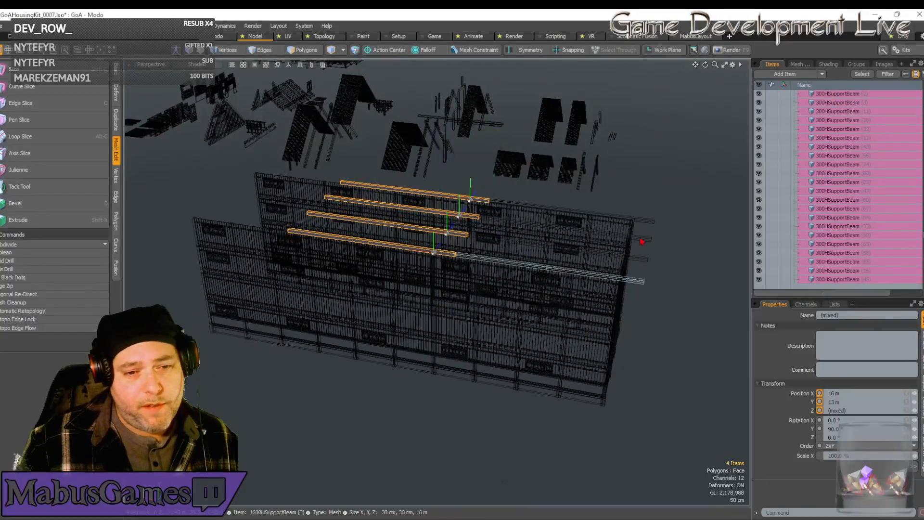
pyautogui.keyDown('alt'); pyautogui.moveTo(583, 283); pyautogui.dragTo(417, 131); pyautogui.keyUp('alt')
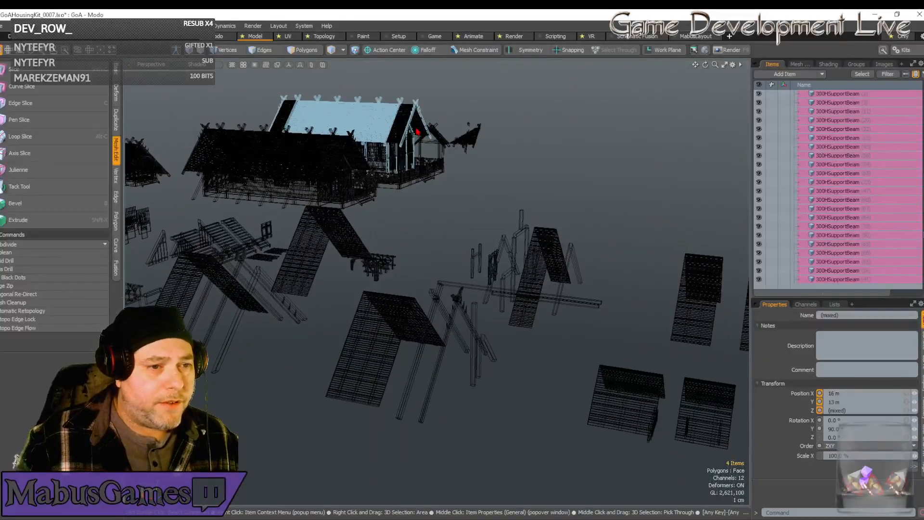
pyautogui.keyDown('shift'); pyautogui.click(435, 168); pyautogui.keyUp('shift')
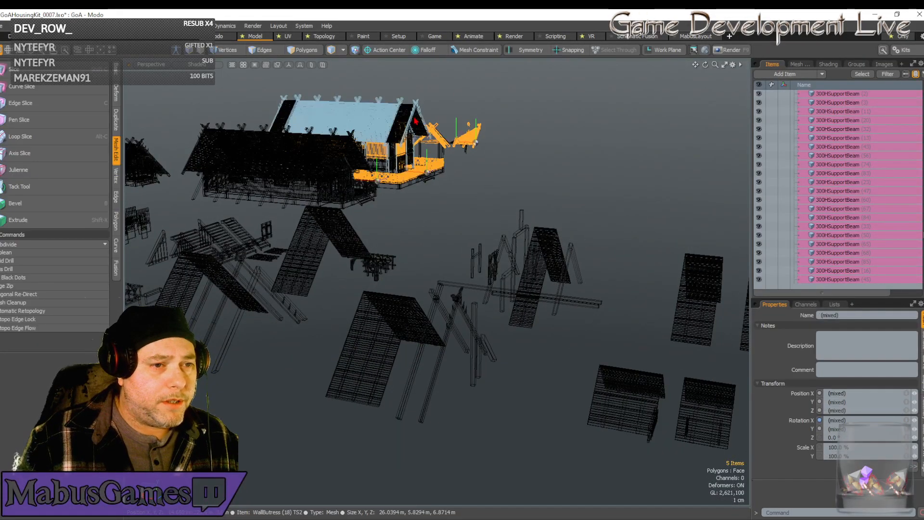
pyautogui.click(416, 121)
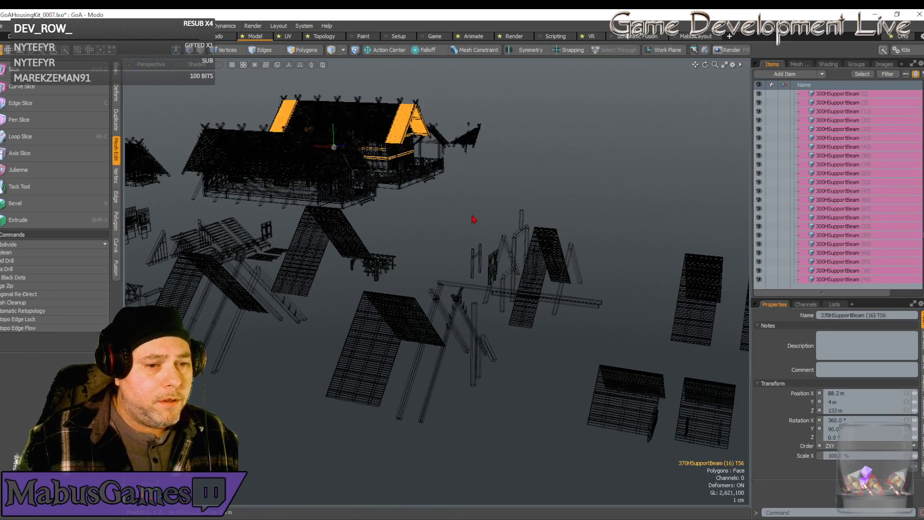
pyautogui.scroll(-4, 473, 245)
pyautogui.keyDown('alt'); pyautogui.moveTo(489, 264); pyautogui.dragTo(542, 292); pyautogui.keyUp('alt')
pyautogui.scroll(-3, 559, 291)
pyautogui.keyDown('alt'); pyautogui.moveTo(558, 290); pyautogui.dragTo(563, 275); pyautogui.keyUp('alt')
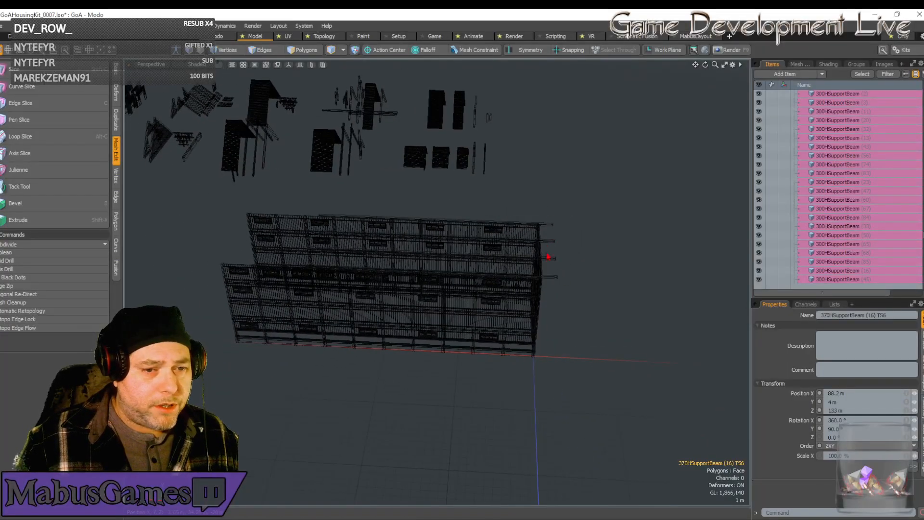
# Delete the three outermost wall bays at the open end of both long sides, with their foundations, beams and windows.
pyautogui.keyDown('alt'); pyautogui.moveTo(342, 265); pyautogui.dragTo(404, 230); pyautogui.keyUp('alt')
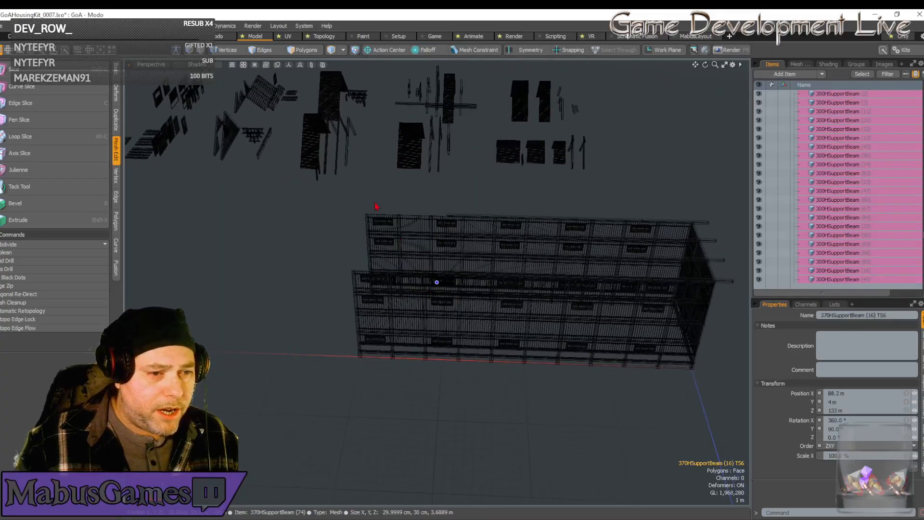
pyautogui.moveTo(341, 195); pyautogui.dragTo(437, 441, button='right')
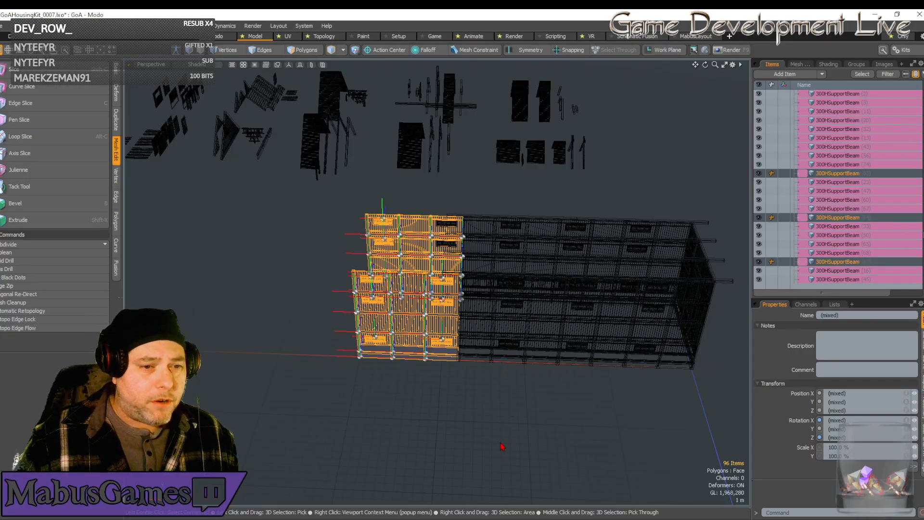
pyautogui.press('Delete')
# Delete the leftover window frames and flaps floating beyond the building's shortened open end.
pyautogui.keyDown('alt'); pyautogui.moveTo(522, 452); pyautogui.dragTo(570, 428); pyautogui.keyUp('alt')
pyautogui.scroll(5, 569, 427)
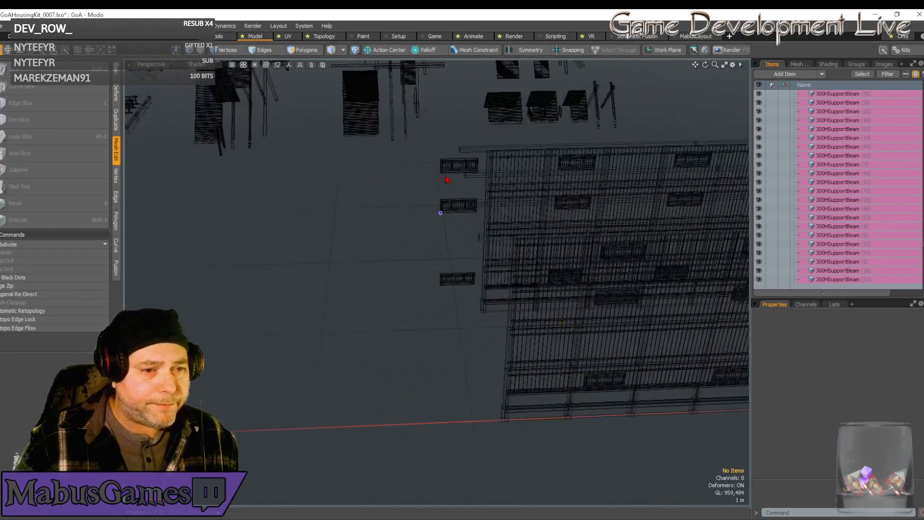
pyautogui.click(446, 180)
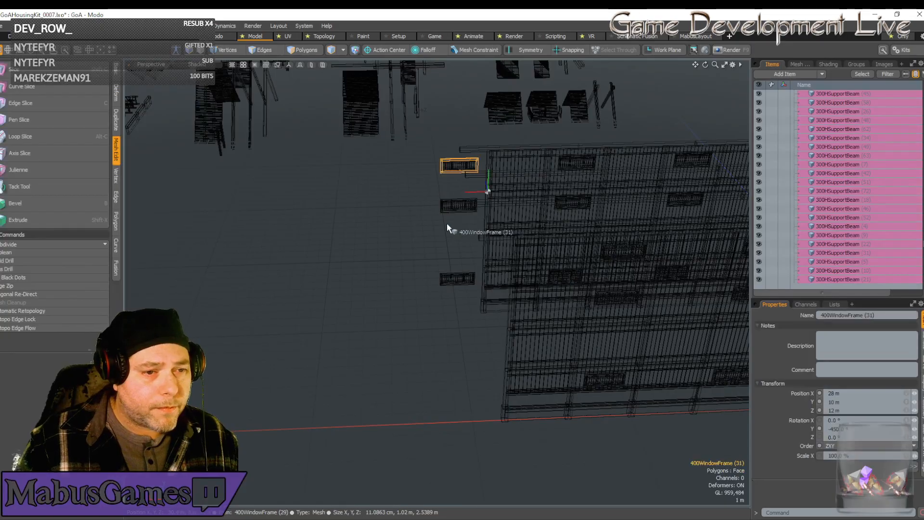
pyautogui.click(449, 277)
pyautogui.keyDown('shift'); pyautogui.click(449, 206); pyautogui.keyUp('shift')
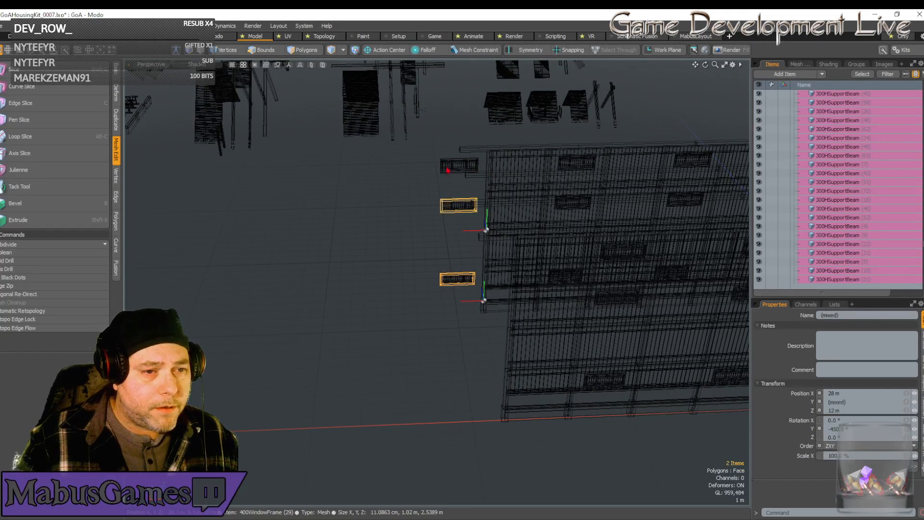
pyautogui.keyDown('shift'); pyautogui.click(447, 163); pyautogui.keyUp('shift')
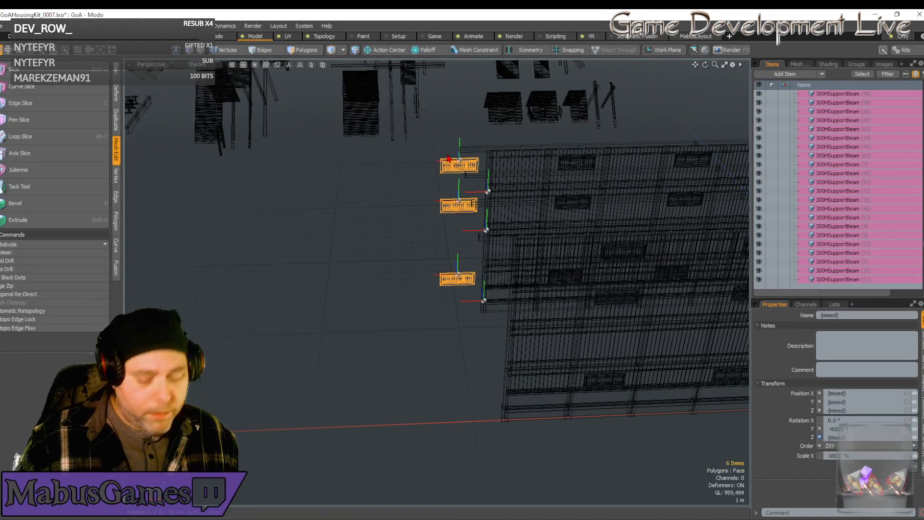
pyautogui.press('Delete')
# Inspect the shortened building from its long side and its entrance end, including the overhang of the long beams.
pyautogui.scroll(-5, 448, 158)
pyautogui.keyDown('alt'); pyautogui.keyDown('shift'); pyautogui.moveTo(447, 158); pyautogui.dragTo(429, 393); pyautogui.keyUp('shift'); pyautogui.keyUp('alt')
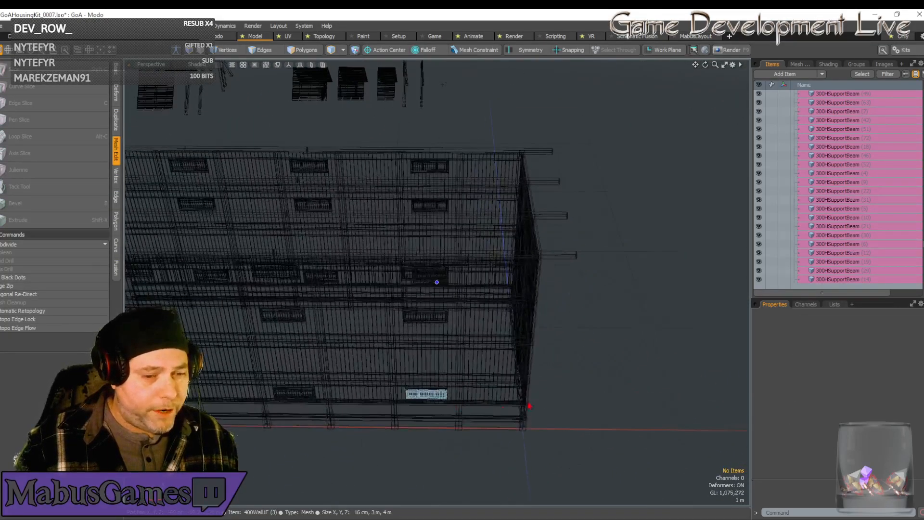
pyautogui.keyDown('alt'); pyautogui.moveTo(255, 410); pyautogui.dragTo(509, 414); pyautogui.keyUp('alt')
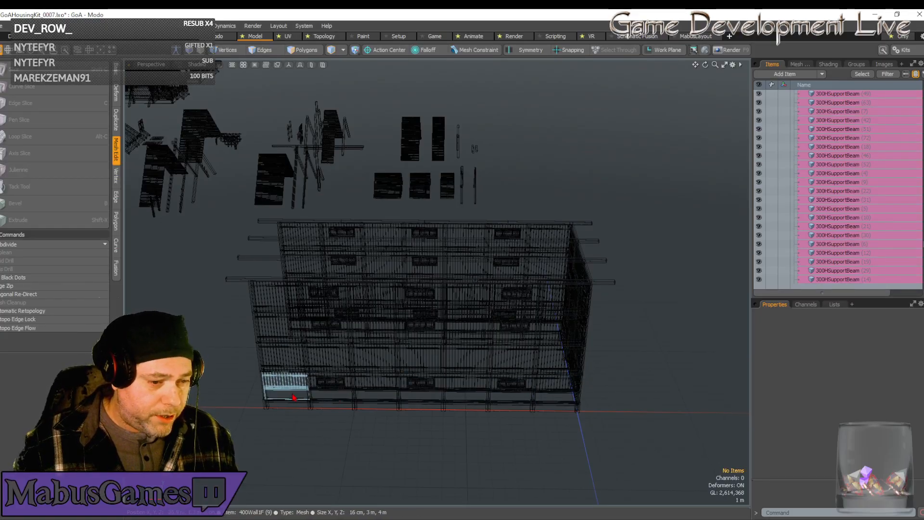
pyautogui.keyDown('alt'); pyautogui.moveTo(513, 400); pyautogui.dragTo(467, 401); pyautogui.keyUp('alt')
pyautogui.scroll(-3, 494, 480)
pyautogui.scroll(2, 453, 392)
pyautogui.scroll(3, 453, 391)
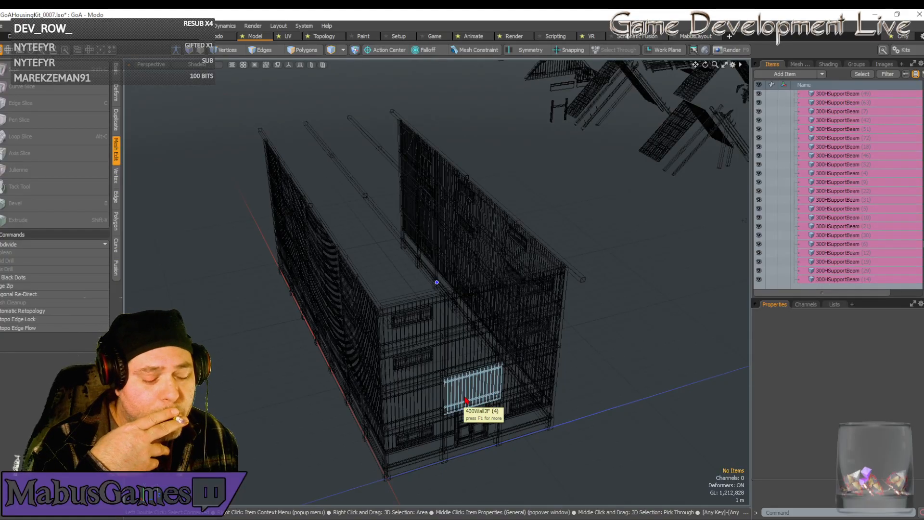
pyautogui.keyDown('alt'); pyautogui.moveTo(465, 400); pyautogui.dragTo(466, 414); pyautogui.keyUp('alt')
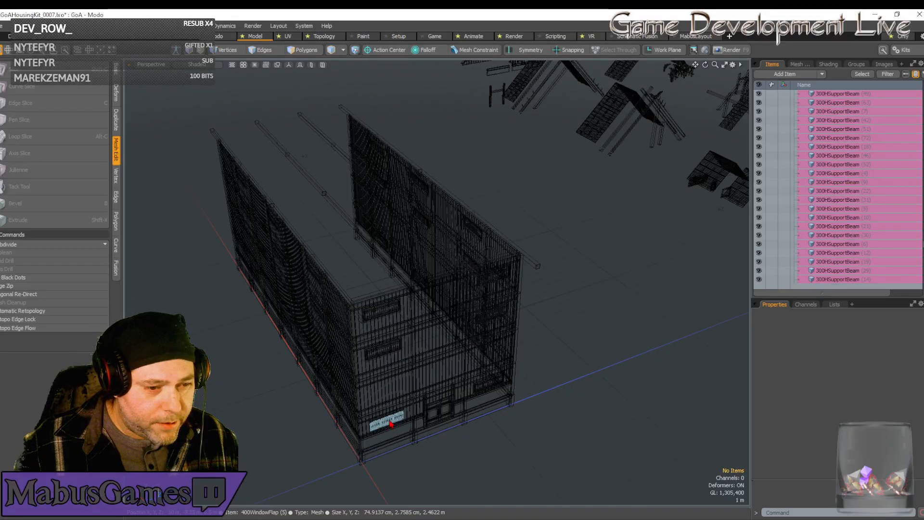
pyautogui.keyDown('alt'); pyautogui.moveTo(391, 424); pyautogui.dragTo(392, 415); pyautogui.keyUp('alt')
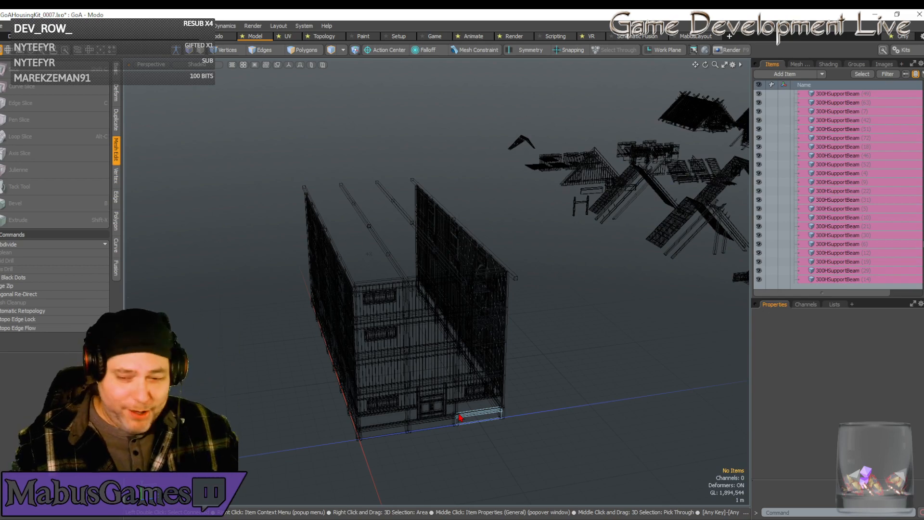
pyautogui.scroll(3, 454, 382)
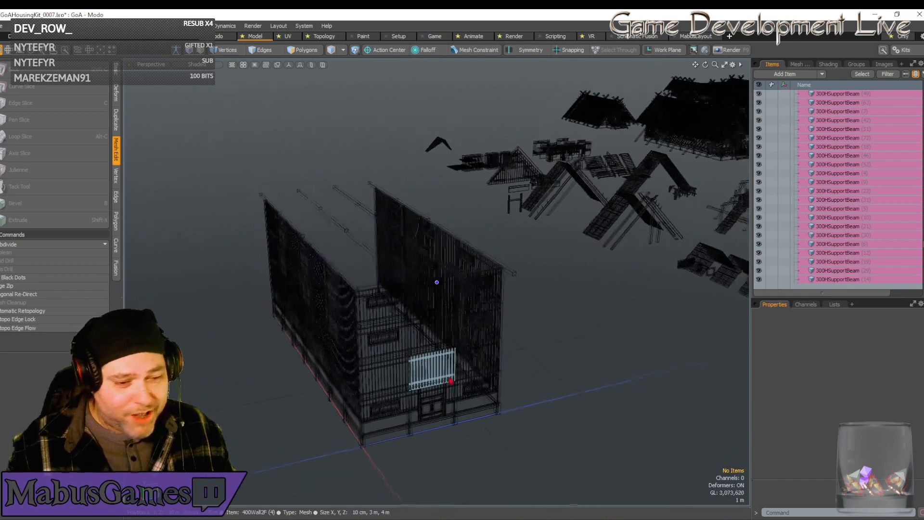
pyautogui.keyDown('alt'); pyautogui.moveTo(452, 378); pyautogui.dragTo(399, 404); pyautogui.keyUp('alt')
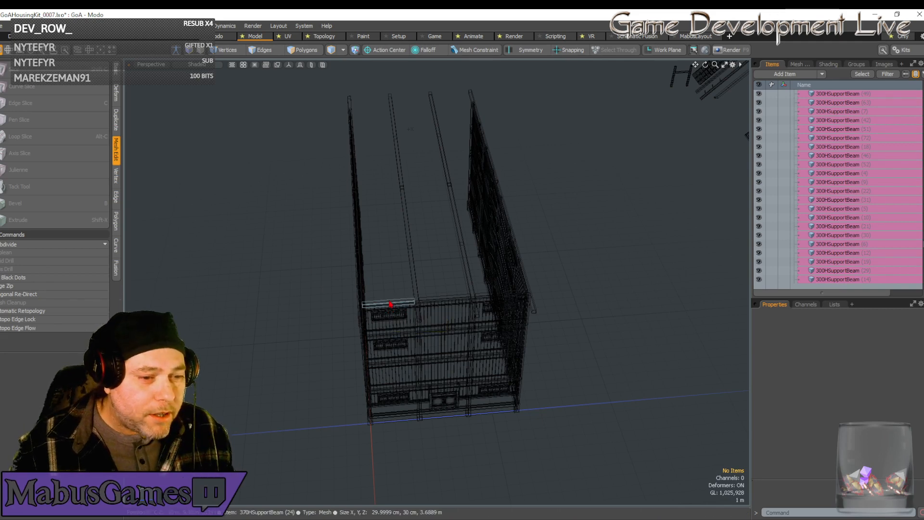
# Duplicate the full-height corner wall bay at the entrance end and move the copy 28 m along X to the open end.
pyautogui.moveTo(387, 299)
pyautogui.mouseDown()
pyautogui.moveTo(396, 433)
pyautogui.moveTo(389, 303)
pyautogui.moveTo(412, 402)
pyautogui.moveTo(429, 392)
pyautogui.moveTo(444, 429)
pyautogui.mouseUp()
pyautogui.scroll(6, 413, 399)
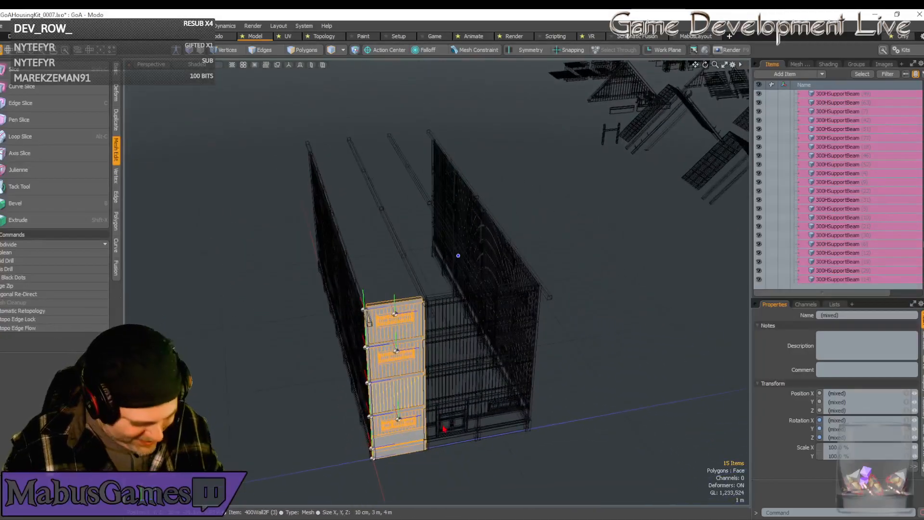
pyautogui.hotkey('ctrl', 'd')
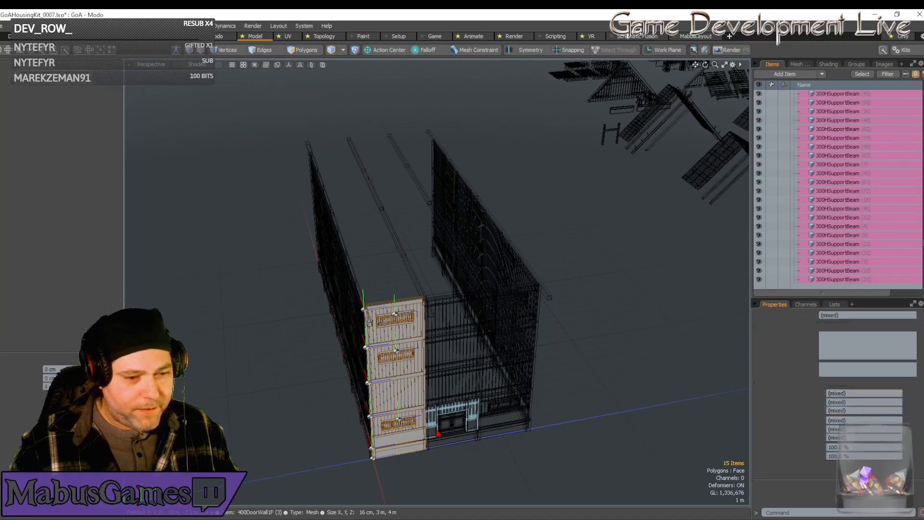
pyautogui.press('w')
pyautogui.scroll(4, 437, 432)
pyautogui.scroll(-6, 437, 431)
pyautogui.keyDown('alt'); pyautogui.moveTo(435, 427); pyautogui.dragTo(437, 431); pyautogui.keyUp('alt')
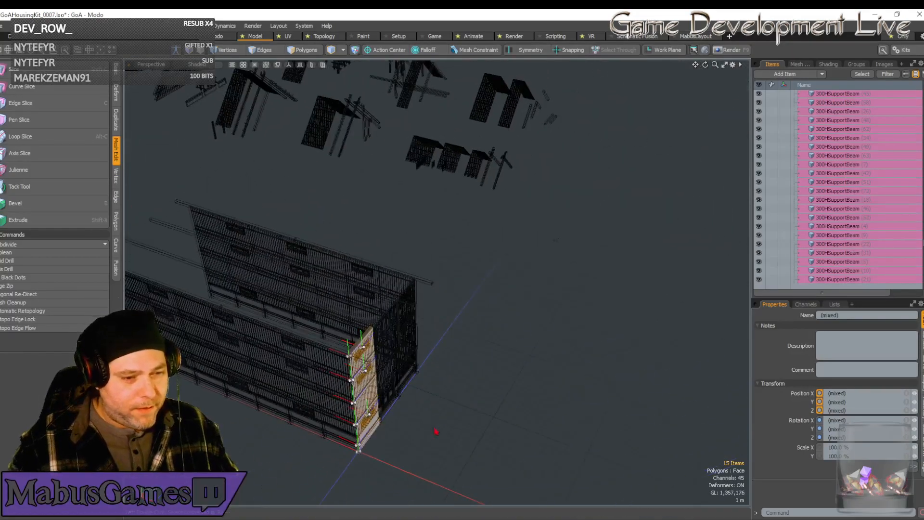
pyautogui.moveTo(339, 397); pyautogui.dragTo(104, 312)
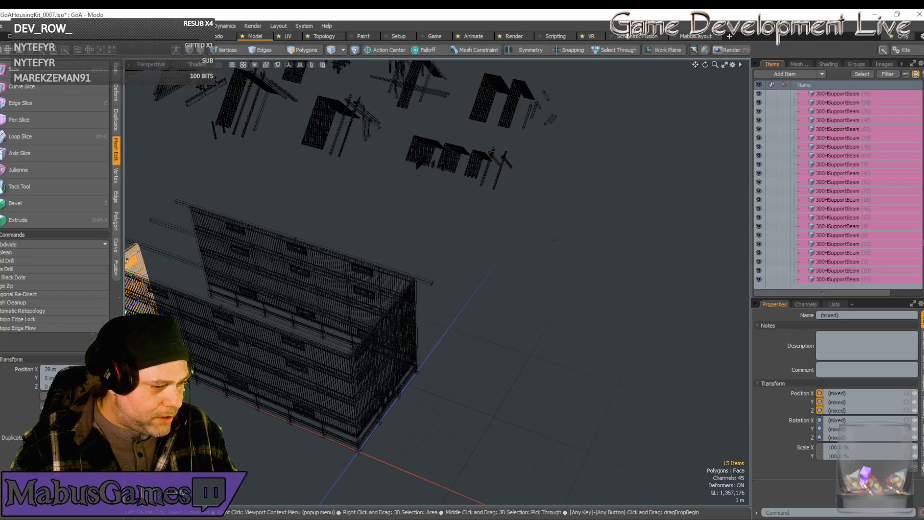
pyautogui.press('space')
pyautogui.keyDown('alt'); pyautogui.moveTo(337, 307); pyautogui.dragTo(532, 265); pyautogui.keyUp('alt')
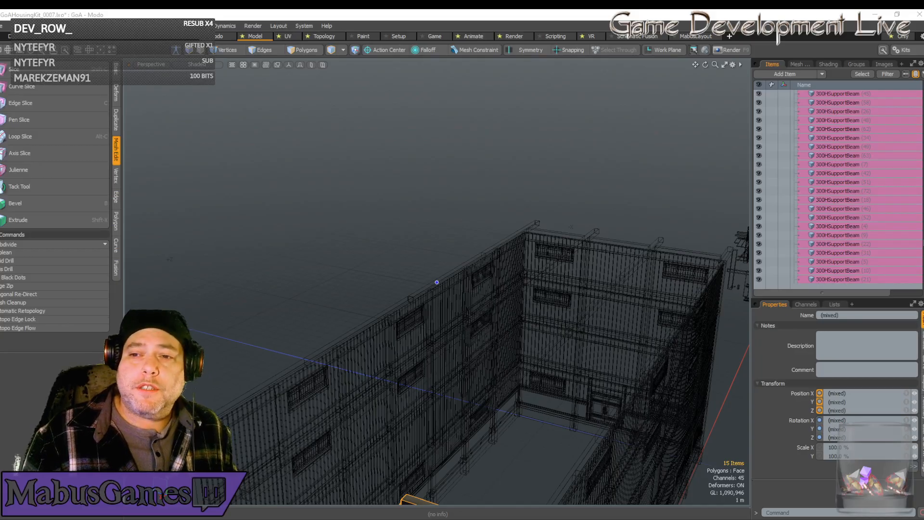
pyautogui.moveTo(923, 82); pyautogui.dragTo(774, 81)
pyautogui.doubleClick(337, 16)
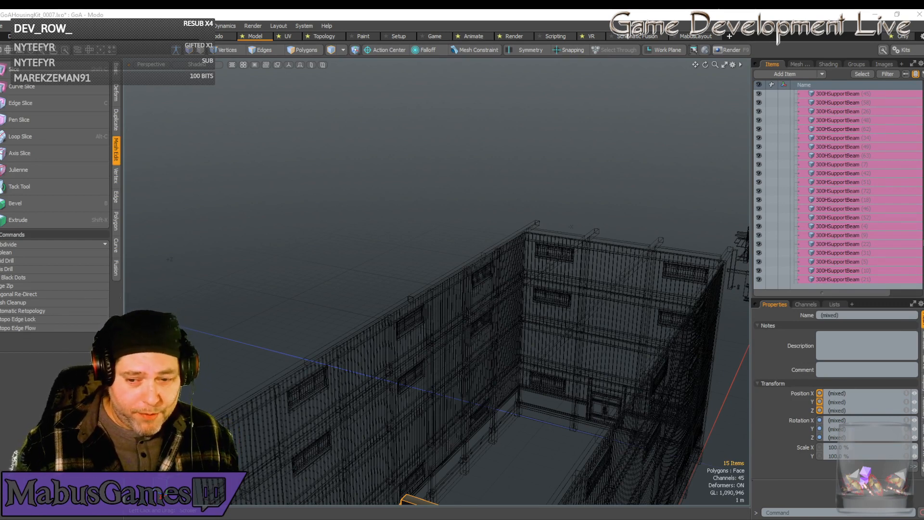
pyautogui.rightClick(532, 378)
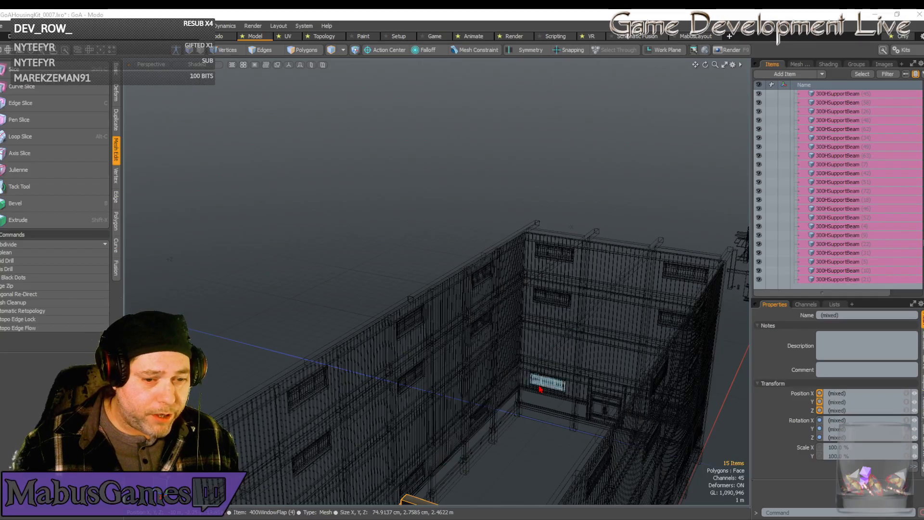
pyautogui.click(544, 383)
pyautogui.click(602, 283)
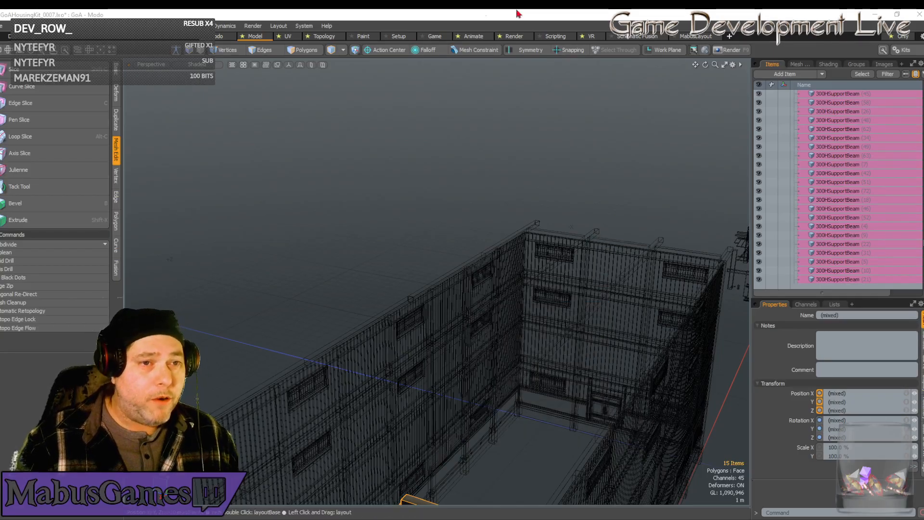
pyautogui.click(455, 17)
# Rotate the copied wall bay at the open end by -180° about the Y axis.
pyautogui.scroll(-5, 423, 103)
pyautogui.keyDown('alt'); pyautogui.moveTo(400, 224); pyautogui.dragTo(474, 226); pyautogui.keyUp('alt')
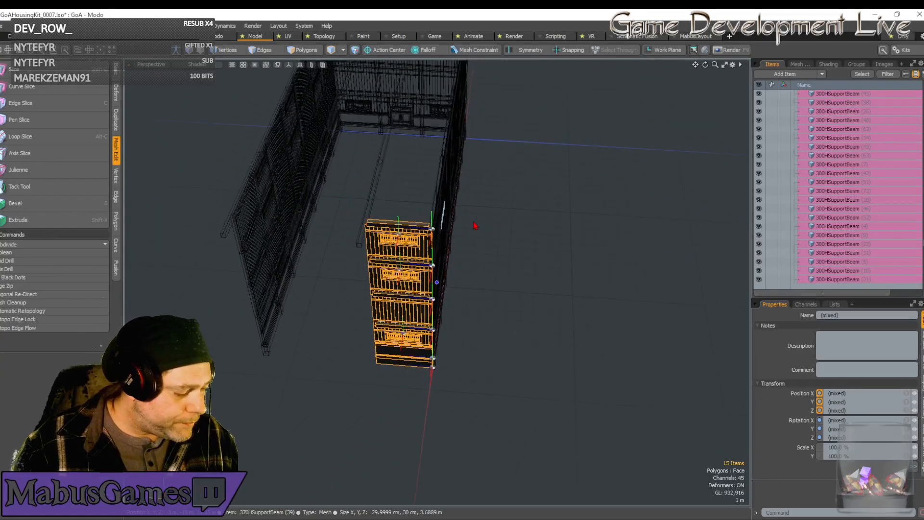
pyautogui.press('e')
pyautogui.moveTo(450, 326); pyautogui.dragTo(316, 196)
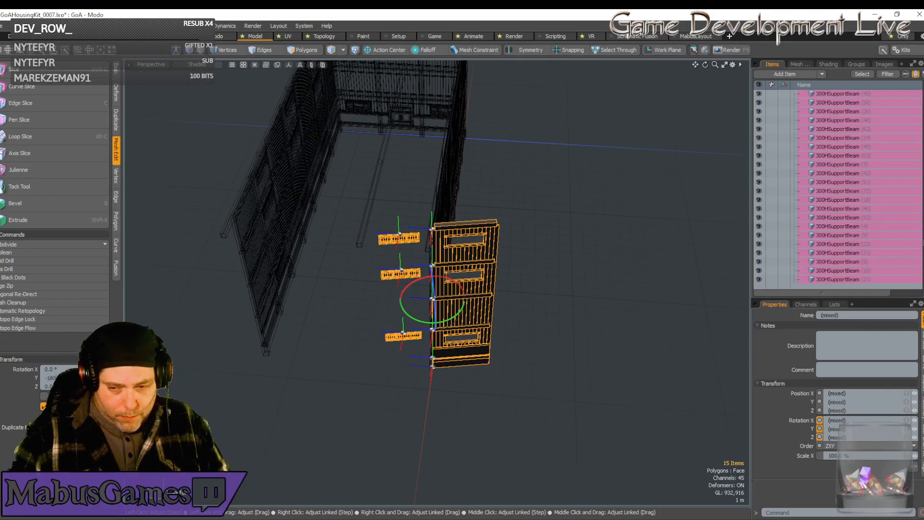
pyautogui.press('Return')
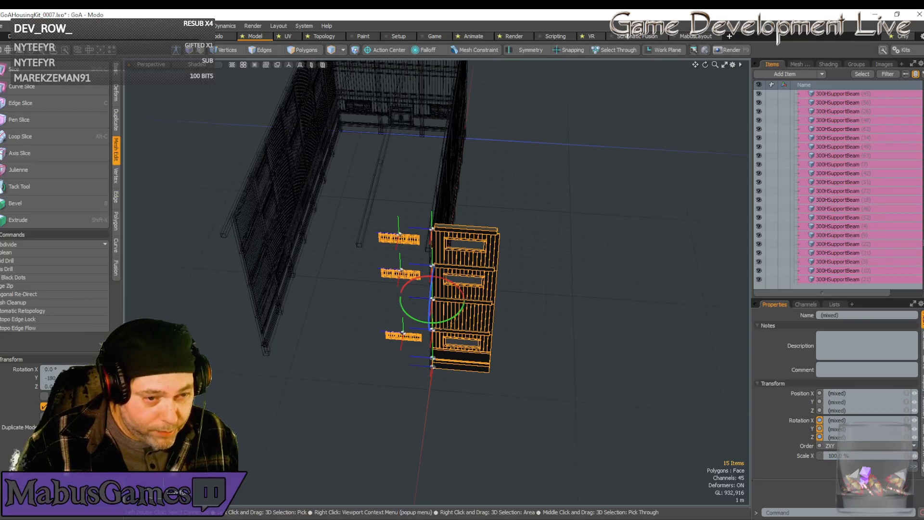
# Select only the copied bay's three window flaps and show them in the Front view, ready for moving.
pyautogui.keyDown('alt'); pyautogui.keyDown('shift'); pyautogui.moveTo(296, 324); pyautogui.dragTo(379, 381); pyautogui.keyUp('shift'); pyautogui.keyUp('alt')
pyautogui.press('w')
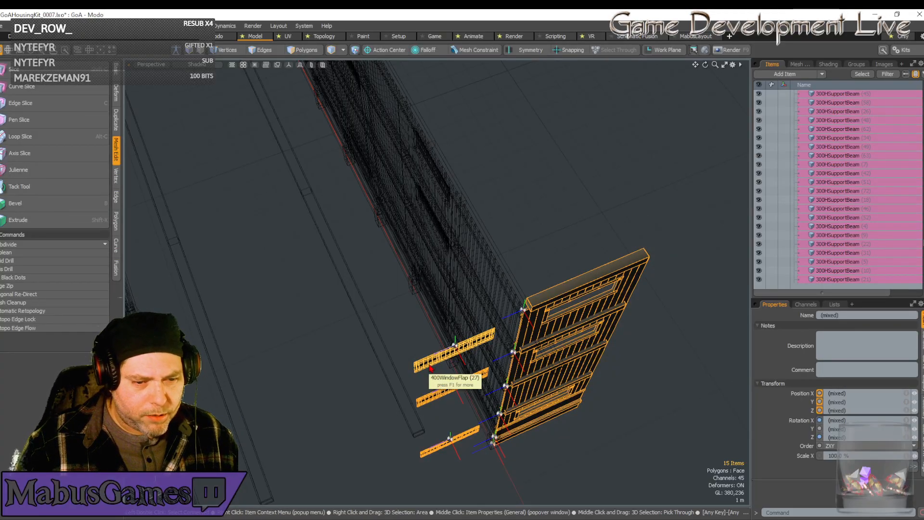
pyautogui.keyDown('alt'); pyautogui.moveTo(431, 369); pyautogui.dragTo(389, 330); pyautogui.keyUp('alt')
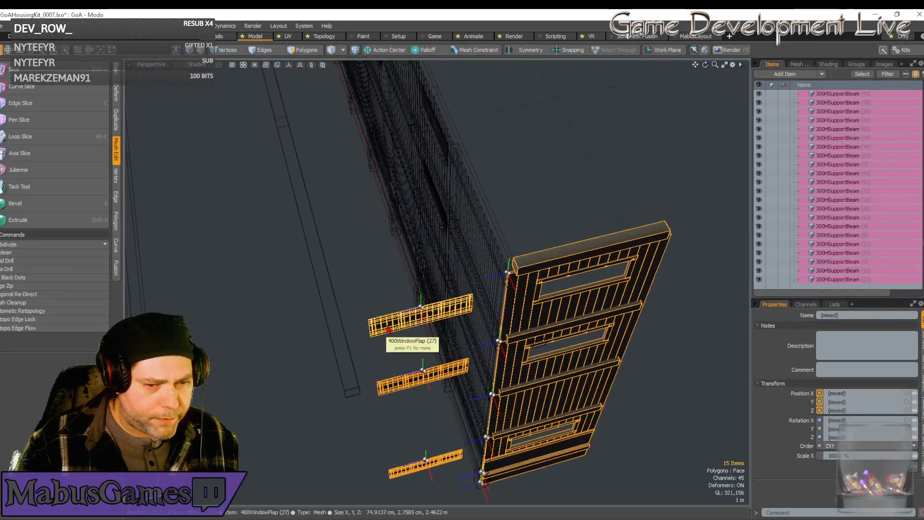
pyautogui.click(389, 330)
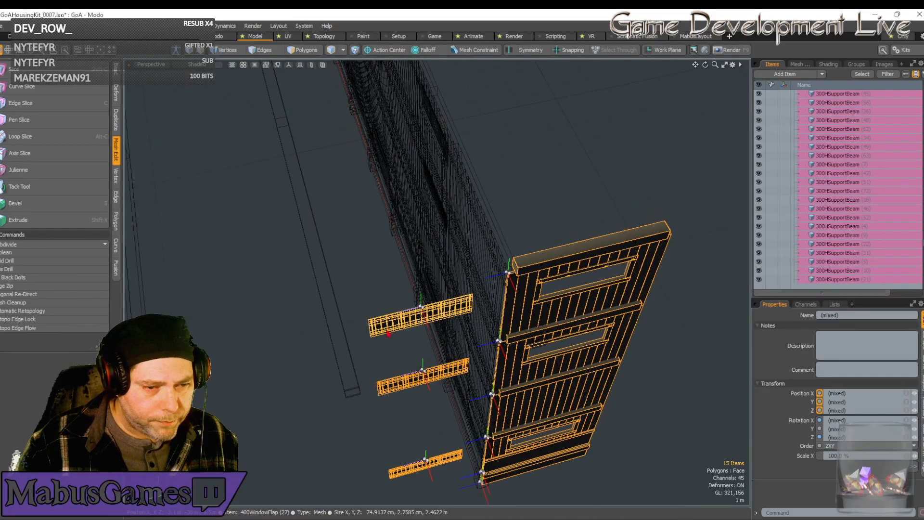
pyautogui.keyDown('shift'); pyautogui.click(395, 387); pyautogui.keyUp('shift')
pyautogui.keyDown('shift'); pyautogui.click(413, 462); pyautogui.keyUp('shift')
pyautogui.click(152, 65)
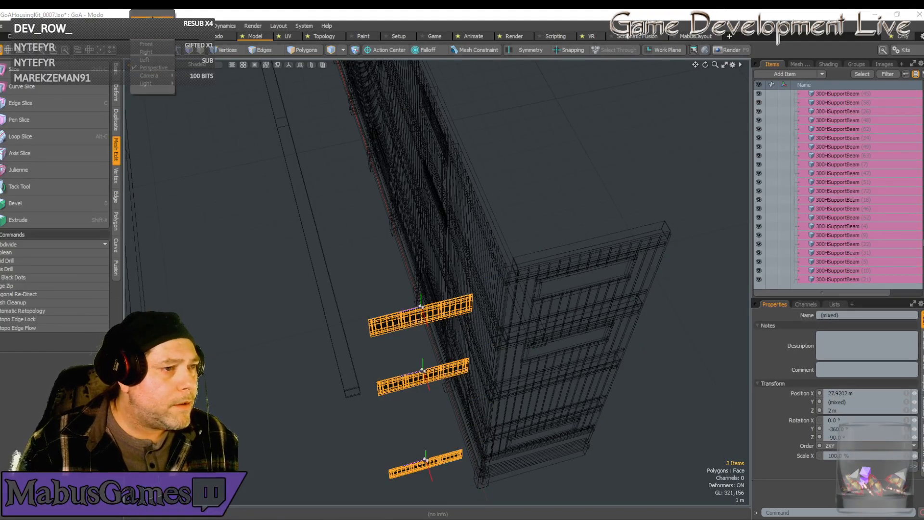
pyautogui.click(150, 45)
pyautogui.hotkey('shift', 'a')
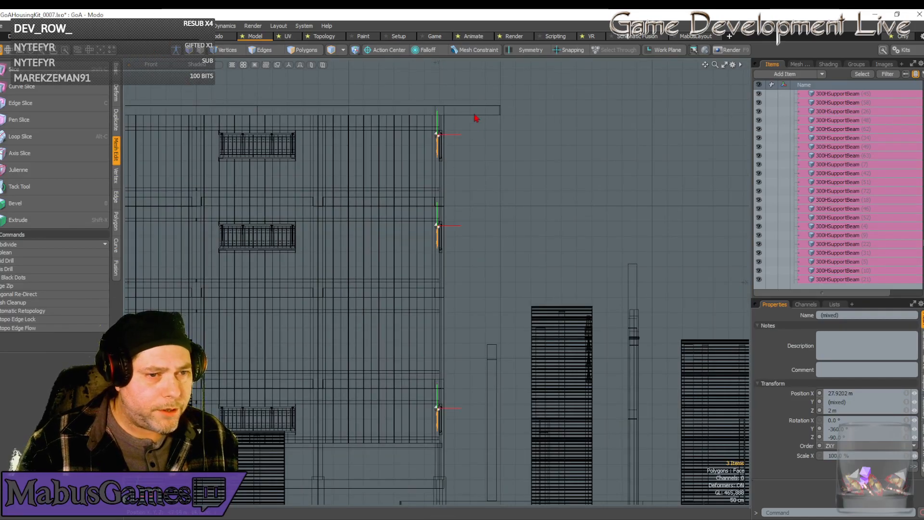
pyautogui.scroll(10, 478, 125)
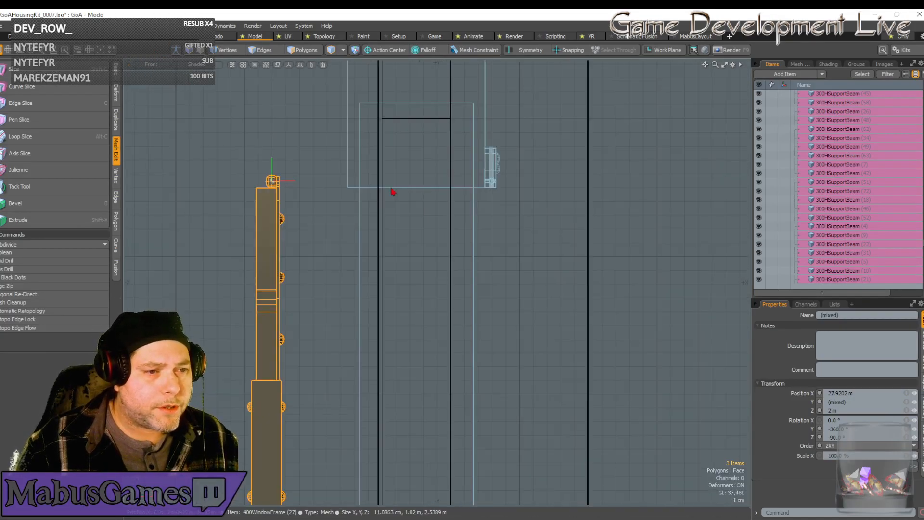
pyautogui.press('w')
pyautogui.scroll(-8, 341, 213)
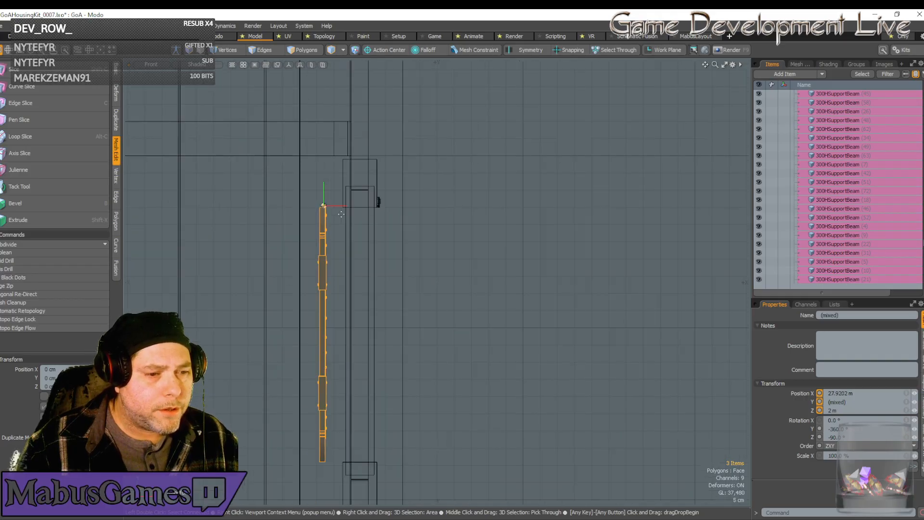
pyautogui.keyDown('alt'); pyautogui.keyDown('shift'); pyautogui.moveTo(341, 215); pyautogui.dragTo(314, 80); pyautogui.keyUp('shift'); pyautogui.keyUp('alt')
pyautogui.scroll(-5, 341, 214)
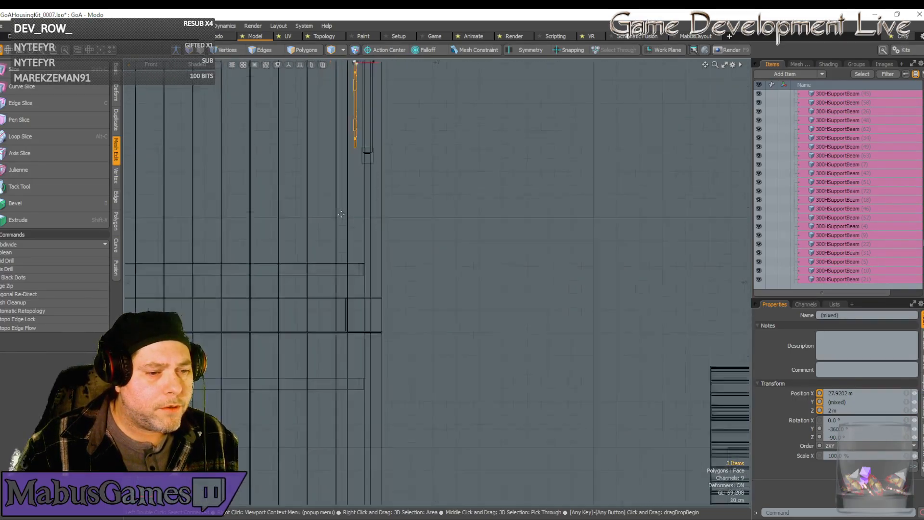
pyautogui.scroll(-3, 341, 214)
pyautogui.press('w')
pyautogui.keyDown('alt'); pyautogui.keyDown('shift'); pyautogui.moveTo(341, 214); pyautogui.dragTo(410, 239); pyautogui.keyUp('shift'); pyautogui.keyUp('alt')
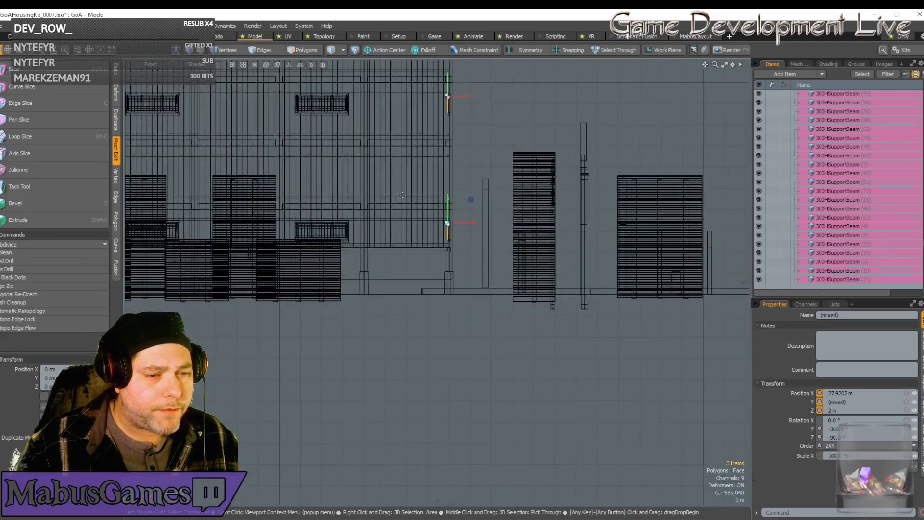
pyautogui.scroll(4, 454, 218)
# Set the 3D mouse navigation style to Orbit Object.
pyautogui.press('o')
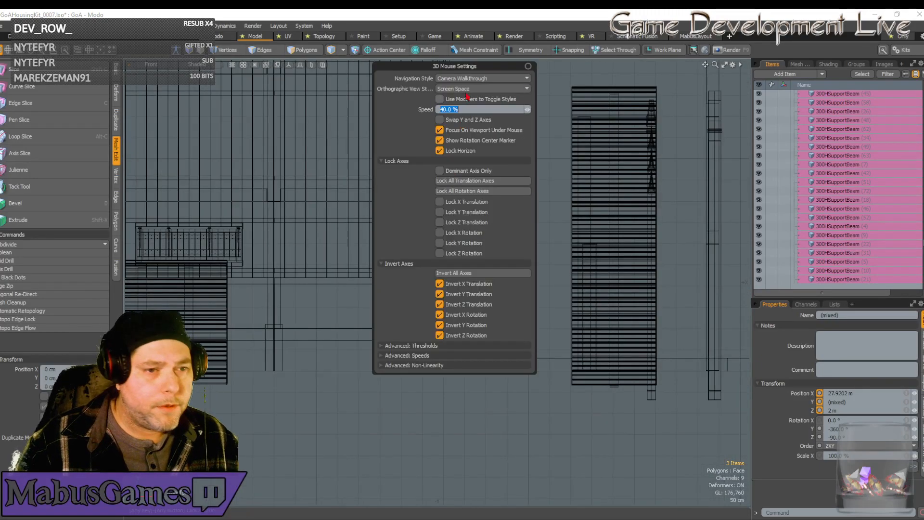
pyautogui.click(473, 78)
pyautogui.click(476, 70)
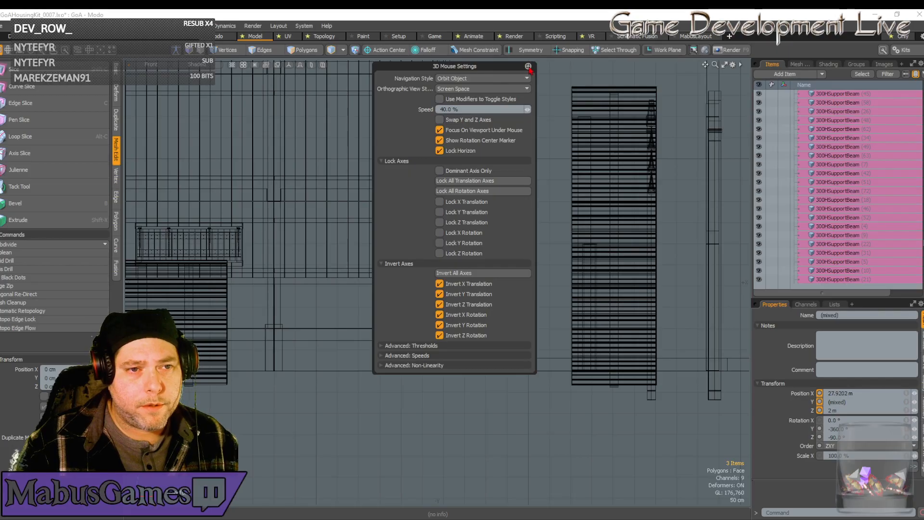
pyautogui.click(529, 67)
# Move the three selected window flaps 16 cm along X to the outer side of the end wall.
pyautogui.scroll(5, 469, 240)
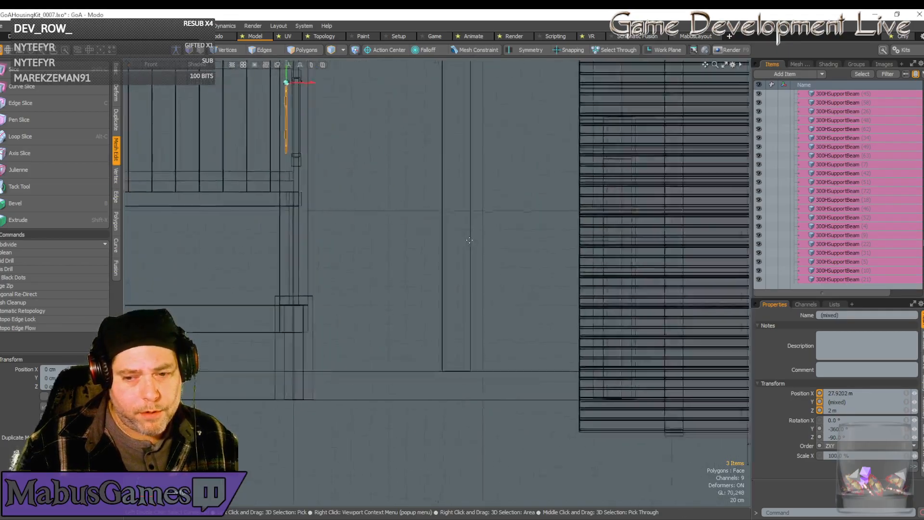
pyautogui.scroll(1, 469, 240)
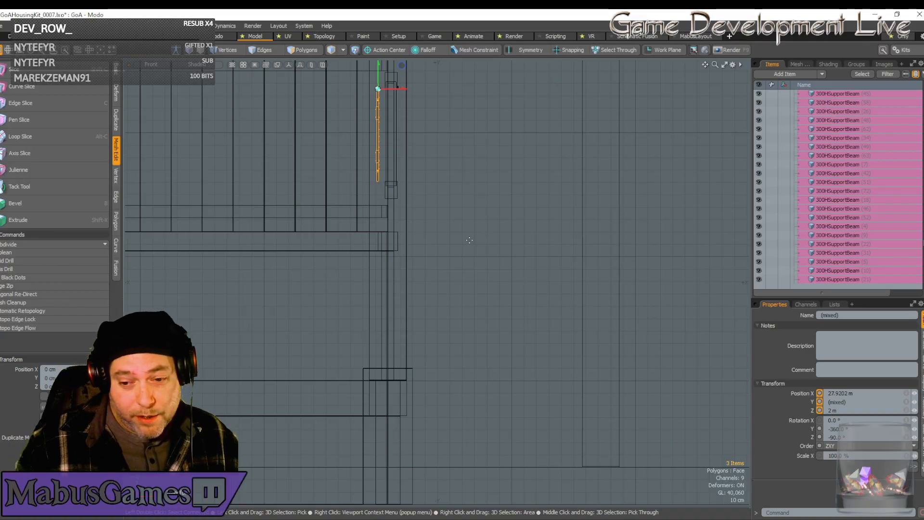
pyautogui.scroll(-2, 487, 257)
pyautogui.keyDown('alt'); pyautogui.keyDown('shift'); pyautogui.moveTo(487, 257); pyautogui.dragTo(479, 358); pyautogui.keyUp('shift'); pyautogui.keyUp('alt')
pyautogui.scroll(5, 392, 238)
pyautogui.scroll(5, 348, 239)
pyautogui.moveTo(246, 152); pyautogui.dragTo(372, 151)
pyautogui.scroll(8, 372, 152)
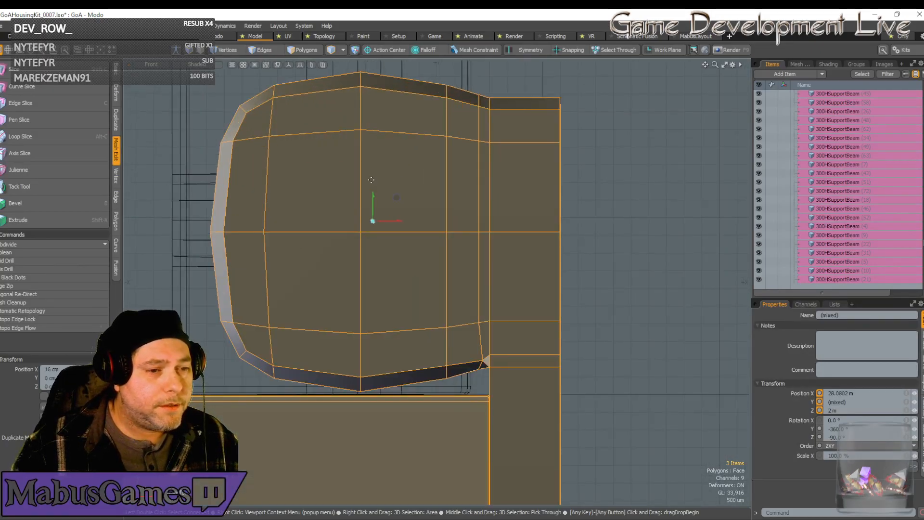
pyautogui.scroll(-8, 375, 203)
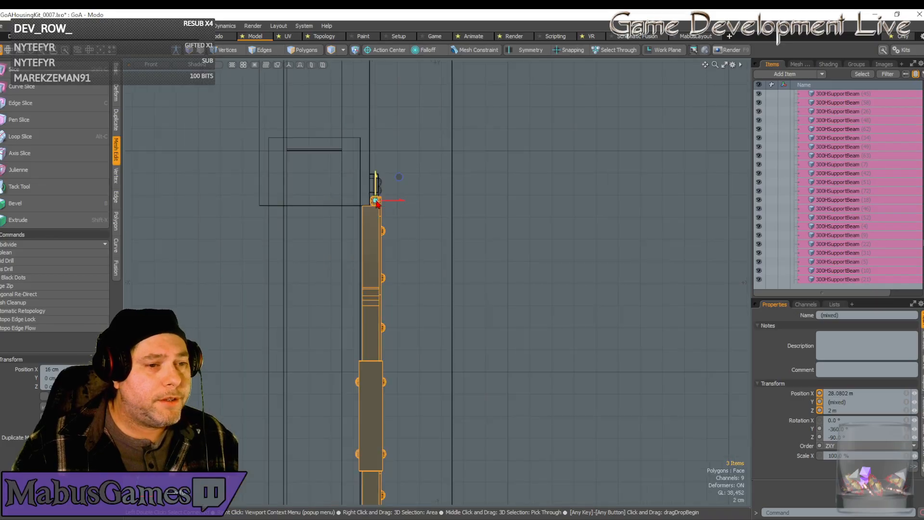
# Select the wall pieces of the copied bay at the open end in the Perspective view, excluding its three window flaps.
pyautogui.click(153, 65)
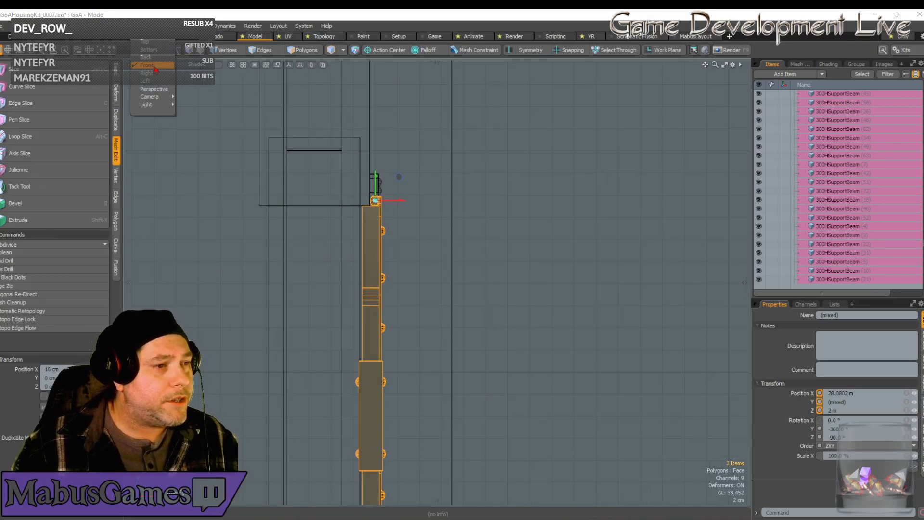
pyautogui.click(155, 89)
pyautogui.keyDown('alt'); pyautogui.moveTo(332, 197); pyautogui.dragTo(231, 209); pyautogui.keyUp('alt')
pyautogui.scroll(-8, 357, 213)
pyautogui.keyDown('alt'); pyautogui.moveTo(357, 213); pyautogui.dragTo(325, 141); pyautogui.keyUp('alt')
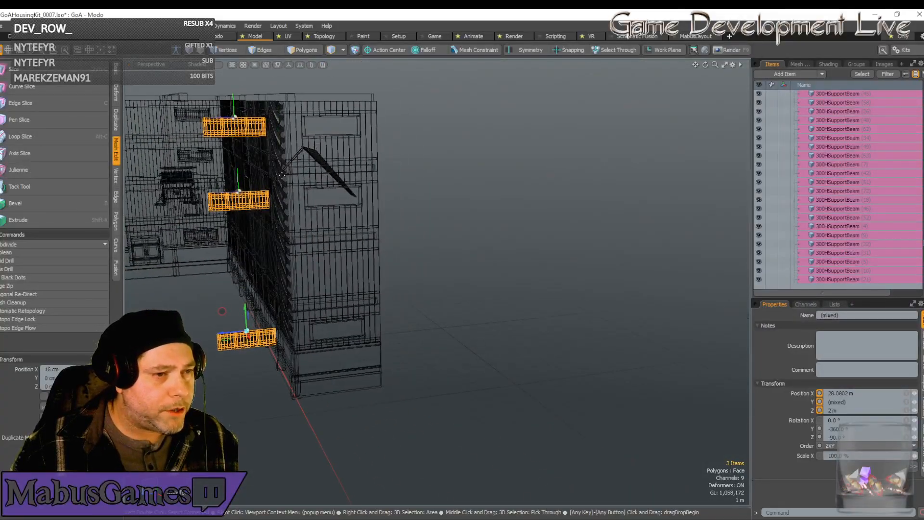
pyautogui.keyDown('alt'); pyautogui.moveTo(265, 164); pyautogui.dragTo(337, 318); pyautogui.keyUp('alt')
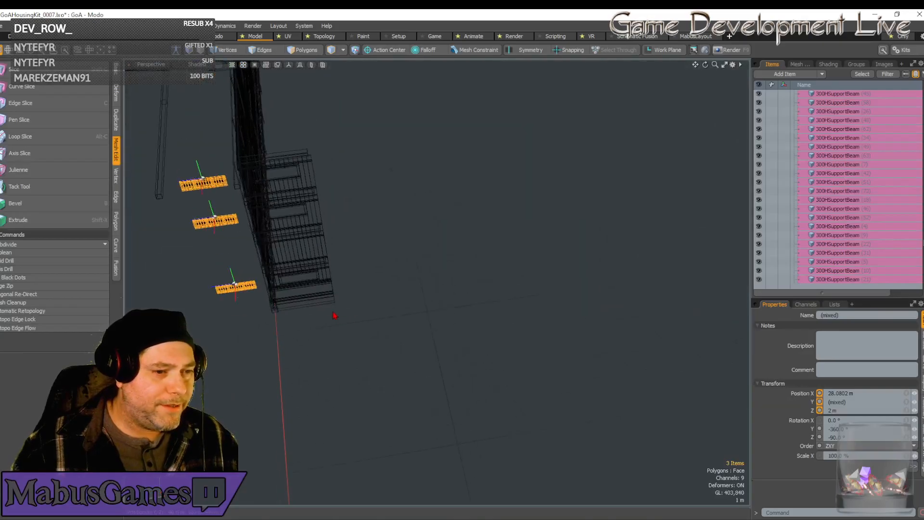
pyautogui.press('w')
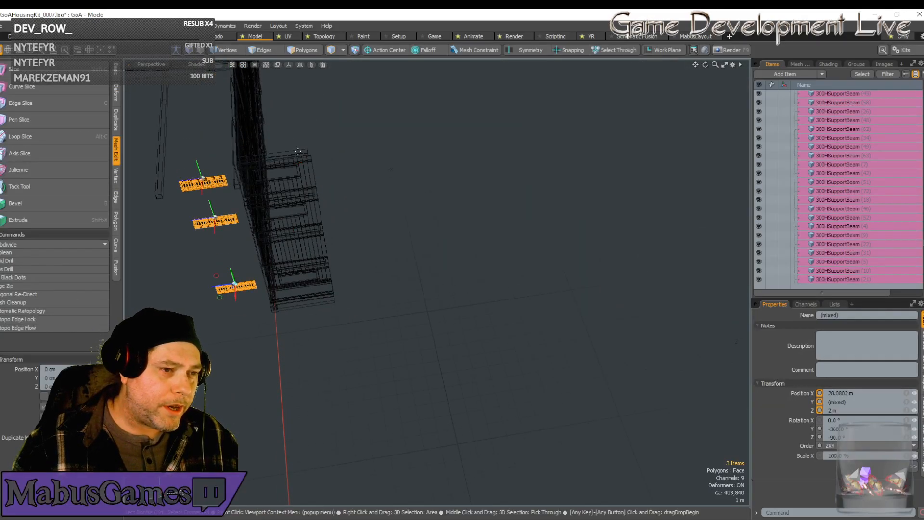
pyautogui.press('space')
pyautogui.moveTo(285, 147); pyautogui.dragTo(357, 326)
pyautogui.press('w')
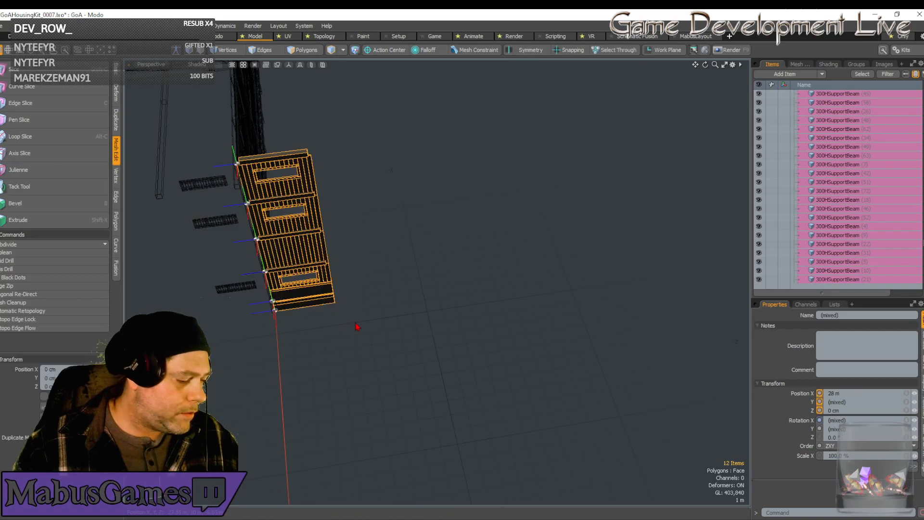
# Move the selected wall pieces 4 m along Z so they line up behind the window flaps.
pyautogui.moveTo(237, 242); pyautogui.dragTo(189, 248)
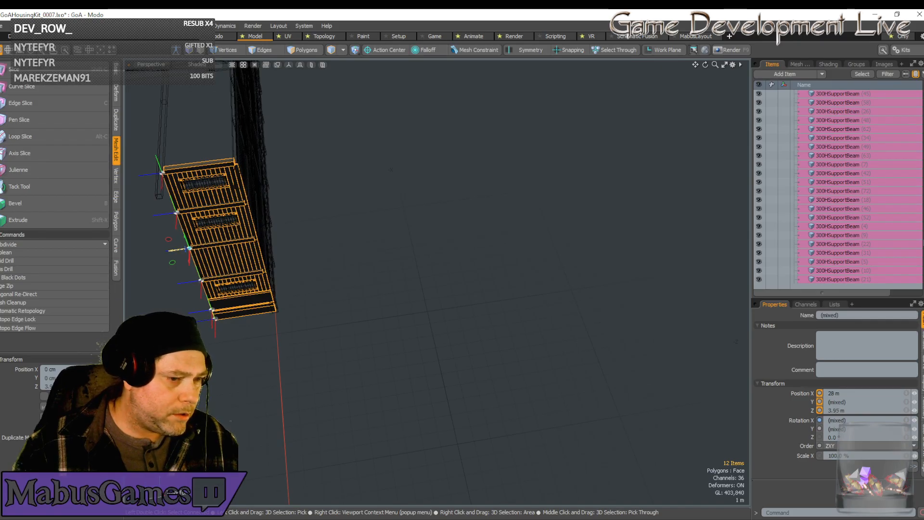
pyautogui.moveTo(189, 248); pyautogui.dragTo(188, 248)
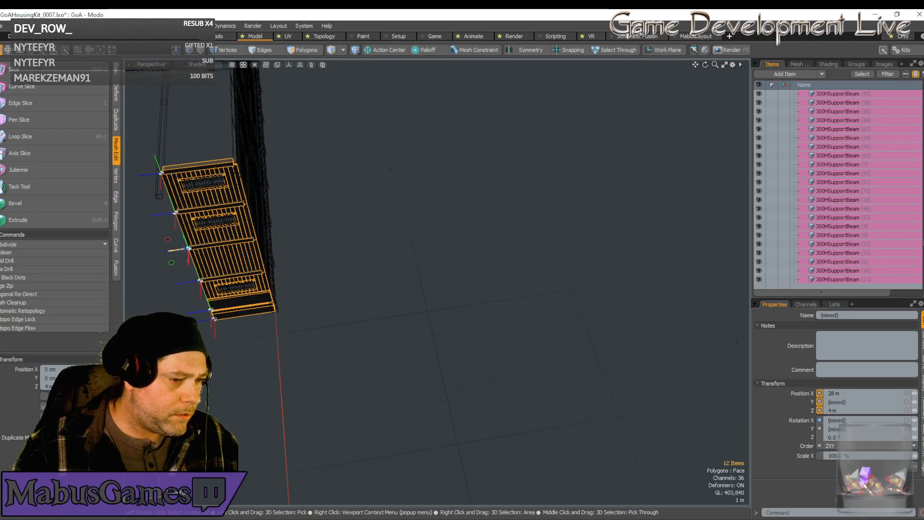
pyautogui.press('space')
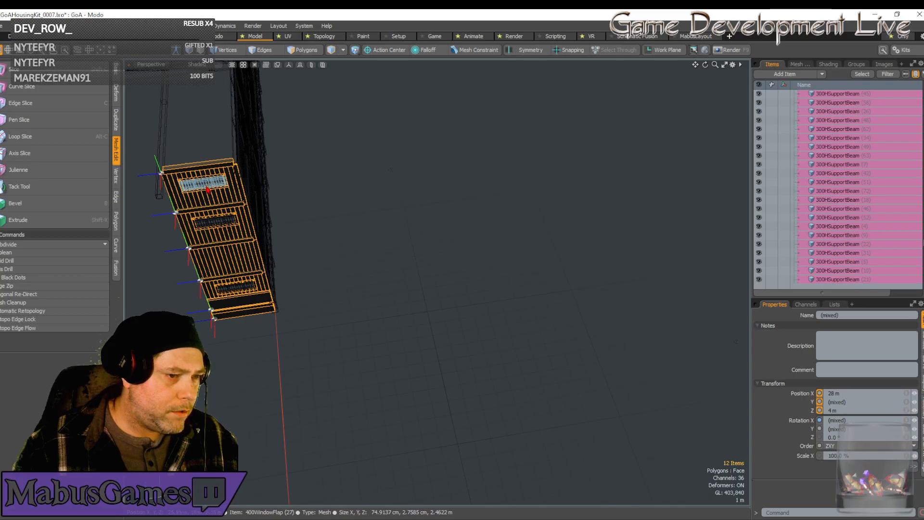
# Select only the three window flaps of the moved end wall bay.
pyautogui.click(204, 184)
pyautogui.keyDown('shift'); pyautogui.click(216, 224); pyautogui.keyUp('shift')
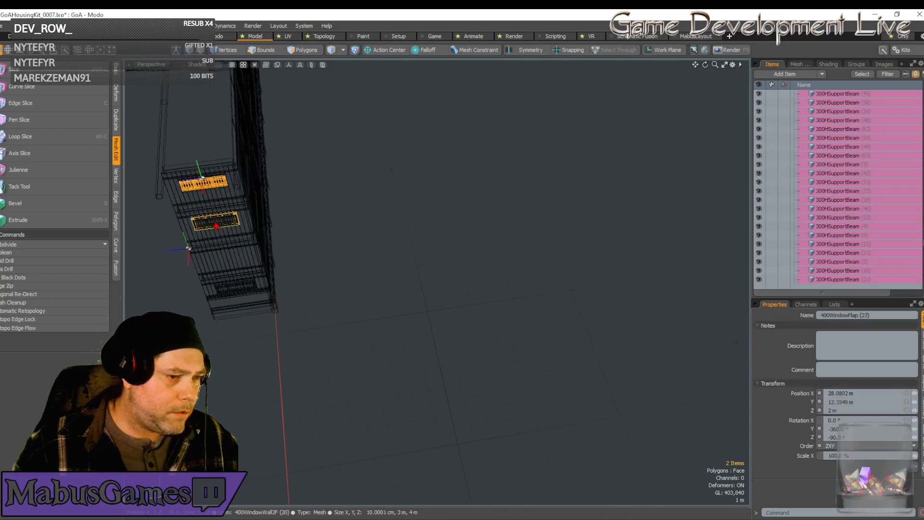
pyautogui.keyDown('shift'); pyautogui.click(244, 292); pyautogui.keyUp('shift')
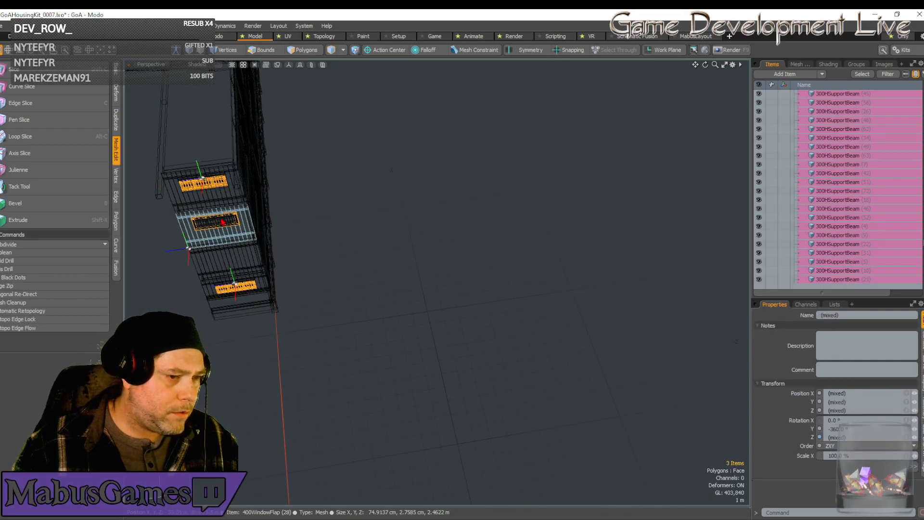
pyautogui.keyDown('ctrl'); pyautogui.click(244, 235); pyautogui.keyUp('ctrl')
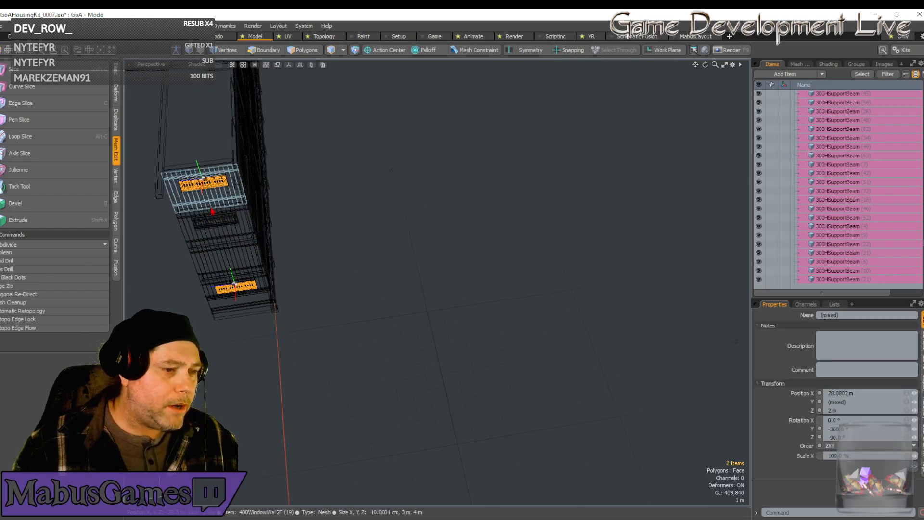
pyautogui.scroll(5, 220, 226)
pyautogui.keyDown('shift'); pyautogui.click(275, 237); pyautogui.keyUp('shift')
pyautogui.scroll(-6, 275, 237)
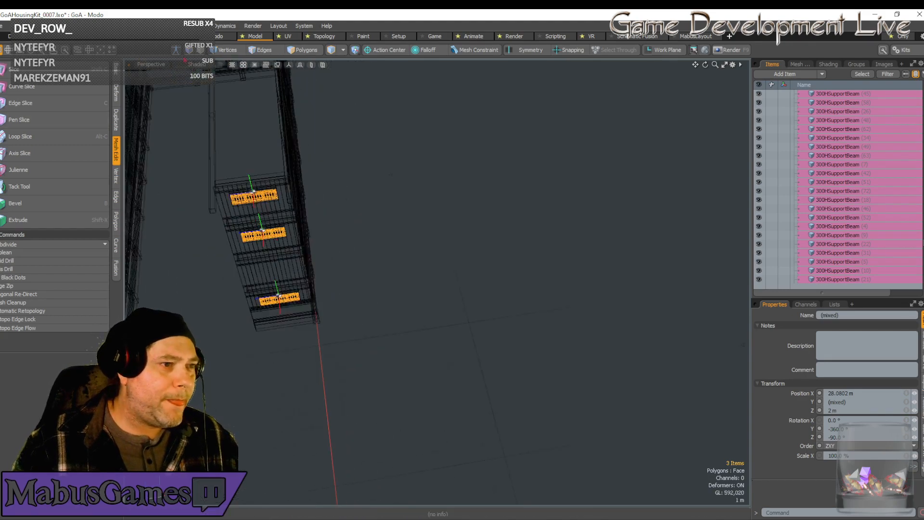
# Nudge the three window flaps by -400 um along X in the Front view to align them with their hinge pins.
pyautogui.click(149, 65)
pyautogui.click(148, 43)
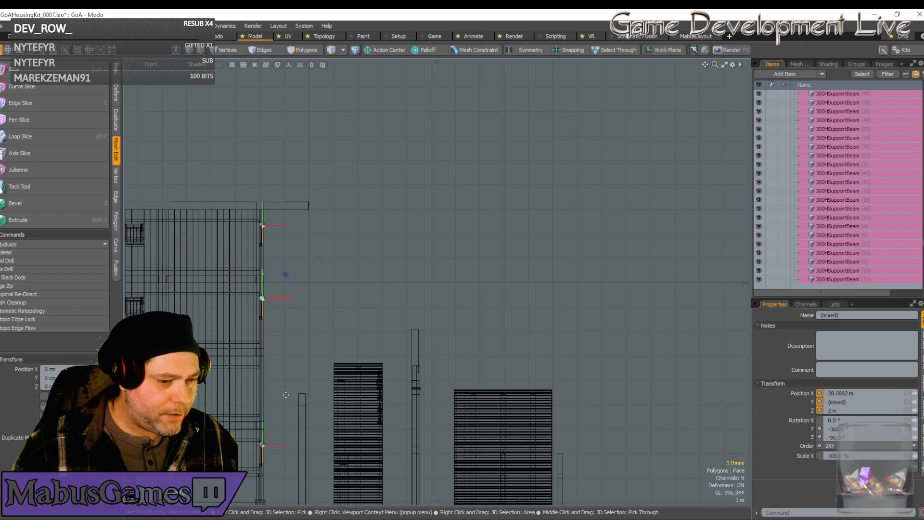
pyautogui.scroll(5, 279, 293)
pyautogui.press('w')
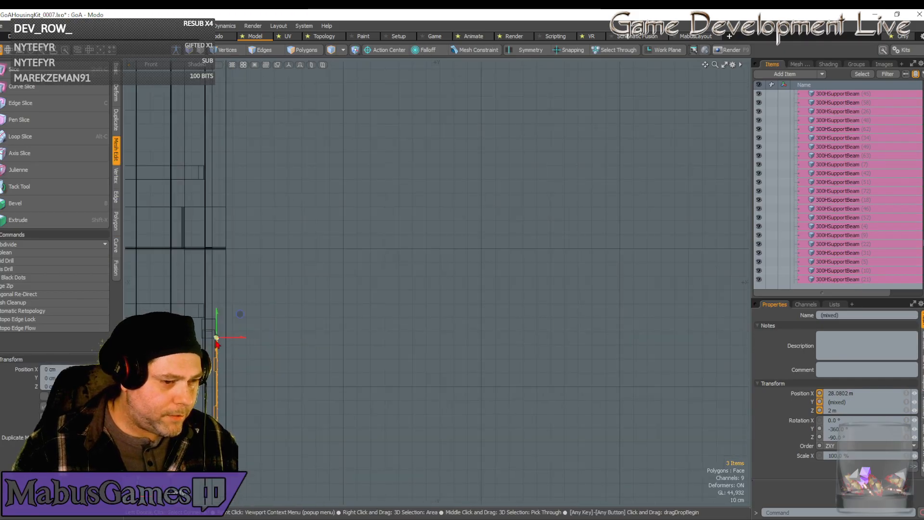
pyautogui.scroll(-5, 217, 342)
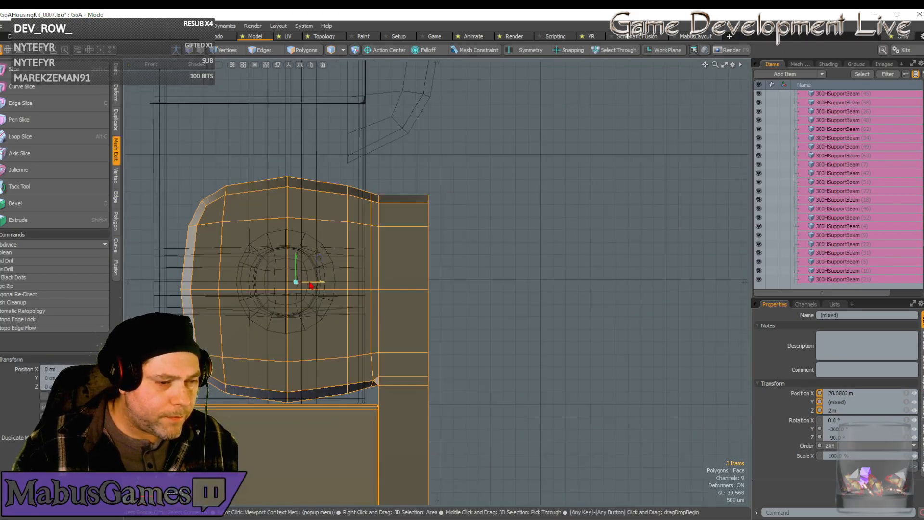
pyautogui.scroll(4, 272, 283)
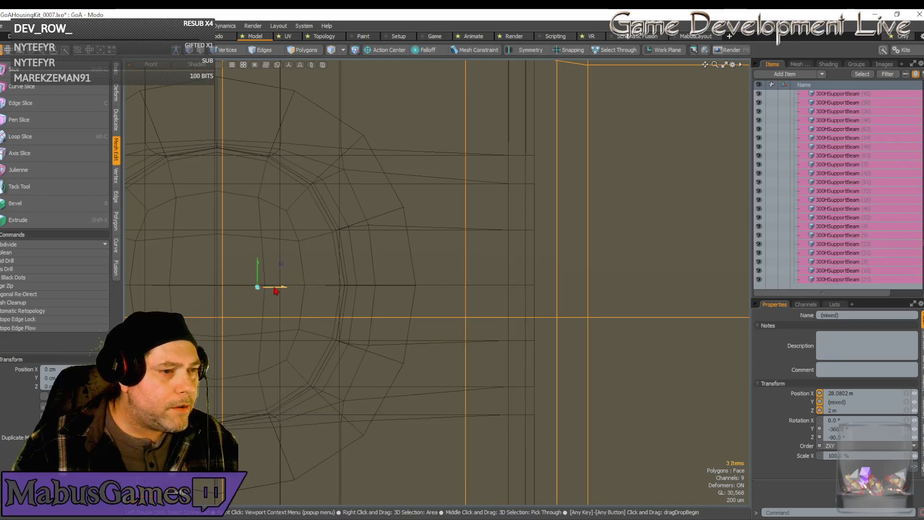
pyautogui.moveTo(280, 264); pyautogui.dragTo(275, 264)
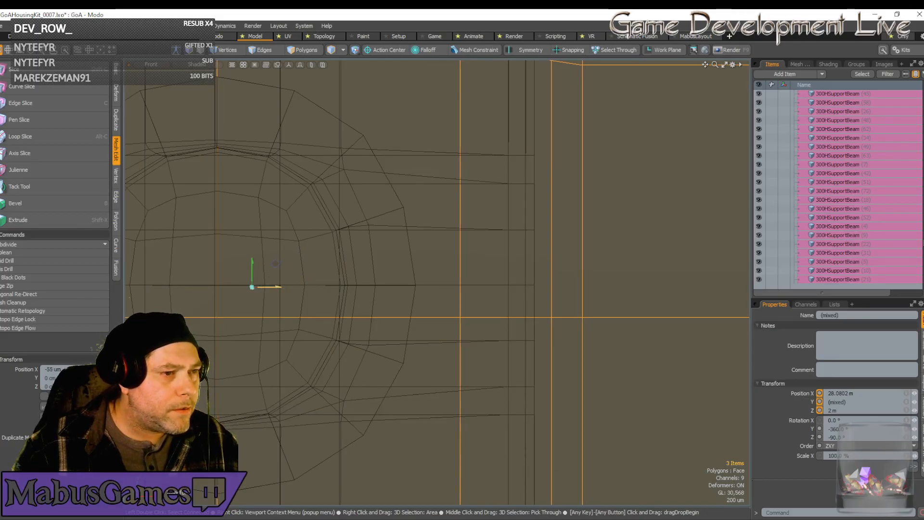
pyautogui.scroll(-2, 270, 292)
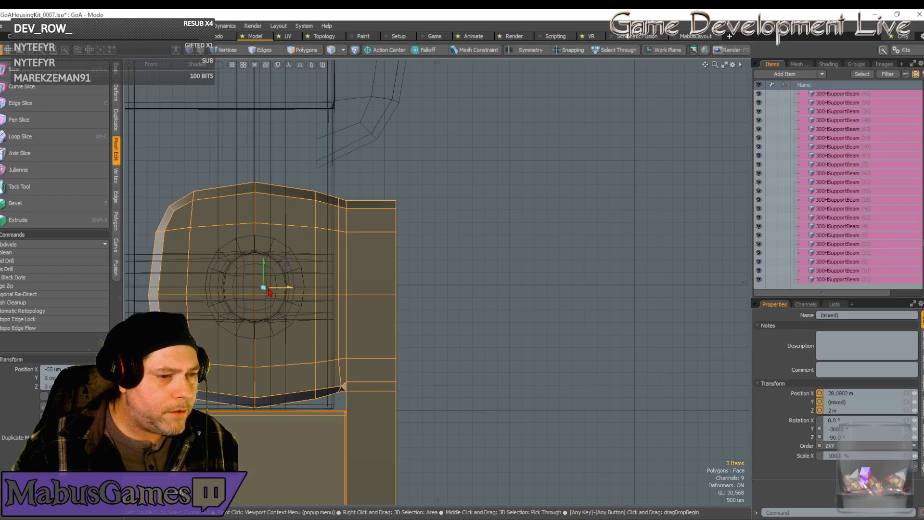
pyautogui.scroll(3, 244, 286)
pyautogui.moveTo(350, 298); pyautogui.dragTo(328, 297)
pyautogui.scroll(3, 295, 287)
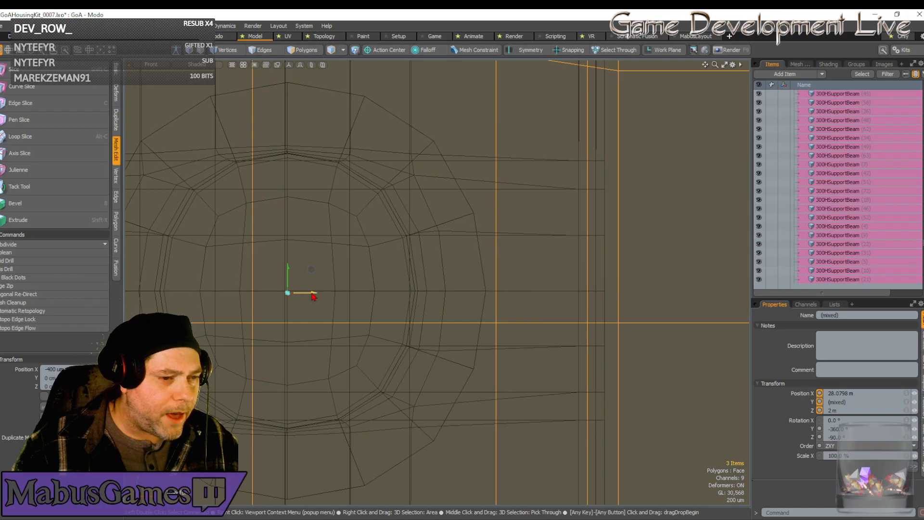
pyautogui.moveTo(299, 297); pyautogui.dragTo(298, 297)
pyautogui.scroll(-12, 298, 300)
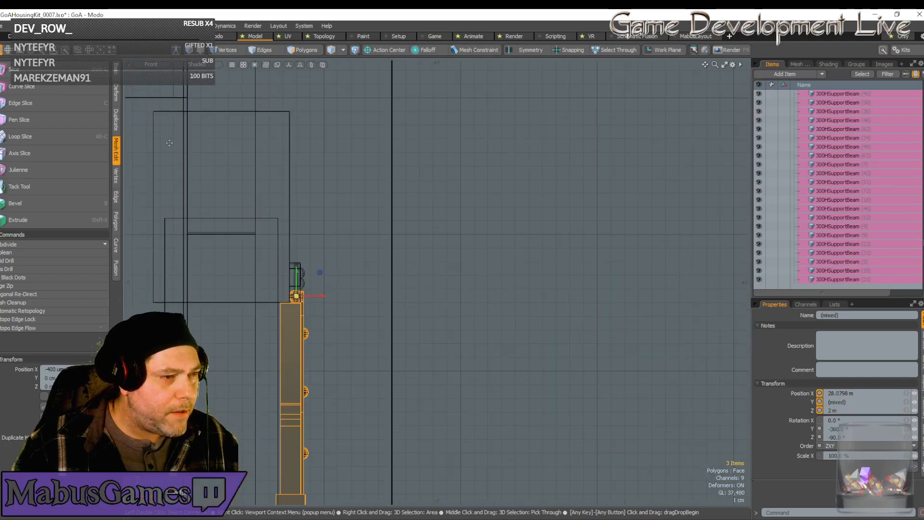
# Examine in the Left view how the window flap's hinge barrel sits between its bracket ends.
pyautogui.click(151, 64)
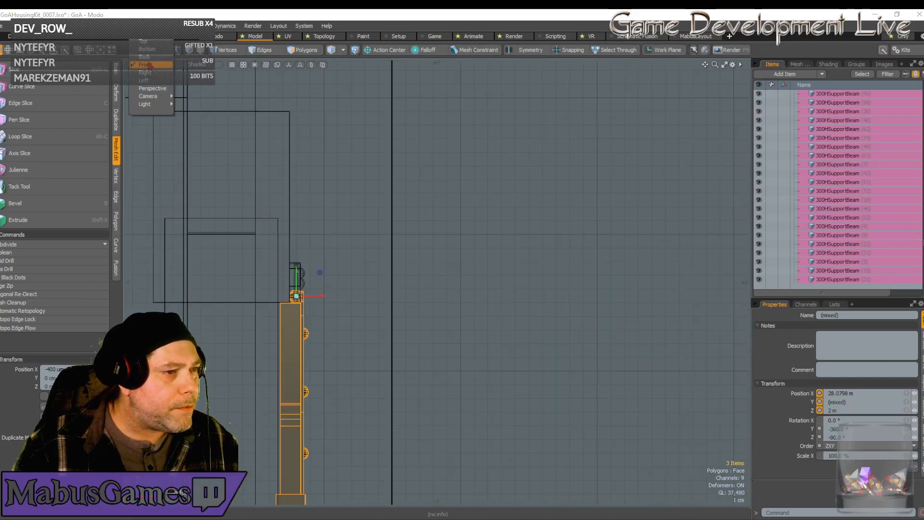
pyautogui.click(143, 80)
pyautogui.scroll(3, 399, 305)
pyautogui.scroll(-2, 400, 305)
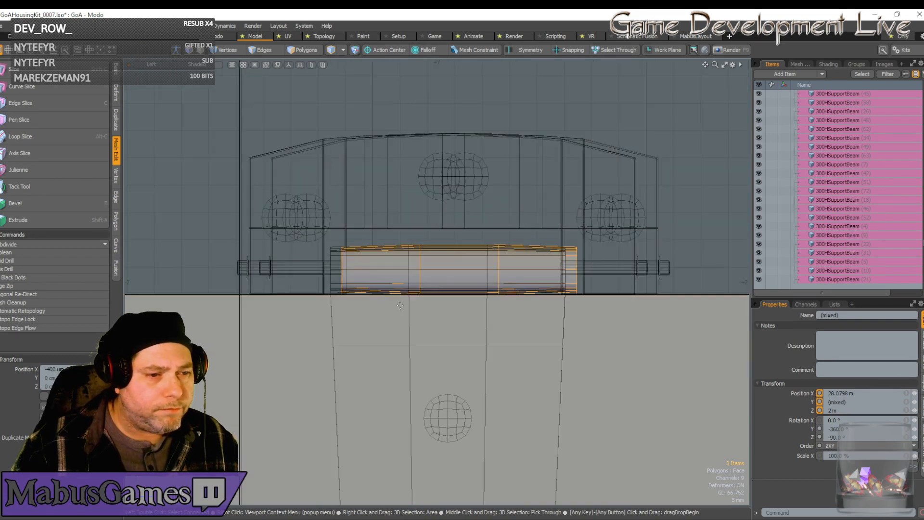
pyautogui.scroll(-8, 399, 305)
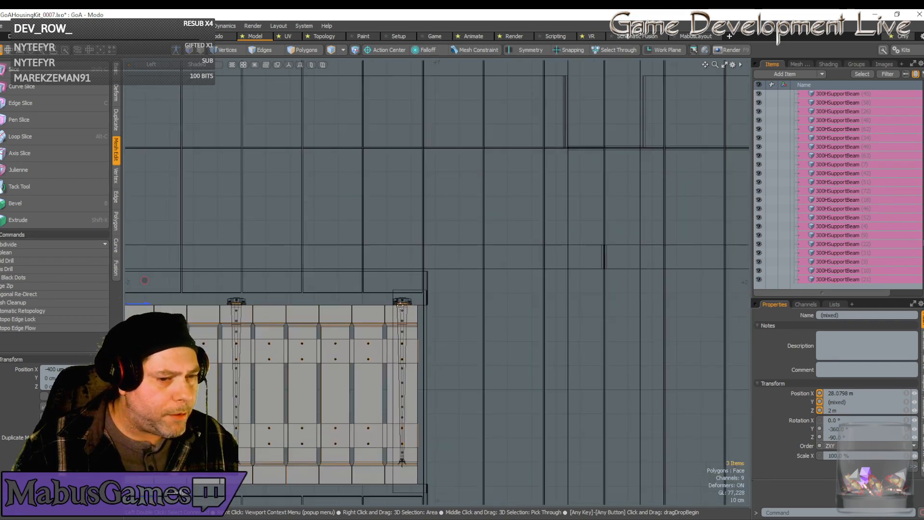
pyautogui.scroll(8, 400, 305)
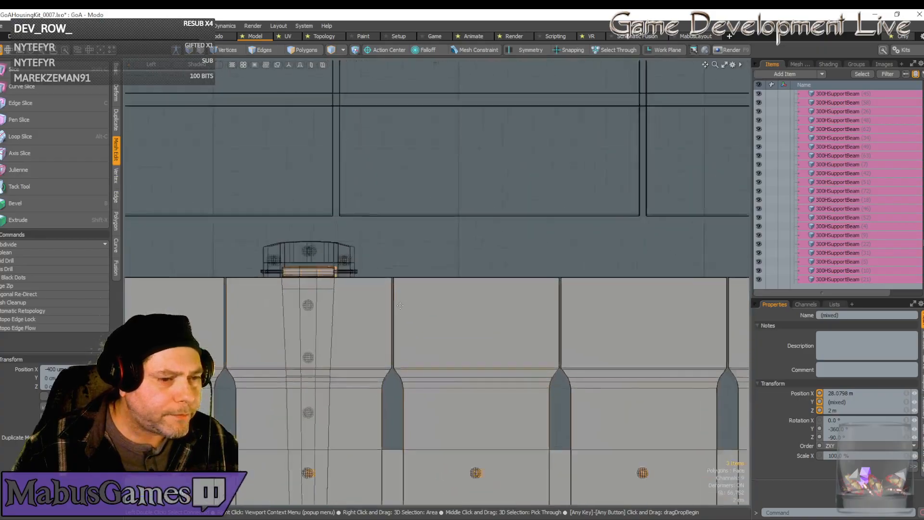
pyautogui.scroll(2, 400, 305)
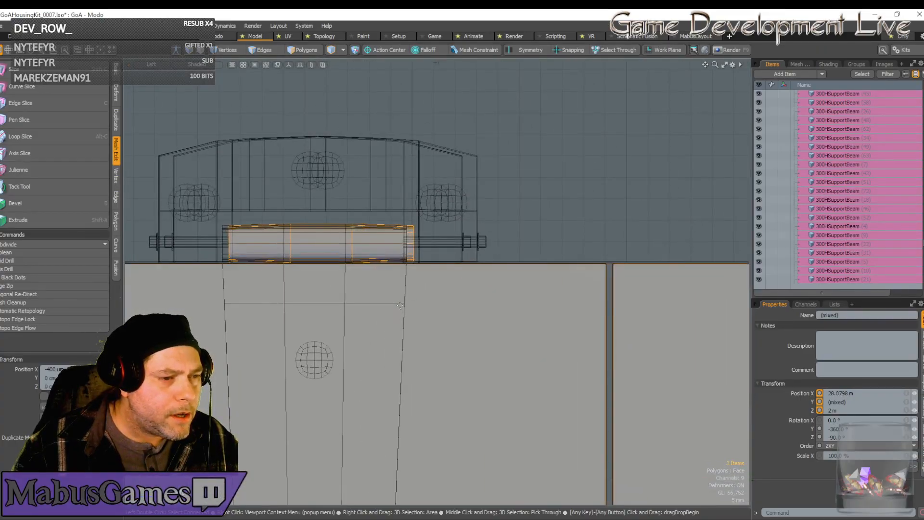
# Shift the three window flaps 1 mm along Z in the Top view to centre them in their hinges, at Position Z 2.001 m.
pyautogui.click(151, 64)
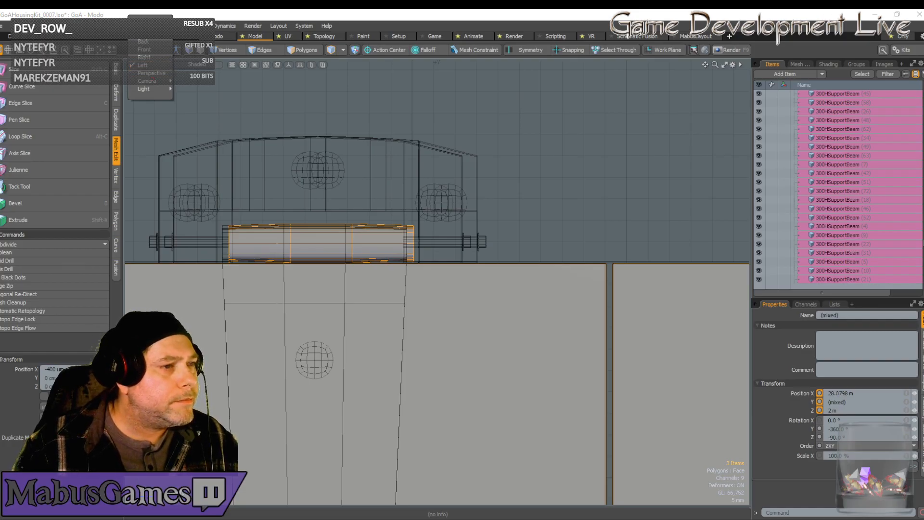
pyautogui.click(145, 26)
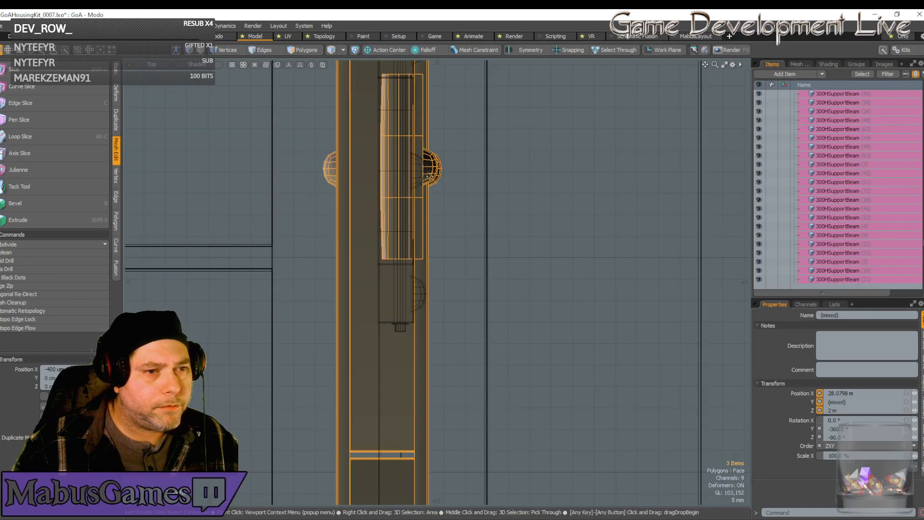
pyautogui.scroll(-4, 427, 178)
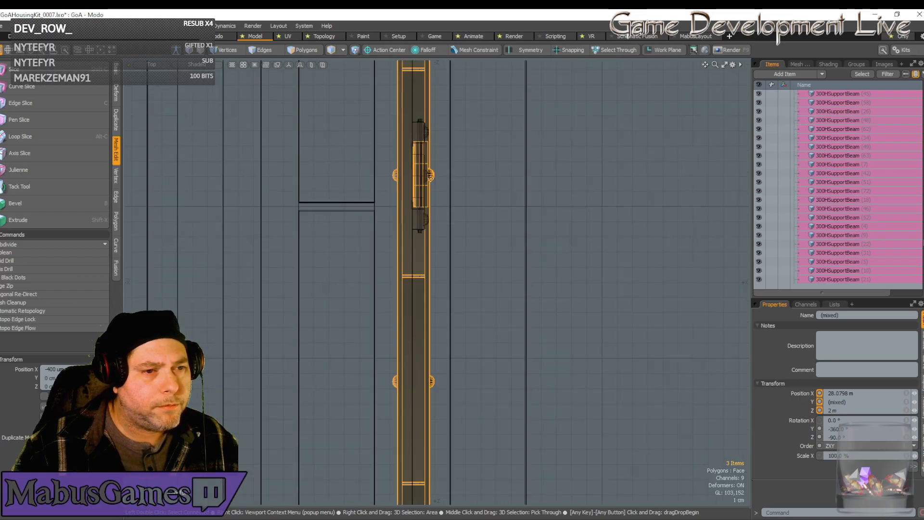
pyautogui.scroll(-4, 430, 175)
pyautogui.scroll(-4, 430, 178)
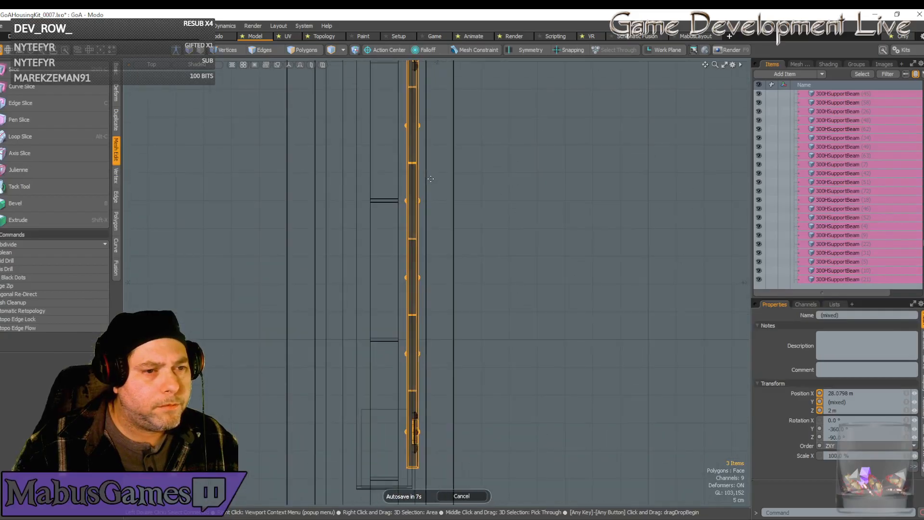
pyautogui.press('w')
pyautogui.scroll(5, 430, 179)
pyautogui.scroll(4, 430, 179)
pyautogui.scroll(5, 386, 186)
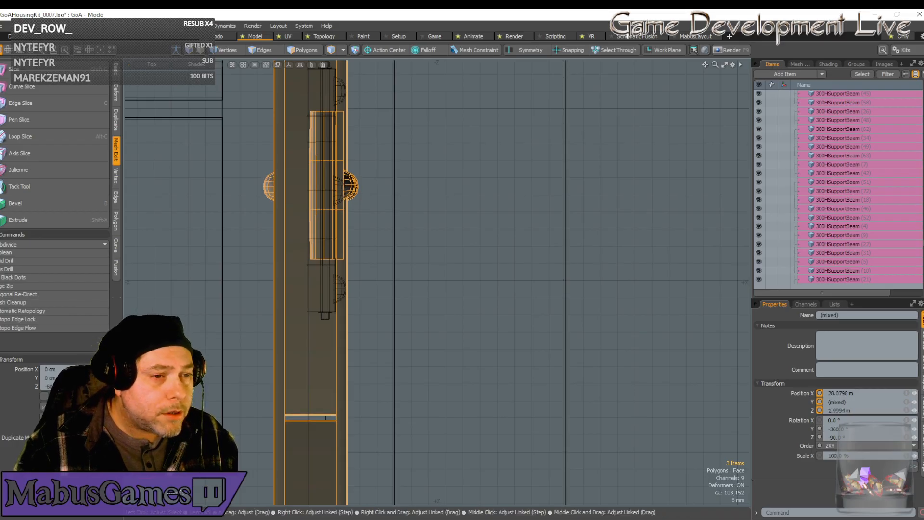
pyautogui.moveTo(104, 386); pyautogui.dragTo(110, 387)
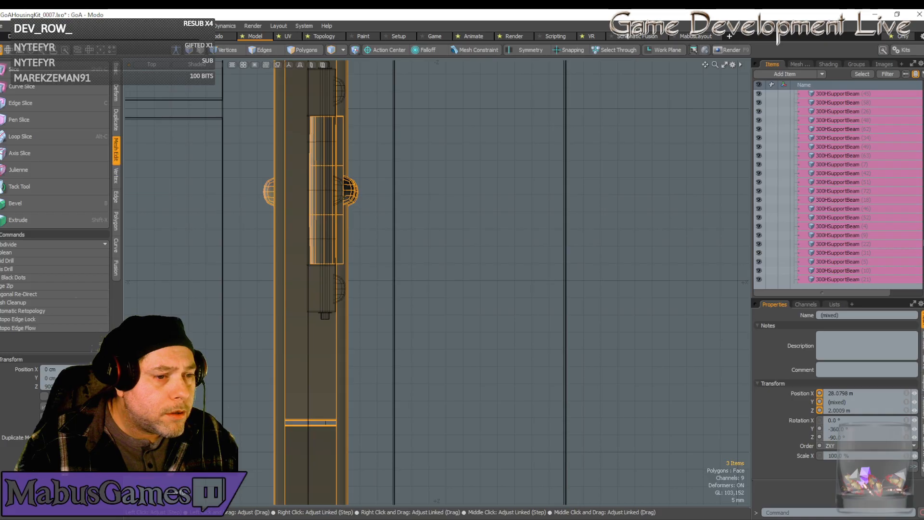
pyautogui.moveTo(109, 387); pyautogui.dragTo(108, 387)
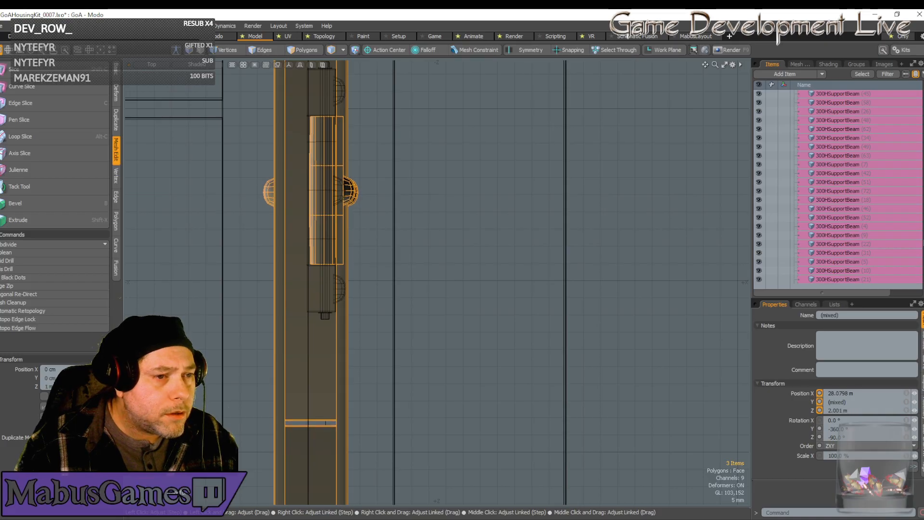
# Save all open scenes and return the viewport to the Perspective view.
pyautogui.click(3, 25)
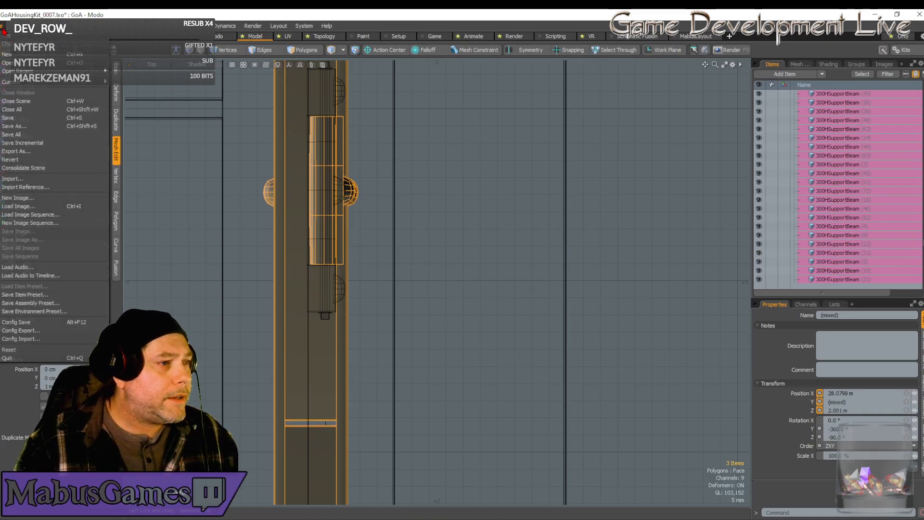
pyautogui.click(13, 135)
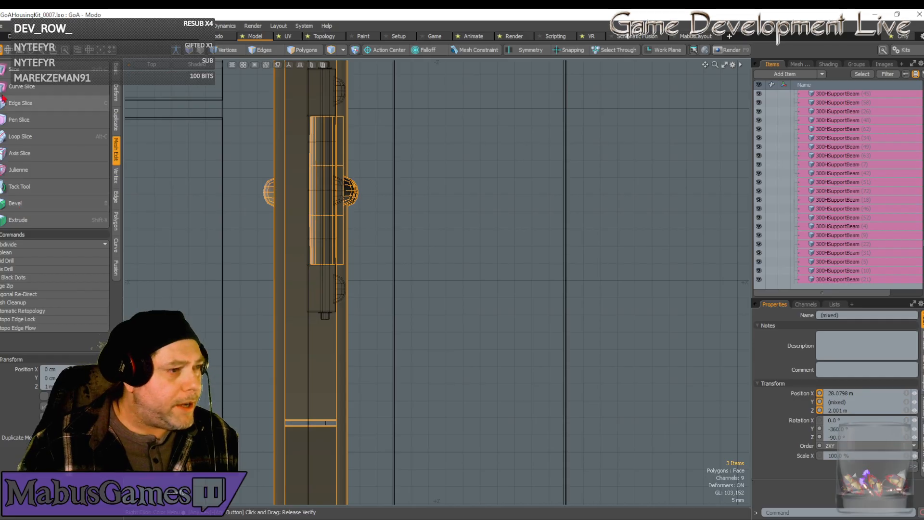
pyautogui.click(142, 67)
pyautogui.click(145, 104)
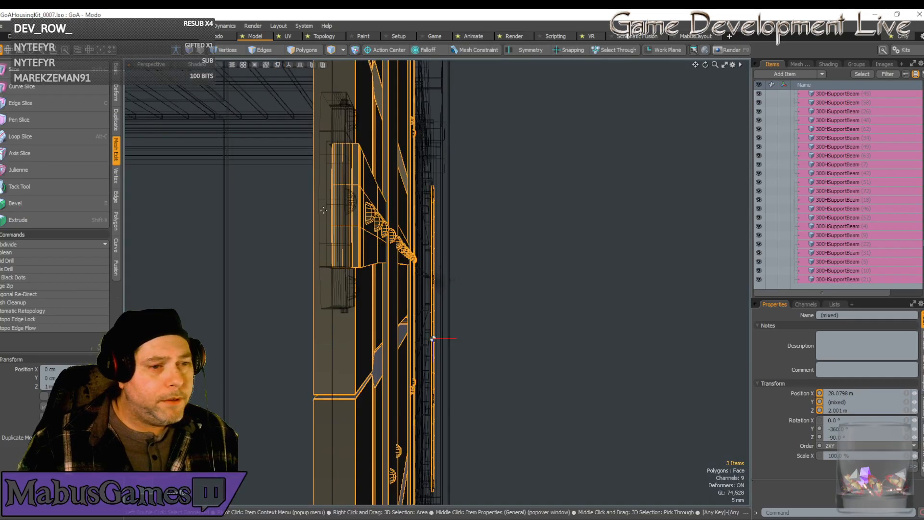
# Select the complete four-storey end wall bay, including its wall panels, window frames, window flaps and support beams.
pyautogui.hotkey('shift', 'a')
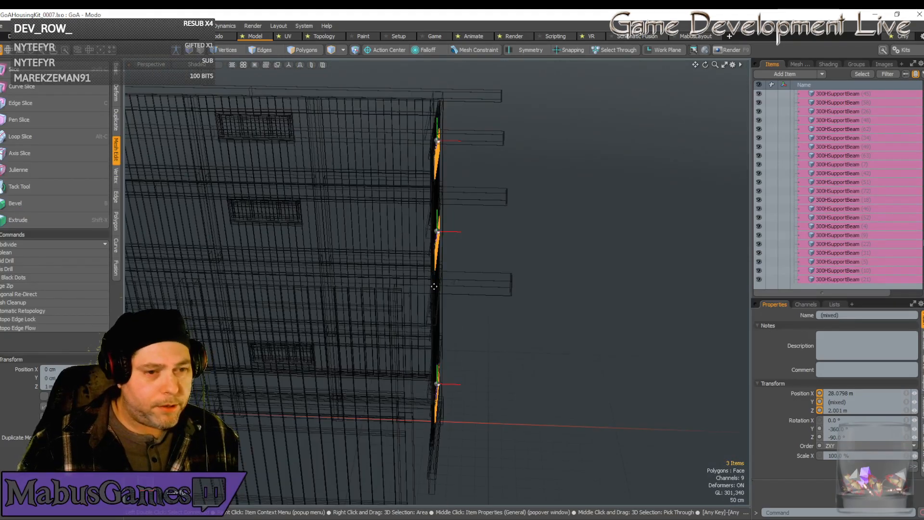
pyautogui.keyDown('alt'); pyautogui.moveTo(440, 291); pyautogui.dragTo(333, 324); pyautogui.keyUp('alt')
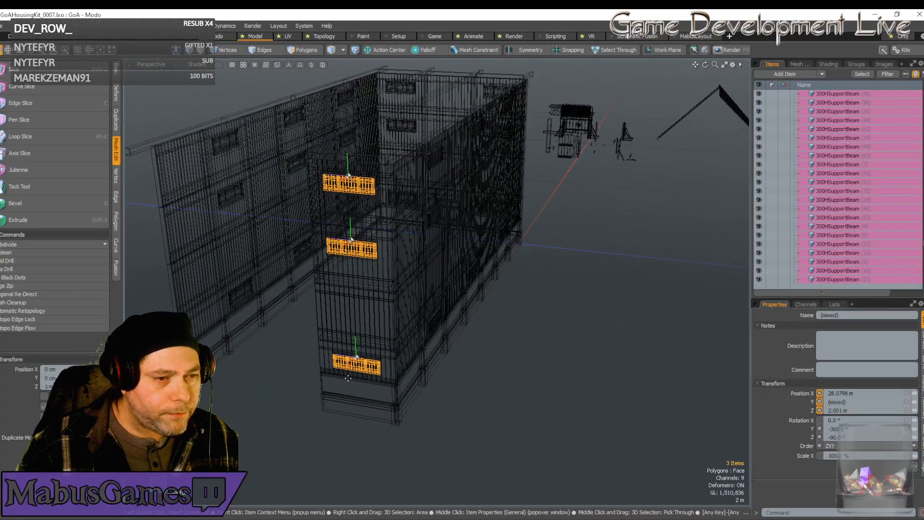
pyautogui.keyDown('alt'); pyautogui.moveTo(361, 162); pyautogui.dragTo(380, 219); pyautogui.keyUp('alt')
pyautogui.press('w')
pyautogui.keyDown('alt'); pyautogui.moveTo(382, 270); pyautogui.dragTo(364, 228); pyautogui.keyUp('alt')
pyautogui.press('space')
pyautogui.moveTo(406, 202); pyautogui.dragTo(428, 450, button='right')
pyautogui.moveTo(445, 417)
pyautogui.mouseDown()
pyautogui.moveTo(432, 402)
pyautogui.moveTo(424, 219)
pyautogui.mouseUp()
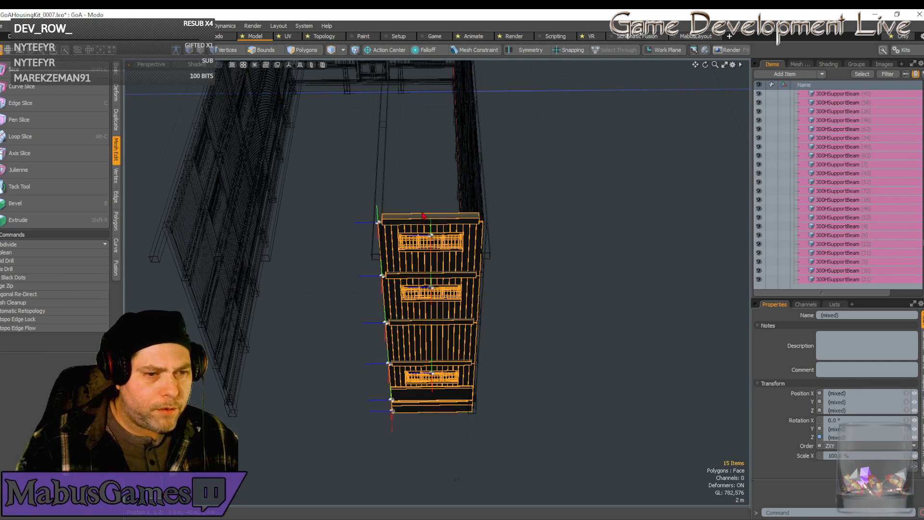
pyautogui.keyDown('shift'); pyautogui.moveTo(478, 418); pyautogui.dragTo(490, 292); pyautogui.keyUp('shift')
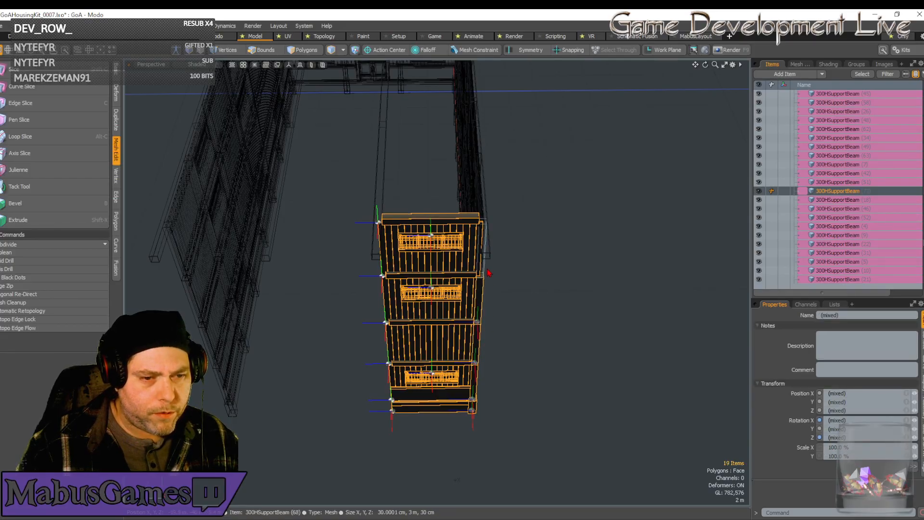
pyautogui.keyDown('shift'); pyautogui.click(490, 276); pyautogui.keyUp('shift')
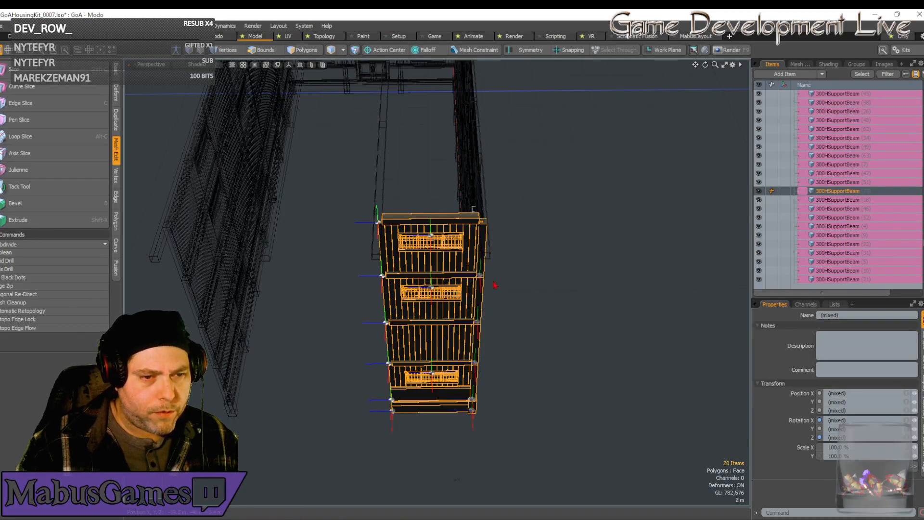
# Check the navigation style options in the 3D Mouse Settings and close the settings.
pyautogui.press('Menu')
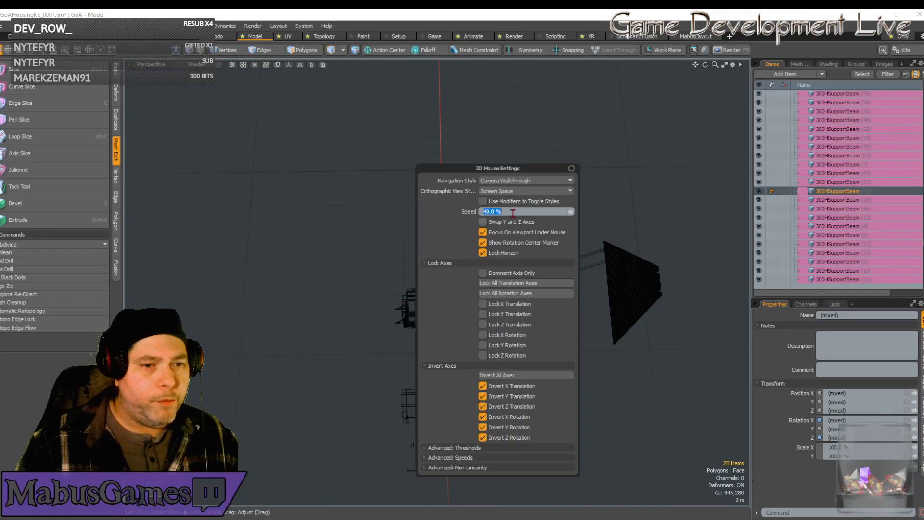
pyautogui.click(527, 180)
pyautogui.click(528, 182)
pyautogui.click(527, 181)
pyautogui.click(524, 174)
pyautogui.click(571, 169)
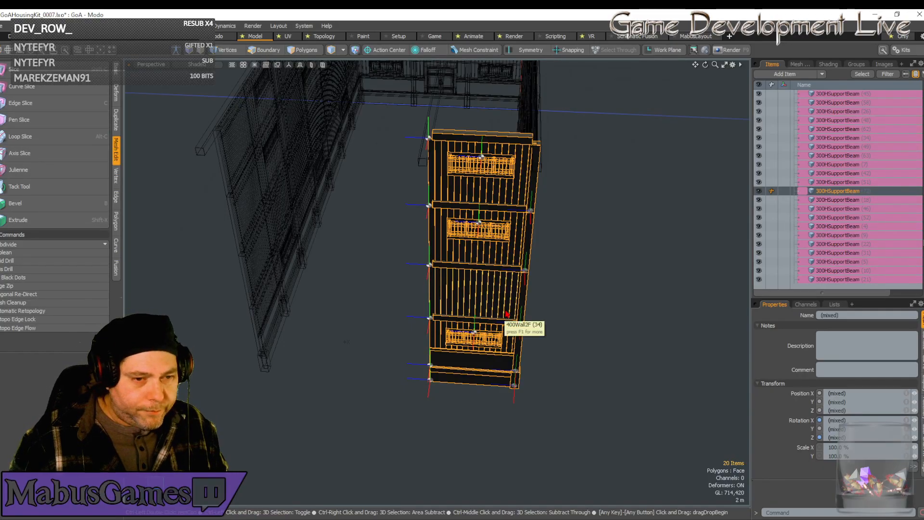
# Duplicate the selected wall bay twice in a row across the building's open end, offsetting each copy 4 m along Z.
pyautogui.hotkey('ctrl', 'd')
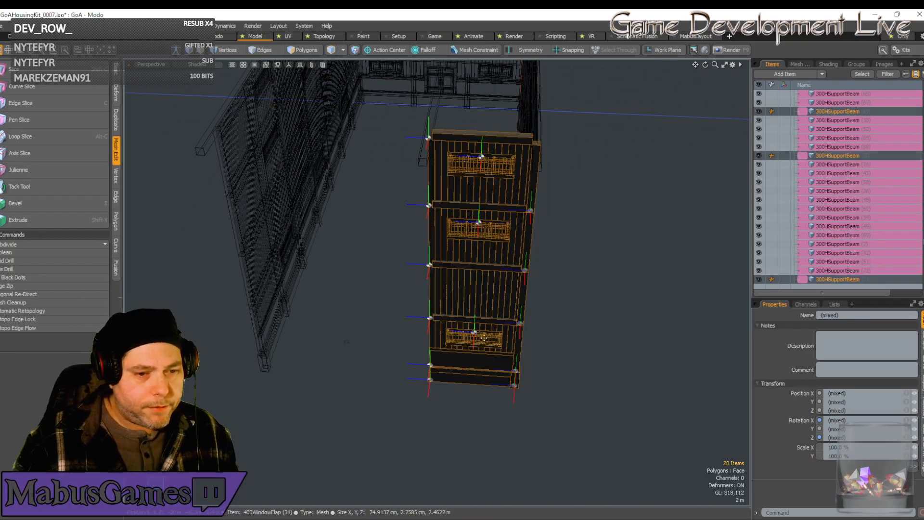
pyautogui.moveTo(494, 205); pyautogui.dragTo(392, 204)
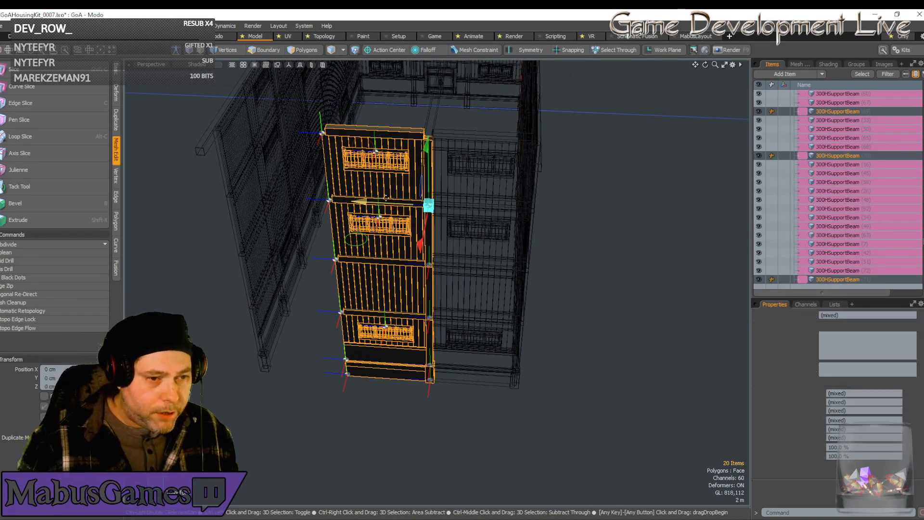
pyautogui.hotkey('ctrl', 'd')
pyautogui.moveTo(387, 203); pyautogui.dragTo(287, 198)
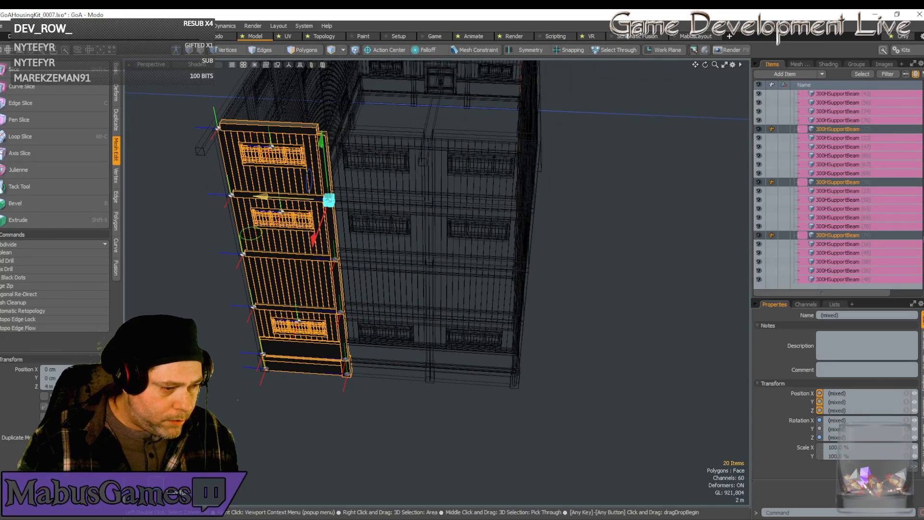
pyautogui.scroll(-10, 306, 218)
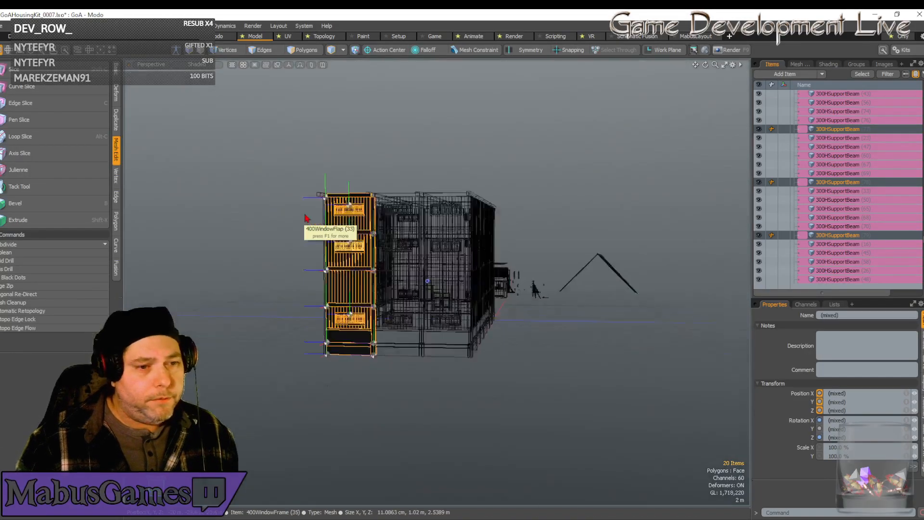
pyautogui.scroll(10, 306, 218)
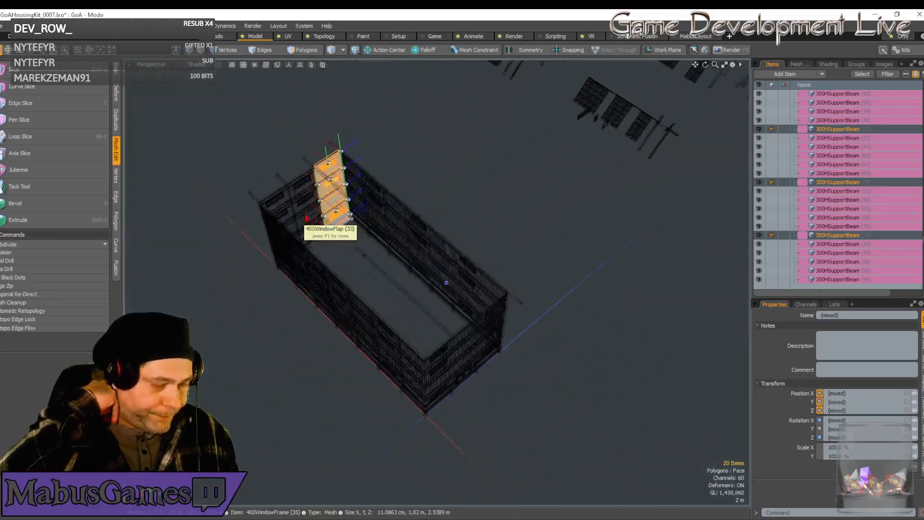
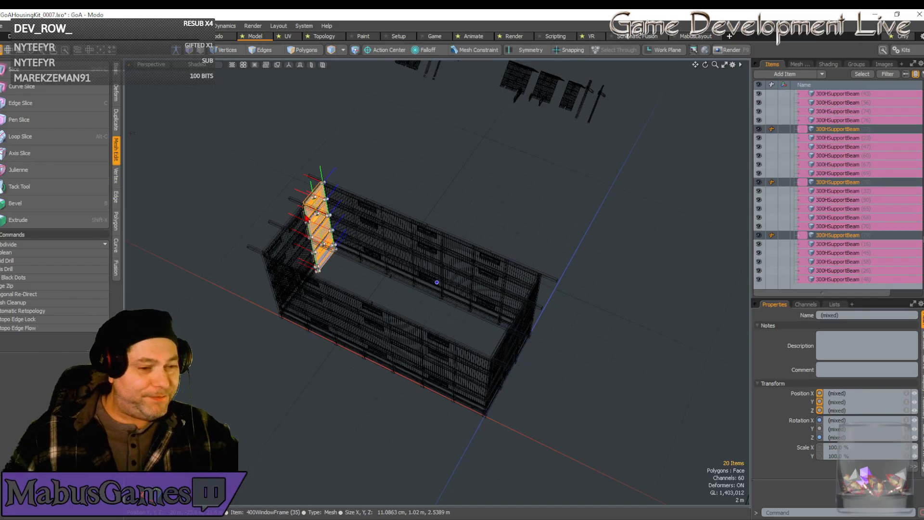
# Delete the window wall panels, window frames and window flaps from the two outer ground-floor bays of the end wall.
pyautogui.keyDown('alt'); pyautogui.moveTo(307, 218); pyautogui.dragTo(246, 202); pyautogui.keyUp('alt')
pyautogui.scroll(10, 247, 202)
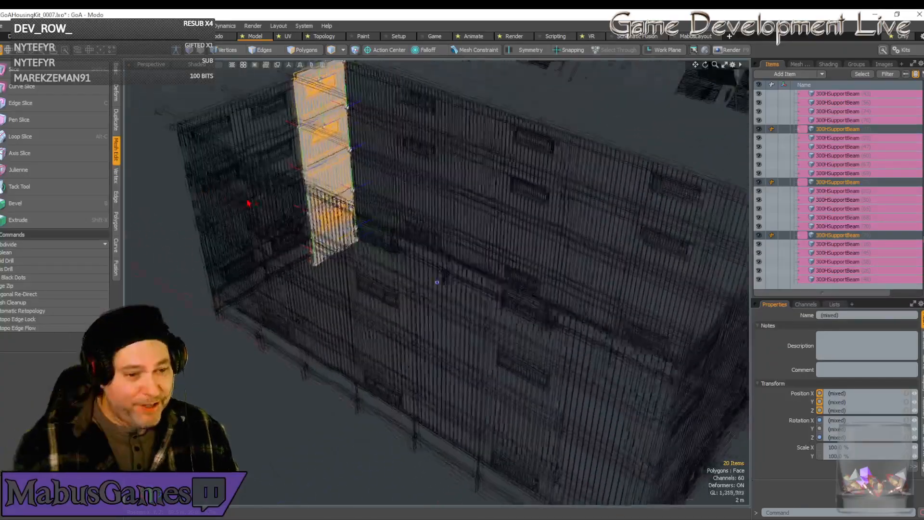
pyautogui.scroll(-10, 249, 202)
pyautogui.keyDown('alt'); pyautogui.moveTo(355, 281); pyautogui.dragTo(357, 281); pyautogui.keyUp('alt')
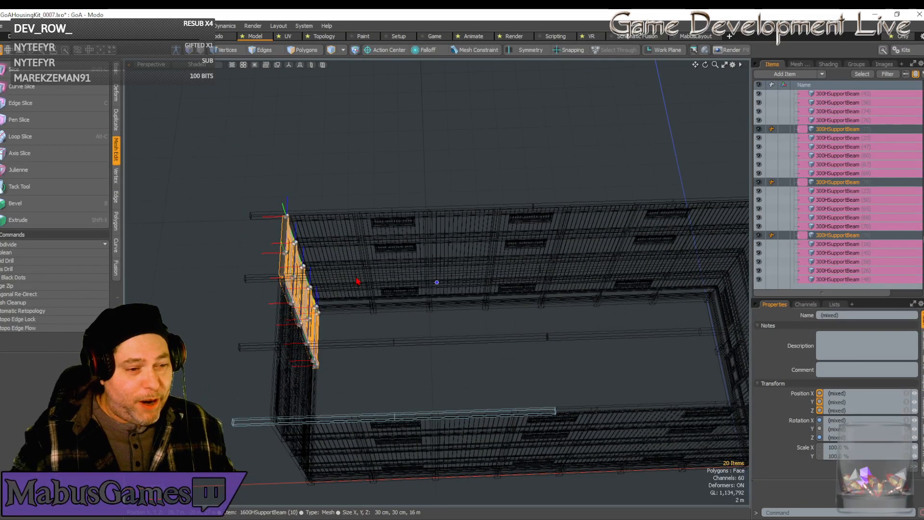
pyautogui.keyDown('alt'); pyautogui.moveTo(335, 233); pyautogui.dragTo(463, 359); pyautogui.keyUp('alt')
pyautogui.scroll(-4, 331, 232)
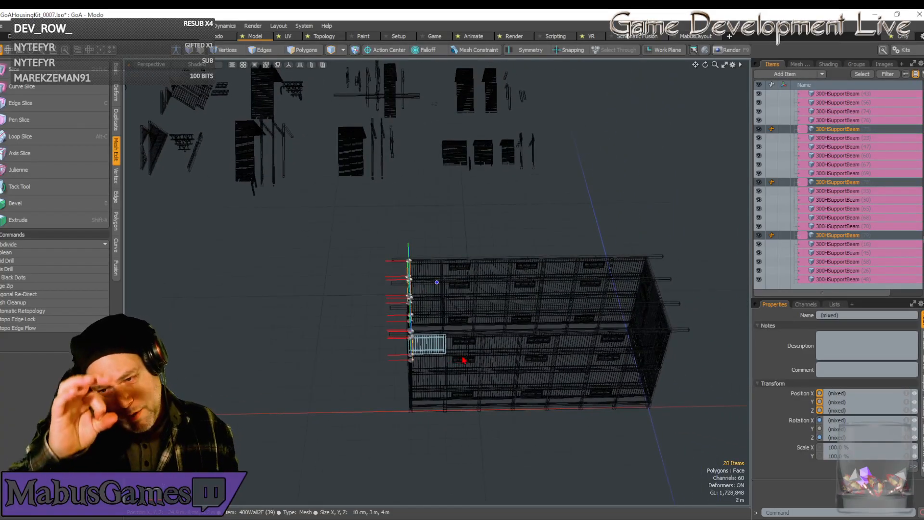
pyautogui.keyDown('alt'); pyautogui.moveTo(463, 360); pyautogui.dragTo(428, 305); pyautogui.keyUp('alt')
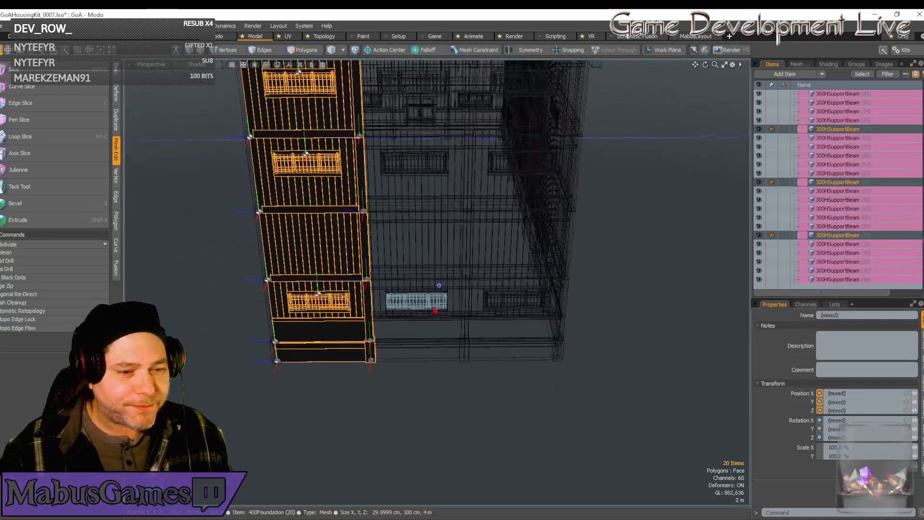
pyautogui.click(510, 308)
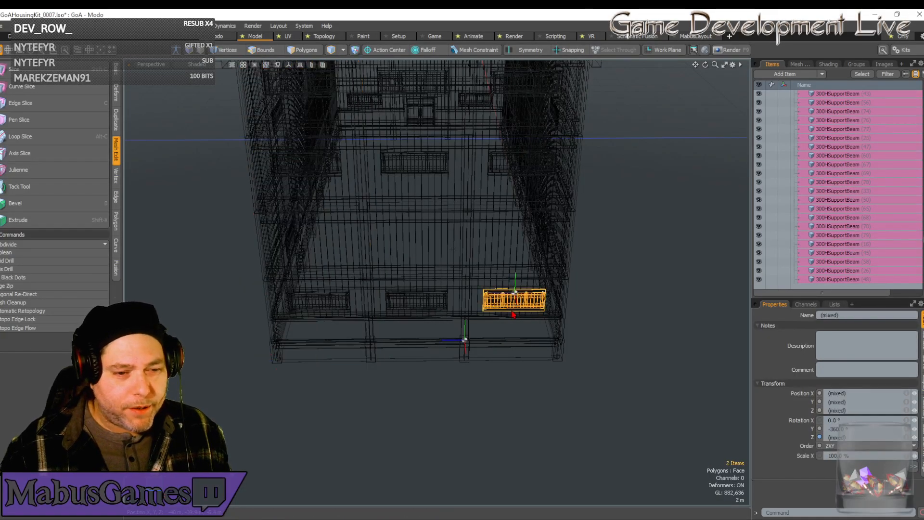
pyautogui.keyDown('shift'); pyautogui.click(464, 337); pyautogui.keyUp('shift')
pyautogui.keyDown('shift'); pyautogui.click(328, 301); pyautogui.keyUp('shift')
pyautogui.keyDown('shift'); pyautogui.click(317, 332); pyautogui.keyUp('shift')
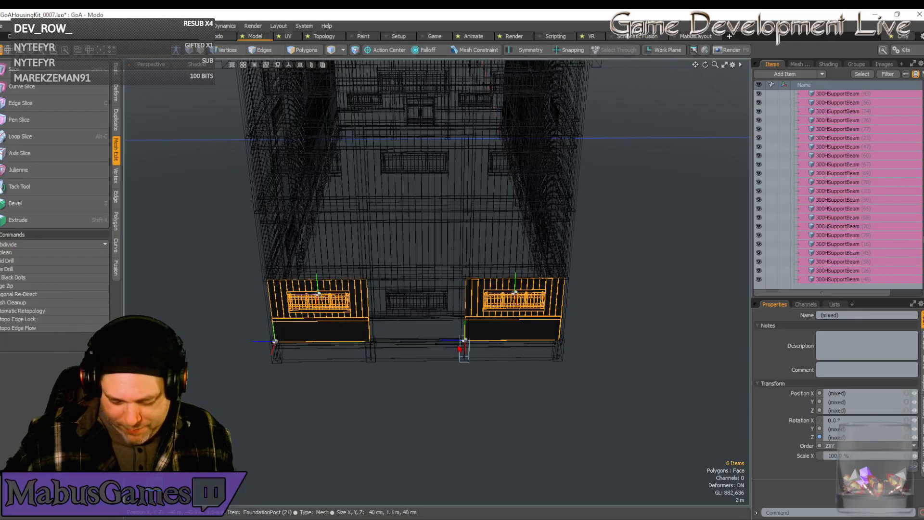
pyautogui.press('Delete')
# Duplicate the plain ground-floor wall panel beside the building's open corner and rotate the copy -90° around Y.
pyautogui.keyDown('alt'); pyautogui.moveTo(459, 349); pyautogui.dragTo(483, 345); pyautogui.keyUp('alt')
pyautogui.click(484, 345)
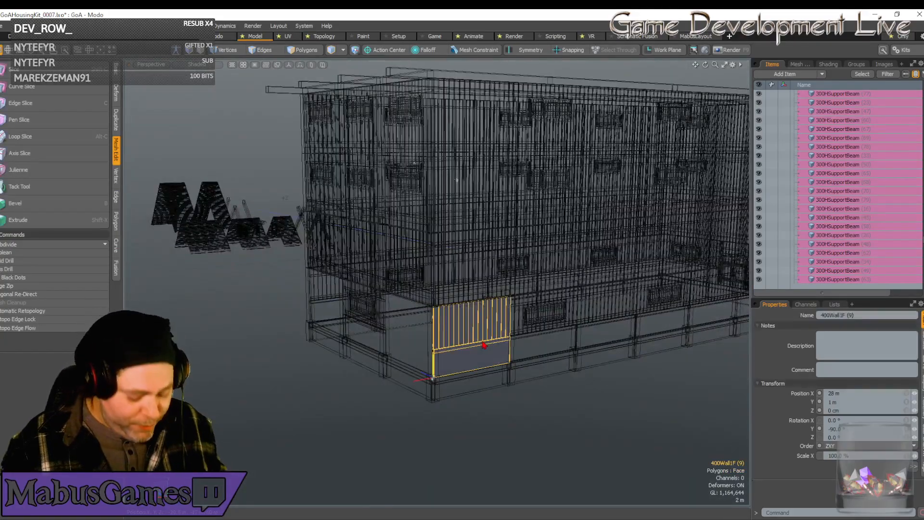
pyautogui.hotkey('ctrl', 'd')
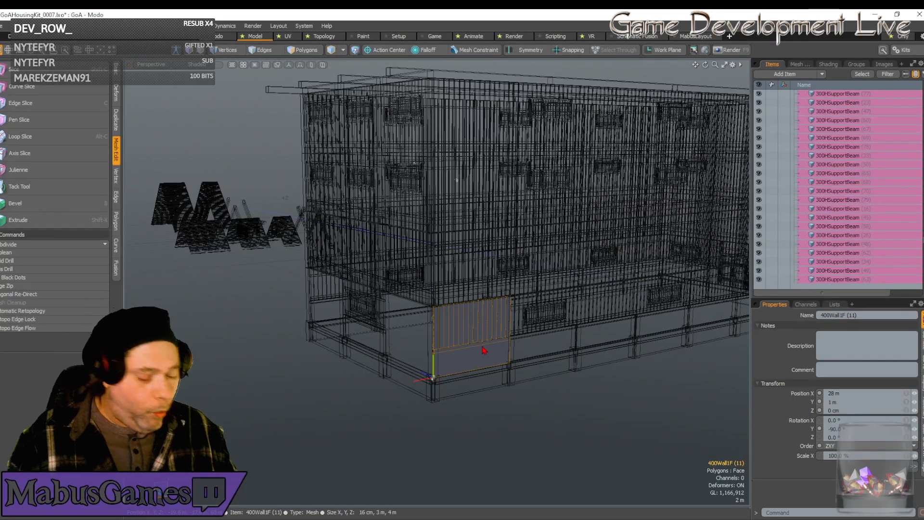
pyautogui.press('e')
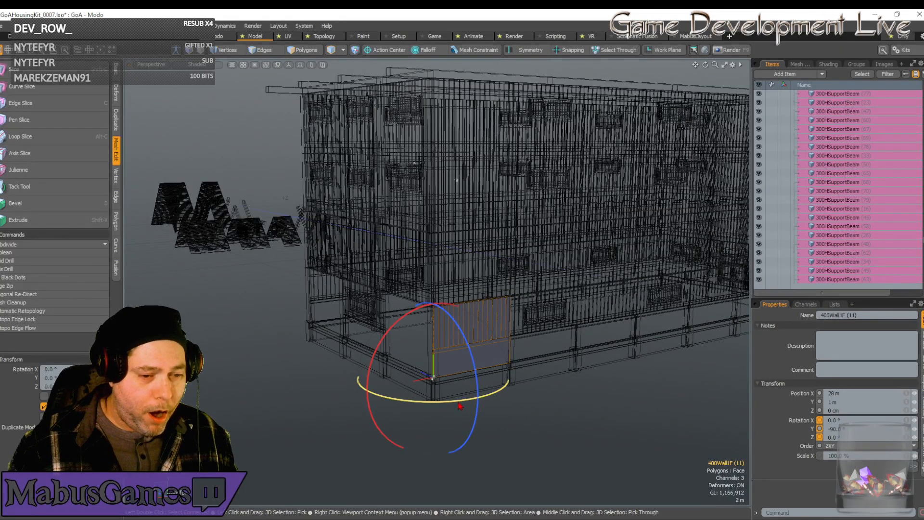
pyautogui.moveTo(453, 397); pyautogui.dragTo(392, 381)
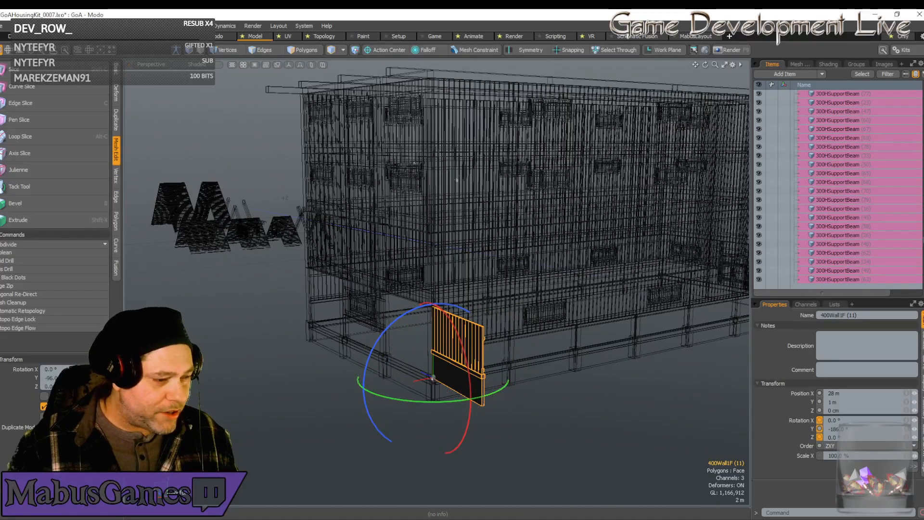
pyautogui.click(50, 379)
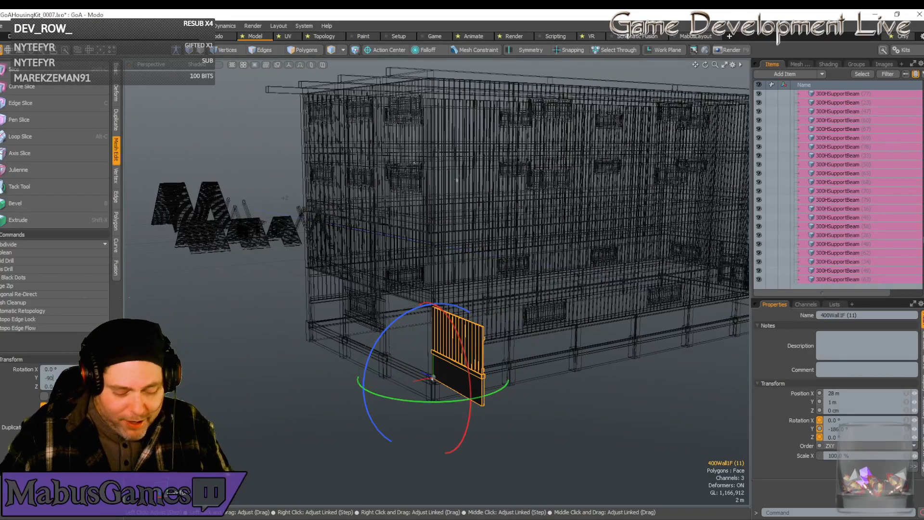
pyautogui.write('-90')
pyautogui.press('Return')
# Move the rotated wall panel 4 m along Z to fill the first open ground-floor bay of the end wall.
pyautogui.press('w')
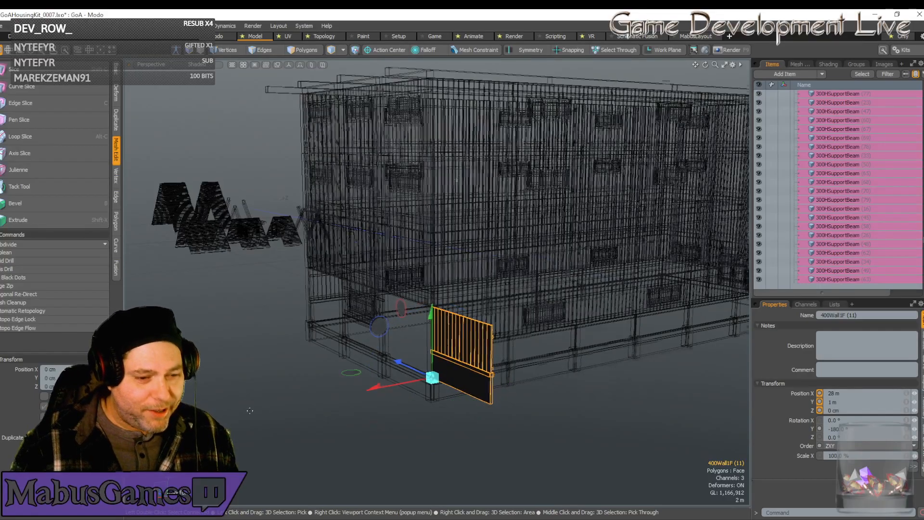
pyautogui.scroll(-6, 337, 431)
pyautogui.keyDown('alt'); pyautogui.moveTo(336, 430); pyautogui.dragTo(278, 389); pyautogui.keyUp('alt')
pyautogui.scroll(6, 367, 380)
pyautogui.press('w')
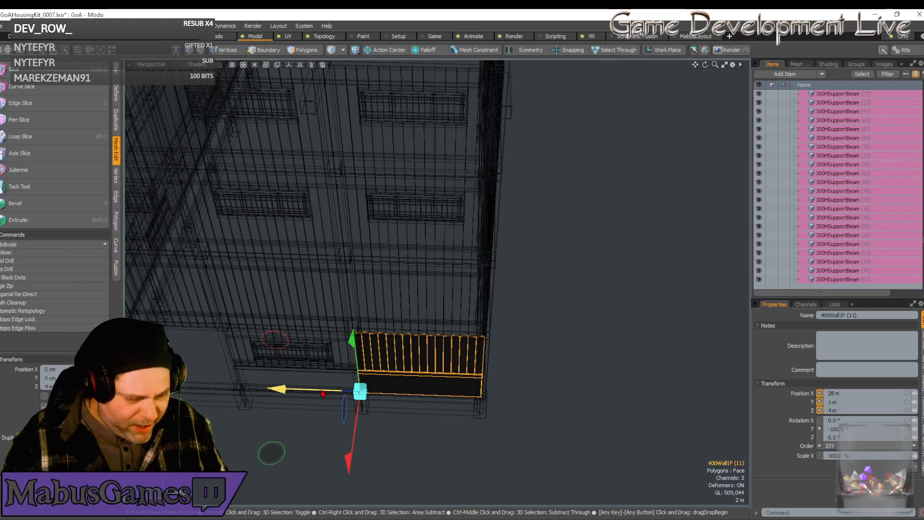
# Duplicate the plain end-wall panel 8 m along Z into the open ground-floor bay at the opposite corner.
pyautogui.hotkey('ctrl', 'd')
pyautogui.moveTo(304, 394); pyautogui.dragTo(84, 392)
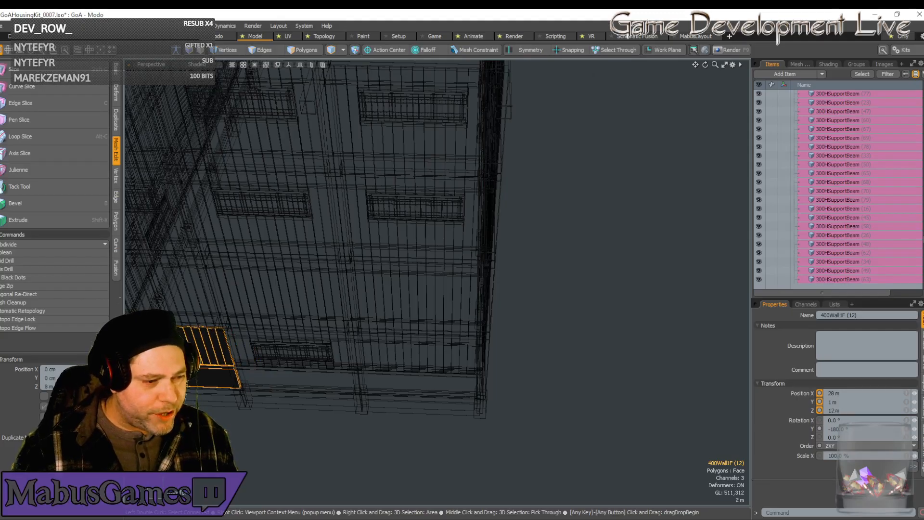
pyautogui.press('space')
# Clear the selection and examine the building's walls, ends and top beams from all sides, including in shaded view.
pyautogui.keyDown('alt'); pyautogui.moveTo(438, 282); pyautogui.dragTo(423, 327); pyautogui.keyUp('alt')
pyautogui.scroll(-4, 437, 282)
pyautogui.moveTo(274, 385)
pyautogui.keyDown('alt'); pyautogui.mouseDown()
pyautogui.moveTo(288, 389)
pyautogui.moveTo(266, 395)
pyautogui.mouseUp(); pyautogui.keyUp('alt')
pyautogui.scroll(4, 288, 388)
pyautogui.keyDown('alt'); pyautogui.moveTo(305, 326); pyautogui.dragTo(402, 332); pyautogui.keyUp('alt')
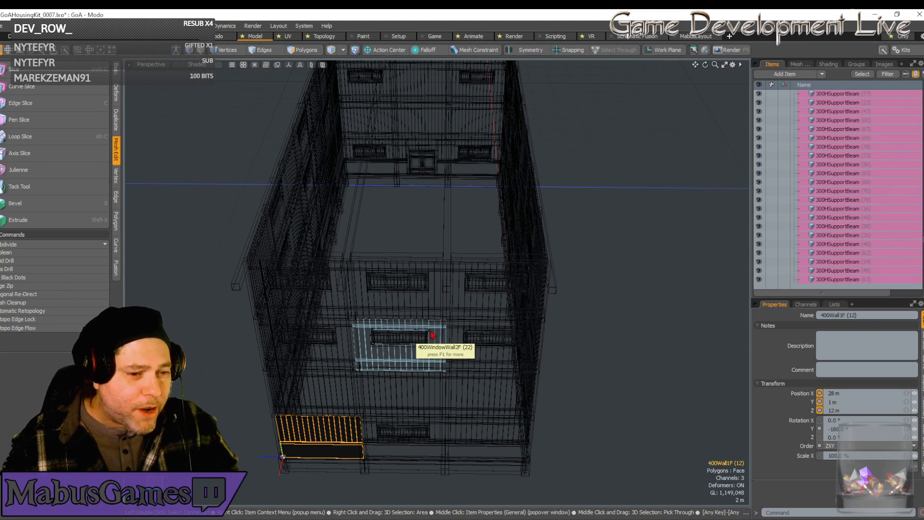
pyautogui.keyDown('alt'); pyautogui.moveTo(432, 335); pyautogui.dragTo(432, 335); pyautogui.keyUp('alt')
pyautogui.scroll(-4, 432, 335)
pyautogui.keyDown('alt'); pyautogui.moveTo(451, 189); pyautogui.dragTo(451, 189); pyautogui.keyUp('alt')
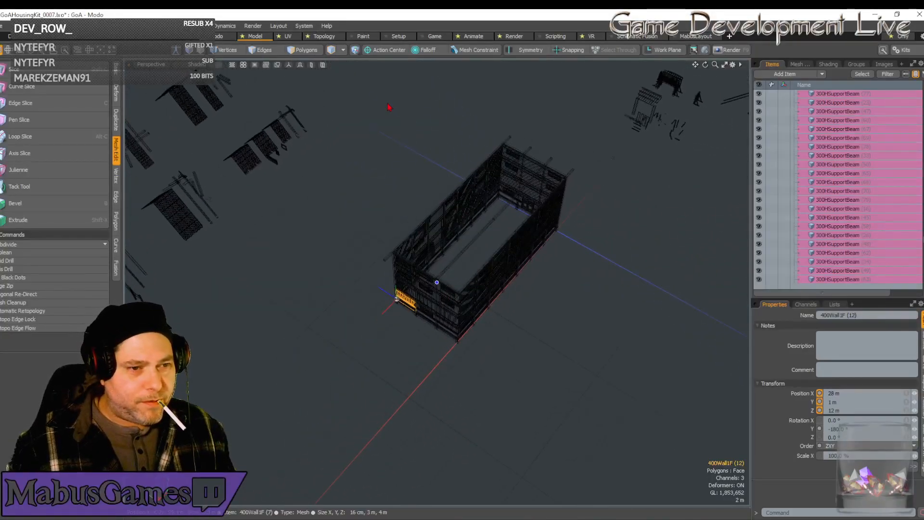
pyautogui.moveTo(366, 97); pyautogui.dragTo(593, 396, button='right')
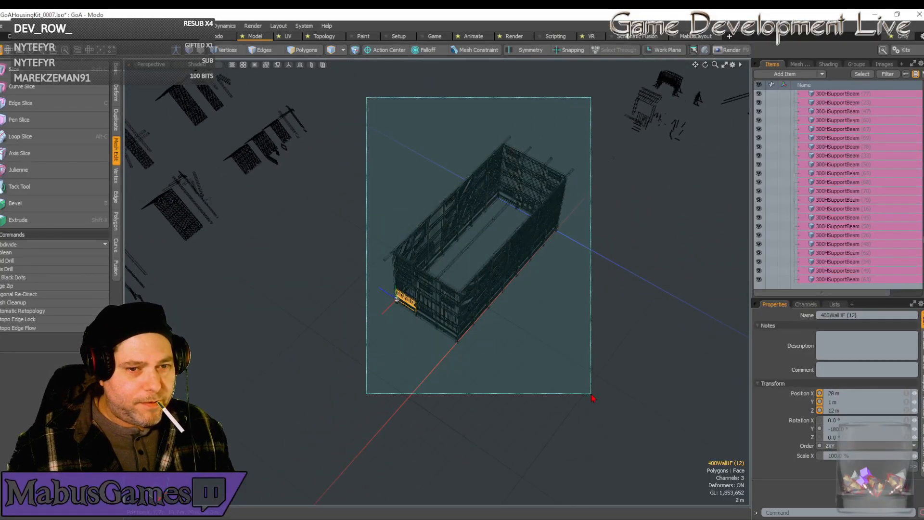
pyautogui.click(588, 315)
pyautogui.keyDown('alt'); pyautogui.moveTo(588, 315); pyautogui.dragTo(551, 306); pyautogui.keyUp('alt')
pyautogui.scroll(4, 588, 315)
pyautogui.scroll(-4, 588, 314)
pyautogui.scroll(-3, 589, 318)
pyautogui.scroll(7, 575, 297)
pyautogui.scroll(-4, 587, 295)
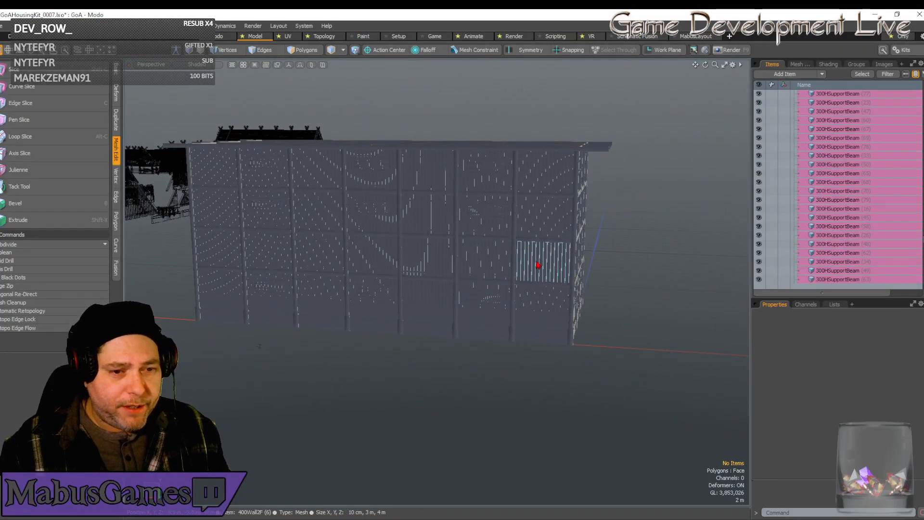
pyautogui.moveTo(482, 320)
pyautogui.keyDown('alt'); pyautogui.mouseDown()
pyautogui.moveTo(618, 278)
pyautogui.moveTo(573, 305)
pyautogui.moveTo(498, 313)
pyautogui.mouseUp(); pyautogui.keyUp('alt')
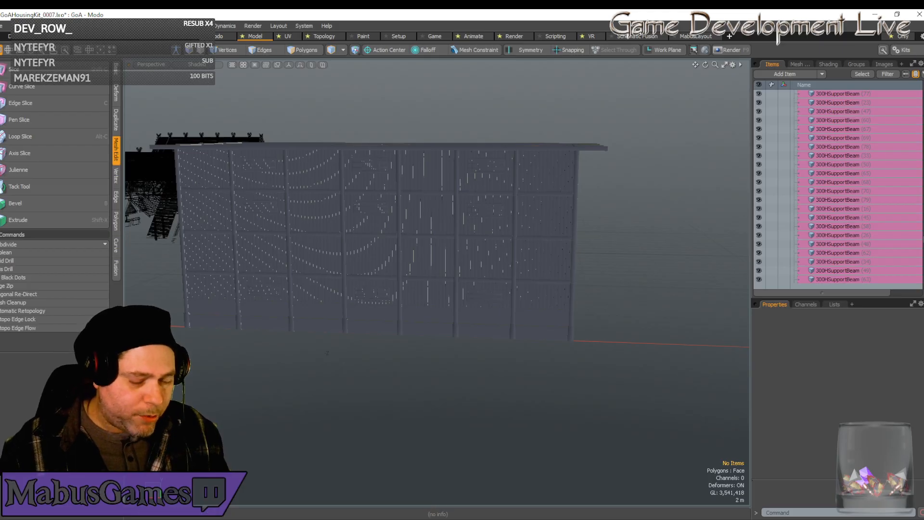
pyautogui.moveTo(388, 519)
pyautogui.keyDown('alt'); pyautogui.moveTo(436, 281); pyautogui.dragTo(402, 302); pyautogui.keyUp('alt')
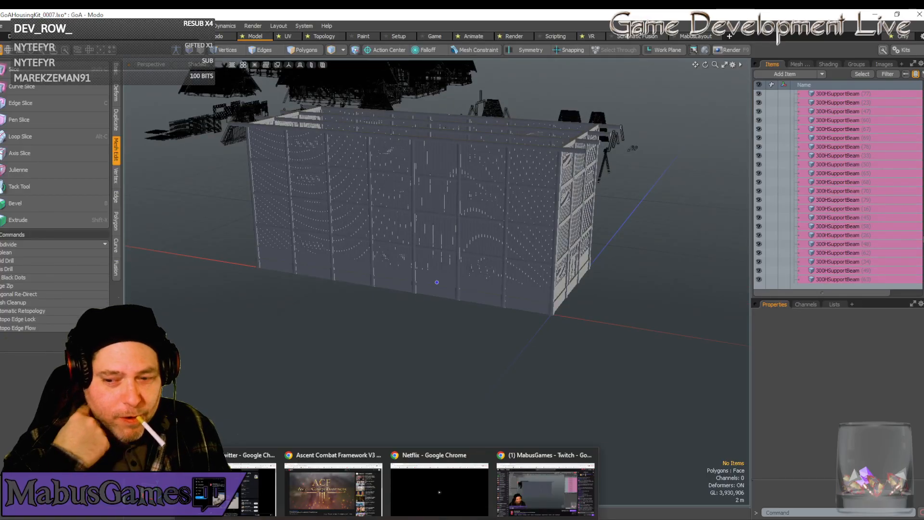
pyautogui.moveTo(437, 282)
pyautogui.keyDown('alt'); pyautogui.mouseDown()
pyautogui.moveTo(419, 279)
pyautogui.moveTo(431, 282)
pyautogui.mouseUp(); pyautogui.keyUp('alt')
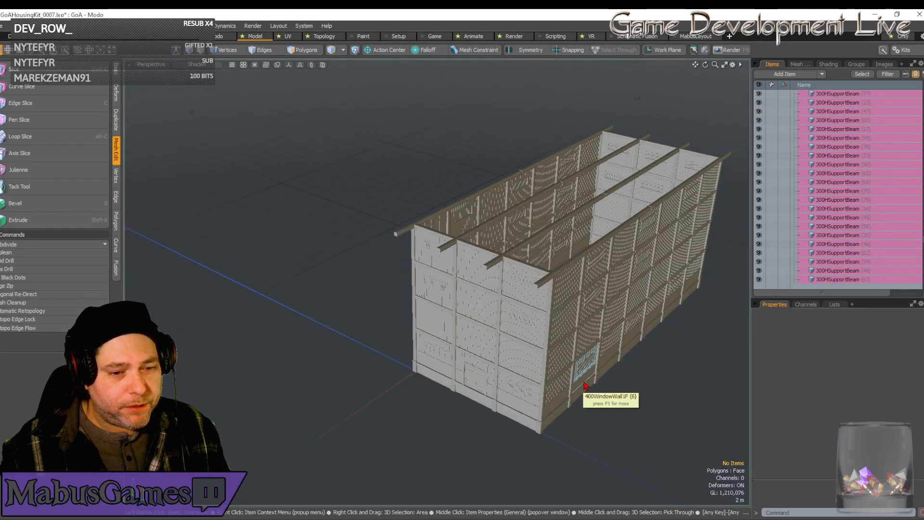
pyautogui.keyDown('alt'); pyautogui.moveTo(458, 393); pyautogui.dragTo(455, 392); pyautogui.keyUp('alt')
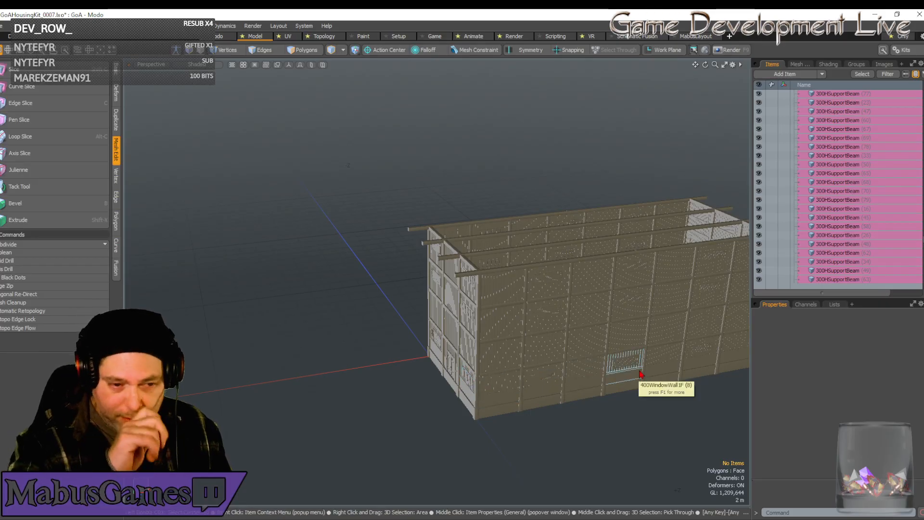
# Place a copy of the kit's 1200RoofFrameFull gable on top of the building at X 0, Y 13 m, Z 0.
pyautogui.keyDown('alt'); pyautogui.moveTo(640, 374); pyautogui.dragTo(622, 370); pyautogui.keyUp('alt')
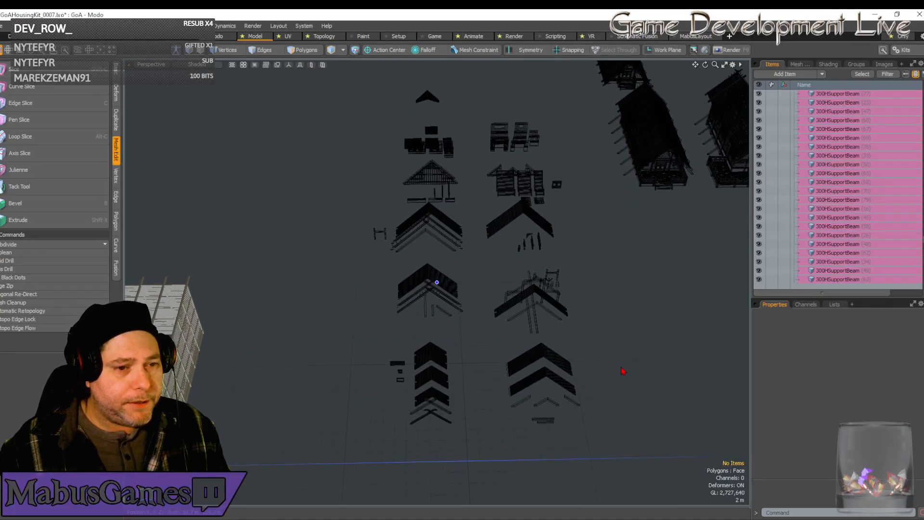
pyautogui.click(432, 184)
pyautogui.keyDown('alt'); pyautogui.moveTo(461, 200); pyautogui.dragTo(548, 301); pyautogui.keyUp('alt')
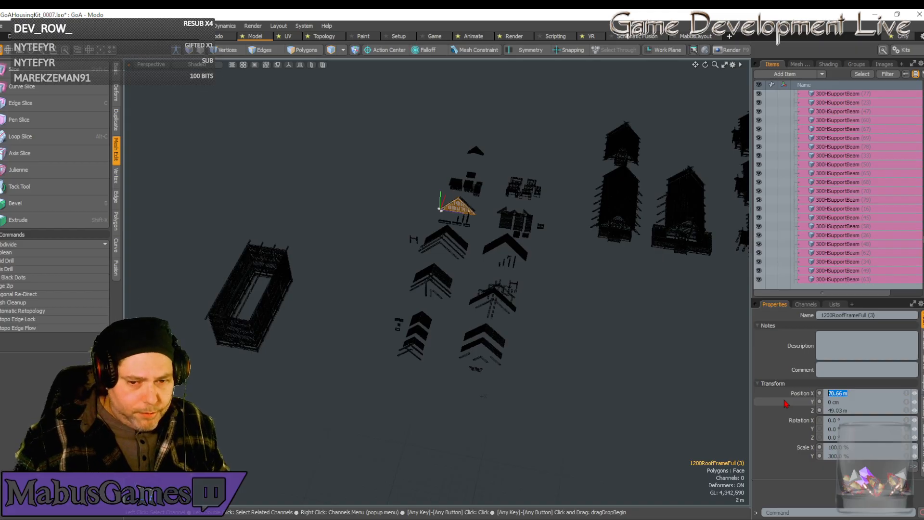
pyautogui.press('Tab')
pyautogui.write('0')
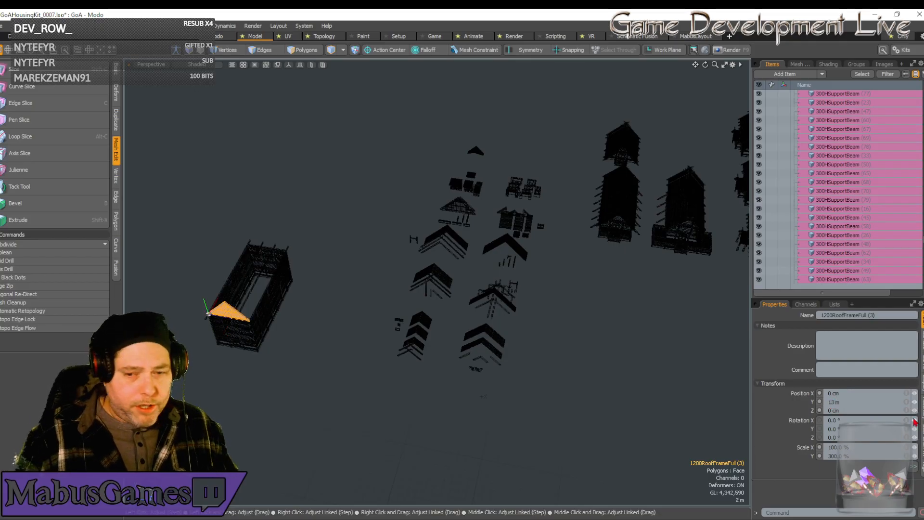
pyautogui.keyDown('alt'); pyautogui.moveTo(611, 446); pyautogui.dragTo(380, 397); pyautogui.keyUp('alt')
pyautogui.scroll(3, 407, 404)
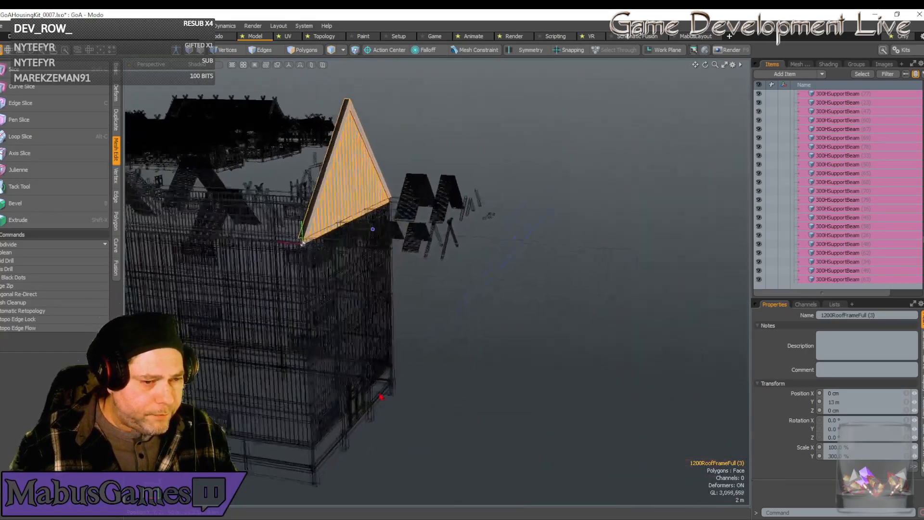
pyautogui.scroll(-3, 380, 396)
pyautogui.scroll(-3, 381, 397)
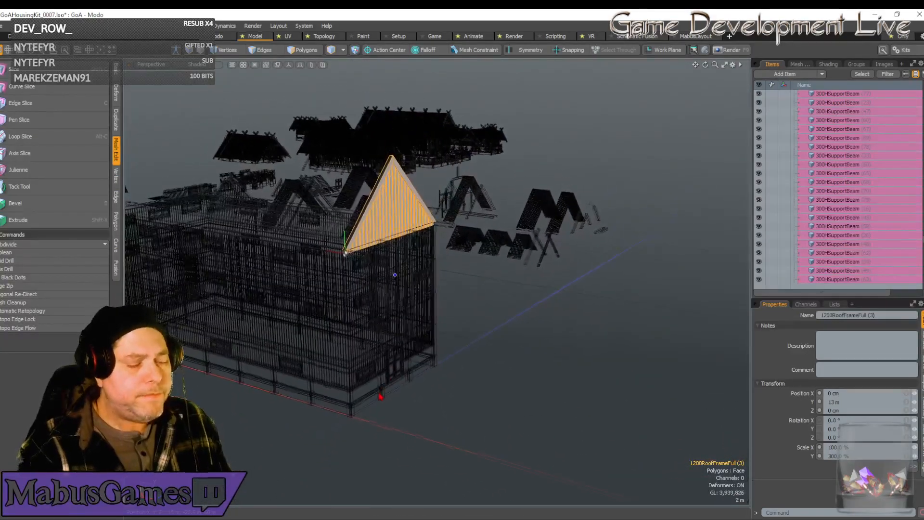
pyautogui.scroll(-1, 380, 397)
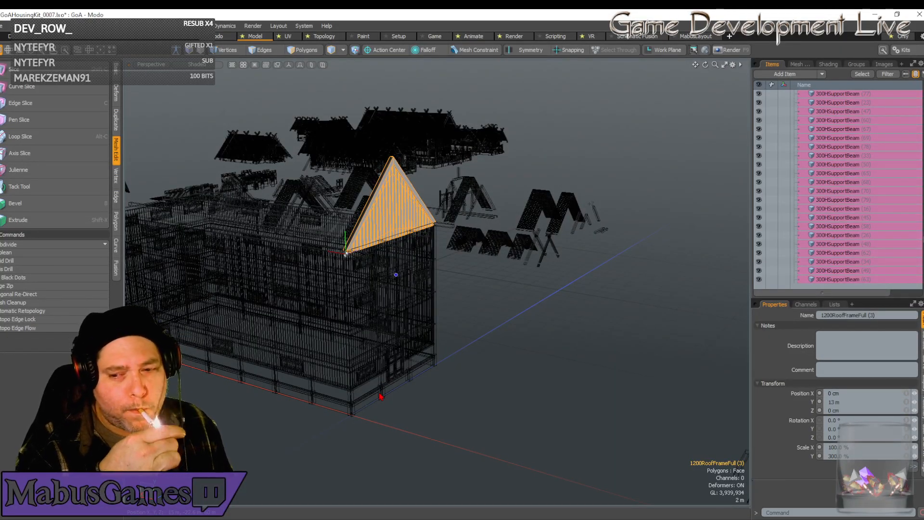
# Duplicate the roof gable and move the copy along X to the building's opposite end, at 28 m.
pyautogui.keyDown('alt'); pyautogui.moveTo(380, 396); pyautogui.dragTo(380, 392); pyautogui.keyUp('alt')
pyautogui.scroll(-6, 505, 307)
pyautogui.keyDown('alt'); pyautogui.moveTo(511, 307); pyautogui.dragTo(521, 308); pyautogui.keyUp('alt')
pyautogui.scroll(4, 515, 305)
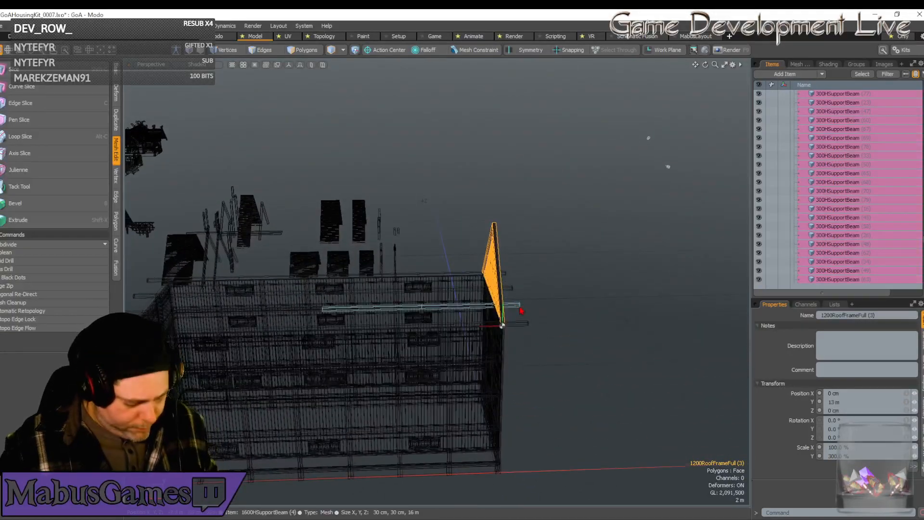
pyautogui.press('w')
pyautogui.moveTo(486, 329); pyautogui.dragTo(138, 315)
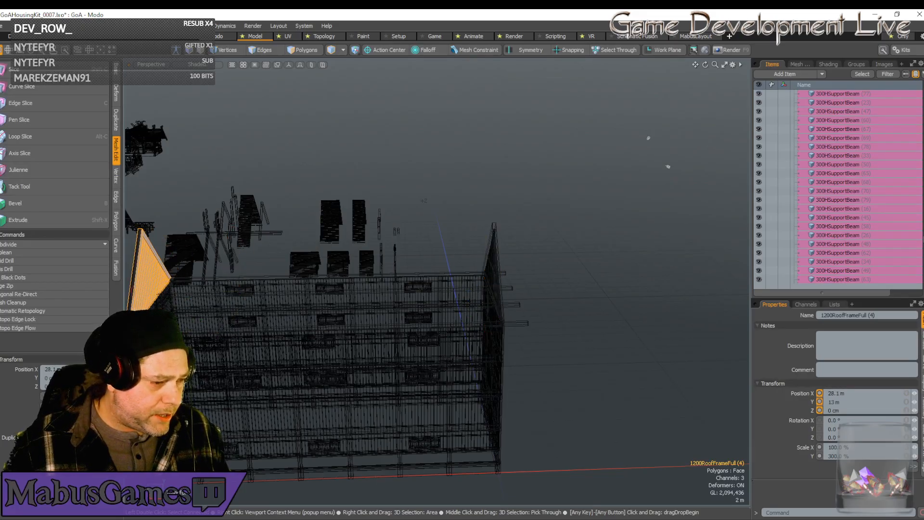
# Rotate the copied gable 180° around Y and move it to Z 12 m so it sits over the end wall.
pyautogui.press('e')
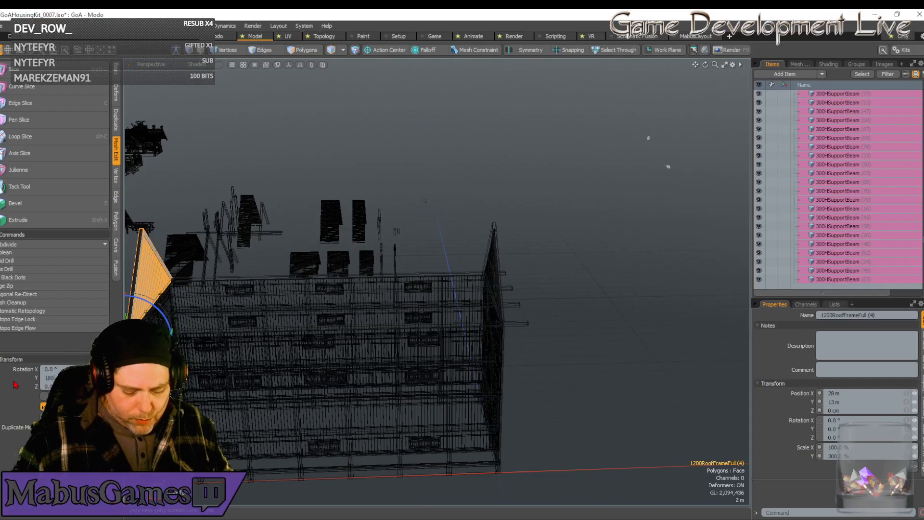
pyautogui.press('Return')
pyautogui.press('w')
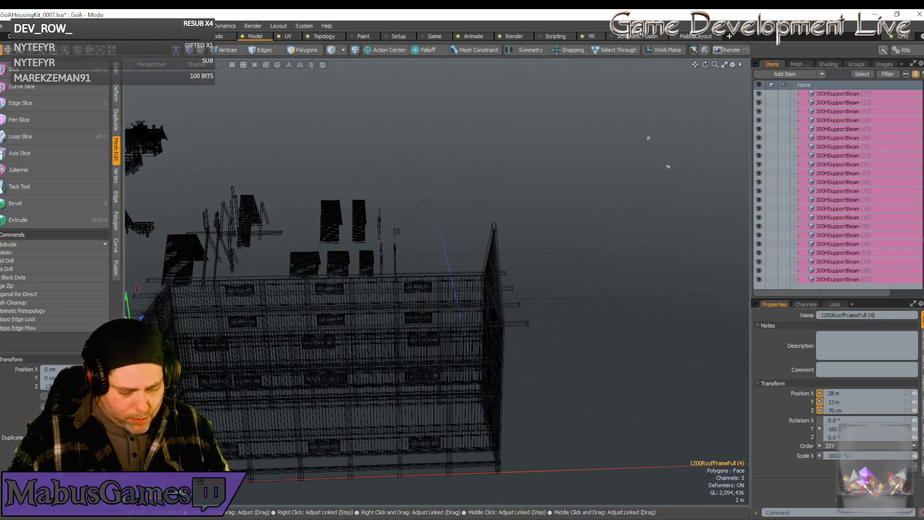
pyautogui.keyDown('alt'); pyautogui.moveTo(433, 337); pyautogui.dragTo(419, 135); pyautogui.keyUp('alt')
pyautogui.press('Menu')
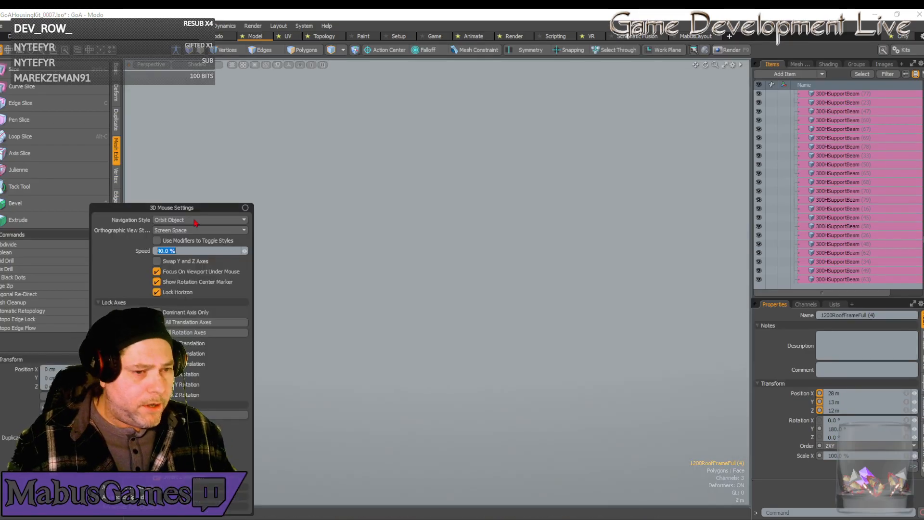
pyautogui.click(246, 208)
# Select the 1200RoofFrameUncut piece among the kit's roof parts and frame it in the viewport.
pyautogui.hotkey('shift', 'a')
pyautogui.scroll(-8, 316, 330)
pyautogui.keyDown('alt'); pyautogui.moveTo(332, 294); pyautogui.dragTo(380, 332); pyautogui.keyUp('alt')
pyautogui.scroll(4, 339, 345)
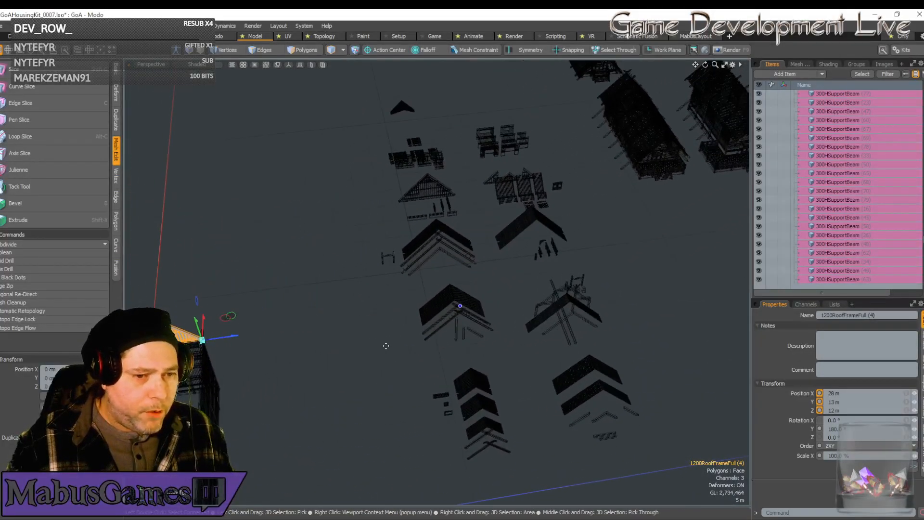
pyautogui.keyDown('alt'); pyautogui.moveTo(423, 299); pyautogui.dragTo(411, 284); pyautogui.keyUp('alt')
pyautogui.click(411, 287)
pyautogui.keyDown('alt'); pyautogui.moveTo(464, 354); pyautogui.dragTo(462, 356); pyautogui.keyUp('alt')
pyautogui.hotkey('shift', 'a')
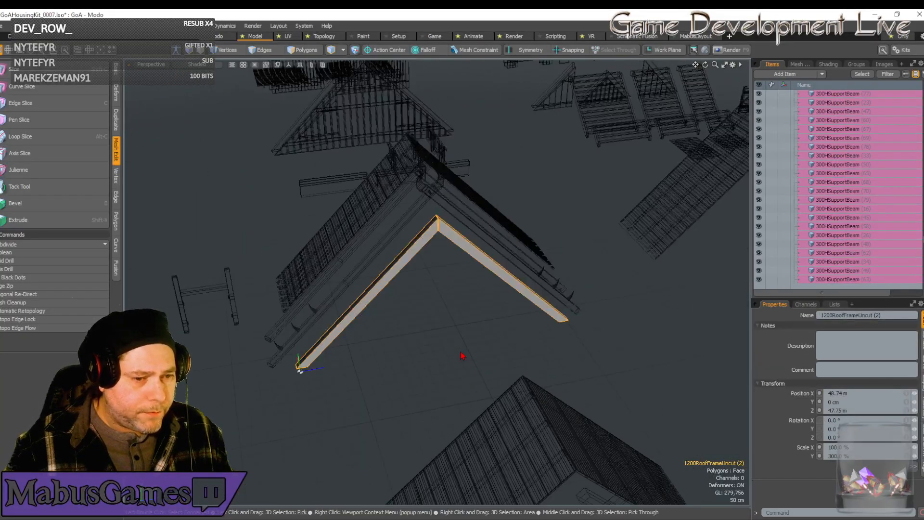
# Duplicate the 1200RoofFrameUncut piece and place the copy at X 0, Y 13 m, Z 0 on top of the building.
pyautogui.scroll(-10, 464, 353)
pyautogui.scroll(3, 465, 356)
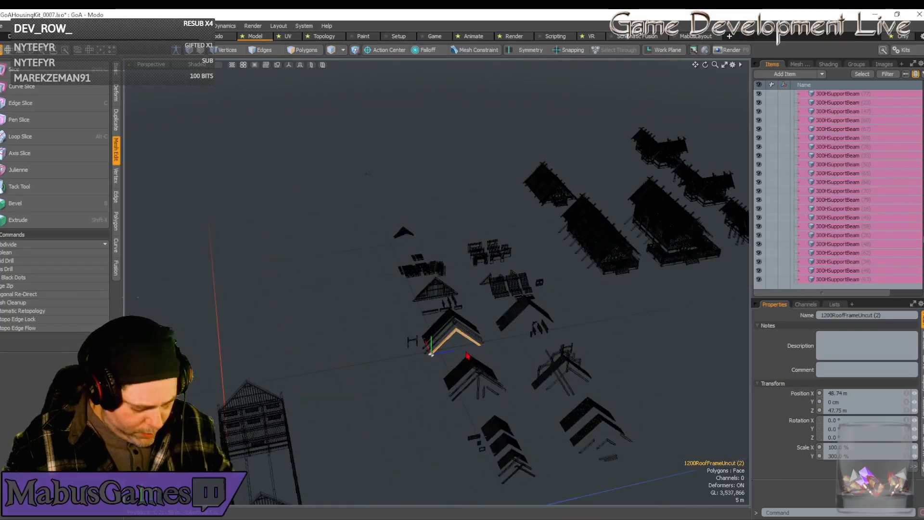
pyautogui.hotkey('ctrl', 'd')
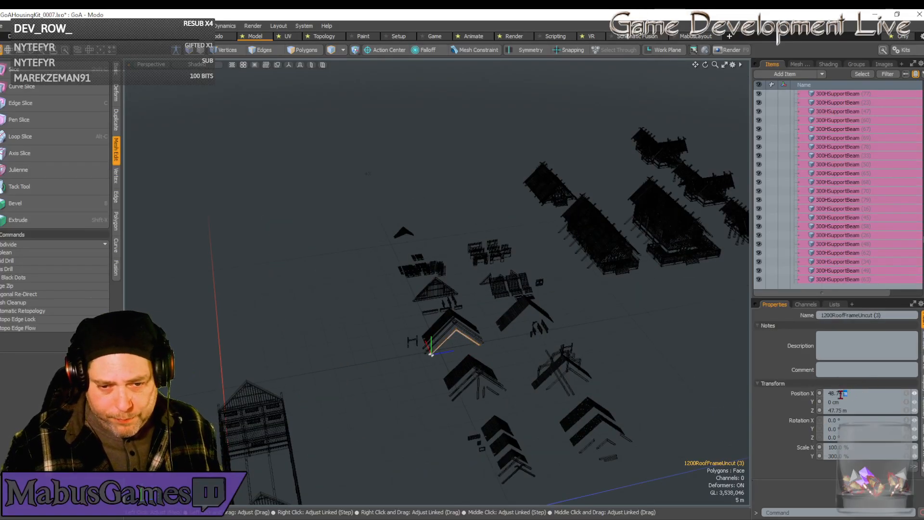
pyautogui.press('Tab')
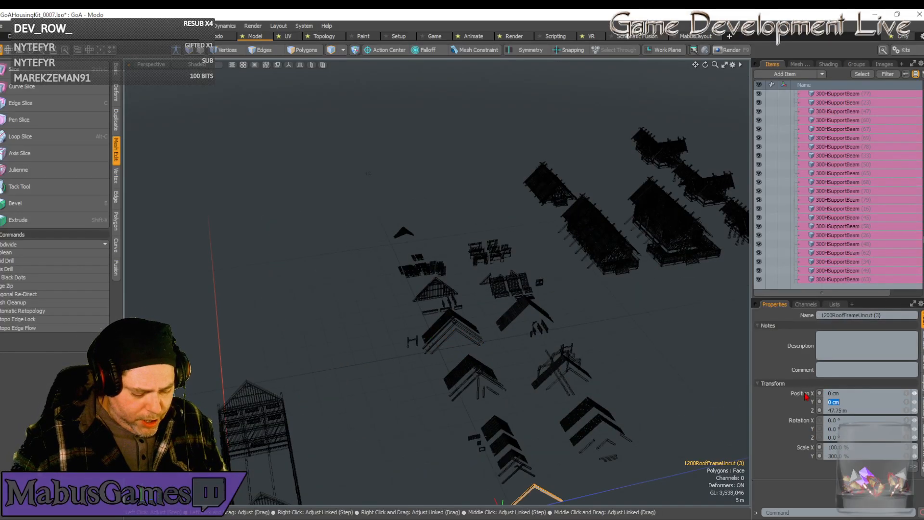
pyautogui.write('1300')
pyautogui.press('Tab')
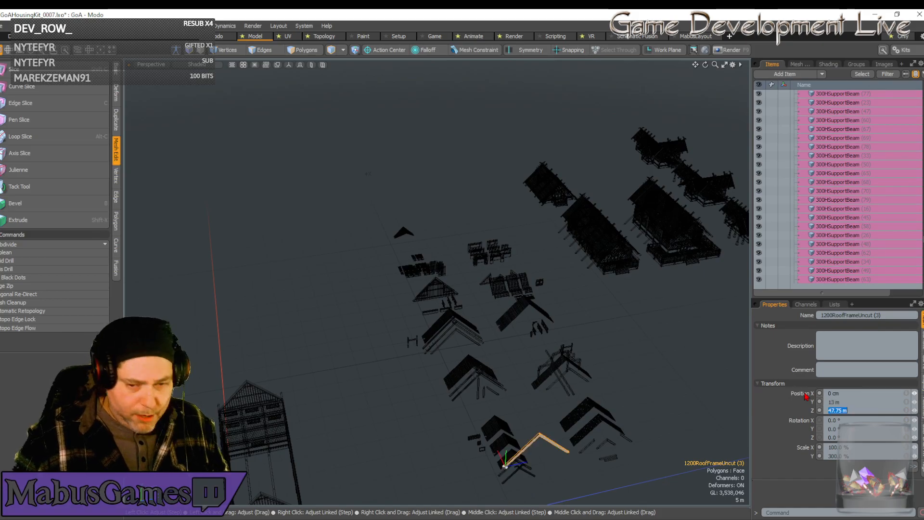
pyautogui.press('Return')
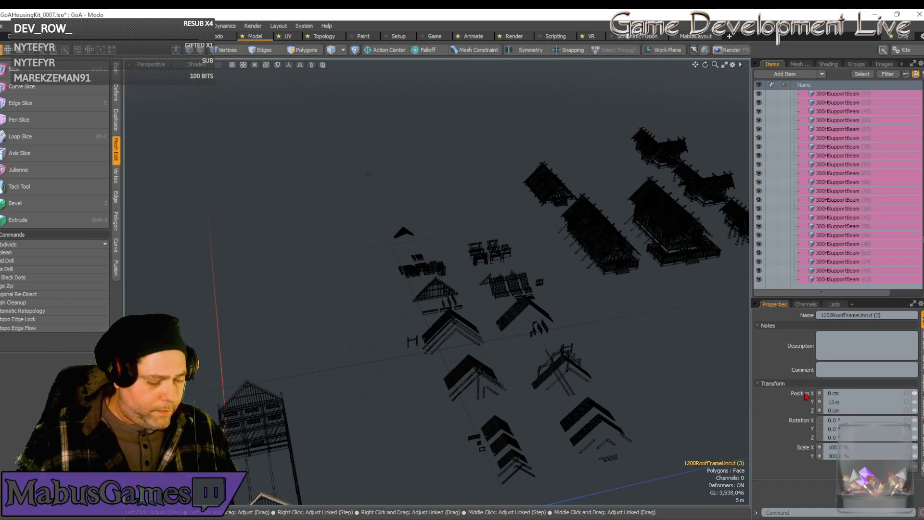
# Move the uncut roof frame along X and duplicate it twice, spacing the three frames 4 m apart up to X 12 m.
pyautogui.press('w')
pyautogui.hotkey('shift', 'a')
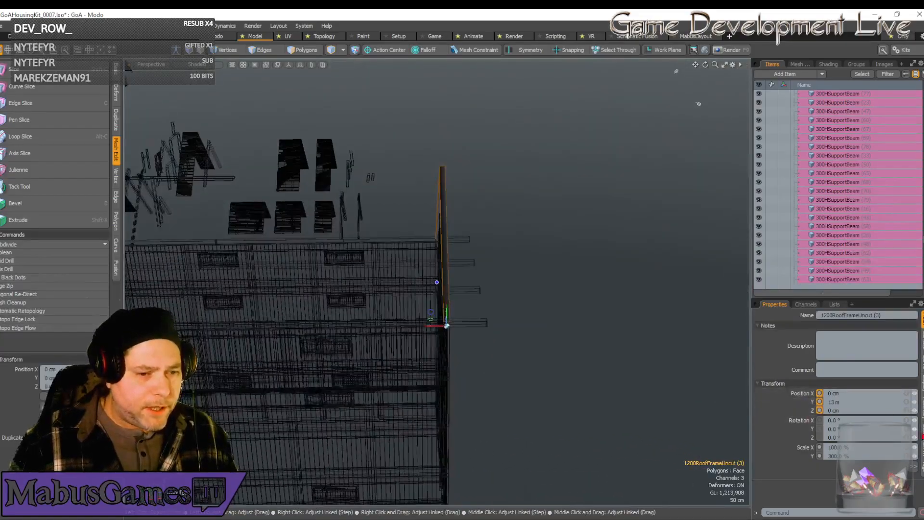
pyautogui.moveTo(446, 325); pyautogui.dragTo(214, 333)
pyautogui.hotkey('ctrl', 'd')
pyautogui.hotkey('ctrl', 'd')
pyautogui.scroll(-5, 187, 331)
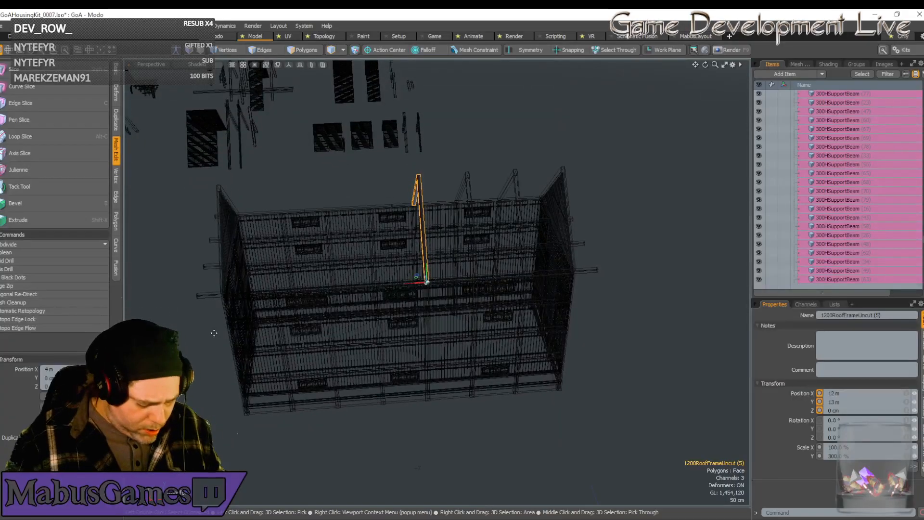
# Continue the row of uncut roof frames with three more copies at X 16 m, 20 m and 24 m.
pyautogui.click(234, 329)
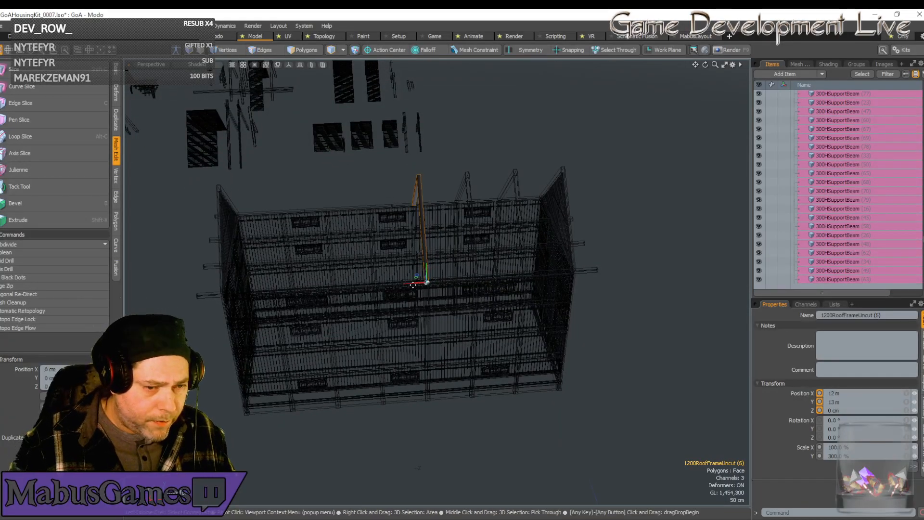
pyautogui.moveTo(413, 285); pyautogui.dragTo(377, 286)
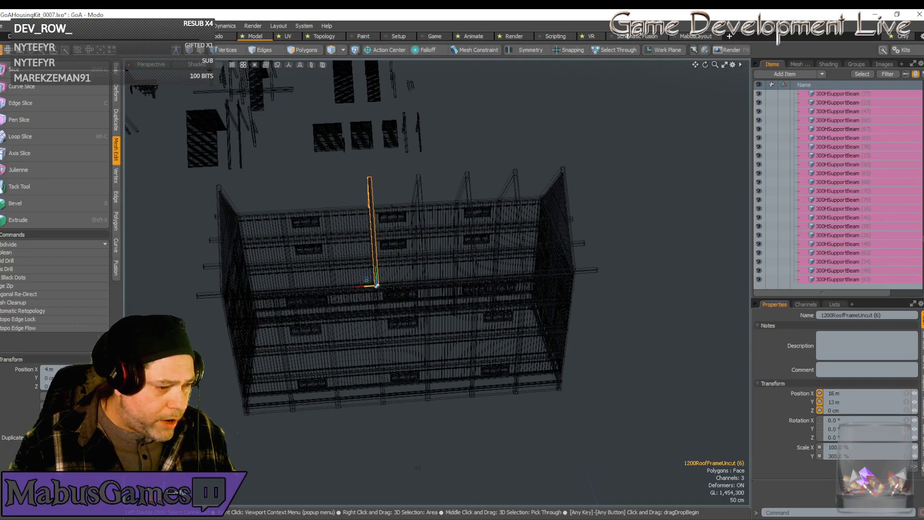
pyautogui.press('ctrl')
pyautogui.hotkey('ctrl', 'd')
pyautogui.moveTo(370, 290); pyautogui.dragTo(328, 288)
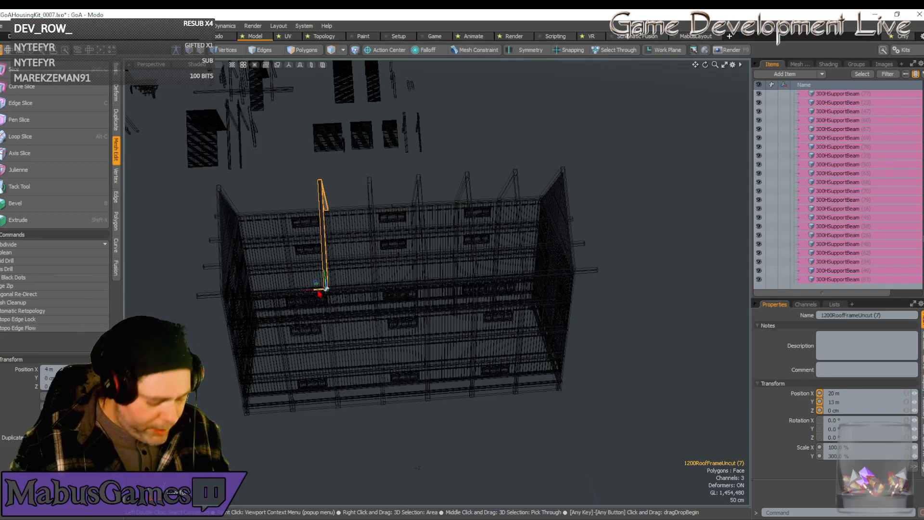
pyautogui.press('ctrl')
pyautogui.hotkey('ctrl', 'd')
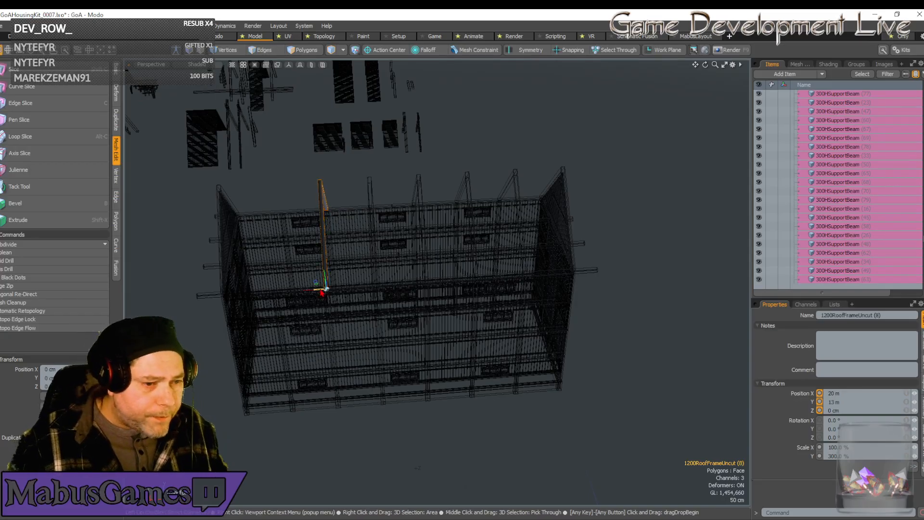
pyautogui.moveTo(325, 288); pyautogui.dragTo(276, 291)
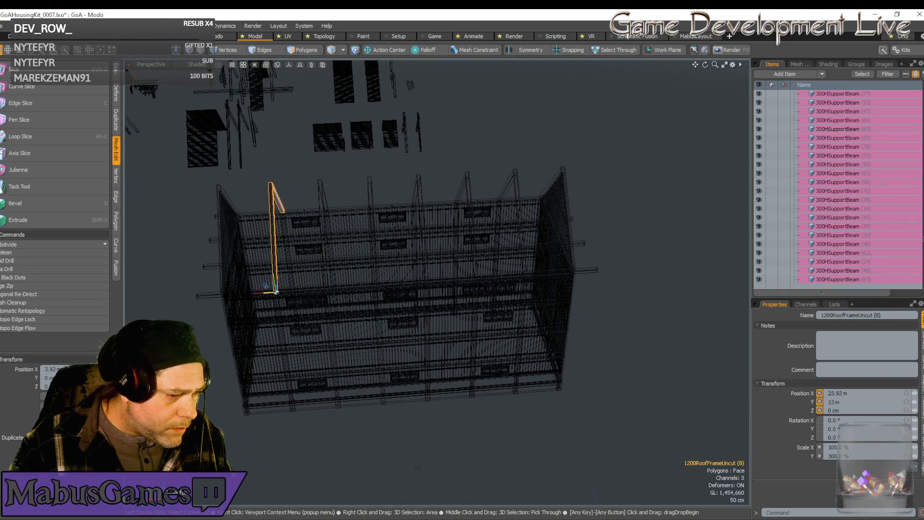
pyautogui.keyDown('alt'); pyautogui.moveTo(299, 292); pyautogui.dragTo(560, 139); pyautogui.keyUp('alt')
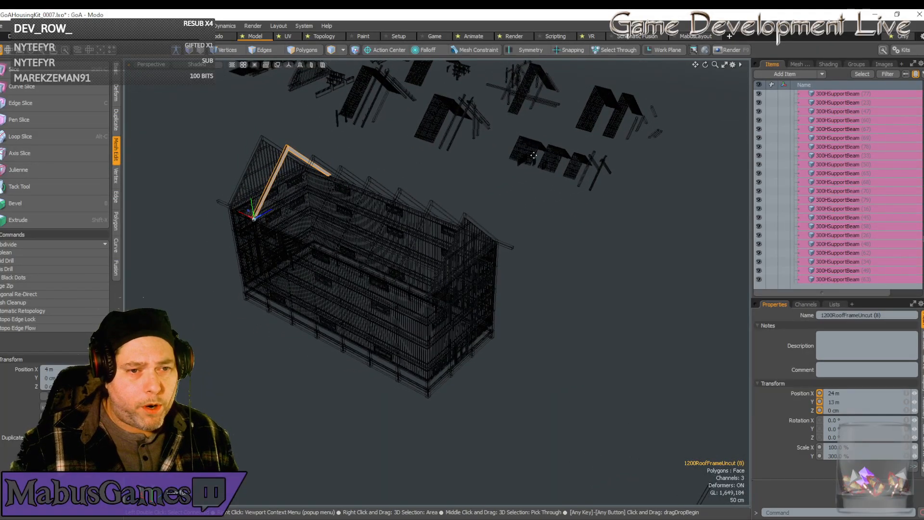
# Duplicate the kit's Large1200Wx400Roof section and place the copy at X 0, Y 13 m, Z 0 over the roof frames.
pyautogui.keyDown('alt'); pyautogui.moveTo(534, 156); pyautogui.dragTo(426, 379); pyautogui.keyUp('alt')
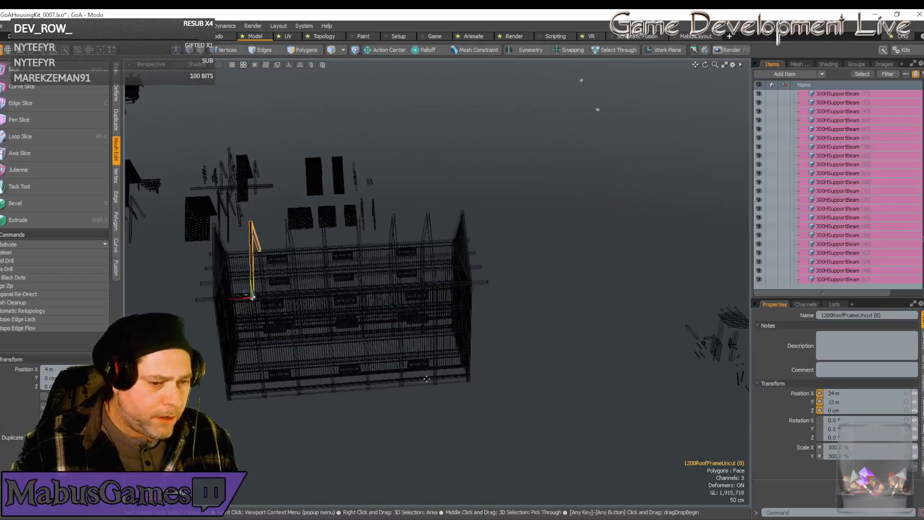
pyautogui.keyDown('alt'); pyautogui.moveTo(276, 434); pyautogui.dragTo(412, 207); pyautogui.keyUp('alt')
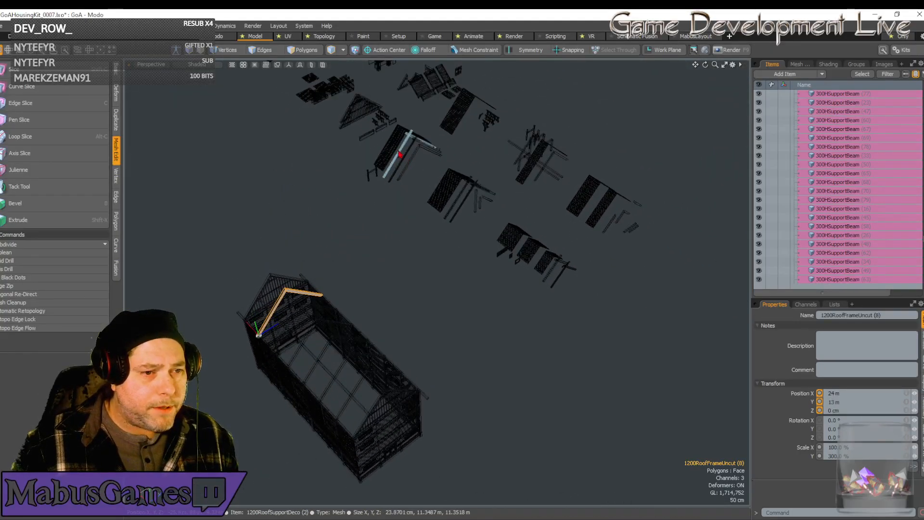
pyautogui.click(468, 132)
pyautogui.hotkey('ctrl', 'd')
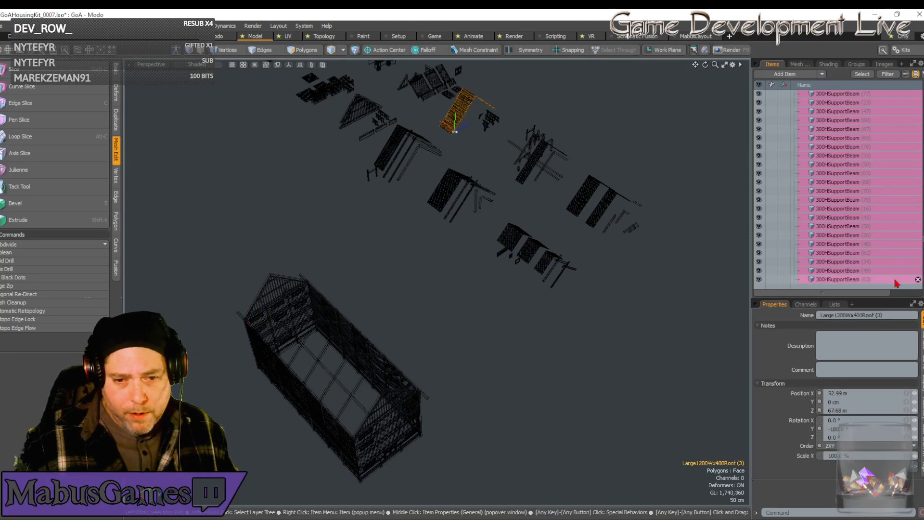
pyautogui.moveTo(838, 393); pyautogui.dragTo(795, 395)
pyautogui.write('0')
pyautogui.press('Tab')
pyautogui.write('1')
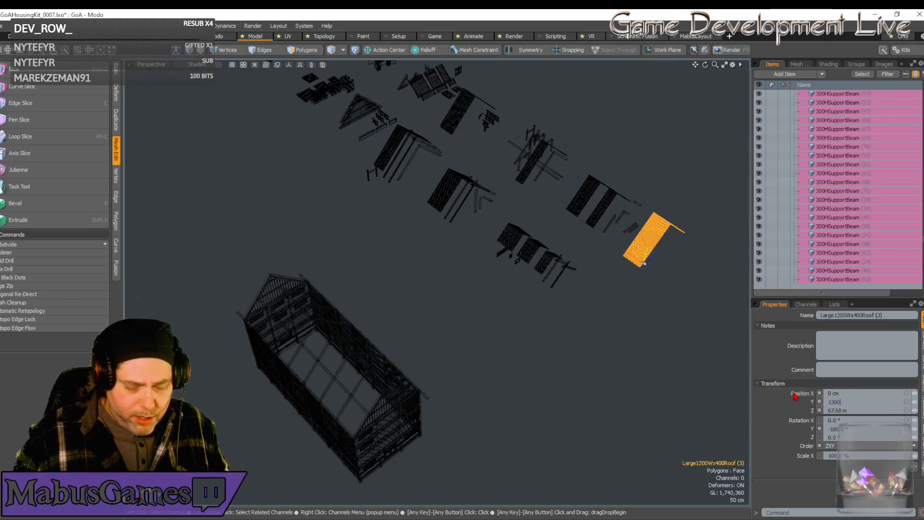
pyautogui.write('300')
pyautogui.press('Tab')
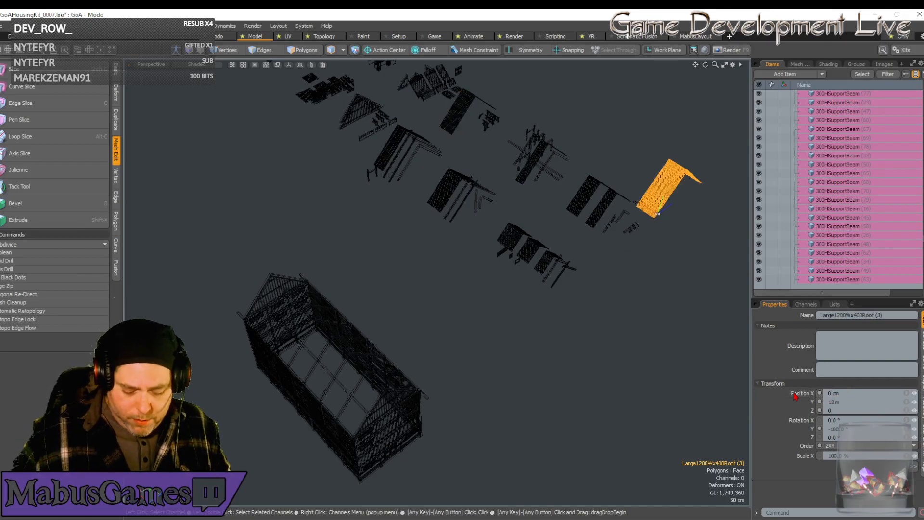
pyautogui.press('Return')
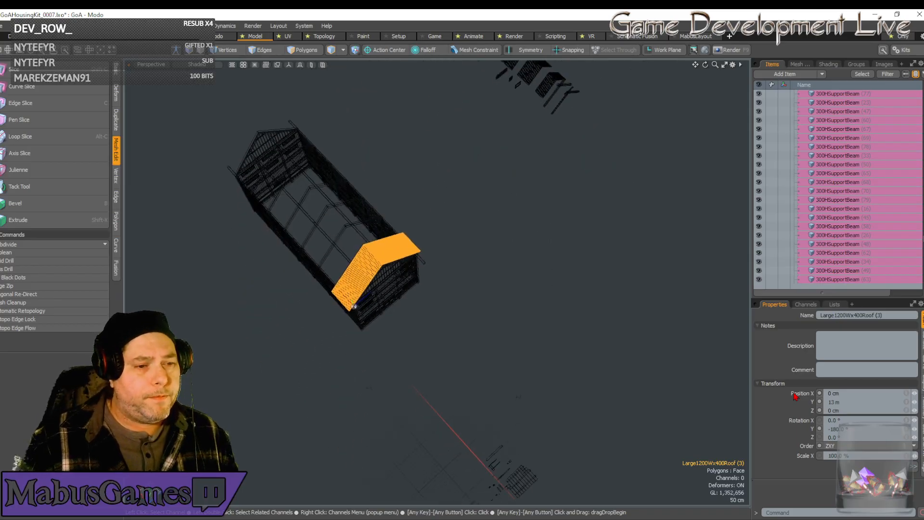
# Duplicate the 400-wide roof section three times along the building, placing the copies at X 4 m, 8 m and 12 m.
pyautogui.press('w')
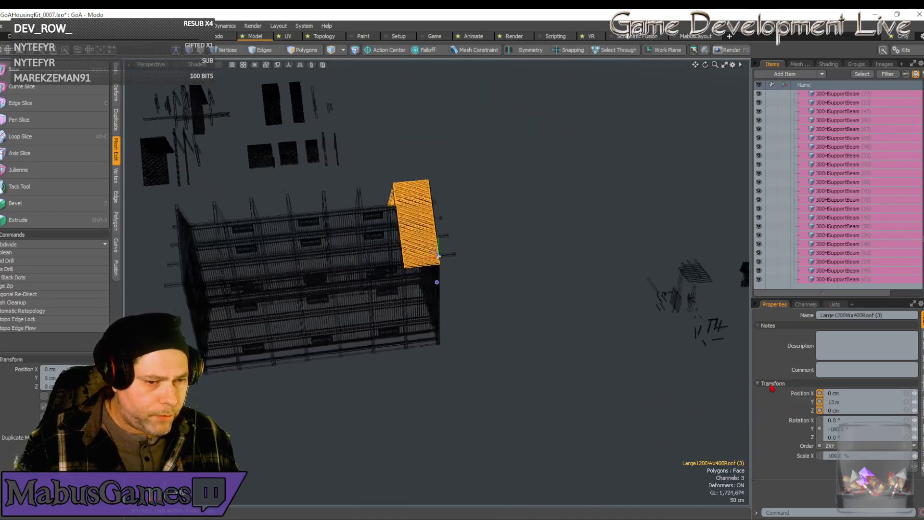
pyautogui.hotkey('ctrl', 'd')
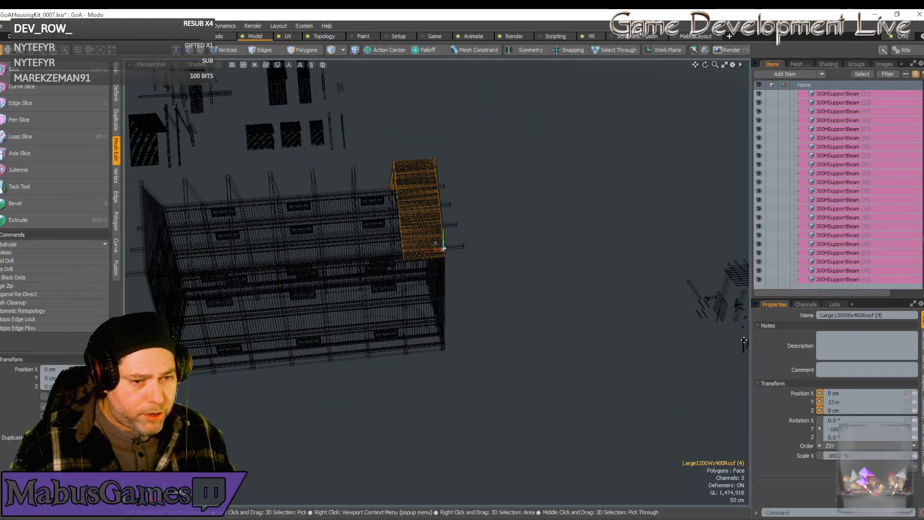
pyautogui.moveTo(441, 249); pyautogui.dragTo(403, 251)
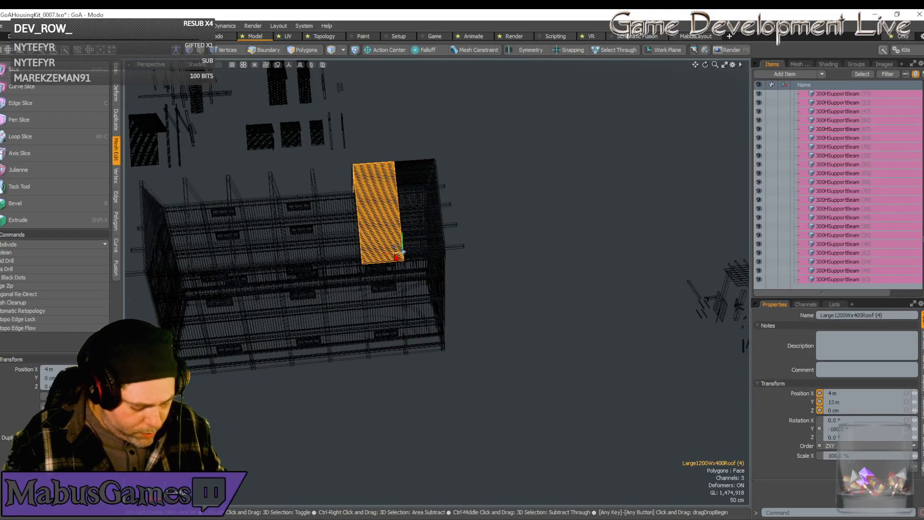
pyautogui.hotkey('ctrl', 'd')
pyautogui.moveTo(395, 247); pyautogui.dragTo(360, 255)
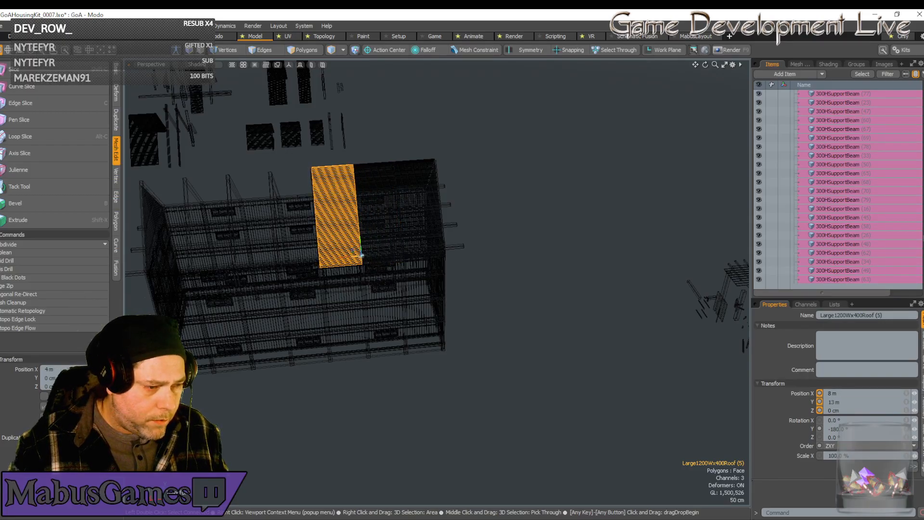
pyautogui.hotkey('ctrl', 'd')
pyautogui.moveTo(361, 255); pyautogui.dragTo(321, 258)
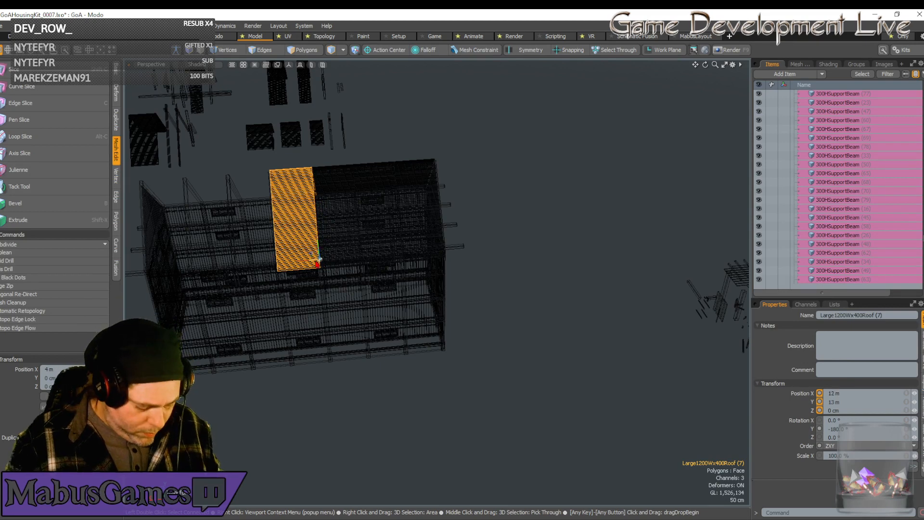
# Cover the rest of the roof with three more section copies at X 16 m, 20 m and 24 m.
pyautogui.hotkey('ctrl', 'd')
pyautogui.moveTo(315, 263); pyautogui.dragTo(278, 262)
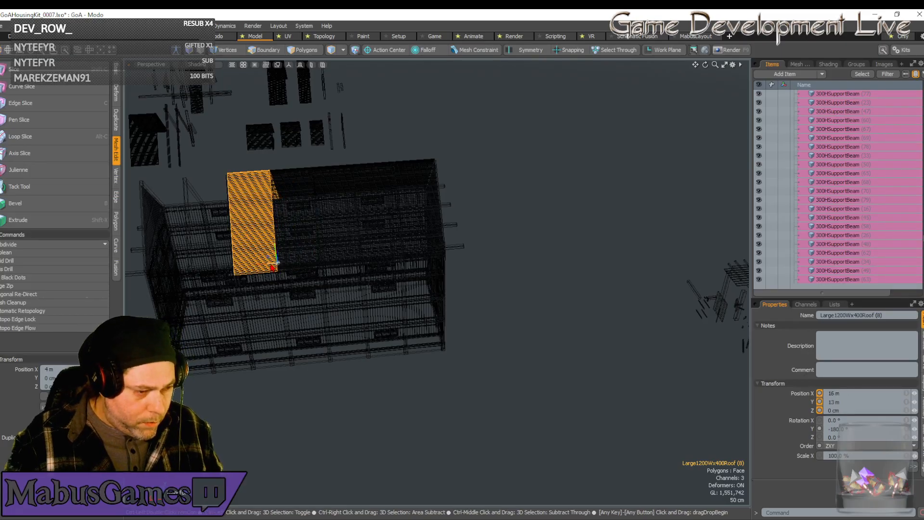
pyautogui.hotkey('ctrl', 'd')
pyautogui.moveTo(275, 263); pyautogui.dragTo(231, 263)
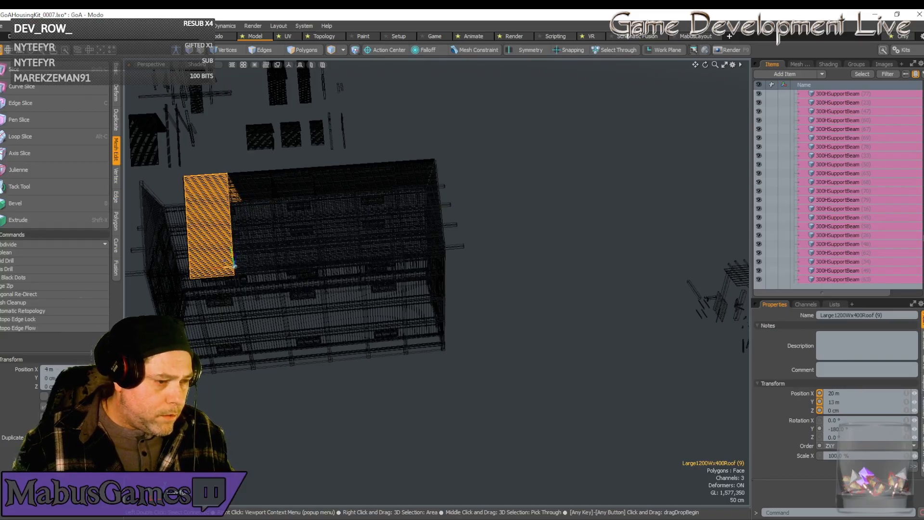
pyautogui.hotkey('ctrl', 'd')
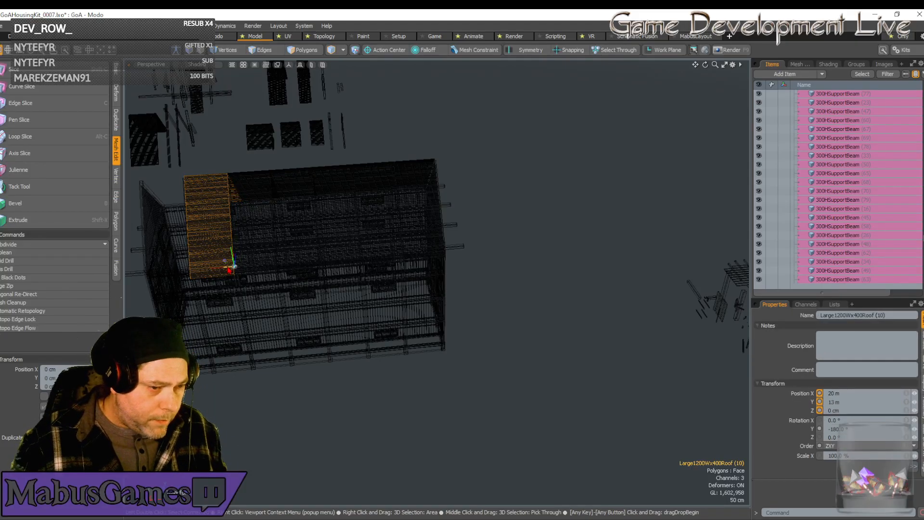
pyautogui.moveTo(232, 267); pyautogui.dragTo(181, 264)
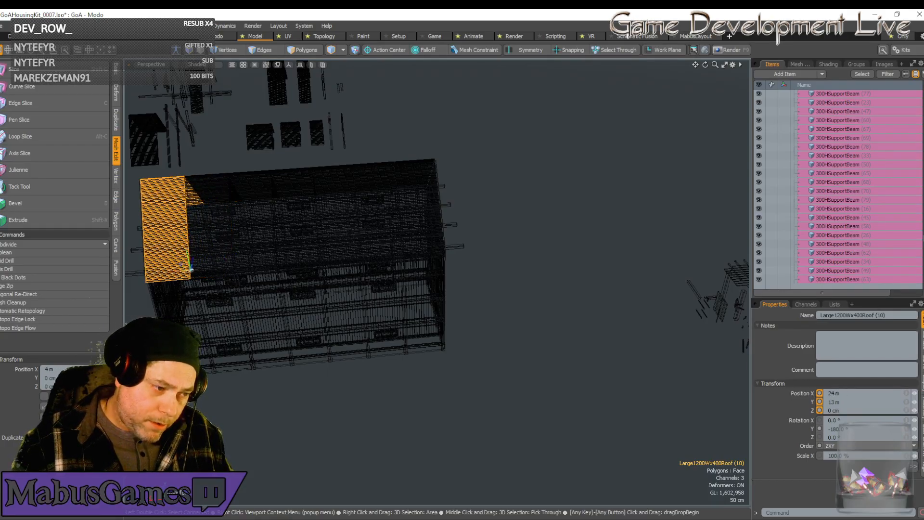
# Duplicate the kit's Large1200Wx200Roof section and place the copy at X 0, Y 13 m, Z 0.
pyautogui.keyDown('alt'); pyautogui.moveTo(259, 246); pyautogui.dragTo(288, 228); pyautogui.keyUp('alt')
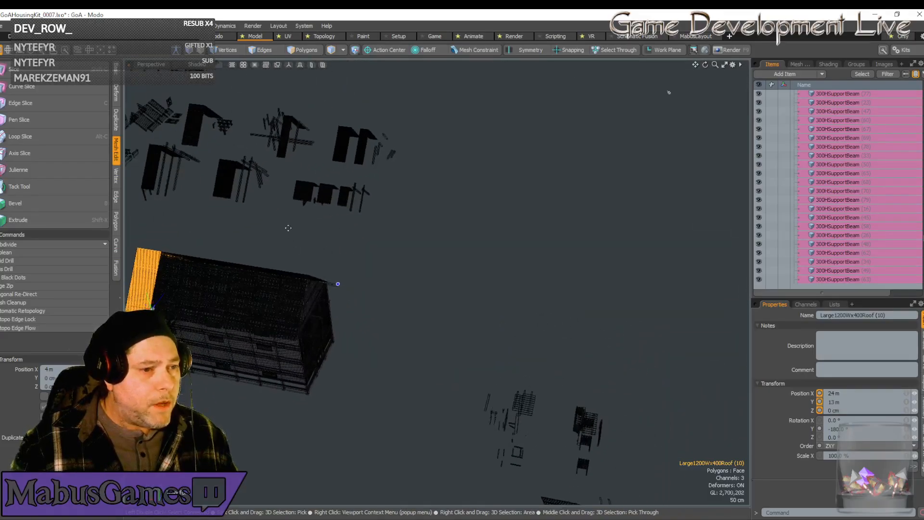
pyautogui.click(287, 149)
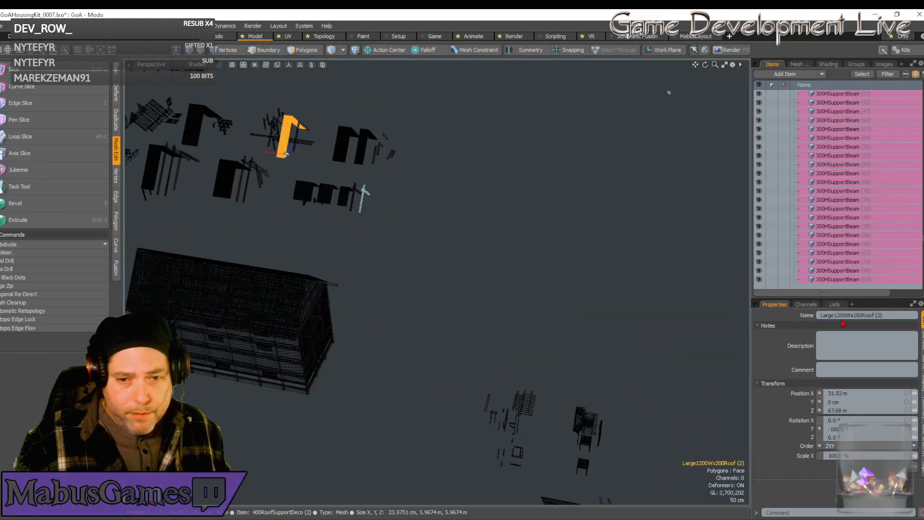
pyautogui.hotkey('ctrl', 'd')
pyautogui.moveTo(856, 393); pyautogui.dragTo(821, 395)
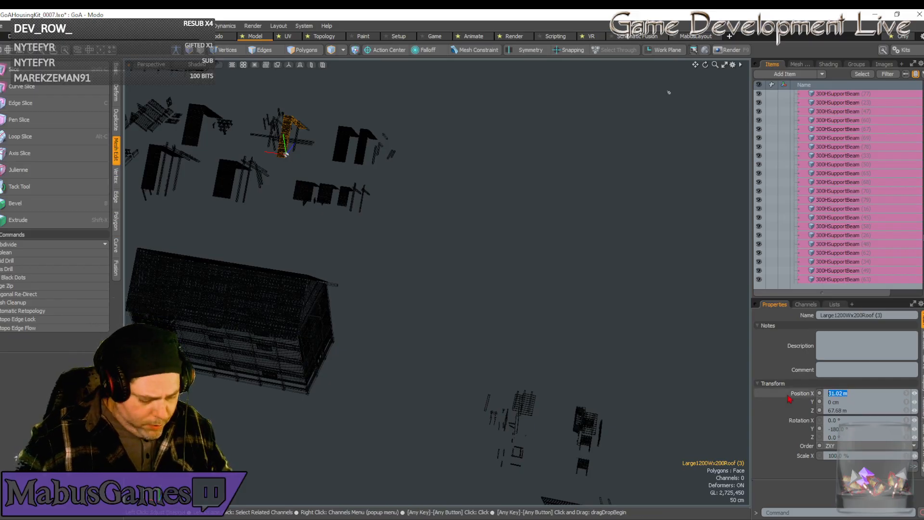
pyautogui.write('0')
pyautogui.press('Tab')
pyautogui.write('13')
pyautogui.press('Tab')
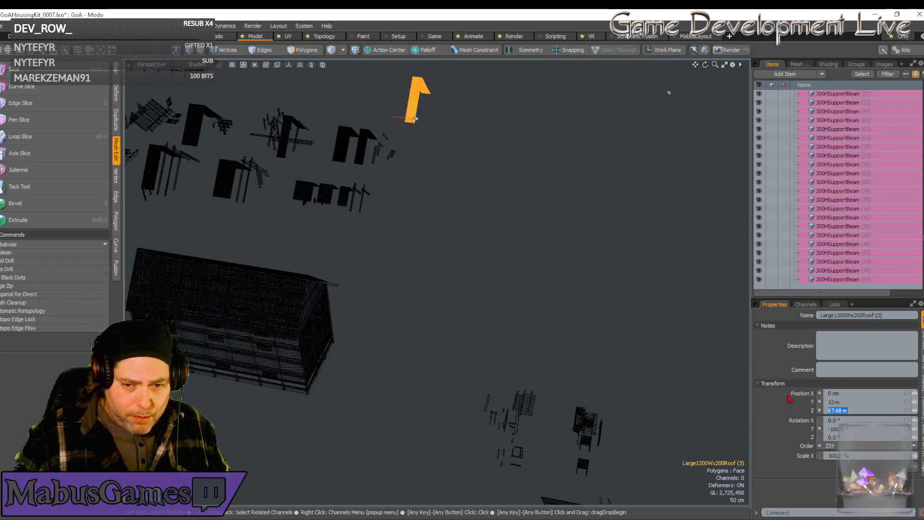
pyautogui.write('0')
pyautogui.press('Return')
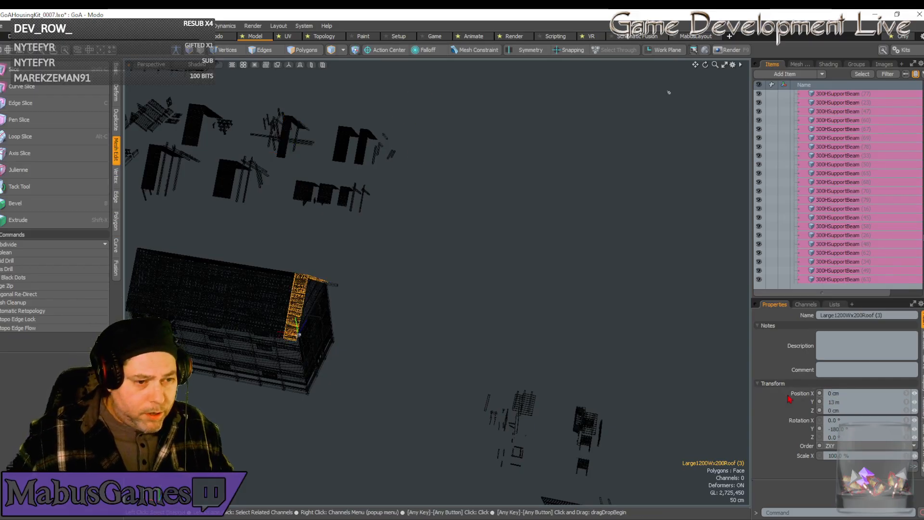
# Move the 200-wide roof section along X to -2 m so it overhangs the building's end wall.
pyautogui.press('w')
pyautogui.keyDown('alt'); pyautogui.moveTo(598, 263); pyautogui.dragTo(436, 333); pyautogui.keyUp('alt')
pyautogui.moveTo(381, 393); pyautogui.dragTo(426, 390)
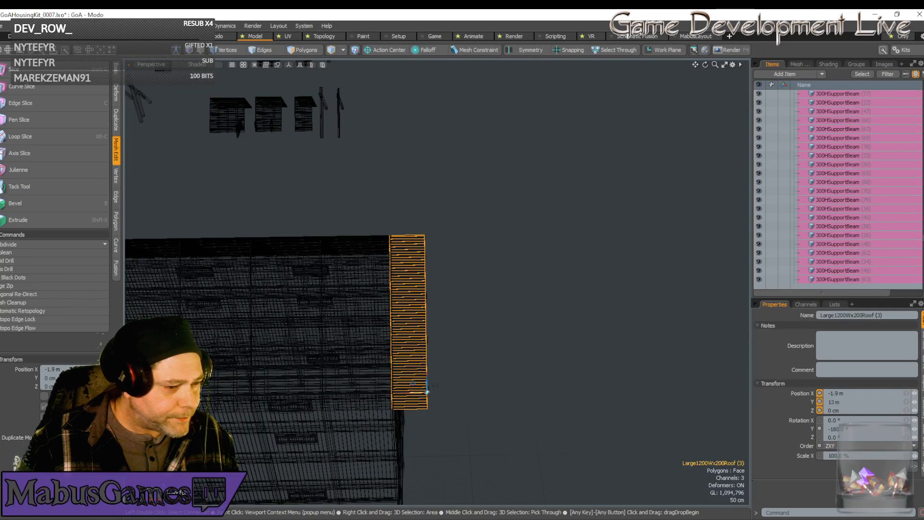
pyautogui.moveTo(428, 391); pyautogui.dragTo(439, 376)
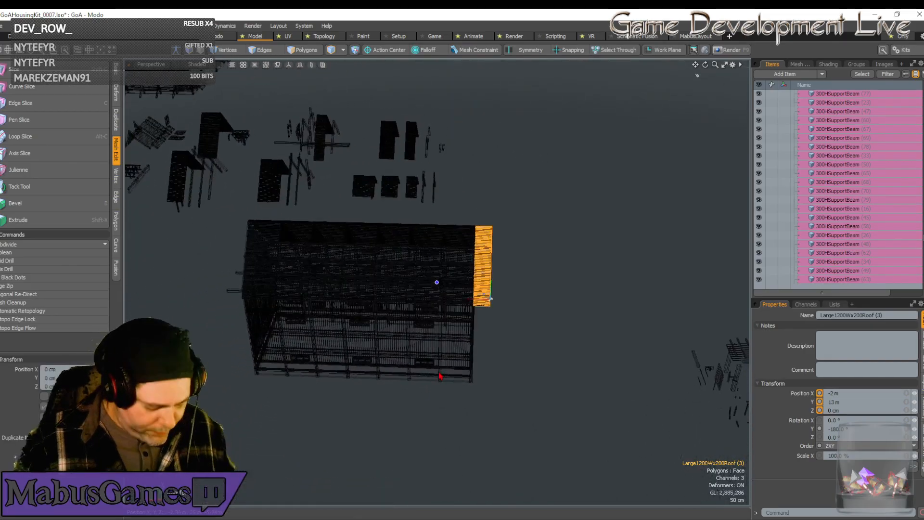
# Duplicate the 200-wide roof section and move the copy along X to 28 m at the building's opposite end.
pyautogui.hotkey('ctrl', 'd')
pyautogui.moveTo(487, 299); pyautogui.dragTo(243, 291)
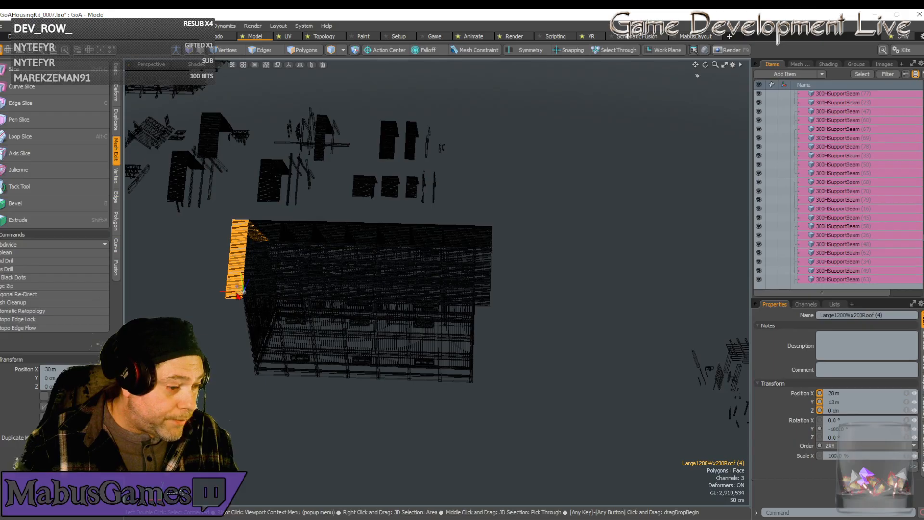
# Duplicate the kit's 1200RoofSupportDeco piece and place the copy at X 0, Y 13 m, Z 0.
pyautogui.keyDown('alt'); pyautogui.moveTo(369, 304); pyautogui.dragTo(568, 291); pyautogui.keyUp('alt')
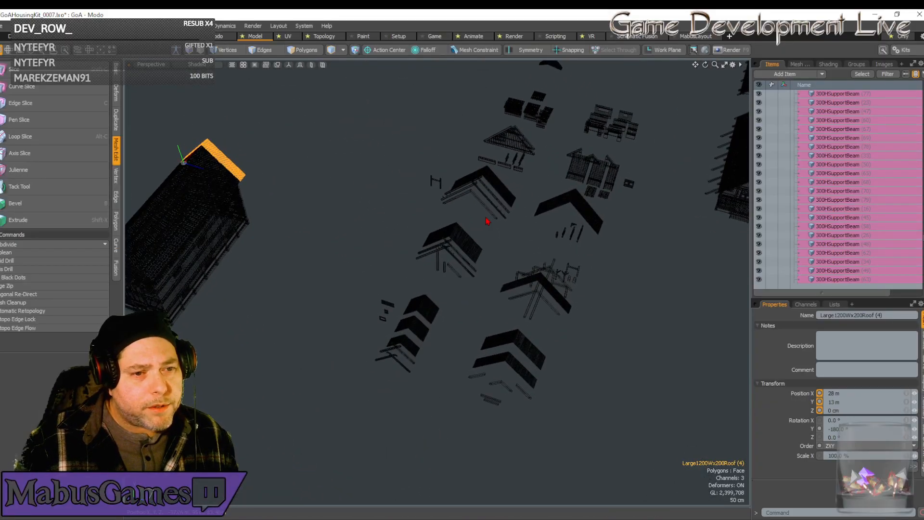
pyautogui.click(490, 204)
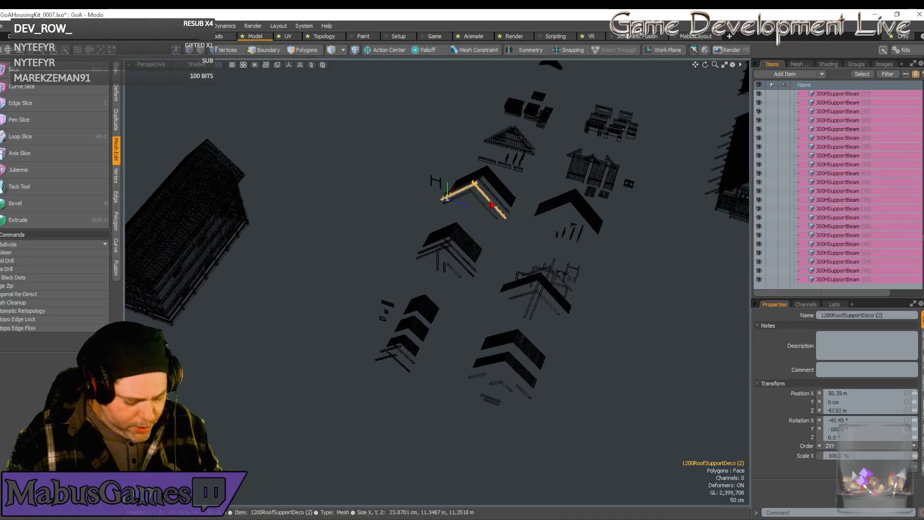
pyautogui.hotkey('ctrl', 'd')
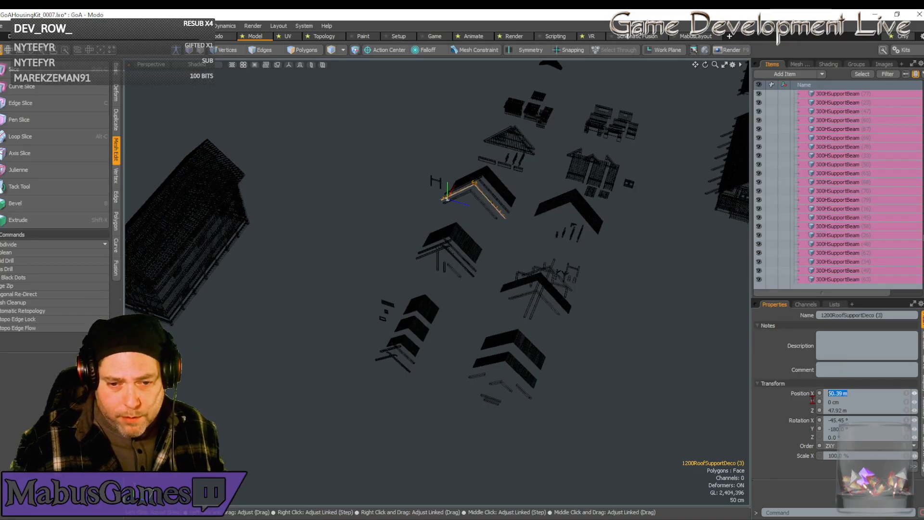
pyautogui.press('Tab')
pyautogui.write('1')
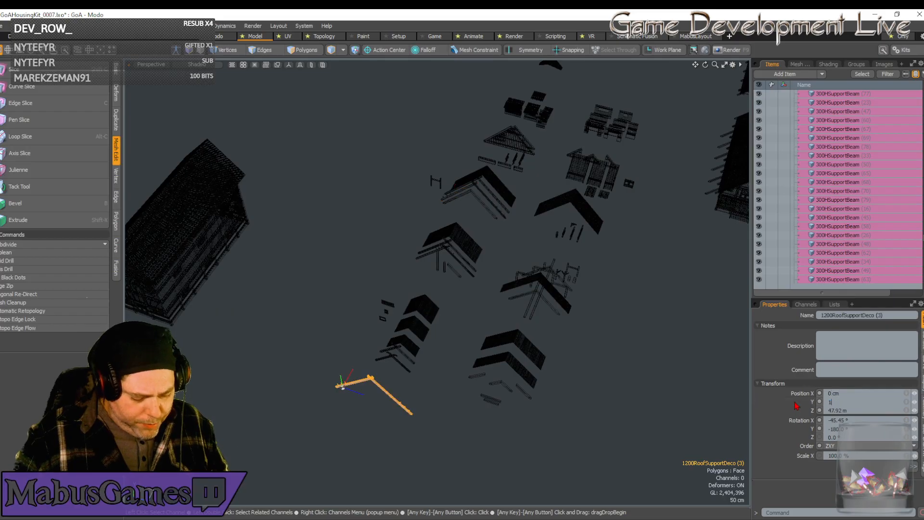
pyautogui.press('Tab')
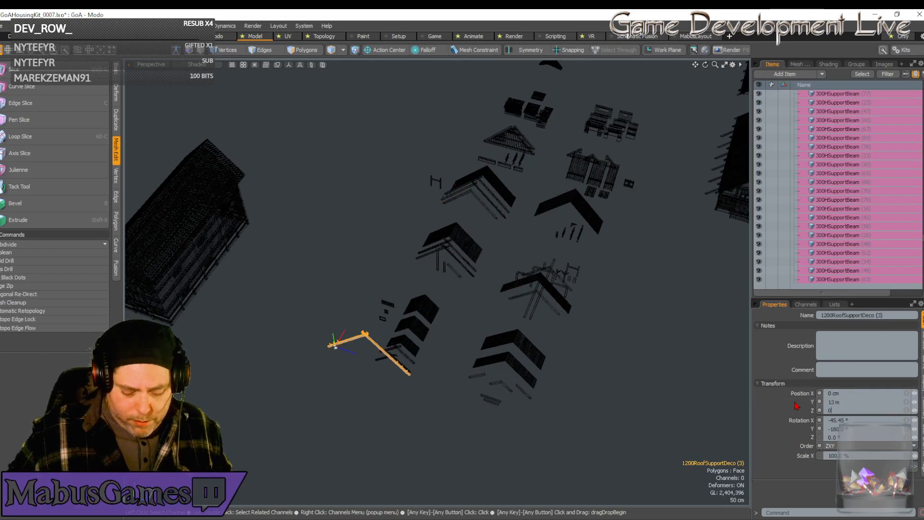
# Move the decorative roof support along X to -1.9 m, onto the outer edge of the end overhang.
pyautogui.press('w')
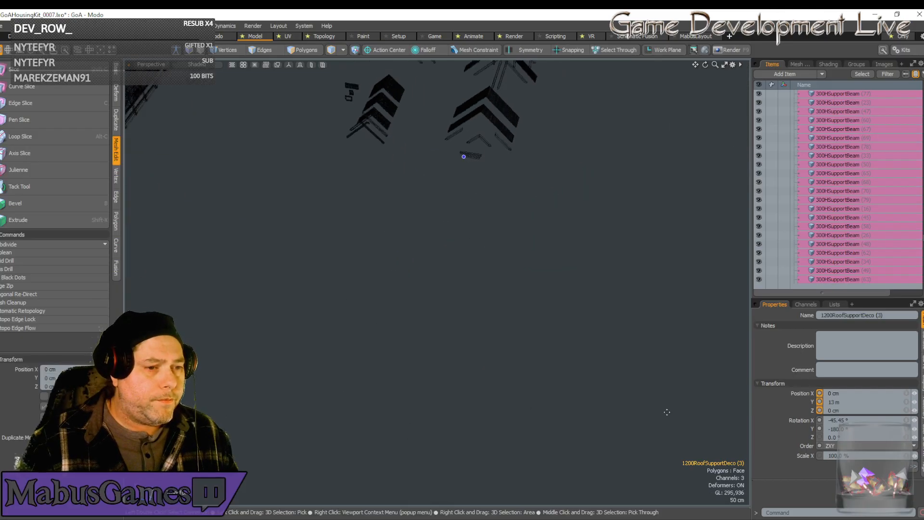
pyautogui.keyDown('alt'); pyautogui.moveTo(587, 405); pyautogui.dragTo(254, 284); pyautogui.keyUp('alt')
pyautogui.scroll(10, 254, 206)
pyautogui.press('space')
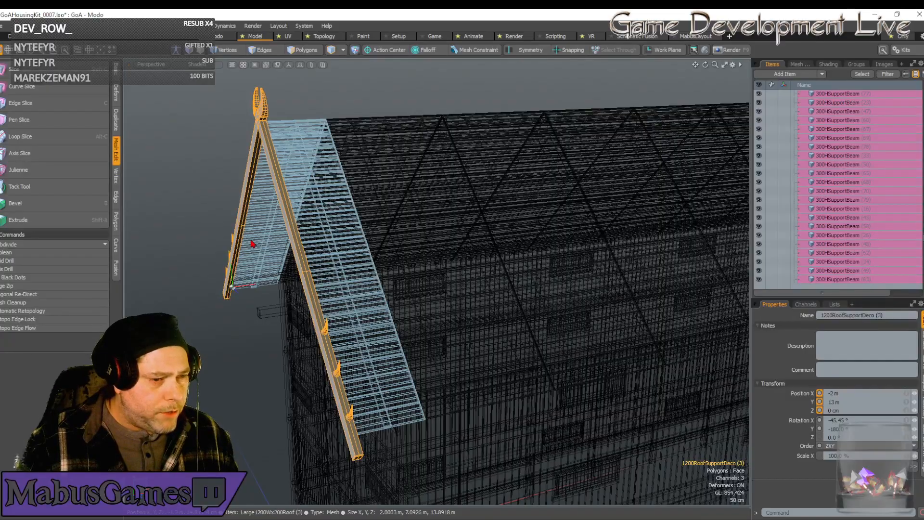
pyautogui.keyDown('alt'); pyautogui.keyDown('shift'); pyautogui.moveTo(281, 349); pyautogui.dragTo(376, 281); pyautogui.keyUp('shift'); pyautogui.keyUp('alt')
pyautogui.press('w')
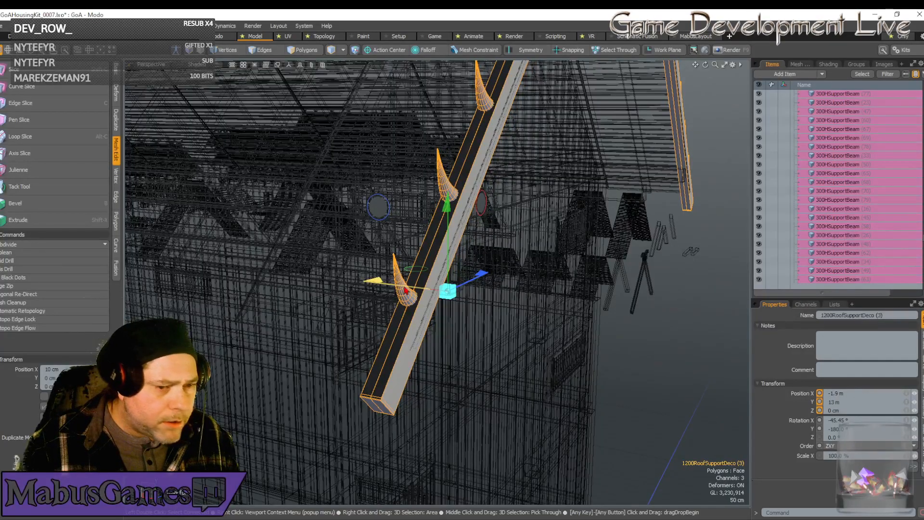
# Shift the 200-wide roof section beside the decorative support along X to -1.96 m.
pyautogui.click(658, 155)
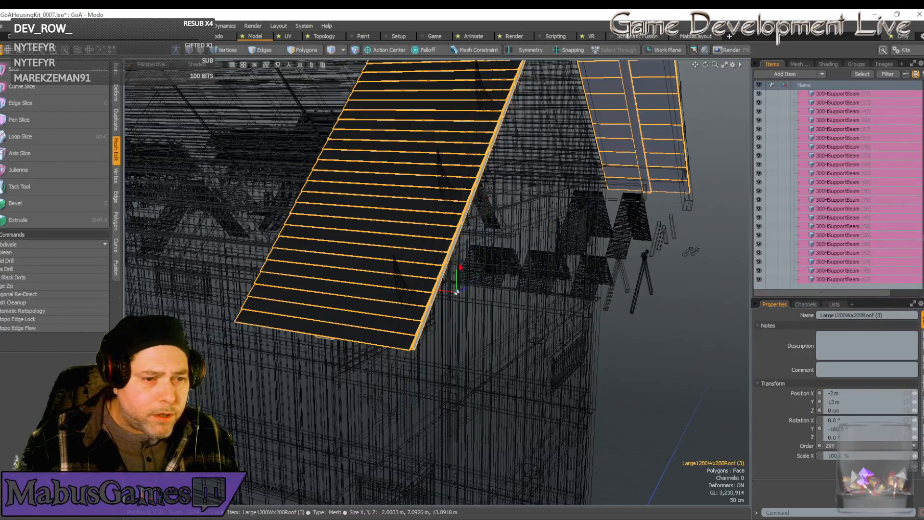
pyautogui.press('w')
pyautogui.moveTo(383, 280); pyautogui.dragTo(378, 281)
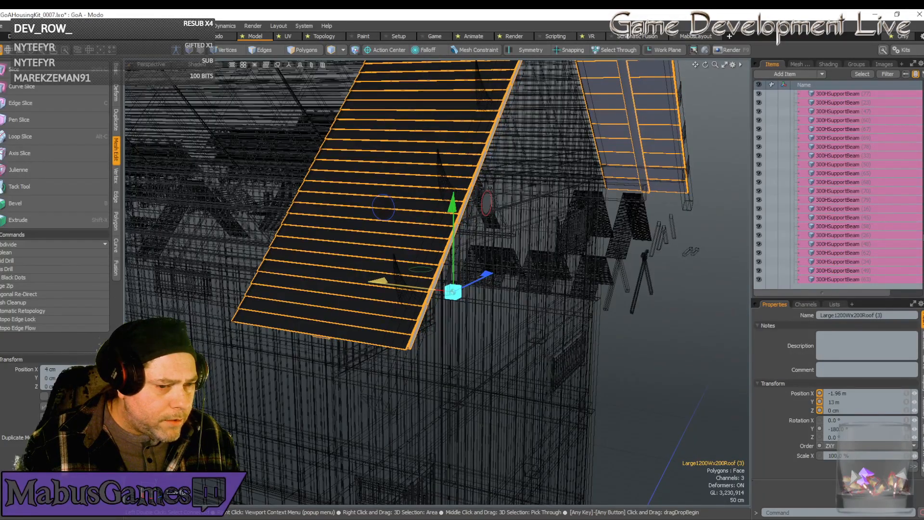
# Duplicate the decorative roof support and move the copy along X to about 30.1 m, at the opposite overhang.
pyautogui.keyDown('alt'); pyautogui.moveTo(542, 297); pyautogui.dragTo(541, 297); pyautogui.keyUp('alt')
pyautogui.scroll(-4, 542, 297)
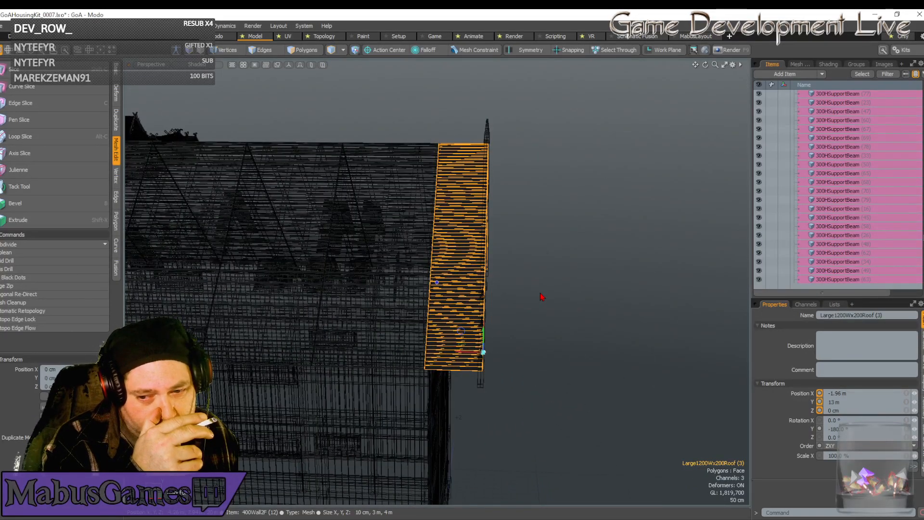
pyautogui.keyDown('alt'); pyautogui.moveTo(541, 296); pyautogui.dragTo(313, 160); pyautogui.keyUp('alt')
pyautogui.press('space')
pyautogui.click(485, 196)
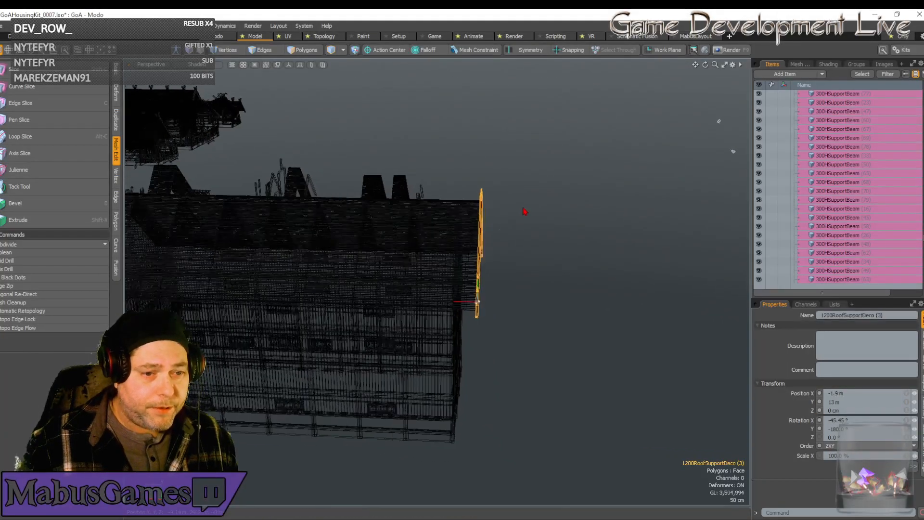
pyautogui.scroll(-10, 517, 220)
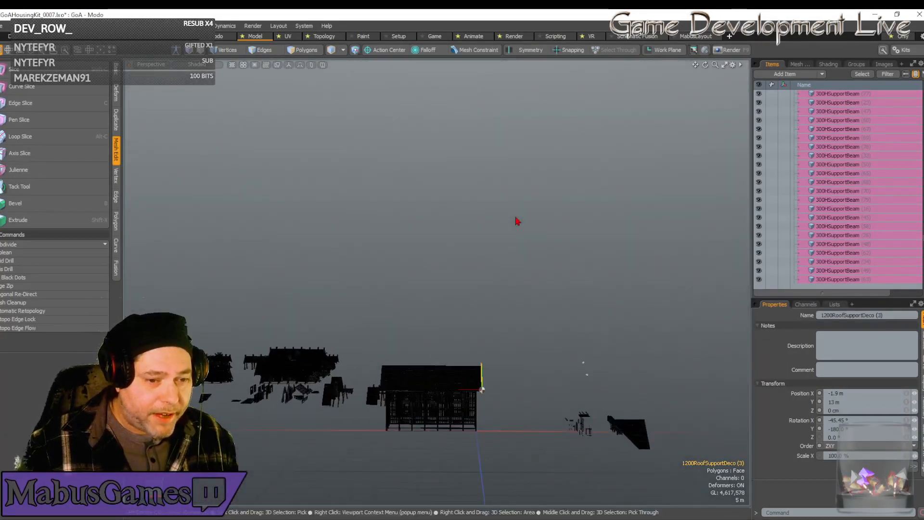
pyautogui.keyDown('alt'); pyautogui.moveTo(515, 220); pyautogui.dragTo(515, 220); pyautogui.keyUp('alt')
pyautogui.scroll(4, 515, 221)
pyautogui.scroll(8, 512, 221)
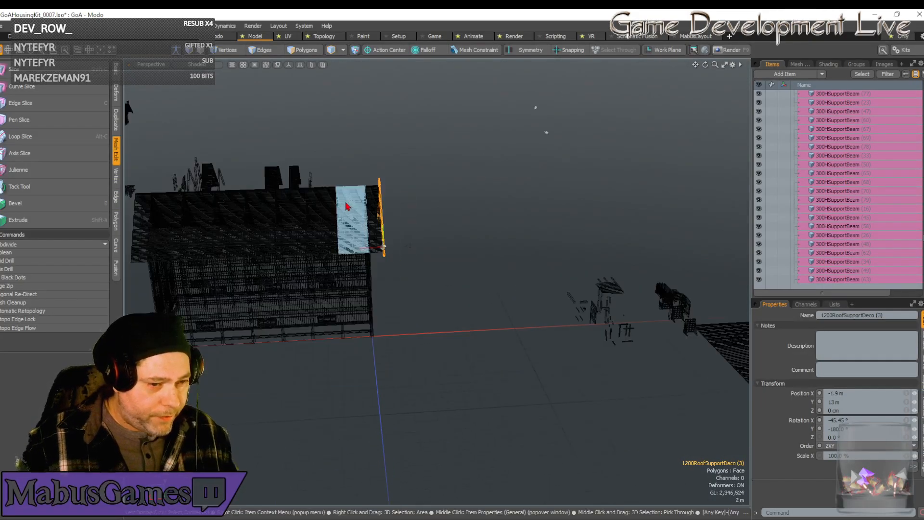
pyautogui.hotkey('ctrl', 'd')
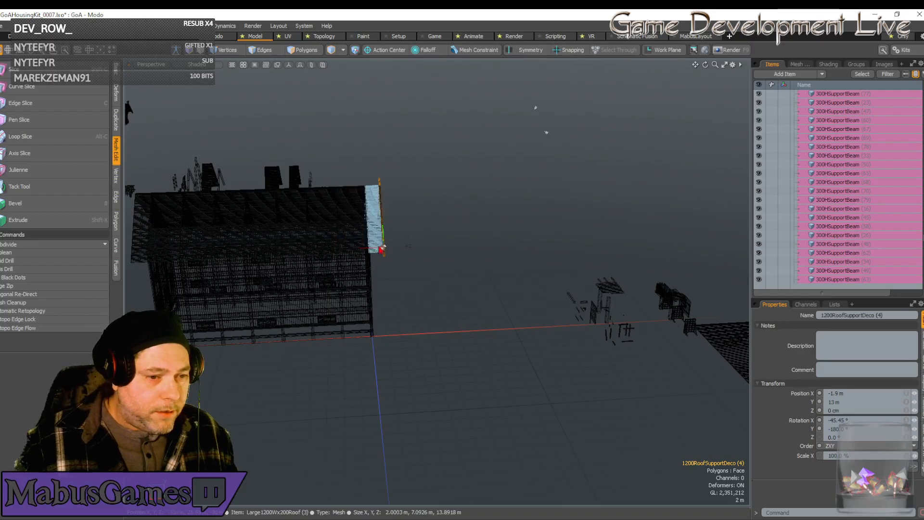
pyautogui.press('w')
pyautogui.moveTo(383, 246); pyautogui.dragTo(242, 235)
pyautogui.moveTo(101, 258); pyautogui.dragTo(115, 257)
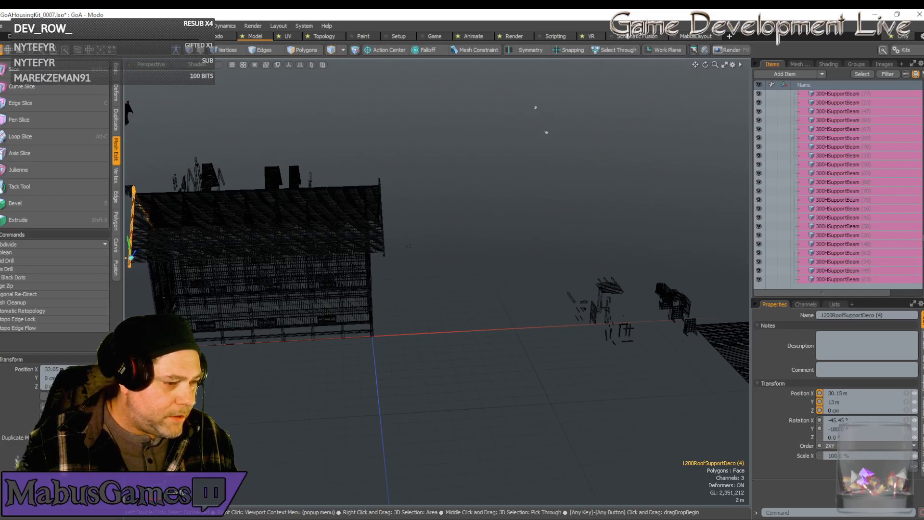
# Pull the copied decorative roof support in along X to 29.9 m against the overhang's edge.
pyautogui.hotkey('shift', 'a')
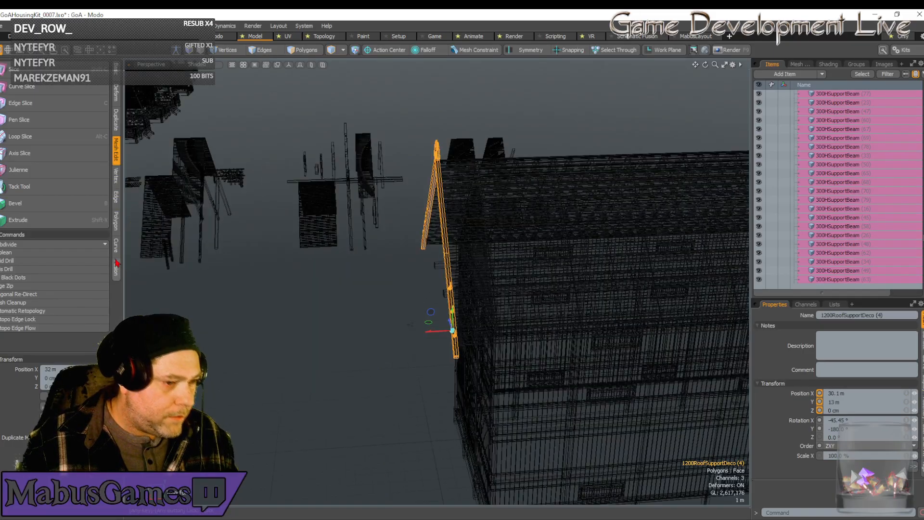
pyautogui.scroll(5, 432, 254)
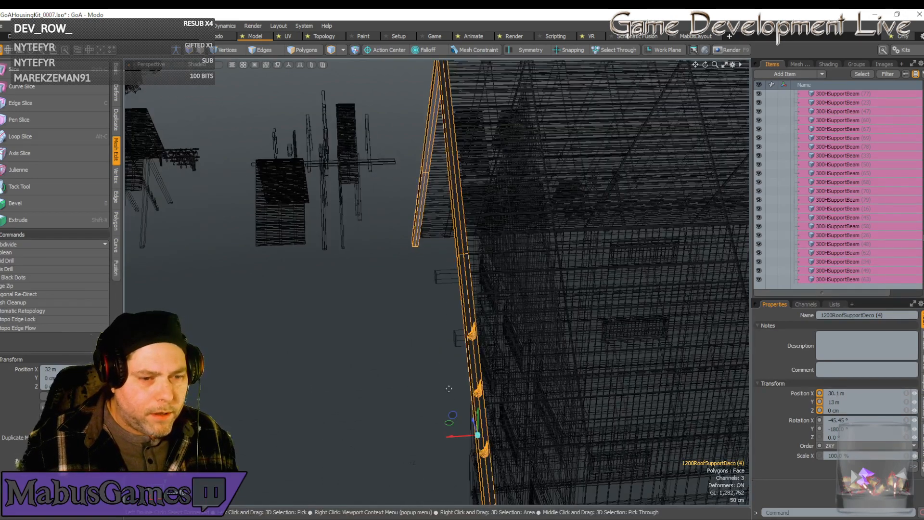
pyautogui.moveTo(454, 435)
pyautogui.mouseDown()
pyautogui.moveTo(465, 435)
pyautogui.moveTo(446, 436)
pyautogui.mouseUp()
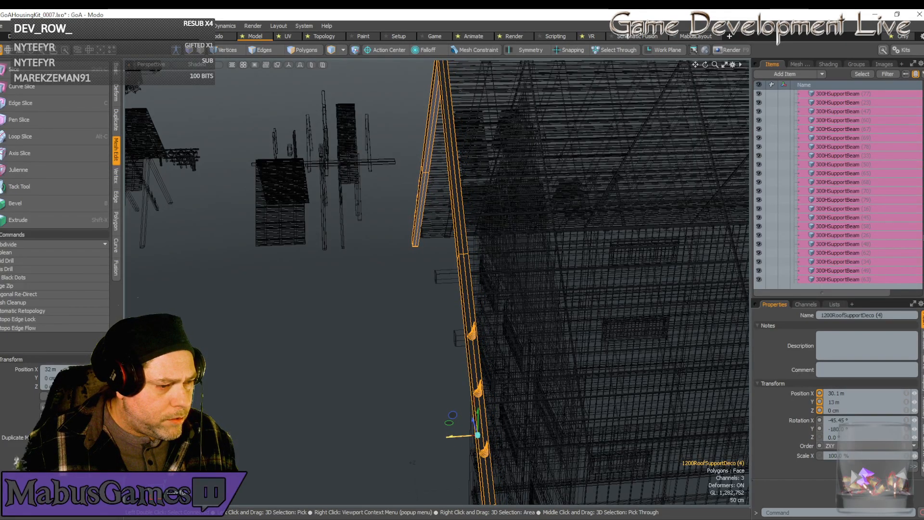
pyautogui.press('space')
pyautogui.press('w')
pyautogui.moveTo(461, 436); pyautogui.dragTo(471, 437)
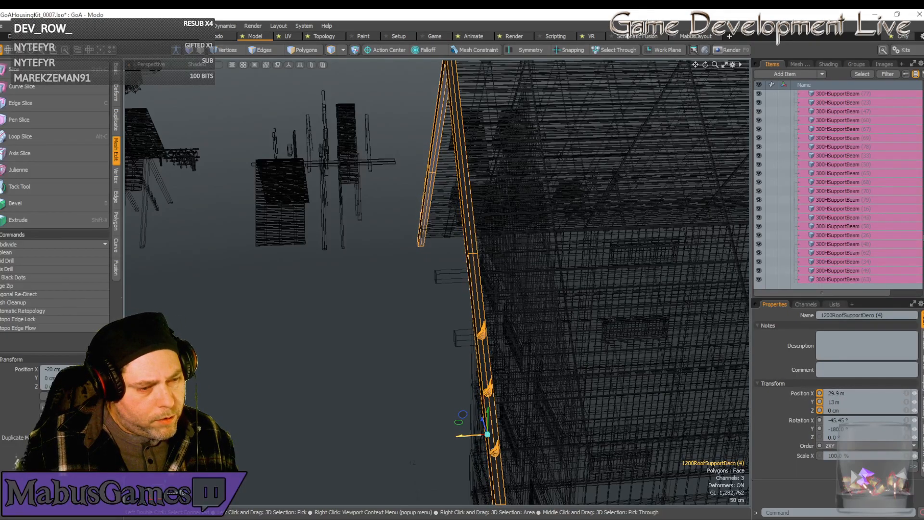
# Shift the 200-wide roof section at that end along X to 27.98 m.
pyautogui.click(492, 400)
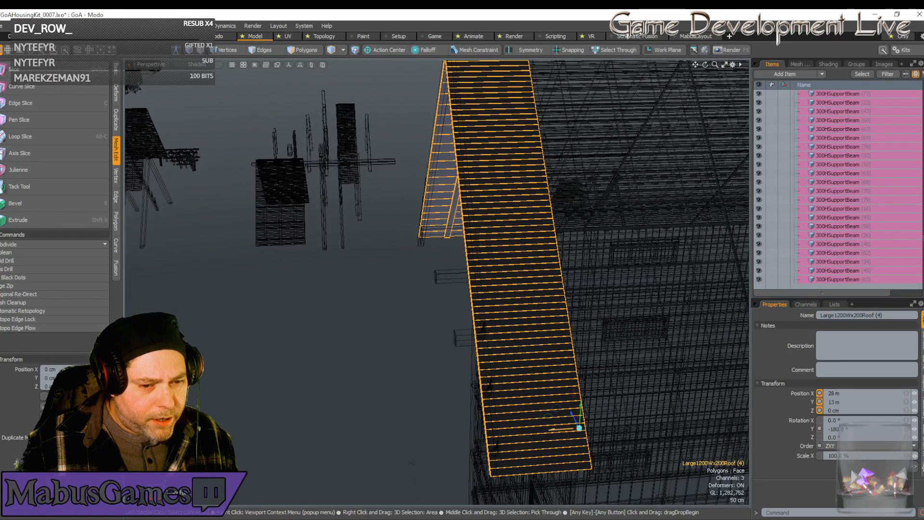
pyautogui.moveTo(412, 462); pyautogui.dragTo(413, 462)
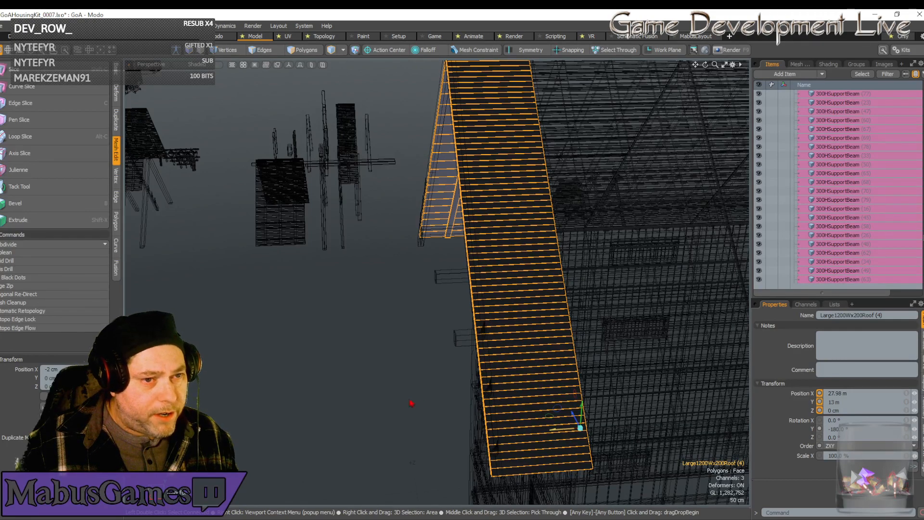
# Examine how the decorative roof support fits the overhang and the protruding wall beams at the other end.
pyautogui.scroll(-10, 414, 400)
pyautogui.keyDown('alt'); pyautogui.moveTo(414, 400); pyautogui.dragTo(342, 377); pyautogui.keyUp('alt')
pyautogui.scroll(8, 342, 377)
pyautogui.keyDown('alt'); pyautogui.moveTo(435, 282); pyautogui.dragTo(434, 358); pyautogui.keyUp('alt')
pyautogui.scroll(5, 436, 283)
pyautogui.keyDown('alt'); pyautogui.moveTo(437, 283); pyautogui.dragTo(468, 129); pyautogui.keyUp('alt')
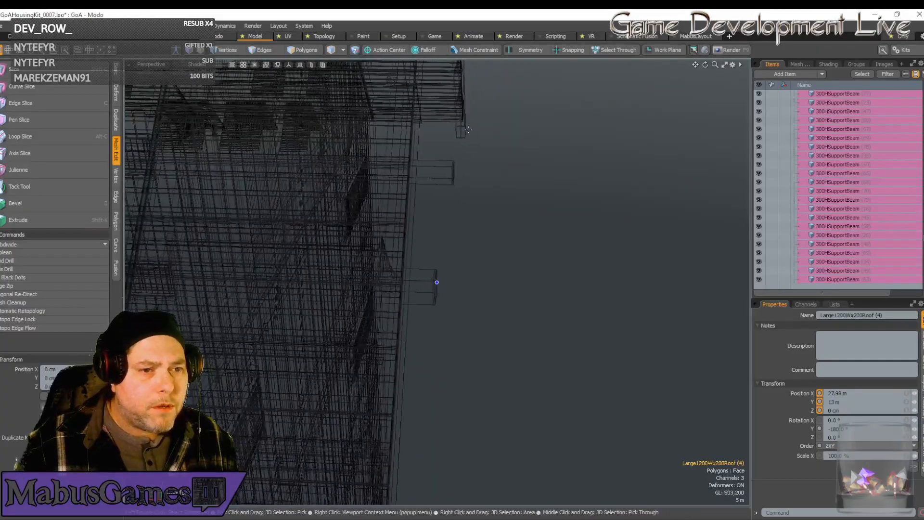
pyautogui.click(463, 131)
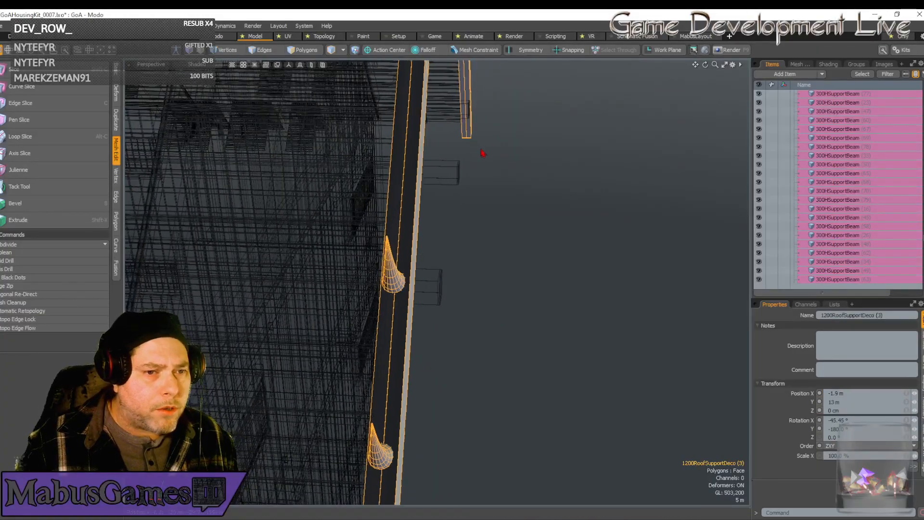
# Select the plain 1200RoofSupport frame among the kit's roof parts.
pyautogui.scroll(-10, 483, 241)
pyautogui.scroll(4, 471, 237)
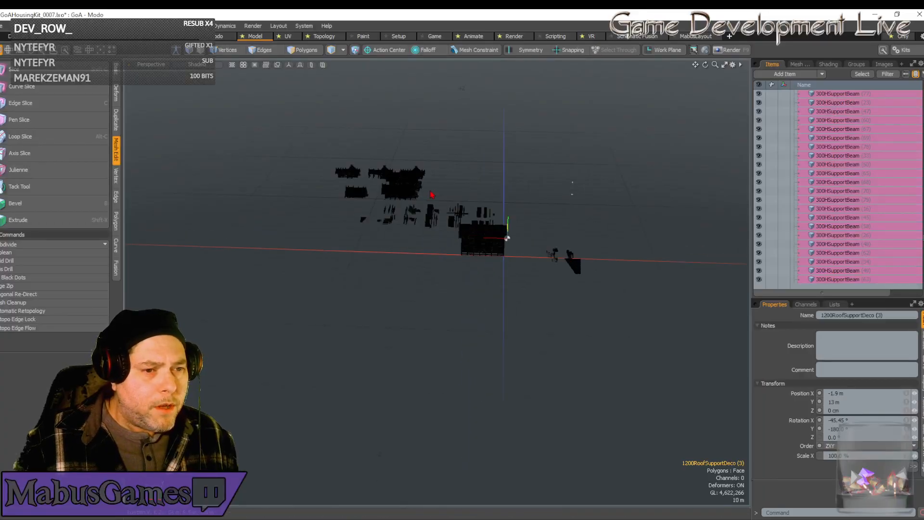
pyautogui.scroll(4, 431, 195)
pyautogui.click(439, 318)
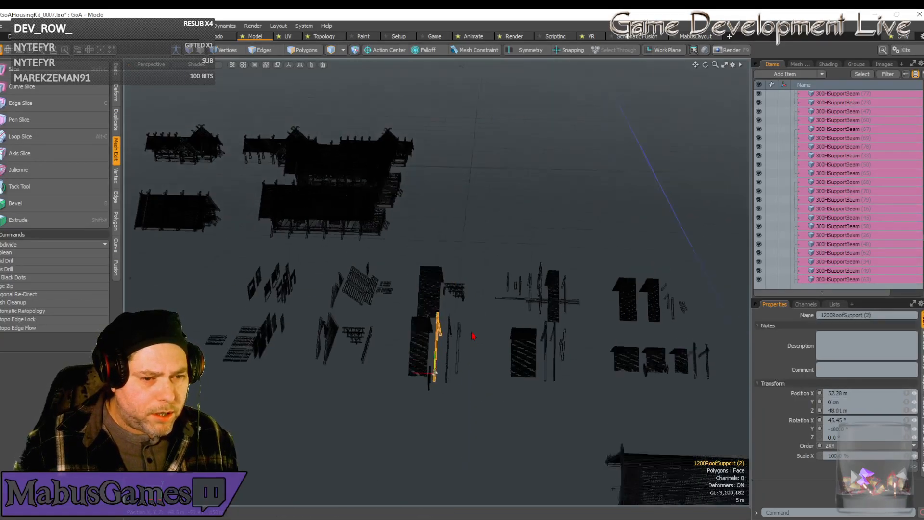
pyautogui.hotkey('shift', 'a')
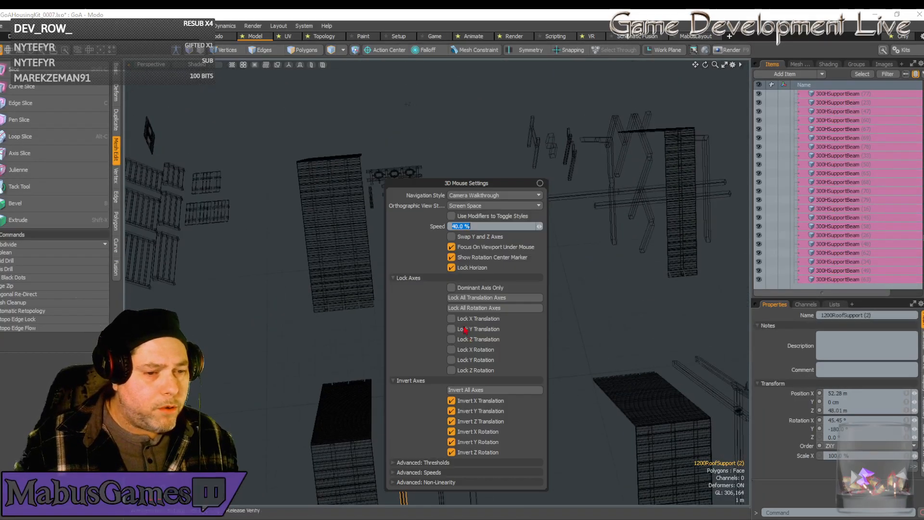
pyautogui.click(478, 195)
pyautogui.click(477, 186)
pyautogui.click(479, 197)
pyautogui.click(478, 188)
pyautogui.click(539, 183)
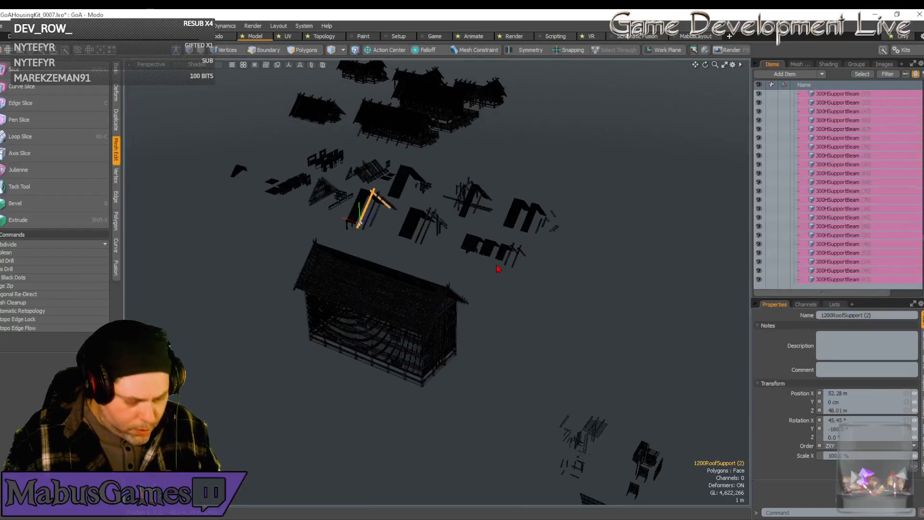
# Duplicate the 1200RoofSupport frame and place the copy at X 0, Y 13 m, Z 0.
pyautogui.hotkey('ctrl', 'd')
pyautogui.moveTo(852, 398); pyautogui.dragTo(806, 402)
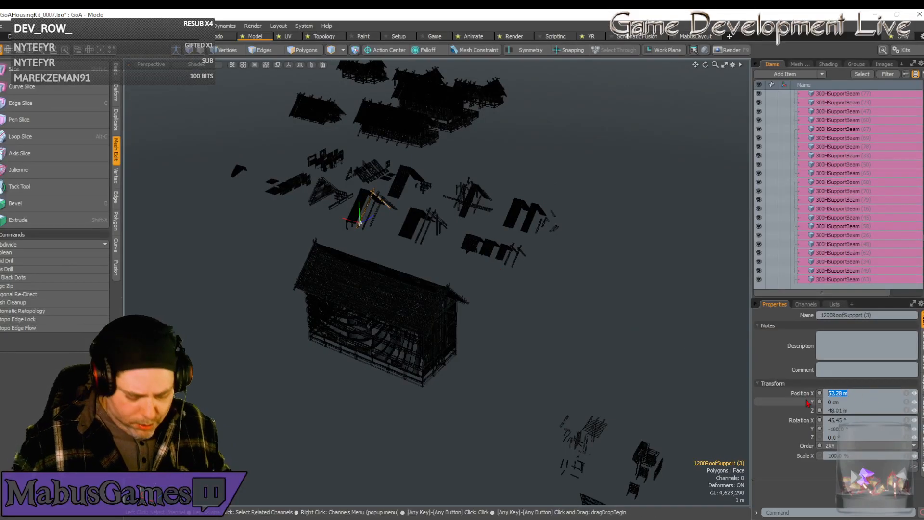
pyautogui.press('Tab')
pyautogui.write('1')
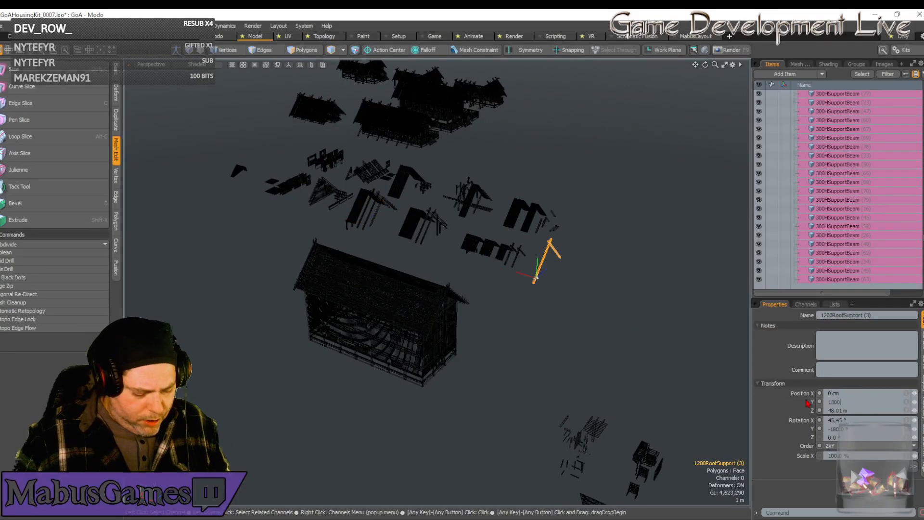
pyautogui.press('Tab')
pyautogui.press('Return')
# Duplicate the placed roof support four times along the building, positioning the copies at X 4 m, 8 m, 12 m and 16 m.
pyautogui.keyDown('alt'); pyautogui.moveTo(692, 380); pyautogui.dragTo(658, 383); pyautogui.keyUp('alt')
pyautogui.scroll(5, 472, 318)
pyautogui.keyDown('alt'); pyautogui.moveTo(472, 320); pyautogui.dragTo(519, 362); pyautogui.keyUp('alt')
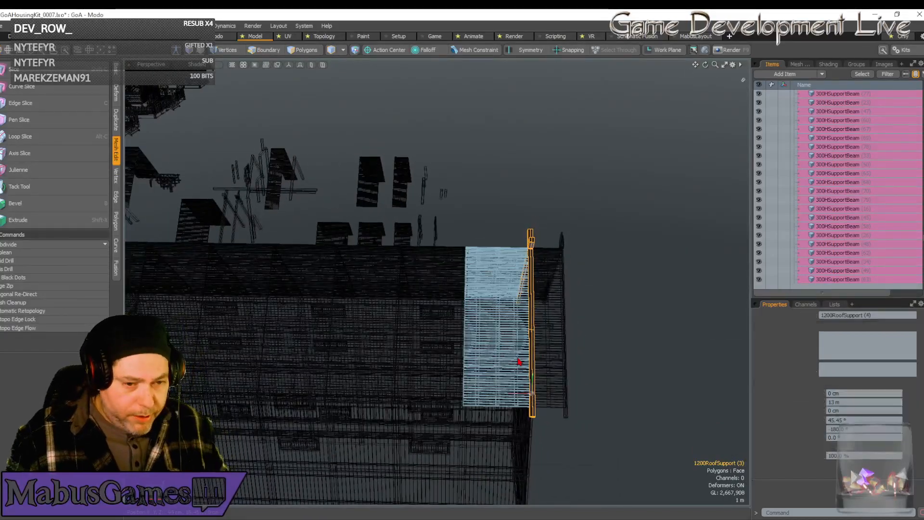
pyautogui.hotkey('ctrl', 'd')
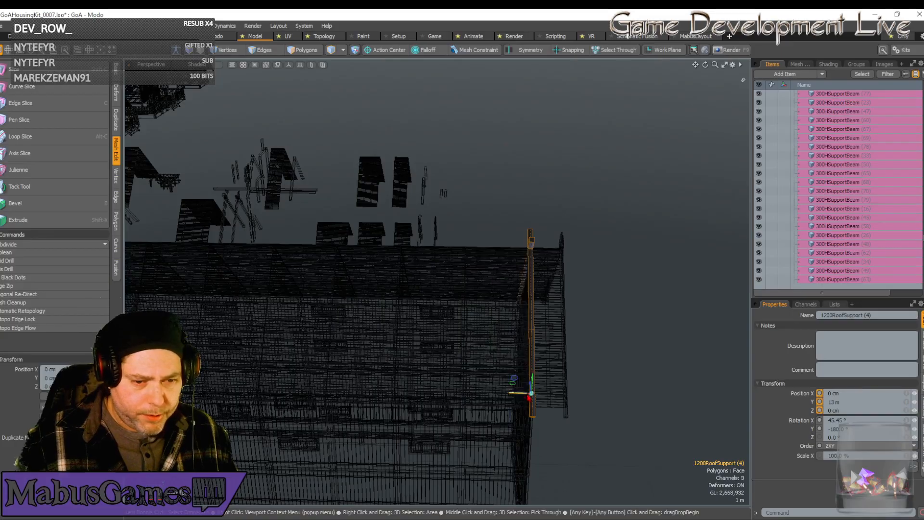
pyautogui.moveTo(521, 393); pyautogui.dragTo(451, 391)
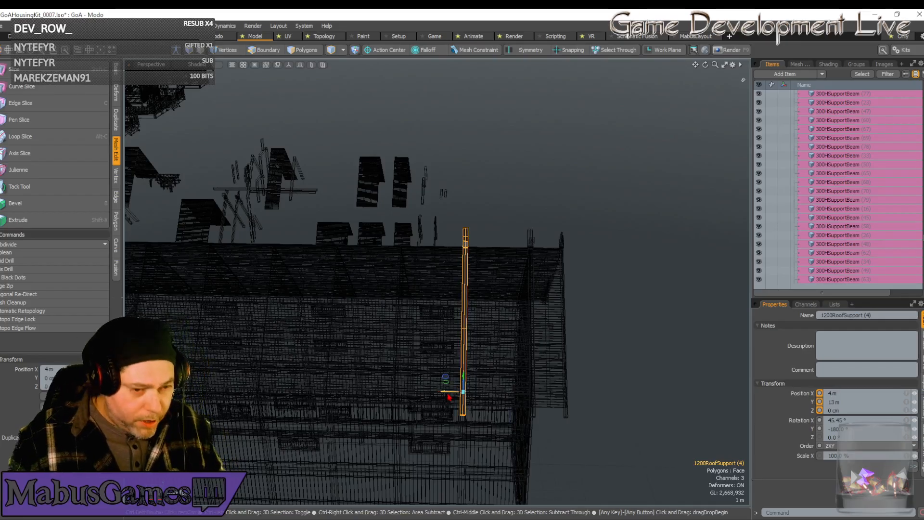
pyautogui.hotkey('ctrl', 'd')
pyautogui.moveTo(449, 394); pyautogui.dragTo(308, 388)
pyautogui.hotkey('ctrl', 'd')
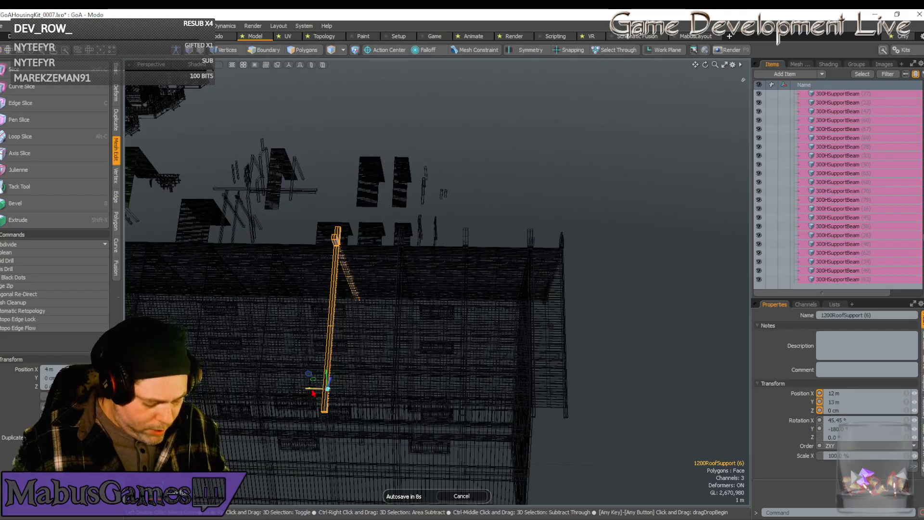
pyautogui.hotkey('ctrl', 'd')
pyautogui.moveTo(308, 387); pyautogui.dragTo(240, 387)
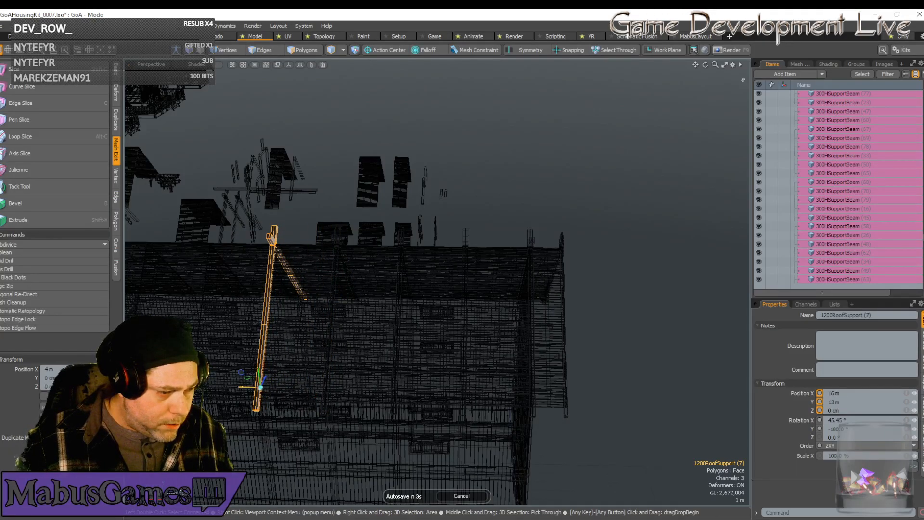
# Duplicate the 1200RoofSupport frame, place the copy at X 20 m, and save all open scenes.
pyautogui.click(458, 496)
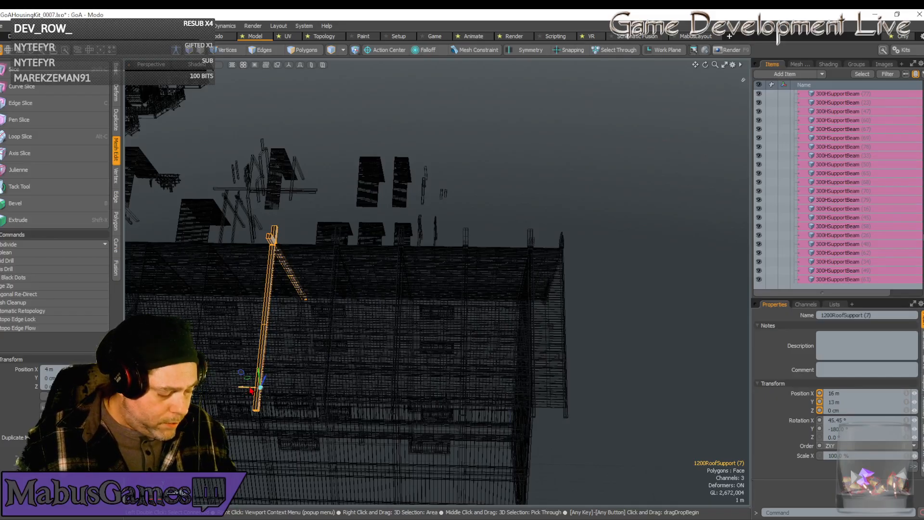
pyautogui.hotkey('ctrl', 'd')
pyautogui.moveTo(240, 387); pyautogui.dragTo(178, 387)
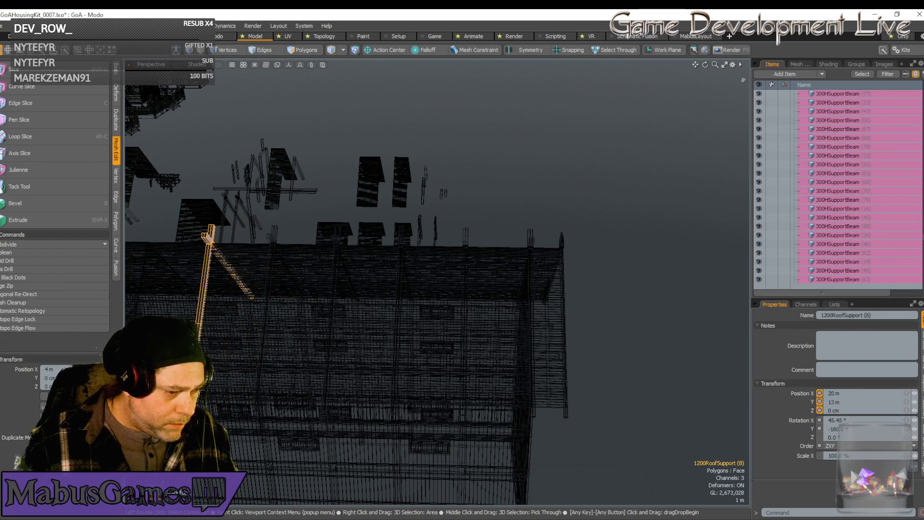
pyautogui.click(2, 25)
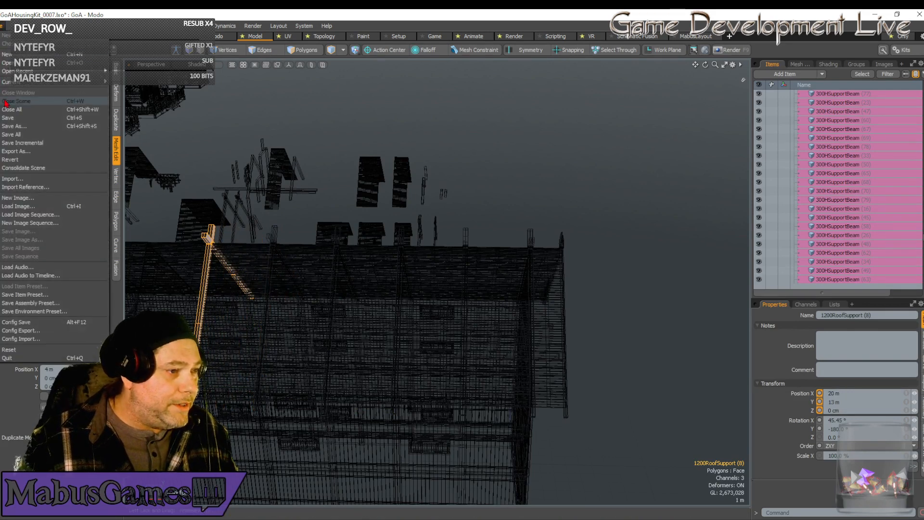
pyautogui.click(13, 134)
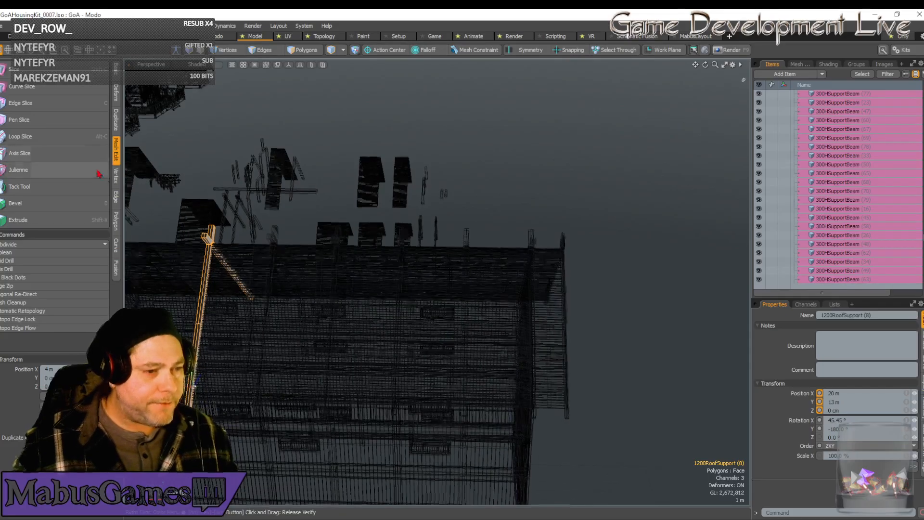
# Duplicate the roof support twice more along the building, positioning the copies at X 24 m and X 28 m.
pyautogui.scroll(3, 385, 231)
pyautogui.scroll(-4, 259, 144)
pyautogui.keyDown('alt'); pyautogui.keyDown('shift'); pyautogui.moveTo(255, 116); pyautogui.dragTo(223, 212); pyautogui.keyUp('shift'); pyautogui.keyUp('alt')
pyautogui.keyDown('alt'); pyautogui.keyDown('shift'); pyautogui.moveTo(222, 212); pyautogui.dragTo(222, 213); pyautogui.keyUp('shift'); pyautogui.keyUp('alt')
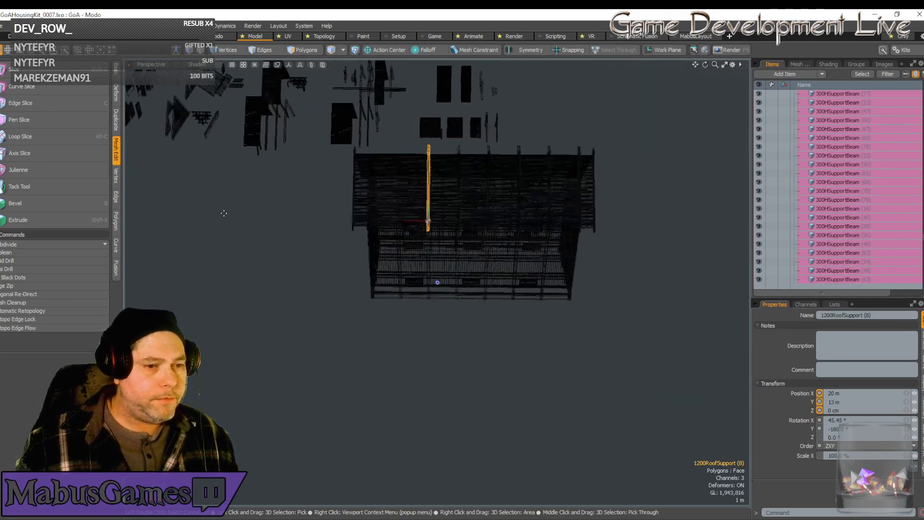
pyautogui.scroll(6, 231, 214)
pyautogui.scroll(-1, 231, 219)
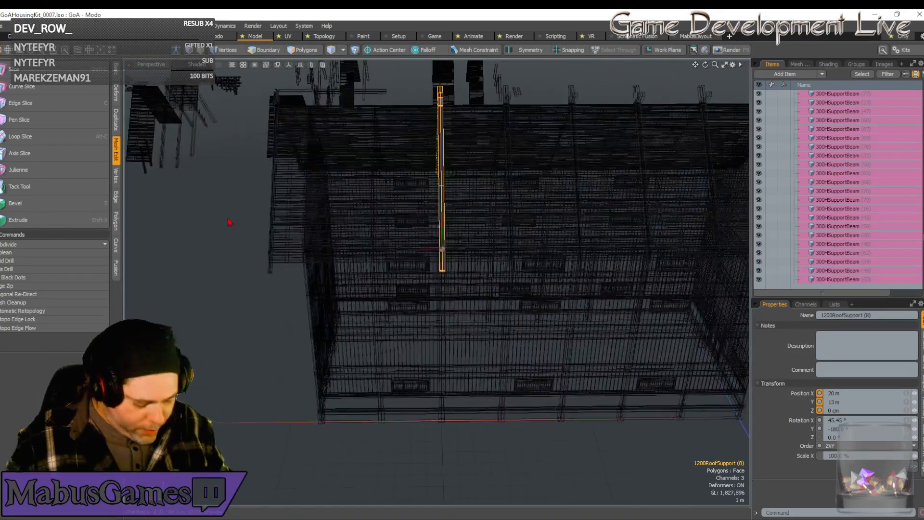
pyautogui.hotkey('ctrl', 'd')
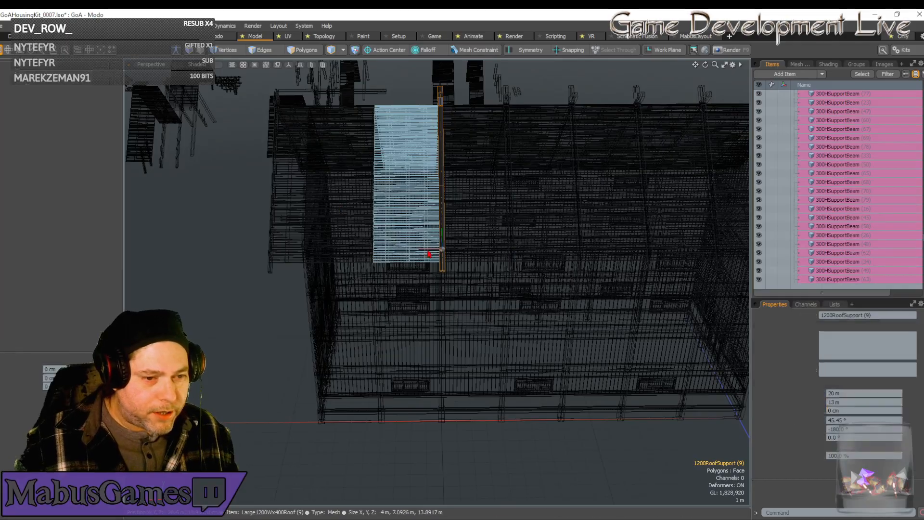
pyautogui.moveTo(426, 248); pyautogui.dragTo(357, 248)
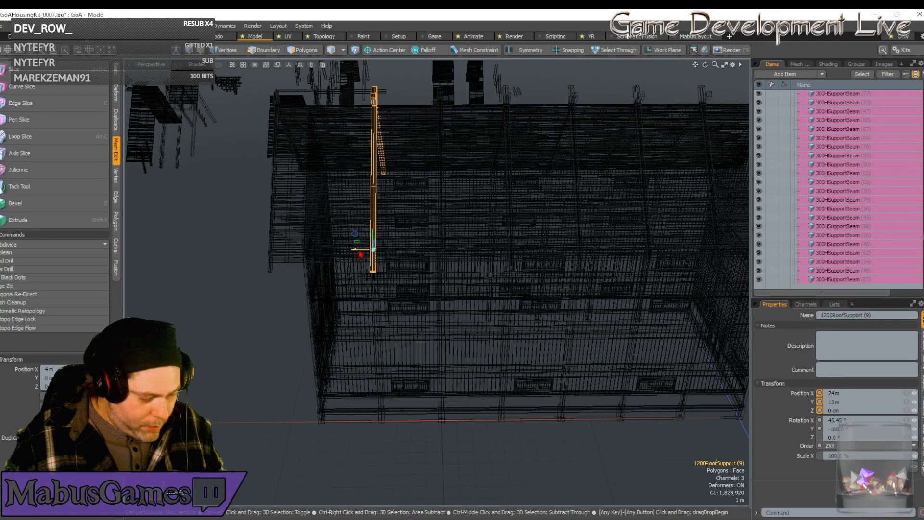
pyautogui.hotkey('ctrl', 'd')
pyautogui.moveTo(358, 249); pyautogui.dragTo(369, 294)
pyautogui.press('q')
pyautogui.scroll(-5, 340, 291)
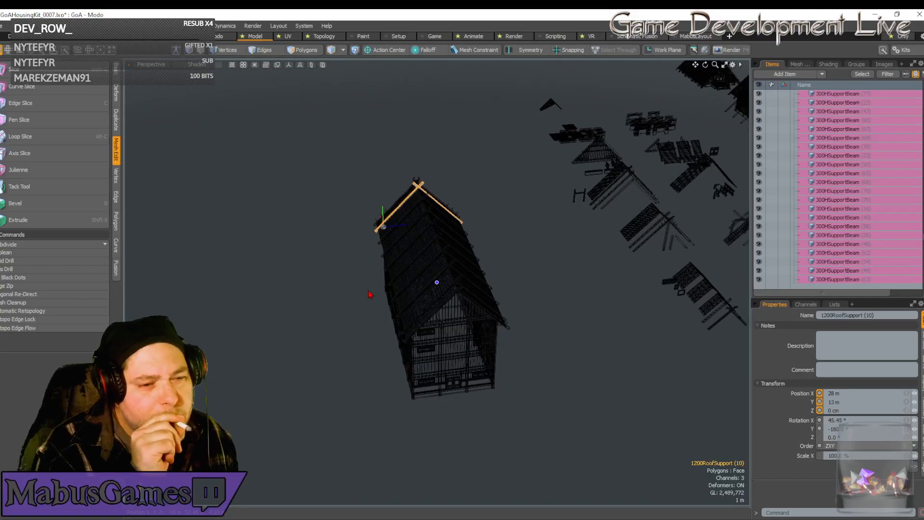
# Select all parts of the assembled building and preview them in the Render layout, examining the roof from the front corner.
pyautogui.keyDown('alt'); pyautogui.moveTo(369, 294); pyautogui.dragTo(350, 207); pyautogui.keyUp('alt')
pyautogui.scroll(1, 334, 162)
pyautogui.moveTo(323, 152); pyautogui.dragTo(545, 455)
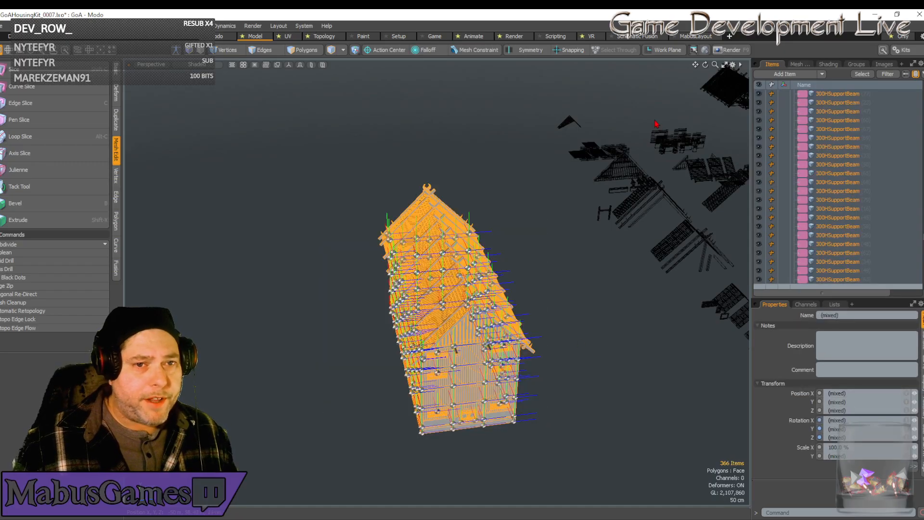
pyautogui.click(514, 37)
pyautogui.click(356, 240)
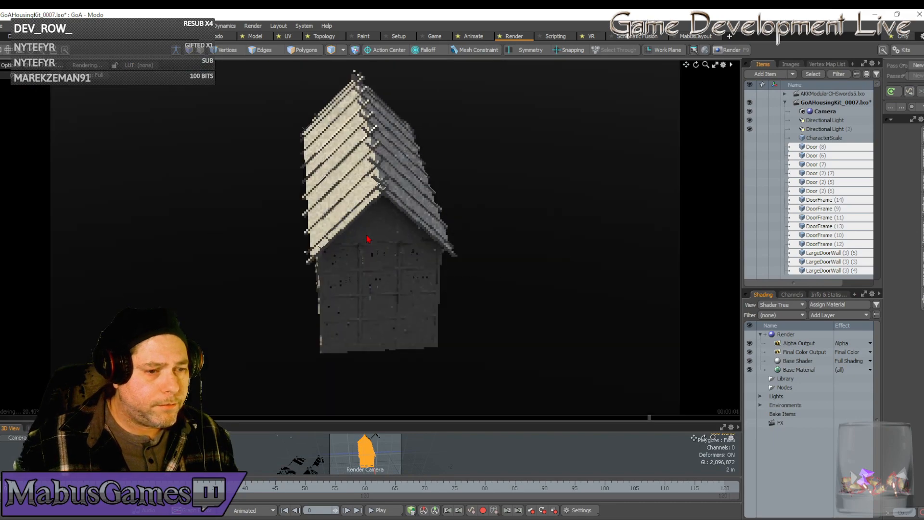
pyautogui.keyDown('alt'); pyautogui.moveTo(367, 235); pyautogui.dragTo(367, 239); pyautogui.keyUp('alt')
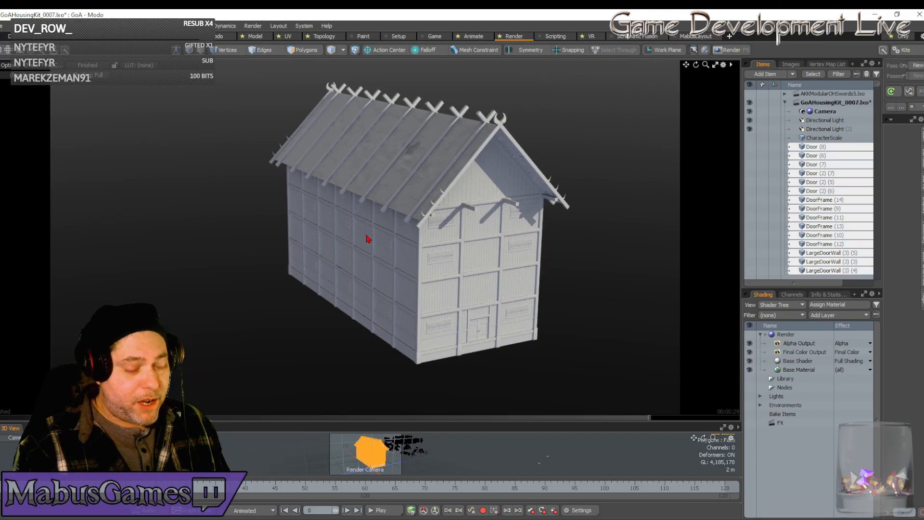
pyautogui.keyDown('alt'); pyautogui.moveTo(368, 239); pyautogui.dragTo(368, 239); pyautogui.keyUp('alt')
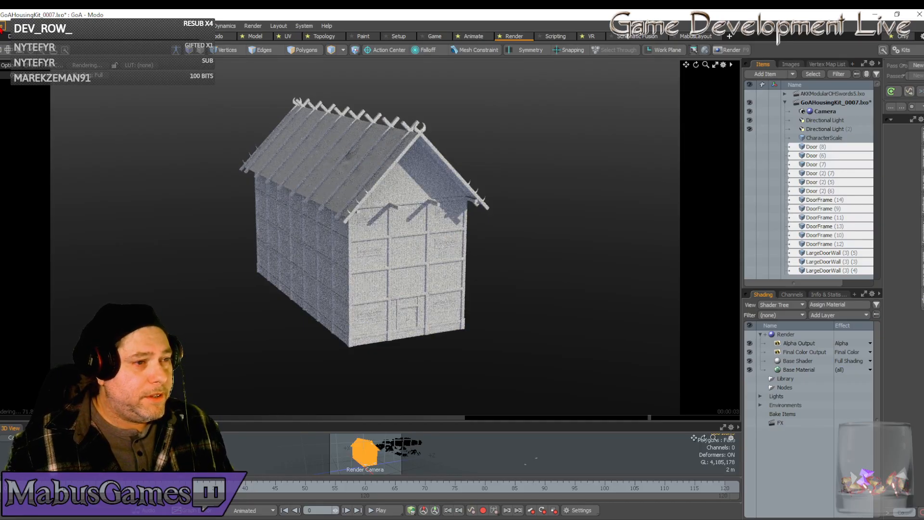
# Return to the Model layout and save all open scenes.
pyautogui.click(256, 37)
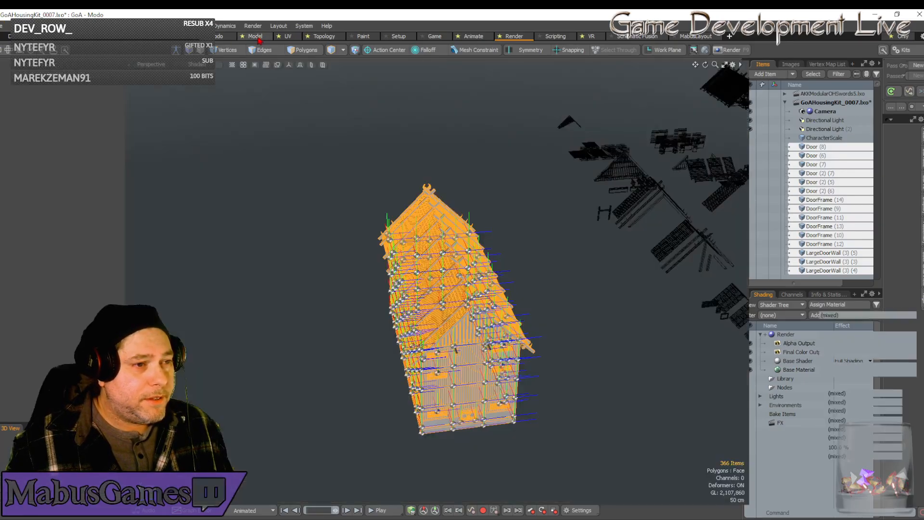
pyautogui.click(6, 26)
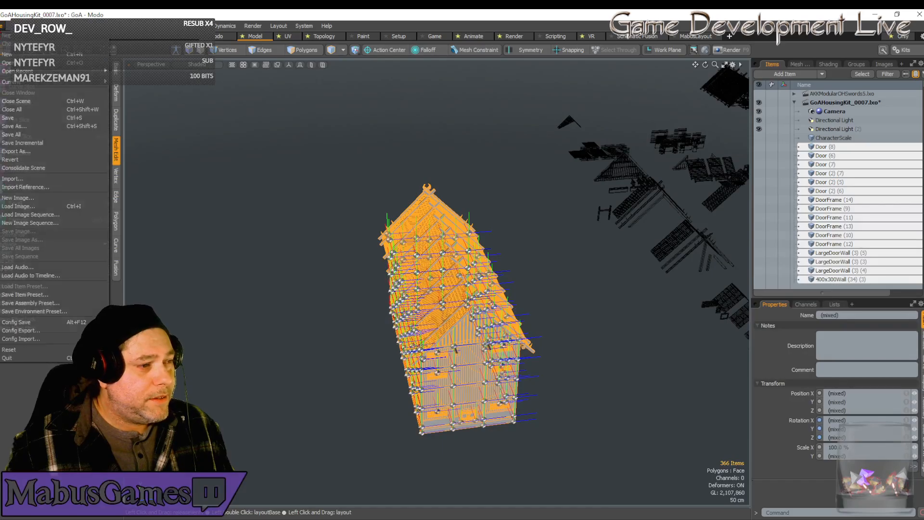
pyautogui.click(19, 135)
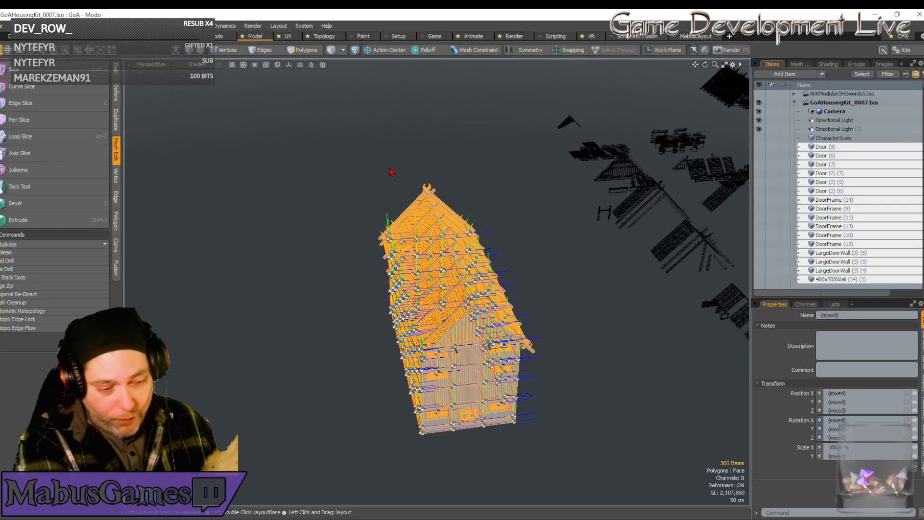
# Deselect the building and examine it from several angles alongside the kit's roof parts.
pyautogui.keyDown('alt'); pyautogui.moveTo(391, 172); pyautogui.dragTo(520, 273); pyautogui.keyUp('alt')
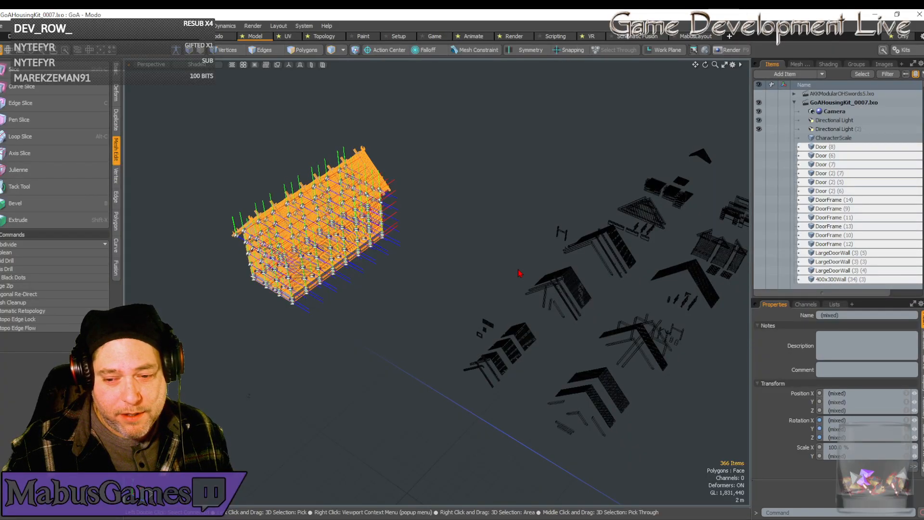
pyautogui.keyDown('alt'); pyautogui.moveTo(520, 273); pyautogui.dragTo(444, 274); pyautogui.keyUp('alt')
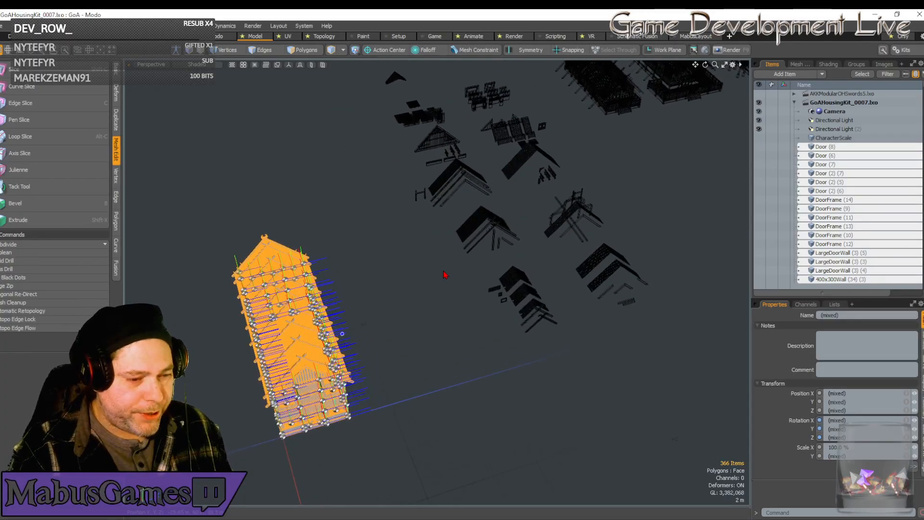
pyautogui.keyDown('alt'); pyautogui.moveTo(444, 275); pyautogui.dragTo(409, 242); pyautogui.keyUp('alt')
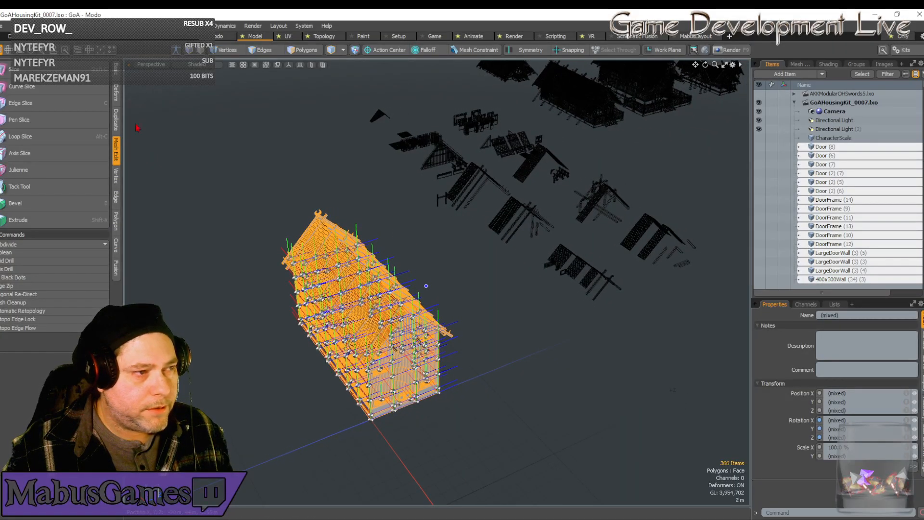
pyautogui.click(2, 27)
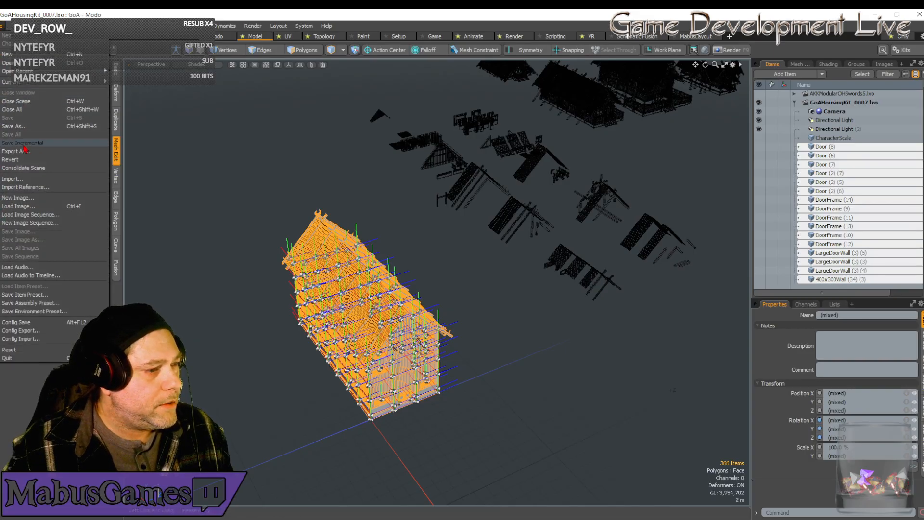
pyautogui.click(346, 193)
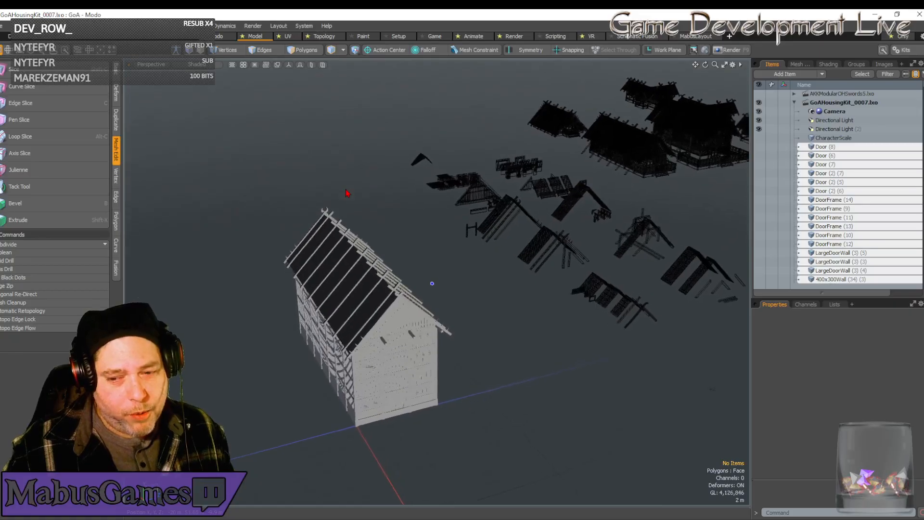
pyautogui.keyDown('alt'); pyautogui.moveTo(358, 187); pyautogui.dragTo(403, 237); pyautogui.keyUp('alt')
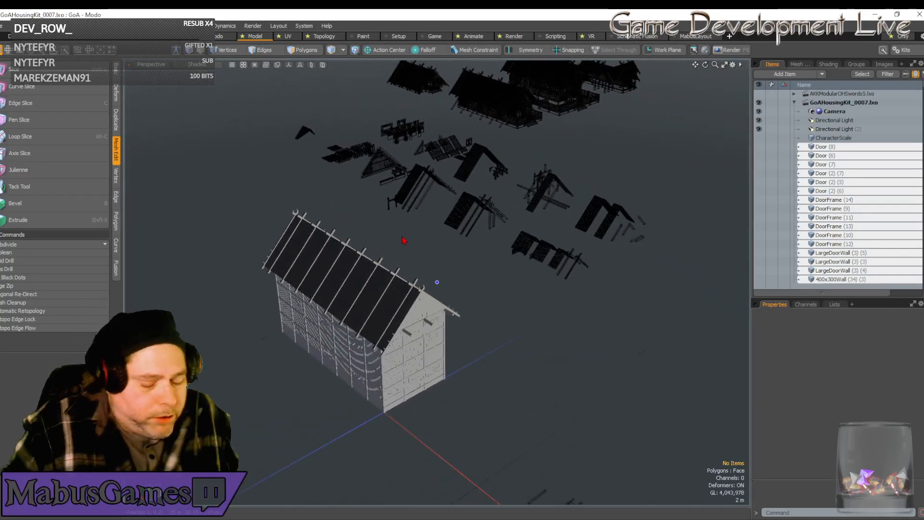
pyautogui.keyDown('alt'); pyautogui.moveTo(428, 293); pyautogui.dragTo(496, 360); pyautogui.keyUp('alt')
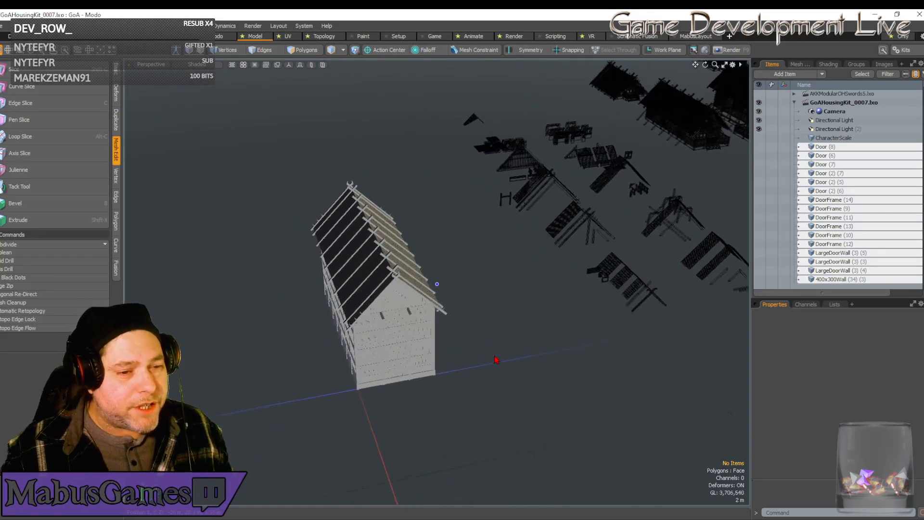
# Try to preview the building in the Render layout with no items selected.
pyautogui.click(519, 40)
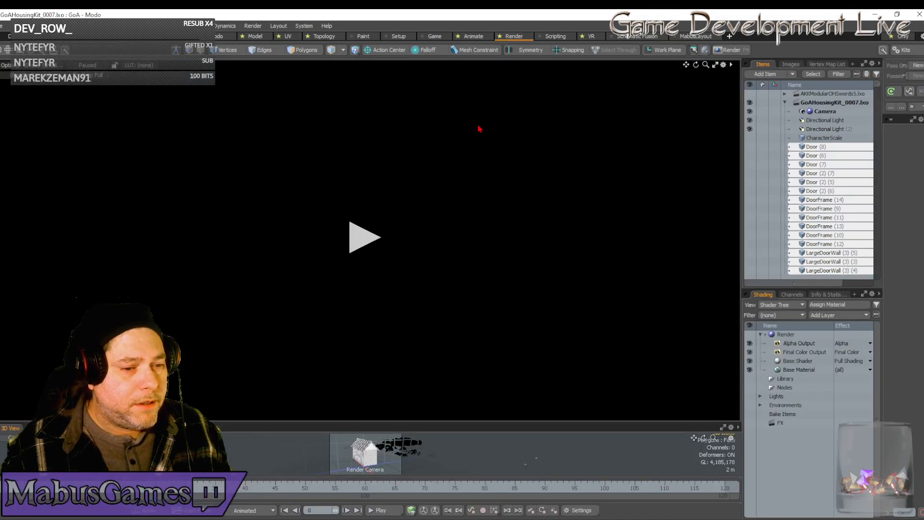
pyautogui.click(362, 231)
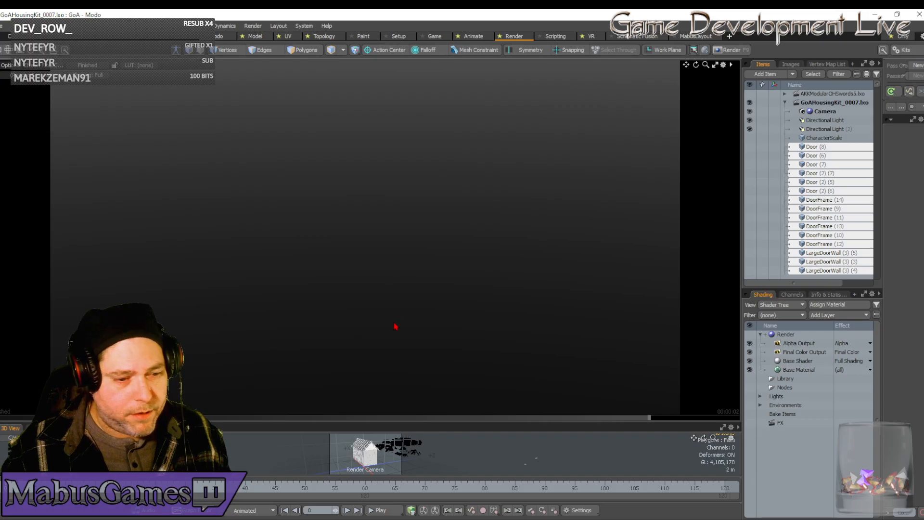
pyautogui.press('a')
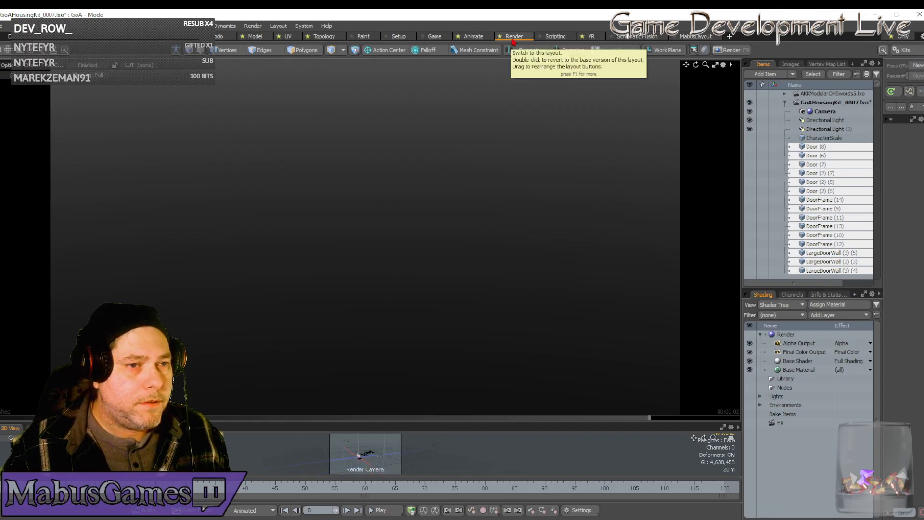
# Reselect every part of the building in the Model layout and render a closer preview showing its door end and roof.
pyautogui.click(255, 36)
pyautogui.keyDown('alt'); pyautogui.moveTo(275, 184); pyautogui.dragTo(281, 133); pyautogui.keyUp('alt')
pyautogui.moveTo(280, 128); pyautogui.dragTo(511, 439, button='right')
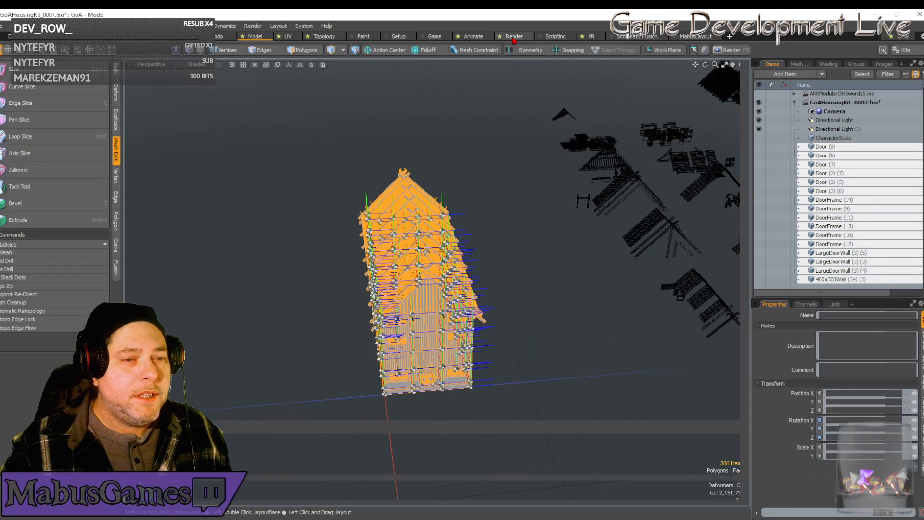
pyautogui.click(514, 37)
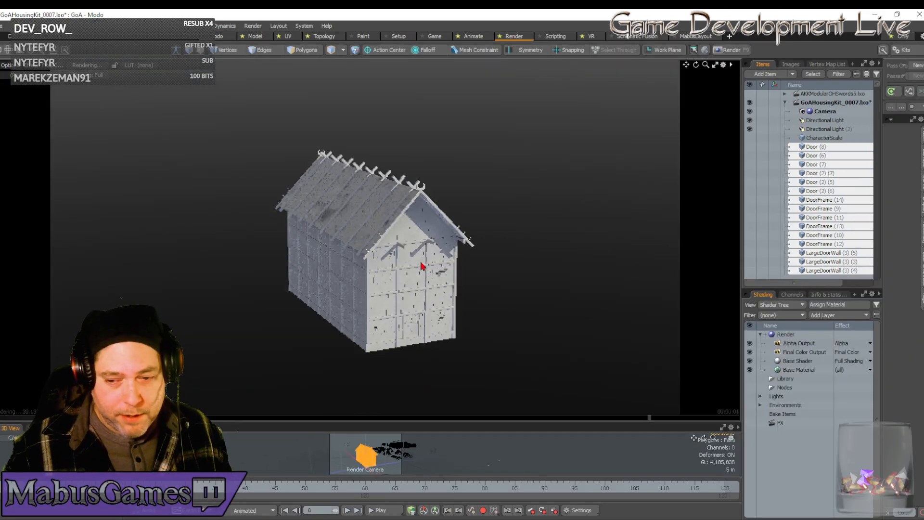
pyautogui.scroll(1, 420, 263)
pyautogui.keyDown('alt'); pyautogui.moveTo(420, 263); pyautogui.dragTo(416, 251); pyautogui.keyUp('alt')
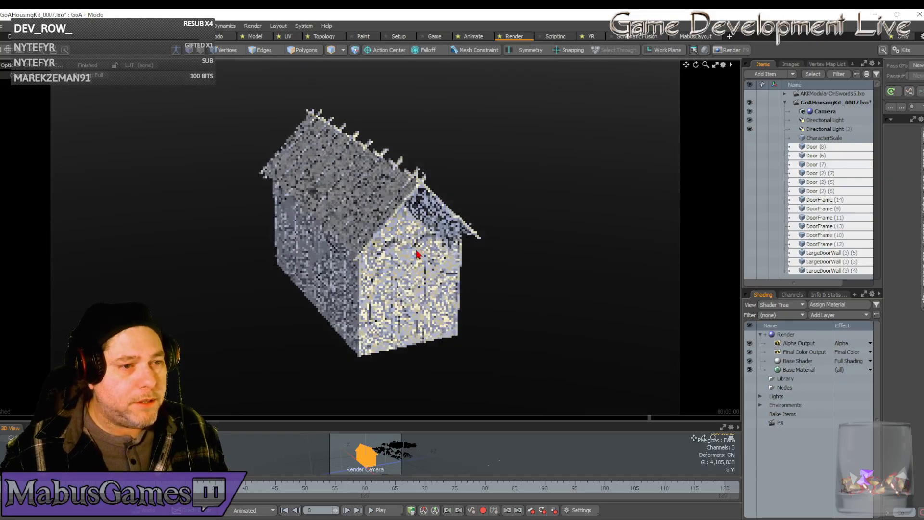
pyautogui.scroll(3, 417, 251)
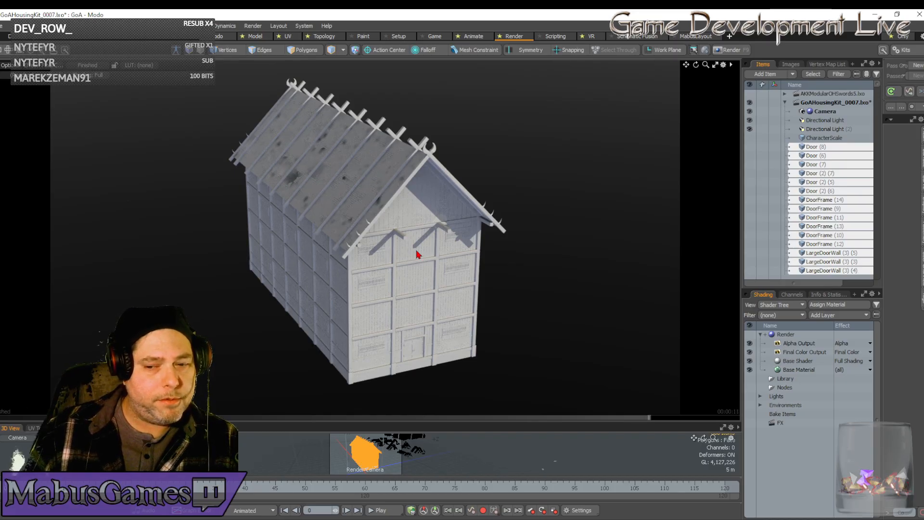
# Capture a screenshot region of about 860 × 689 pixels around the rendered building and copy it to the clipboard.
pyautogui.press('Print')
pyautogui.moveTo(164, 60); pyautogui.dragTo(585, 398)
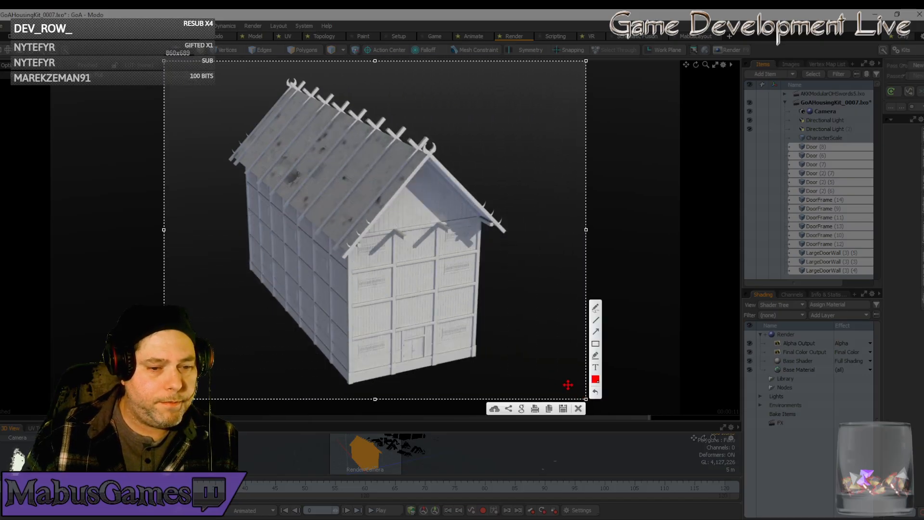
pyautogui.click(549, 408)
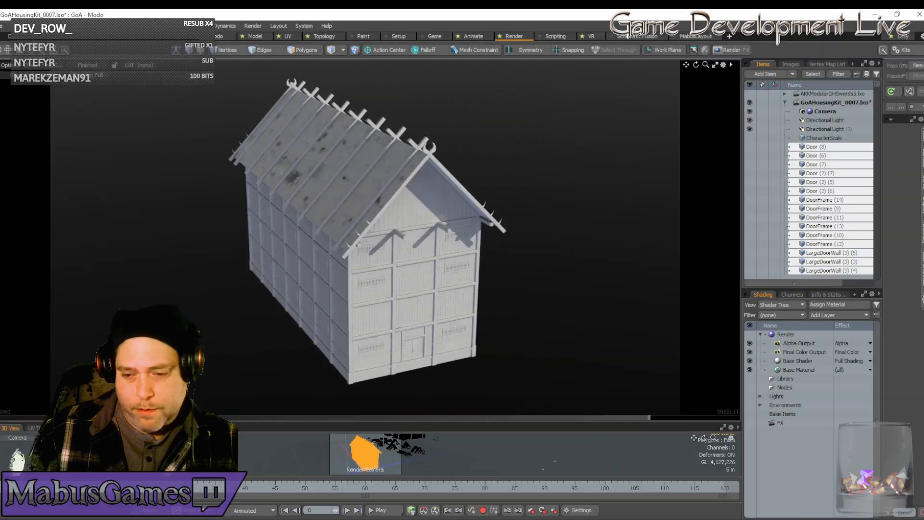